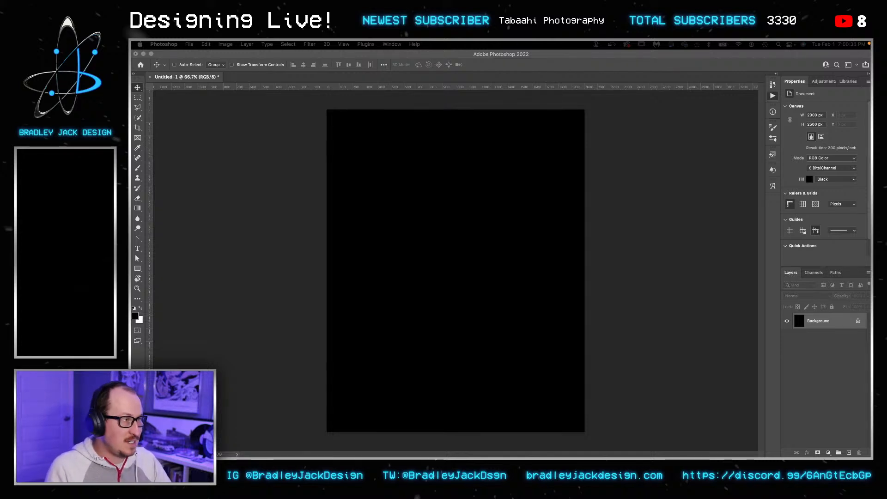
Step: Place the two player photos and two stadium photos as layers on the black canvas and hide the rulers
drag(869, 258, 493, 207)
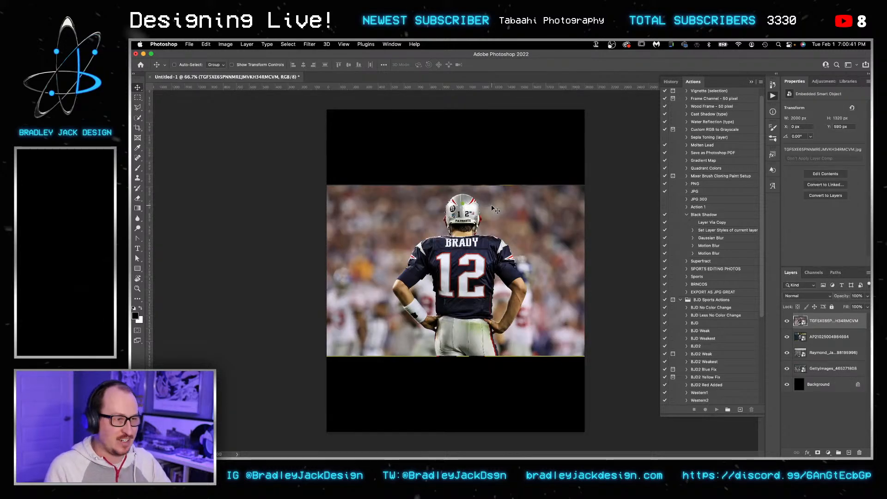
key(super+r)
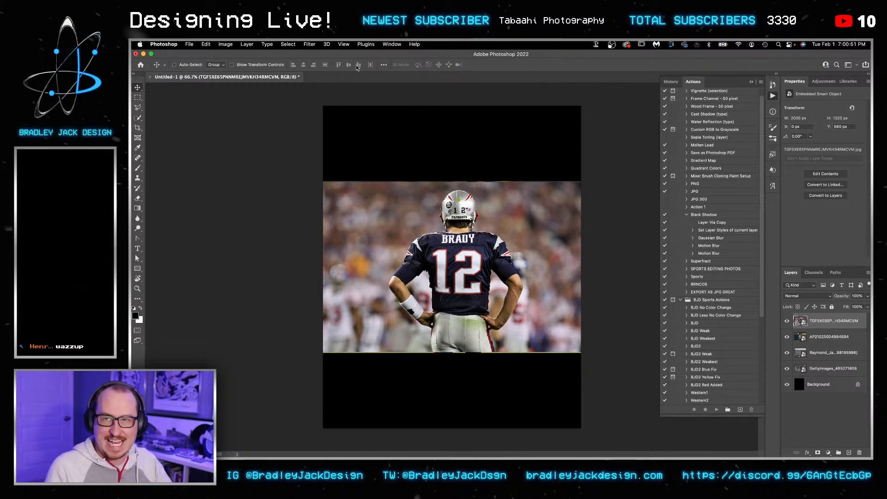
Step: Add a guide layout with margins along all canvas edges plus vertical and horizontal centre guides
click(309, 45)
mouse_move(372, 47)
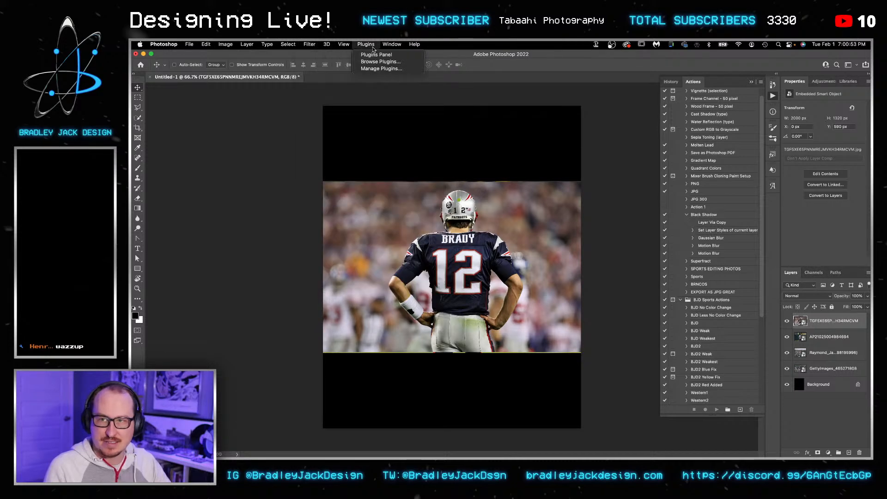
mouse_move(344, 45)
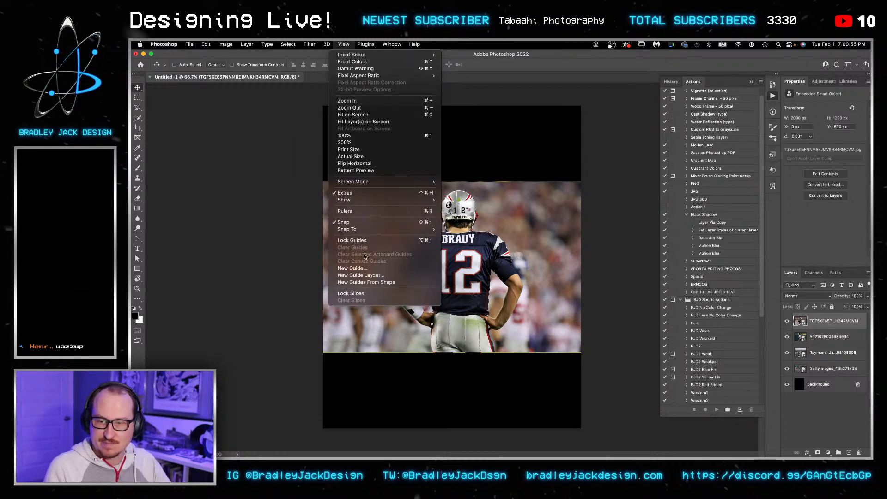
click(374, 276)
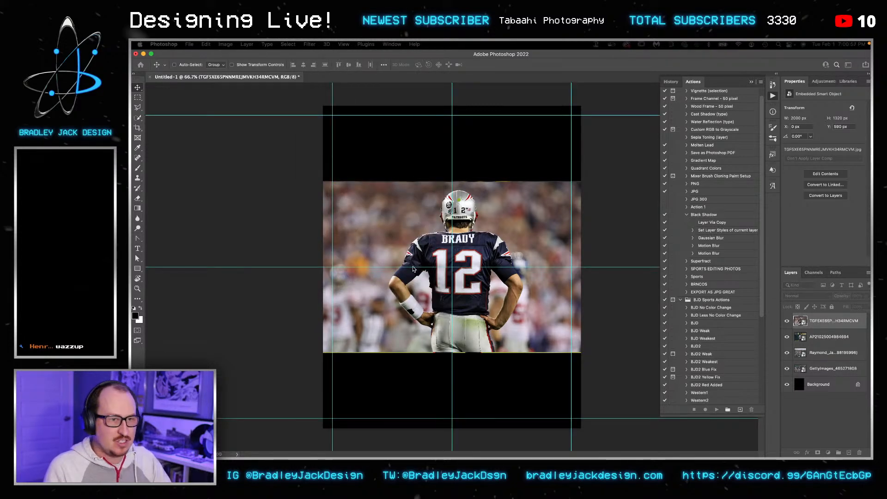
key(Return)
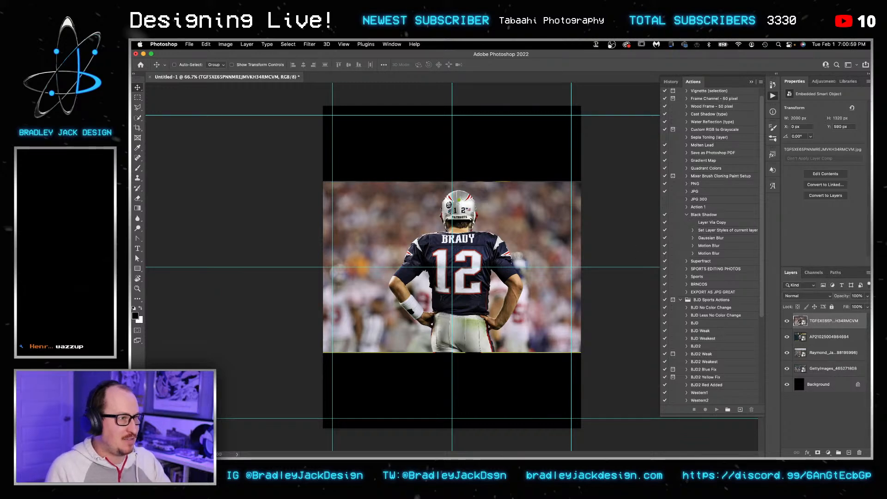
key(super+Tab)
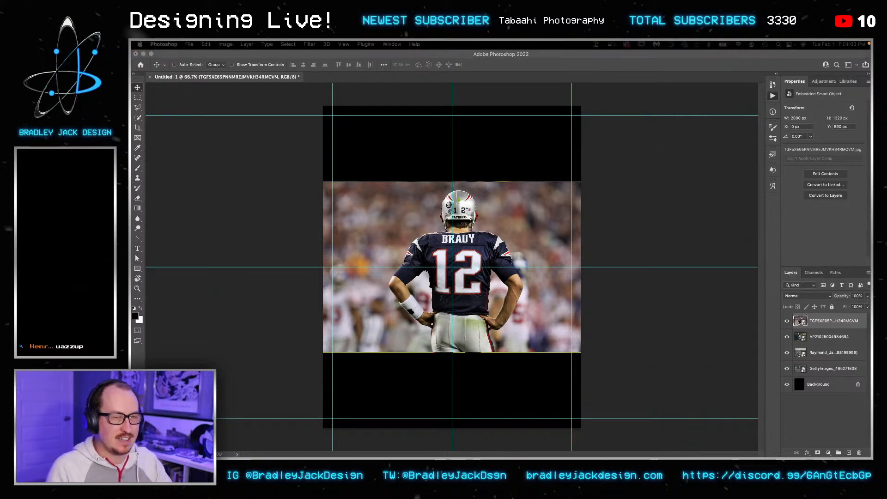
click(657, 189)
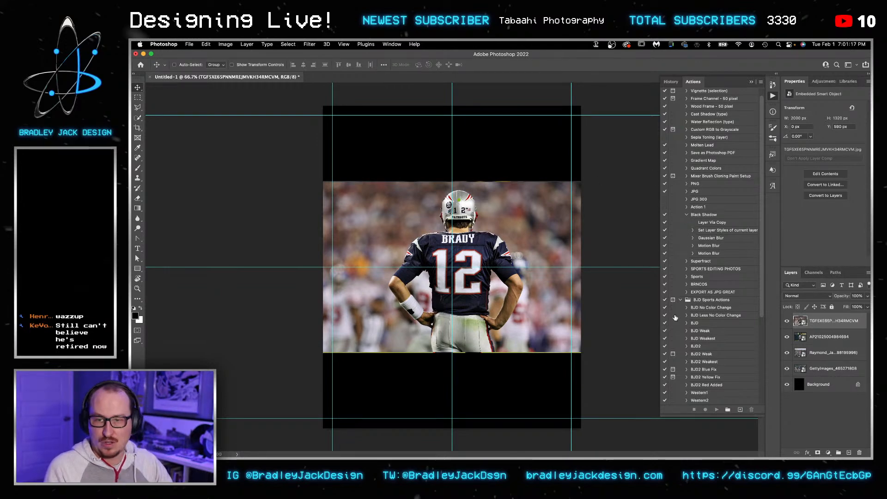
Step: Hide the Buccaneers photo and both stadium layers, leaving only the Patriots photo over the background
click(786, 321)
click(787, 336)
click(787, 336)
click(786, 321)
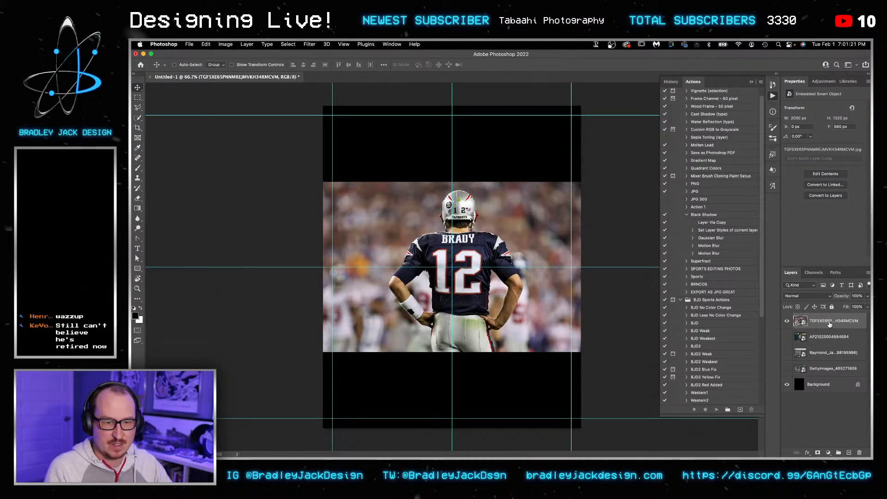
Step: Scale the Patriots photo to about 69%, rest it on the canvas's bottom edge and shift it 62 px left to centre the player
key(ctrl+t)
drag(581, 352, 592, 351)
drag(540, 316, 544, 372)
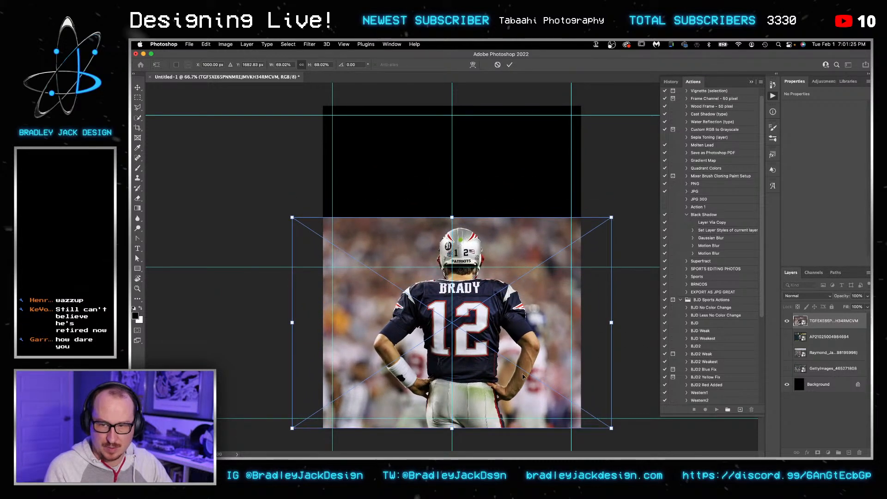
key(Return)
key(shift+Left)
key(shift+Left)
key(shift+Left)
key(shift+Left)
key(shift+Left)
key(shift+Left)
key(Left)
key(Left)
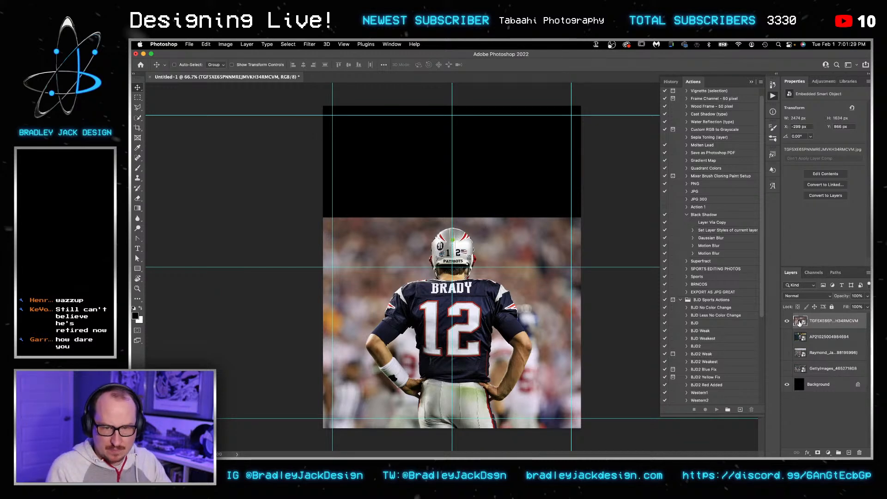
Step: Move the Buccaneers photo layer above the Patriots photo layer and make it visible
click(786, 338)
key(c)
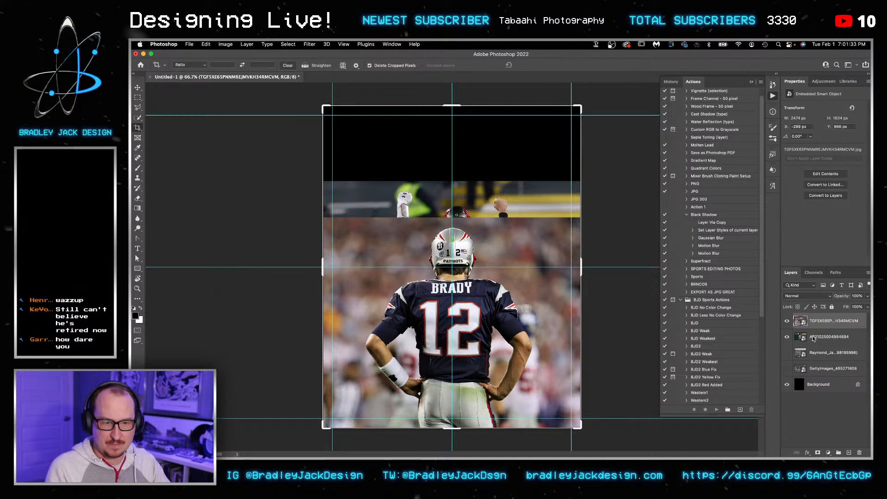
key(super+z)
click(813, 337)
key(super+])
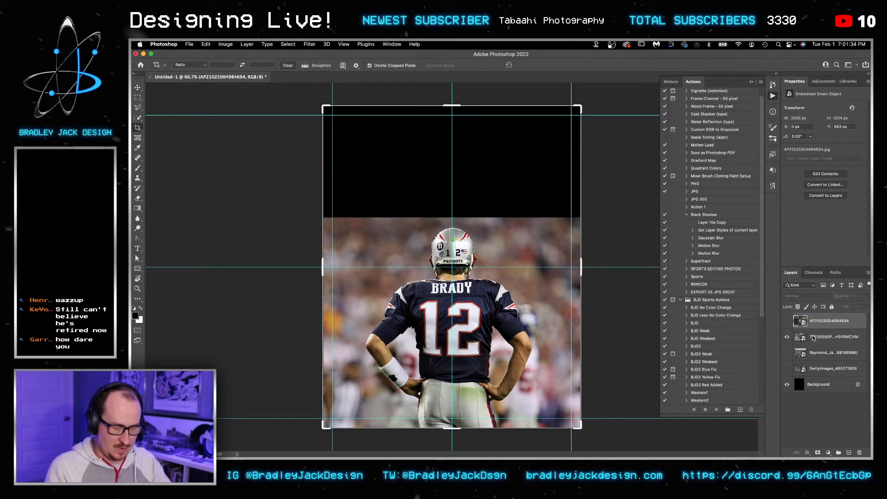
click(787, 321)
key(v)
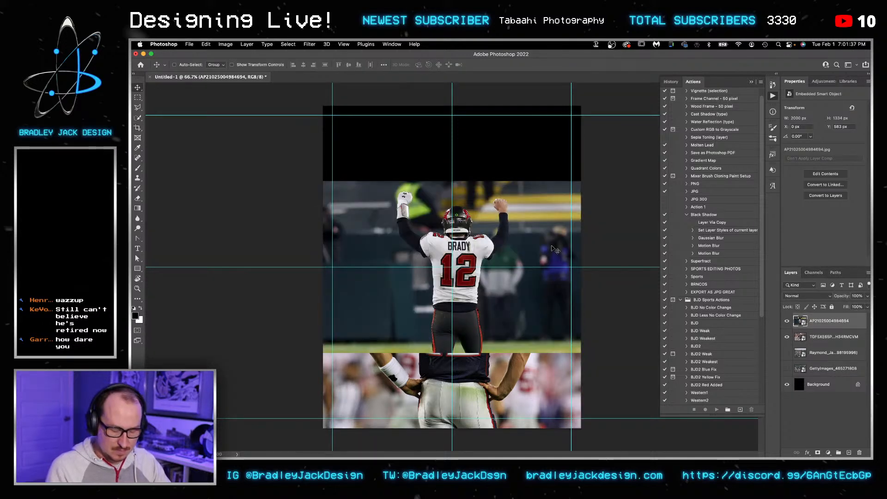
Step: Set the Buccaneers photo to 50% opacity and try enlarging it to about 100.56% to align with the Patriots player
key(5)
key(super+t)
drag(581, 354, 679, 391)
drag(483, 245, 475, 300)
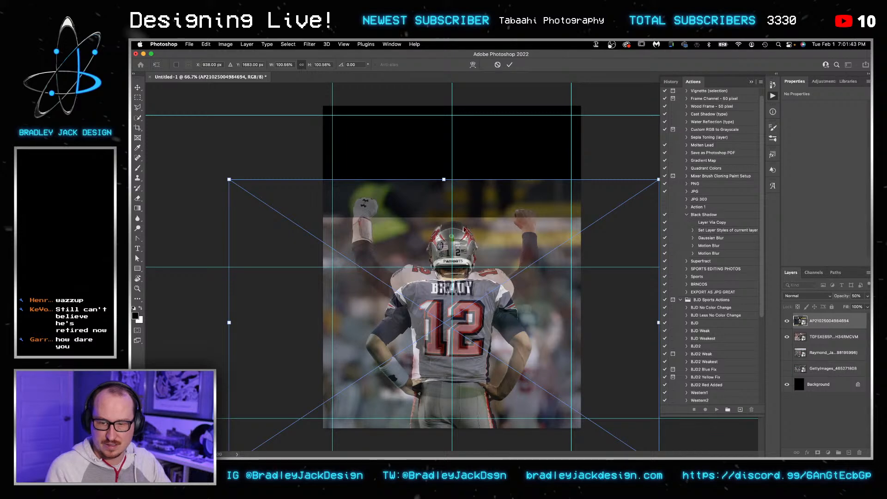
key(Return)
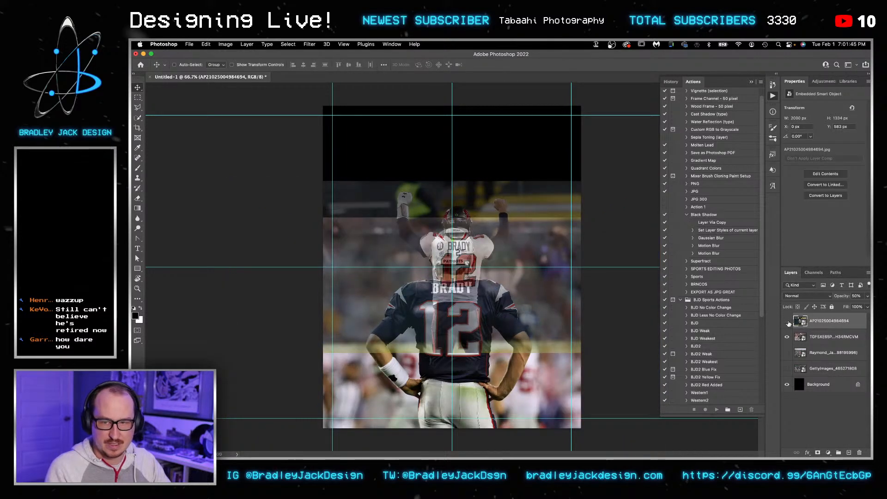
Step: Hide both player photo layers and show the two stadium photo layers
click(786, 320)
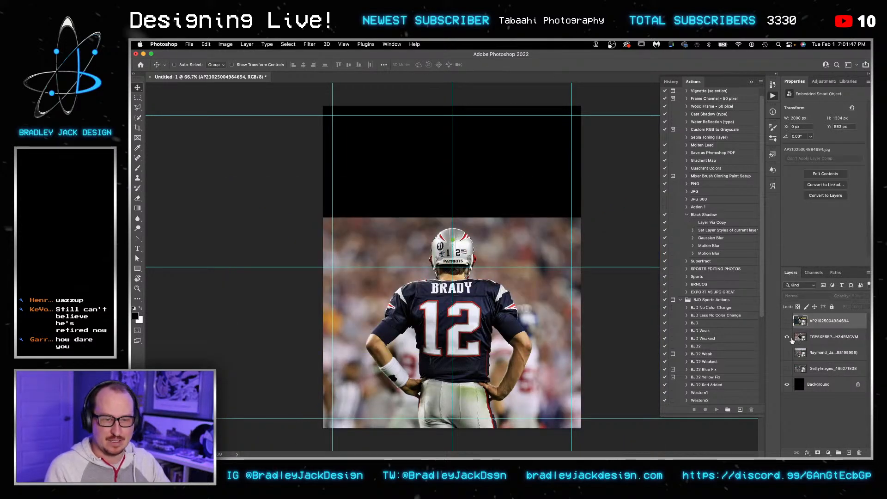
click(786, 337)
click(786, 352)
click(786, 368)
Step: Scale the Raymond James Stadium photo to about half the canvas width and place it in the canvas's lower-right corner
click(829, 353)
key(ctrl+t)
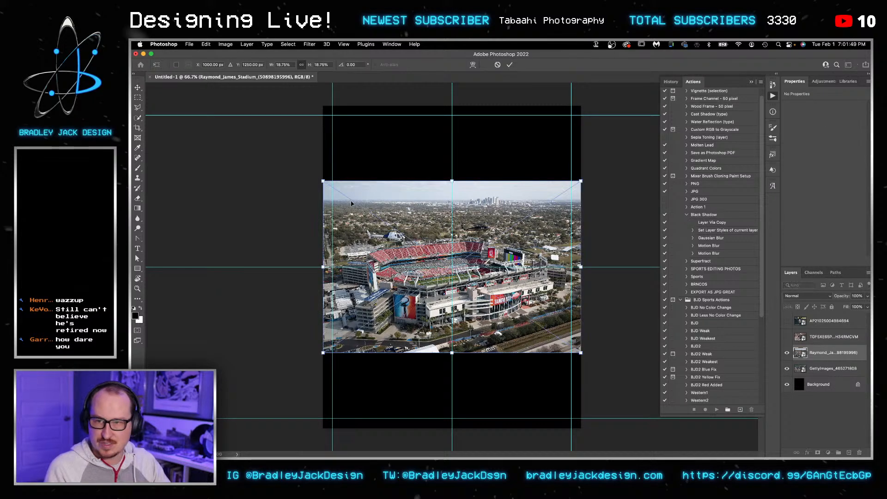
drag(320, 179, 451, 266)
drag(560, 281, 560, 357)
key(Return)
Step: Scale the GettyImages stadium photo to about half width in the canvas's lower-left corner and nudge the Raymond James photo to the right
click(787, 368)
click(786, 369)
click(829, 368)
key(ctrl+t)
drag(581, 186, 457, 265)
drag(425, 293, 425, 381)
key(Return)
click(826, 352)
drag(598, 350, 607, 353)
Step: Add a white placeholder paragraph at 53 pt between the side margin guides, above the stadium photos
key(t)
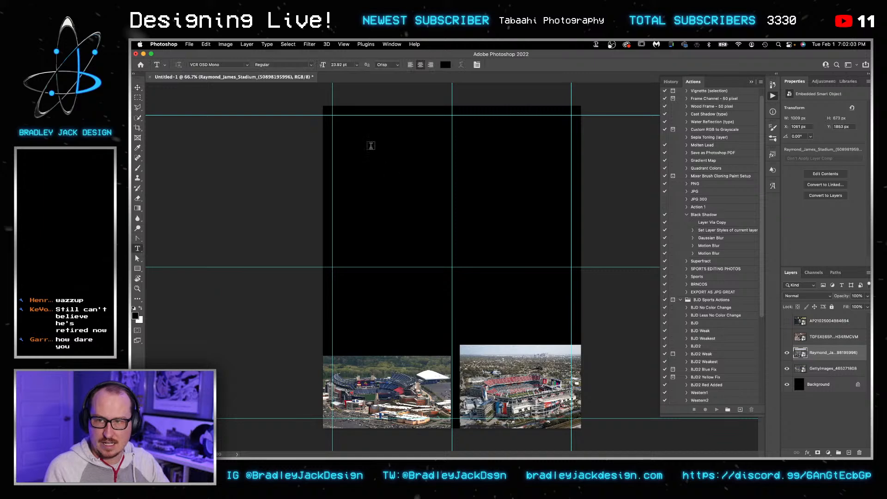
drag(334, 115, 571, 330)
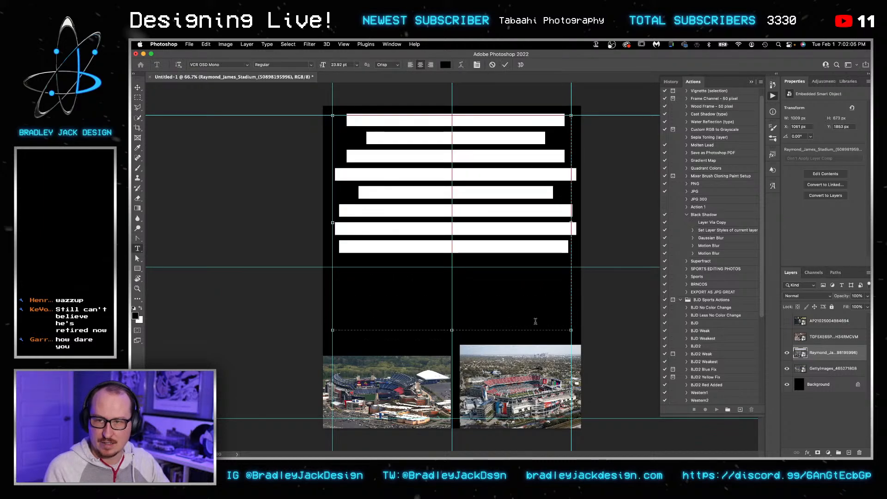
click(140, 308)
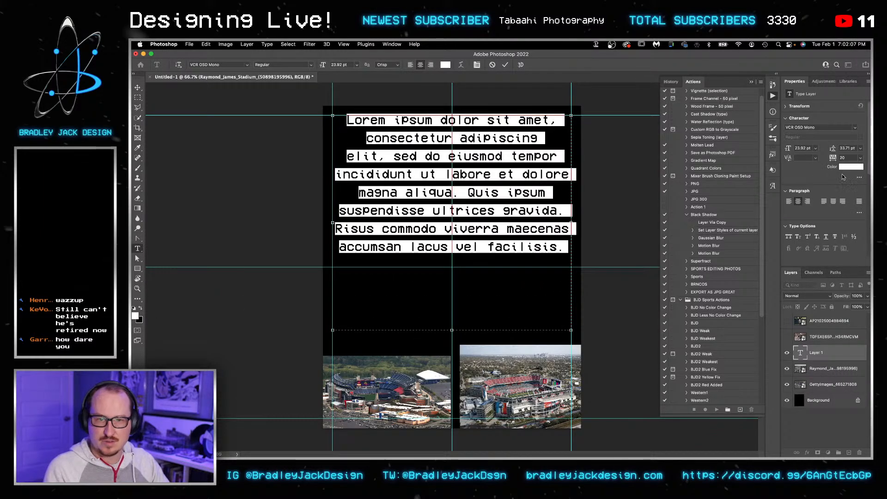
scroll(803, 148, up, 20)
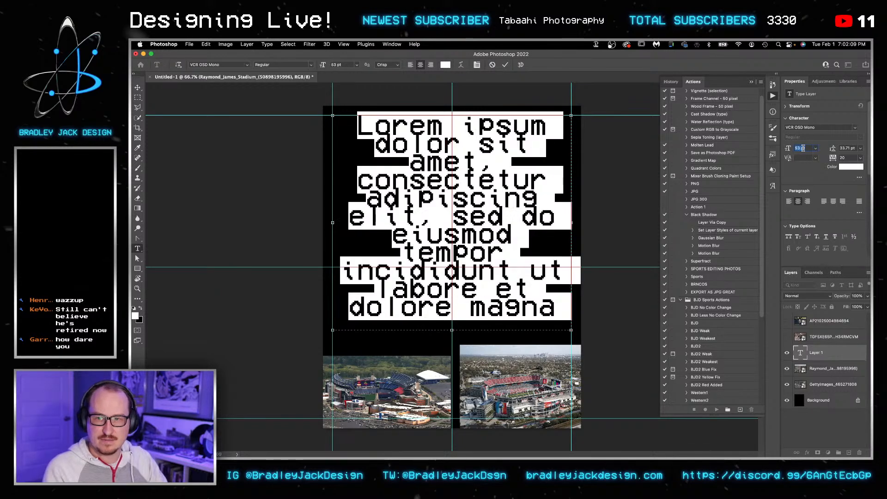
Step: Change the placeholder paragraph's font to Druk Bold in all caps
click(804, 126)
text(druk)
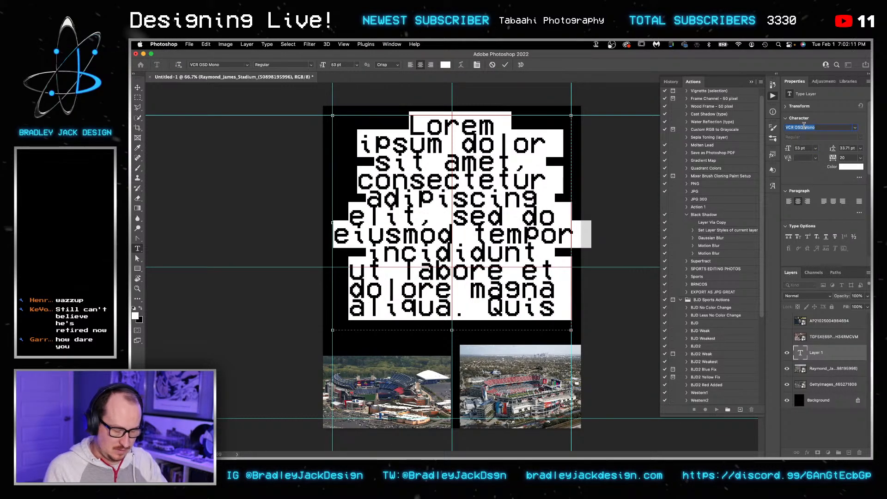
text( bold)
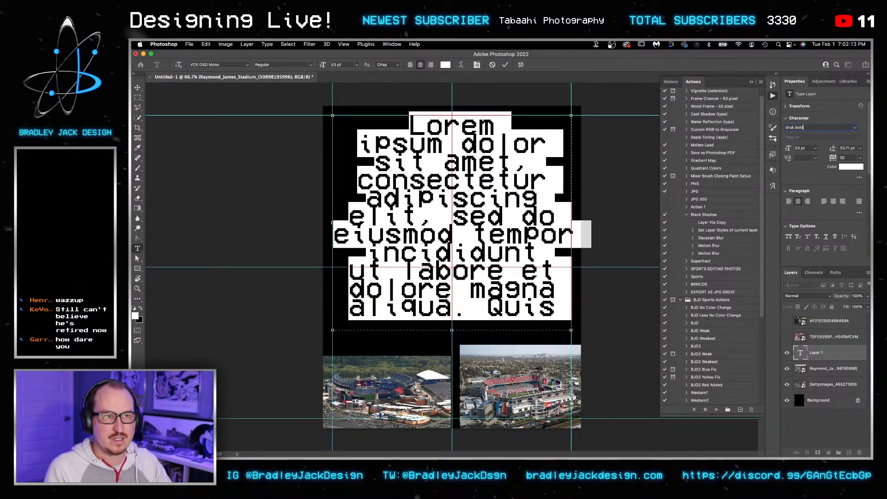
key(Return)
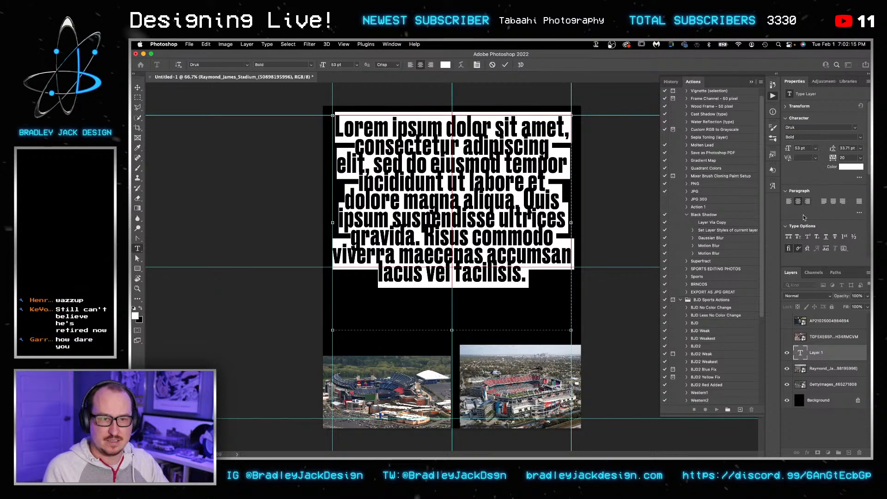
click(789, 237)
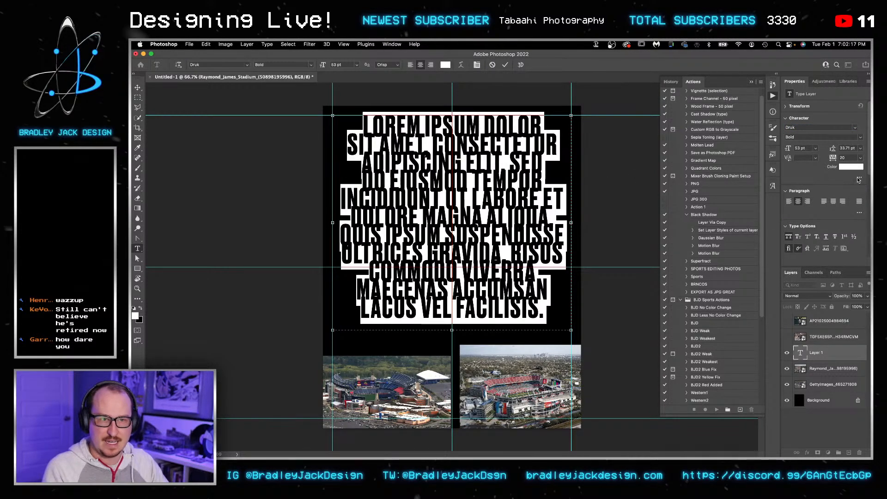
Step: Set the placeholder paragraph's leading to 53 pt and fully justify its lines
scroll(847, 147, up, 19)
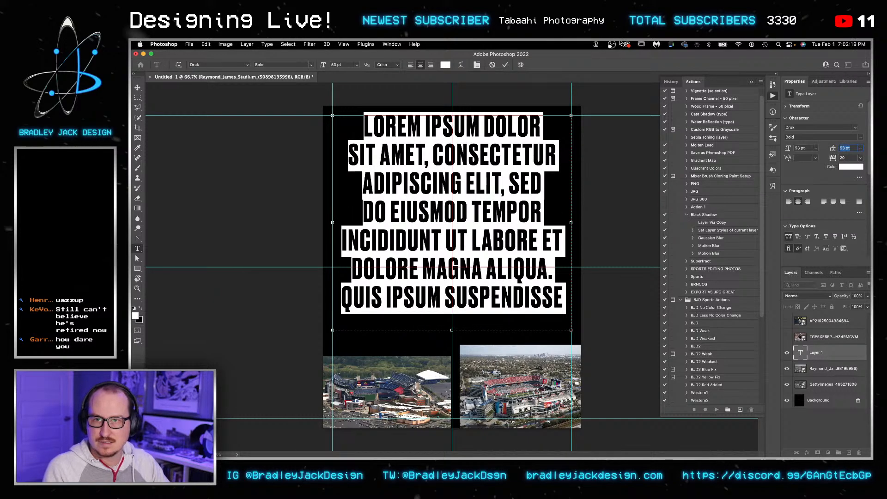
click(855, 203)
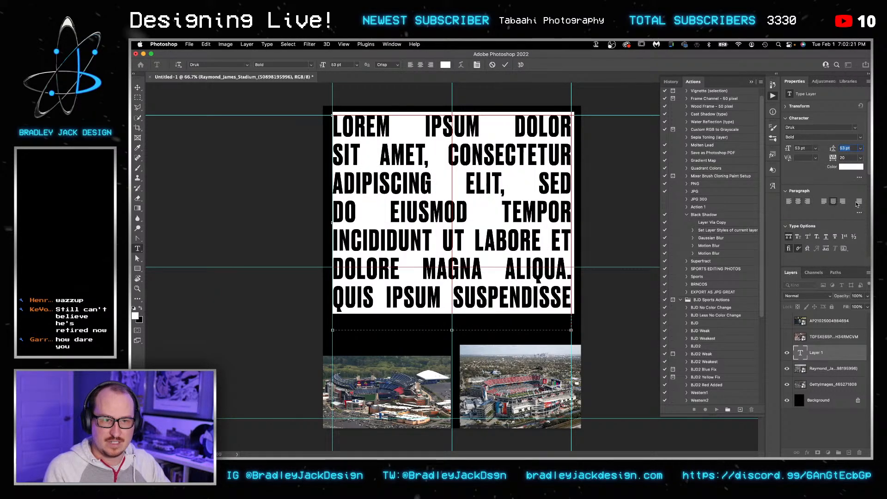
click(137, 87)
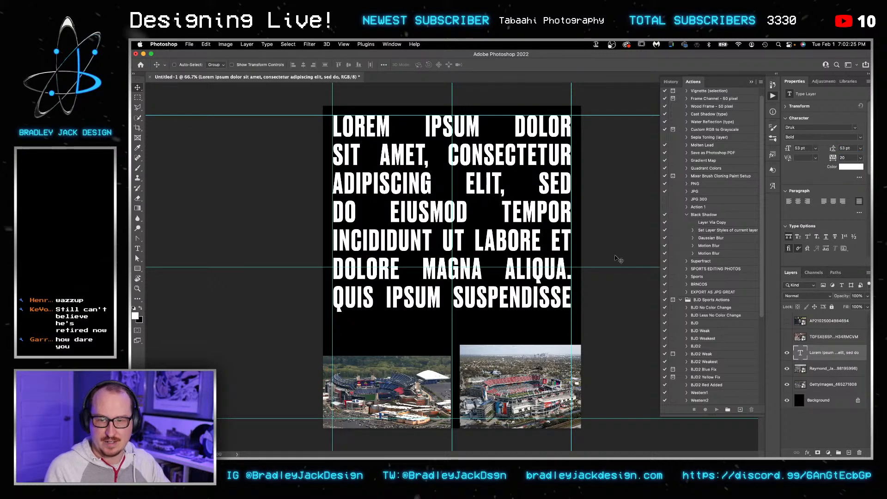
Step: Make the Patriots photo layer visible and open its smart object contents for editing
double_click(800, 321)
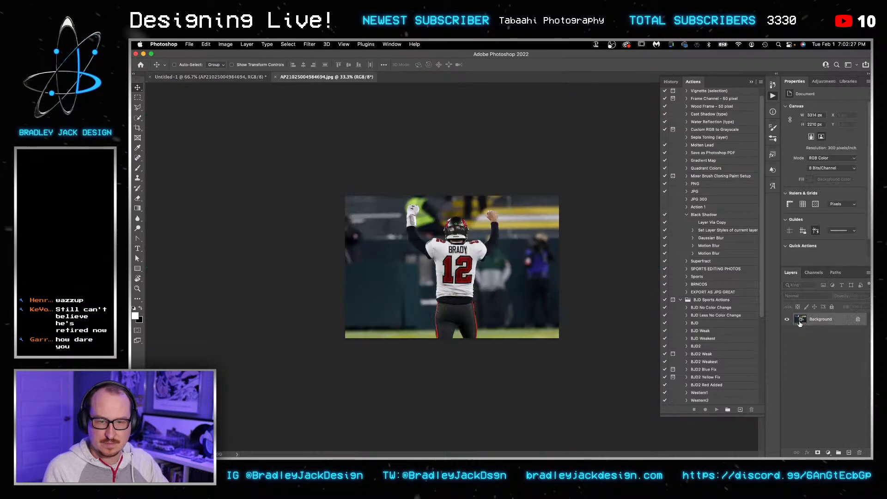
key(super+w)
click(787, 321)
click(787, 337)
double_click(800, 337)
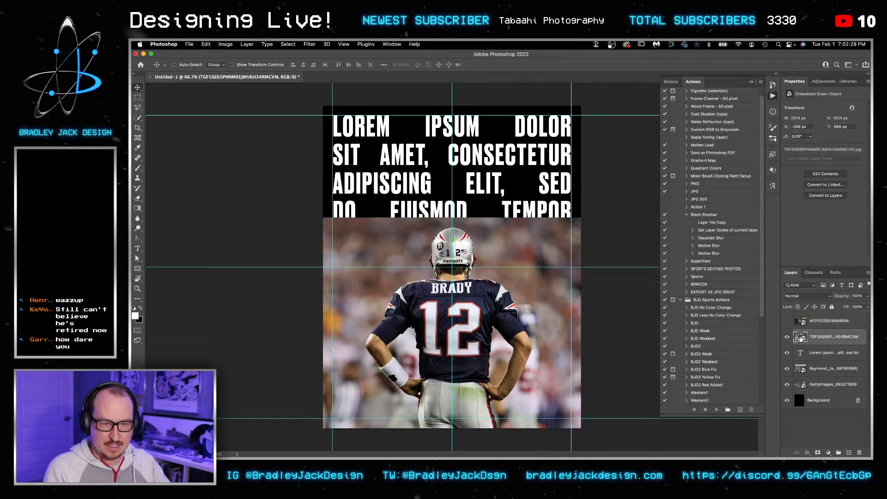
Step: Select the player in the Patriots photo with Quick Selection and clean up the edge along the arm with the white wristband
key(w)
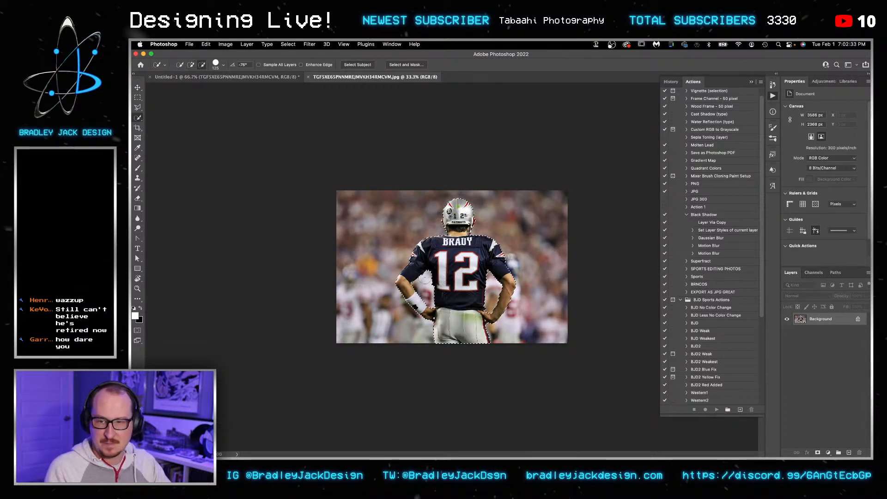
scroll(439, 277, up, 5)
scroll(425, 280, up, 4)
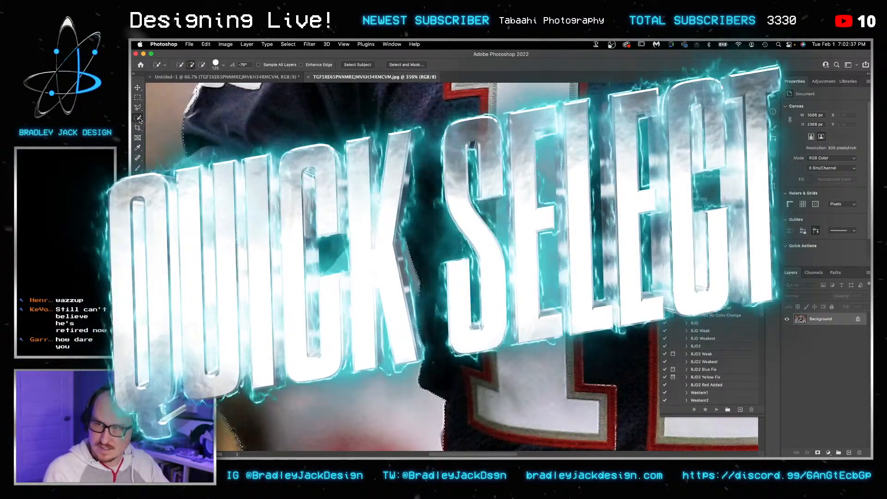
key(bracketleft)
key(bracketleft)
key(bracketleft)
key(bracketleft)
key(bracketleft)
scroll(511, 259, down, 10)
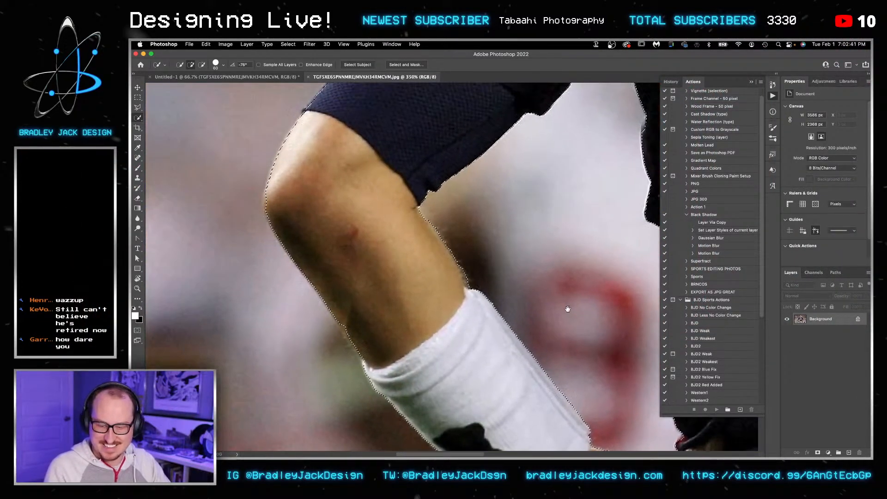
scroll(528, 289, down, 3)
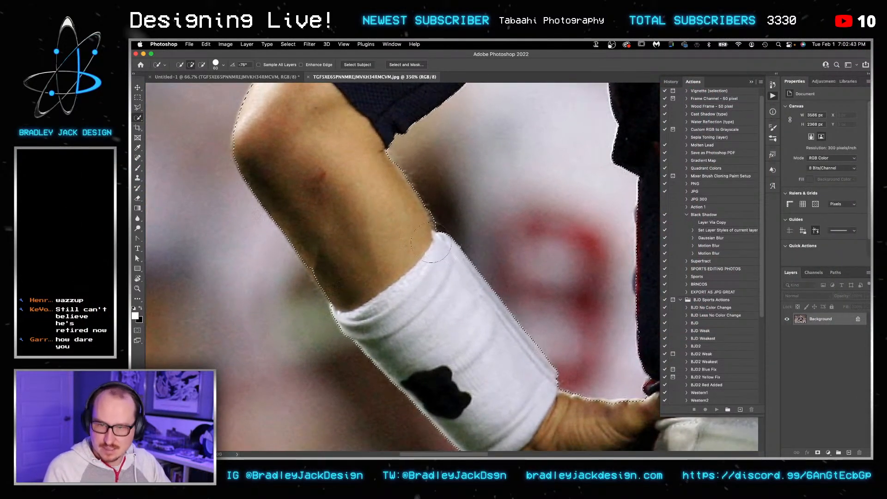
scroll(345, 272, down, 10)
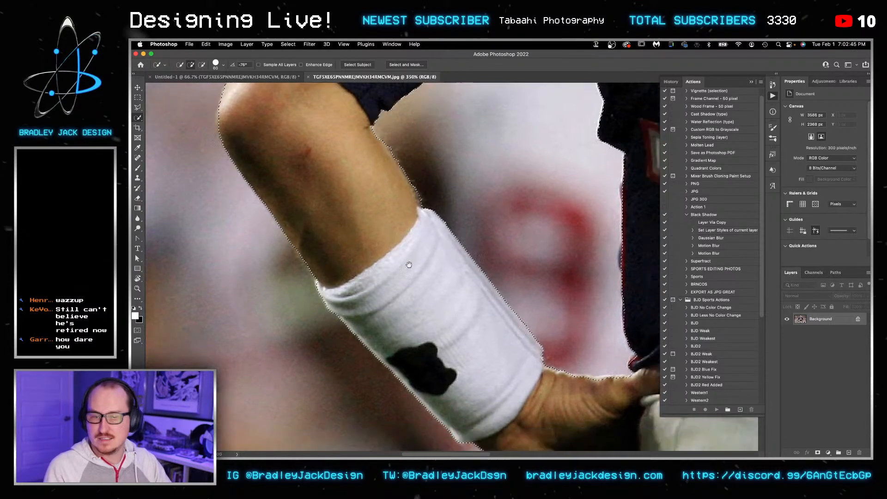
Step: Subtract the small gap between the wristbanded arm's hand and the hip with a smaller brush, then tidy the trouser edge below it
key(bracketleft)
key(bracketleft)
key(bracketleft)
key(bracketleft)
key(bracketleft)
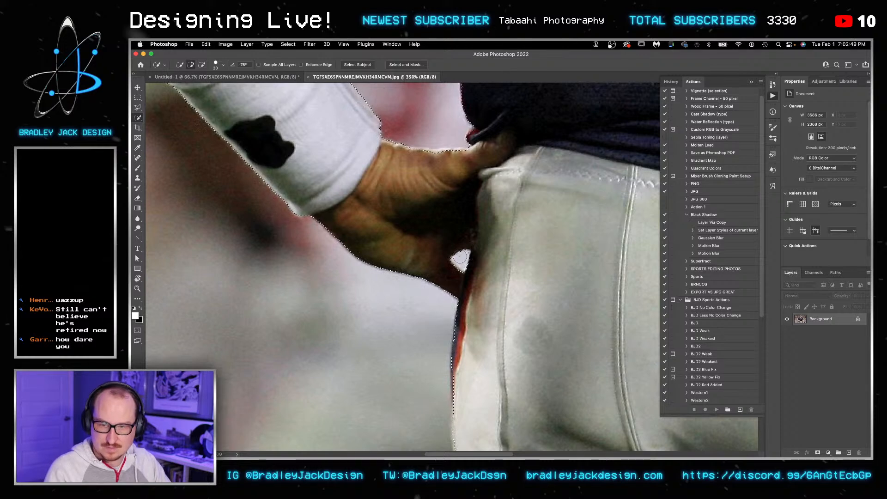
scroll(499, 304, down, 5)
drag(494, 250, 462, 226)
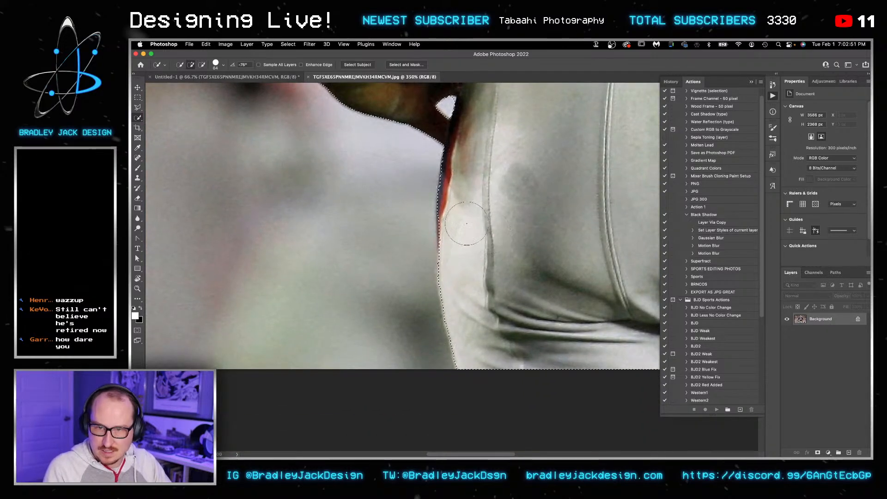
scroll(462, 232, right, 10)
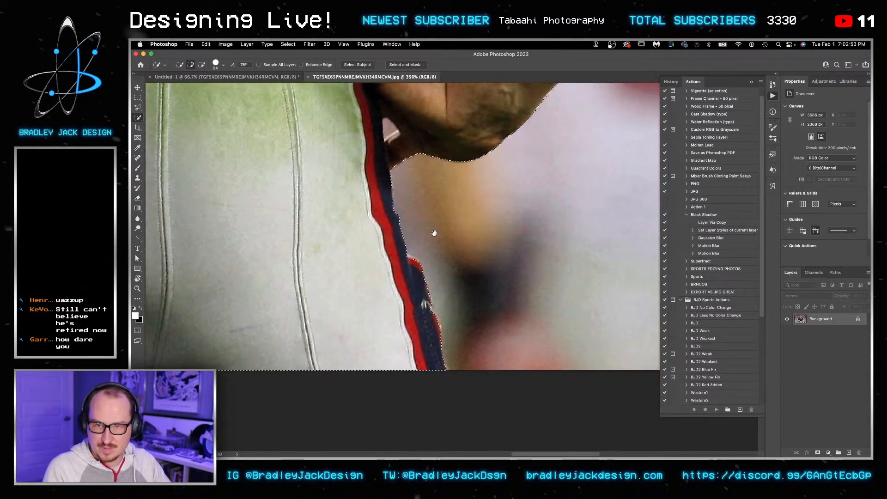
Step: Subtract the small background gap between the other hand and the striped trouser side from the selection
key(bracketleft)
key(bracketleft)
key(bracketleft)
key(bracketleft)
key(bracketleft)
key(bracketleft)
alt+click(391, 132)
Step: Exclude the background between the bare forearm and the jersey's side from the selection
scroll(430, 304, up, 10)
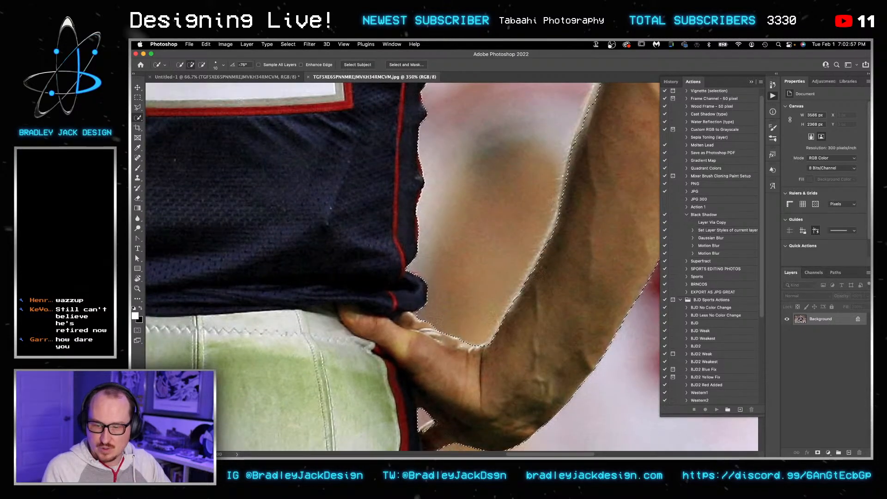
scroll(416, 323, up, 2)
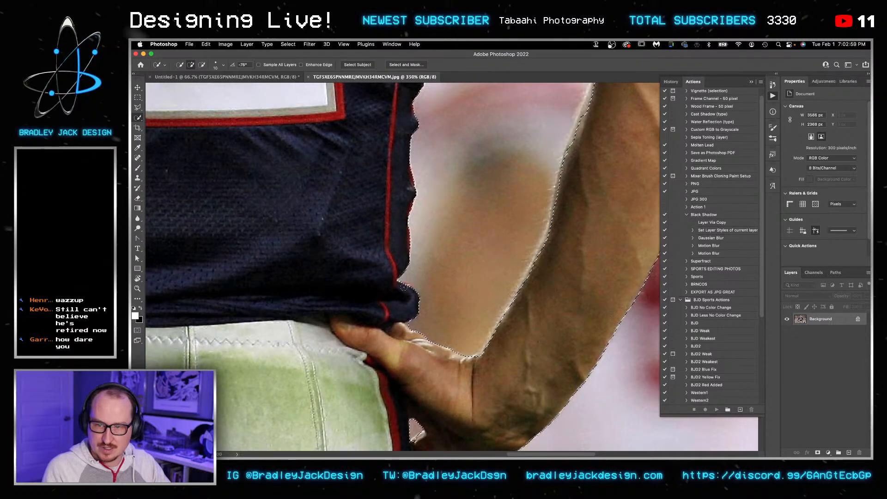
scroll(462, 314, up, 5)
scroll(462, 314, right, 3)
mouse_move(483, 299)
mouse_down()
mouse_move(503, 300)
mouse_move(458, 305)
mouse_move(462, 208)
mouse_move(377, 212)
mouse_move(362, 308)
mouse_move(412, 297)
mouse_up()
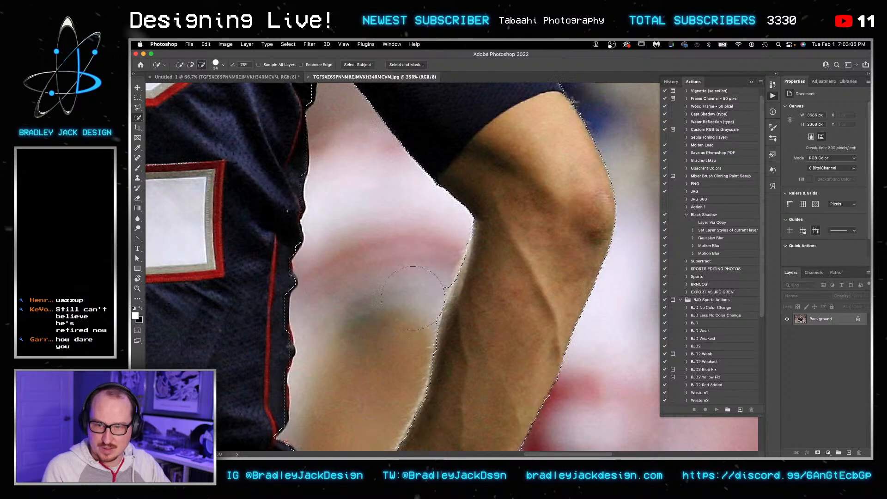
Step: Subtract the small background gaps between the neck and the helmet straps on both sides, using a very small brush
scroll(462, 300, up, 8)
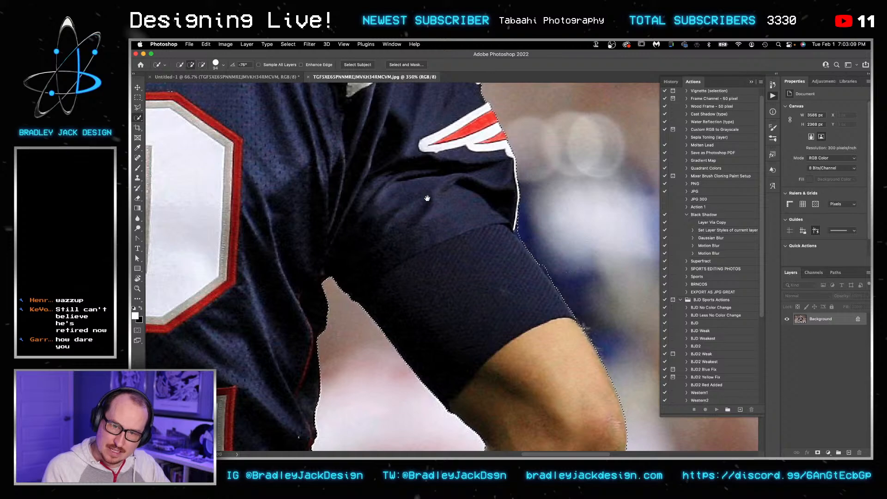
drag(426, 202, 442, 353)
mouse_move(335, 215)
mouse_down()
mouse_move(368, 291)
mouse_move(536, 410)
mouse_move(643, 398)
mouse_up()
key(bracketleft)
key(bracketleft)
key(bracketleft)
key(bracketleft)
key(bracketleft)
key(bracketleft)
key(bracketleft)
key(bracketleft)
key(bracketleft)
key(alt)
drag(328, 329, 327, 341)
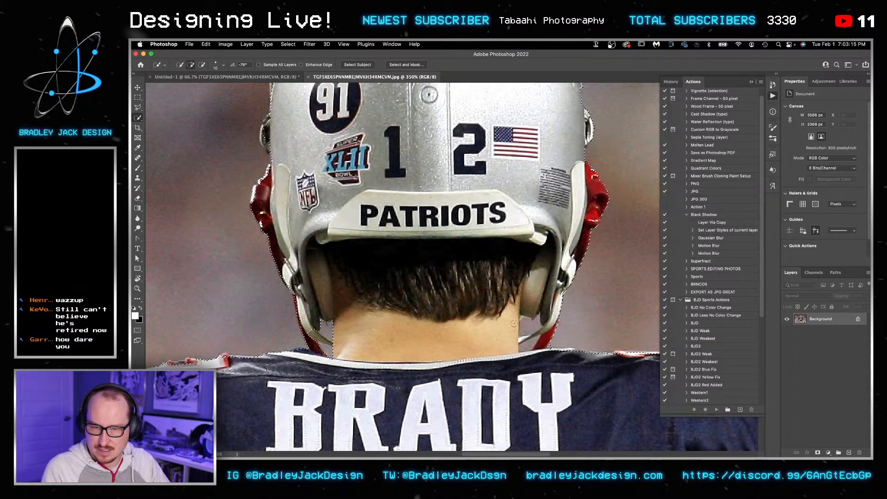
drag(519, 328, 522, 344)
key(bracketleft)
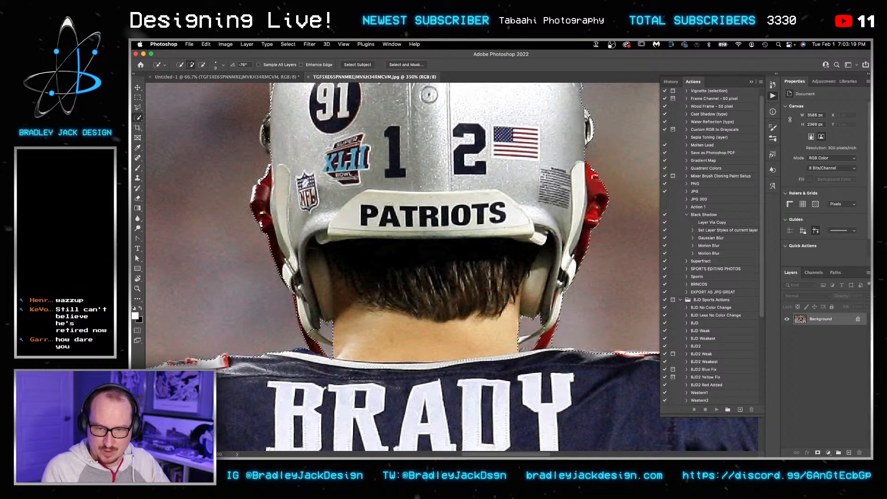
Step: Check and tidy the selection around the helmet's outline with a larger Quick Selection brush
drag(353, 290, 368, 424)
key(bracketright)
key(bracketright)
key(bracketright)
key(bracketright)
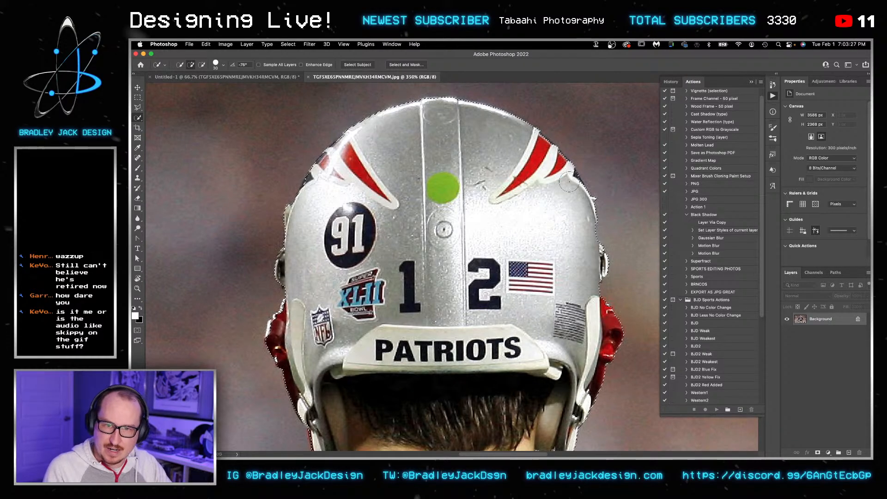
scroll(295, 198, down, 5)
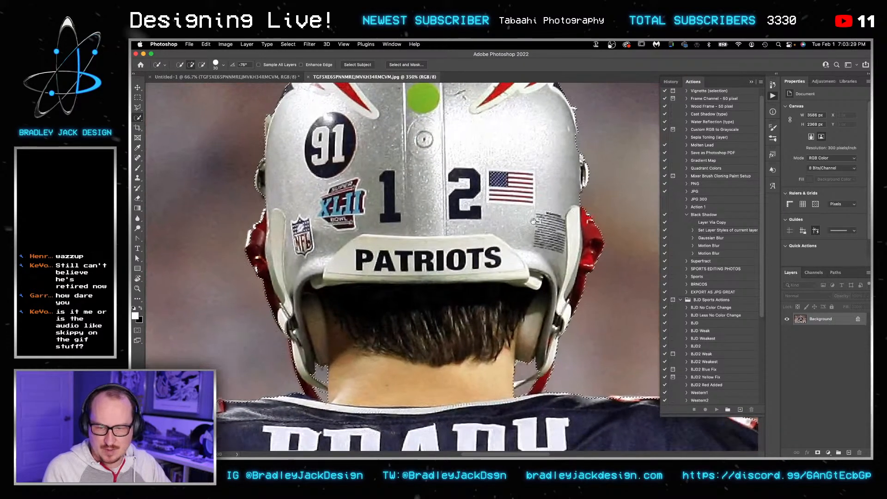
scroll(326, 361, down, 3)
scroll(287, 379, up, 5)
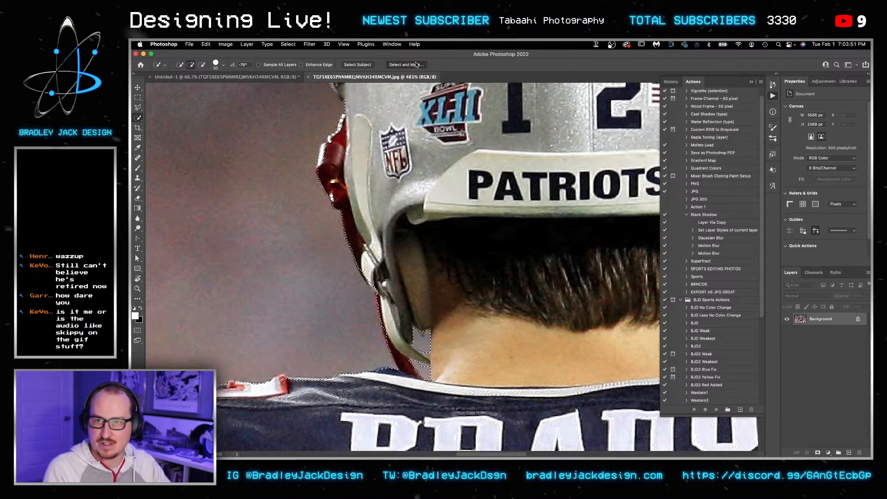
Step: Bring the selection into Select and Mask and refine the edges of the gap between the helmet strap and the neck
key(super+alt+r)
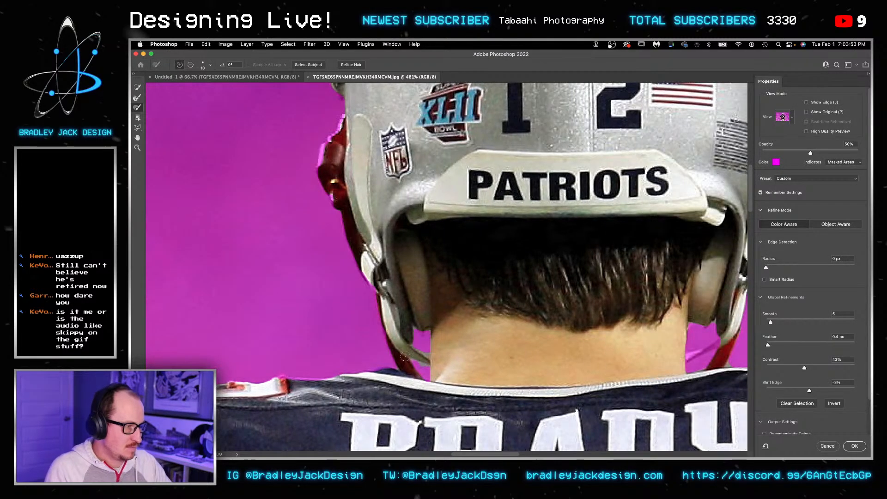
scroll(403, 348, up, 3)
scroll(404, 347, up, 2)
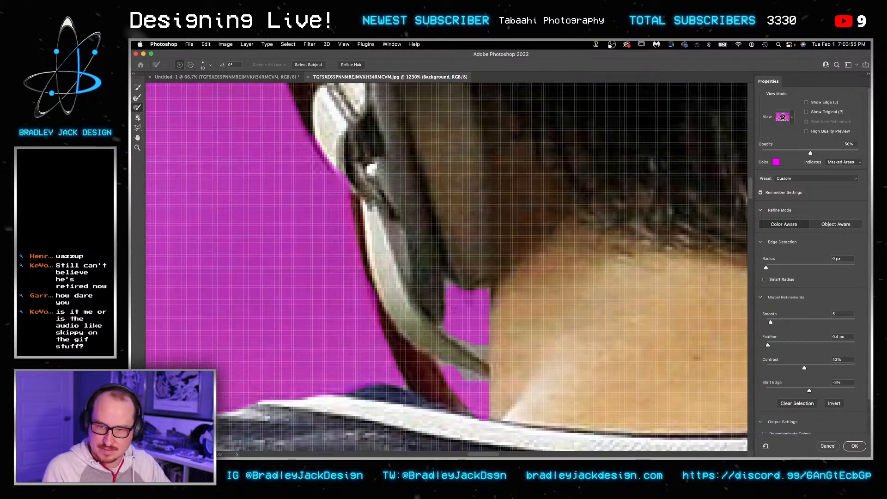
alt+click(450, 276)
mouse_move(451, 323)
mouse_down()
mouse_move(478, 345)
mouse_move(486, 303)
mouse_move(449, 266)
mouse_move(485, 292)
mouse_move(500, 354)
mouse_move(504, 291)
mouse_move(494, 366)
mouse_move(500, 347)
mouse_up()
scroll(502, 365, down, 4)
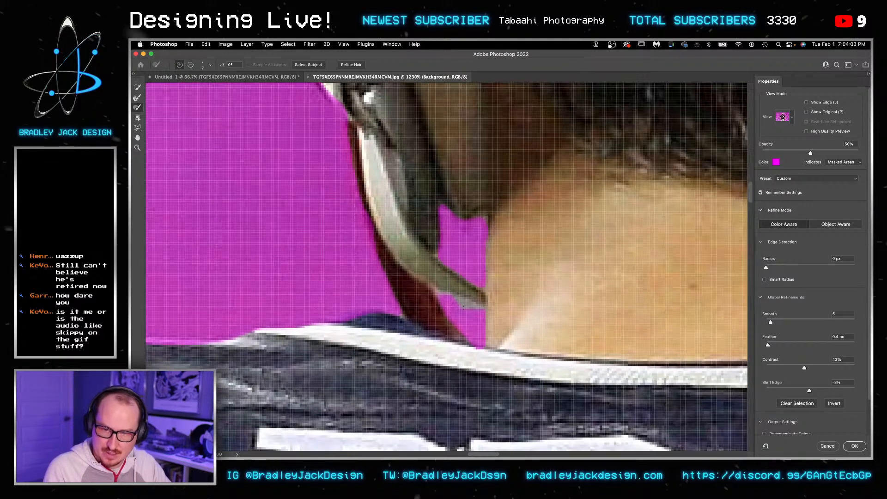
mouse_move(481, 317)
mouse_down()
mouse_move(421, 292)
mouse_move(443, 329)
mouse_move(418, 272)
mouse_move(504, 371)
mouse_up()
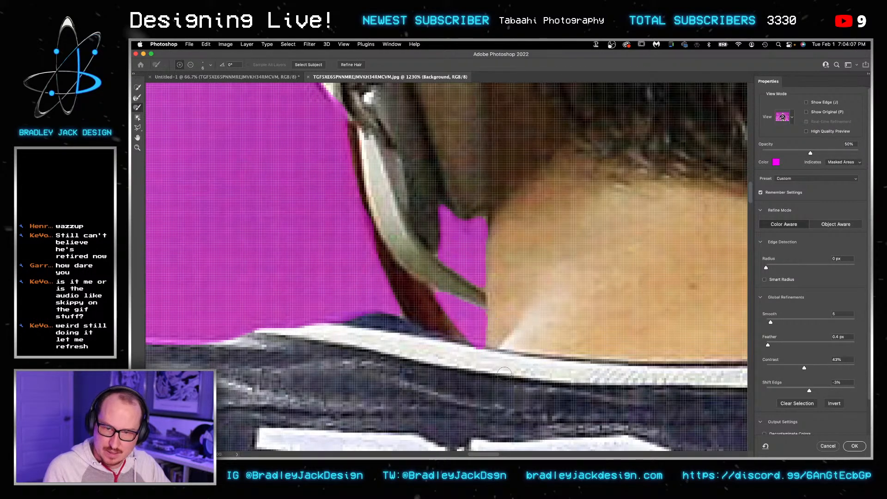
Step: Refine the mask edge along the collar and the top of the shoulder beside the white and red trim
scroll(466, 364, left, 5)
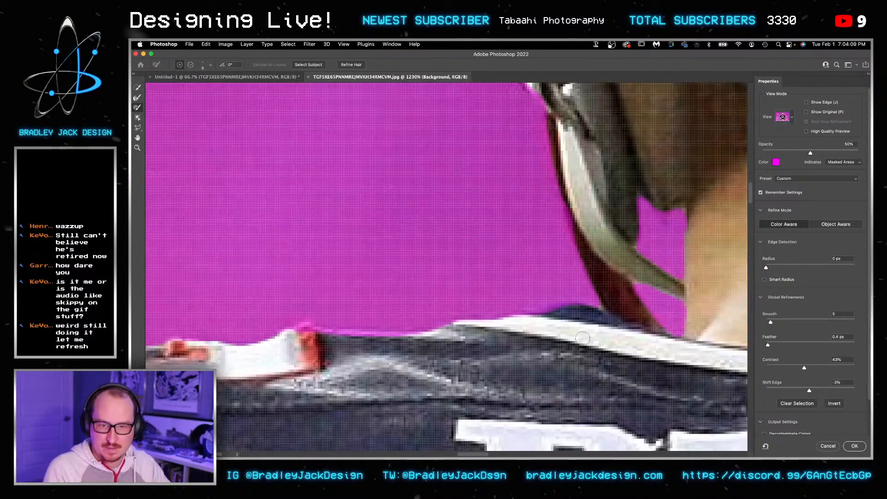
mouse_move(539, 318)
mouse_down()
mouse_move(403, 343)
mouse_move(308, 338)
mouse_up()
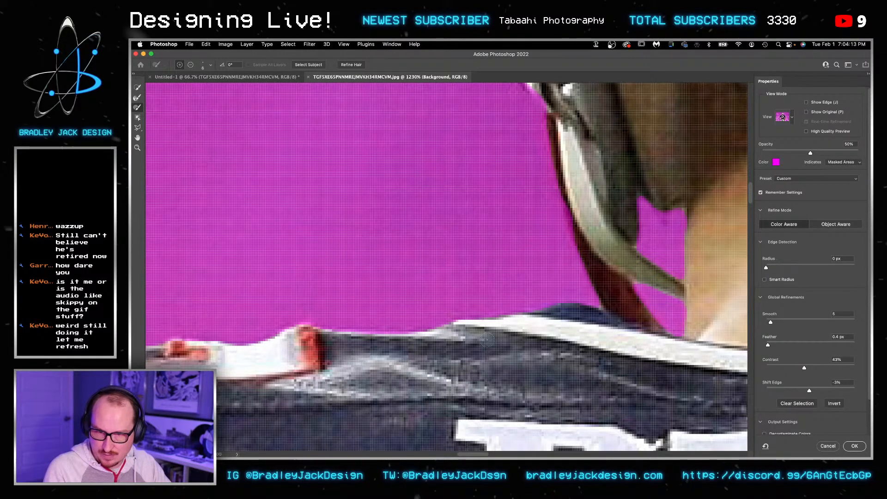
scroll(324, 338, left, 5)
scroll(586, 278, right, 3)
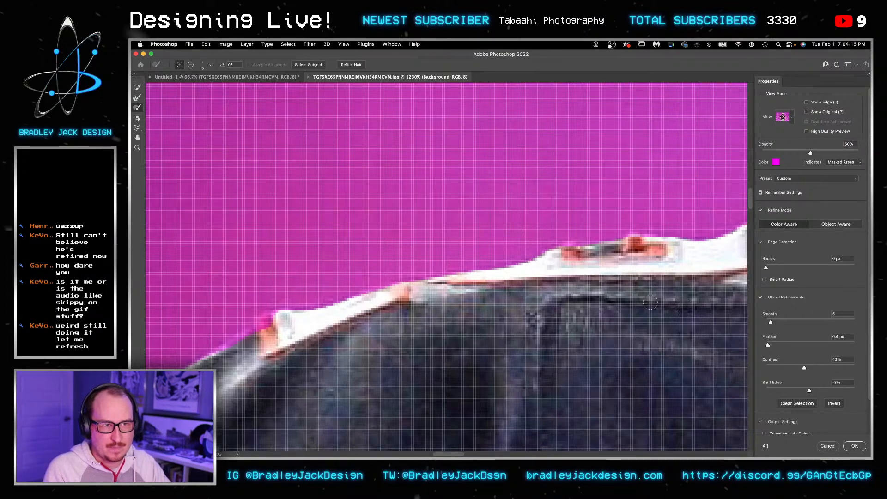
scroll(485, 279, left, 10)
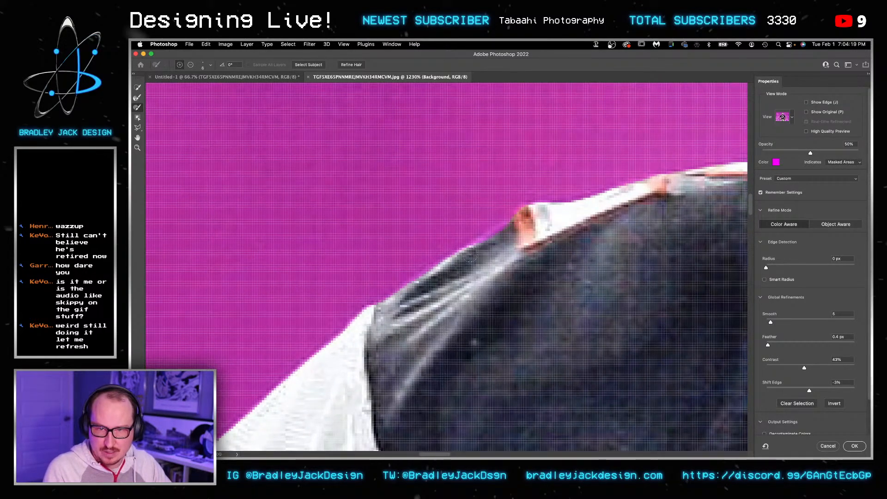
Step: Refine the sleeve's mask edge so the small outlined logo above the stripes is fully included
scroll(504, 245, left, 5)
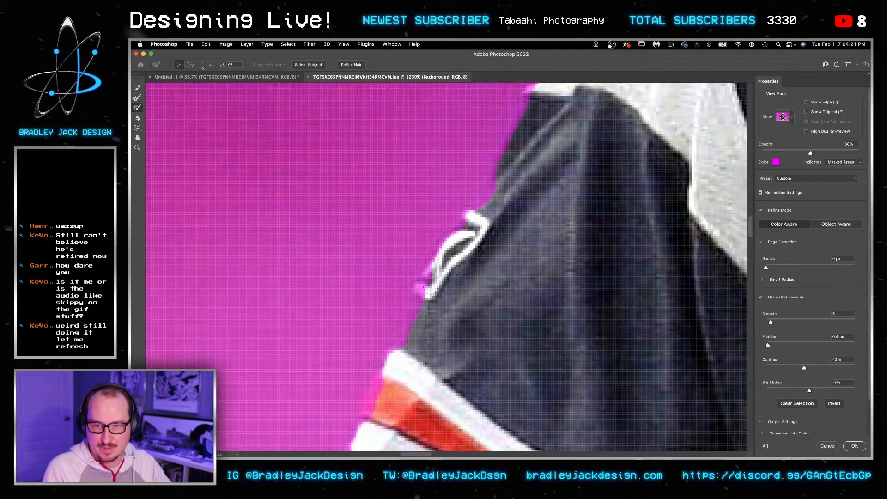
mouse_move(391, 360)
mouse_down()
mouse_move(437, 266)
mouse_move(421, 289)
mouse_up()
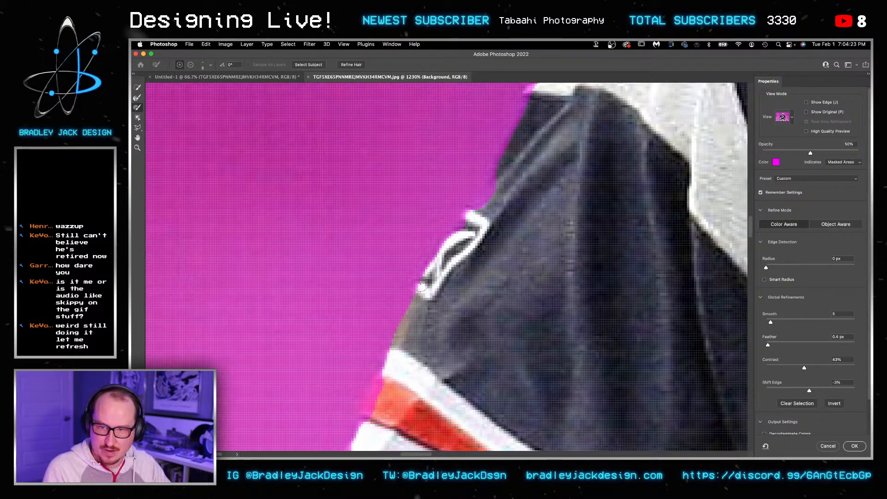
drag(439, 254, 483, 194)
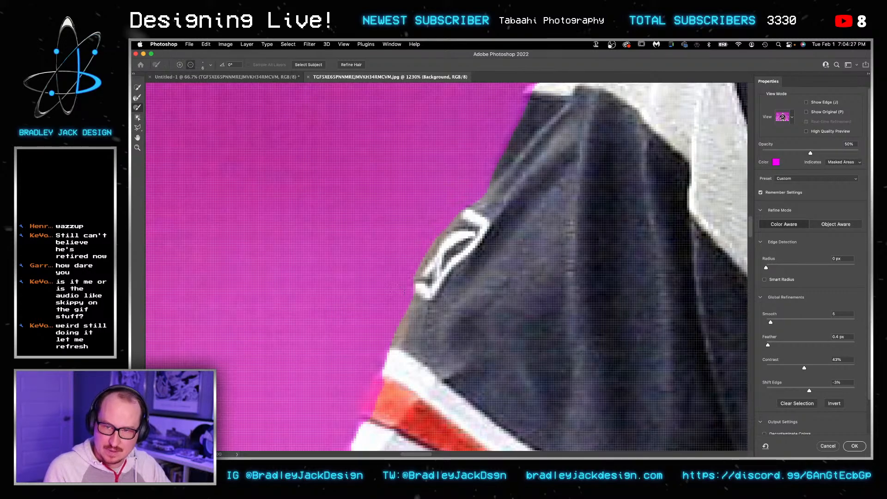
drag(461, 327, 475, 254)
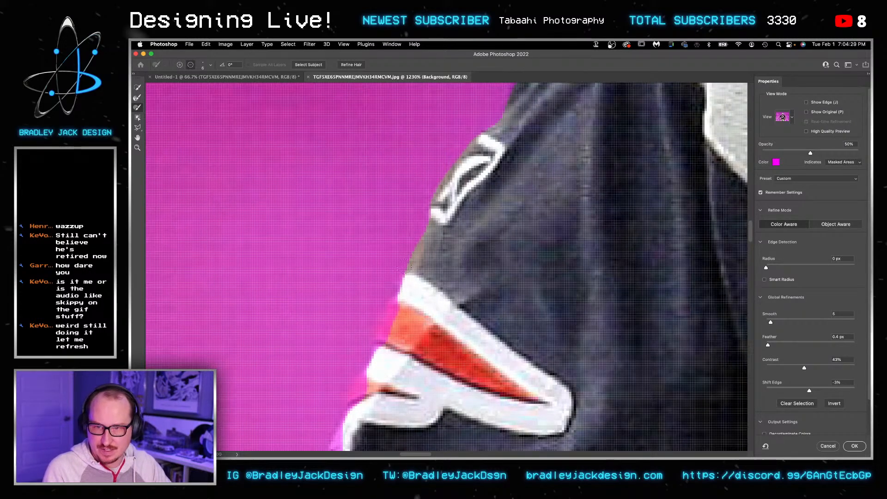
Step: Refine the mask edge along the red and white stripes on the same sleeve
scroll(429, 281, up, 5)
scroll(429, 282, right, 3)
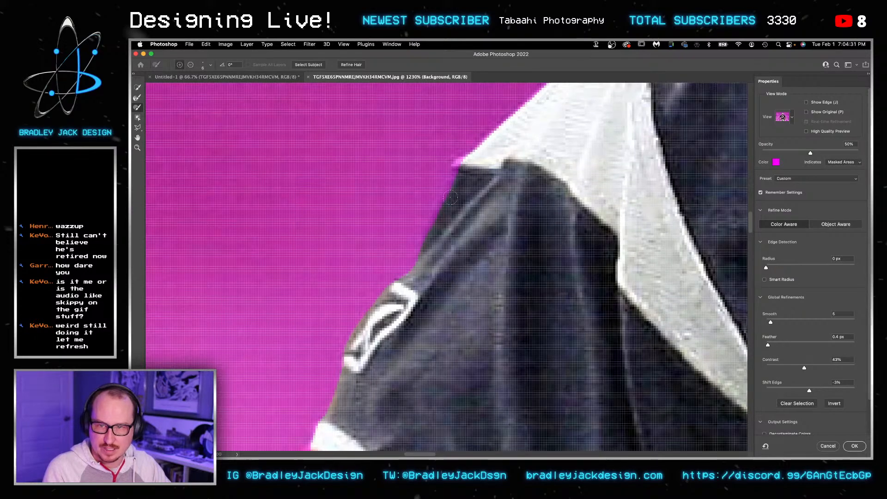
scroll(459, 231, left, 5)
scroll(459, 230, down, 2)
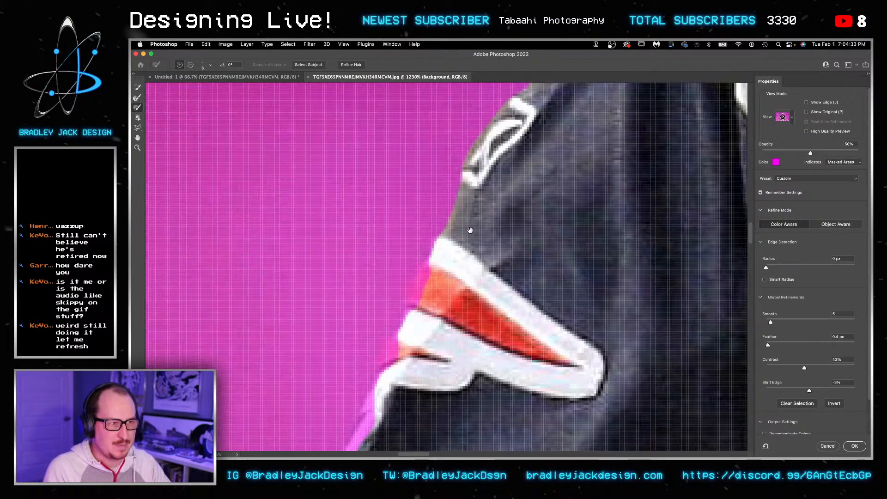
mouse_move(425, 238)
mouse_down()
mouse_move(392, 305)
mouse_move(405, 323)
mouse_up()
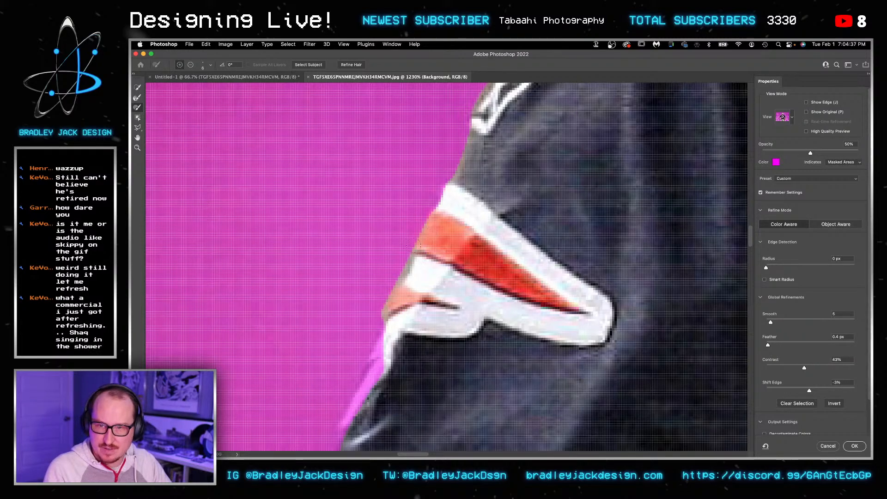
Step: Refine the mask along the white sleeve edge below the stripes with a larger refine brush
scroll(411, 251, down, 2)
key(bracketright)
key(bracketright)
key(bracketright)
key(bracketright)
key(bracketright)
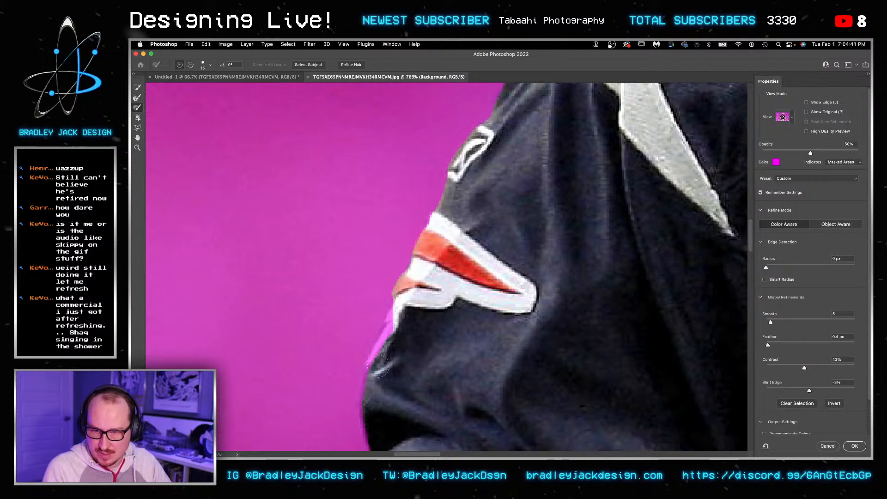
mouse_move(382, 357)
mouse_down()
mouse_move(376, 352)
mouse_move(405, 304)
mouse_up()
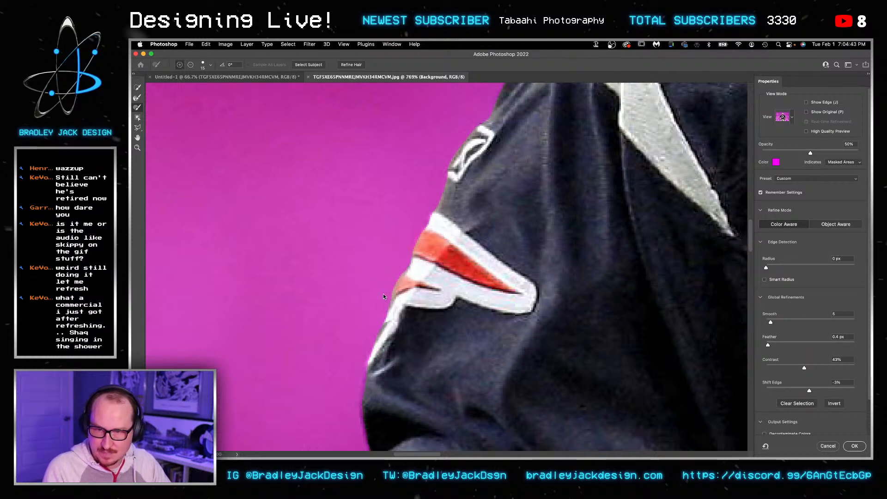
drag(424, 355, 445, 294)
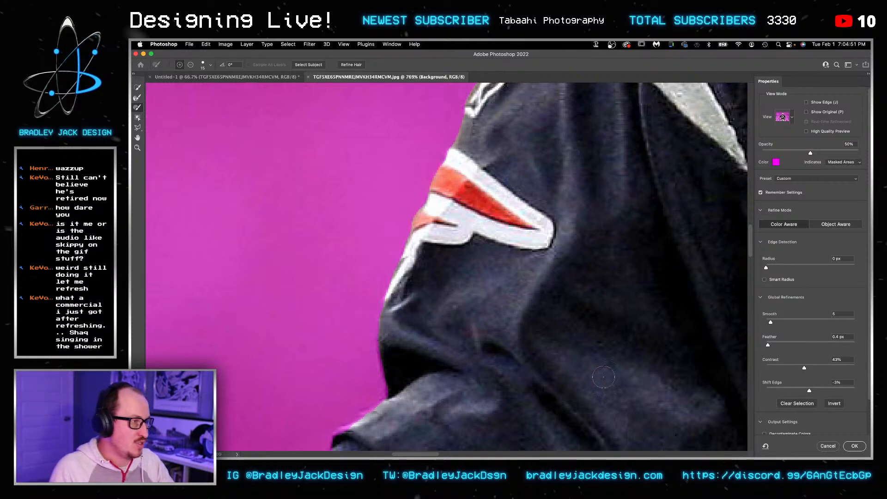
Step: Refine the mask along the outer edge of the navy undersleeve below the jersey sleeve with a brush of about 83 px
scroll(422, 393, down, 5)
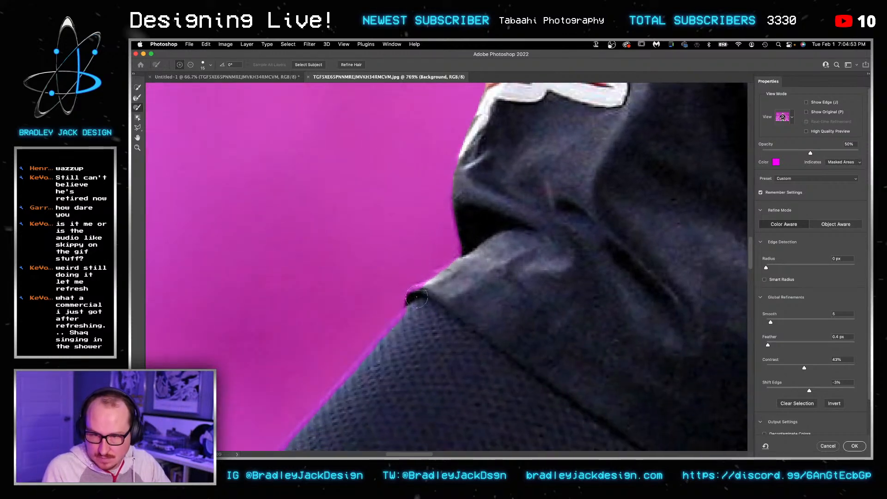
scroll(440, 332, down, 5)
mouse_move(491, 353)
mouse_down()
mouse_move(508, 353)
mouse_move(507, 305)
mouse_up()
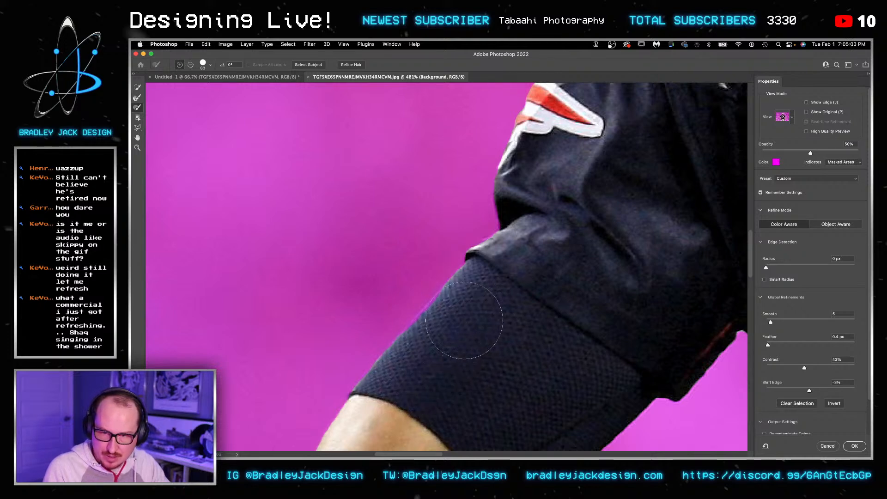
scroll(470, 314, down, 10)
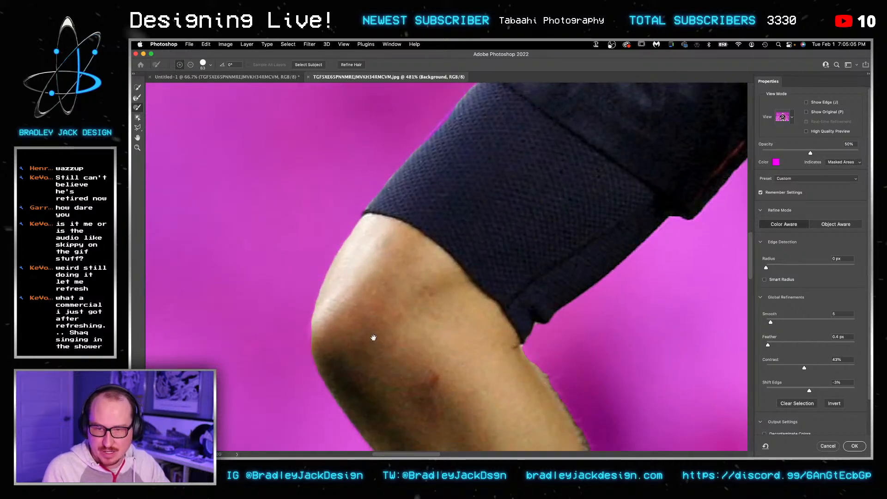
Step: Trim the hair fringe off the mask along the inner forearm between the undersleeve and the white arm band with a smaller brush
key(bracketleft)
key(bracketleft)
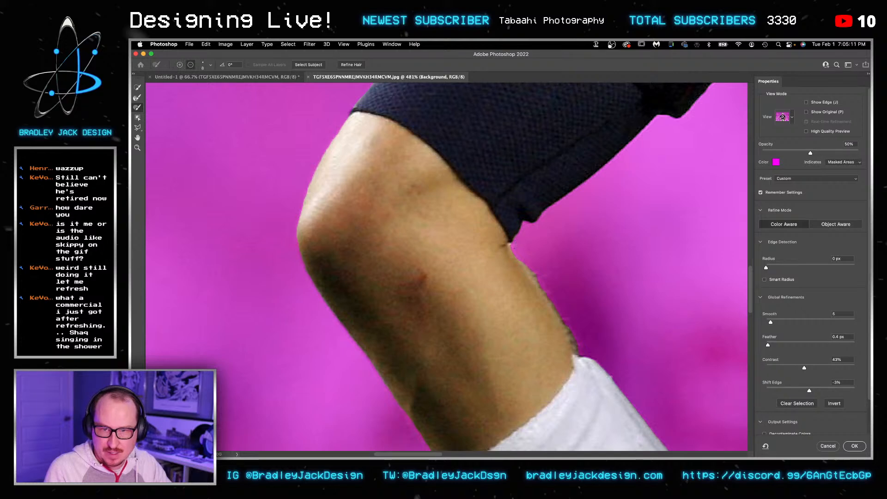
drag(587, 303, 529, 250)
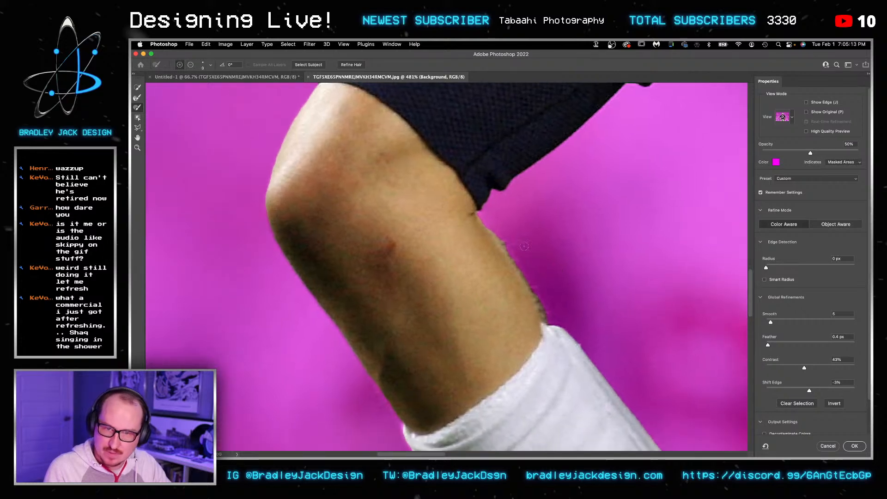
drag(527, 281, 545, 316)
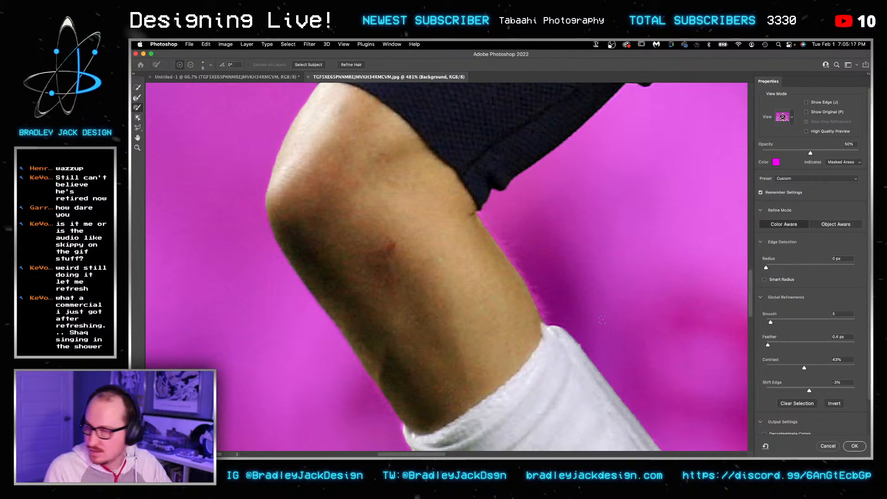
Step: Mask out the white speck at the peak of the gap between the undersleeve and the jersey
scroll(602, 319, up, 6)
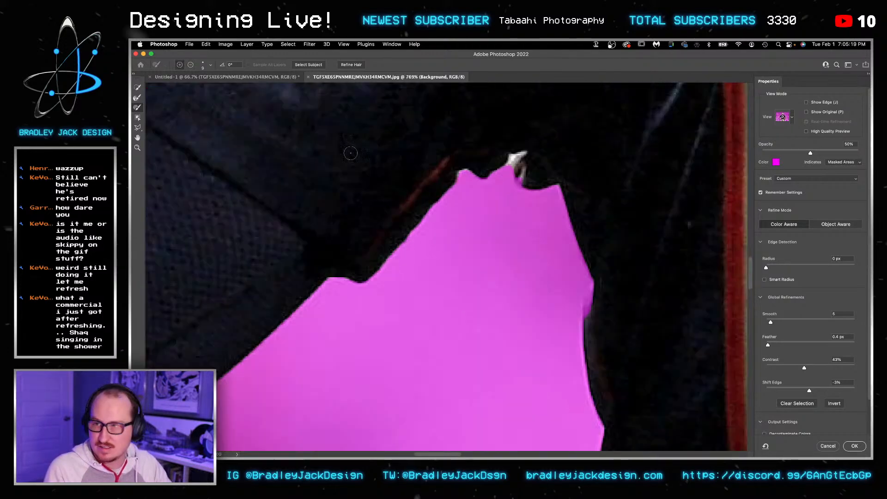
key(r)
drag(485, 155, 471, 184)
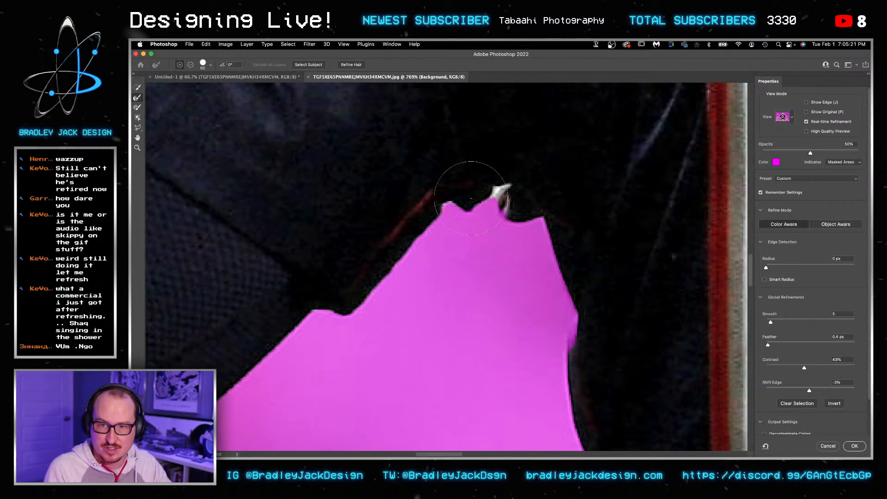
click(137, 107)
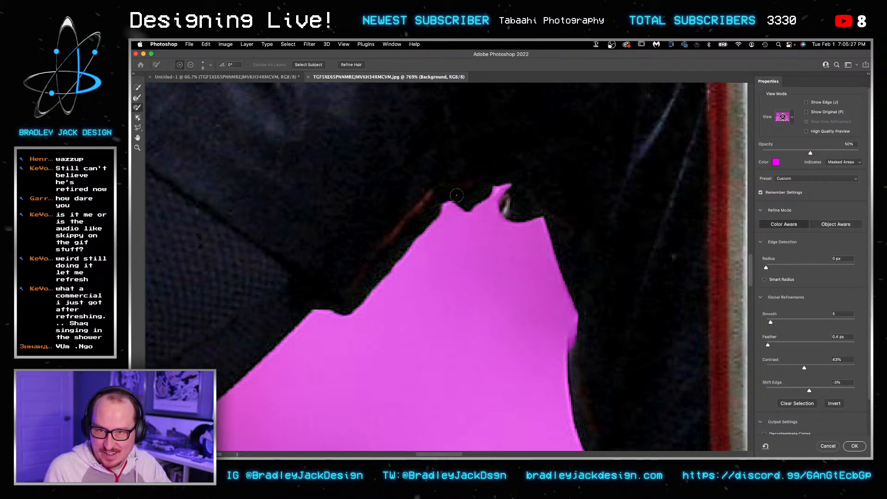
Step: Clean the mask edge down the side of the jersey beside the number, from the armpit towards the hem
drag(575, 283, 544, 229)
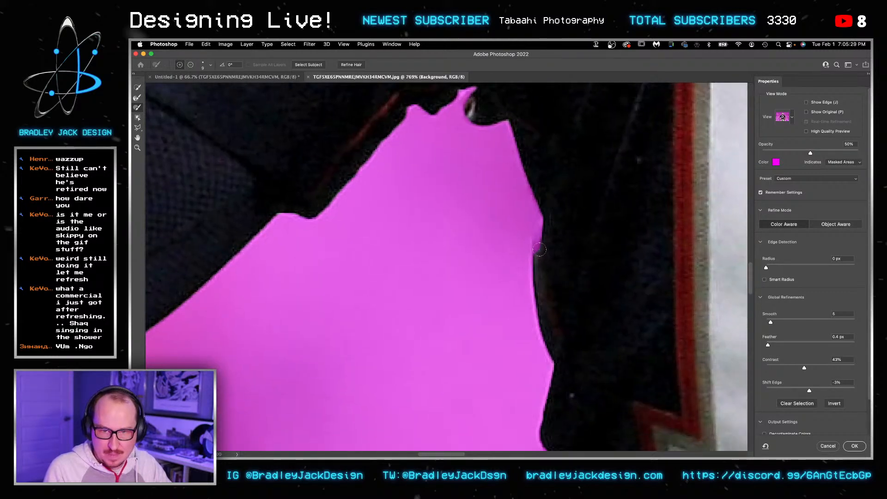
key(alt)
drag(540, 345, 506, 175)
mouse_move(550, 383)
mouse_down()
mouse_move(540, 297)
mouse_move(502, 201)
mouse_up()
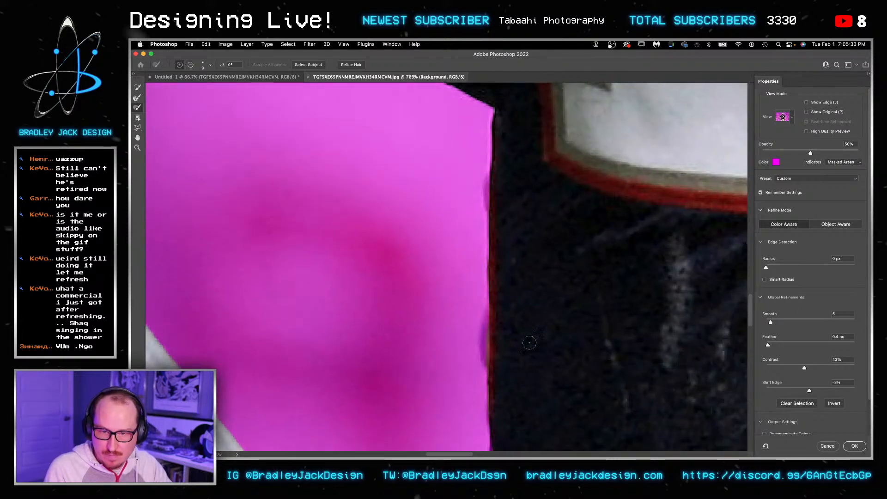
scroll(483, 372, down, 3)
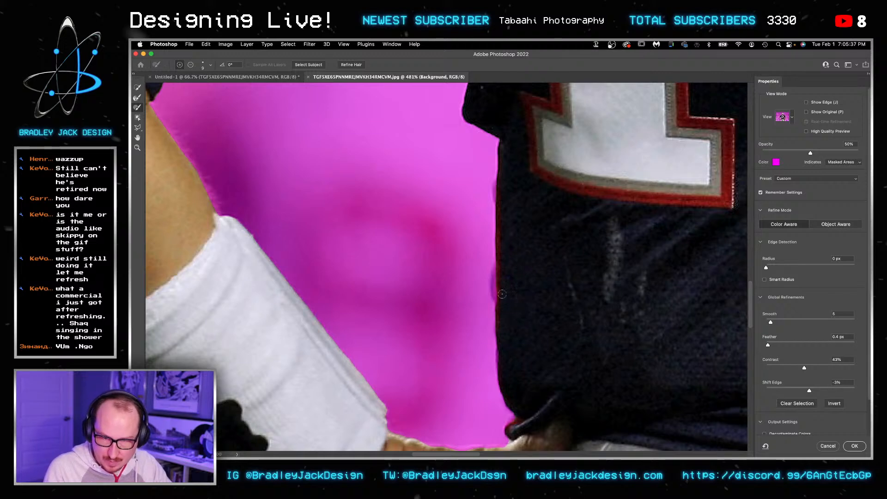
Step: Paint the upper edge of the hand back into the selection between the white arm band and the jersey hem
scroll(509, 393, up, 3)
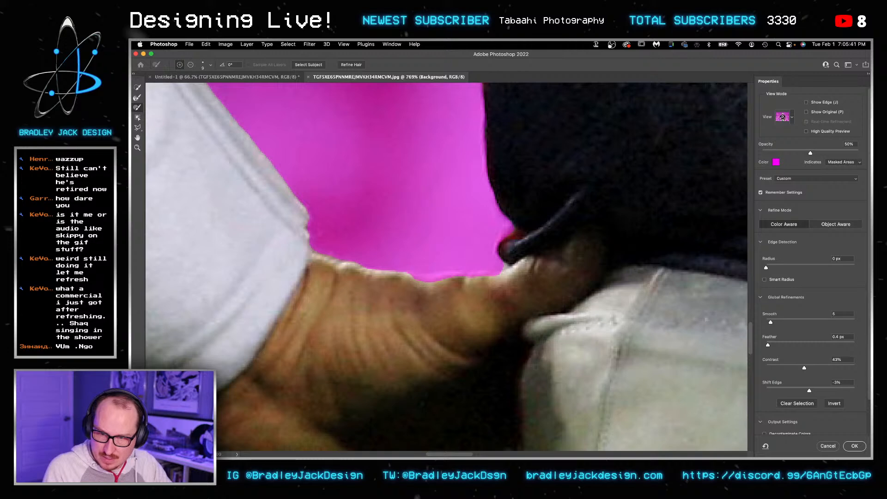
drag(461, 275, 499, 280)
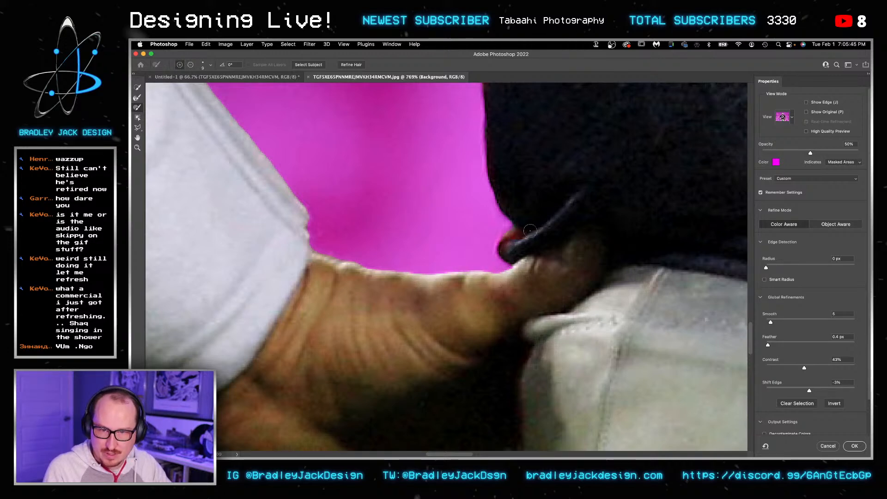
scroll(529, 238, down, 2)
Step: Switch to Safari, view Tom Brady's Pro Football Reference stats page, and return to Photoshop
key(super+Tab)
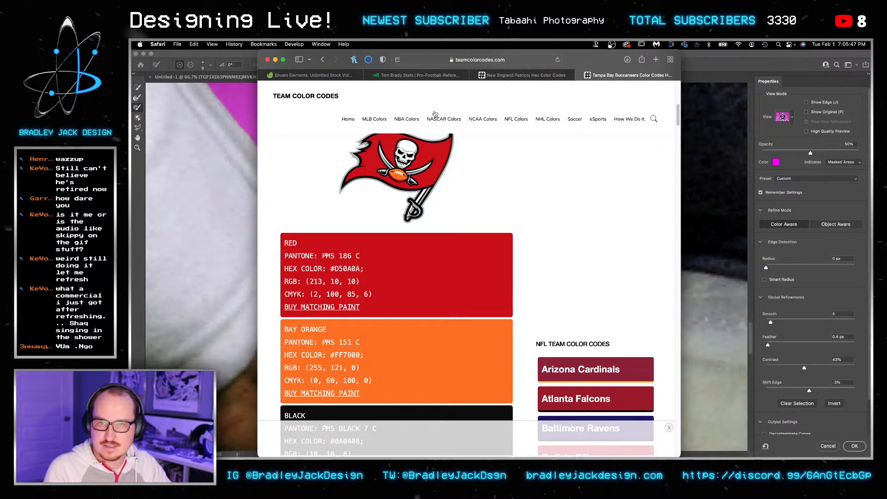
click(404, 75)
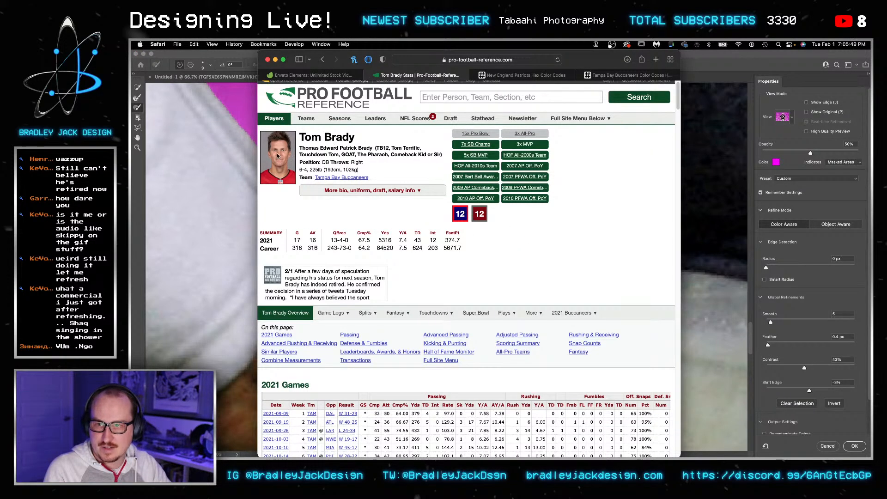
key(super+Tab)
Step: Refine the mask along the outer edge of the pants at the bottom of the photo, enlarging the brush to 185 px
key(alt)
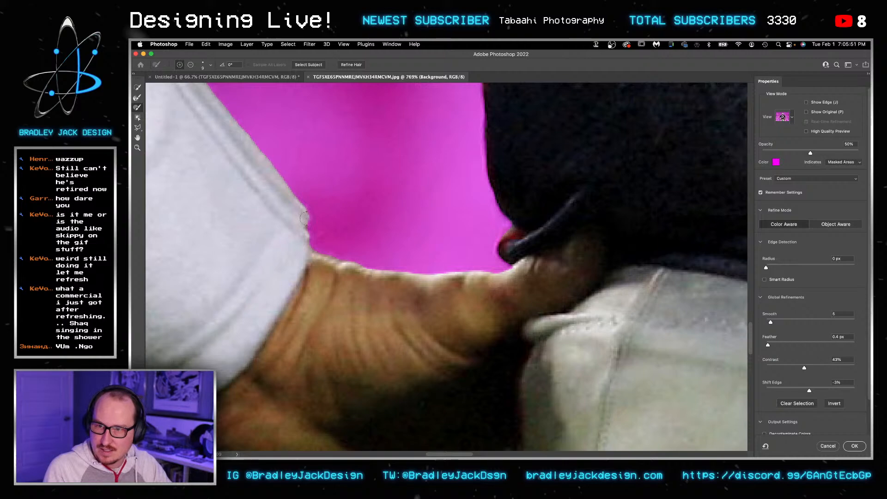
scroll(393, 237, down, 4)
drag(452, 270, 556, 412)
mouse_move(488, 293)
mouse_down()
mouse_move(554, 378)
mouse_move(561, 291)
mouse_move(610, 332)
mouse_move(384, 297)
mouse_move(492, 228)
mouse_move(499, 213)
mouse_move(562, 271)
mouse_up()
drag(510, 283, 632, 285)
key(alt)
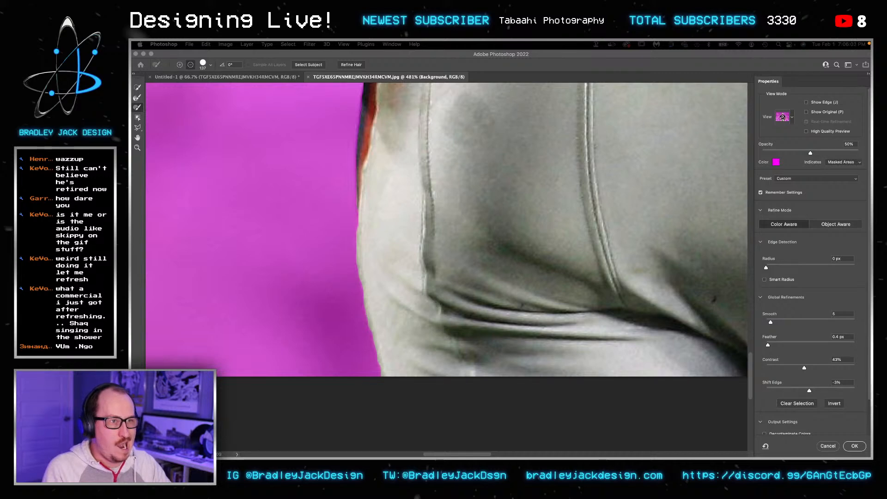
click(431, 305)
drag(496, 273, 534, 272)
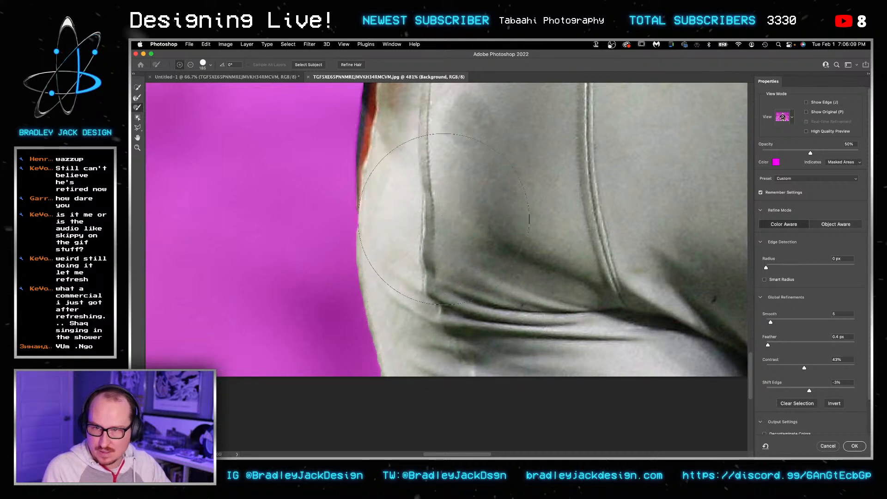
Step: Trim the mask corner where the navy pants stripe meets the underside of the other hand, using a much smaller brush
scroll(455, 257, right, 10)
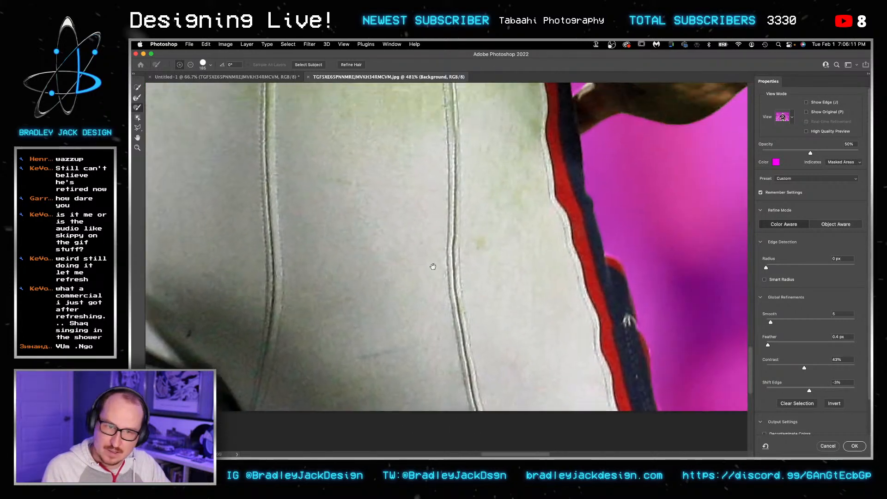
drag(433, 267, 414, 275)
key(bracketleft)
key(bracketleft)
key(bracketleft)
key(bracketleft)
key(bracketleft)
key(bracketleft)
key(bracketleft)
key(bracketleft)
key(bracketleft)
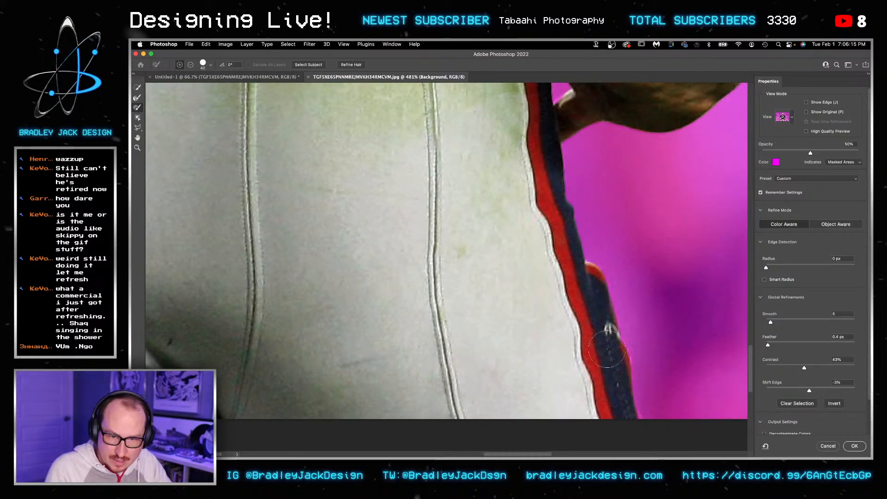
scroll(601, 334, up, 5)
scroll(499, 234, up, 3)
key(bracketleft)
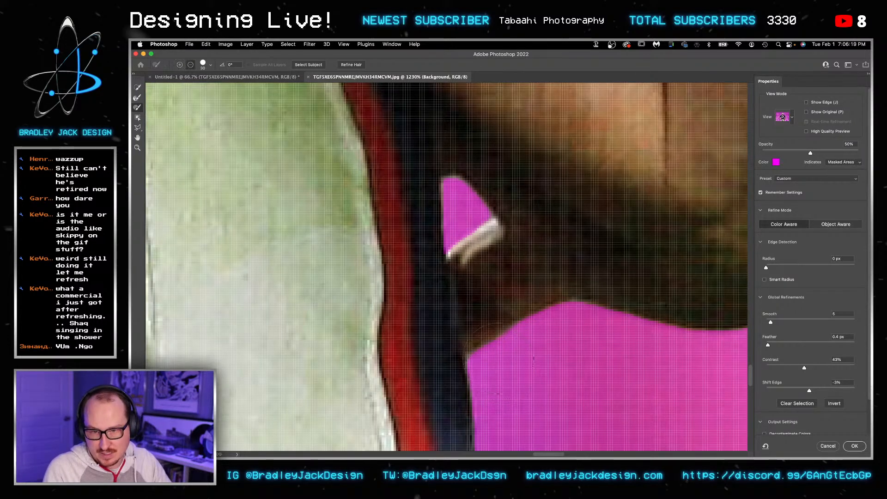
alt+click(494, 361)
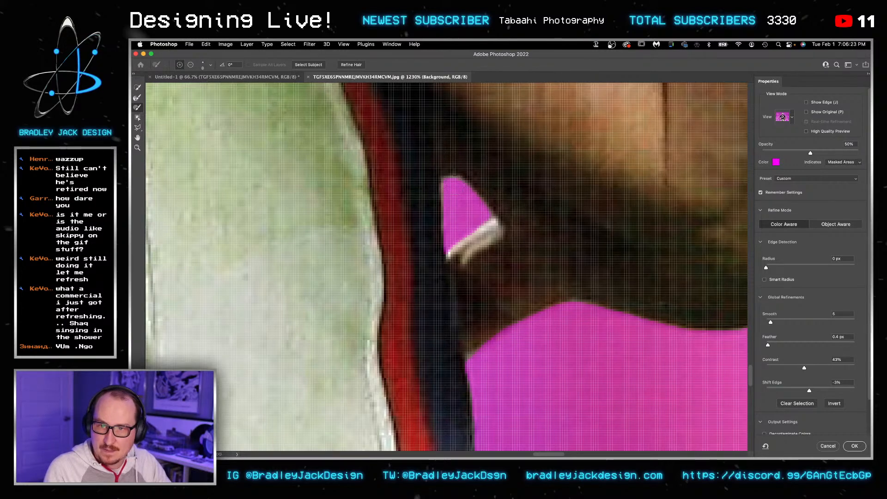
Step: Paint the missing upper edge of that hand near the wrist crease back into the selection
drag(561, 227, 328, 220)
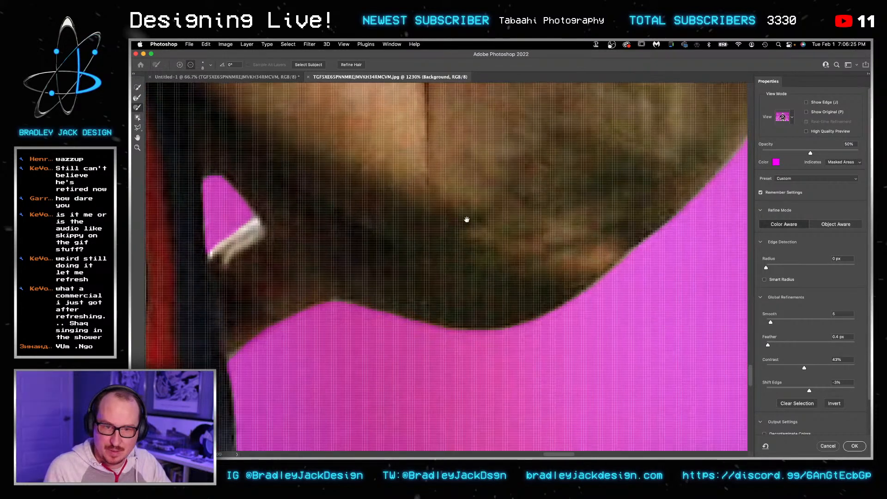
scroll(466, 217, down, 2)
drag(458, 237, 477, 336)
drag(426, 202, 447, 333)
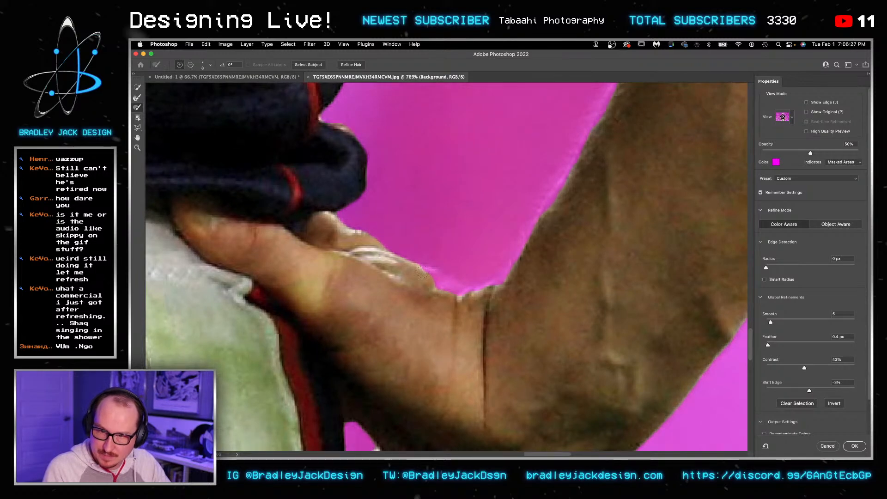
drag(439, 278, 452, 290)
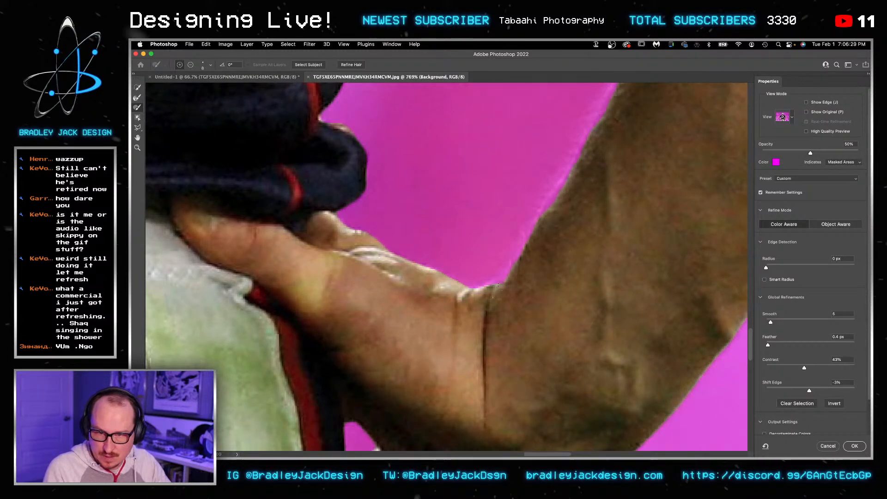
Step: Trim leftover background from the mask around the jersey's hem fold and up its side edge to the armpit
scroll(392, 259, up, 5)
scroll(391, 259, left, 5)
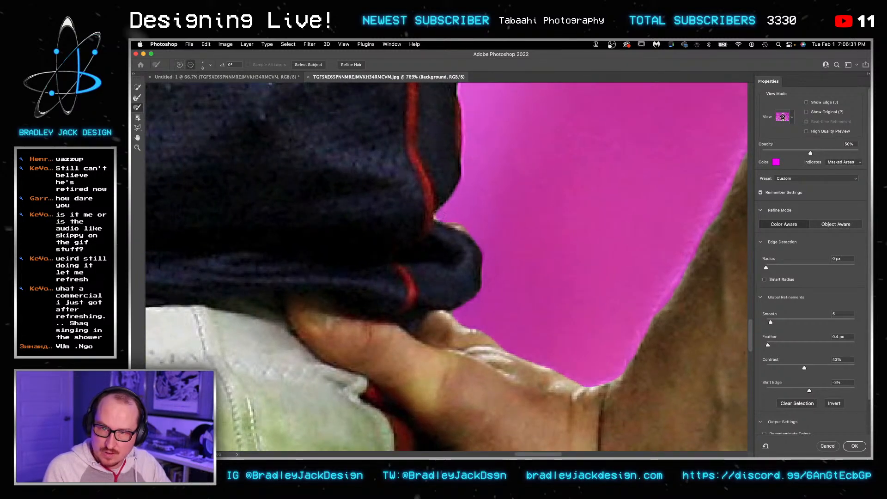
mouse_move(519, 200)
mouse_down()
mouse_move(503, 263)
mouse_move(475, 283)
mouse_up()
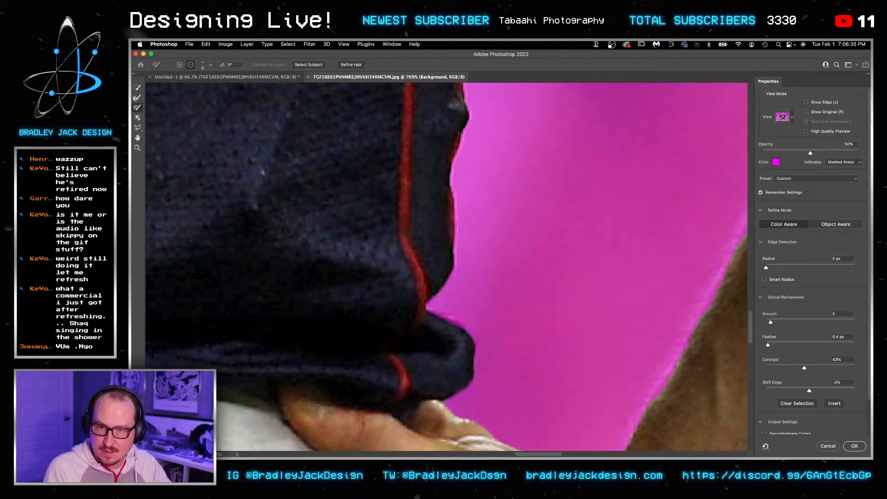
scroll(513, 280, up, 10)
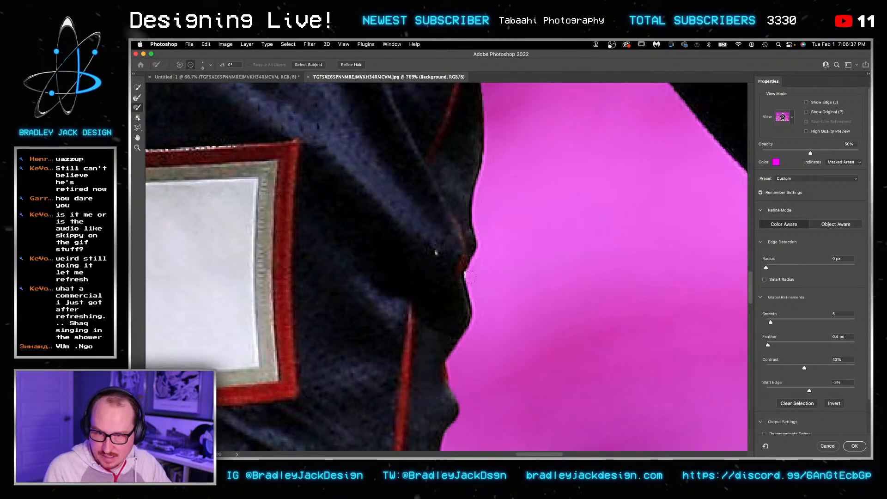
scroll(485, 274, up, 10)
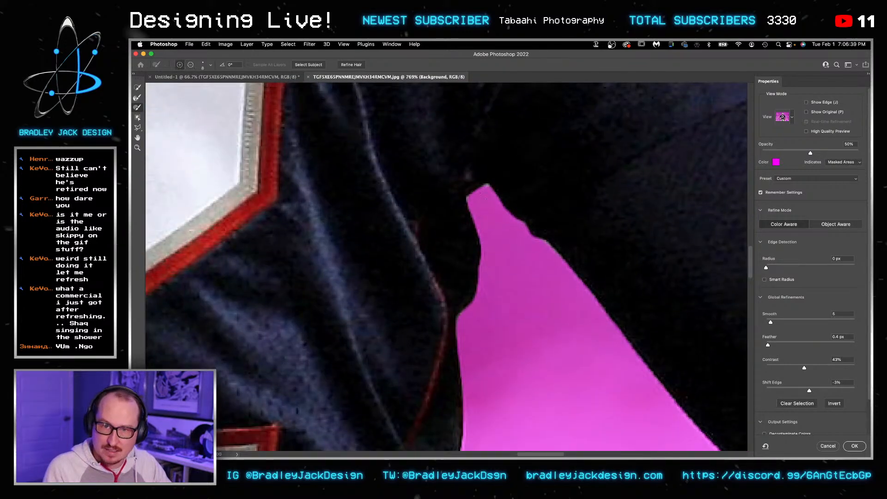
scroll(601, 301, up, 15)
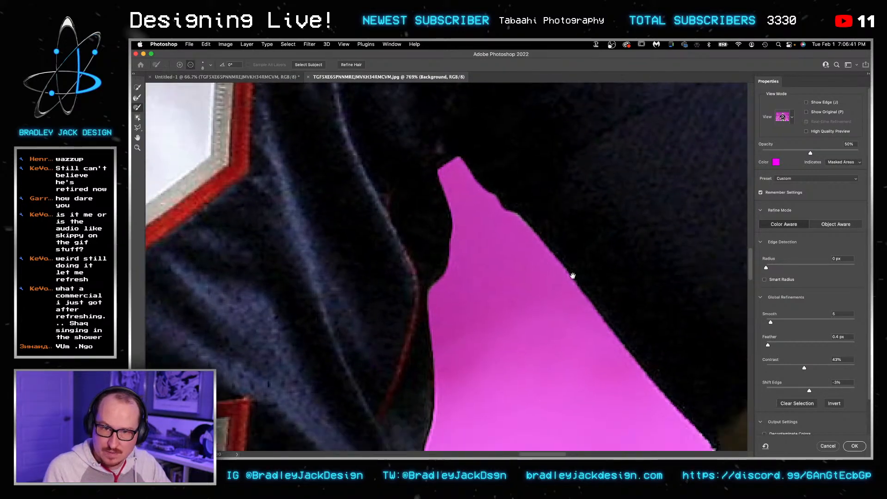
Step: Subtract the light fringe from the mask along the inner edge of the forearm facing the jersey
scroll(502, 203, down, 3)
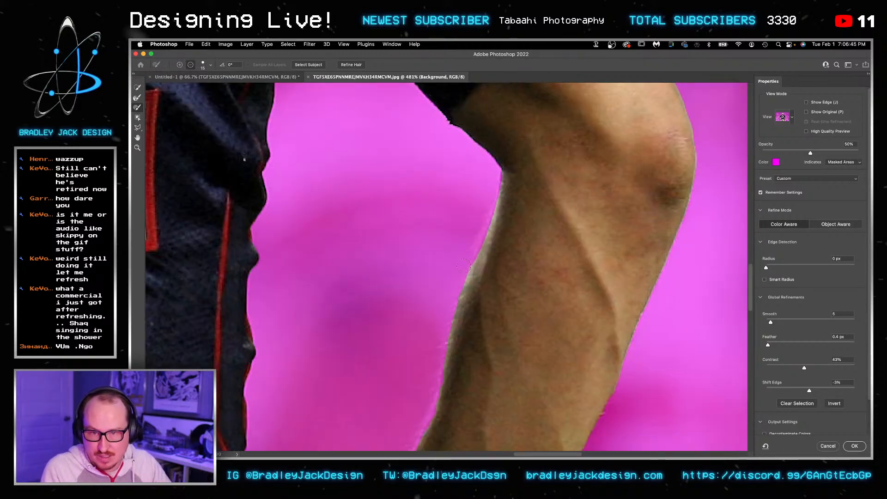
drag(465, 264, 484, 227)
drag(486, 359, 491, 227)
drag(440, 356, 471, 267)
Step: Smooth the forearm's mask edge between the wrist and the elbow with a 62 px brush
drag(460, 332, 500, 330)
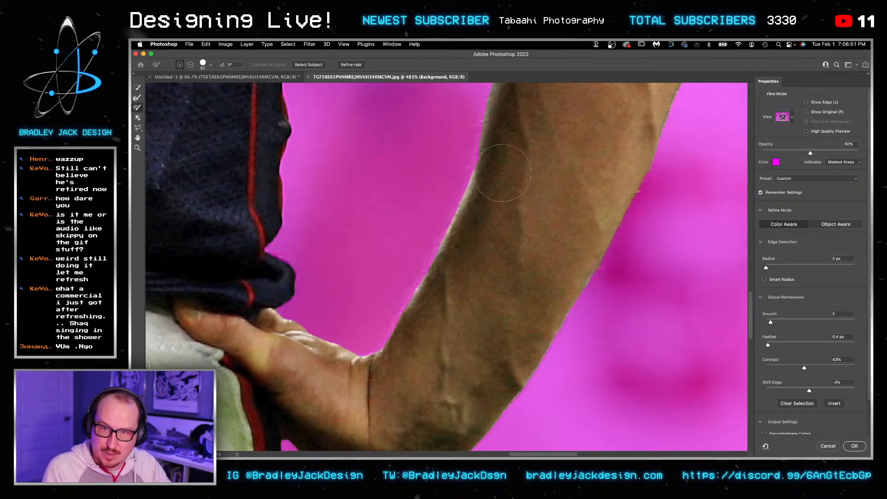
drag(517, 138, 518, 223)
drag(540, 160, 526, 215)
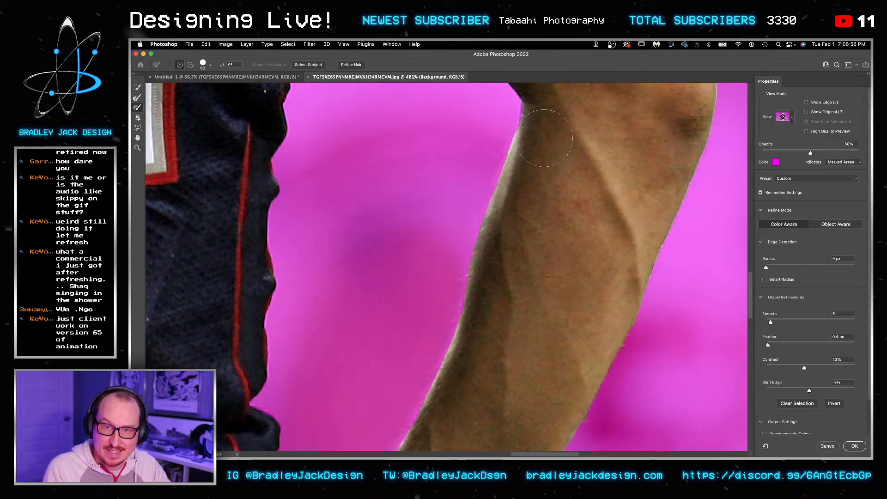
mouse_move(570, 213)
mouse_down()
mouse_move(556, 229)
mouse_move(530, 206)
mouse_up()
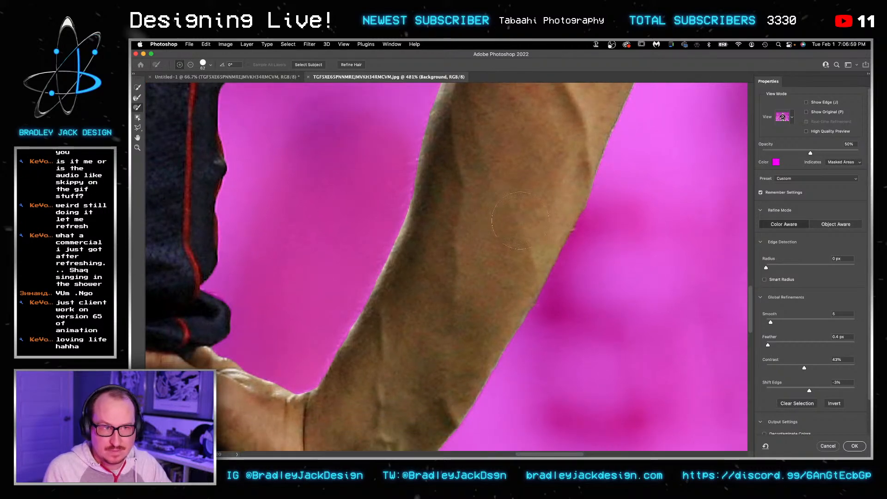
Step: Refine the mask edge along the outer side of the bare arm from the elbow down the forearm with the Refine Edge brush
drag(511, 257, 471, 188)
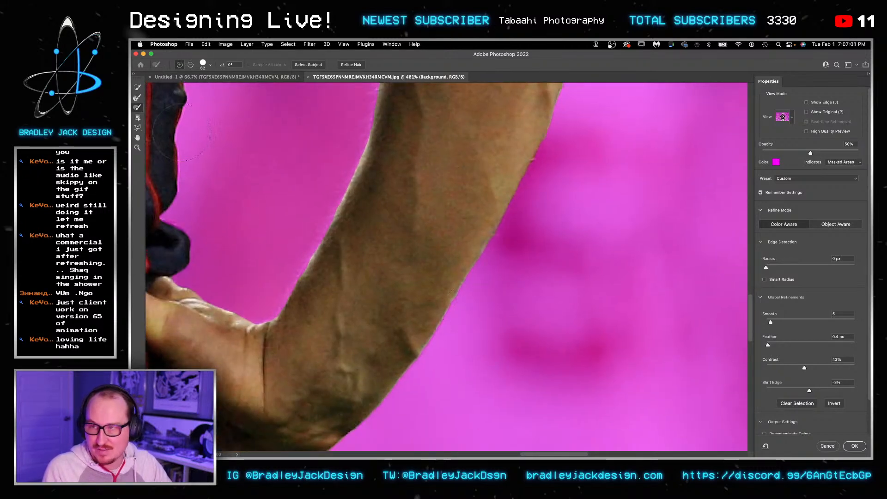
click(138, 98)
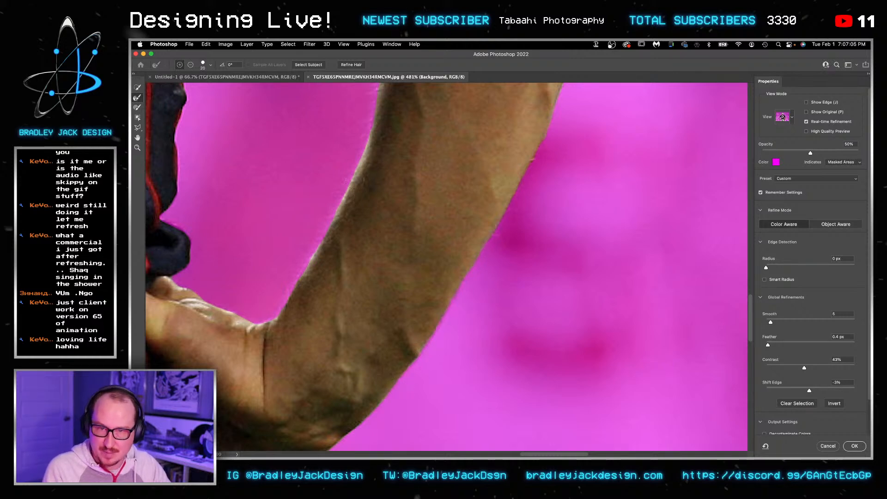
click(137, 108)
drag(510, 231, 475, 355)
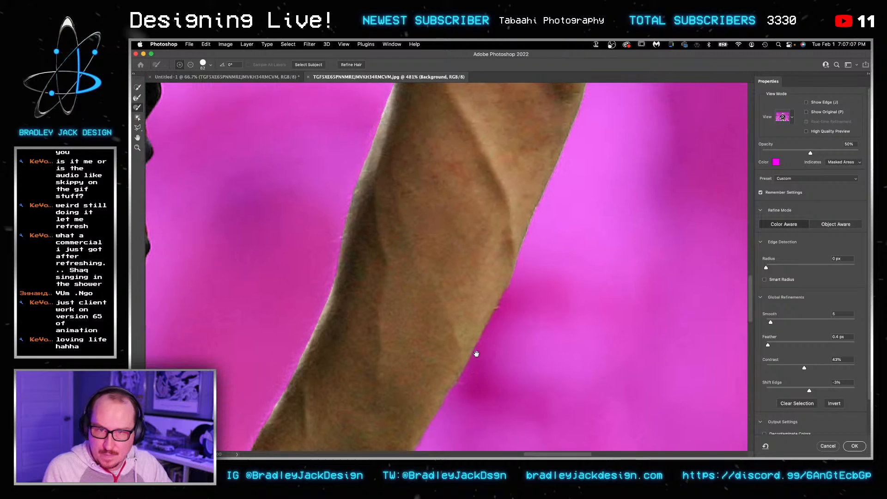
mouse_move(517, 272)
mouse_down()
mouse_move(457, 362)
mouse_move(456, 317)
mouse_up()
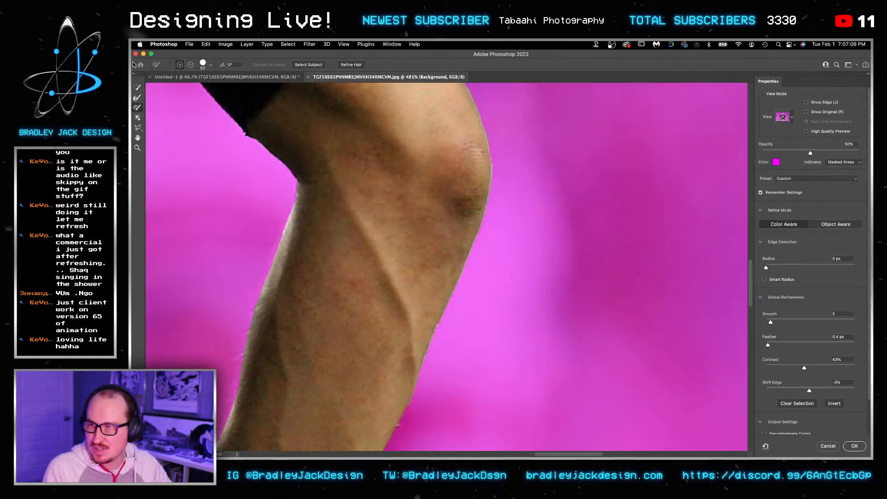
click(137, 99)
drag(488, 183, 407, 379)
click(138, 108)
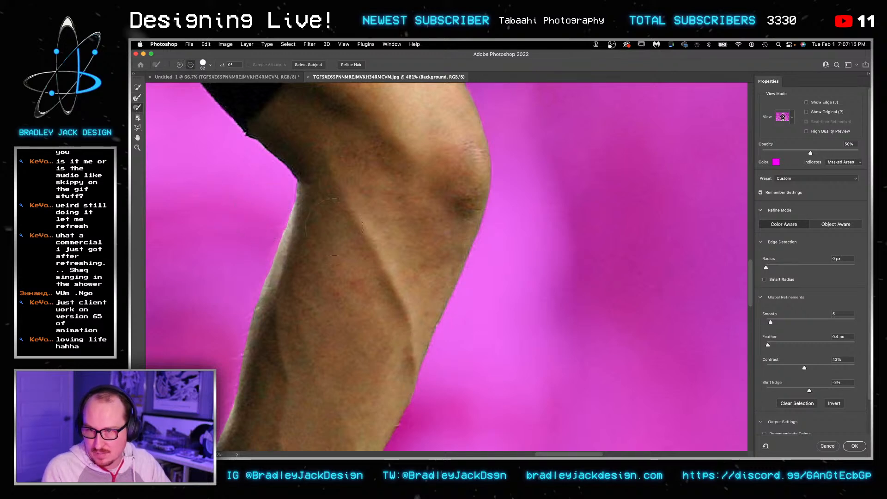
Step: Subtract the leftover fringe along the dark undersleeve's outer edge with a 50 px brush, reducing it to 20 px toward the sleeve's white piping
drag(445, 167, 469, 344)
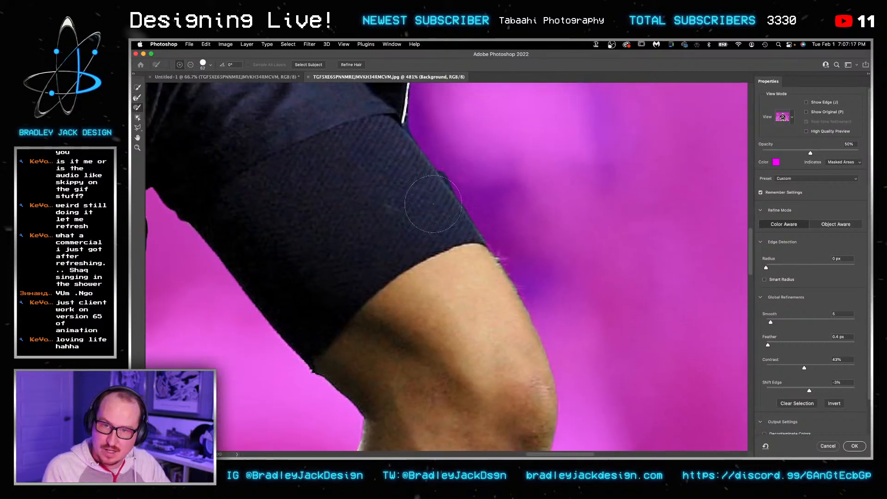
key(bracketleft)
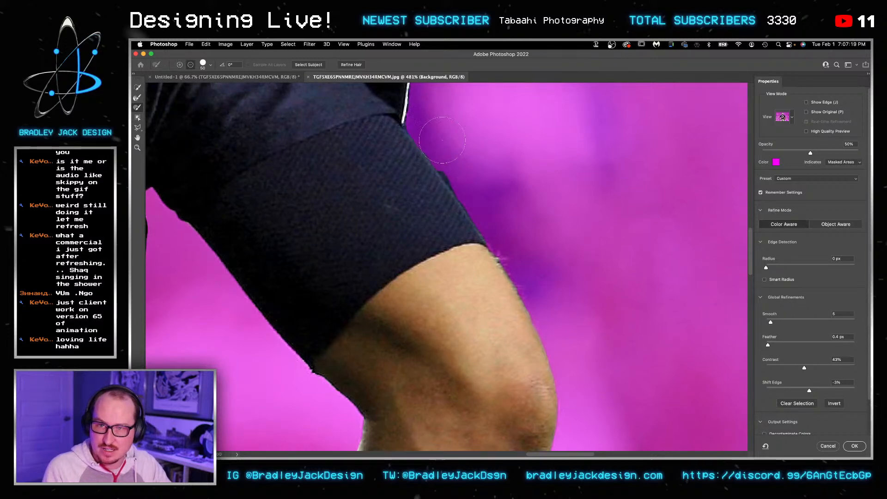
mouse_move(460, 164)
mouse_down()
mouse_move(471, 207)
mouse_move(522, 261)
mouse_up()
drag(511, 193, 592, 374)
key(bracketleft)
key(bracketleft)
key(bracketleft)
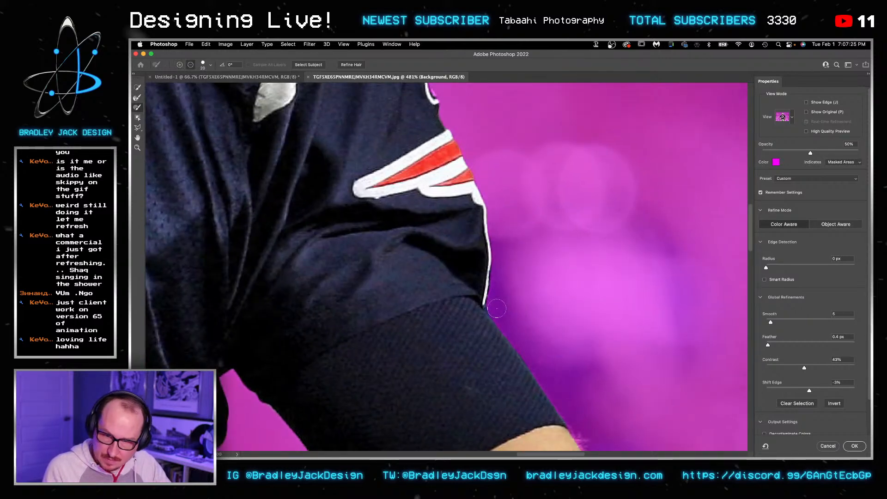
Step: Paint the thin white chin strap beside the neck back into the mask and subtract the grey remnant at the red strap's base
drag(478, 204, 573, 359)
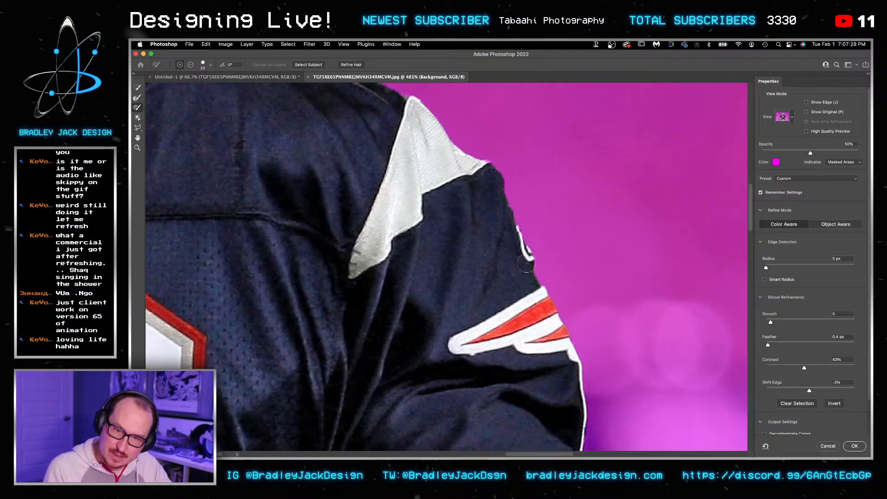
drag(480, 229, 588, 354)
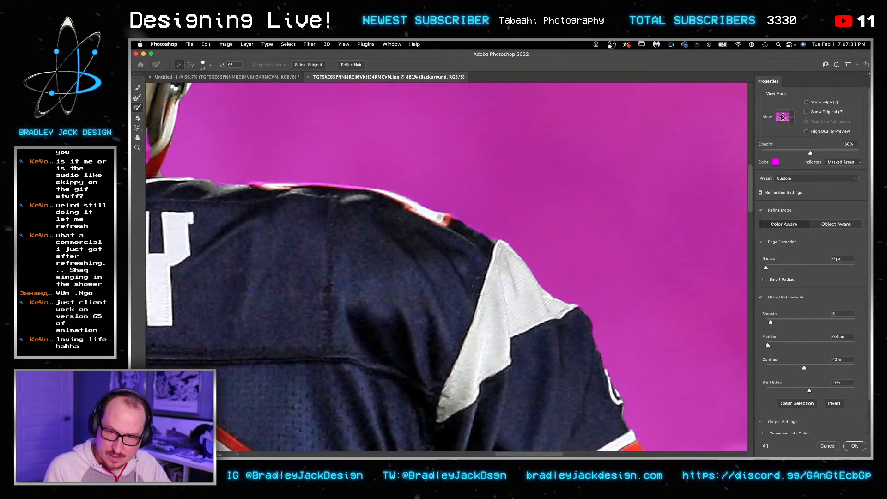
drag(458, 237, 516, 292)
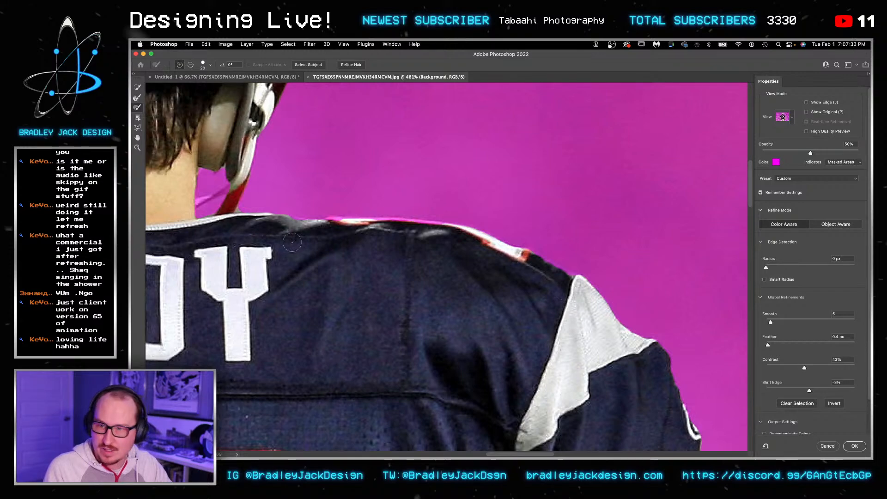
drag(333, 238, 516, 259)
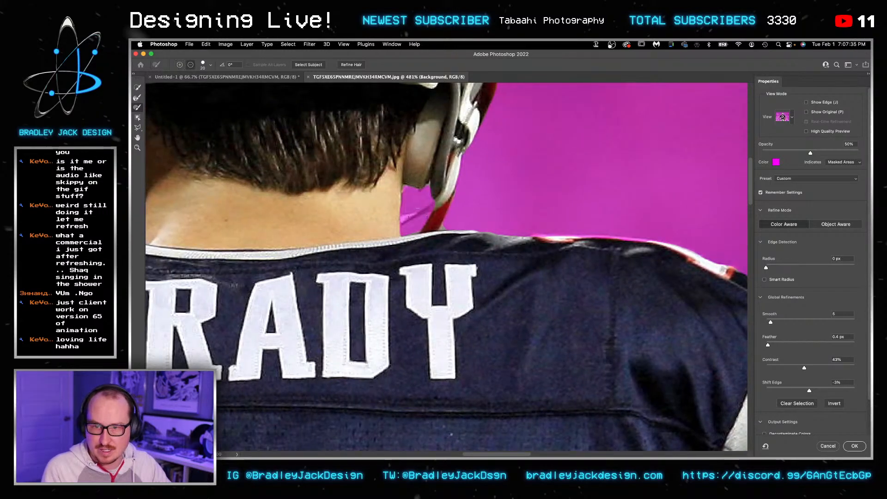
scroll(414, 211, up, 5)
key(bracketleft)
key(bracketleft)
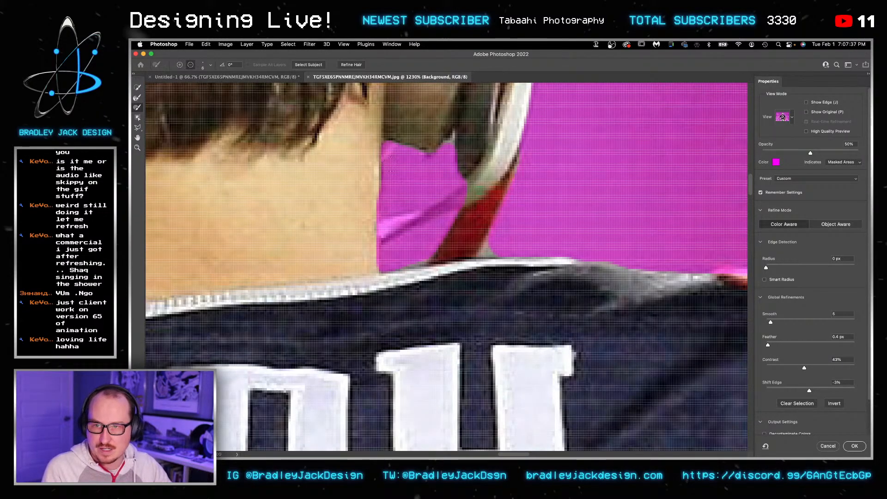
mouse_move(448, 139)
mouse_down()
mouse_move(464, 147)
mouse_move(461, 106)
mouse_up()
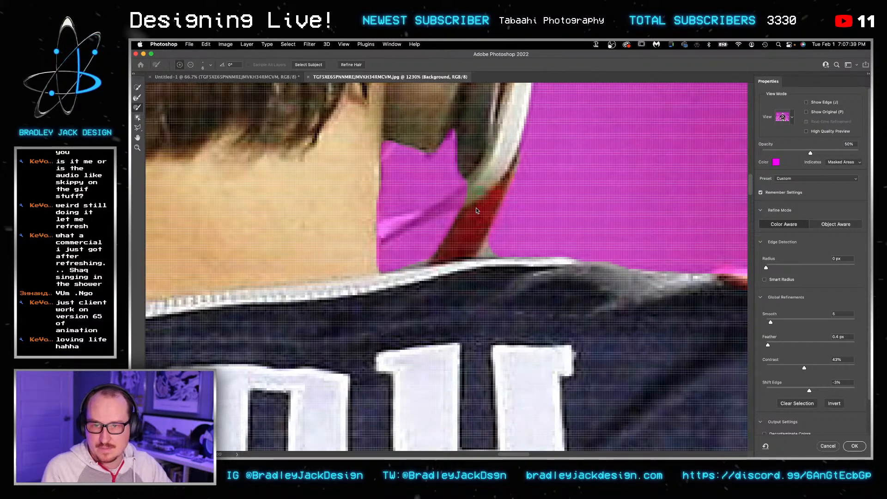
mouse_move(418, 212)
mouse_down()
mouse_move(383, 228)
mouse_move(472, 219)
mouse_up()
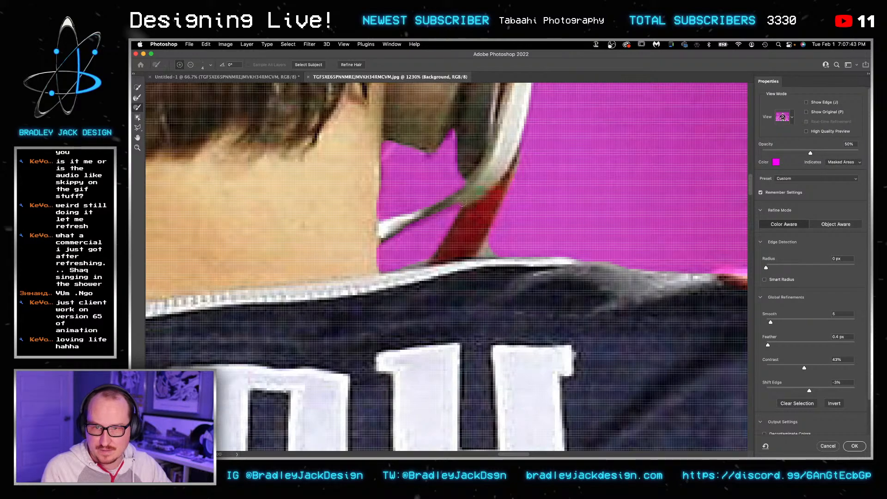
key(alt)
drag(479, 260, 493, 266)
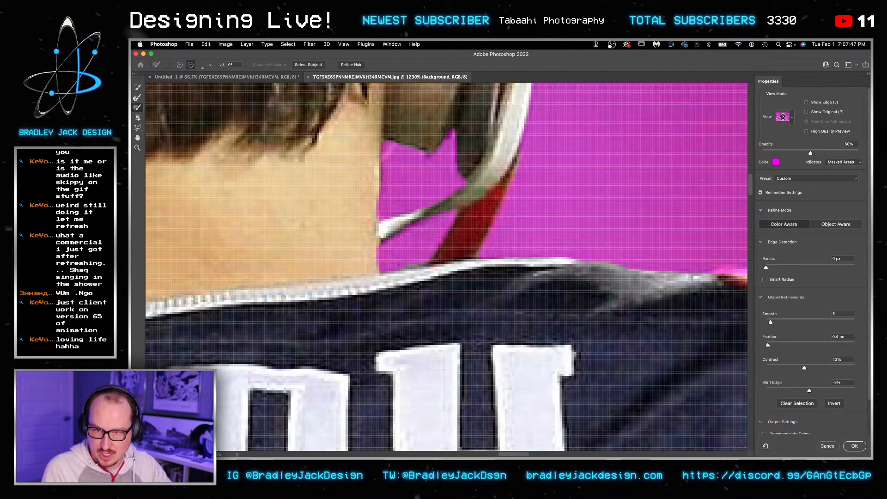
Step: Examine the mask edge around the helmet's flag-decal side and over its crown
scroll(424, 364, down, 6)
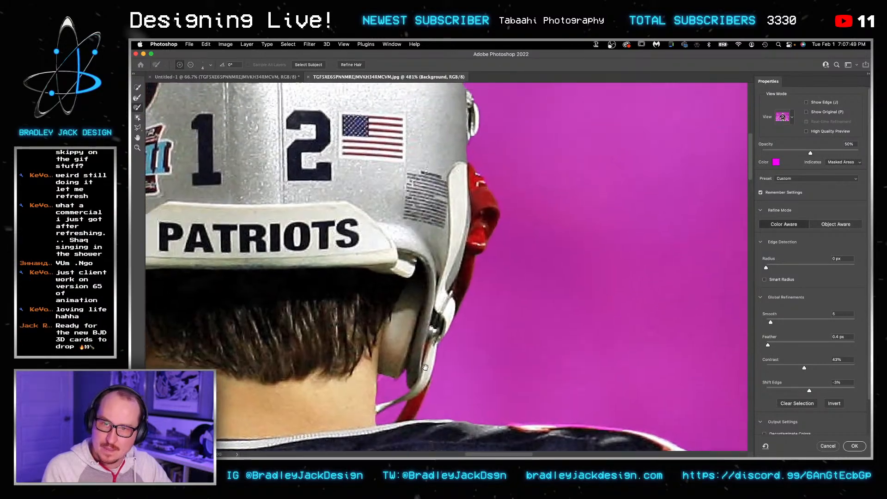
scroll(424, 365, up, 5)
drag(384, 268, 489, 283)
scroll(439, 275, left, 5)
drag(440, 228, 468, 238)
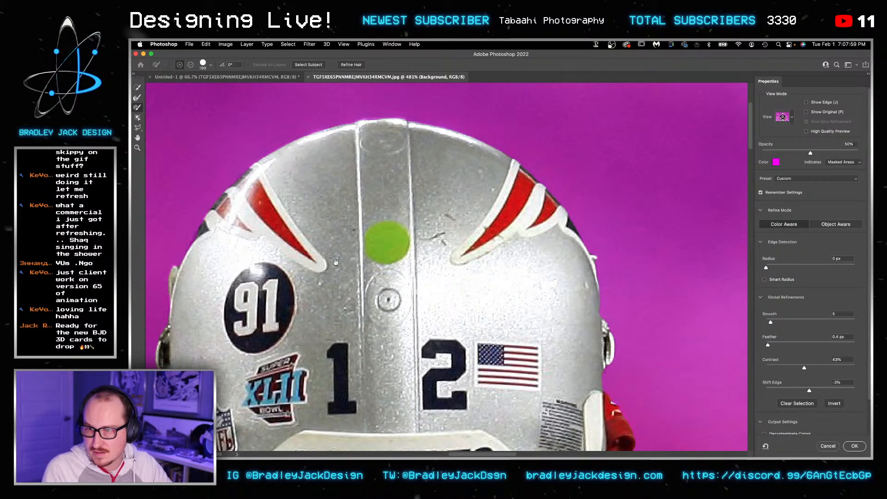
scroll(318, 262, left, 5)
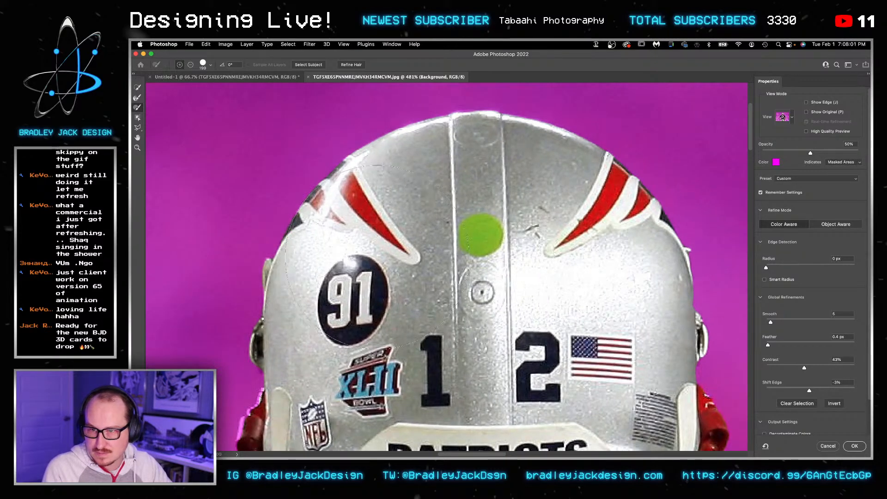
drag(477, 240, 575, 163)
Step: Paint the outer edge of the red facemask piece on the NFL-decal side of the helmet back into the mask with a small brush
key(bracketleft)
key(bracketleft)
key(bracketleft)
drag(426, 252, 485, 186)
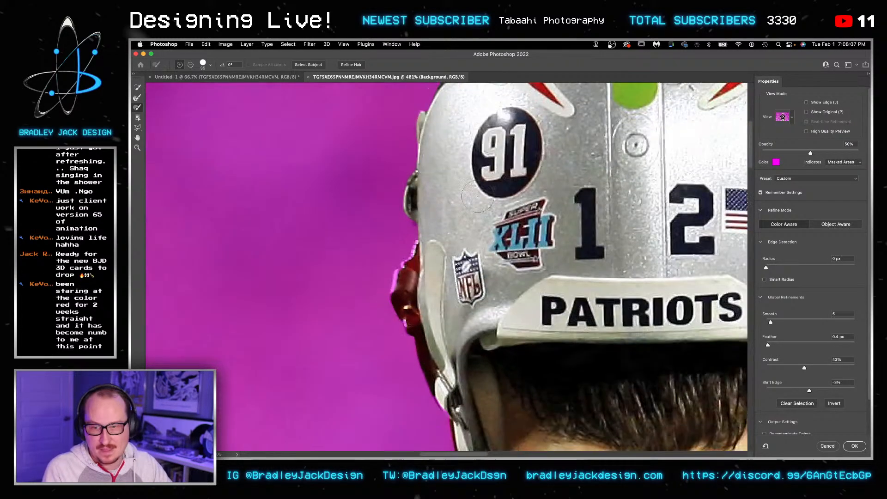
key(bracketleft)
key(bracketleft)
key(bracketleft)
key(bracketleft)
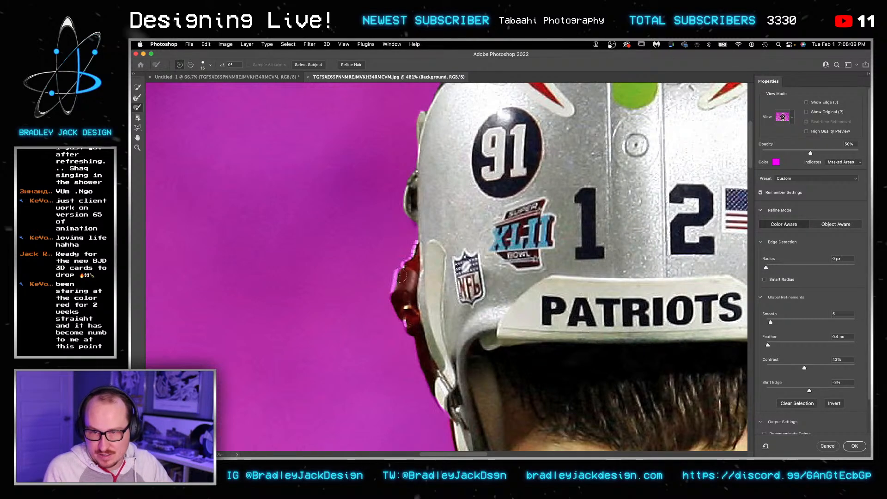
mouse_move(400, 279)
mouse_down()
mouse_move(398, 291)
mouse_move(406, 279)
mouse_up()
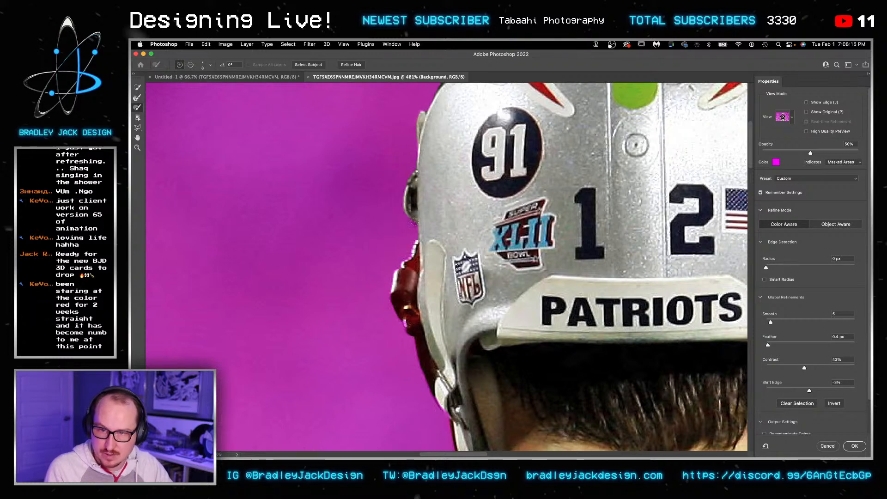
Step: Accept the refined selection in Select and Mask and apply it as a layer mask on the player photo
drag(444, 309, 442, 228)
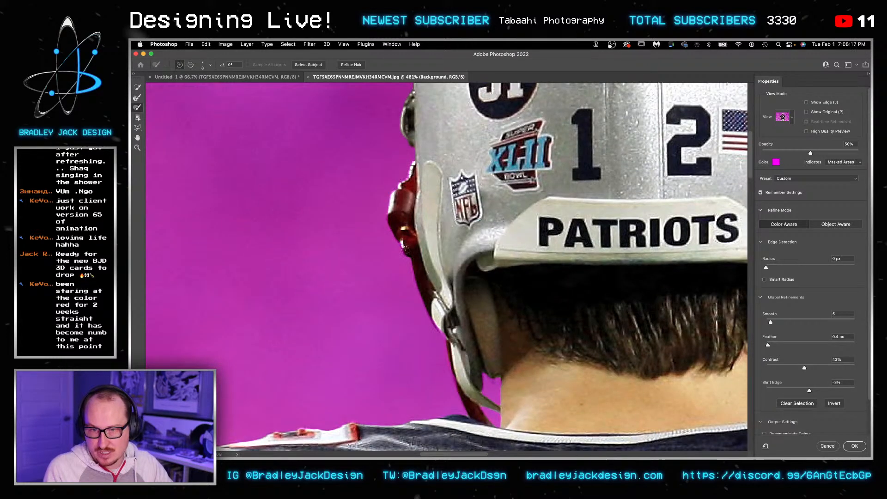
scroll(491, 334, down, 5)
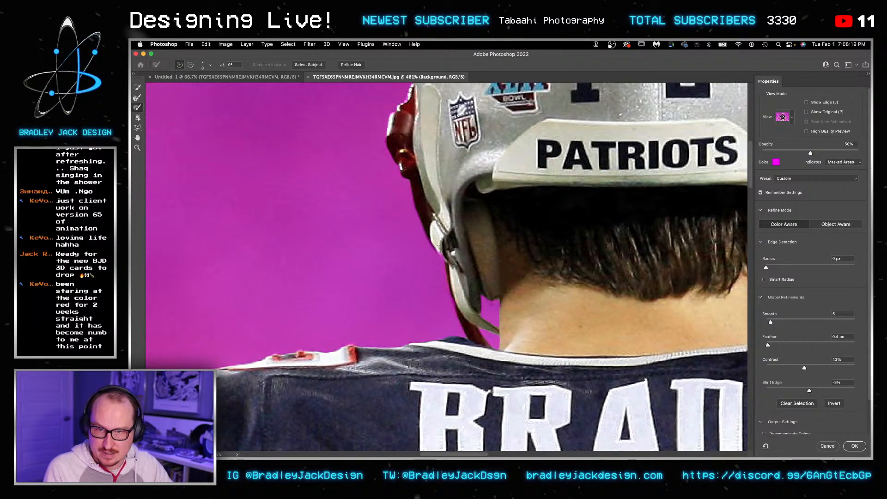
scroll(455, 274, down, 10)
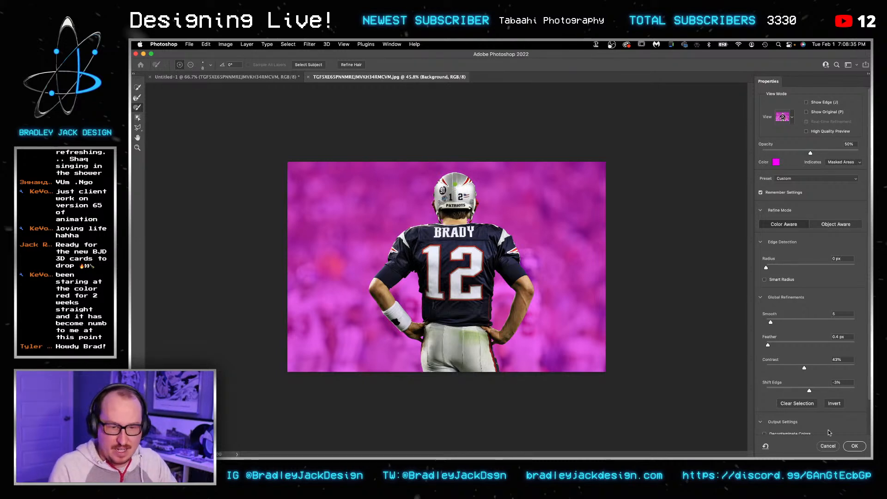
click(854, 446)
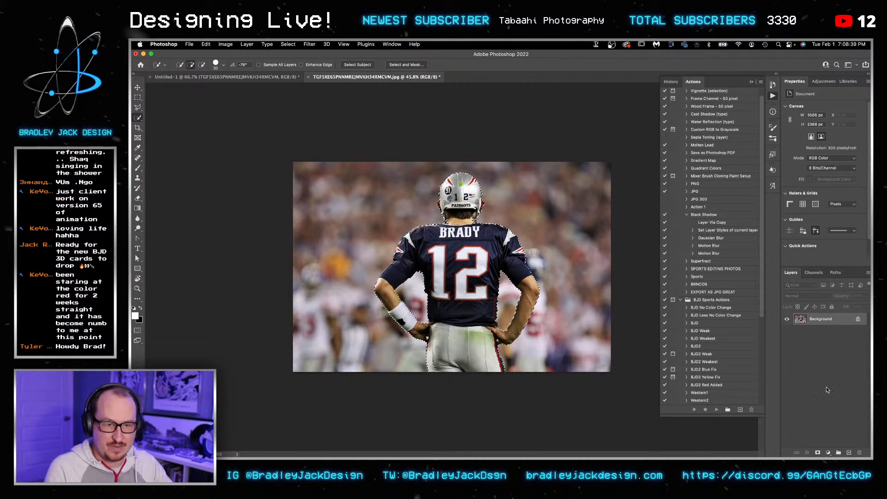
click(816, 452)
Step: Load the layer mask as a selection, delete the mask and recreate it from that selection
super+click(820, 327)
click(288, 44)
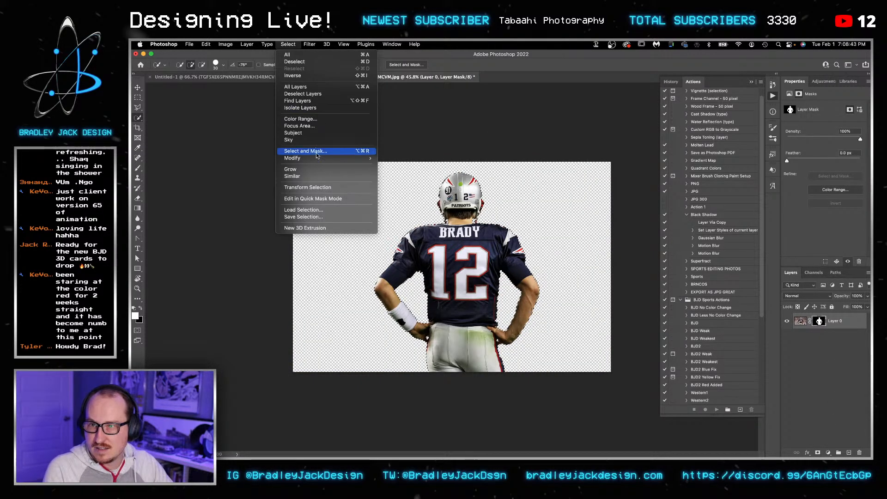
key(Escape)
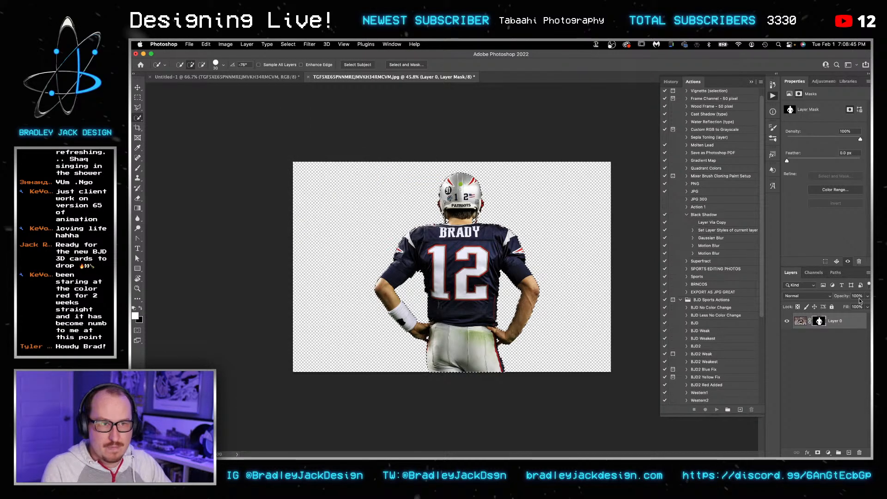
right_click(821, 322)
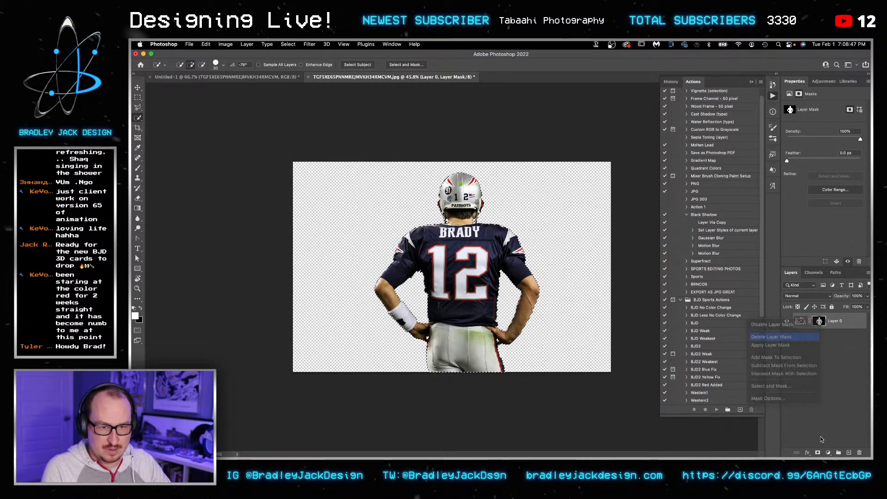
click(818, 452)
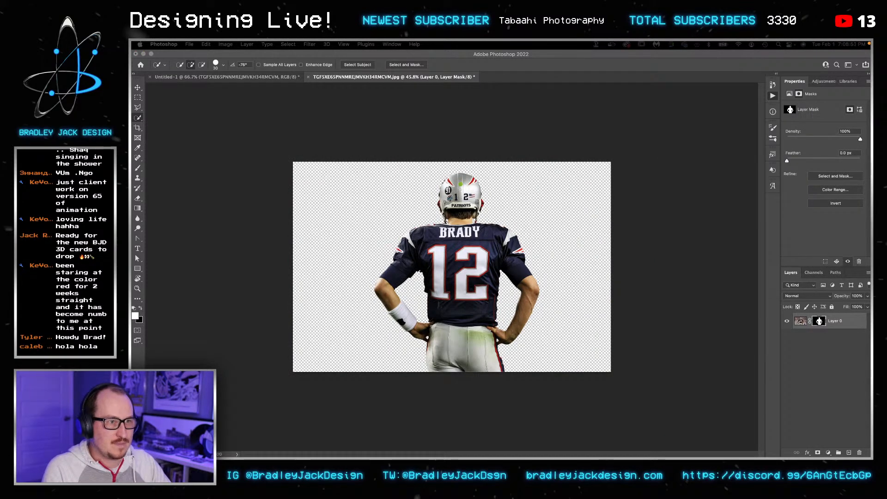
Step: Save the masked player document in Photoshop format on the Desktop, replacing the existing PSD of the same name
click(578, 319)
key(v)
key(super+shift+s)
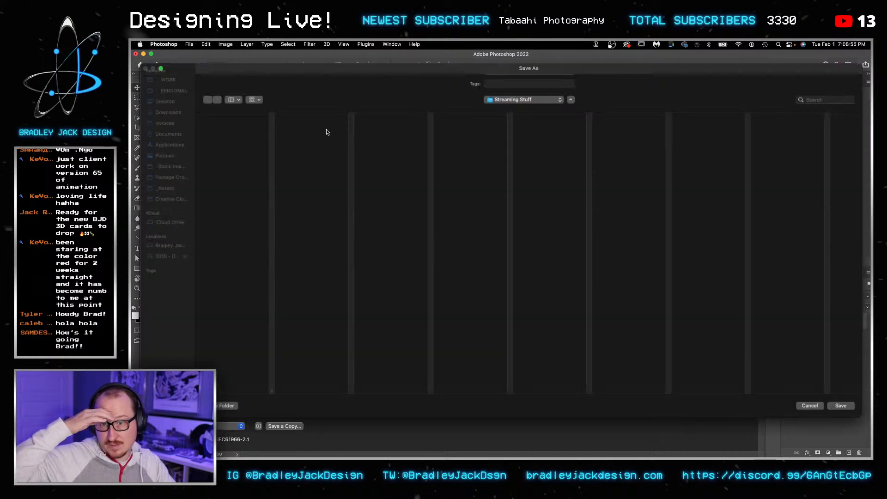
key(Return)
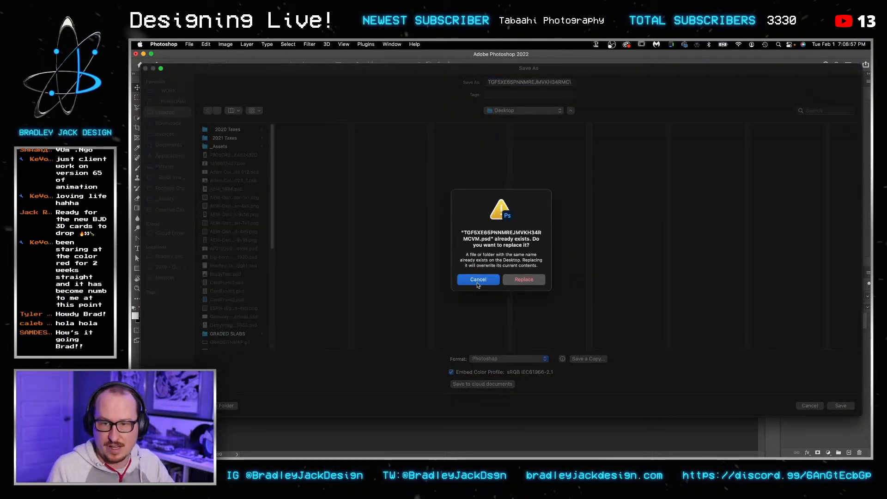
click(523, 280)
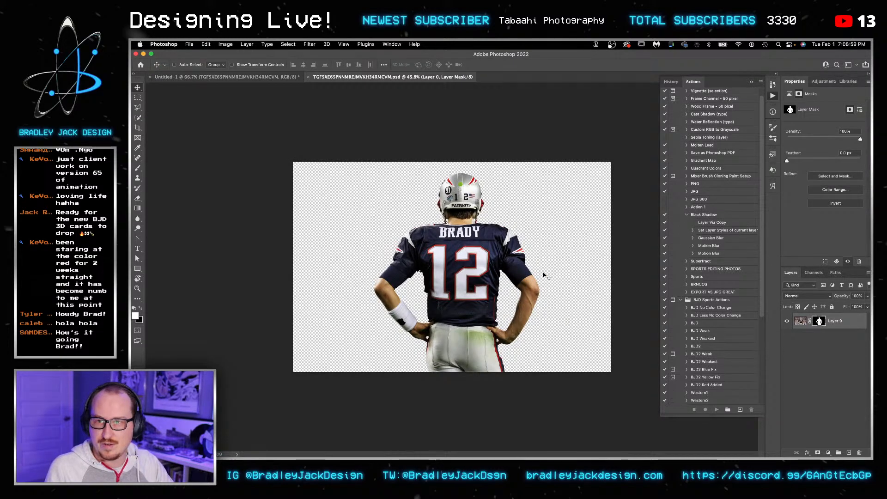
Step: Replace the Patriots player smart object's contents in the poster with the cutout file TGF5XE65PNNMREJMVKH34RMCVM.psd from the Desktop
key(ctrl+Tab)
right_click(830, 336)
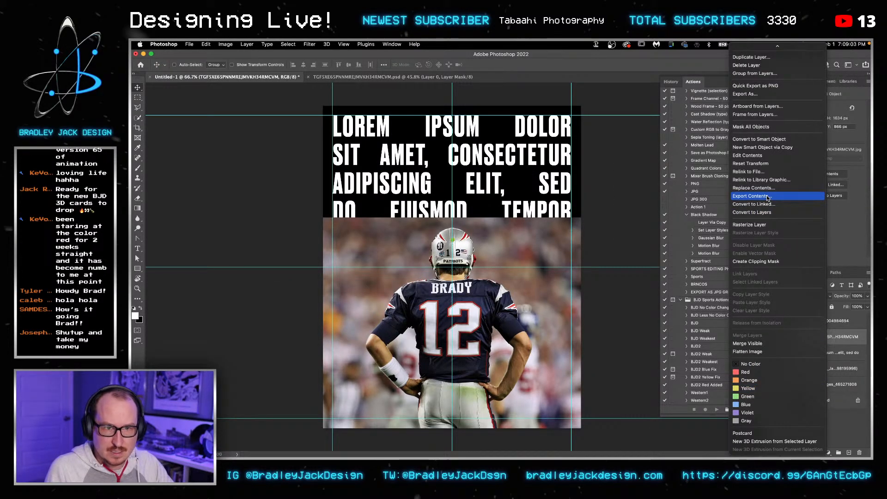
click(791, 187)
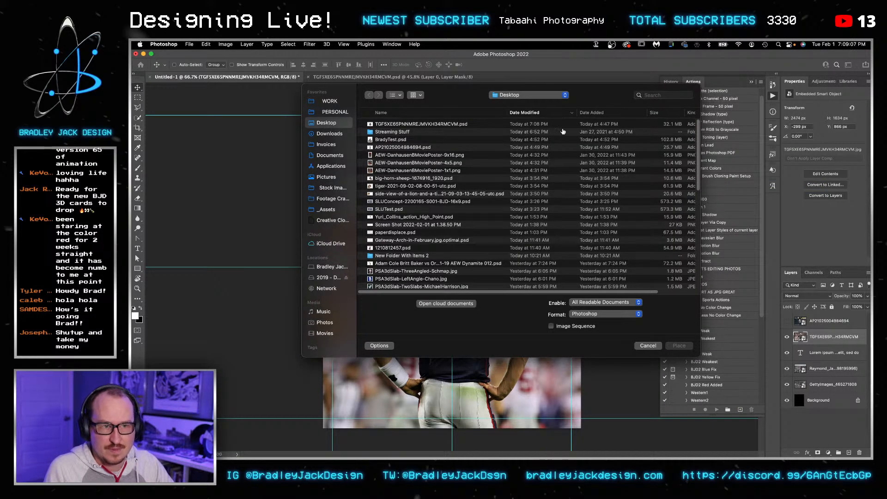
double_click(402, 125)
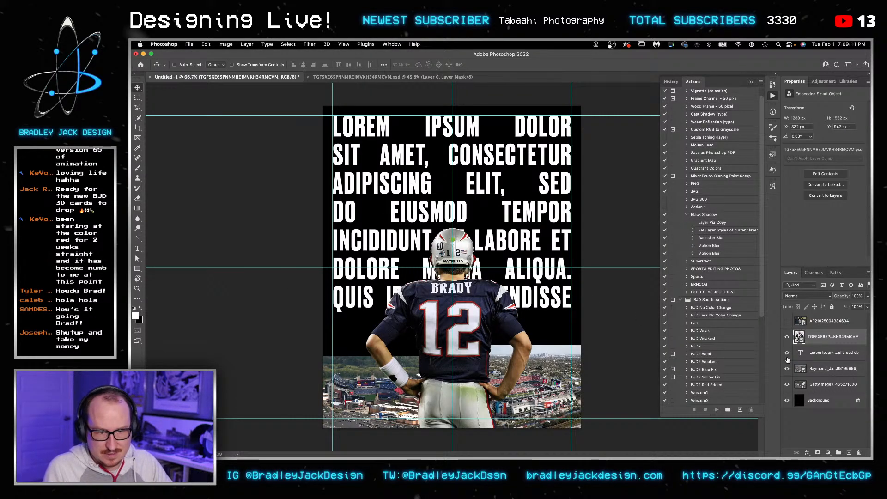
Step: Hide the lorem ipsum text, both stadium photos and the Background, leaving only the Patriots cutout showing
click(788, 402)
click(818, 400)
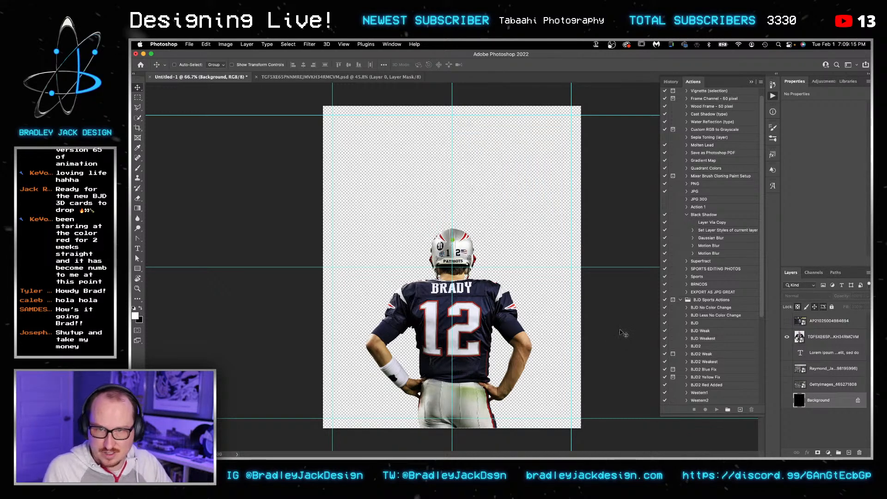
click(809, 336)
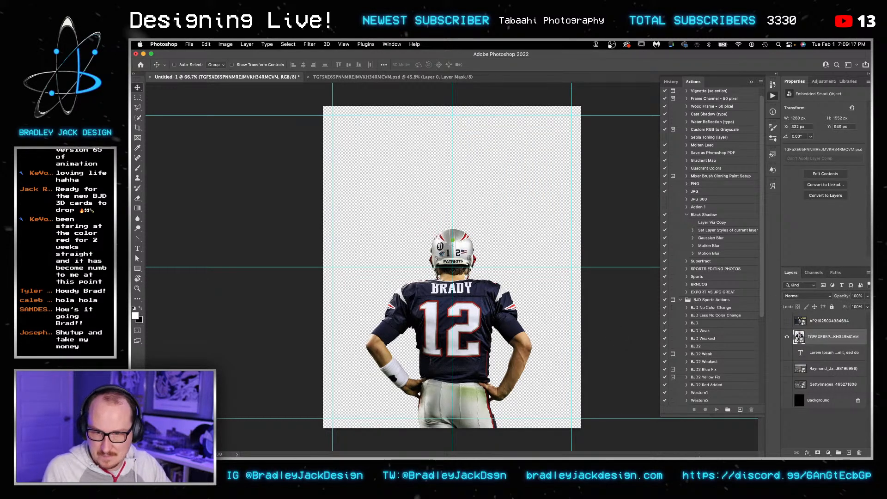
Step: Switch to Safari, copy the Patriots red hex code C60C30 from the team colors page, and return to Photoshop
click(387, 433)
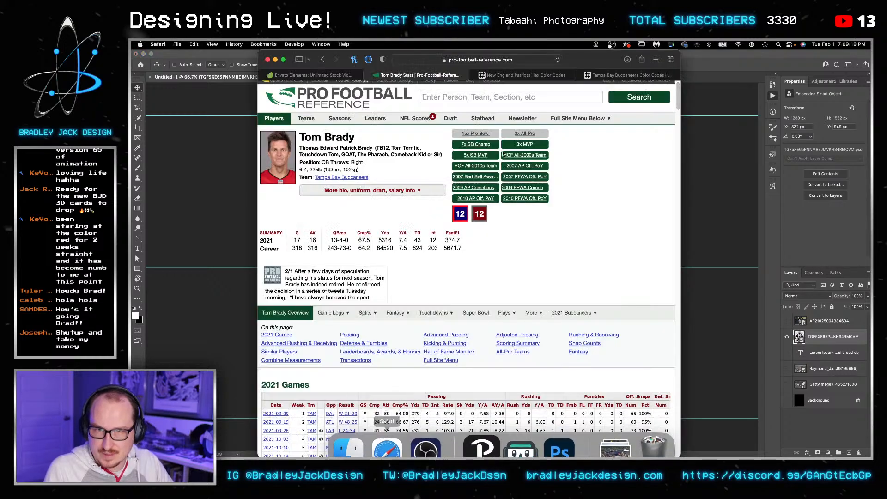
click(505, 76)
double_click(336, 283)
key(super+Tab)
Step: Show the Background layer again and fill it with the Patriots red, C60C30
click(818, 400)
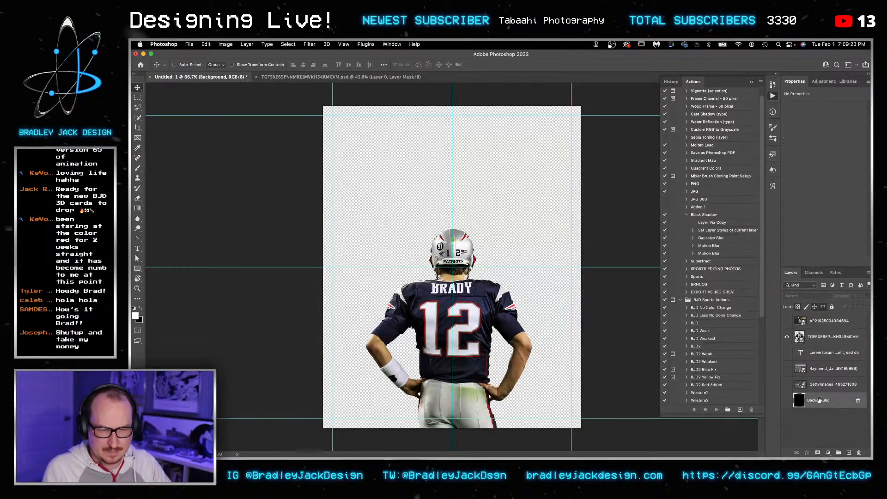
click(787, 400)
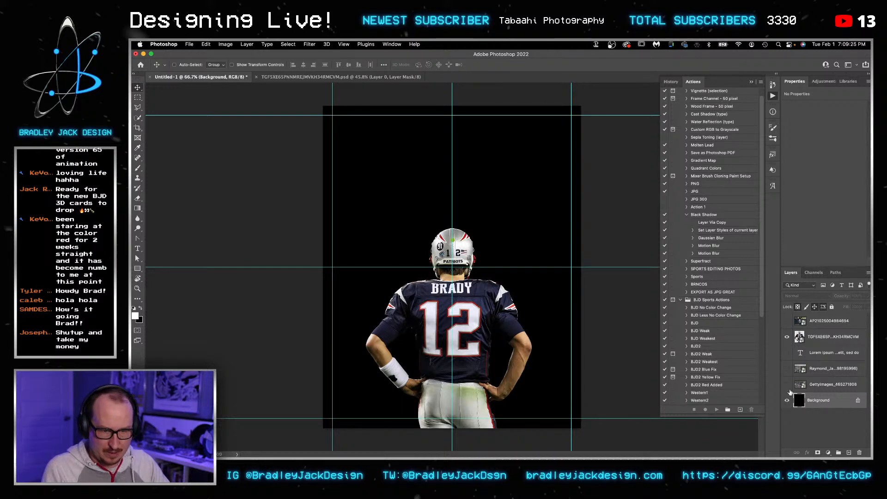
key(g)
key(alt+BackSpace)
key(d)
key(v)
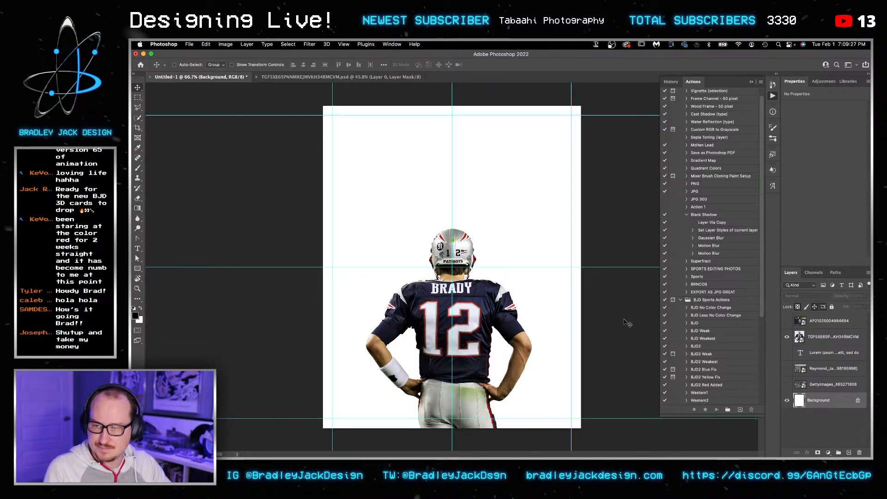
key(g)
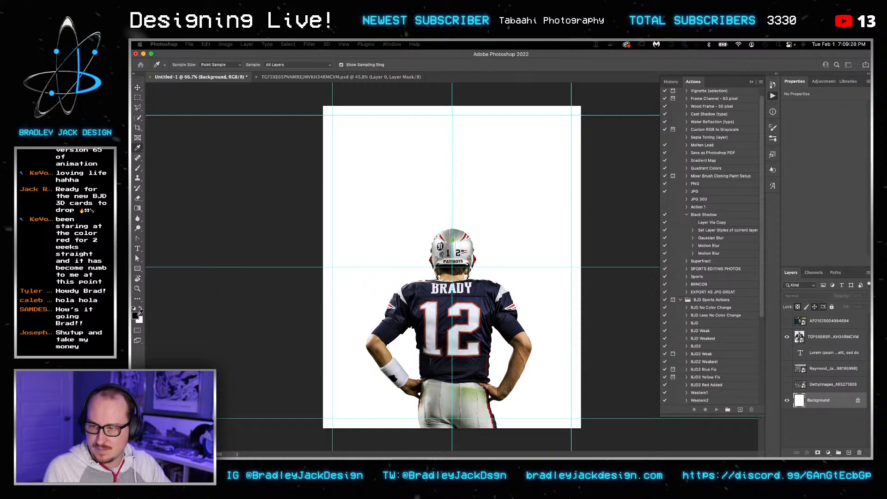
key(alt+BackSpace)
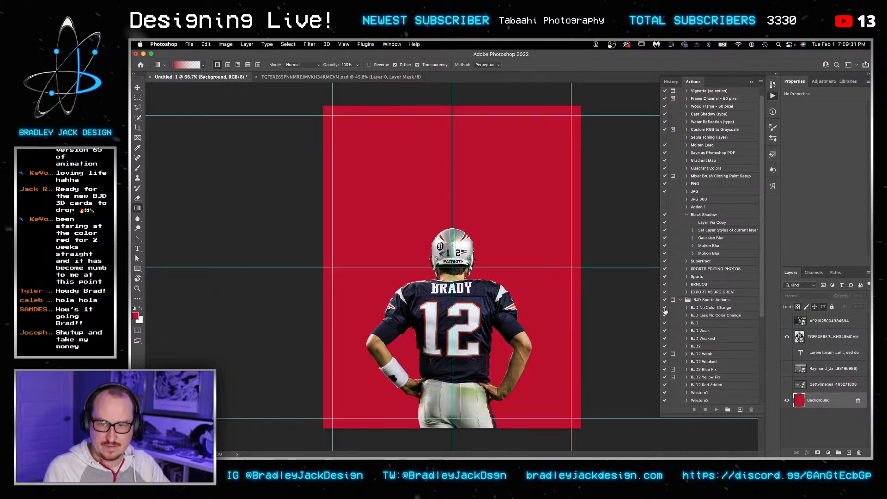
key(v)
Step: Copy the Buccaneers red hex code A6192E from the team colors page in Safari and set it as Photoshop's background color
key(super+Tab)
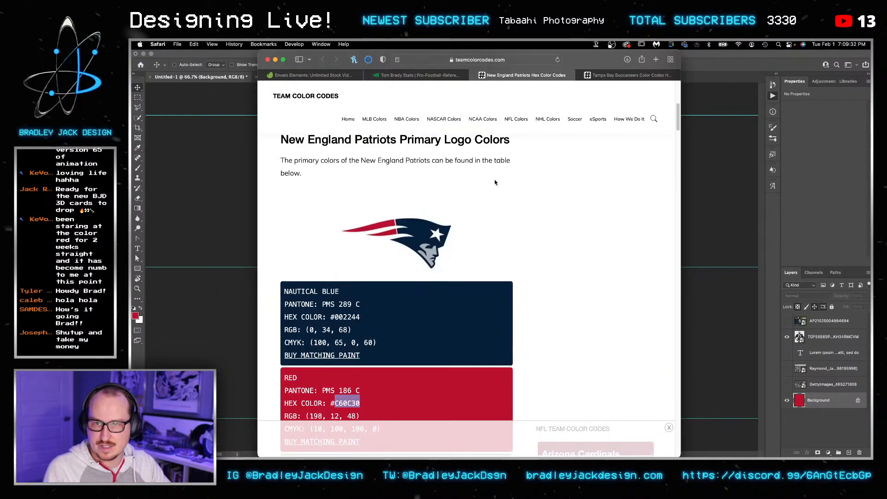
click(627, 75)
scroll(398, 234, down, 10)
scroll(396, 241, down, 2)
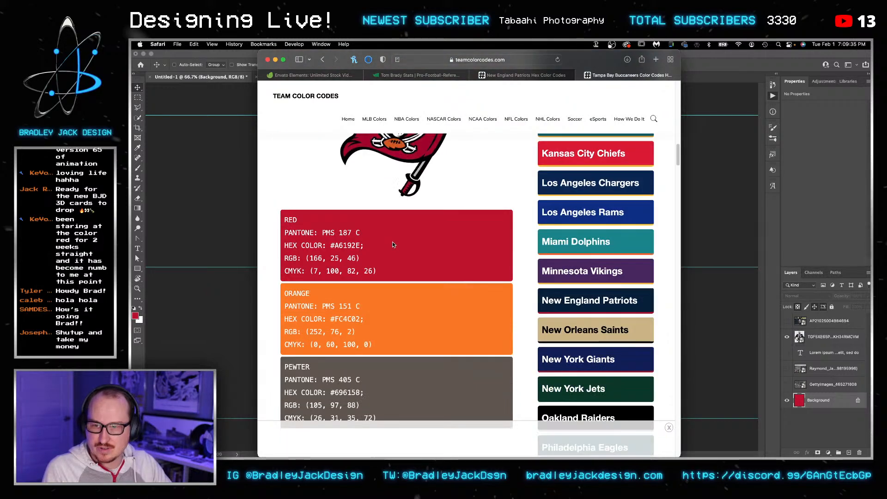
drag(336, 249, 363, 248)
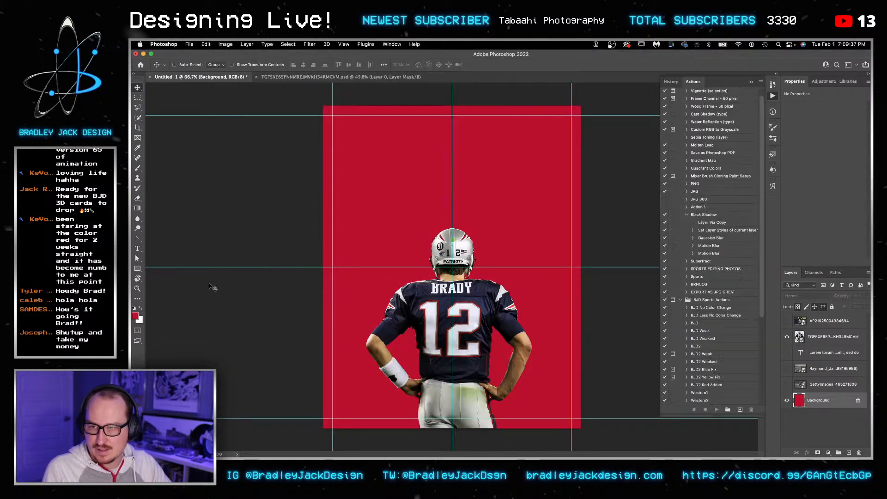
key(super+Tab)
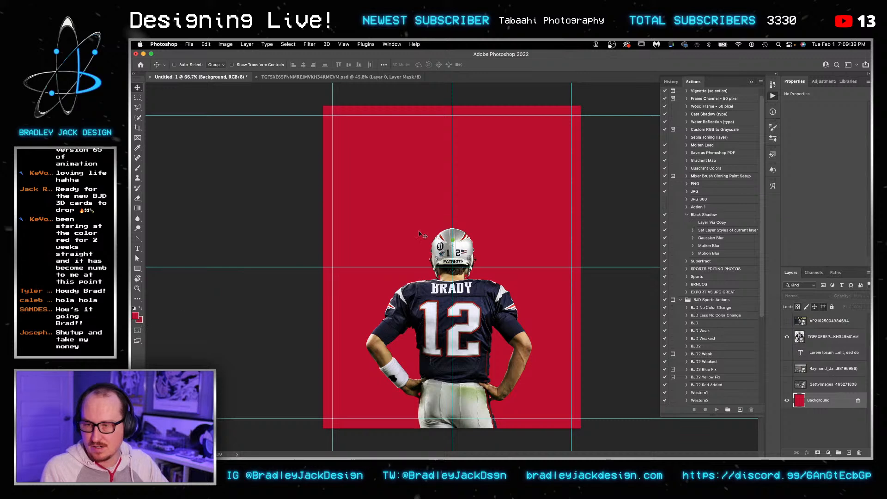
Step: Draw a horizontal foreground-to-background gradient across the Background layer, from the Patriots red to the darker Buccaneers red
key(g)
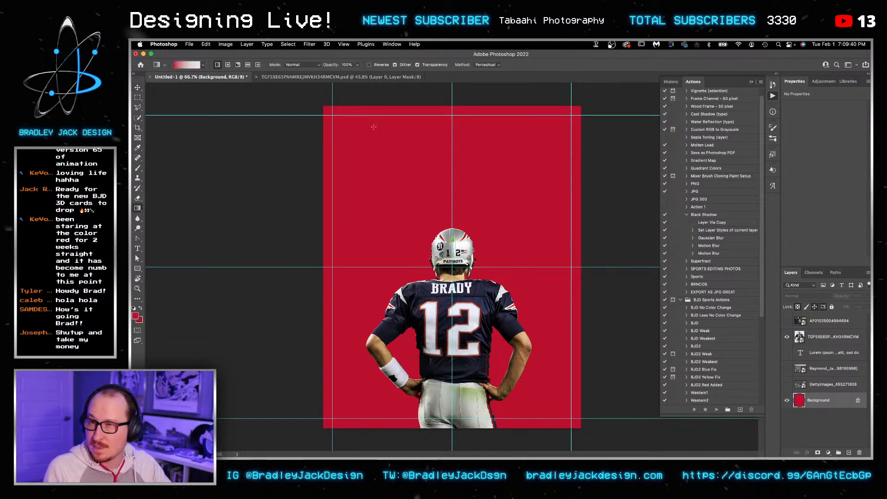
click(202, 66)
click(147, 79)
click(158, 91)
click(300, 131)
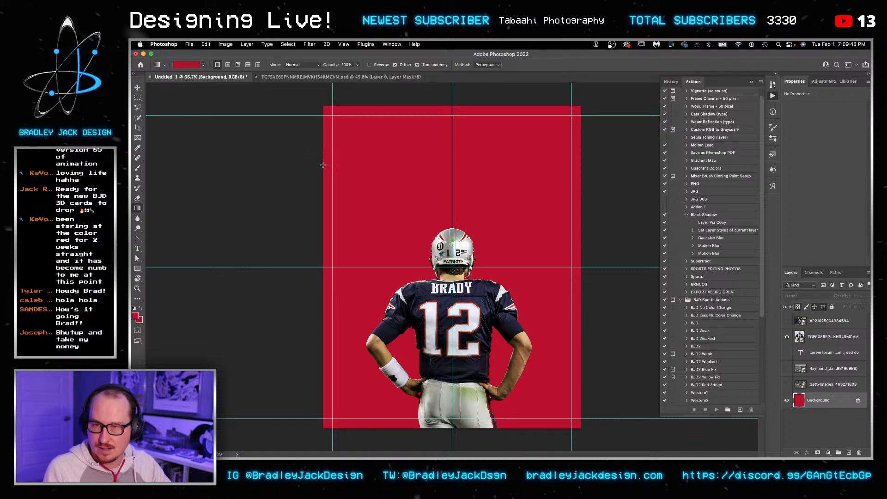
drag(322, 165, 582, 152)
key(v)
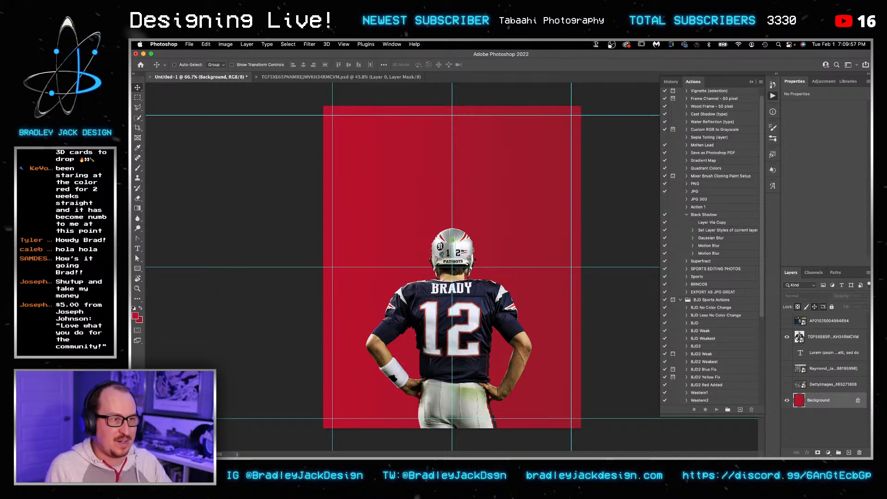
key(super+Tab)
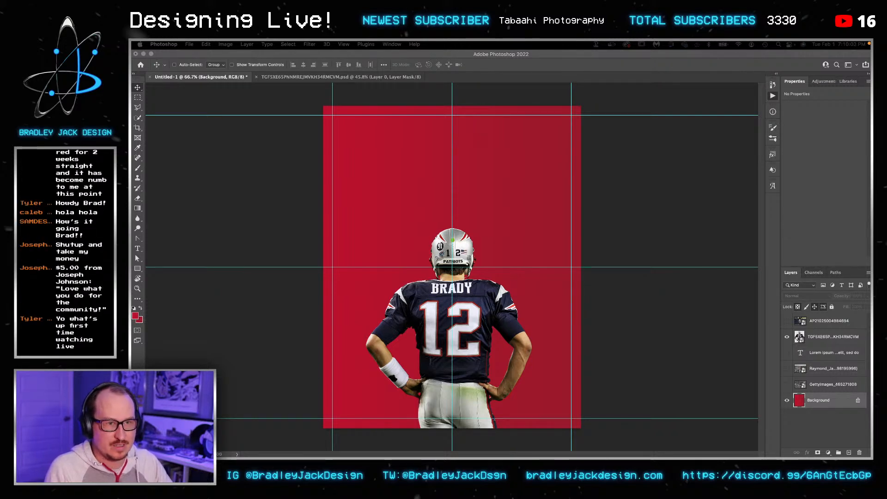
key(super+Tab)
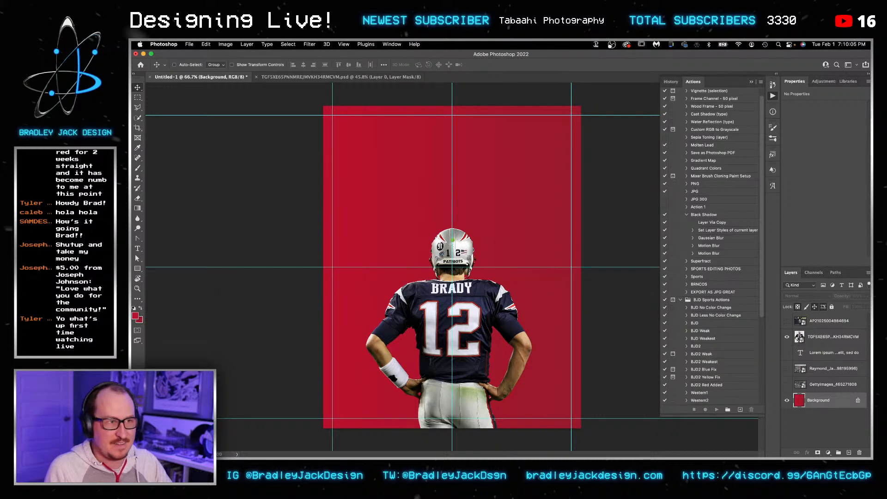
key(super+Tab)
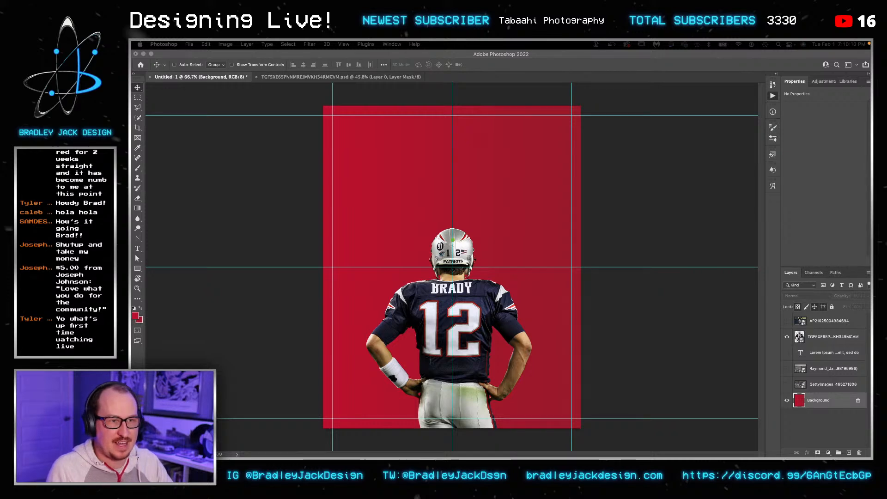
click(526, 314)
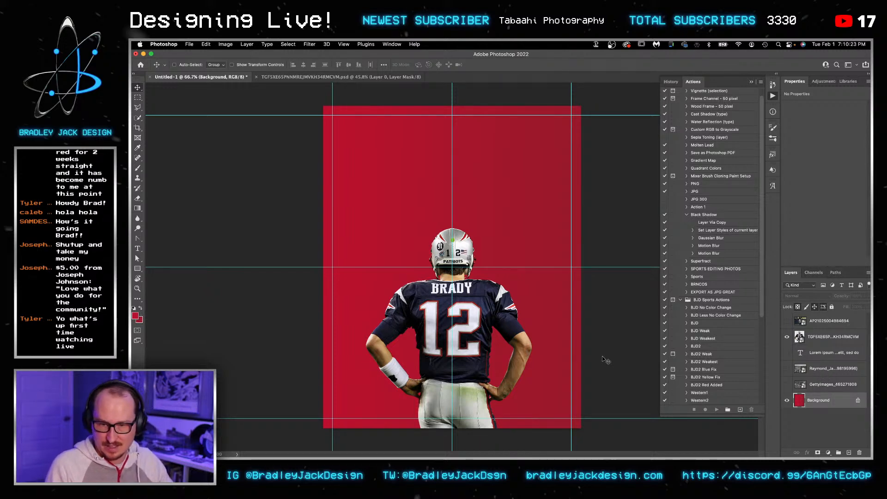
click(823, 339)
click(797, 324)
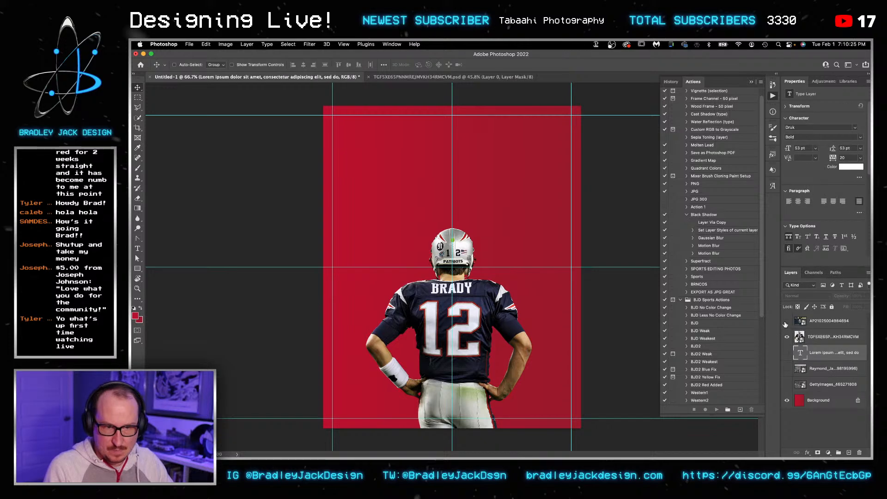
click(787, 321)
double_click(800, 321)
key(w)
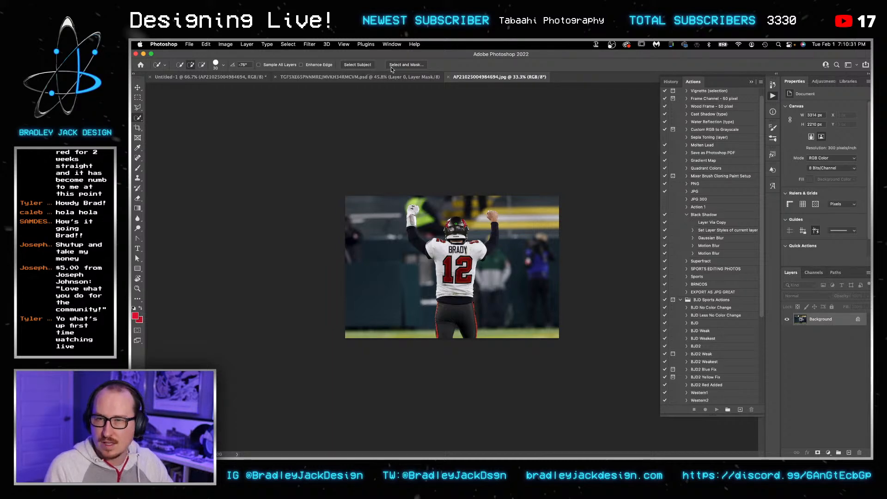
click(362, 66)
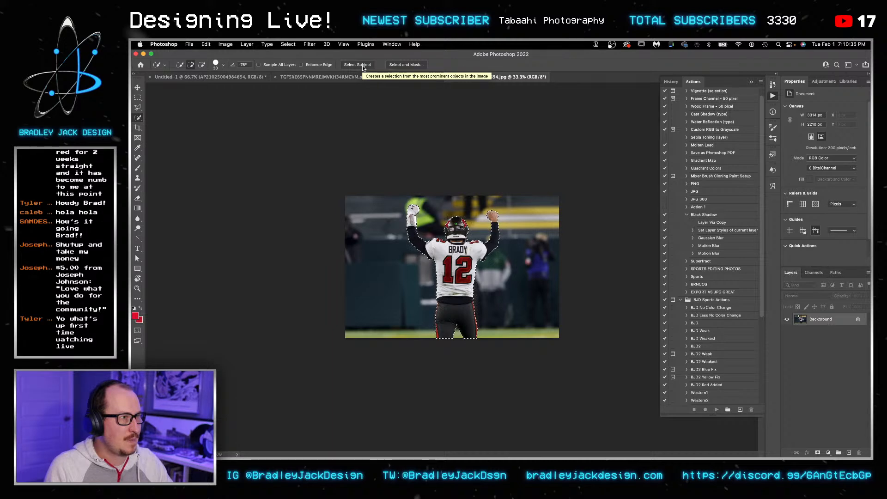
Step: Extend the player selection with the Quick Selection tool to take in the red side stripe along the trousers
scroll(452, 267, up, 5)
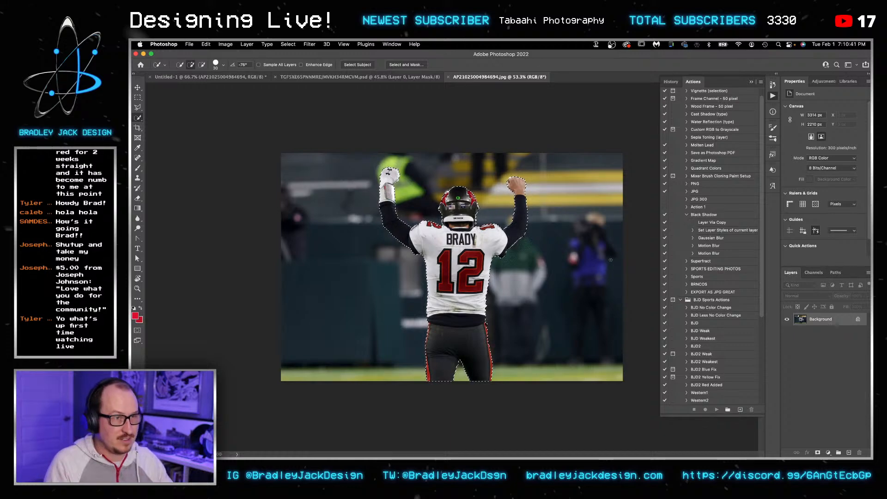
scroll(439, 235, up, 6)
drag(562, 197, 502, 261)
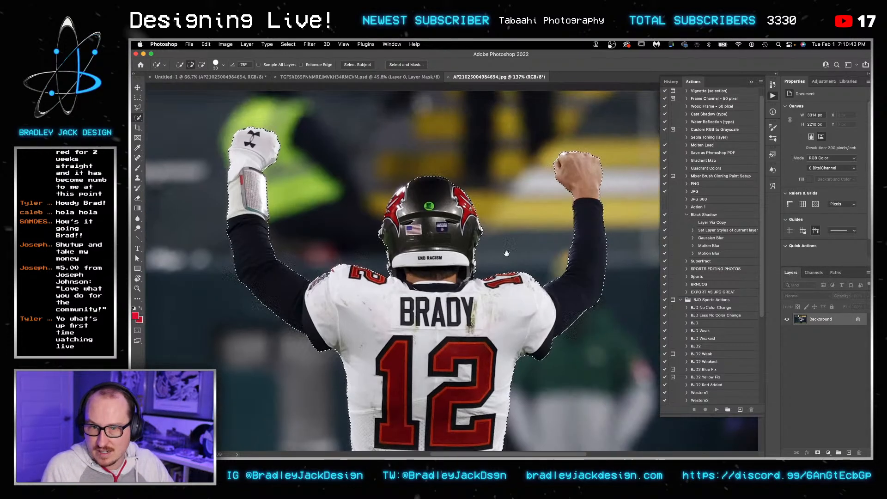
scroll(569, 178, up, 5)
drag(558, 260, 560, 176)
drag(514, 360, 545, 166)
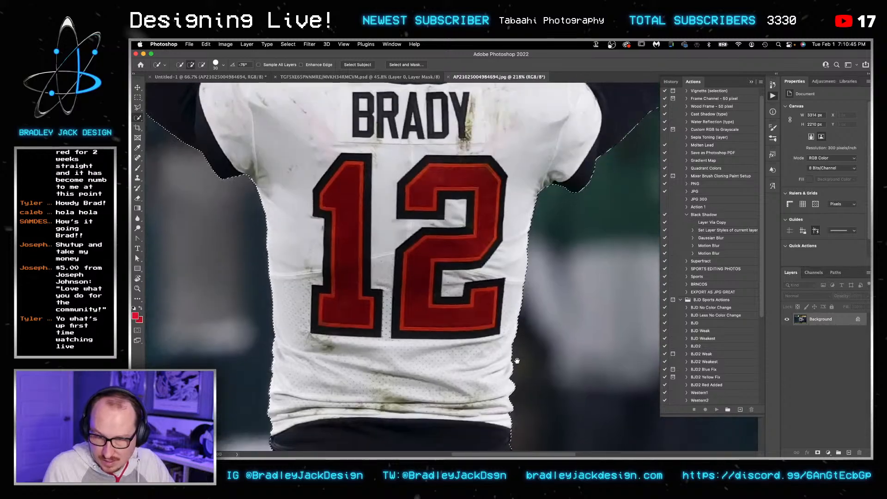
drag(384, 450, 423, 90)
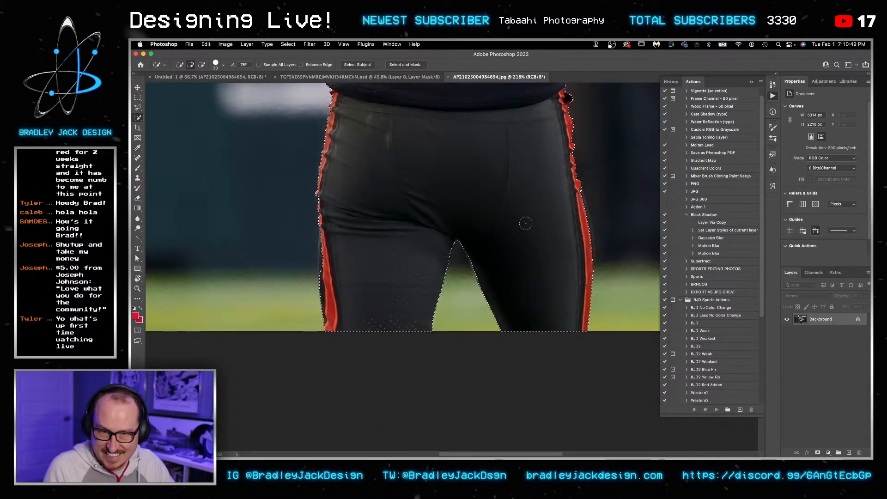
scroll(512, 212, up, 3)
scroll(512, 212, right, 2)
drag(493, 275, 540, 273)
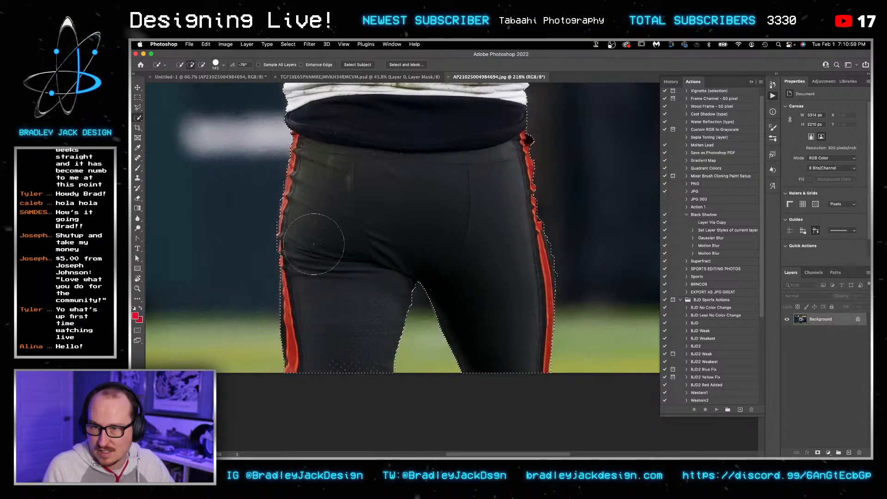
Step: Inspect the selection edge around the jersey, helmet and both raised arms for missed or extra areas
drag(353, 138, 425, 380)
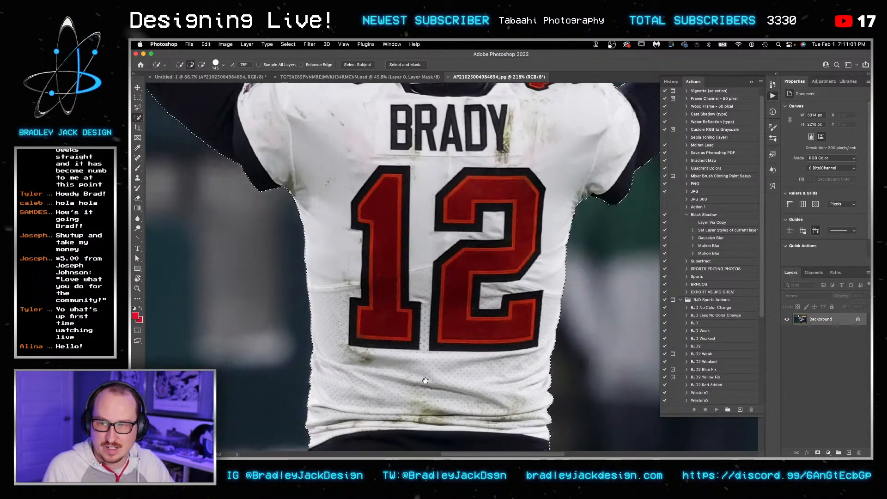
drag(363, 162, 411, 346)
drag(351, 222, 397, 223)
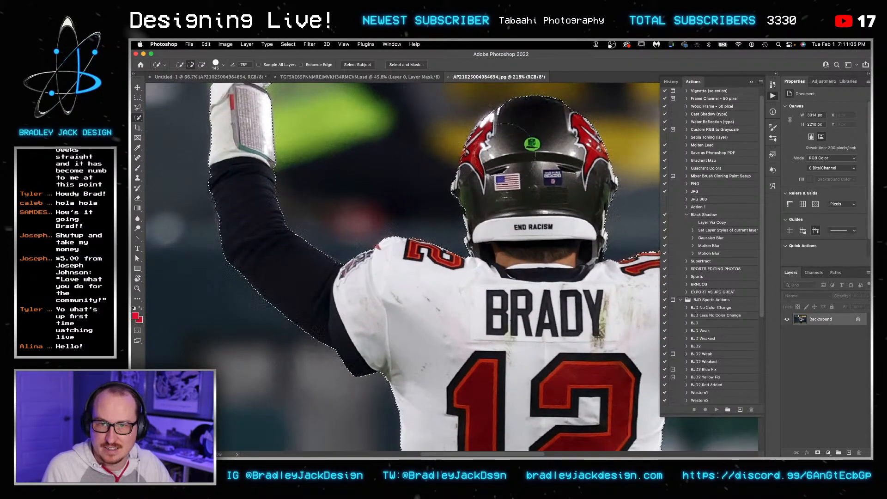
mouse_move(510, 152)
mouse_down()
mouse_move(480, 157)
mouse_move(475, 139)
mouse_move(504, 148)
mouse_up()
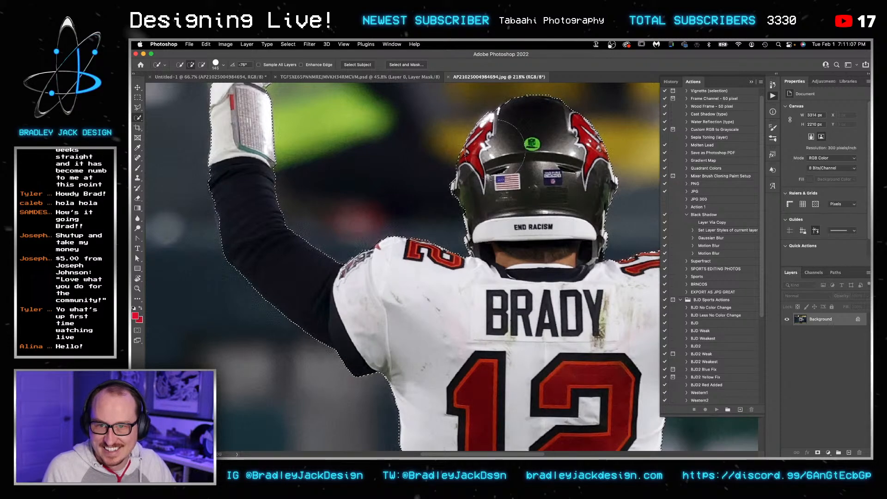
mouse_move(360, 148)
mouse_down()
mouse_move(433, 314)
mouse_move(445, 264)
mouse_up()
key(bracketleft)
key(bracketleft)
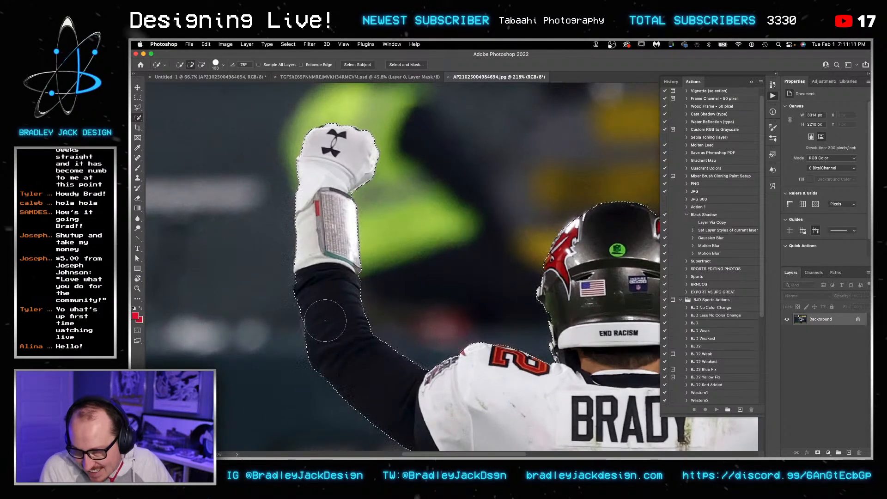
drag(550, 338, 262, 207)
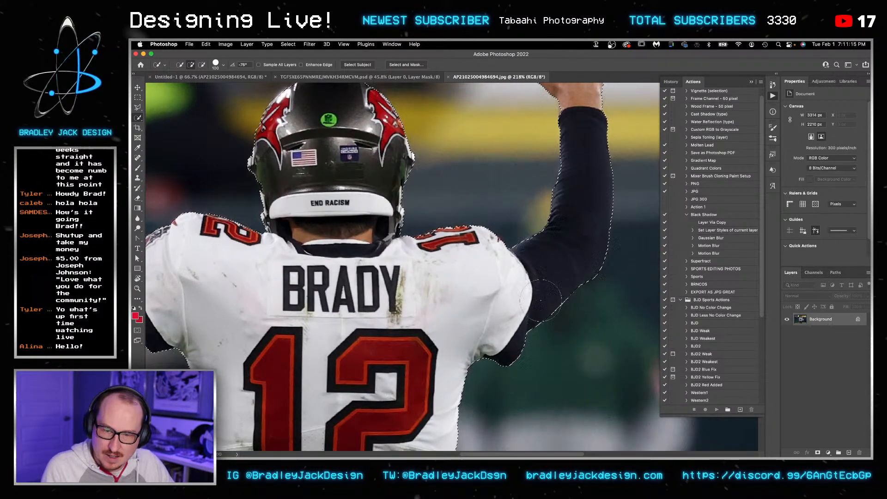
scroll(544, 300, up, 5)
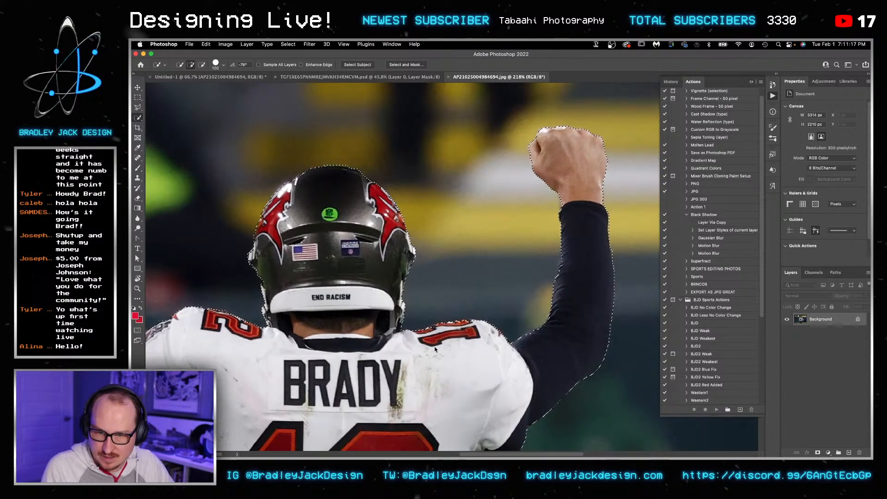
drag(433, 346, 572, 280)
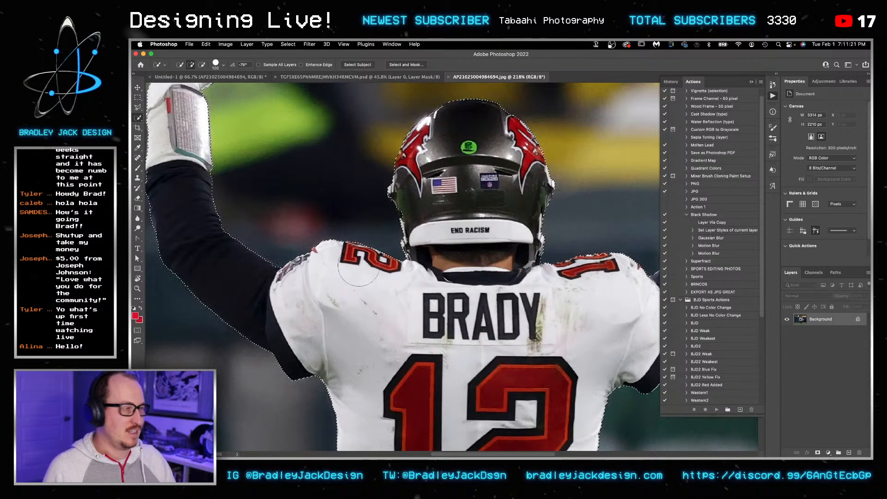
drag(348, 144, 393, 210)
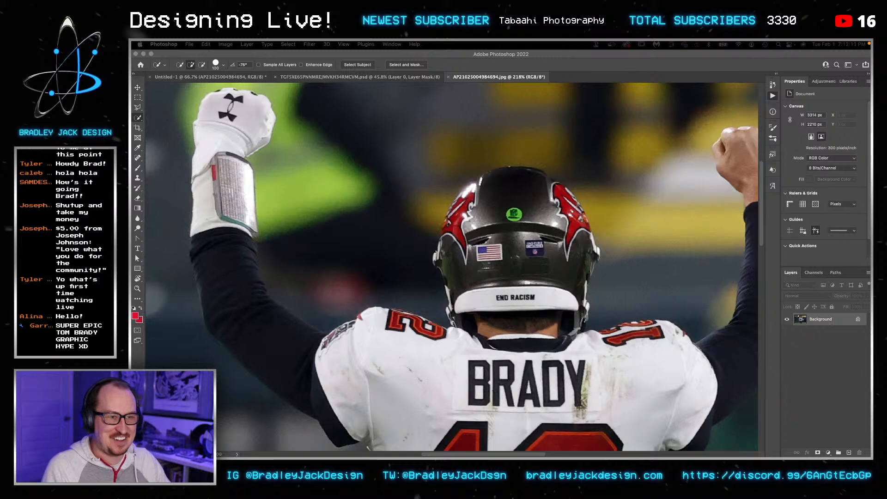
Step: Open the player selection in Select and Mask and reduce the brush to 45 px at the gloved fist
click(390, 66)
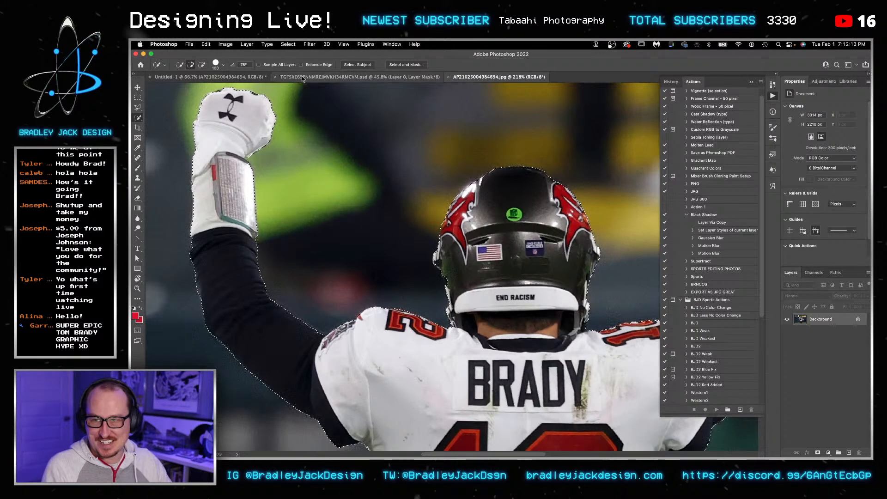
click(405, 67)
scroll(219, 96, up, 5)
mouse_move(269, 151)
mouse_down()
mouse_move(341, 196)
mouse_move(411, 196)
mouse_up()
key(bracketleft)
right_click(358, 190)
drag(334, 202, 340, 219)
key(bracketleft)
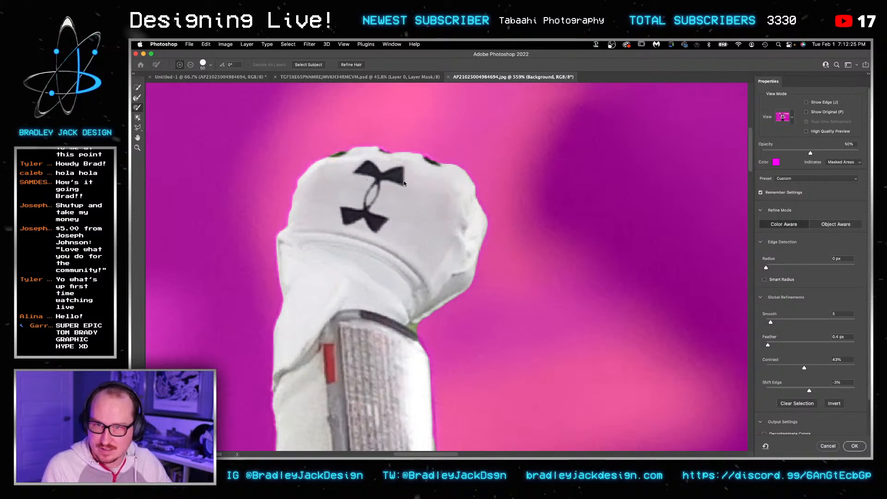
key(bracketleft)
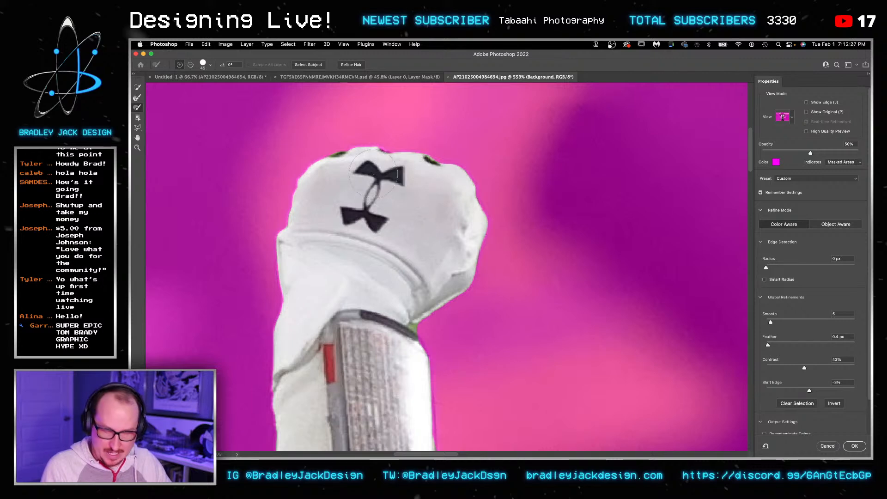
Step: With the brush at 10 px, subtract the green background remnant between the glove and the wristband
scroll(346, 231, down, 5)
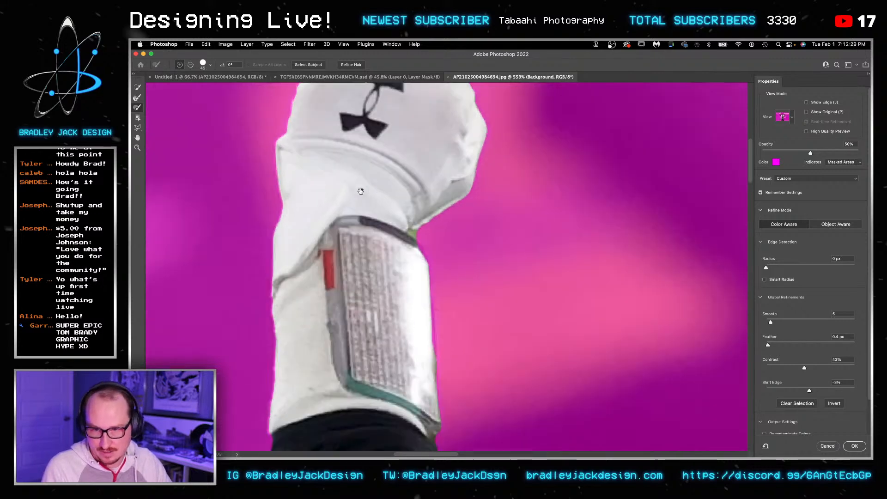
key(bracketleft)
key(bracketleft)
key(bracketleft)
key(bracketleft)
key(bracketleft)
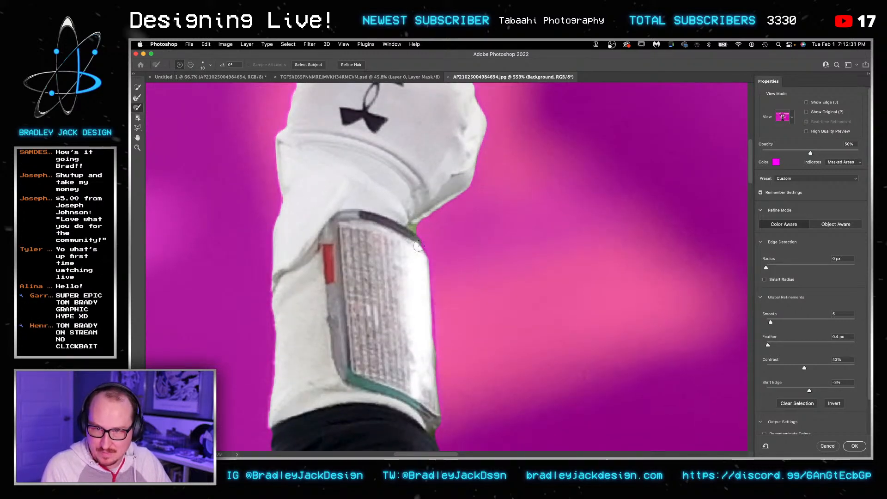
key(alt)
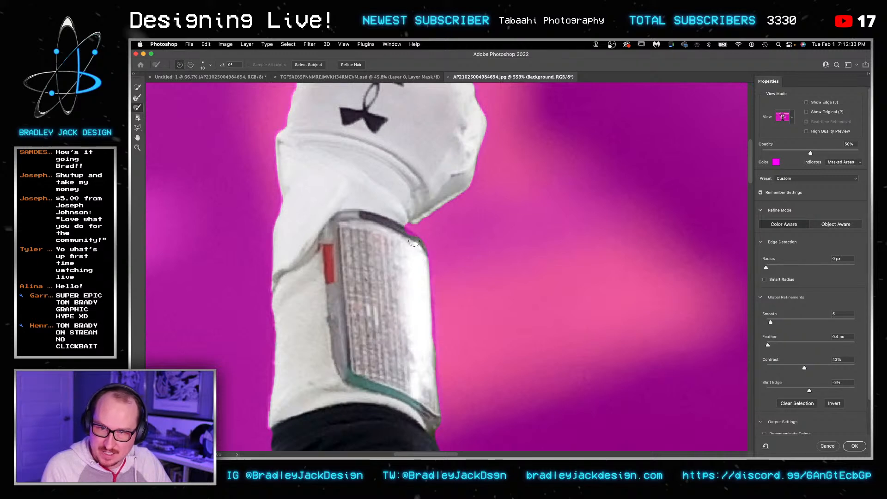
Step: Touch up the mask edge along the wristband and the dark sleeve of the gloved arm
scroll(381, 234, down, 5)
key(alt)
scroll(434, 250, down, 5)
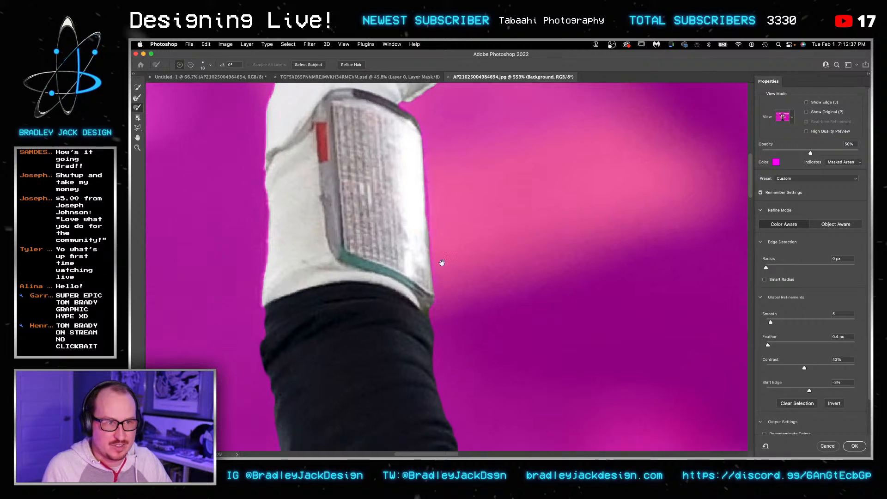
key(alt)
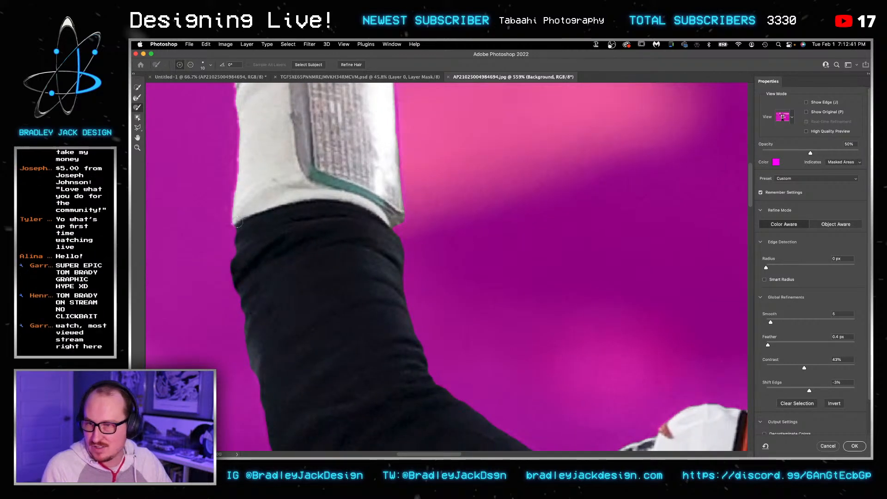
scroll(237, 222, down, 5)
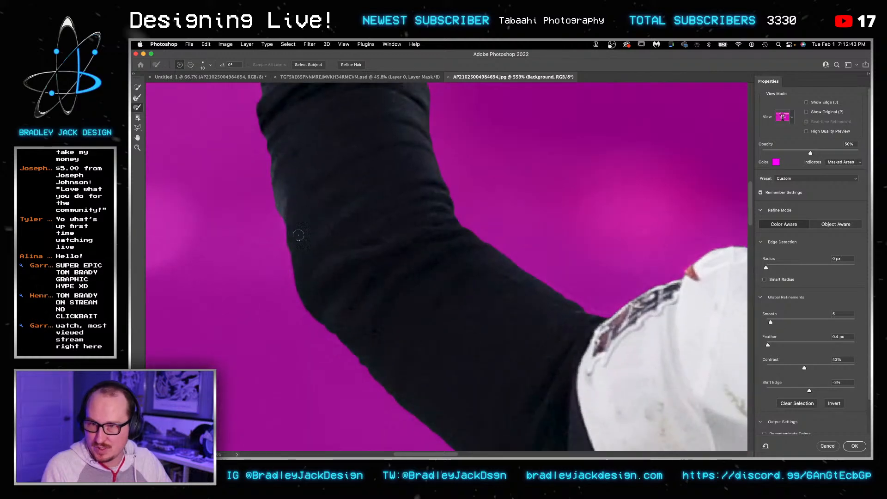
drag(486, 336, 406, 222)
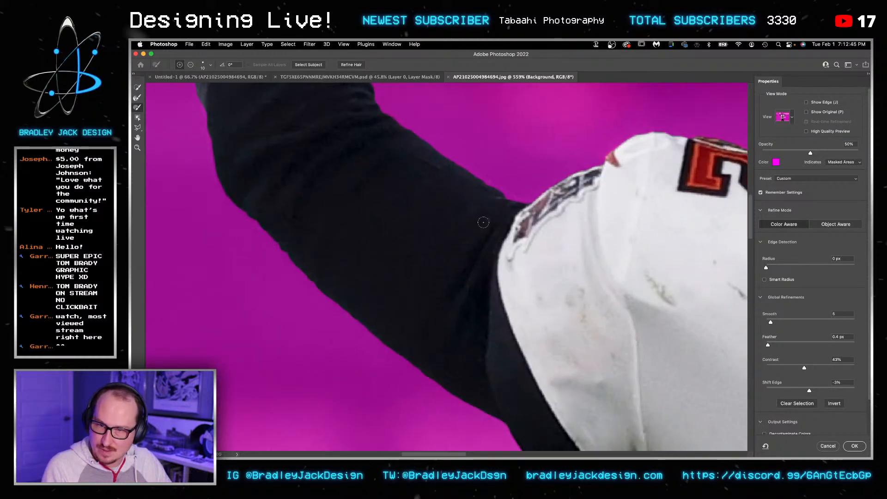
Step: Set the brush to 10 px and refine the mask around the clip protruding from the helmet's left edge
mouse_move(738, 93)
mouse_down()
mouse_move(585, 144)
mouse_move(523, 188)
mouse_move(417, 191)
mouse_move(431, 217)
mouse_up()
mouse_move(470, 192)
mouse_down()
mouse_move(506, 192)
mouse_move(460, 183)
mouse_up()
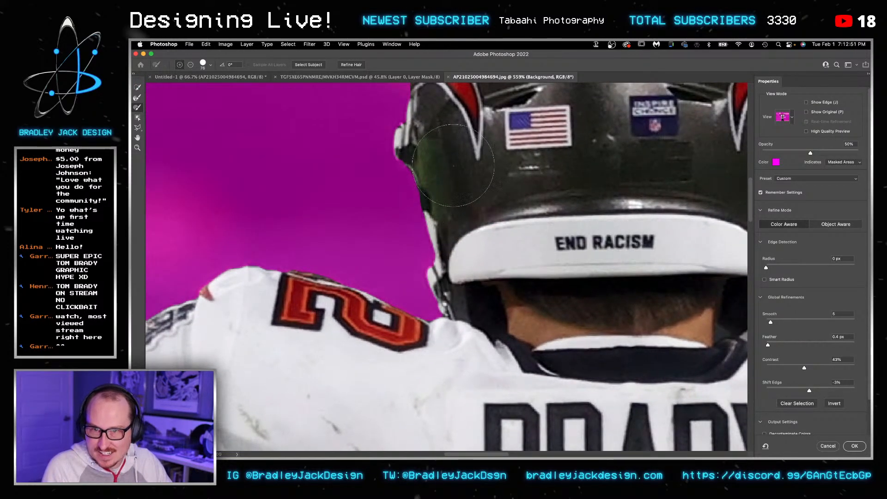
key(bracketleft)
key(bracketleft)
key(bracketleft)
key(bracketleft)
key(bracketleft)
key(bracketleft)
key(bracketleft)
key(bracketleft)
key(bracketleft)
key(bracketleft)
key(bracketleft)
scroll(432, 166, up, 3)
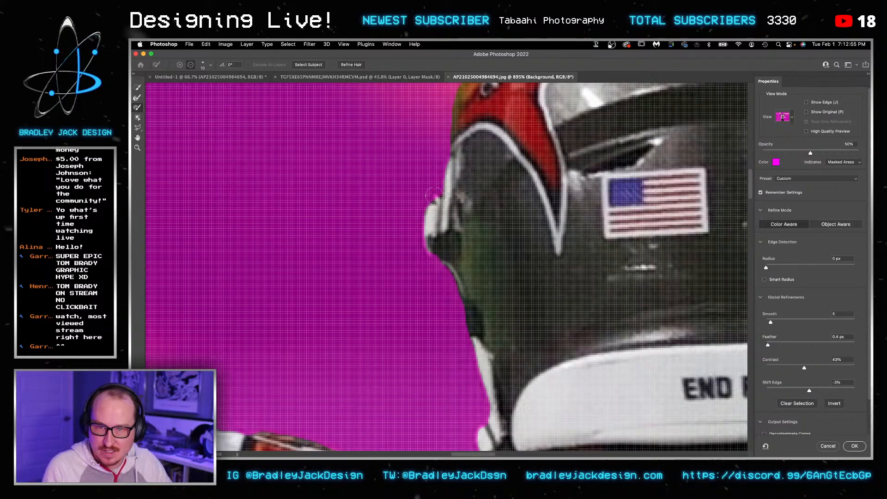
Step: Check and clean the mask edge from the bare fist down the sleeve to the armpit
scroll(435, 198, down, 10)
drag(436, 198, 313, 163)
scroll(476, 137, up, 6)
drag(447, 127, 489, 236)
scroll(490, 256, up, 3)
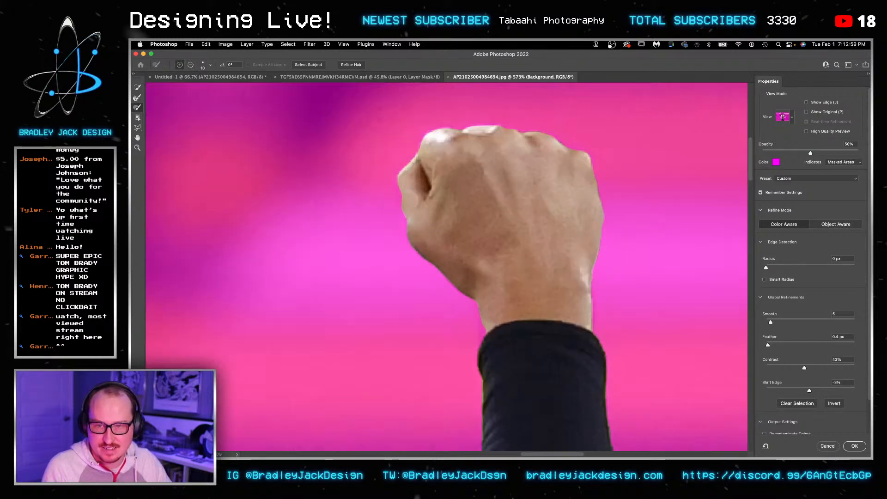
scroll(485, 302, down, 3)
drag(483, 397, 599, 181)
drag(530, 321, 573, 215)
scroll(527, 260, up, 3)
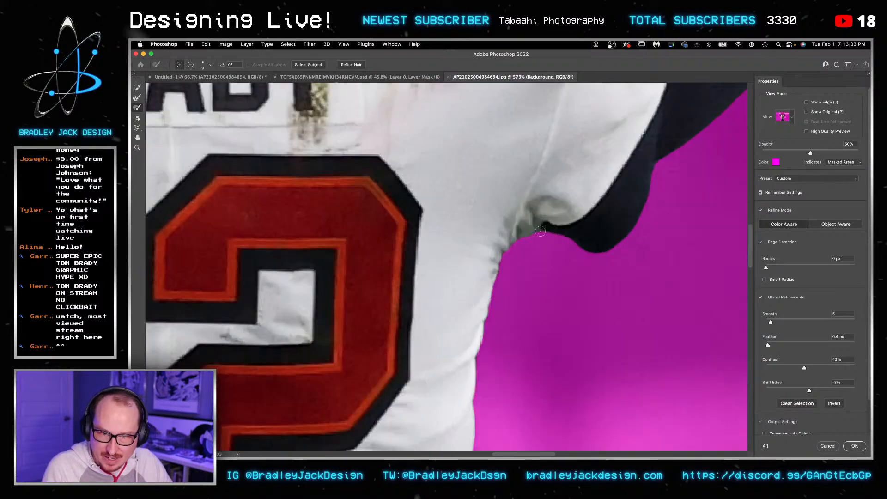
Step: Add and subtract small areas along the jersey's right side folds just above the waistband
scroll(527, 260, down, 3)
scroll(527, 319, down, 10)
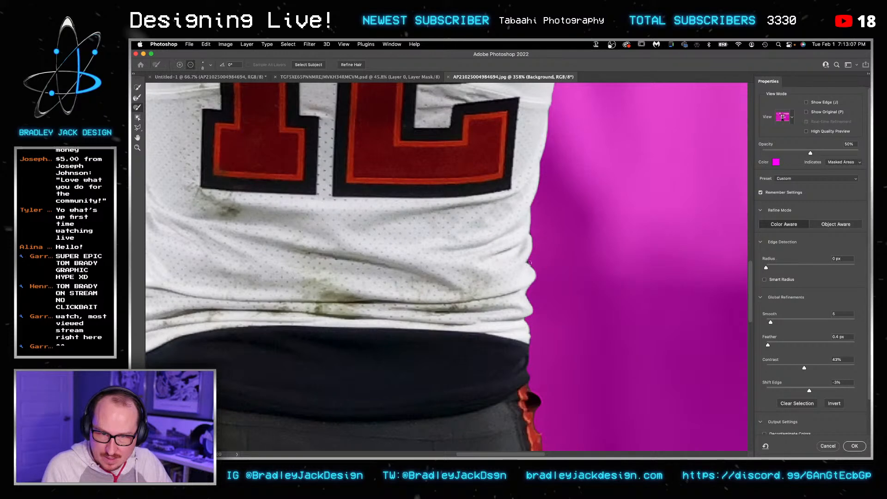
key(alt)
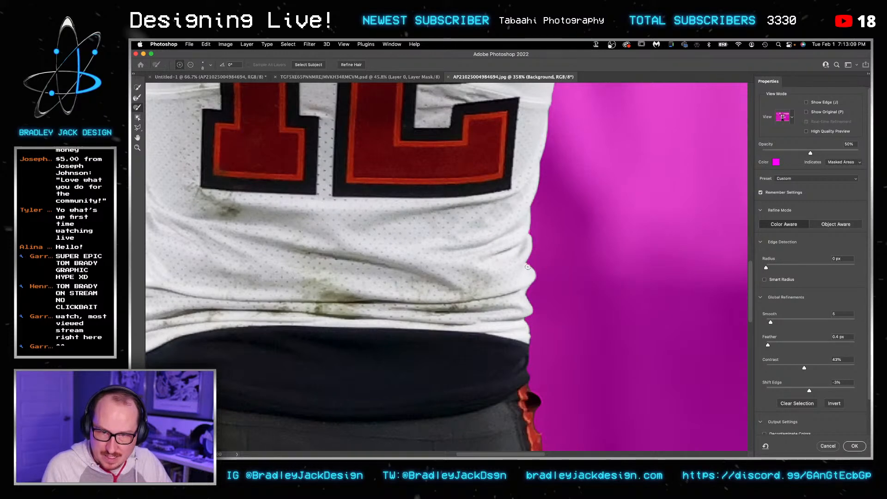
key(alt)
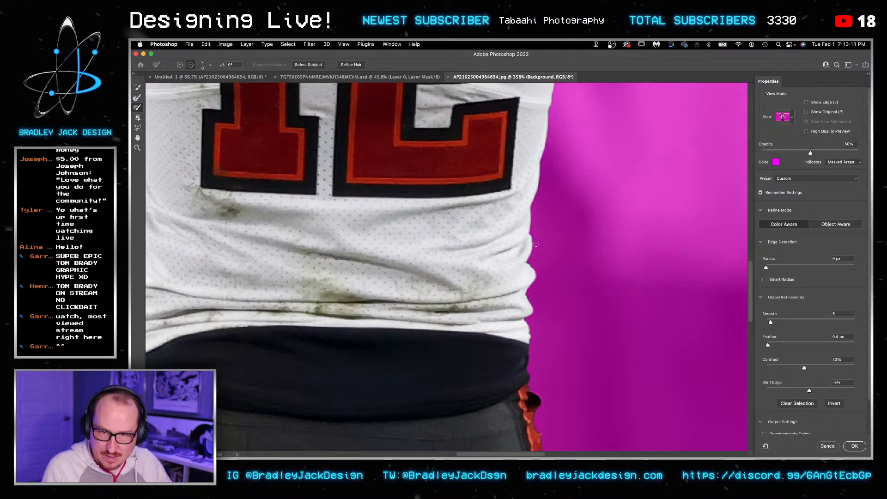
key(alt)
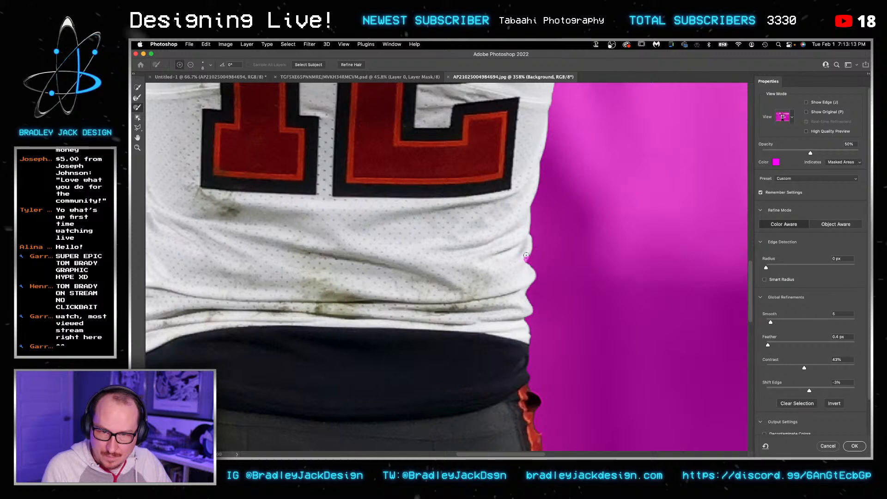
Step: Accept the refined selection and apply it as a layer mask on the Buccaneers photo
key(super+0)
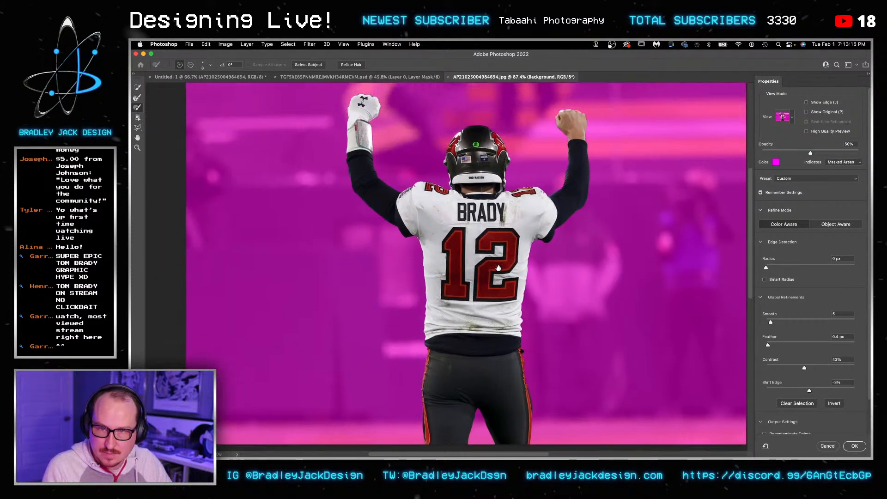
key(Return)
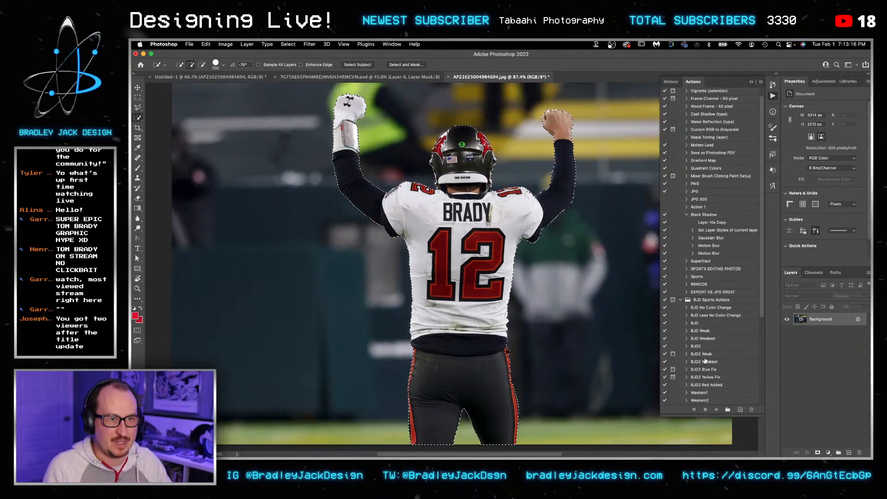
click(817, 453)
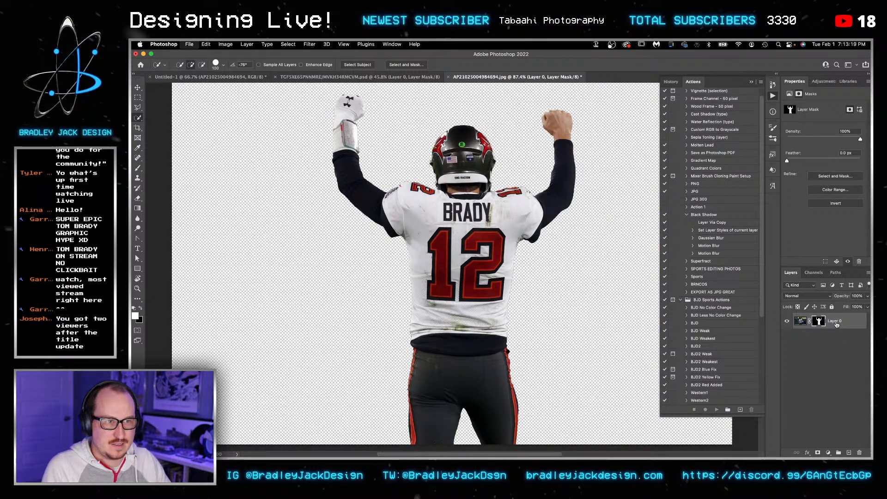
Step: Save the masked photo as AP21025004984694.psd on the Desktop
key(super+shift+s)
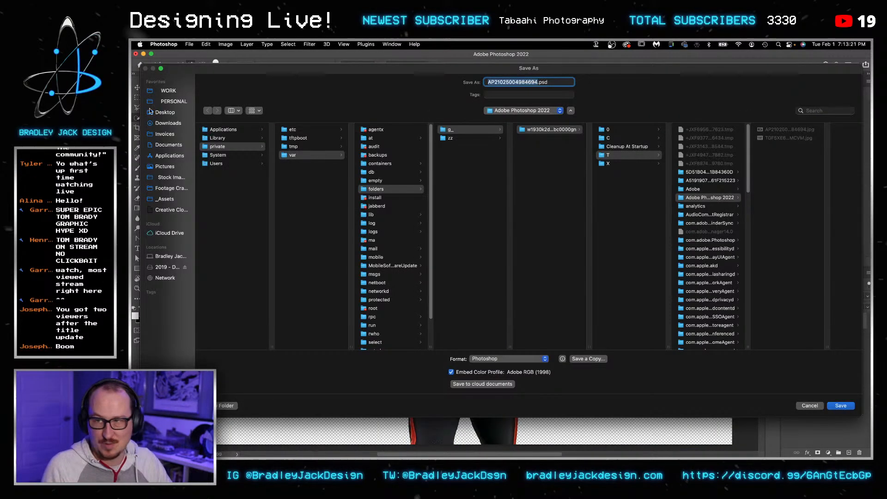
click(158, 113)
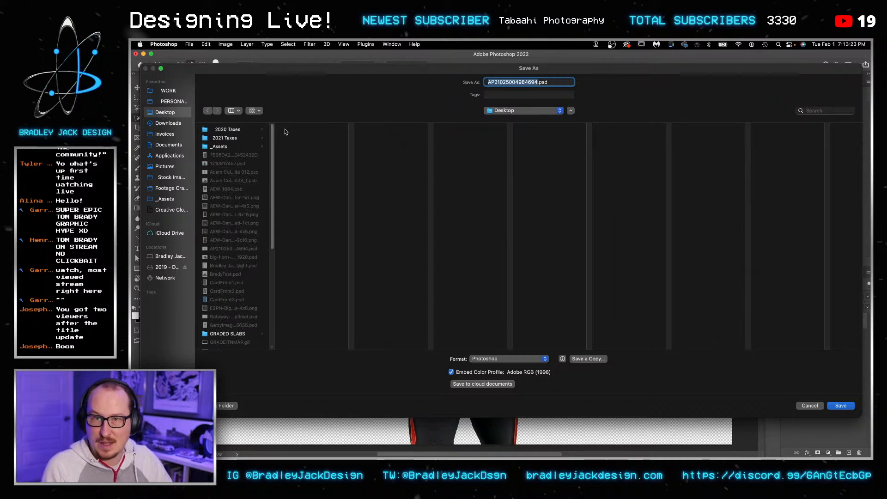
key(Return)
click(527, 277)
key(v)
key(ctrl+shift+Tab)
key(ctrl+shift+Tab)
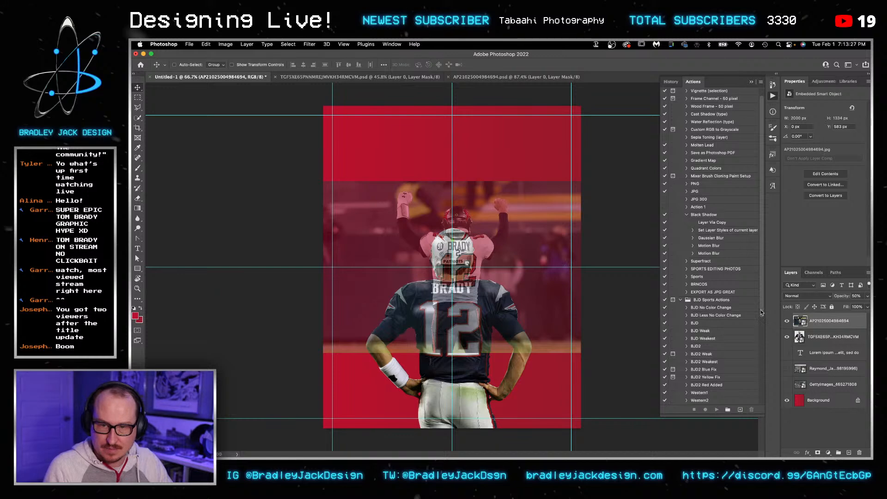
right_click(822, 324)
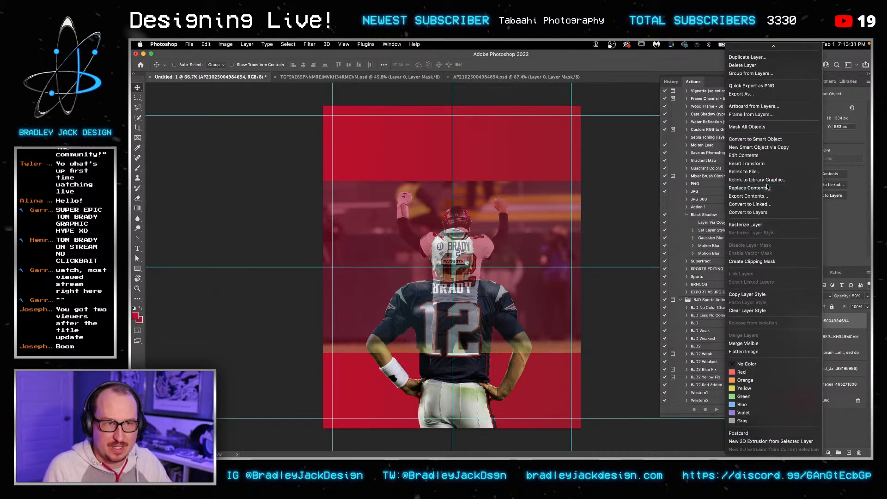
key(Escape)
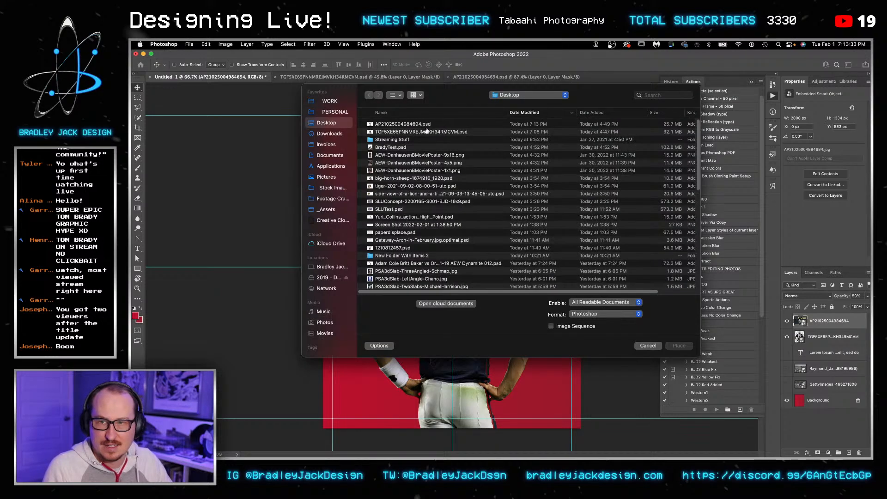
click(406, 131)
click(405, 124)
key(space)
key(space)
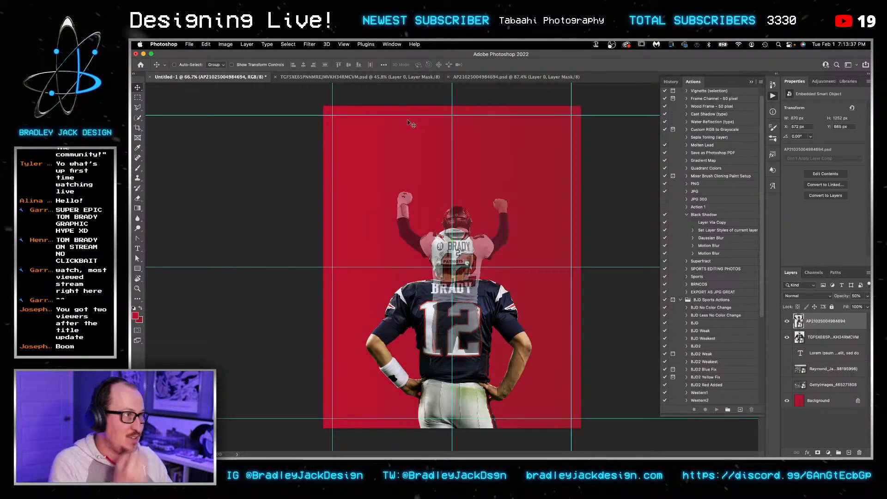
Step: Restore the Buccaneers cutout to 100% opacity and enlarge it to about 1609 × 2311 px
key(0)
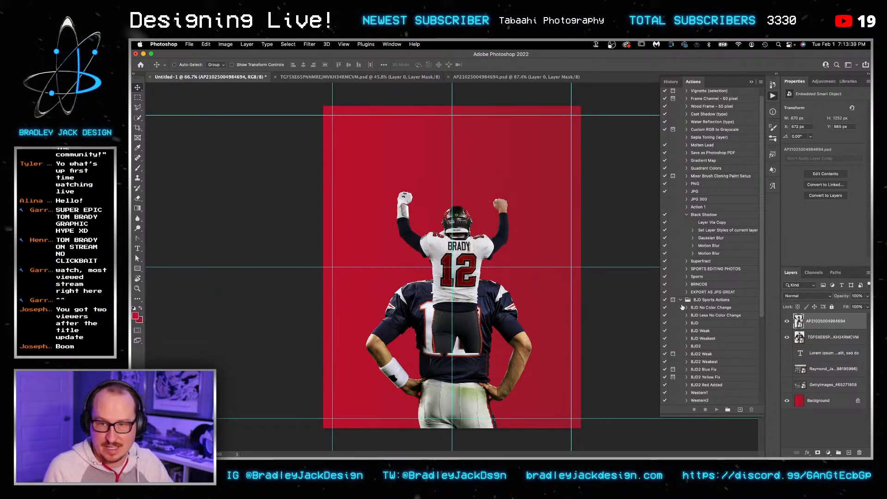
key(super+t)
drag(580, 352, 543, 356)
key(Return)
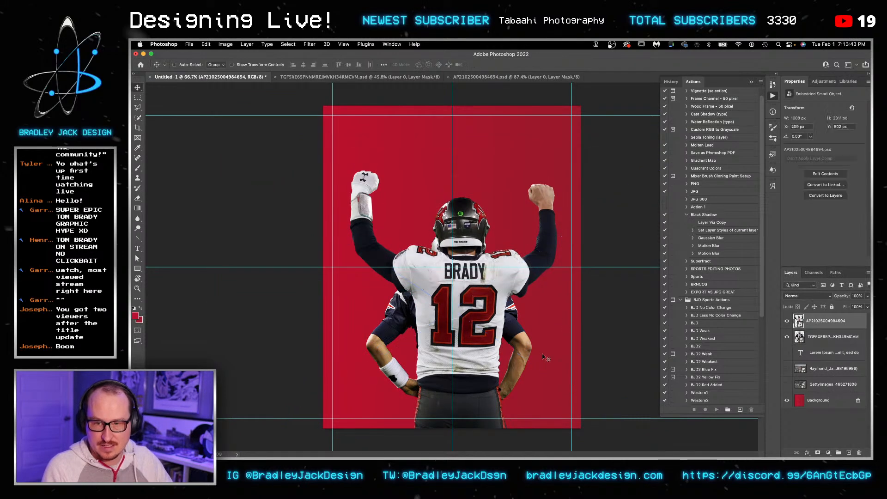
Step: Make a hidden, independent smart object copy of the Buccaneers layer and move the original cutout up to about Y 150 px
right_click(812, 324)
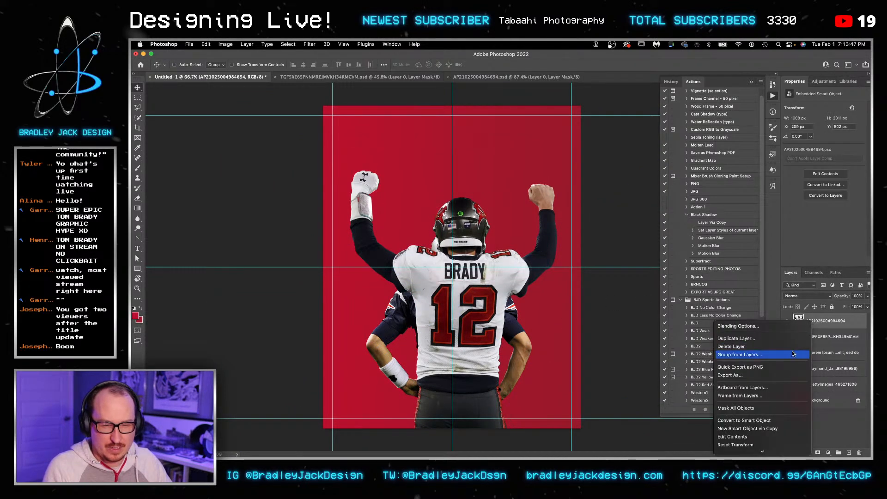
click(762, 428)
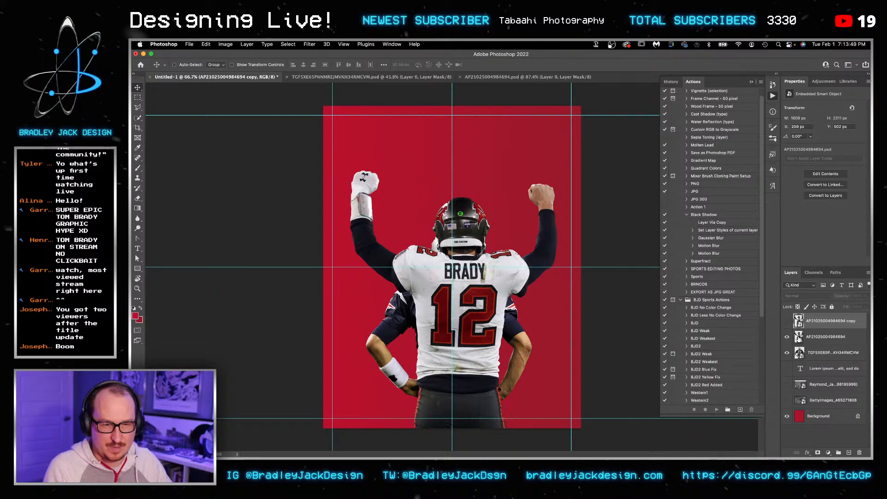
double_click(797, 338)
key(super+w)
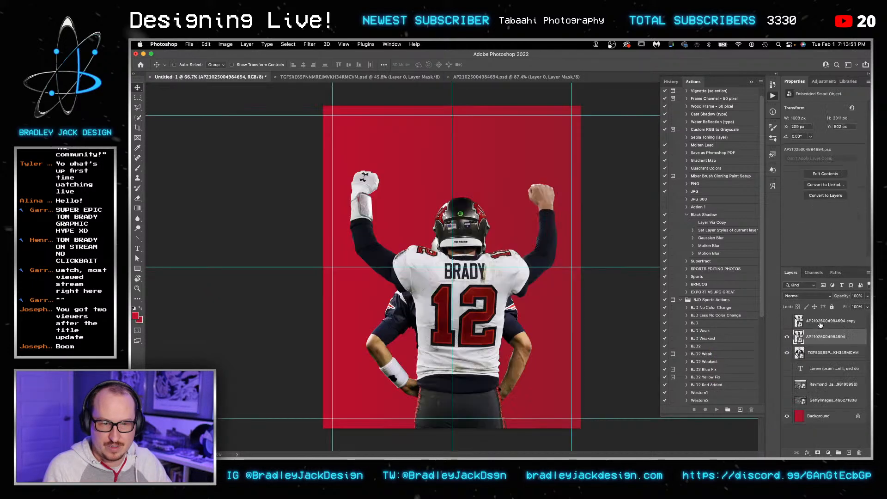
drag(344, 232, 344, 185)
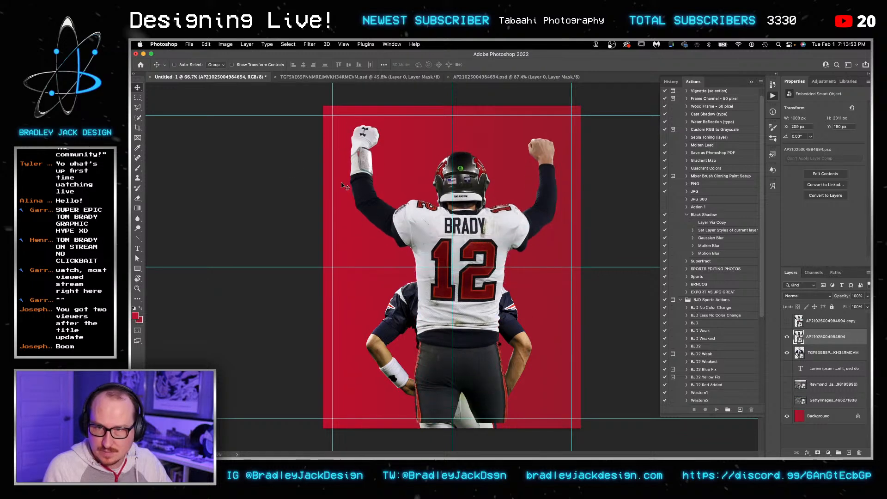
Step: Add a hide-all layer mask to the original Buccaneers layer and paint its jersey torso and shoulders back in
alt+click(817, 453)
key(b)
mouse_move(452, 248)
mouse_down()
mouse_move(437, 258)
mouse_move(469, 221)
mouse_move(482, 259)
mouse_up()
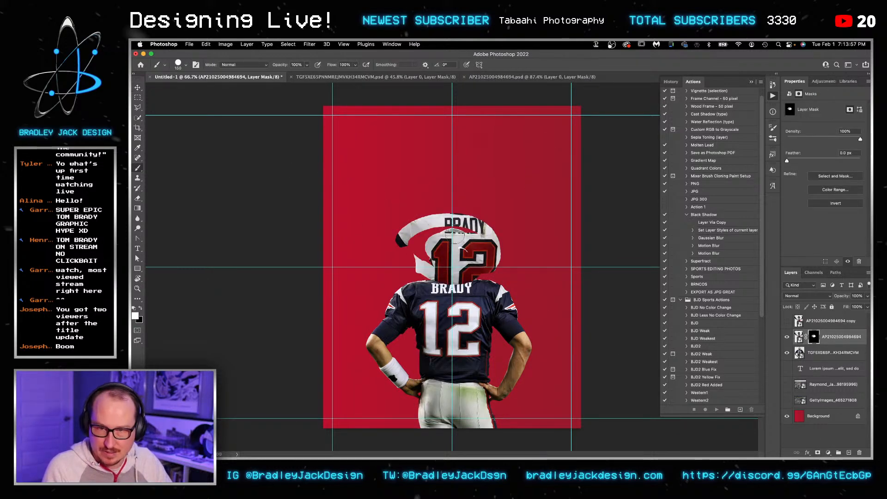
key(bracketright)
key(bracketright)
key(bracketright)
key(bracketright)
mouse_move(480, 217)
mouse_down()
mouse_move(399, 214)
mouse_move(489, 207)
mouse_move(518, 227)
mouse_move(536, 217)
mouse_up()
mouse_move(521, 280)
mouse_down()
mouse_move(481, 309)
mouse_move(475, 329)
mouse_move(425, 257)
mouse_move(435, 237)
mouse_up()
key(bracketleft)
key(bracketleft)
key(bracketleft)
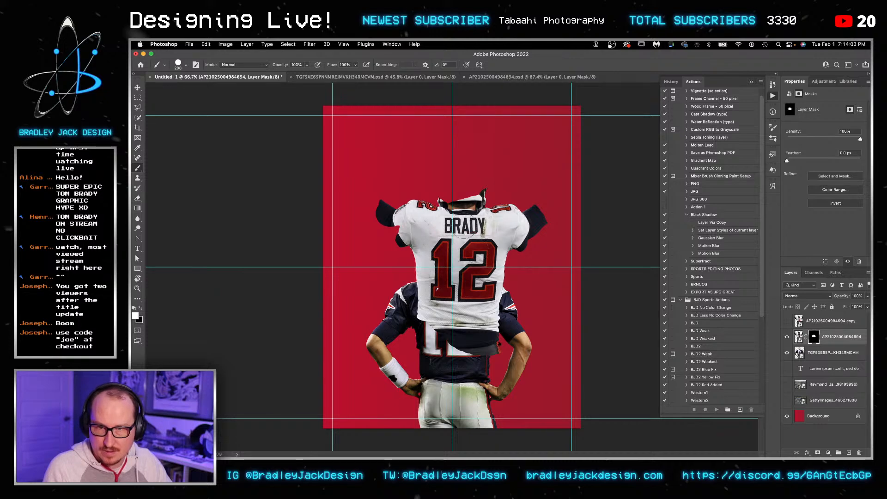
Step: Mask out the helmet and neck remnants above the Buccaneers jersey collar, following the collar edge
scroll(433, 236, up, 6)
key(x)
mouse_move(318, 190)
mouse_down()
mouse_move(303, 217)
mouse_move(363, 224)
mouse_up()
key(bracketleft)
key(bracketleft)
key(bracketleft)
key(super+z)
key(super+z)
key(super+z)
key(super+z)
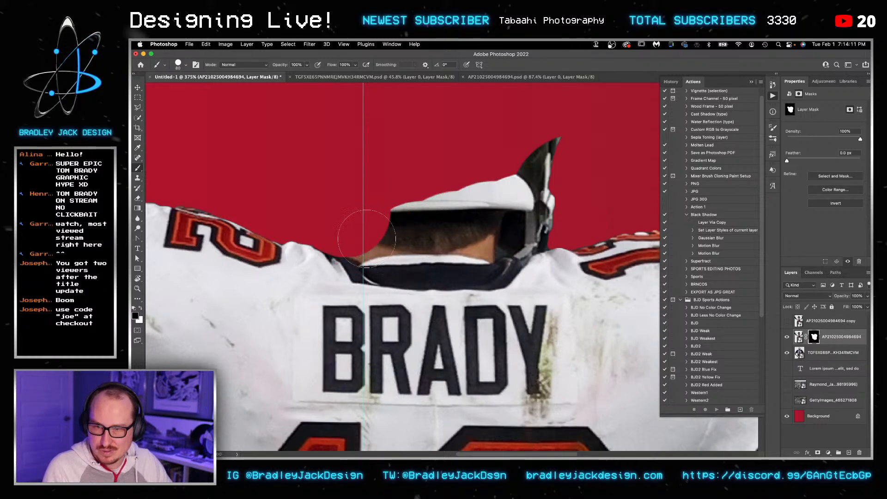
mouse_move(362, 231)
mouse_down()
mouse_move(482, 237)
mouse_move(397, 236)
mouse_move(535, 224)
mouse_move(364, 208)
mouse_up()
drag(535, 157, 549, 147)
key([)
key([)
key([)
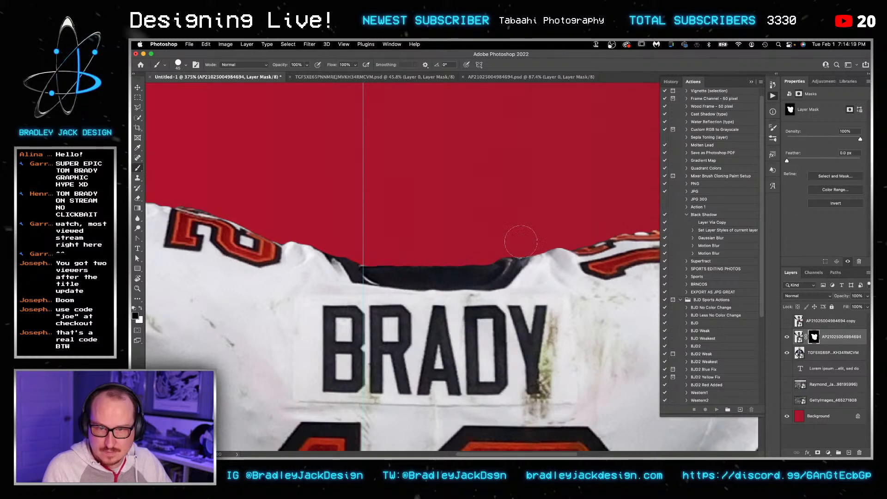
key([)
key([)
key([)
Step: Paint the waistband and the right leg of the Buccaneers trousers back in on the layer mask
scroll(534, 230, down, 10)
scroll(534, 230, down, 5)
scroll(534, 230, right, 3)
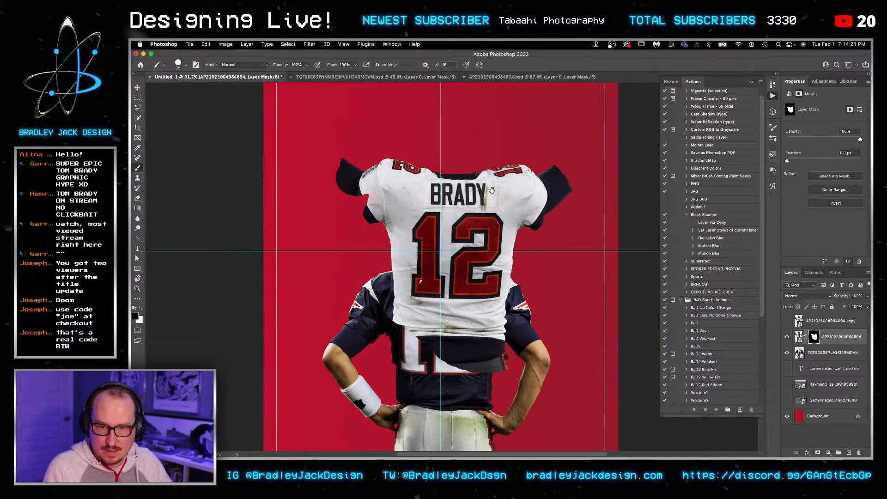
key(])
key(])
key(])
key(])
key(])
key(])
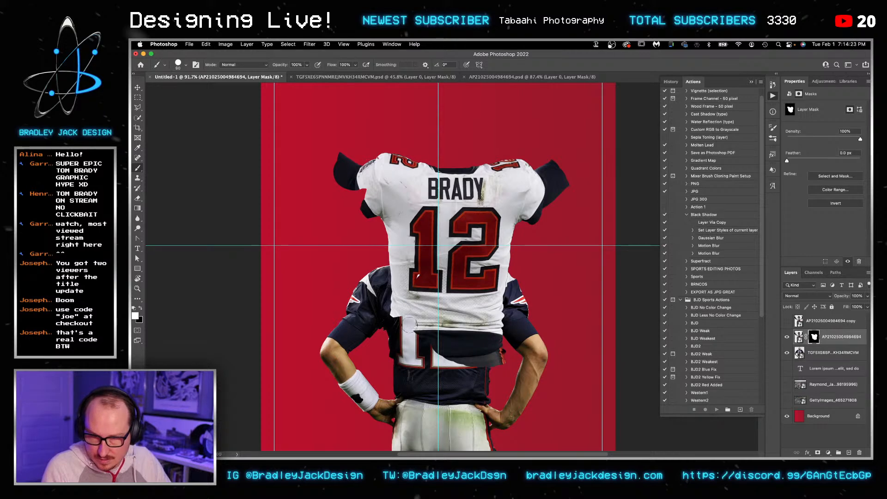
key(])
key(])
key(x)
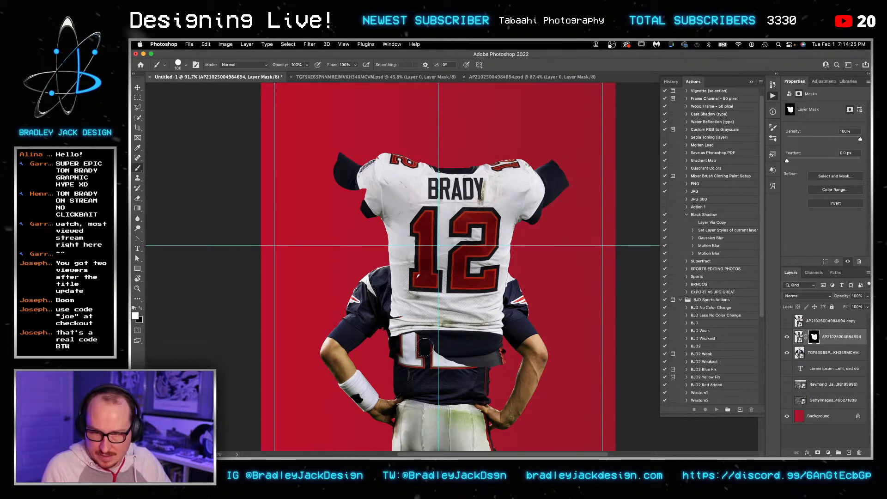
key(])
key(])
mouse_move(448, 353)
mouse_down()
mouse_move(454, 402)
mouse_move(438, 352)
mouse_move(450, 413)
mouse_move(451, 388)
mouse_move(445, 376)
mouse_move(448, 419)
mouse_move(497, 383)
mouse_move(510, 394)
mouse_move(516, 444)
mouse_move(475, 436)
mouse_move(460, 421)
mouse_move(464, 437)
mouse_move(438, 437)
mouse_move(427, 418)
mouse_up()
Step: Mask out the Buccaneers jersey's left shoulder and sleeve and the dark undershirt arm beyond its right sleeve
key(x)
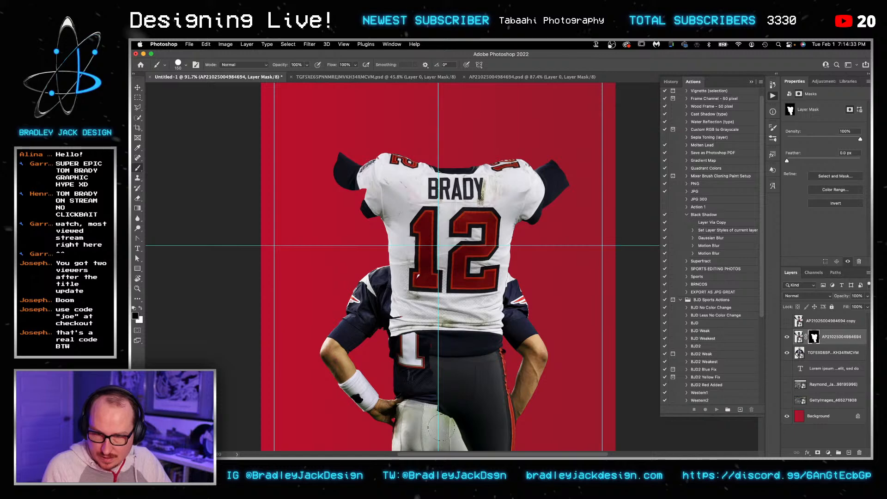
mouse_move(344, 166)
mouse_down()
mouse_move(382, 157)
mouse_move(390, 181)
mouse_up()
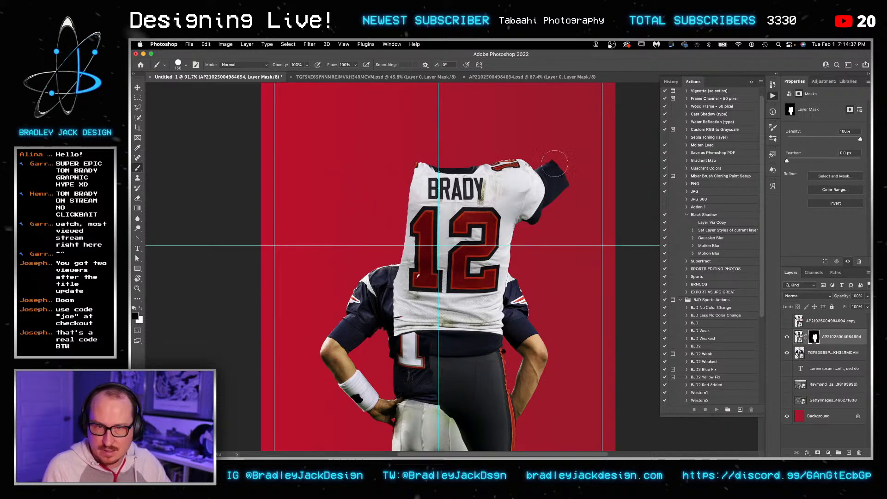
scroll(553, 160, up, 5)
key(bracketleft)
key(bracketleft)
key(bracketleft)
key(x)
key(x)
click(519, 178)
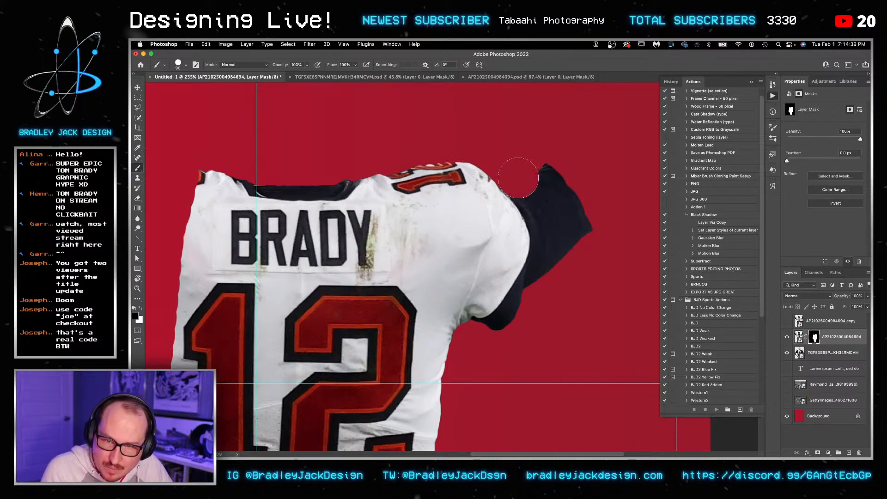
mouse_move(521, 183)
mouse_down()
mouse_move(572, 204)
mouse_move(577, 284)
mouse_move(544, 296)
mouse_move(554, 224)
mouse_move(532, 189)
mouse_move(549, 205)
mouse_move(549, 259)
mouse_move(545, 215)
mouse_move(529, 188)
mouse_move(542, 210)
mouse_up()
key(v)
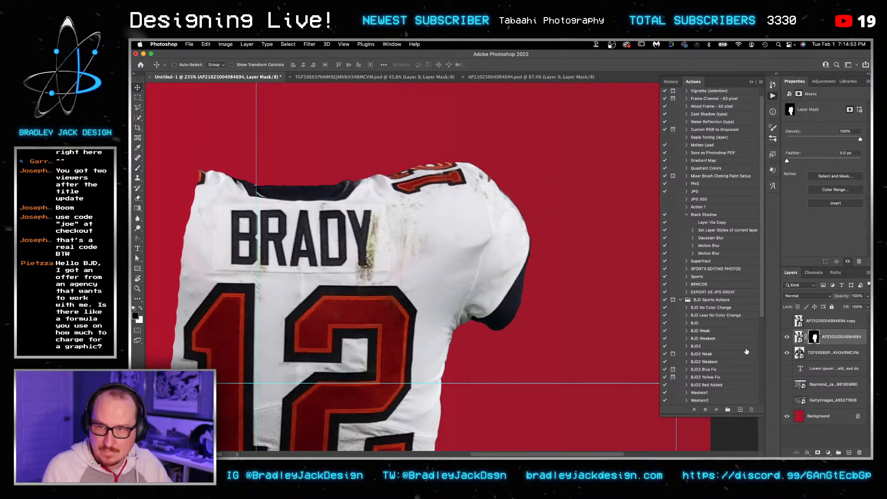
Step: Convert the masked Buccaneers jersey layer to a smart object
click(834, 341)
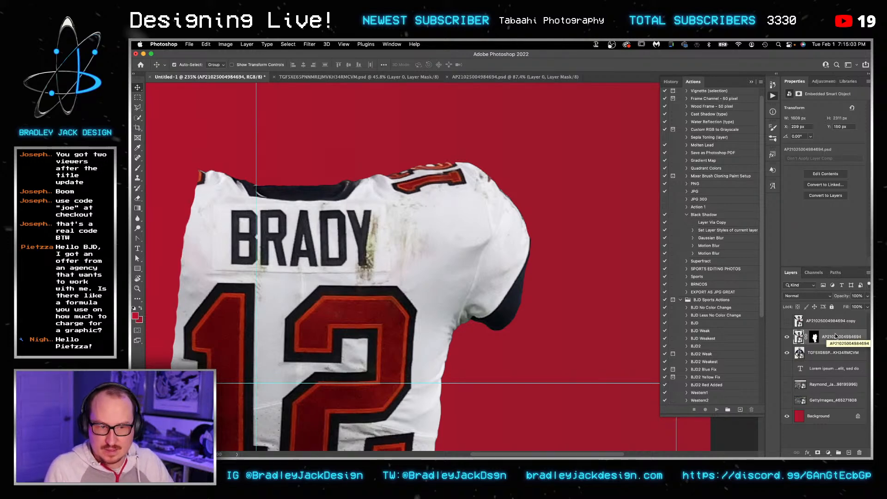
right_click(830, 337)
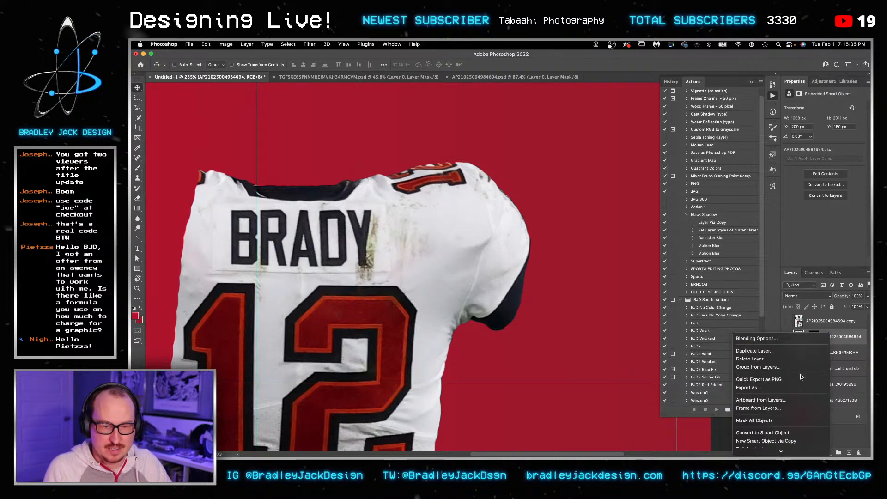
click(811, 437)
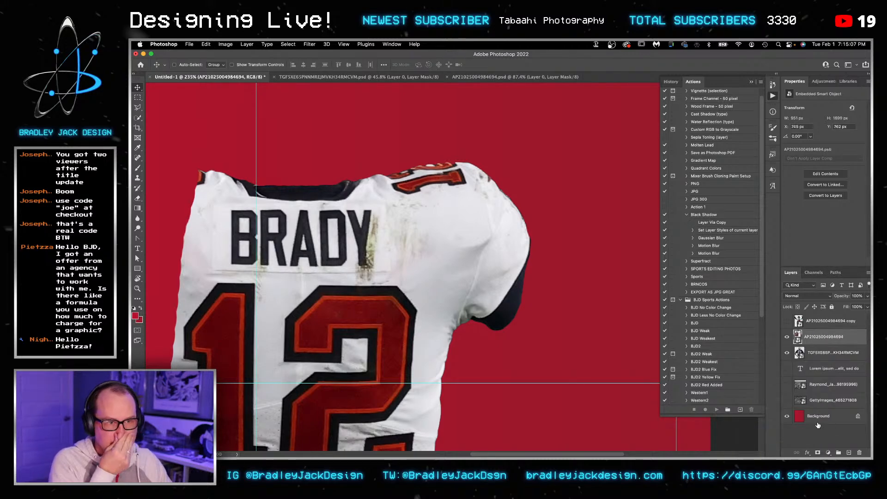
Step: Move the Buccaneers jersey down over the Patriots player's torso, to about X 669 px, Y 1311 px
scroll(475, 243, down, 3)
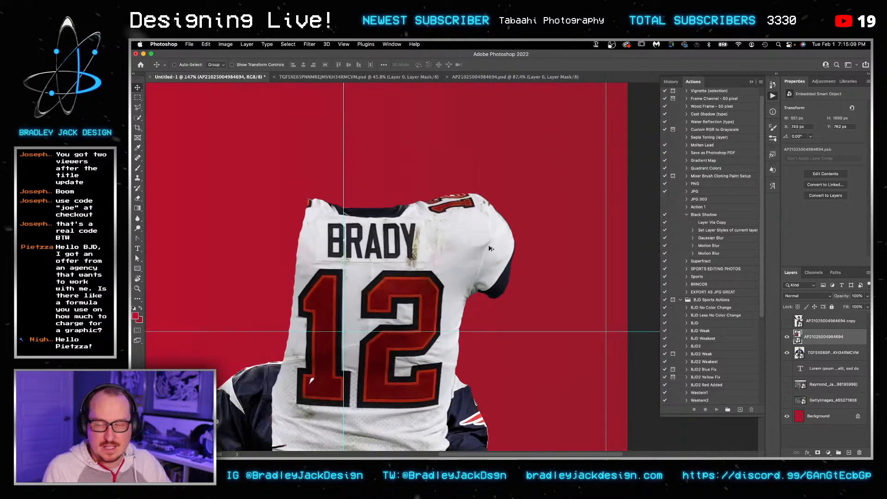
drag(455, 259, 416, 336)
scroll(417, 334, down, 3)
scroll(432, 286, down, 6)
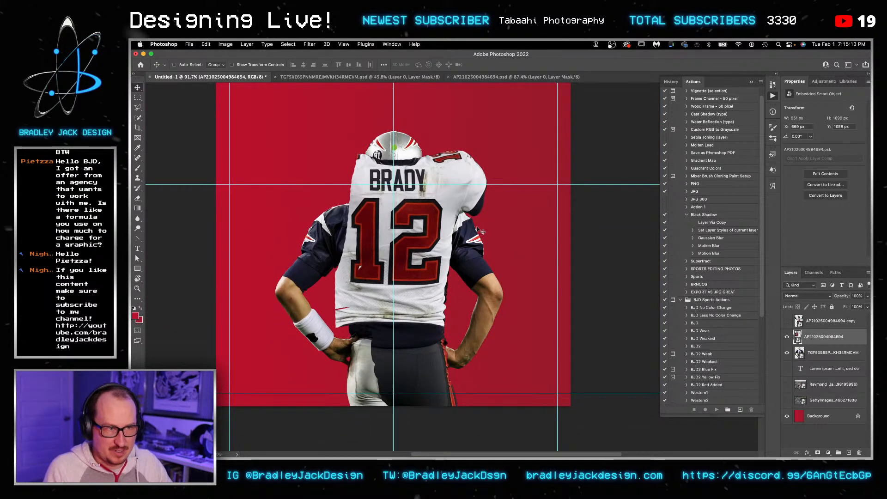
drag(450, 210, 450, 254)
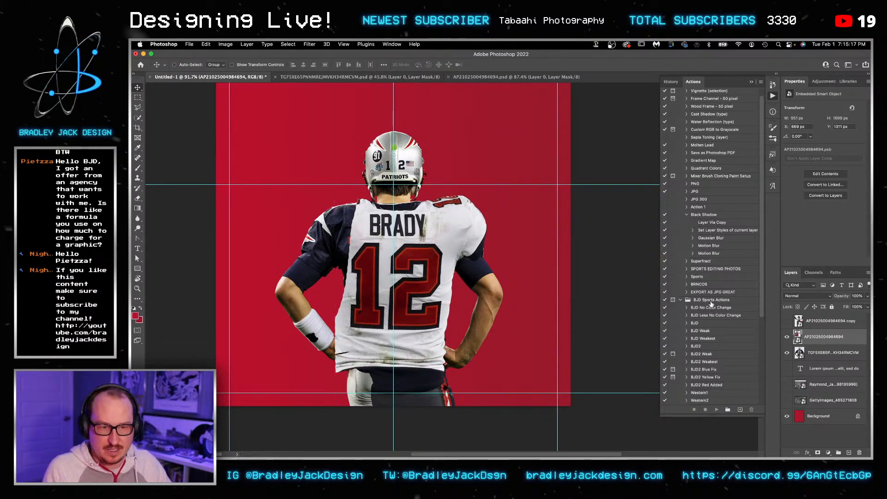
Step: Scale the Buccaneers jersey to about 85% and align it with the Patriots jersey using 50% opacity, restoring 100% when finished
key(5)
key(ctrl+t)
drag(519, 159, 490, 193)
drag(455, 245, 425, 225)
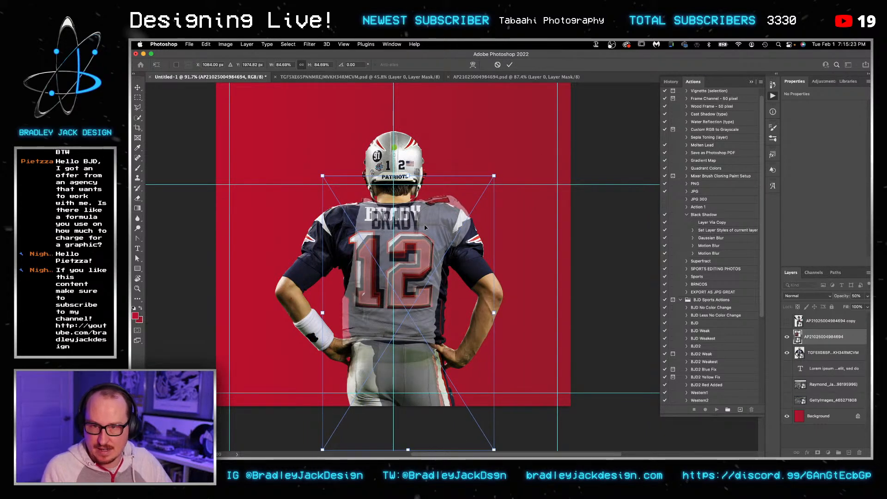
key(Return)
key(shift+Up)
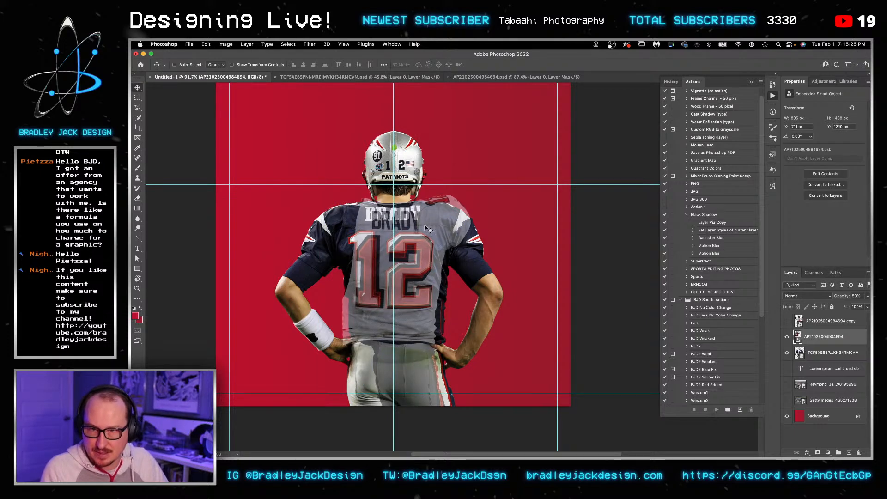
key(shift+Down)
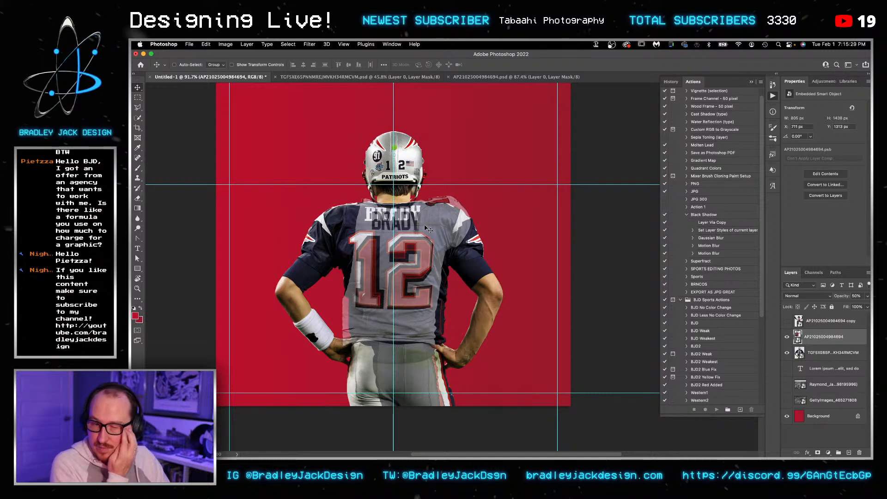
key(0)
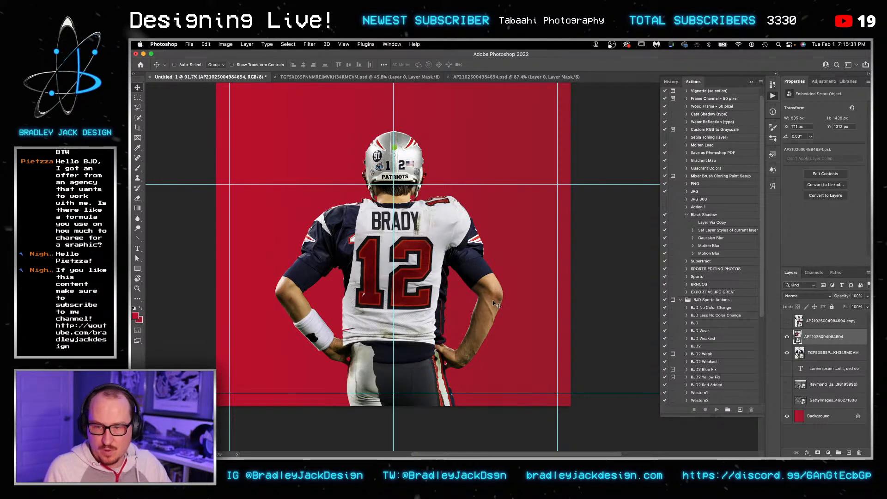
Step: Start a Puppet Warp on the Buccaneers jersey layer and place a pin on its vertical centre line
click(226, 44)
click(225, 44)
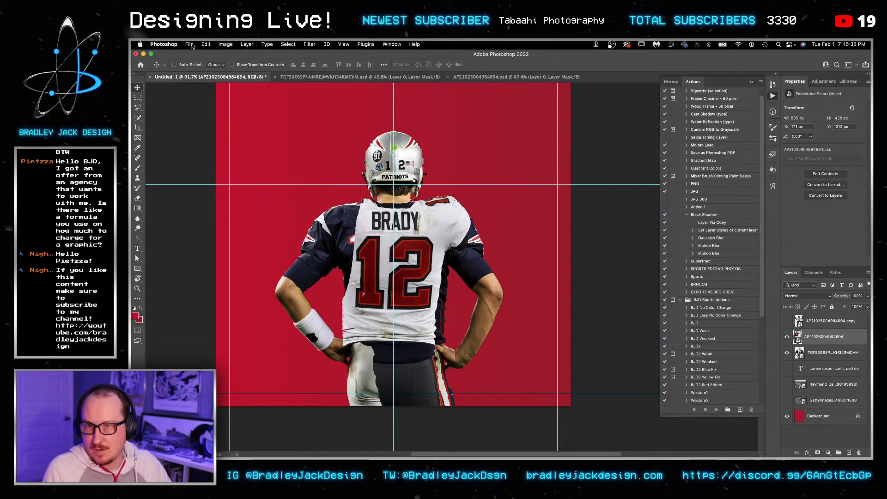
click(190, 45)
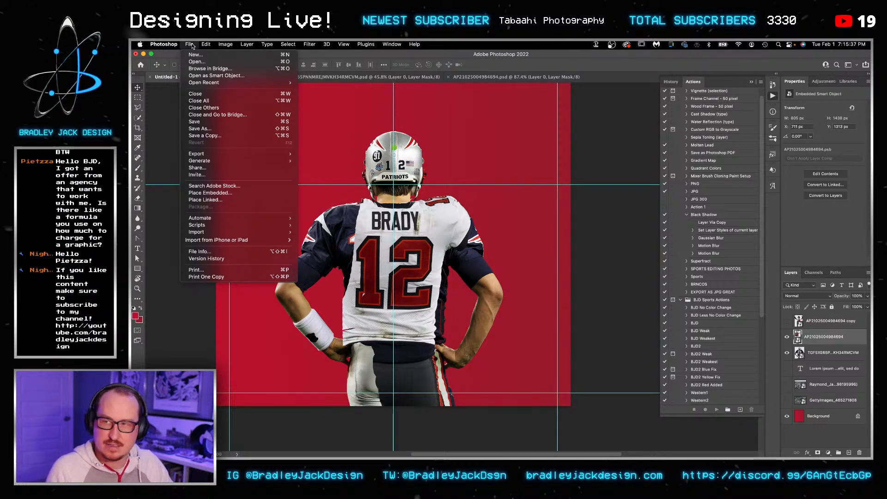
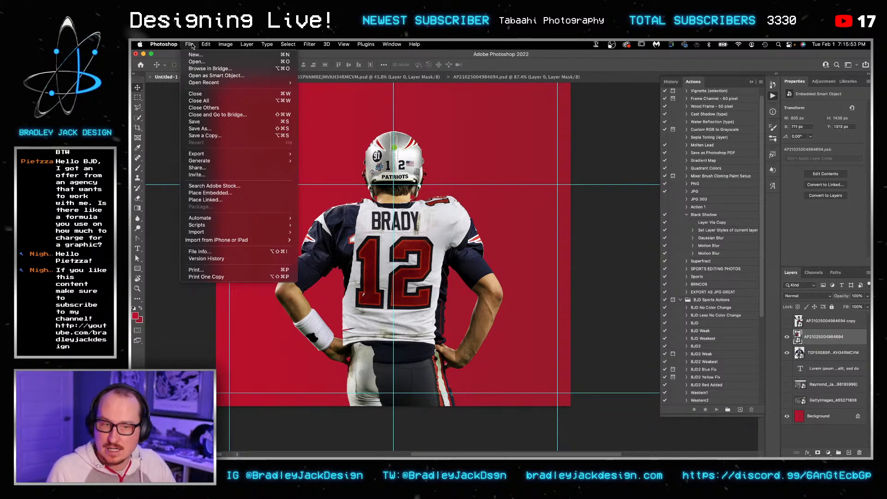
mouse_move(235, 165)
mouse_move(206, 43)
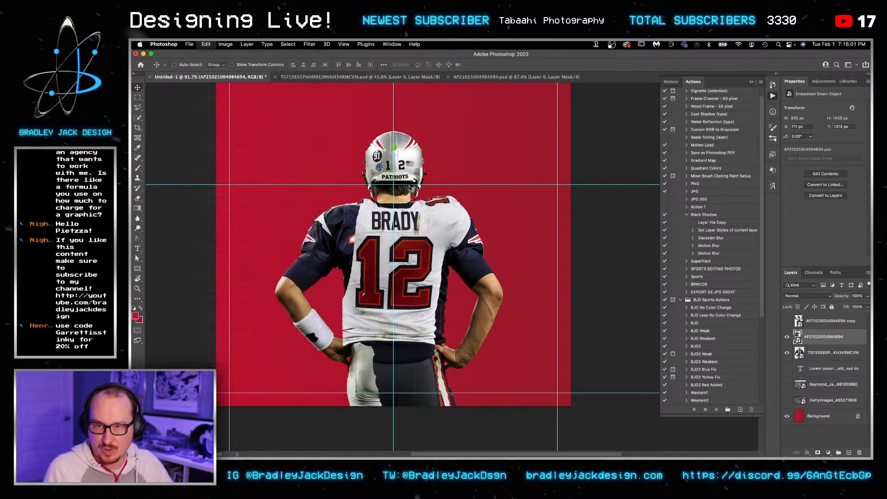
click(234, 197)
click(395, 219)
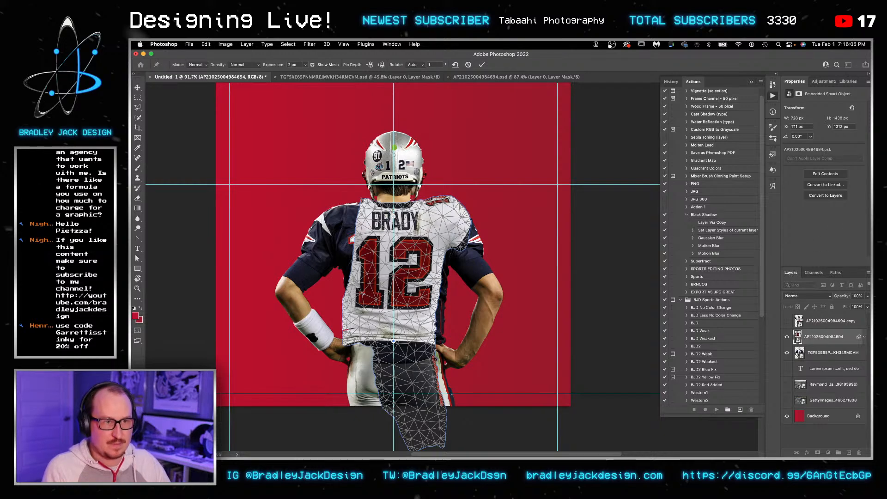
Step: Calculate 40000/52/5 in Spotlight search
key(super+space)
text(40000)
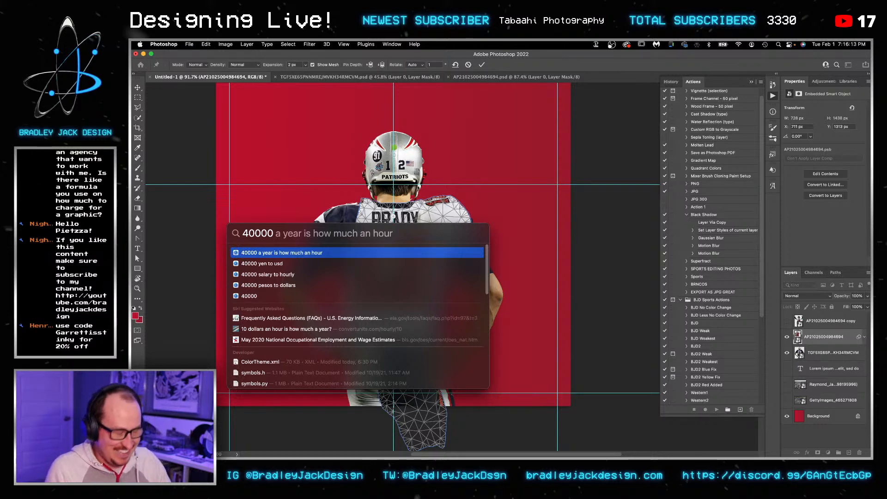
text(/)
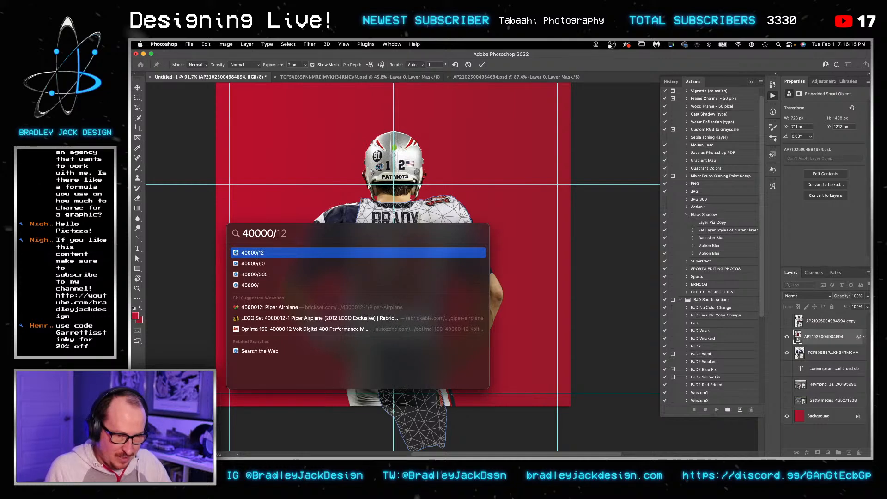
text(52/5)
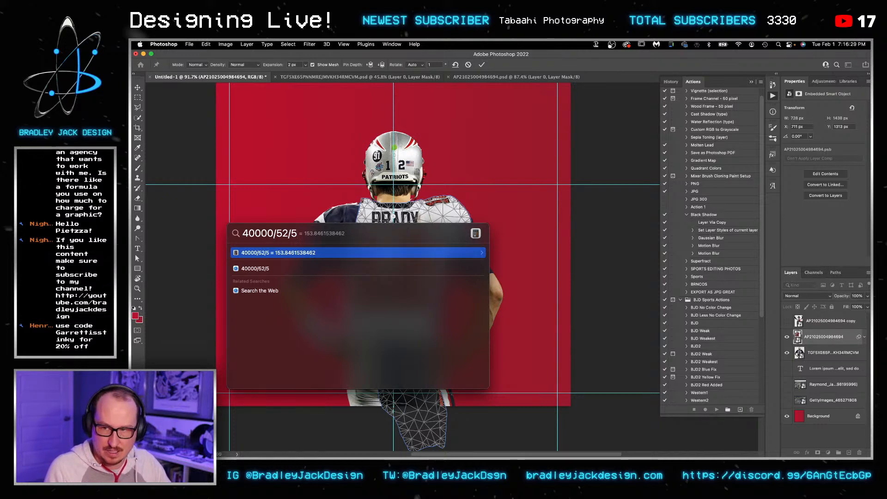
Step: Calculate 40000/52/5/8 and 35*5*5*52 in Spotlight search
text(/8)
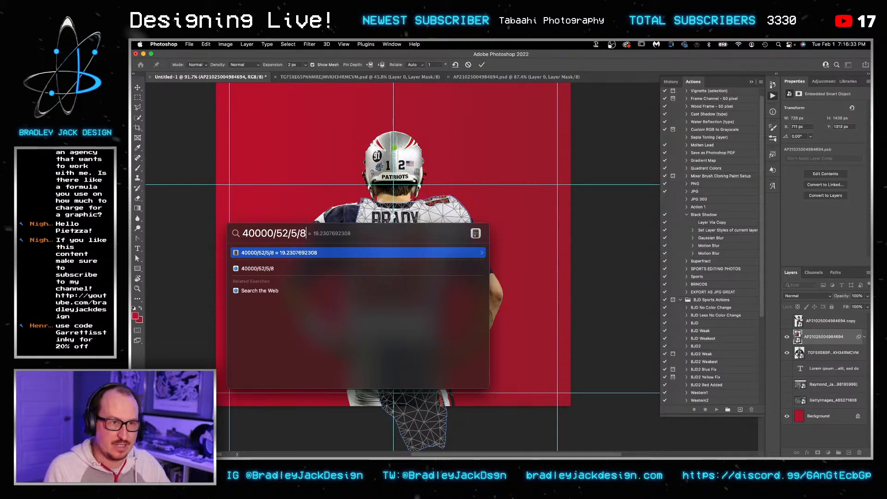
key(super+a)
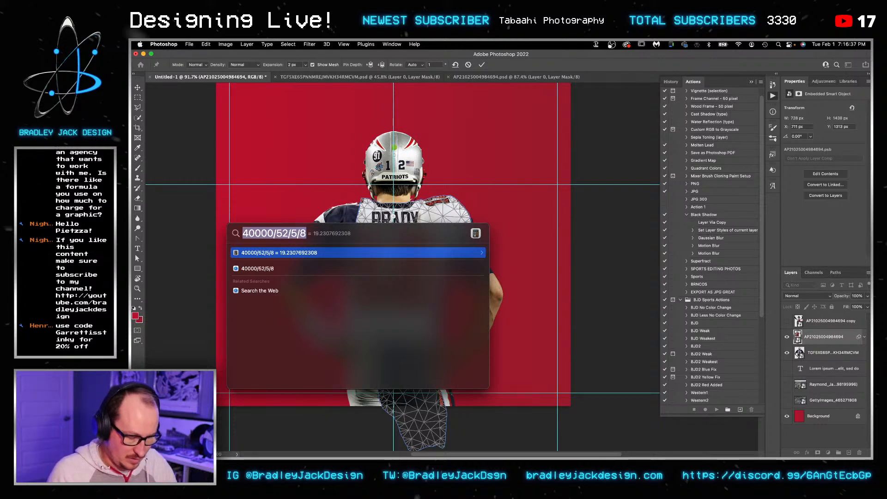
text(35)
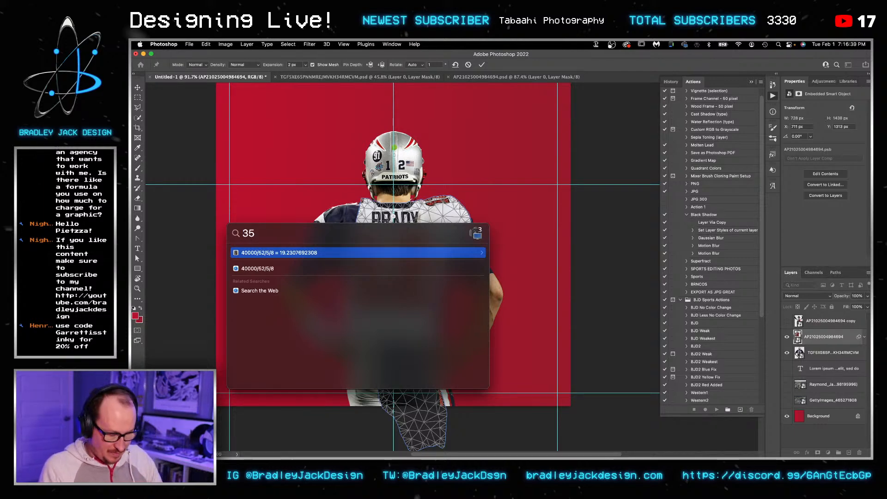
text(*4)
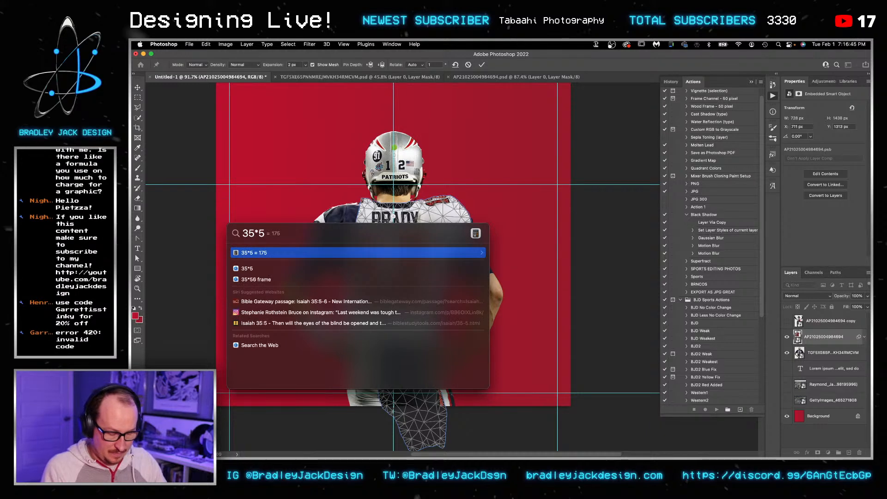
text(*)
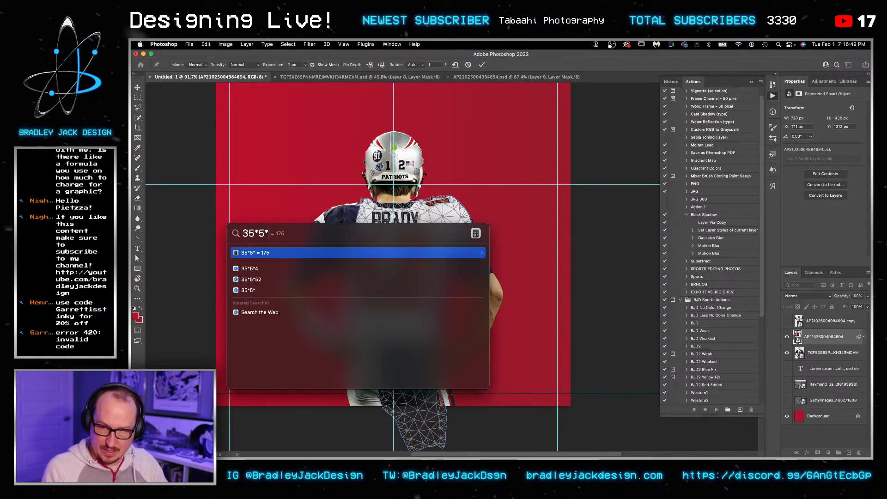
text(5*52)
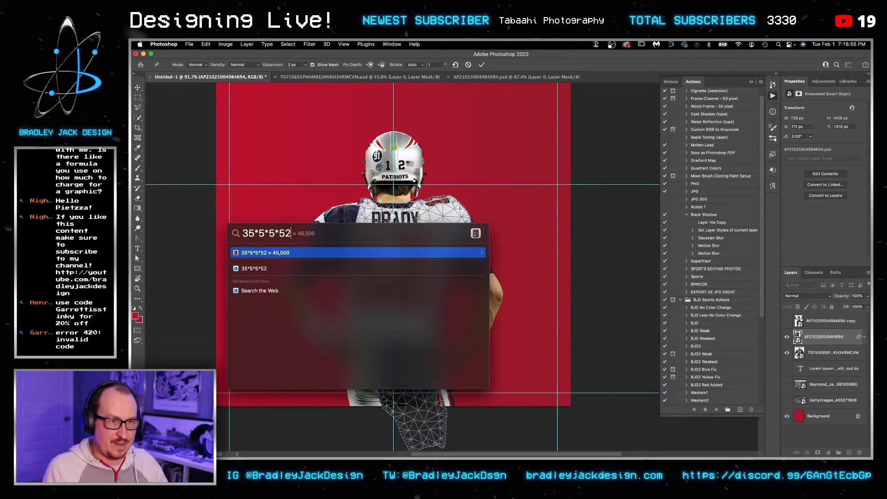
key(Escape)
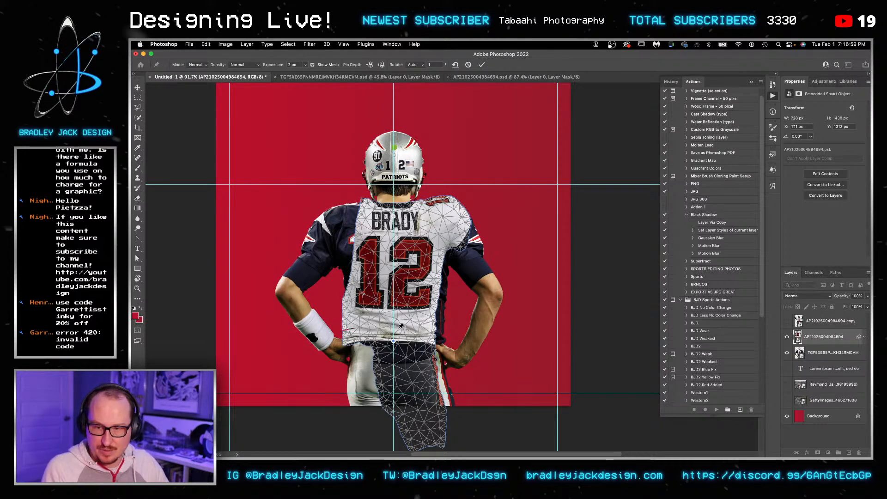
Step: Puppet-warp the Buccaneers jersey so its hem, collar edge and right shoulder and sleeve fit the Patriots player's body
drag(393, 342, 399, 342)
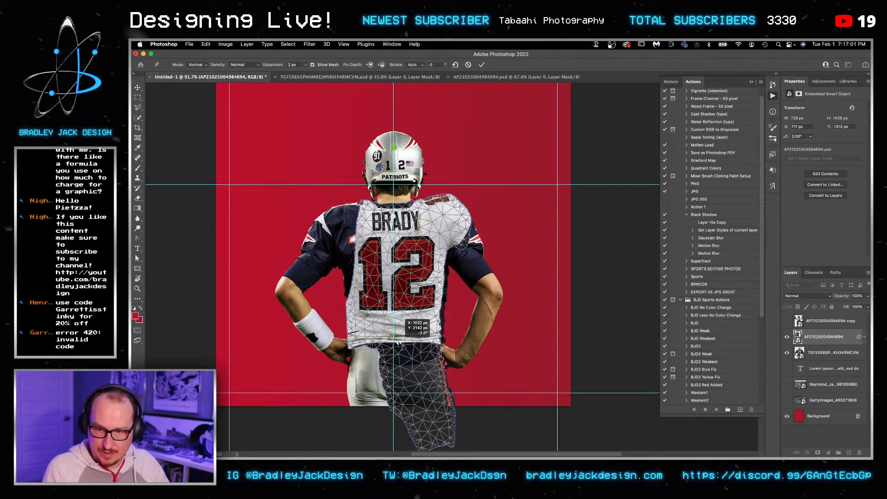
scroll(452, 211, up, 5)
drag(450, 194, 402, 196)
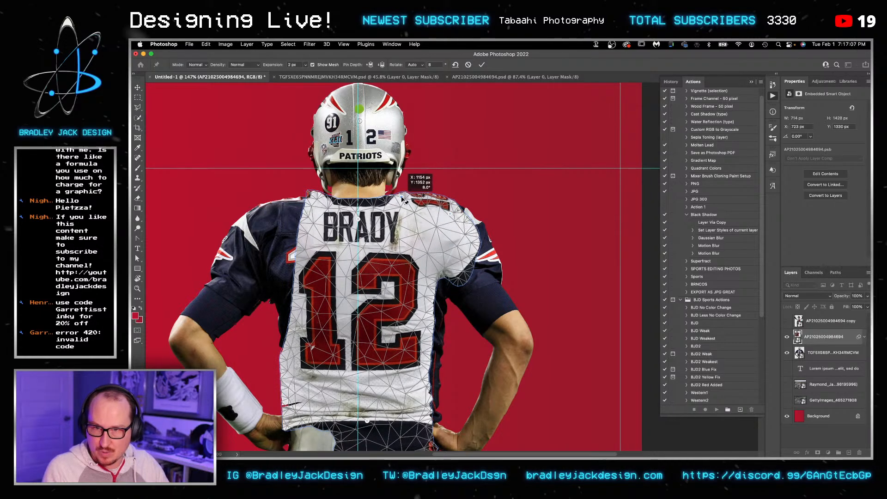
click(461, 216)
key(Return)
drag(464, 265, 457, 204)
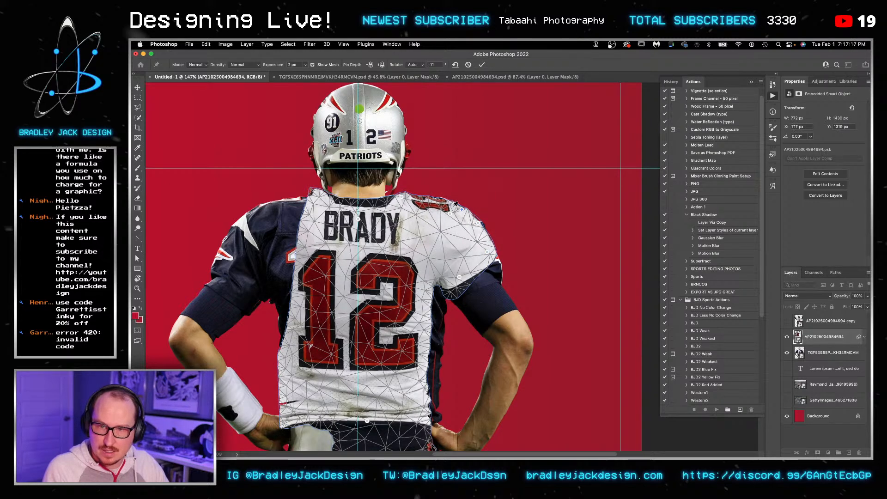
drag(402, 197, 399, 195)
Step: Calculate 50*8*5*52 in Spotlight search
key(super+space)
text(50)
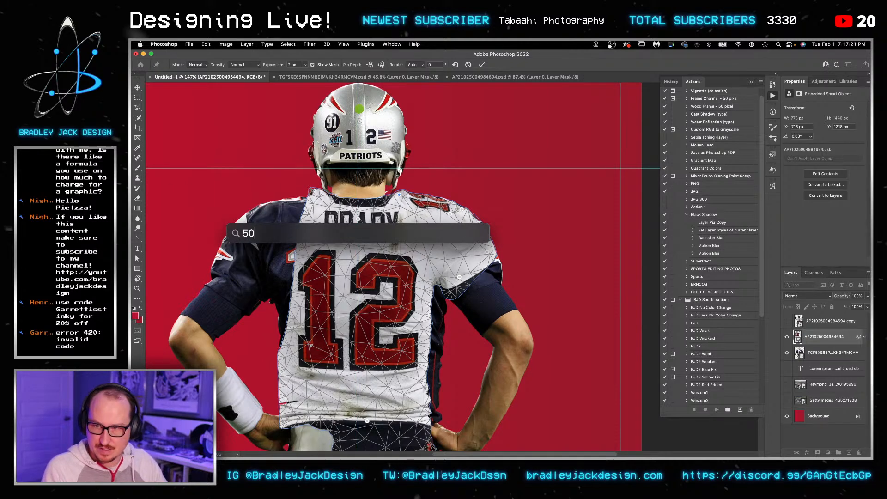
text(*8*5)
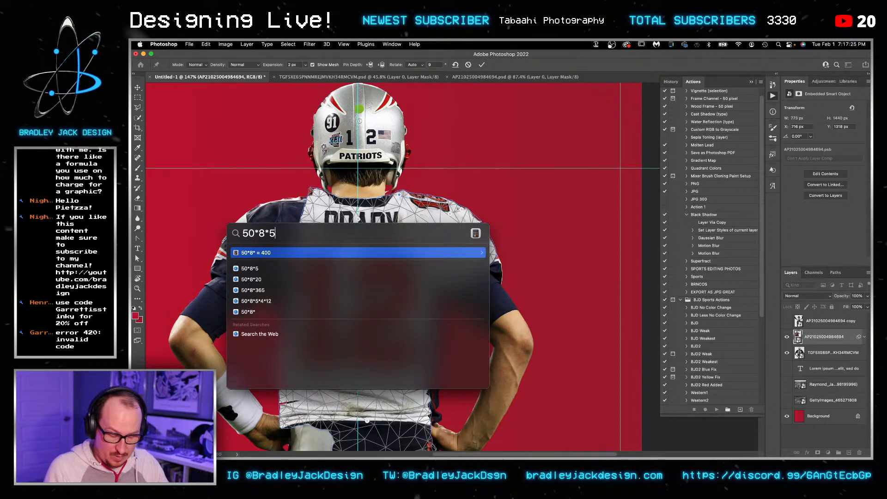
text(*52)
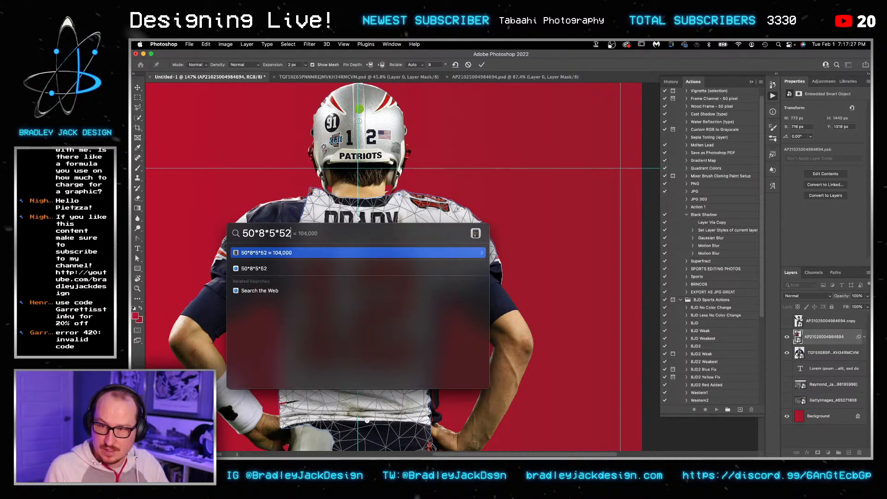
key(Escape)
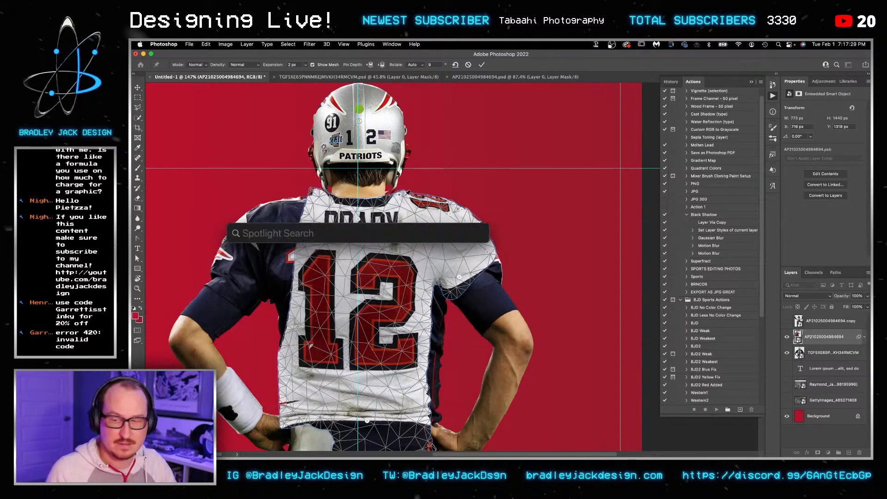
Step: Warp the Buccaneers jersey's right side, hem, number and nameplate slightly to match the player's torso, and apply the Puppet Warp
drag(428, 291, 435, 293)
drag(428, 326, 432, 328)
drag(430, 385, 435, 383)
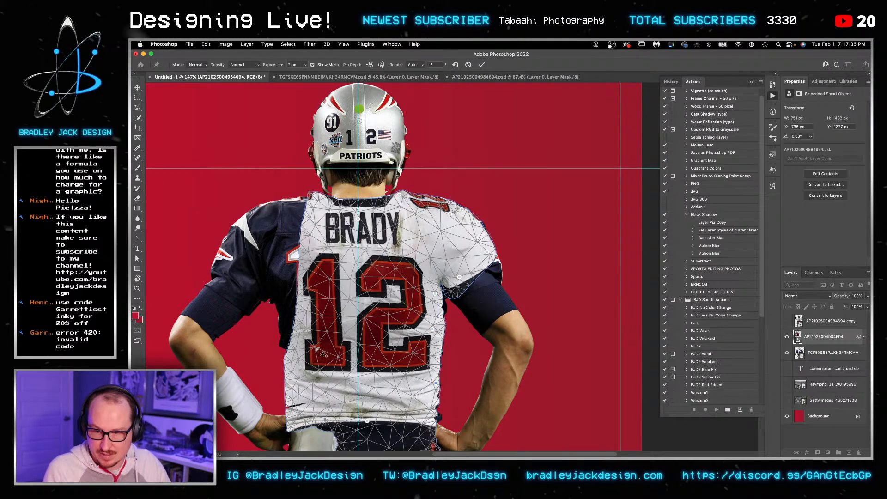
drag(367, 421, 376, 422)
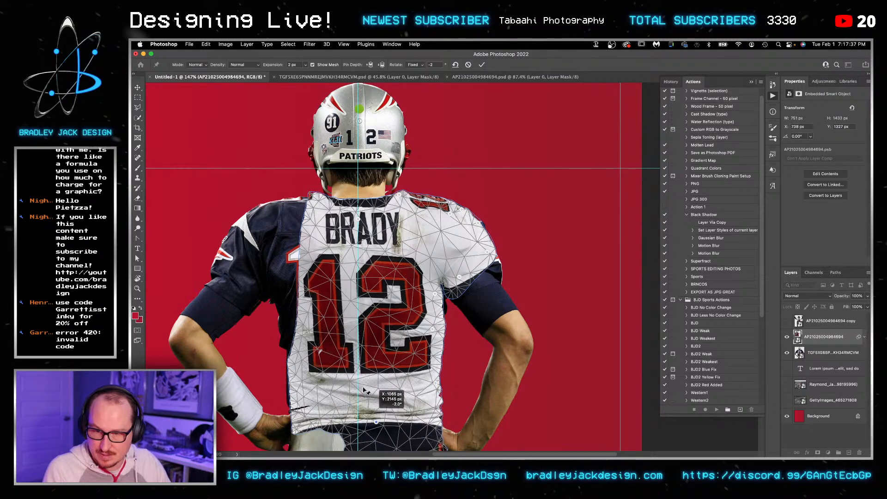
drag(364, 312, 366, 313)
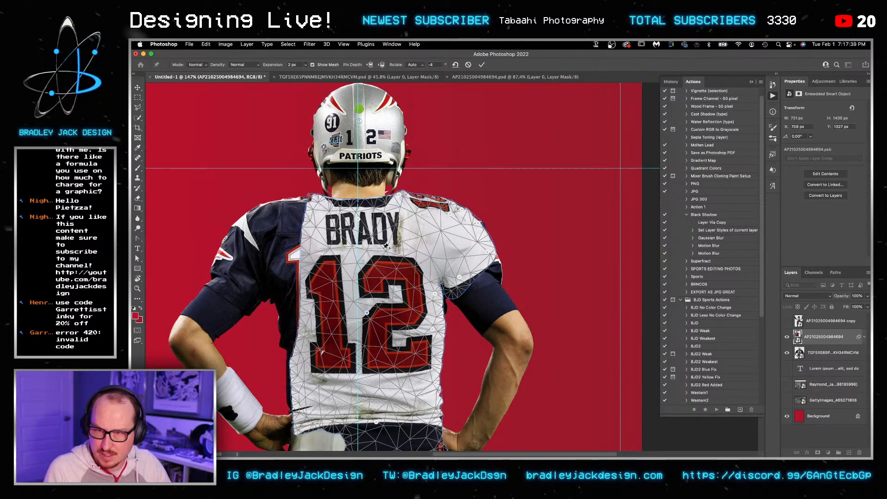
drag(394, 228, 390, 231)
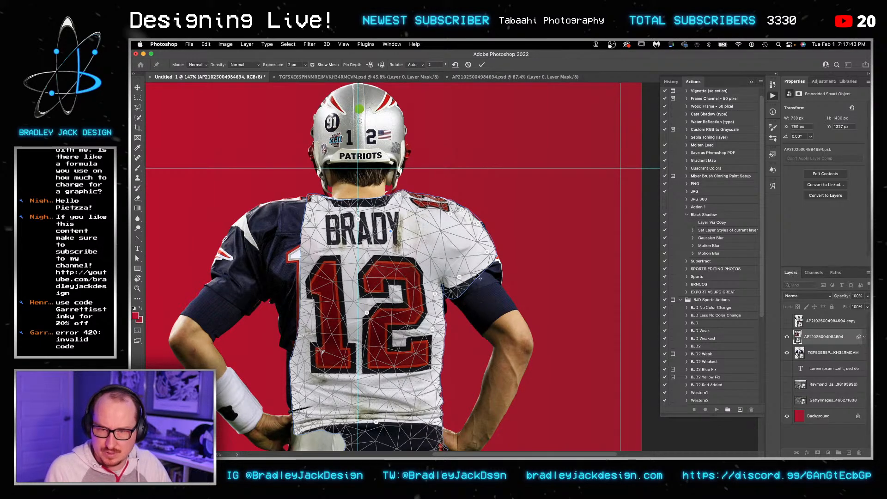
click(497, 257)
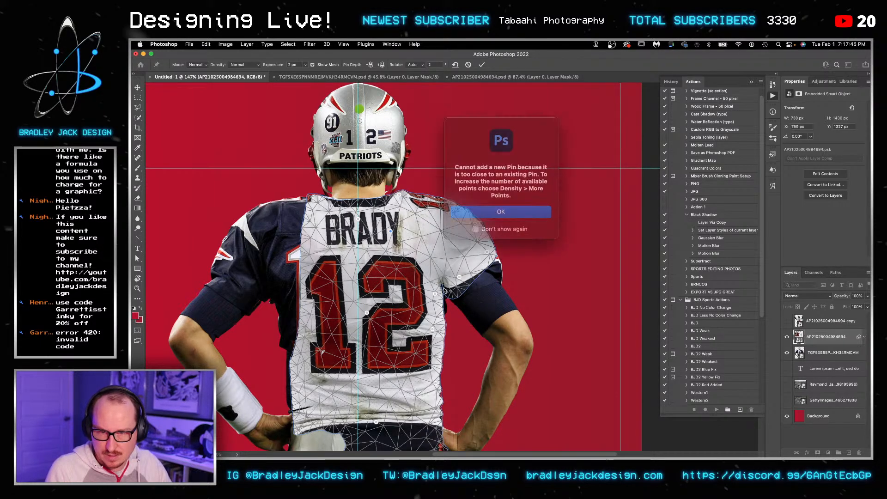
key(Return)
key(Return)
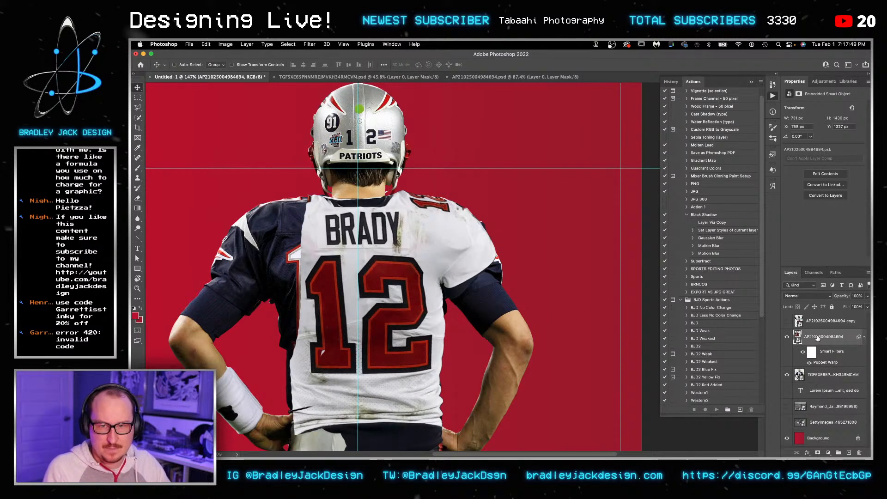
Step: Reopen the Buccaneers jersey's Puppet Warp and pull the right sleeve edge slightly outward and down over the Patriots sleeve
double_click(822, 362)
mouse_move(487, 254)
mouse_down()
mouse_move(498, 267)
mouse_move(492, 262)
mouse_up()
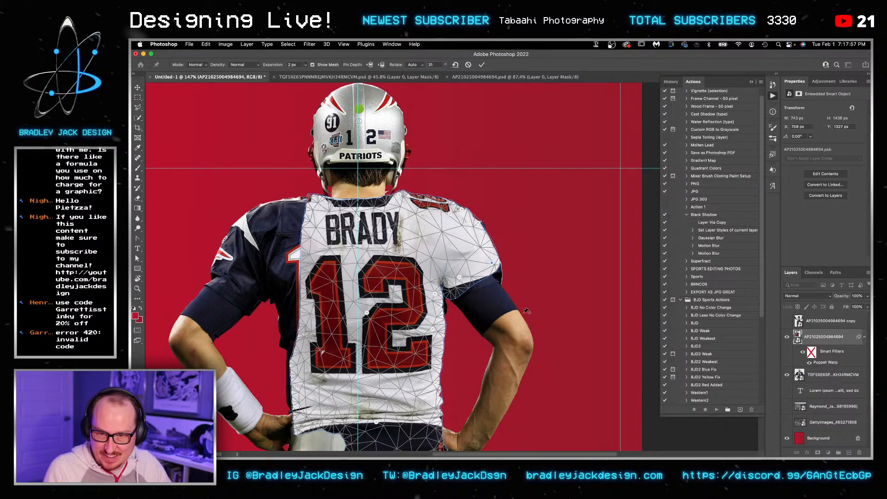
key(Return)
Step: Start a Puppet Warp on the Patriots player layer, pin the left arm, torso and helmet, and pull the right sleeve inward
double_click(817, 375)
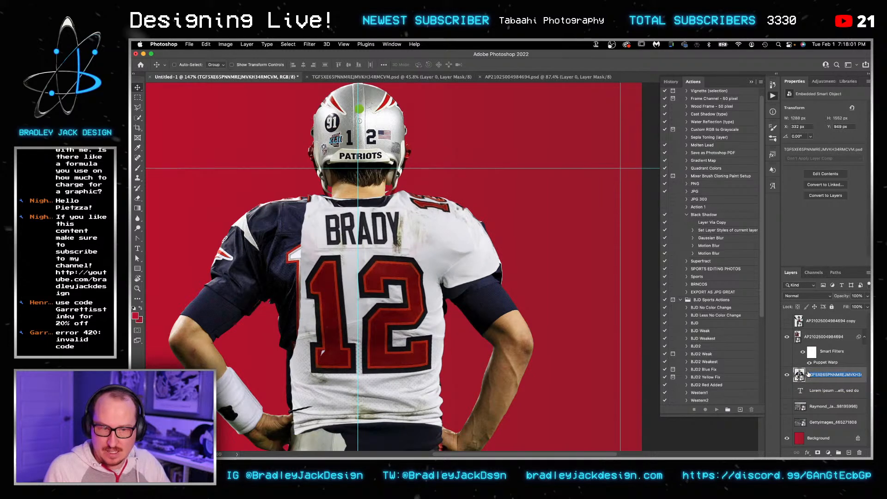
click(244, 46)
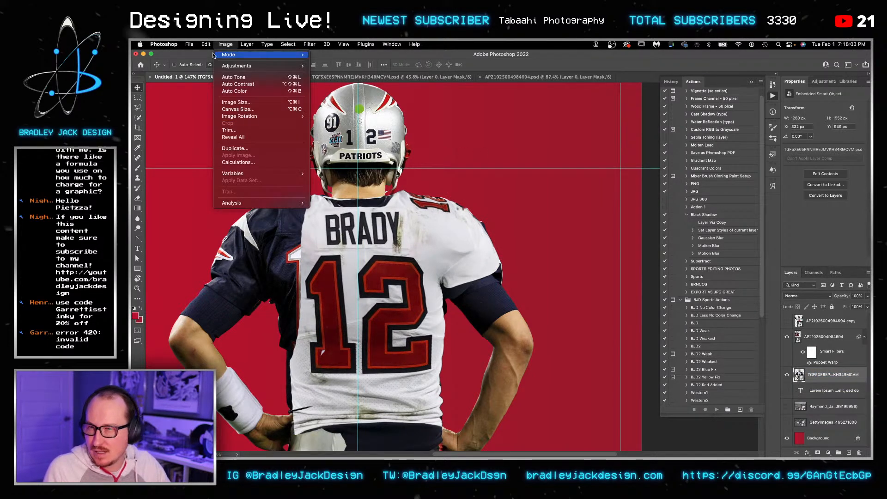
mouse_move(206, 44)
click(220, 194)
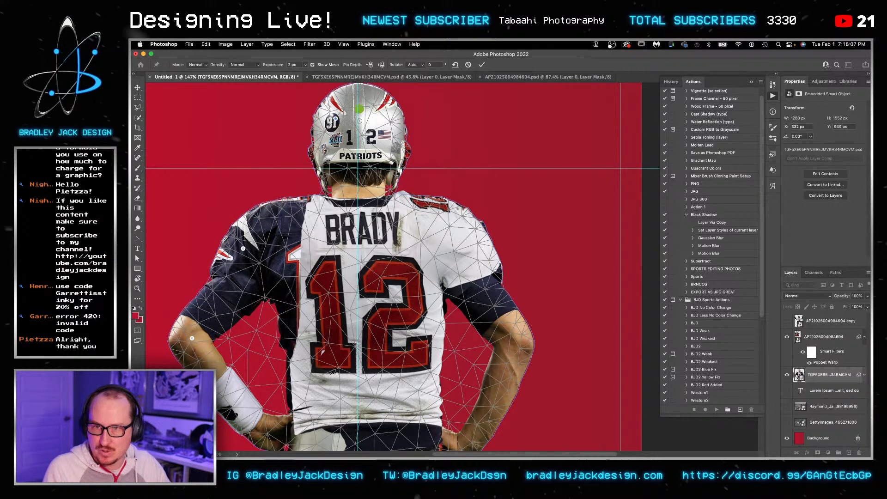
click(291, 281)
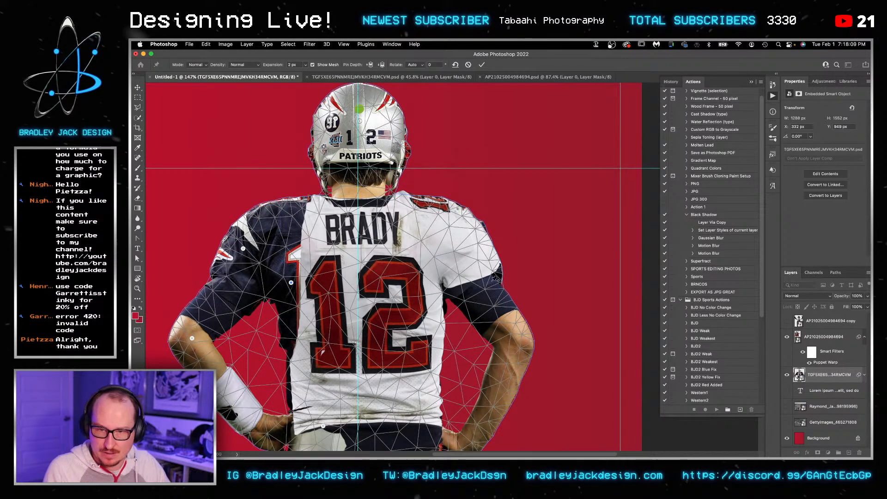
drag(501, 273, 494, 275)
click(388, 149)
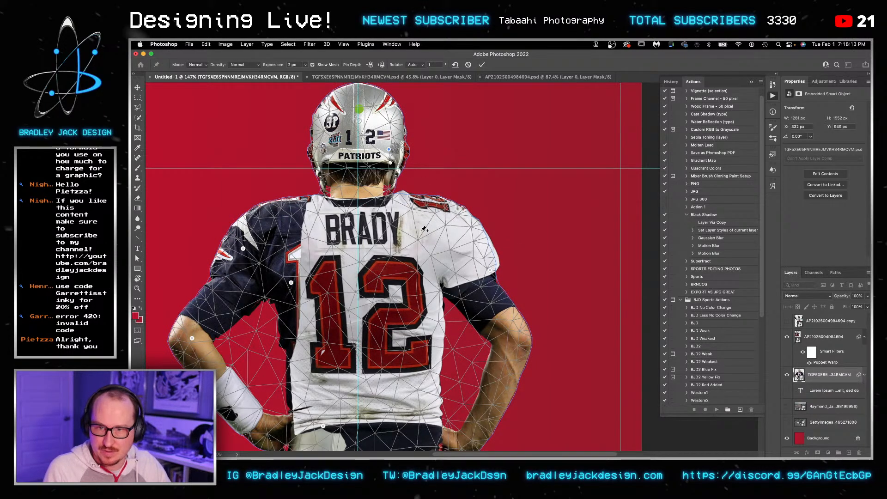
Step: Pull the Patriots player's right armpit and shoulder inside the Buccaneers jersey, pin the collar and waist, and apply the warp
drag(449, 290, 439, 275)
click(440, 222)
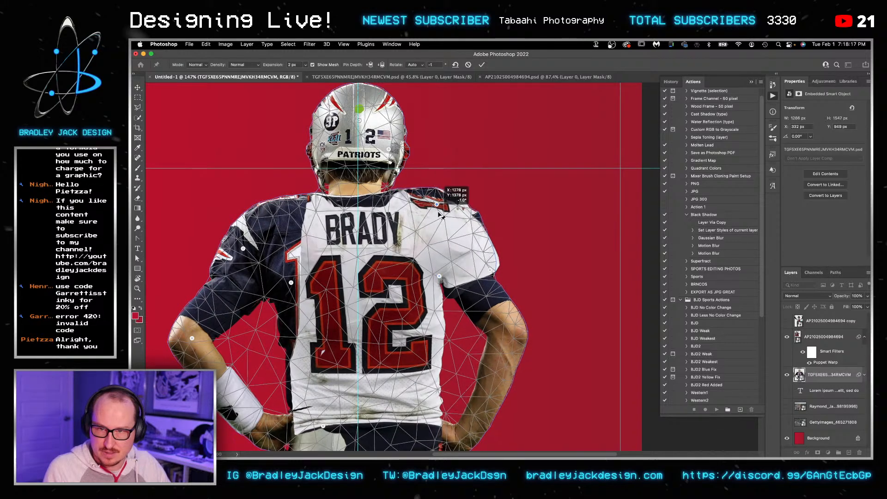
drag(440, 223, 440, 221)
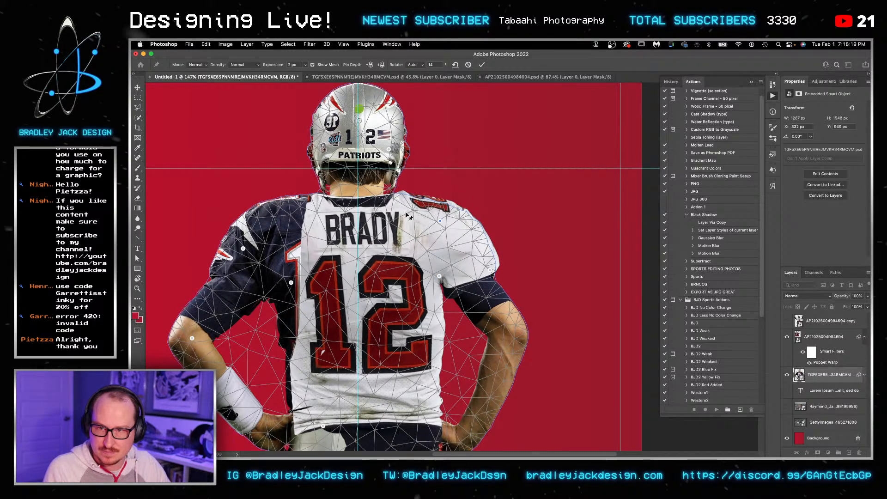
click(358, 201)
scroll(465, 310, down, 5)
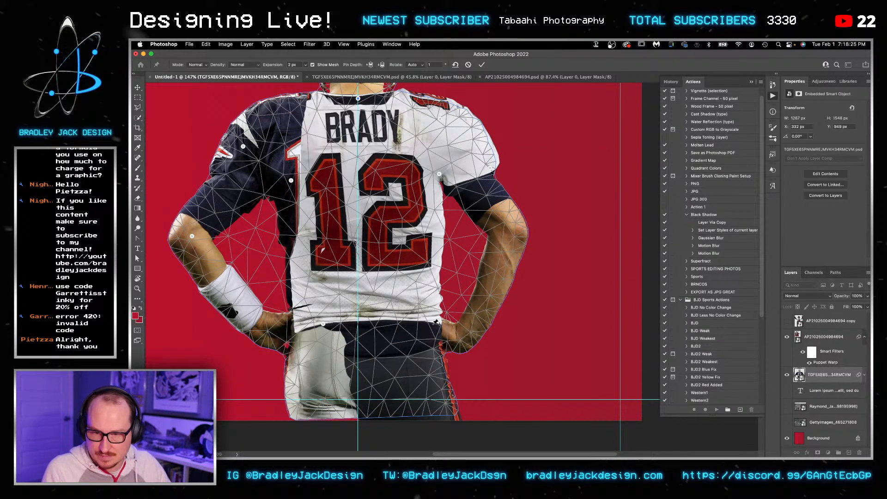
key(Return)
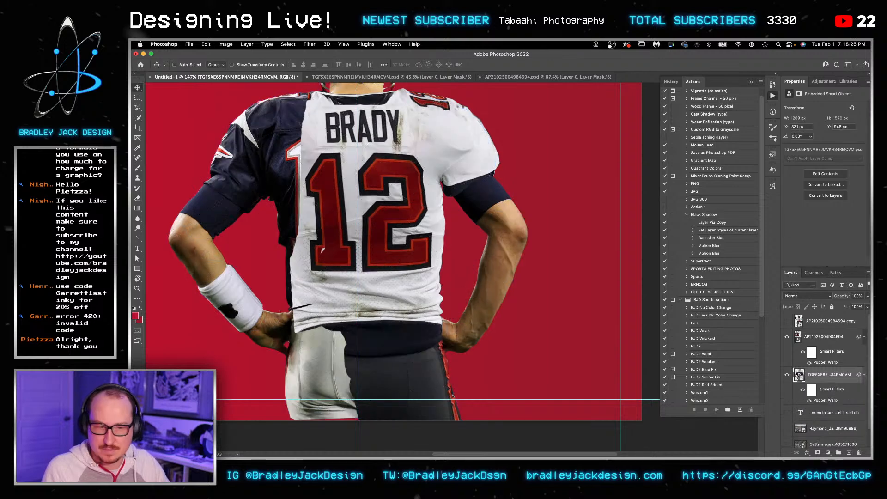
Step: Mask the Buccaneers jersey layer to the canvas half right of the vertical centre guide, using a rectangular selection
click(822, 341)
click(817, 452)
scroll(569, 280, down, 3)
key(m)
drag(617, 369, 436, 111)
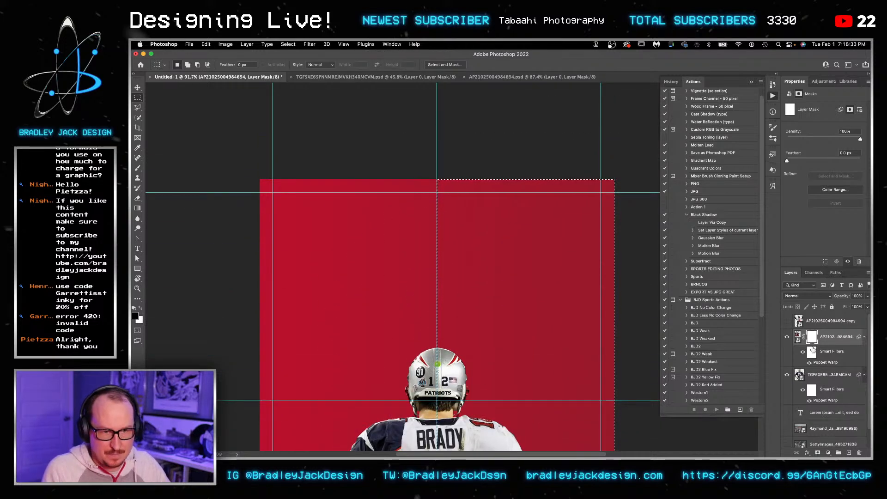
right_click(812, 337)
click(781, 354)
click(816, 453)
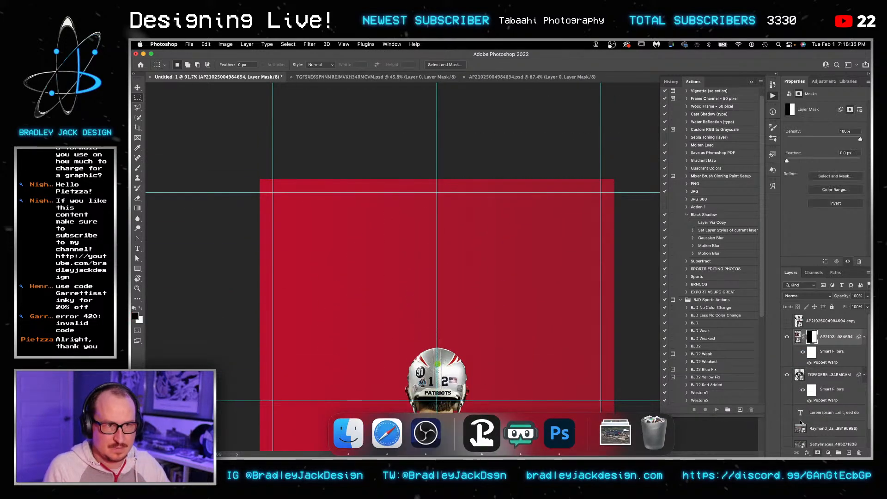
scroll(499, 272, down, 5)
scroll(496, 267, up, 3)
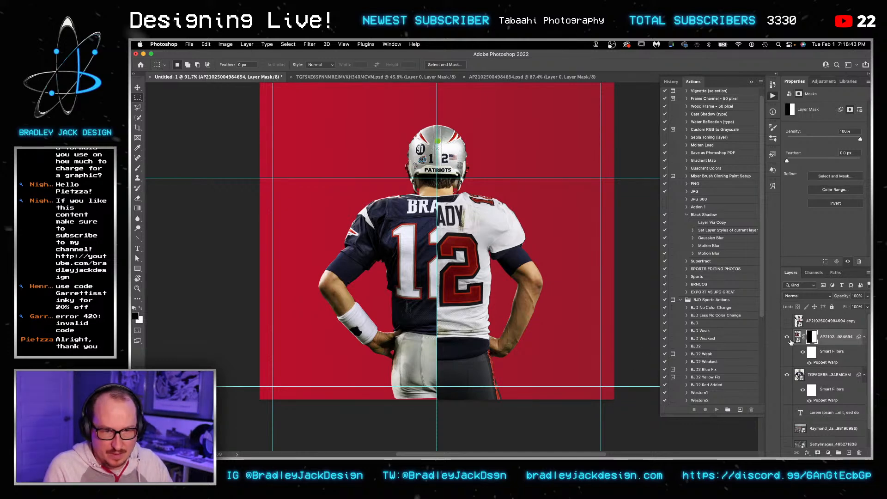
Step: Reopen the Buccaneers jersey's Puppet Warp, nudge the nameplate, number and waist pins to line up with the Patriots half, and apply the warp
click(798, 338)
key(v)
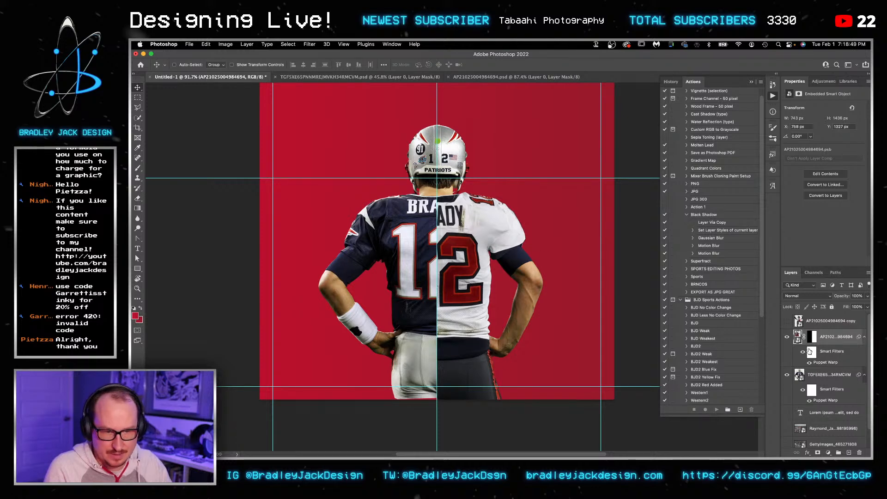
double_click(814, 363)
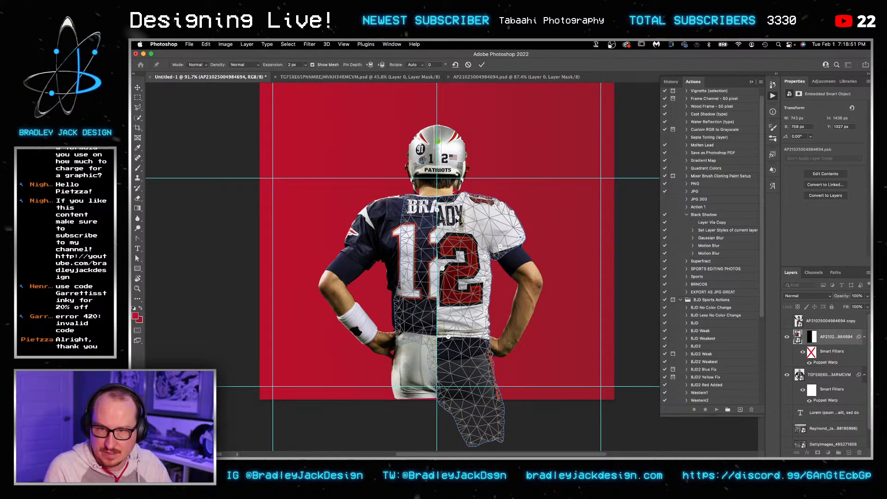
drag(460, 222, 441, 215)
mouse_move(442, 268)
mouse_down()
mouse_move(445, 258)
mouse_move(454, 273)
mouse_up()
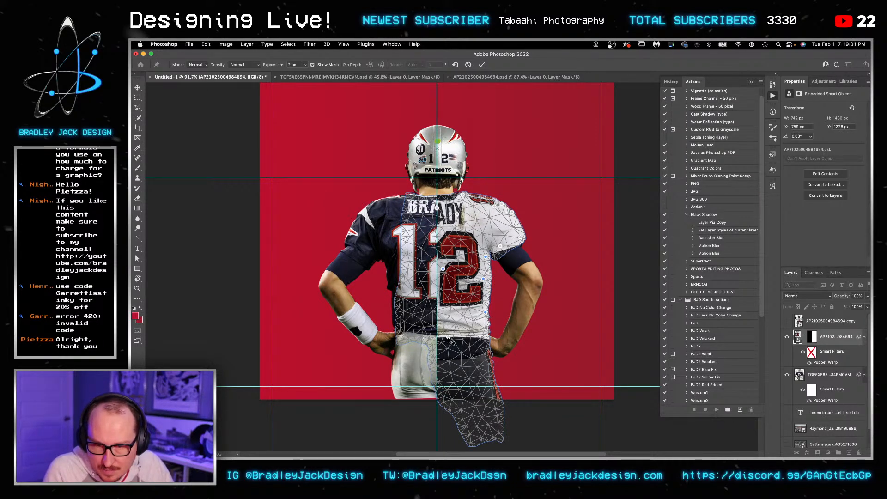
mouse_move(450, 340)
mouse_down()
mouse_move(450, 313)
mouse_move(450, 336)
mouse_up()
key(Return)
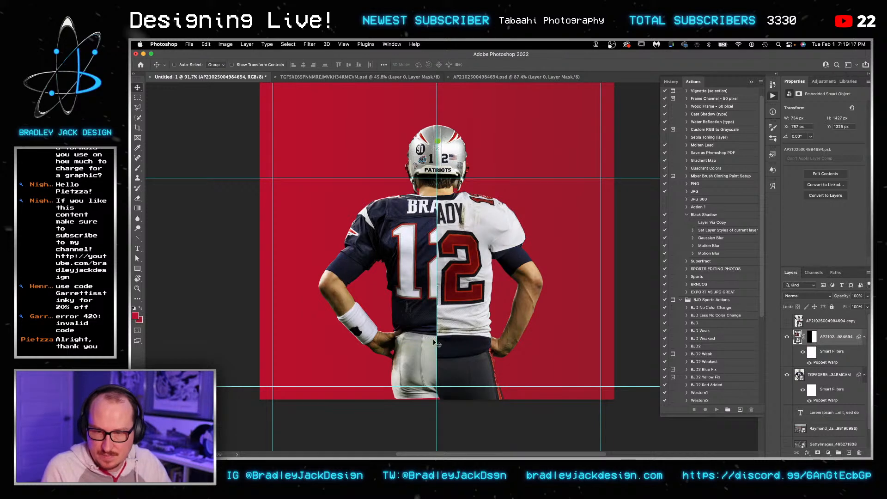
Step: Show the hidden copy of the Buccaneers player layer and mask it to a rectangle around the helmet and collar
click(810, 327)
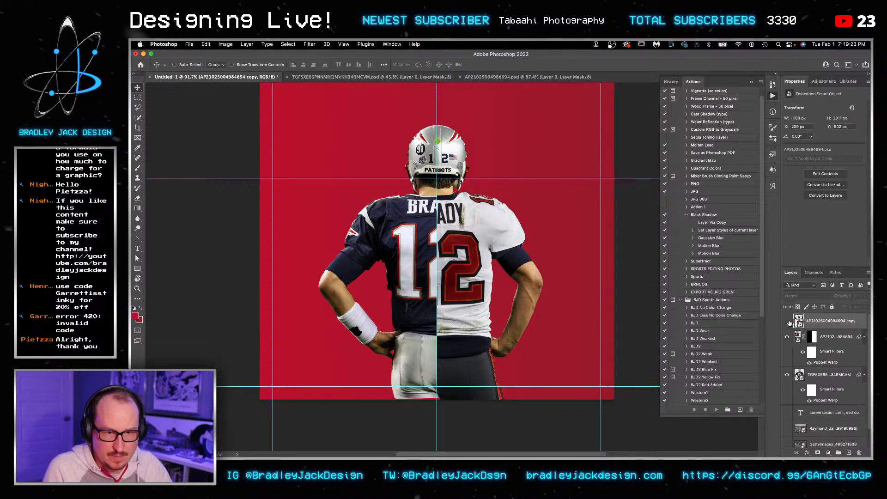
click(787, 321)
scroll(532, 256, up, 3)
key(m)
drag(420, 108, 494, 219)
click(817, 453)
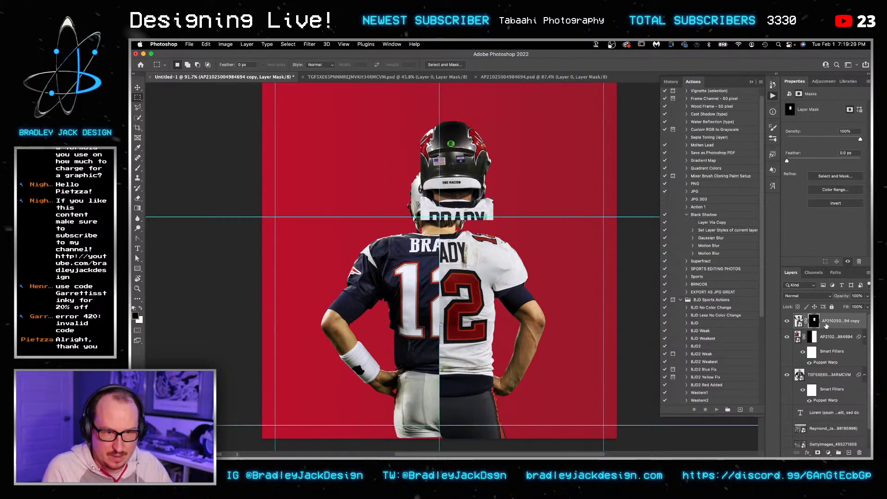
Step: Move the Buccaneers helmet over the Patriots helmet at 50% opacity and scale it down proportionally to the same size
key(v)
drag(453, 184, 467, 242)
key(5)
key(ctrl+t)
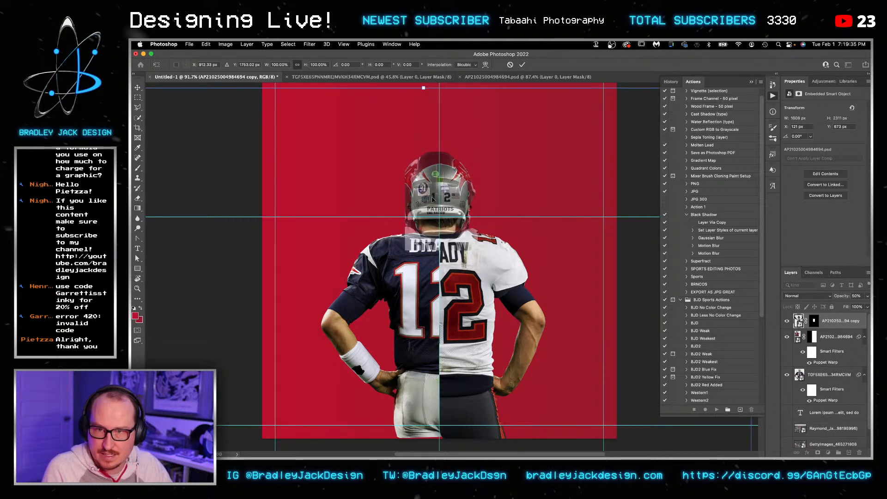
scroll(449, 200, up, 4)
scroll(448, 200, down, 5)
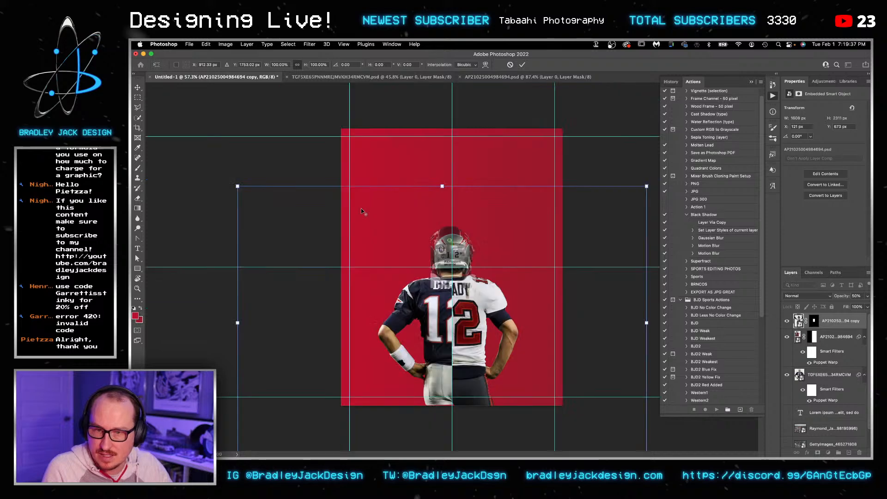
drag(237, 185, 258, 197)
key(Return)
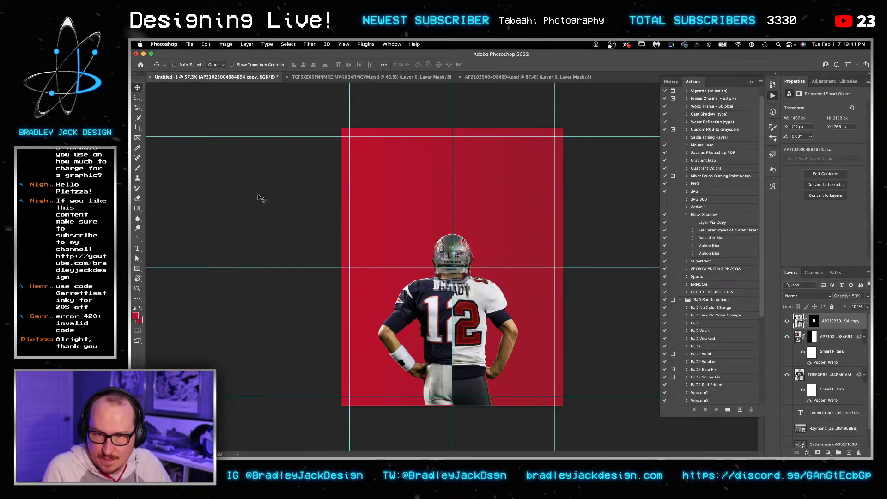
Step: Restore the helmet layer to full opacity, bake its mask into a new smart object, and paint out overlapping jersey on a fresh layer mask
key(z)
drag(456, 253, 499, 254)
key(v)
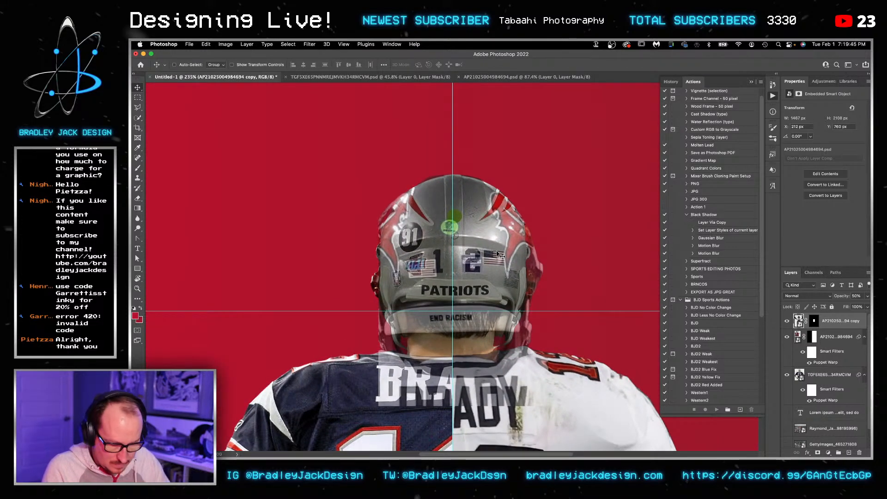
key(0)
click(818, 322)
key(b)
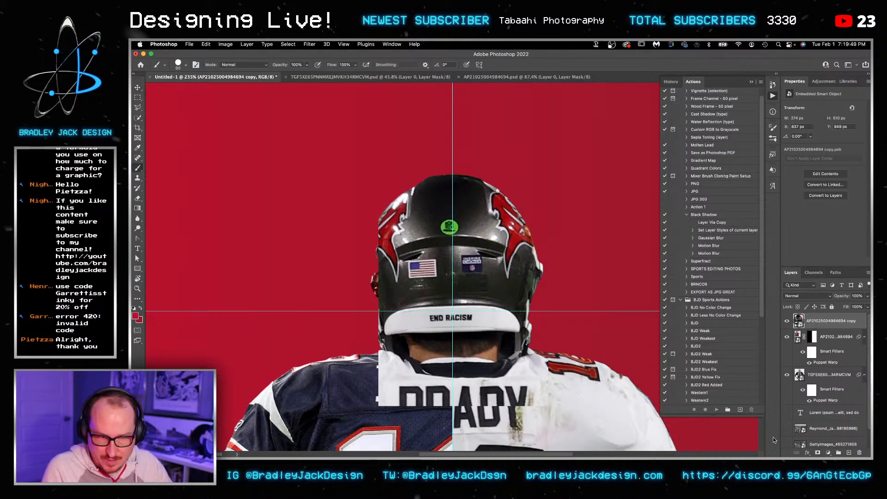
click(816, 454)
drag(502, 385, 486, 388)
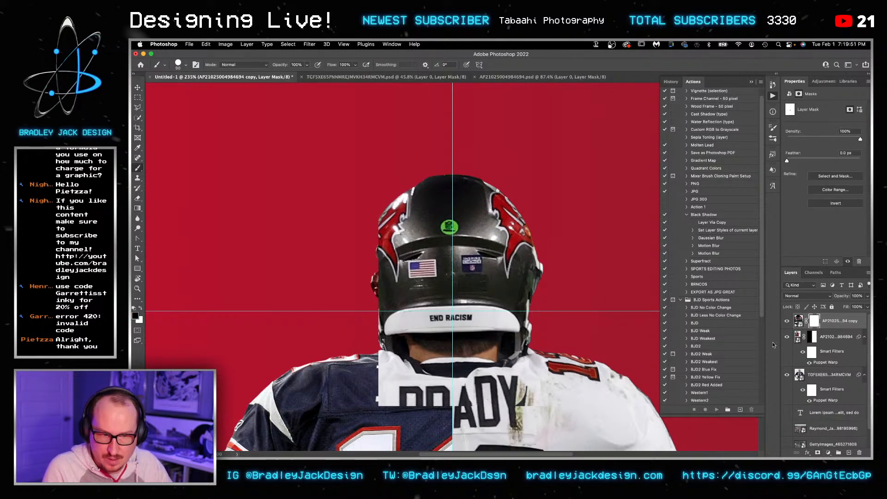
Step: Group the Buccaneers helmet and jersey layers and transfer the jersey's half-canvas mask to the group
key(super+g)
drag(815, 349, 814, 321)
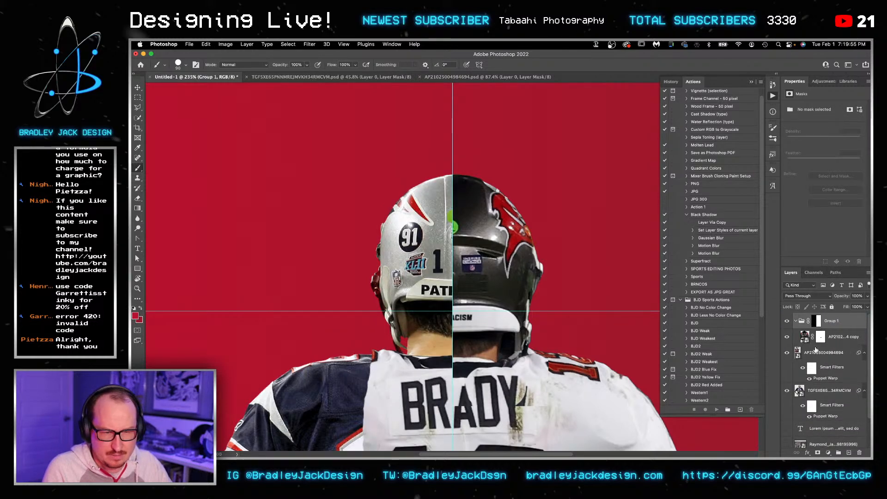
click(811, 352)
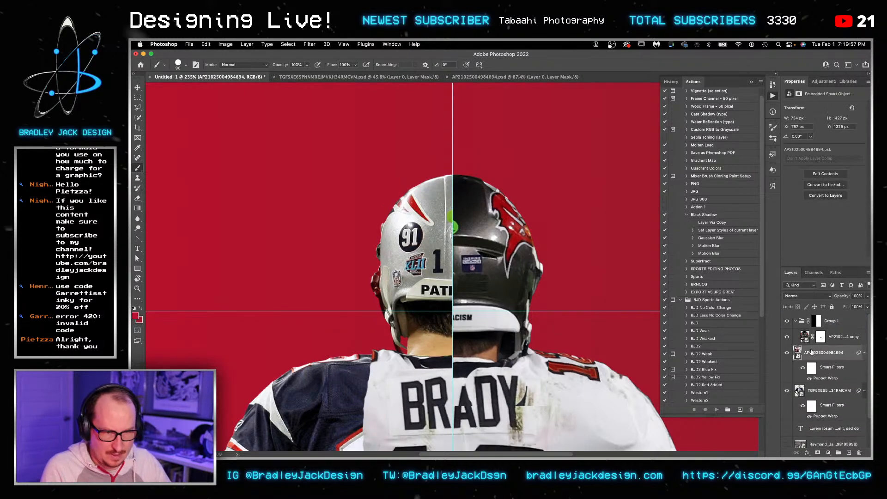
key(super+bracketright)
key(v)
click(814, 322)
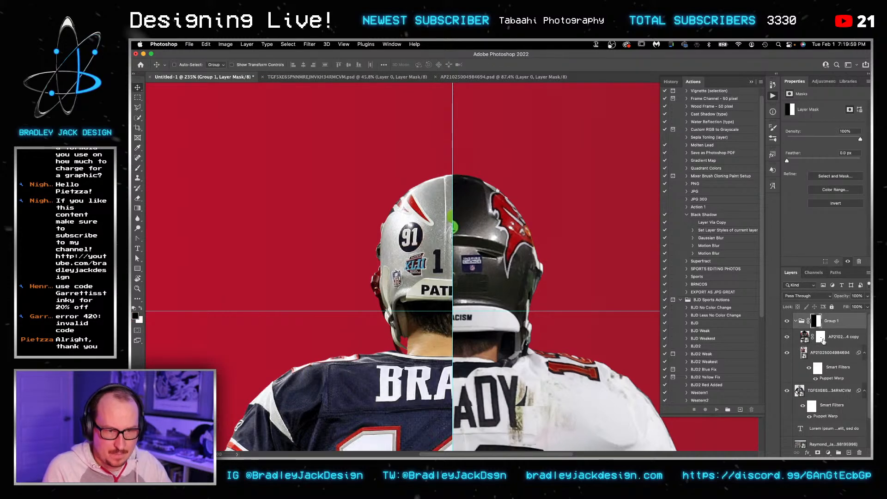
Step: Try raising the Buccaneers helmet slightly above the Patriots helmet
click(821, 338)
key(b)
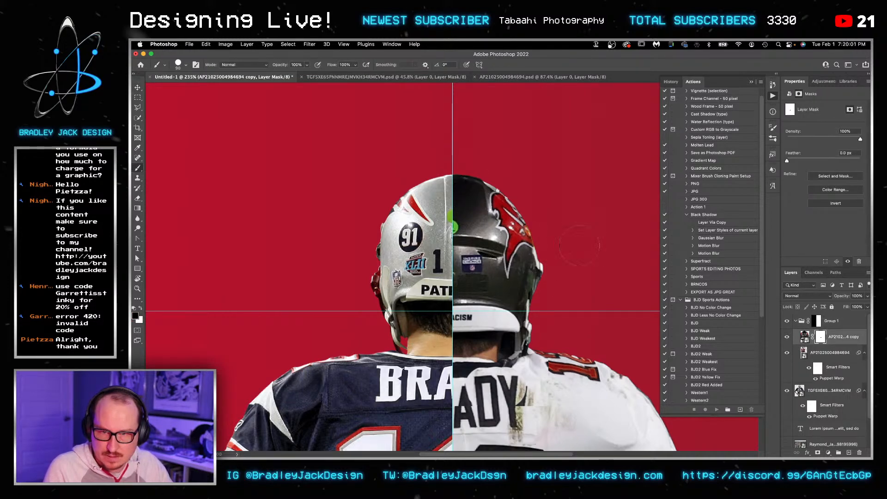
key(v)
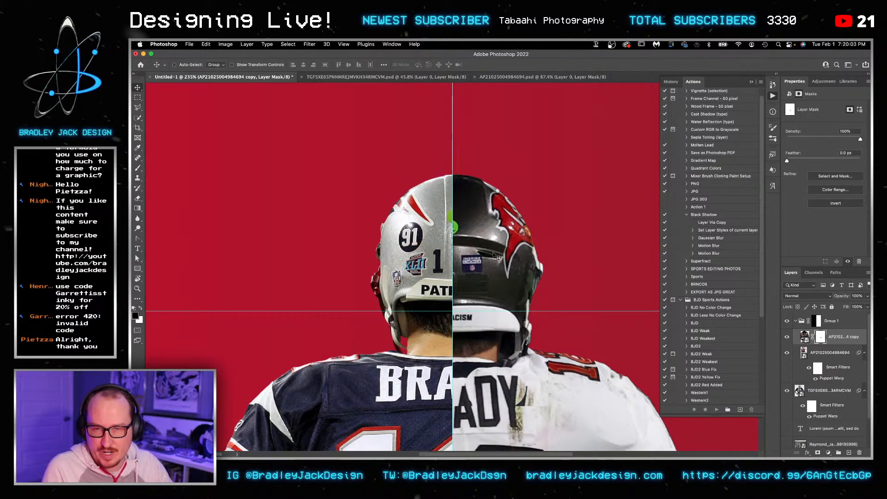
click(805, 337)
drag(513, 278, 517, 268)
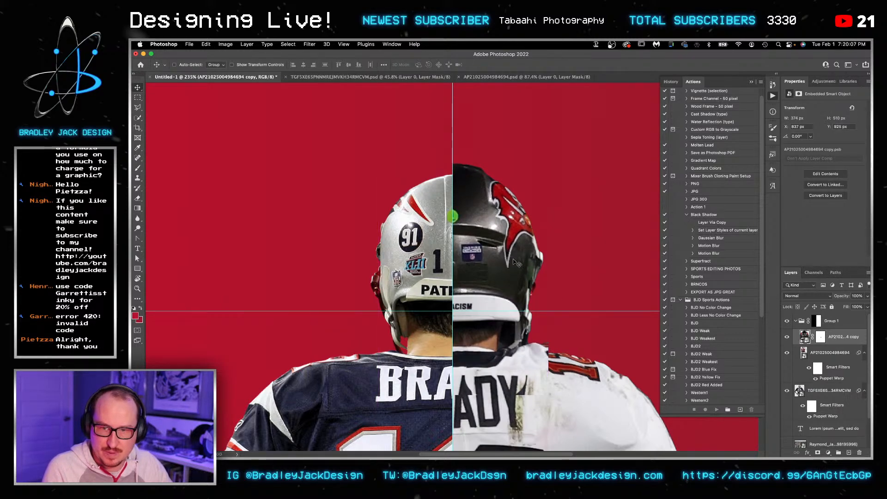
key(ctrl+z)
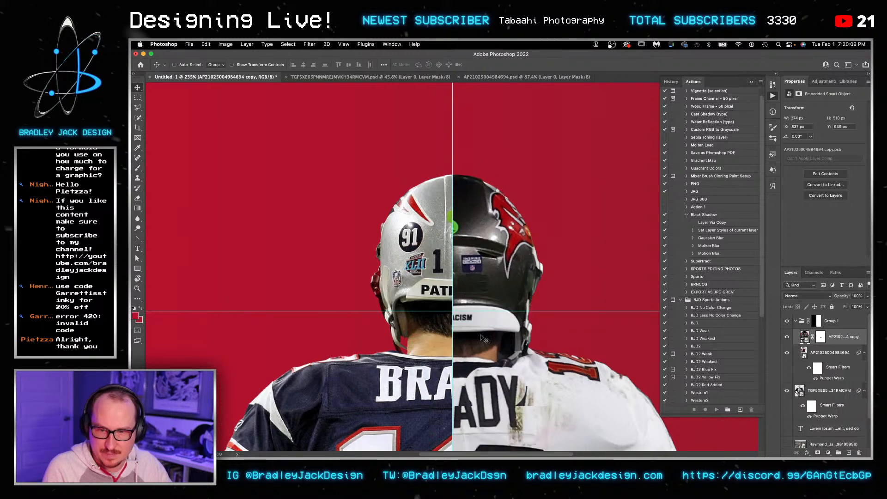
Step: Free transform the Buccaneers helmet, raising it slightly and squashing its height from the top edge to match the Patriots helmet
scroll(492, 350, down, 3)
drag(483, 270, 475, 230)
key(ctrl+t)
drag(457, 72, 457, 98)
drag(457, 106, 456, 106)
scroll(457, 106, up, 3)
scroll(471, 210, down, 3)
key(Return)
Step: Paint white on the helmet layer's mask around the chin strap and collar to bring back the hidden neck area
click(821, 337)
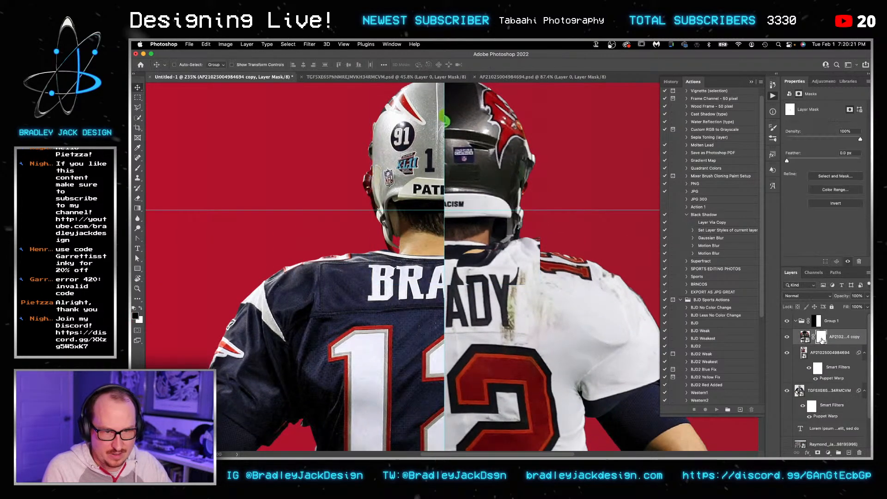
key(b)
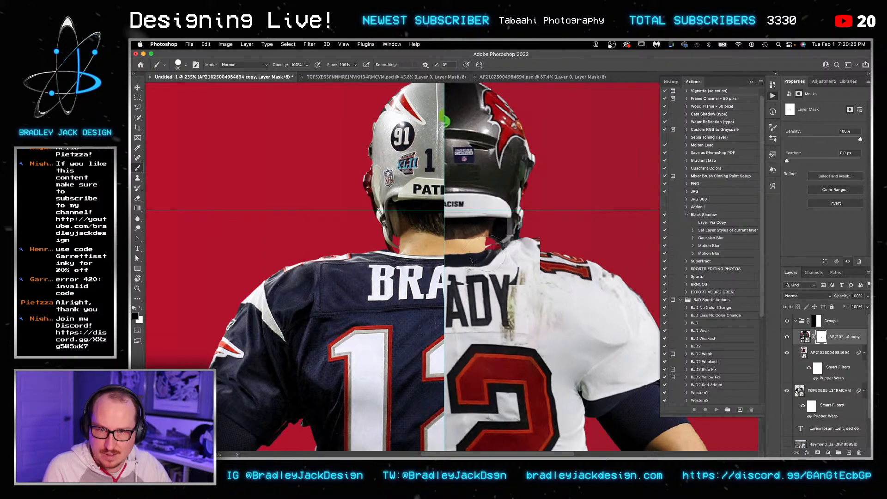
key(x)
mouse_move(504, 243)
mouse_down()
mouse_move(461, 254)
mouse_move(487, 257)
mouse_move(454, 255)
mouse_move(500, 262)
mouse_up()
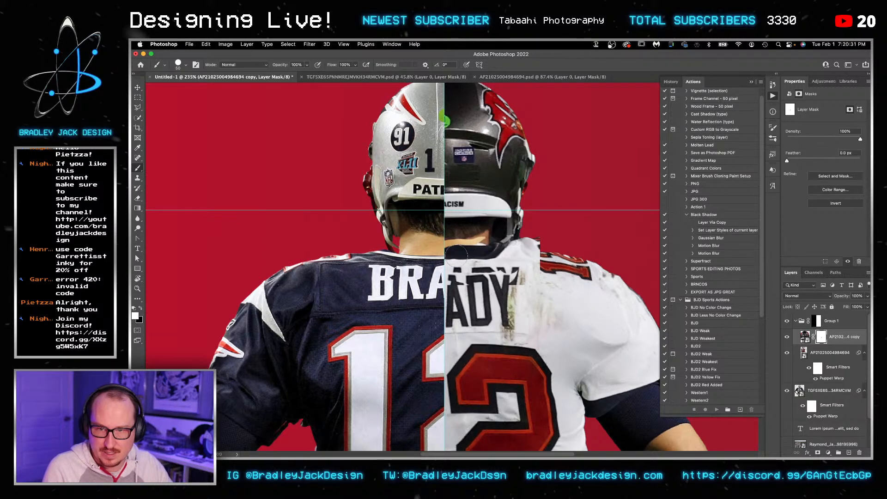
Step: Reopen the Buccaneers jersey's Puppet Warp, pull the number's pin slightly up and right, and apply the warp
click(816, 353)
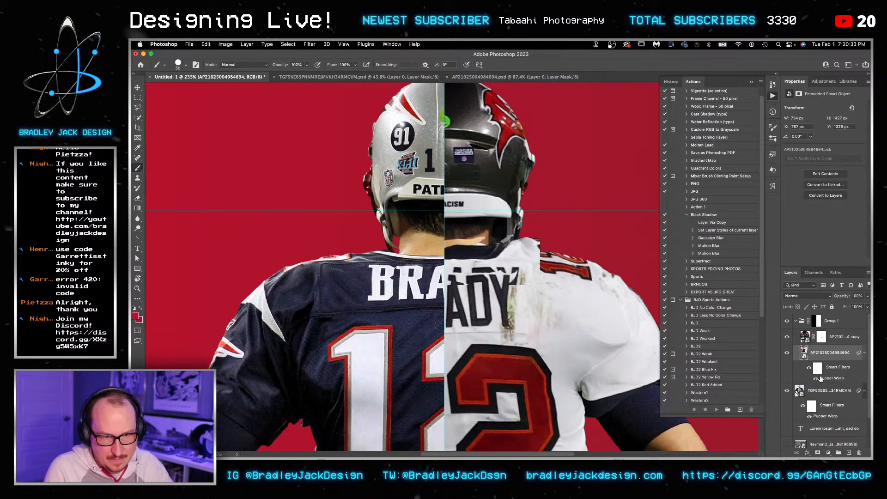
double_click(824, 379)
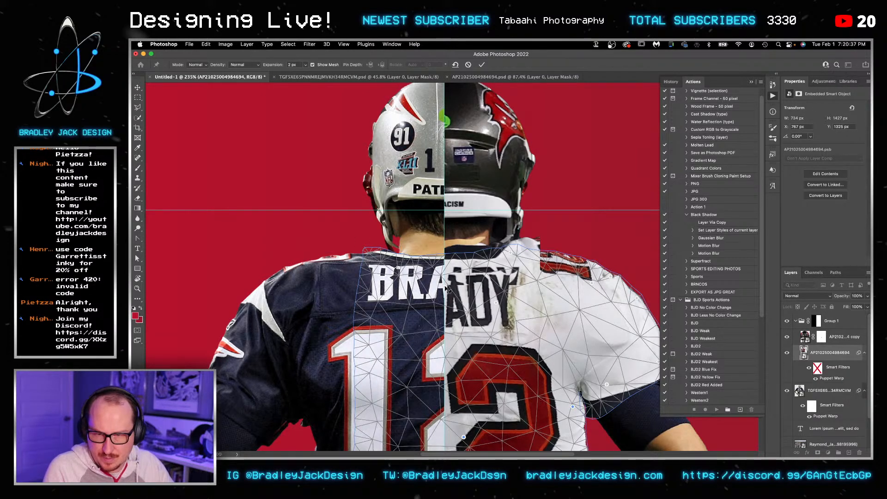
scroll(447, 290, down, 4)
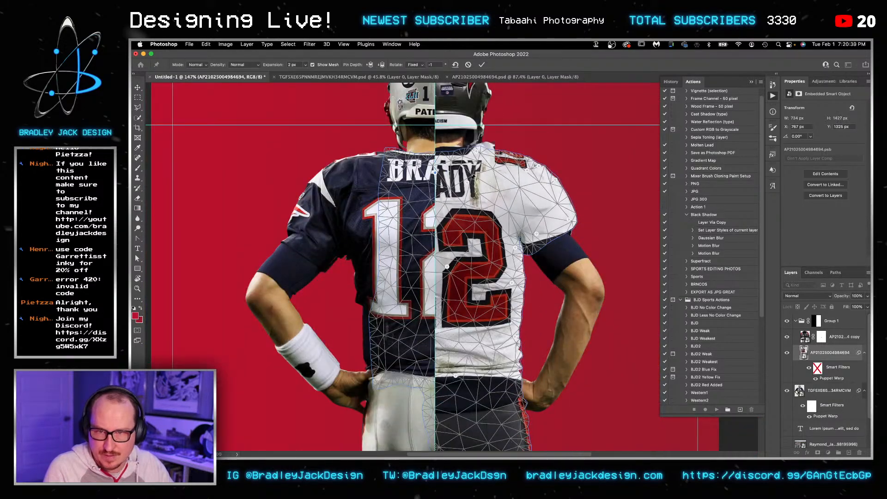
shift+click(467, 183)
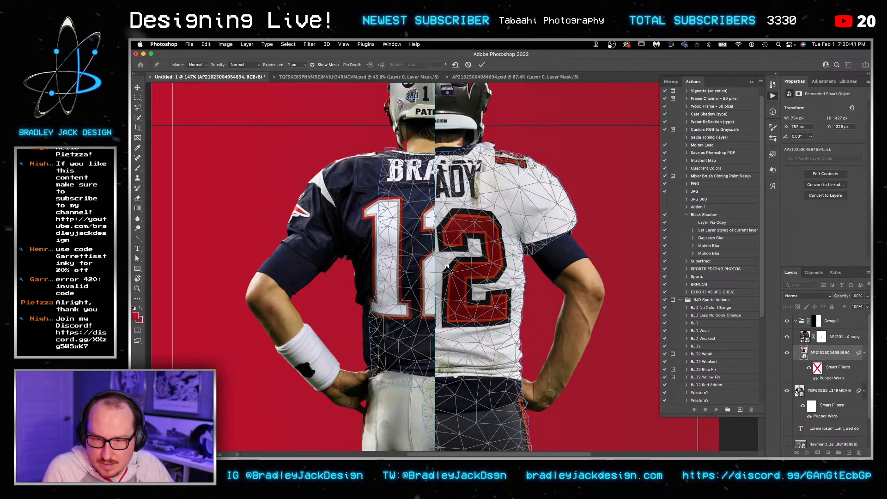
drag(447, 268, 453, 261)
key(Return)
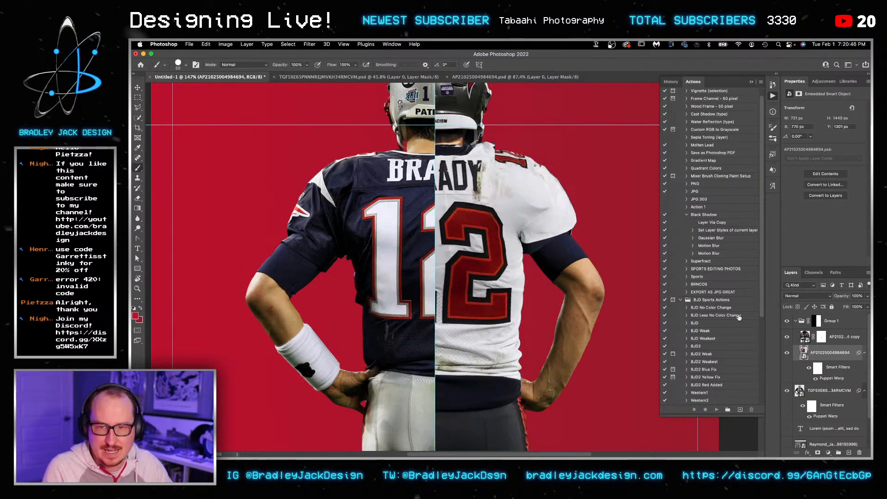
Step: Paint black on the helmet layer's mask to hide its leftover shoulder edge and duplicate lettering over the Buccaneers jersey
click(822, 337)
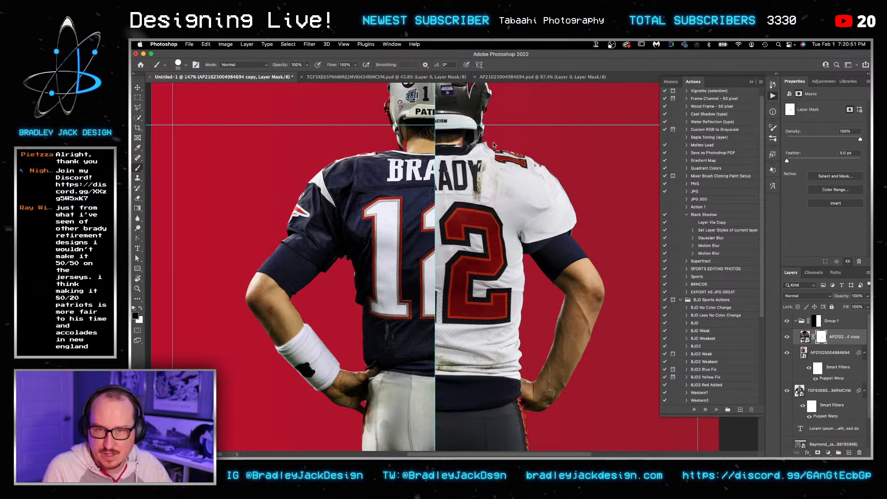
scroll(490, 152, up, 3)
scroll(488, 152, up, 2)
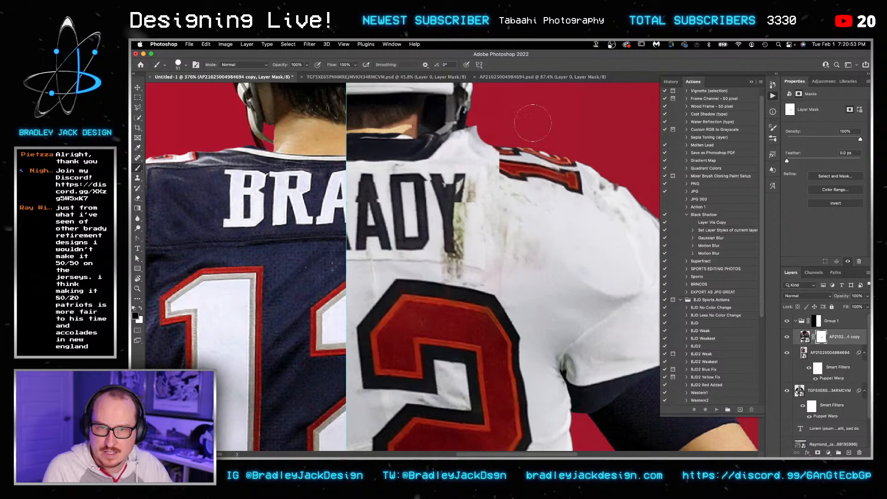
key(alt+bracketleft)
click(820, 357)
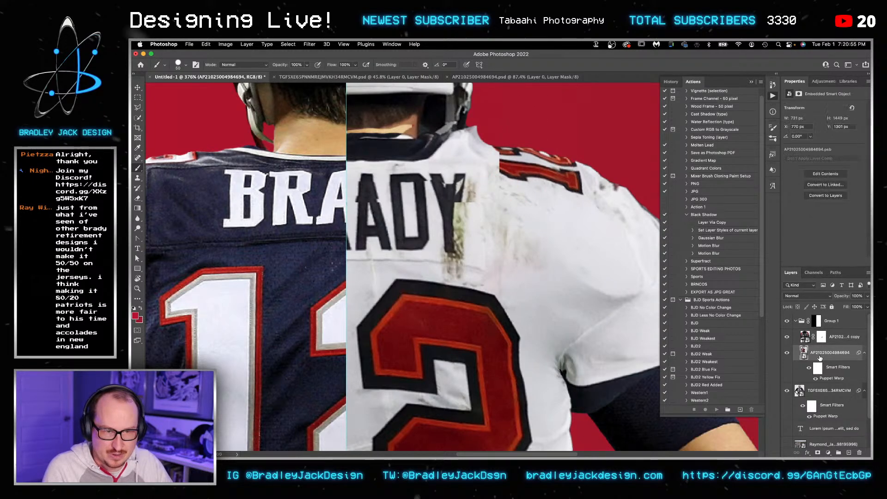
click(819, 339)
drag(489, 195, 490, 184)
mouse_move(497, 153)
mouse_down()
mouse_move(471, 134)
mouse_move(467, 151)
mouse_up()
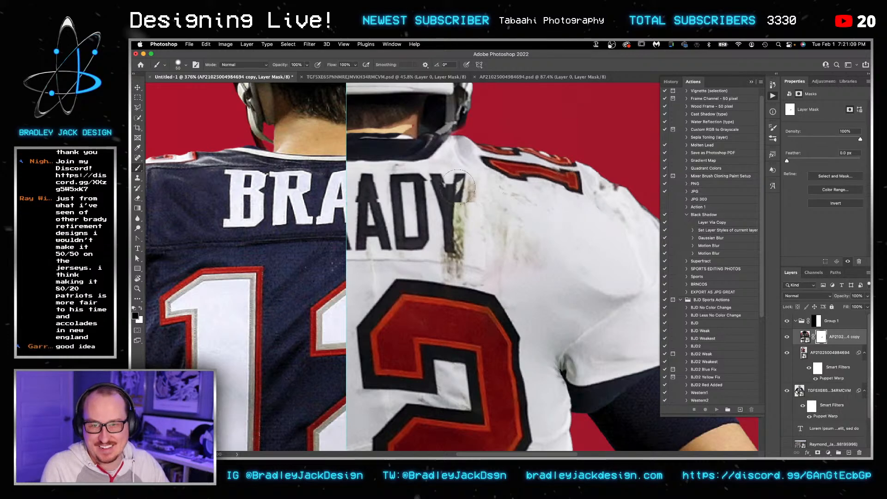
mouse_move(457, 185)
mouse_down()
mouse_move(366, 179)
mouse_move(398, 180)
mouse_move(370, 209)
mouse_move(369, 225)
mouse_move(364, 199)
mouse_move(377, 175)
mouse_move(440, 174)
mouse_move(404, 174)
mouse_move(430, 153)
mouse_move(354, 151)
mouse_up()
Step: Reduce the brush to 25 px and paint white on the helmet layer's mask along the neckline to restore the dark collar
key(bracketleft)
key(bracketleft)
key(bracketleft)
key(bracketleft)
key(bracketleft)
key(x)
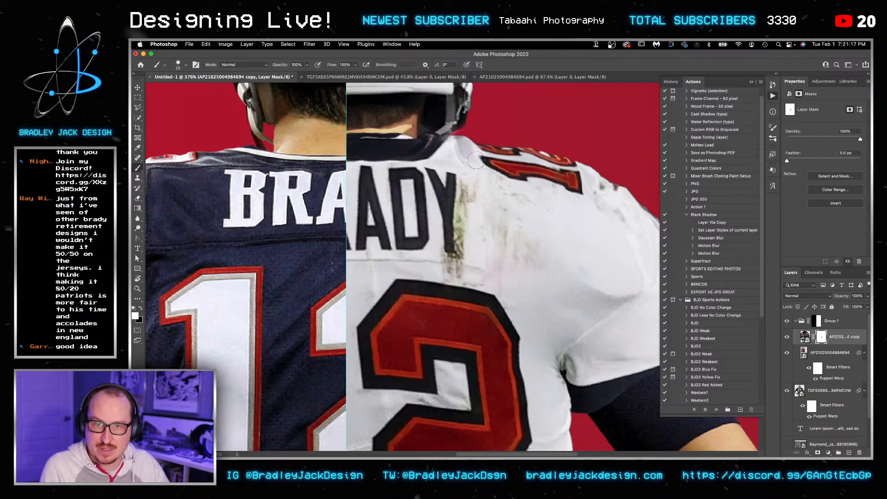
mouse_move(418, 134)
mouse_down()
mouse_move(393, 134)
mouse_move(409, 125)
mouse_move(360, 139)
mouse_up()
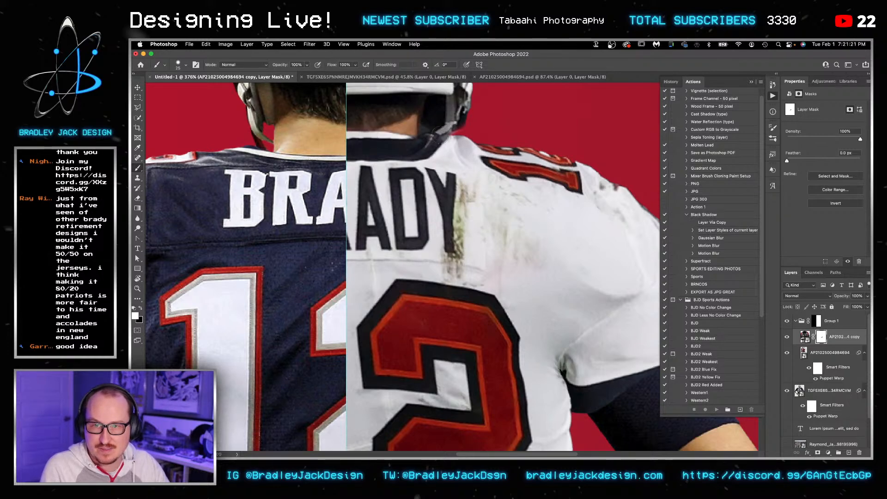
key(x)
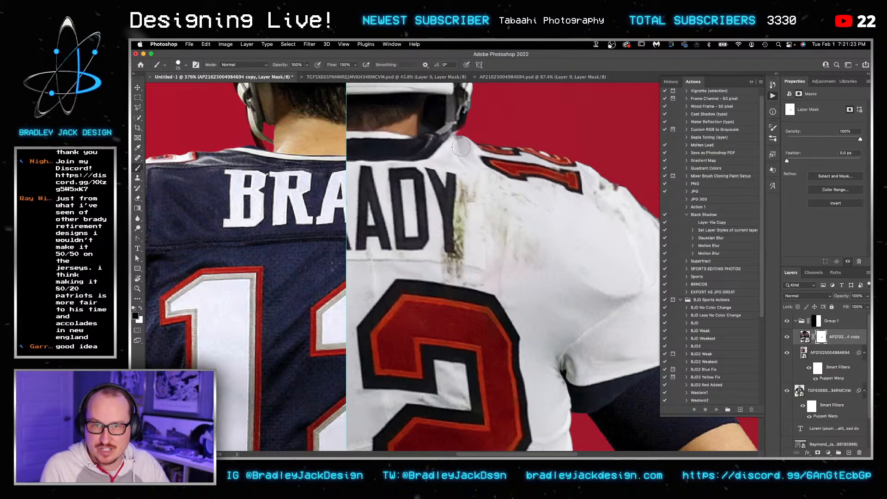
scroll(460, 145, down, 10)
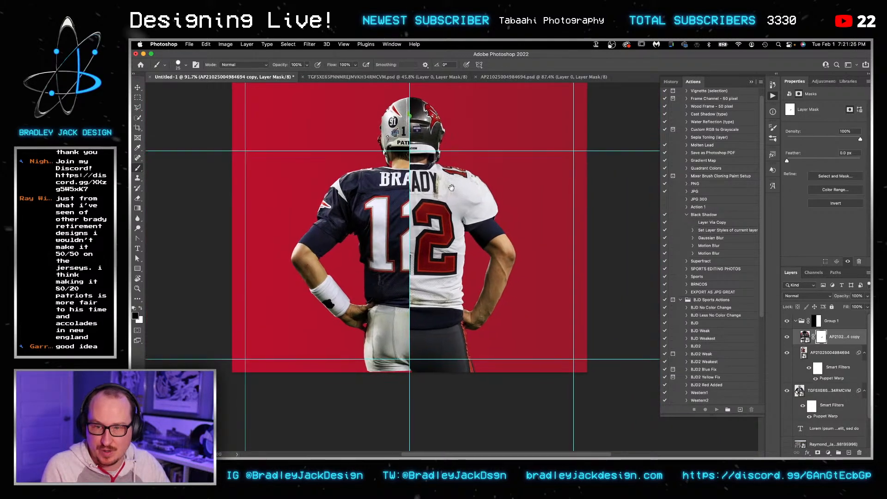
Step: Try shifting Group 1's mask right so the Patriots uniform covers most of the player, and undo the shift
drag(451, 187, 442, 190)
key(v)
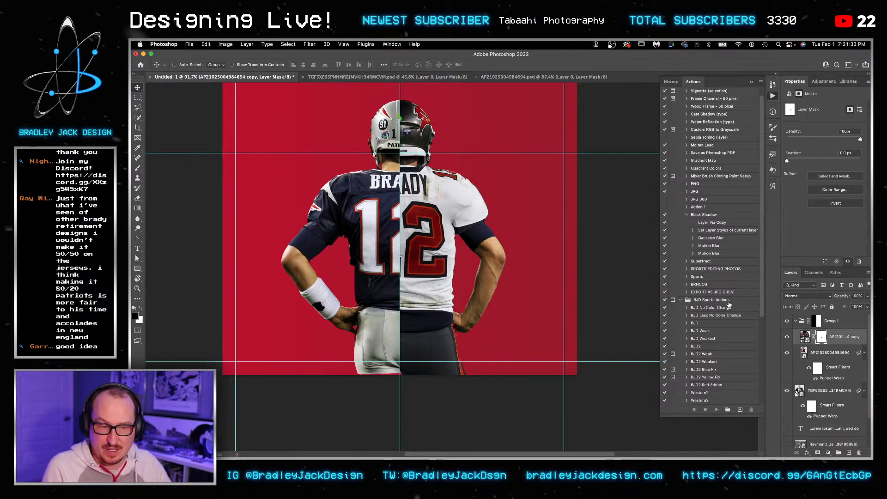
click(816, 320)
key(ctrl+t)
drag(412, 236, 470, 241)
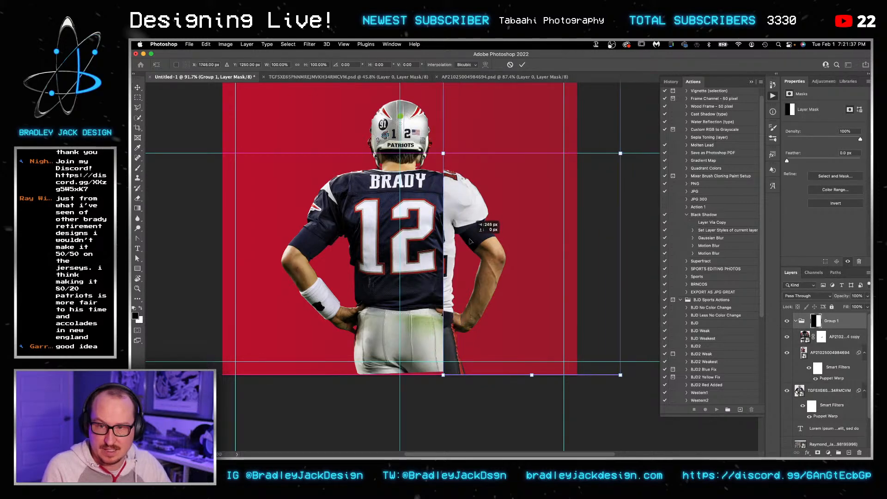
key(shift+Left)
key(shift+Left)
key(Return)
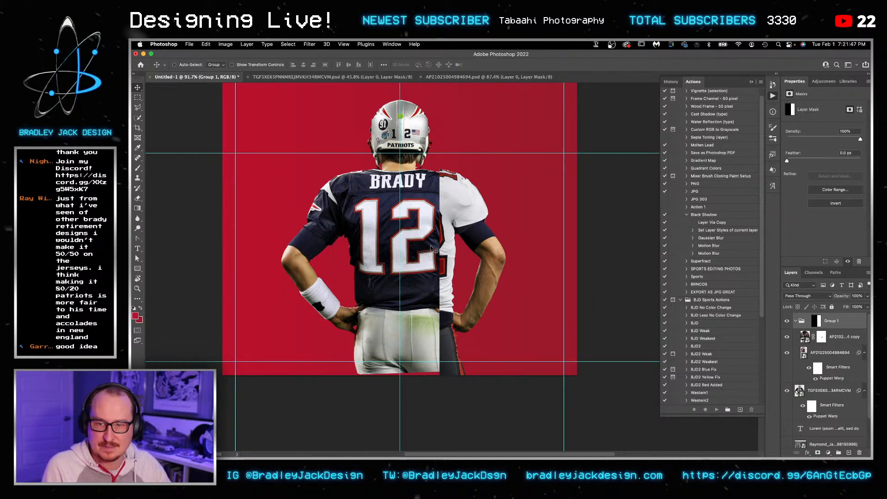
key(super+z)
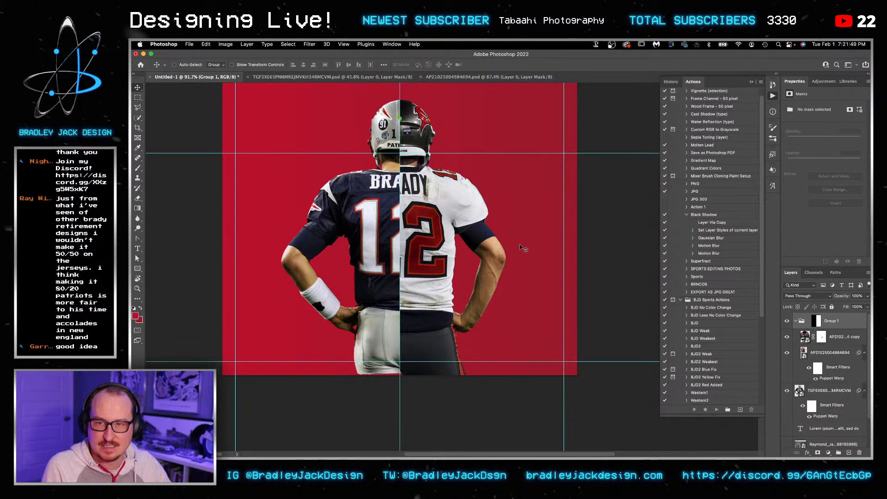
Step: Hide the guides and reopen the Buccaneers jersey's Puppet Warp, pulling the hem slightly down near the centre split before applying the warp
key(super+semicolon)
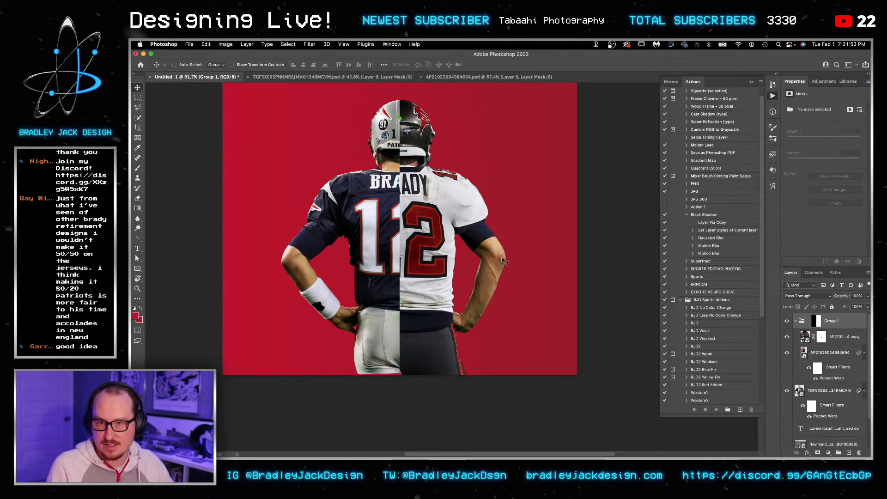
double_click(811, 353)
key(z)
key(super+w)
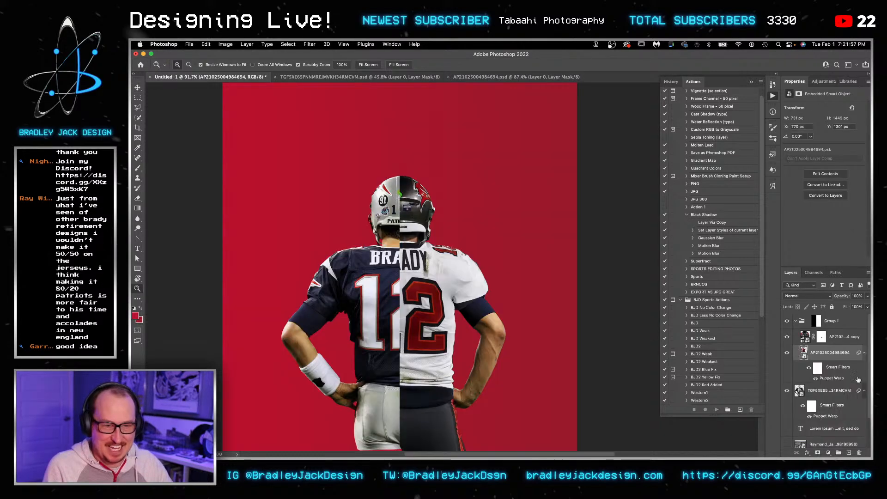
double_click(826, 378)
scroll(405, 249, up, 5)
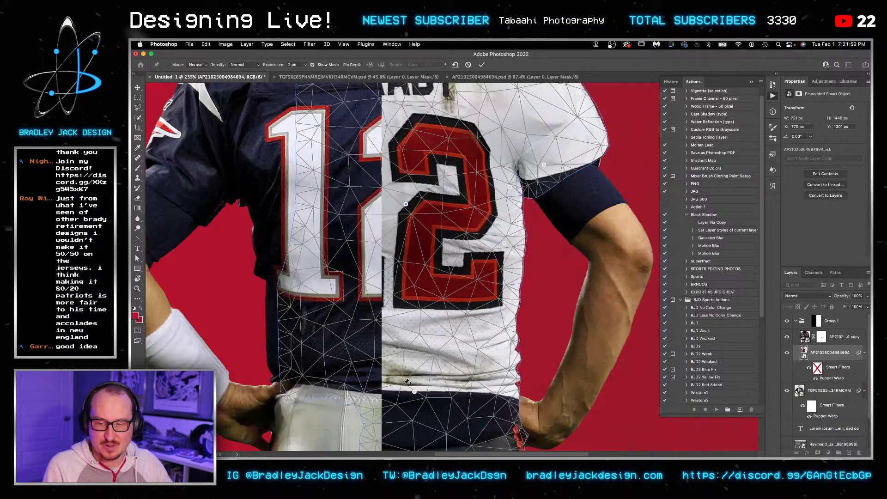
scroll(405, 250, up, 3)
drag(426, 259, 427, 258)
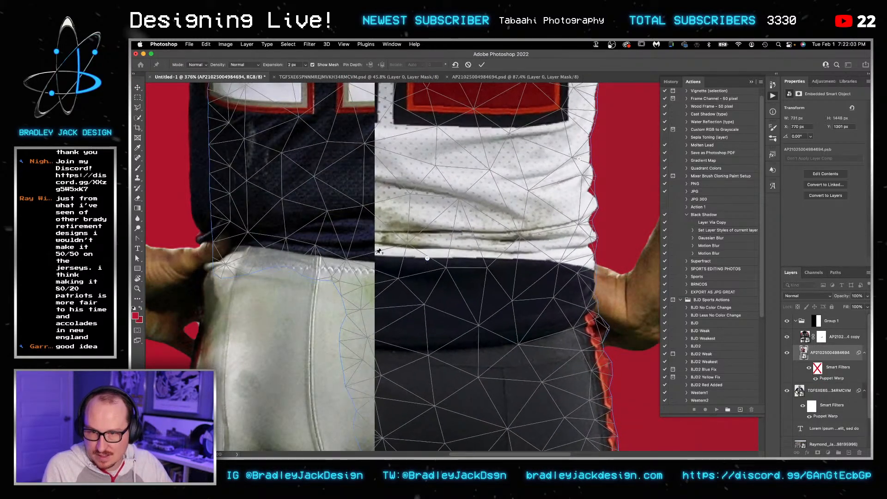
drag(341, 251, 337, 264)
key(Return)
Step: Review the whole poster composition and examine the centre seam up close around the collar and jersey lettering
key(z)
alt+click(507, 219)
alt+click(507, 219)
alt+click(507, 219)
alt+click(507, 220)
key(v)
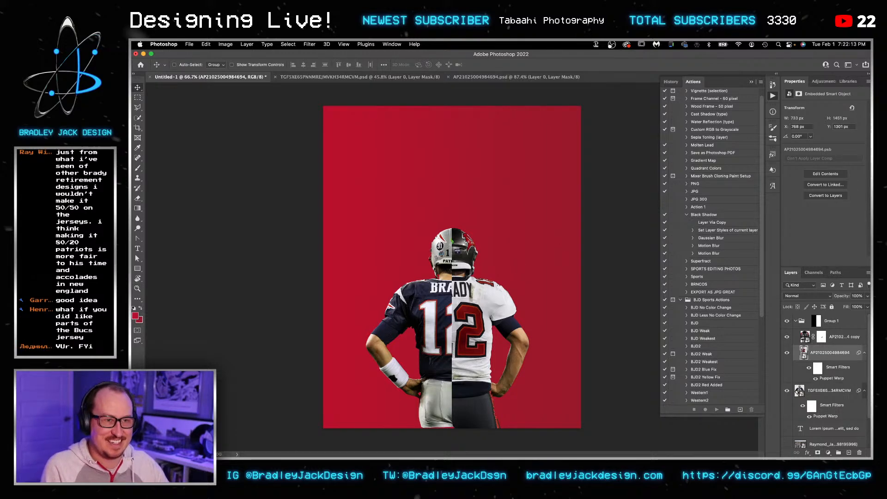
key(super+Tab)
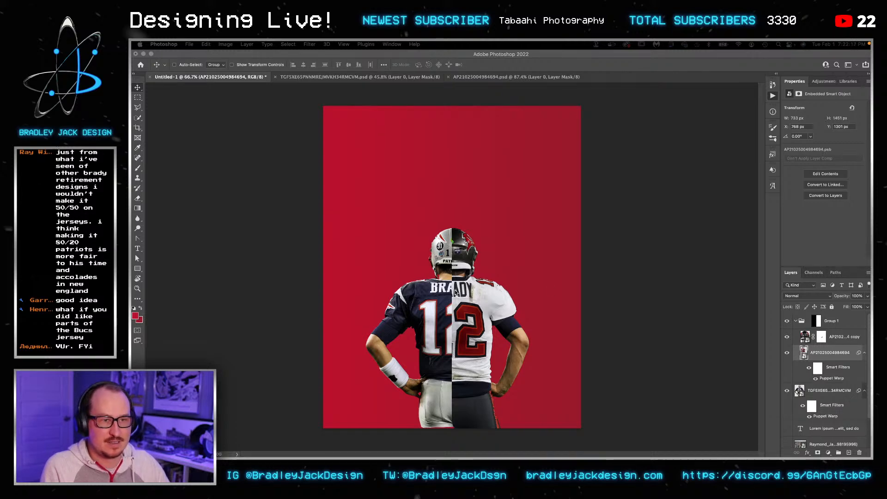
key(super+Tab)
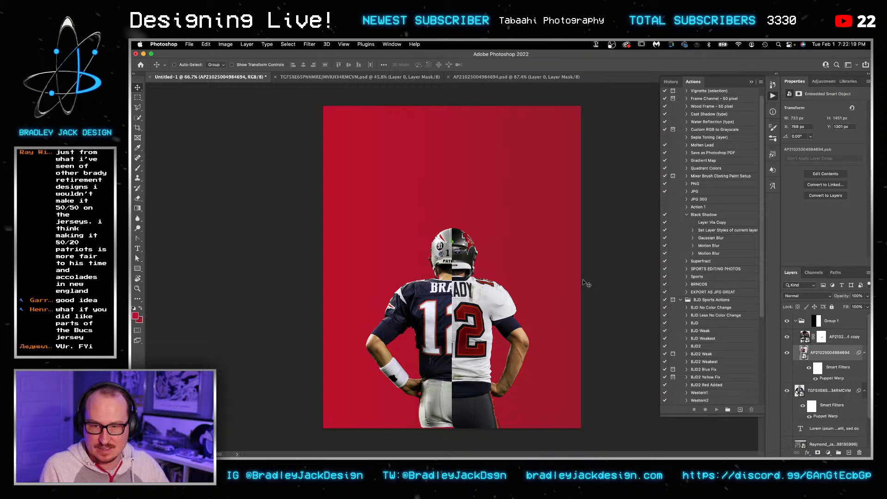
key(z)
drag(467, 289, 473, 287)
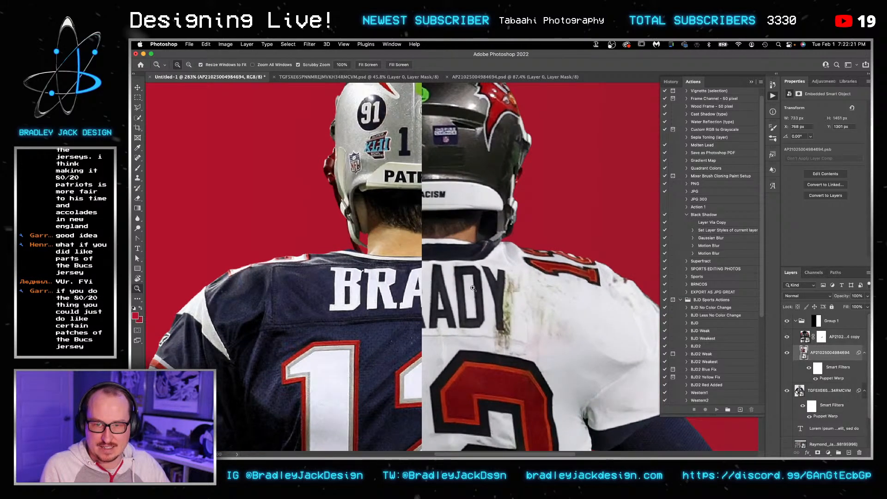
Step: Examine the contents of the Buccaneers jersey smart object and its source cut-out document
key(ctrl+0)
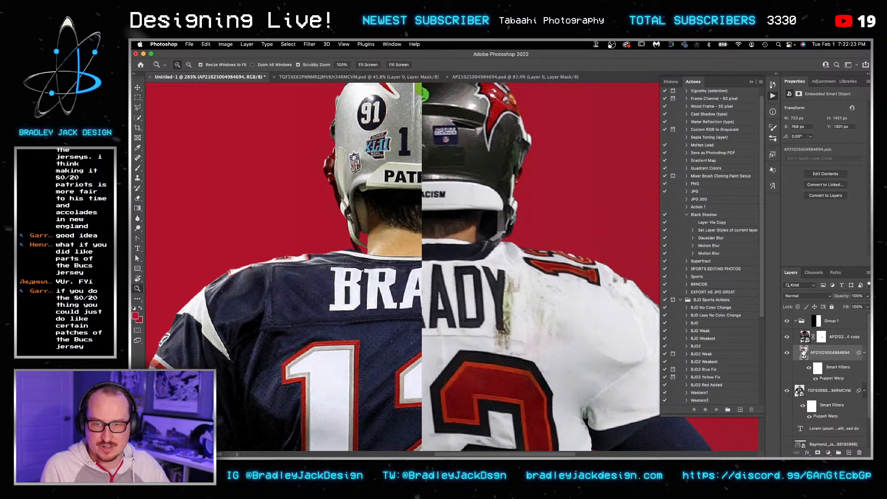
double_click(803, 352)
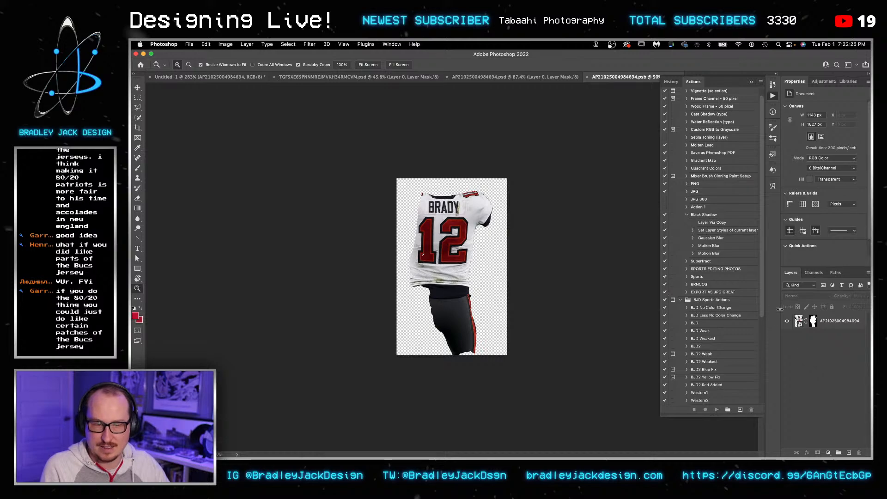
key(ctrl+Tab)
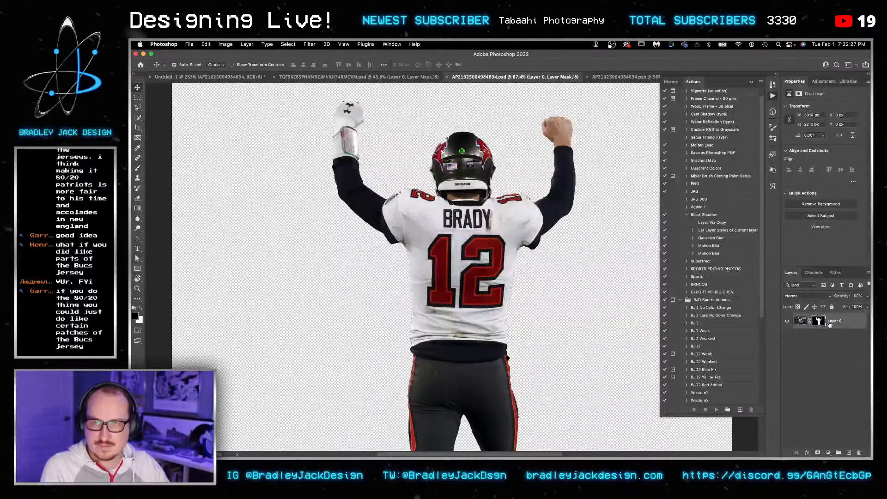
key(v)
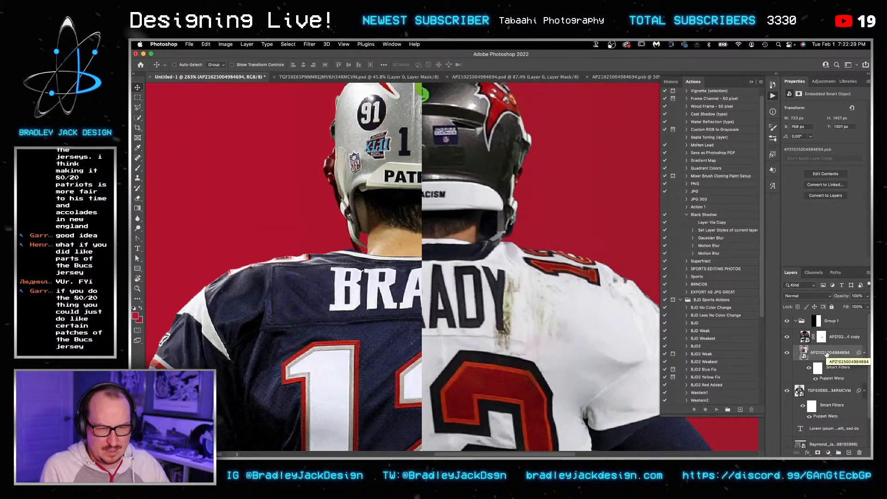
click(834, 338)
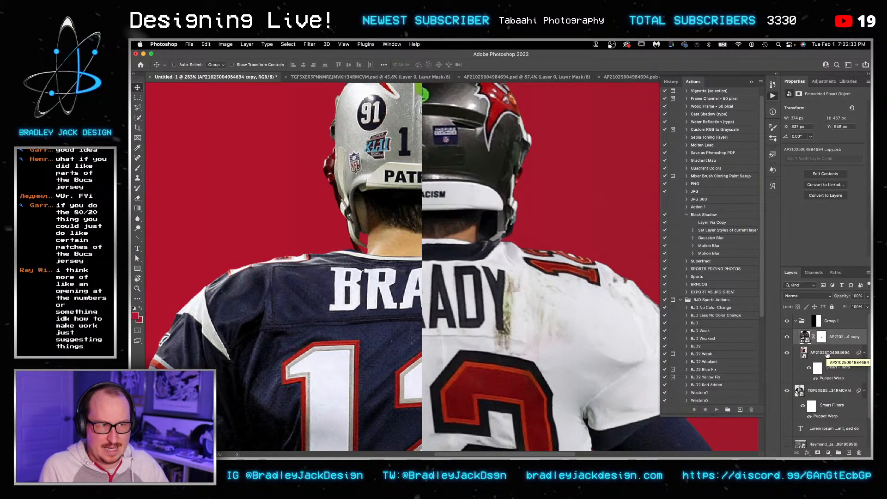
click(824, 354)
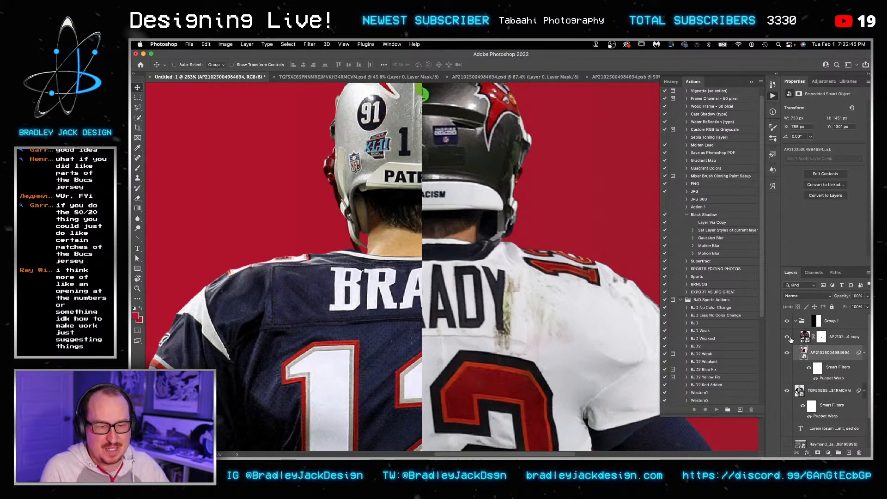
click(806, 340)
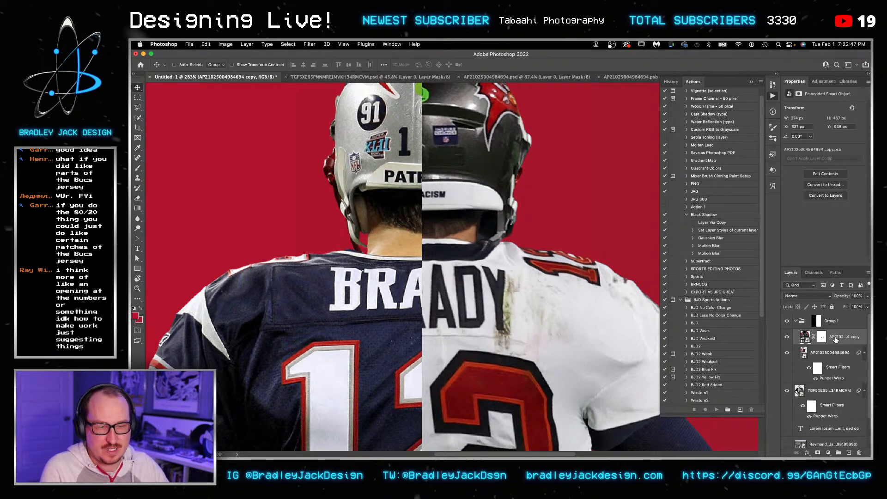
Step: Duplicate the Buccaneers jersey layer, turn off the copy's Puppet Warp, and hide the helmet copy and the original jersey layer
click(822, 355)
key(ctrl+j)
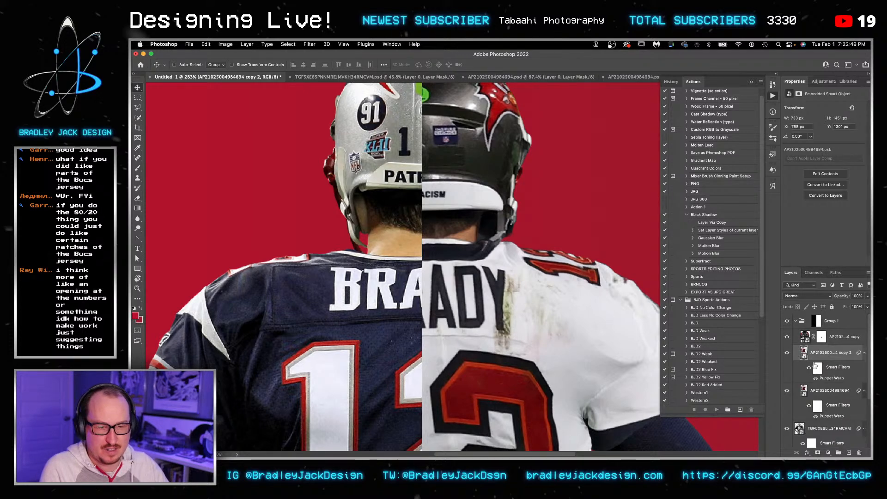
click(789, 338)
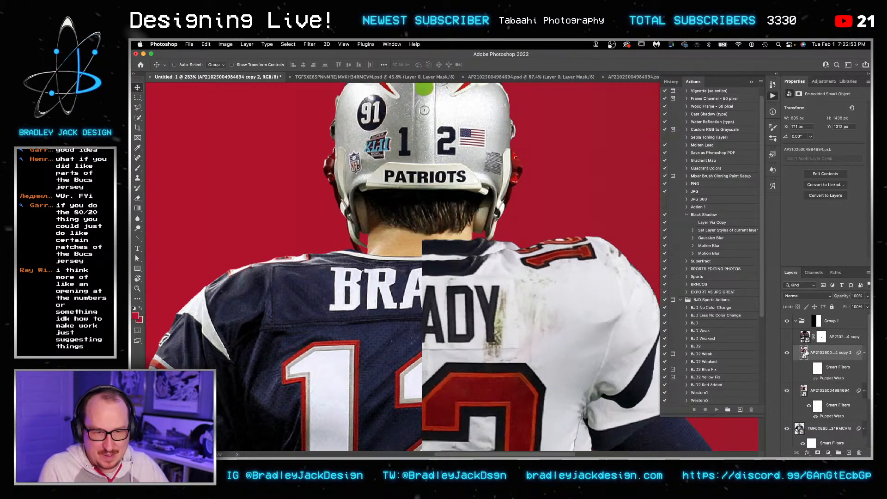
click(787, 391)
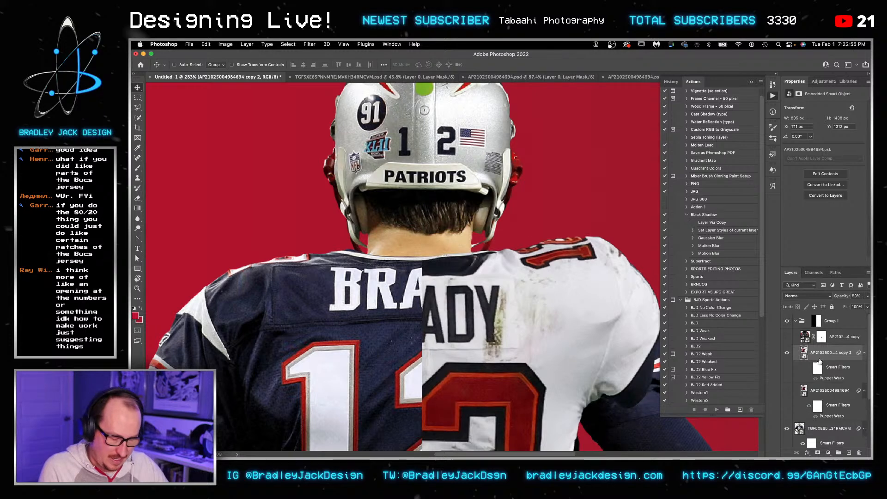
Step: Lower the jersey copy's opacity to 50% and remove the layer mask from Group 1
key(5)
scroll(543, 322, down, 3)
click(815, 324)
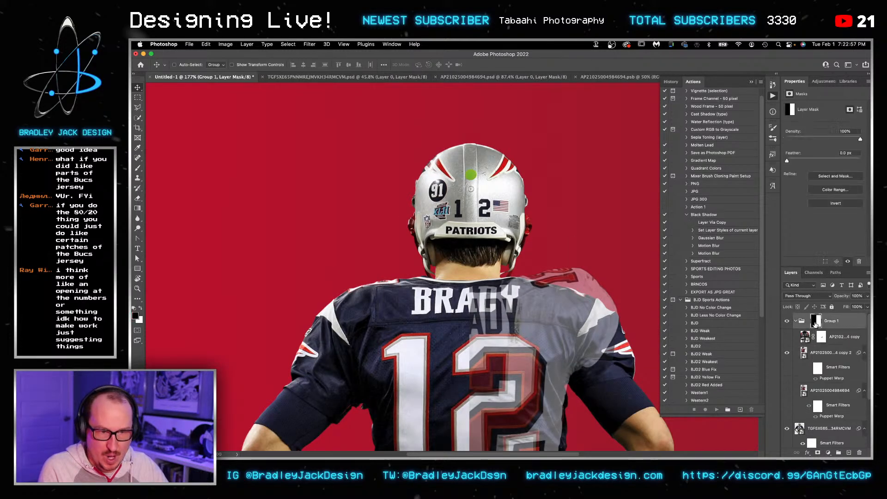
scroll(518, 290, down, 3)
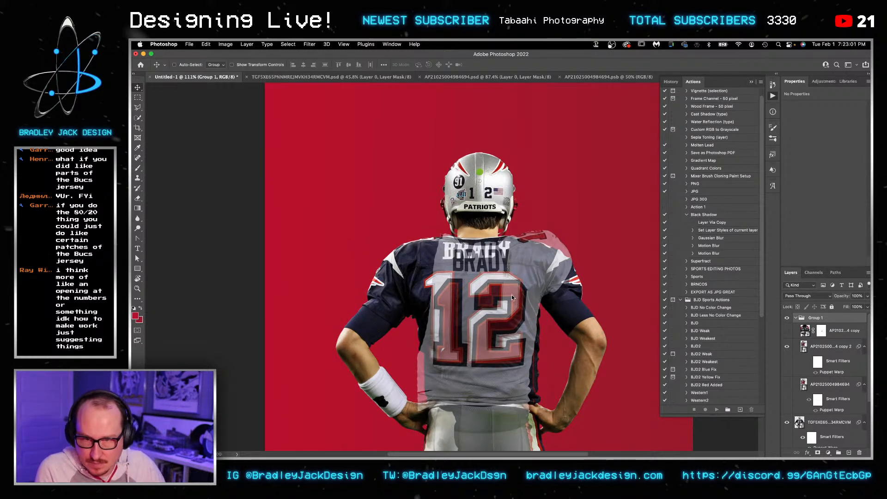
Step: Delete the layer mask inside the jersey copy's smart object and return to the main composition
double_click(804, 347)
right_click(812, 321)
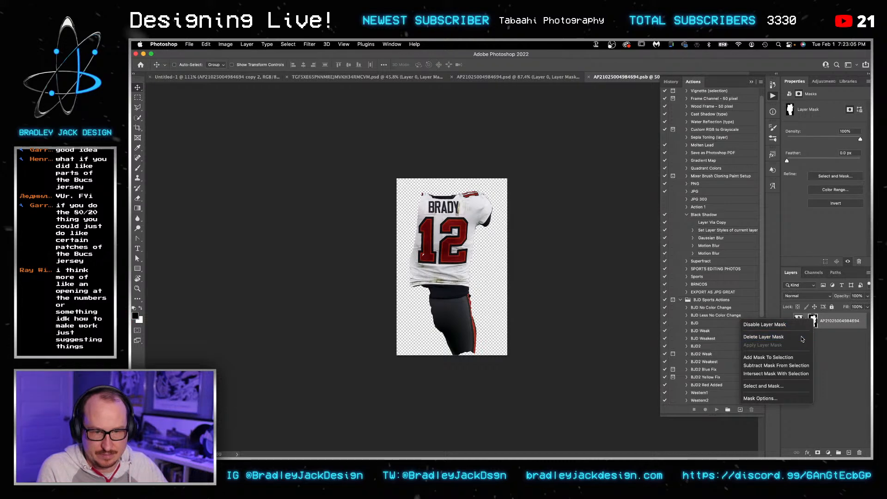
click(804, 337)
key(ctrl+Tab)
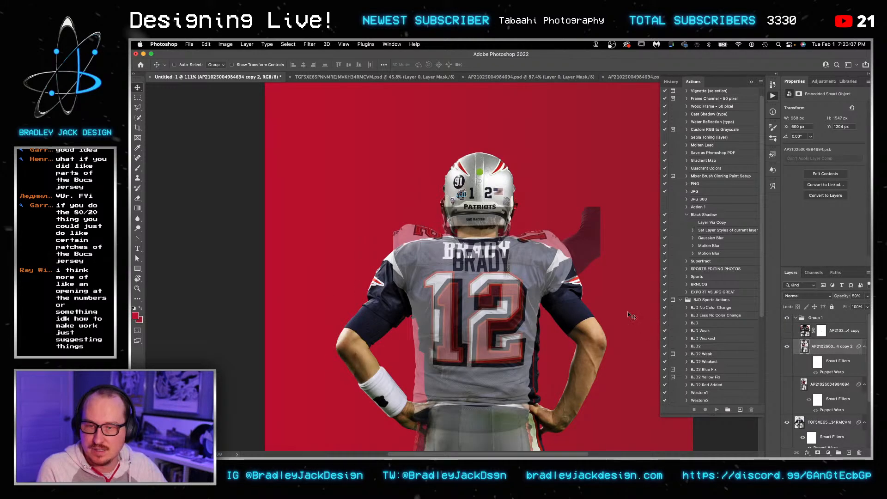
Step: Restore the jersey copy to 100% opacity and paint only its name and number area visible through a black layer mask
key(0)
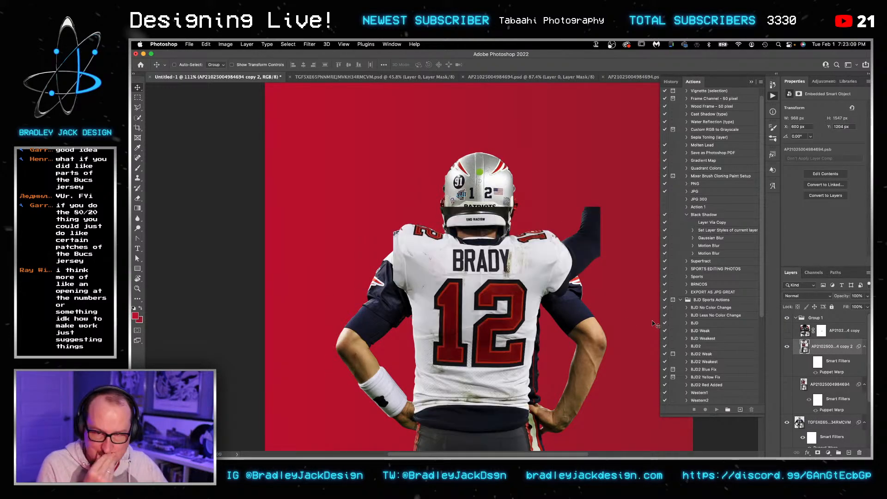
alt+click(818, 453)
key(b)
key(bracketright)
key(bracketright)
key(bracketright)
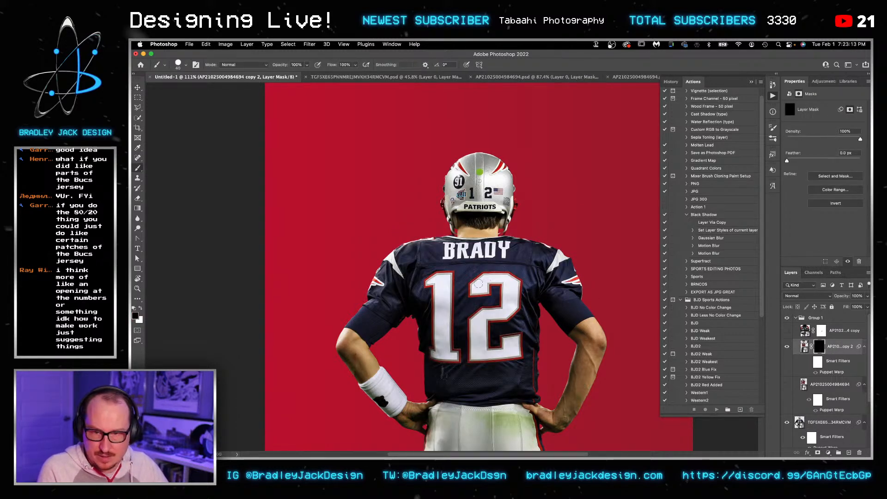
key(x)
mouse_move(455, 283)
mouse_down()
mouse_move(490, 284)
mouse_move(439, 277)
mouse_move(513, 253)
mouse_move(497, 288)
mouse_move(472, 282)
mouse_move(424, 301)
mouse_move(456, 303)
mouse_move(476, 320)
mouse_move(447, 348)
mouse_move(451, 362)
mouse_move(448, 337)
mouse_move(447, 374)
mouse_move(483, 318)
mouse_move(484, 349)
mouse_move(502, 333)
mouse_move(499, 341)
mouse_move(501, 271)
mouse_move(513, 285)
mouse_move(513, 354)
mouse_move(482, 366)
mouse_move(509, 346)
mouse_move(523, 351)
mouse_move(516, 294)
mouse_up()
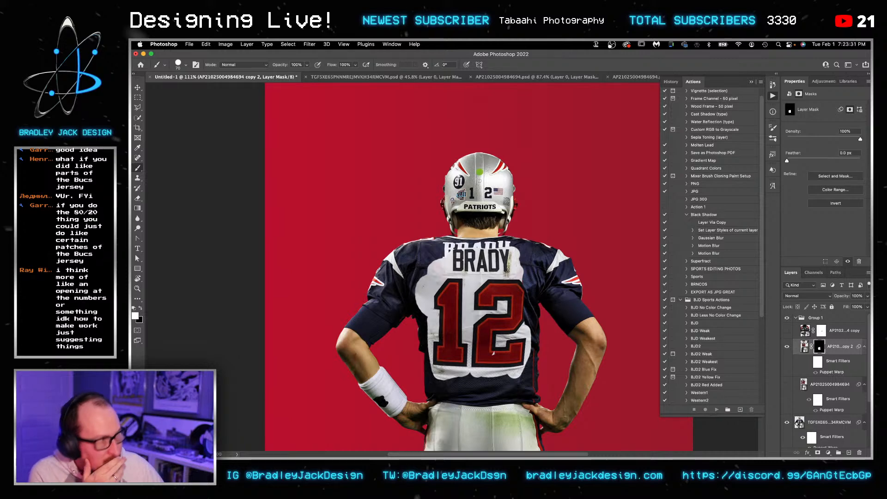
Step: Place the torn blue denim stock image into the composition, directly above the Buccaneers jersey copy
key(super+Tab)
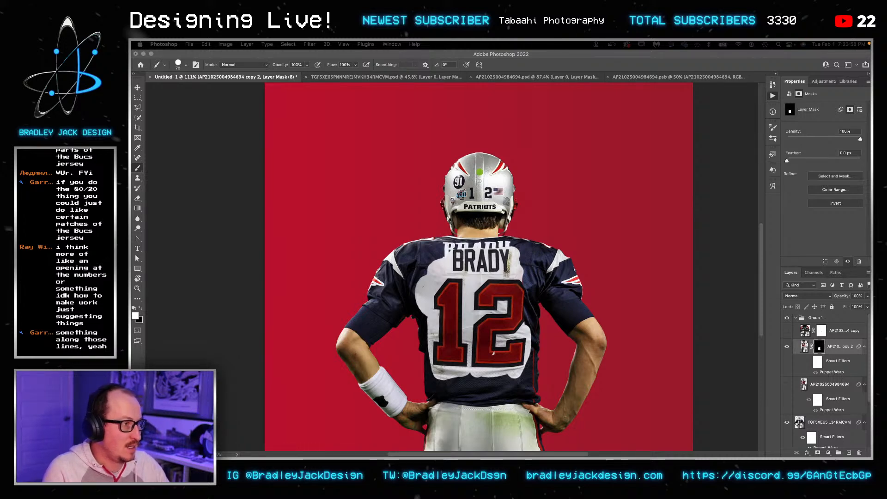
drag(551, 282, 440, 275)
key(Return)
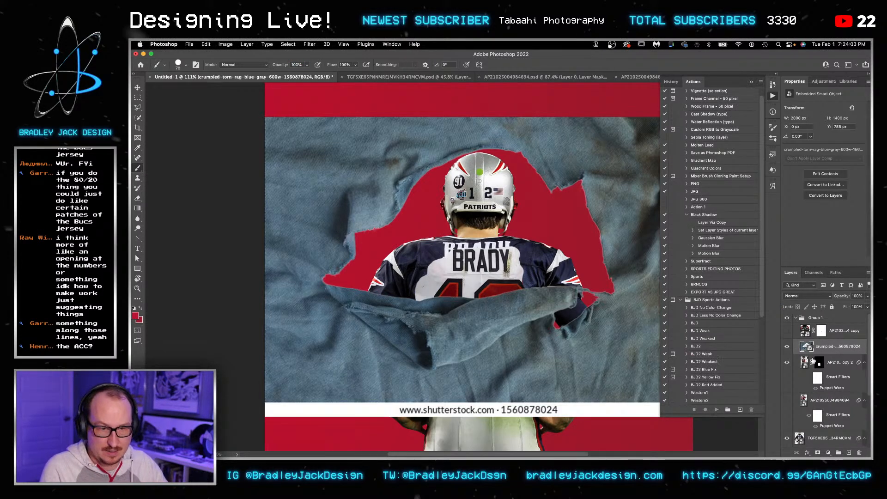
Step: Mask out the white watermark strip below the torn denim and convert the masked layer to a smart object
key(m)
drag(266, 117, 734, 396)
click(817, 452)
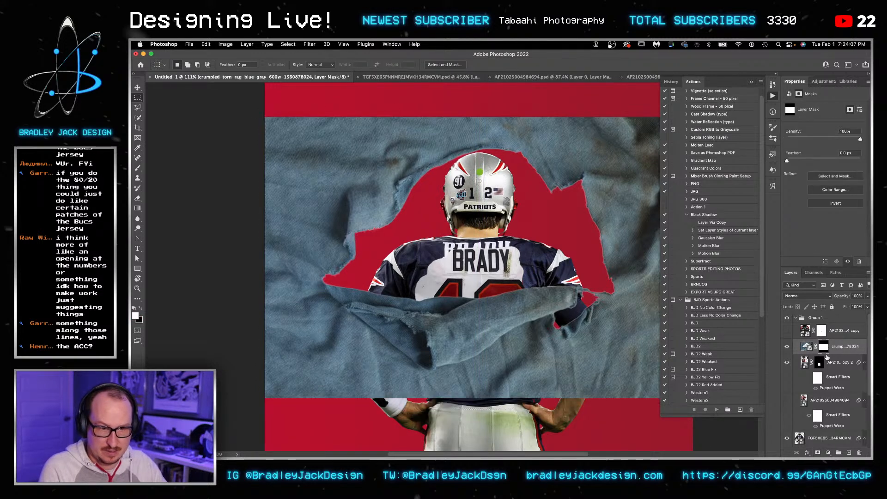
right_click(839, 349)
key(Escape)
click(806, 345)
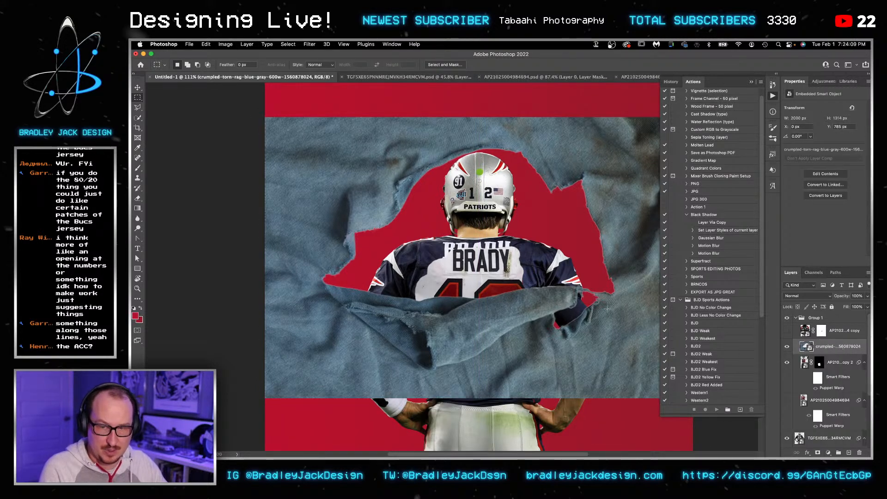
Step: Scale the torn denim to about 616 by 684 px and position it over the back of the player's jersey
key(super+t)
drag(265, 256, 352, 258)
drag(519, 255, 519, 308)
drag(607, 181, 527, 219)
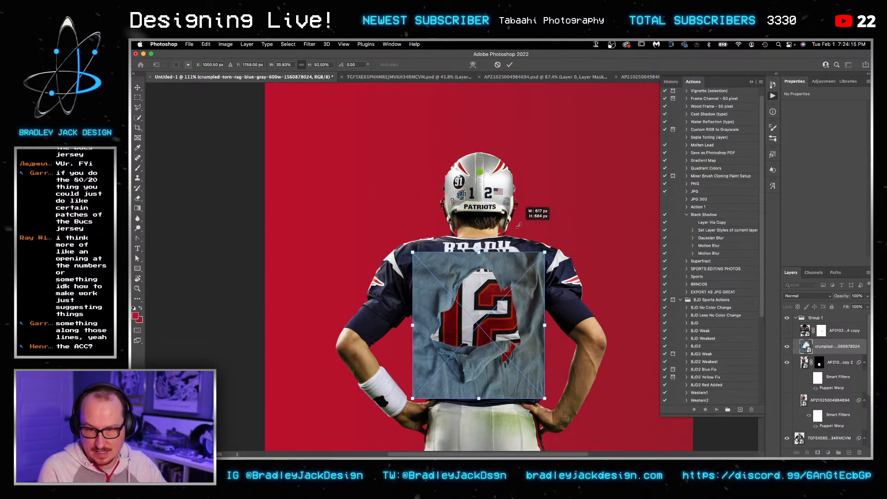
drag(524, 285, 524, 265)
key(Return)
key(Down)
key(Down)
key(Down)
key(Down)
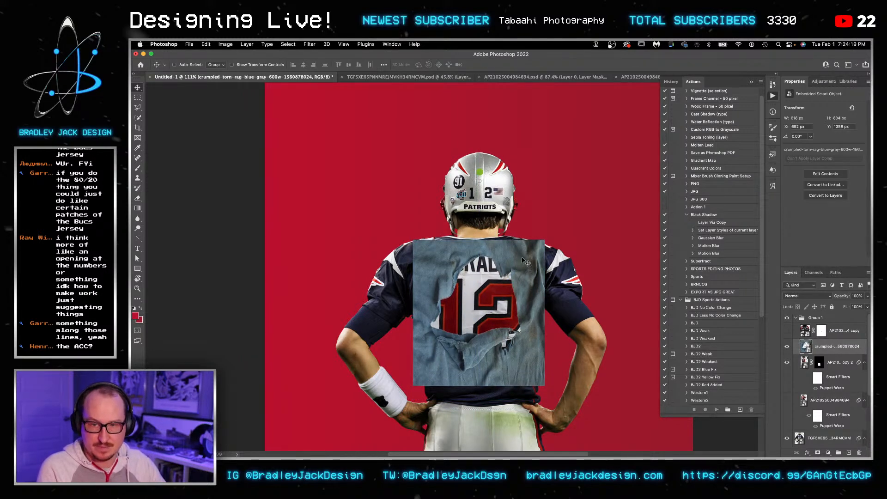
Step: Replace the Buccaneers jersey copy's mask with one made from the denim's outline, and invert that mask
ctrl+click(805, 347)
right_click(819, 362)
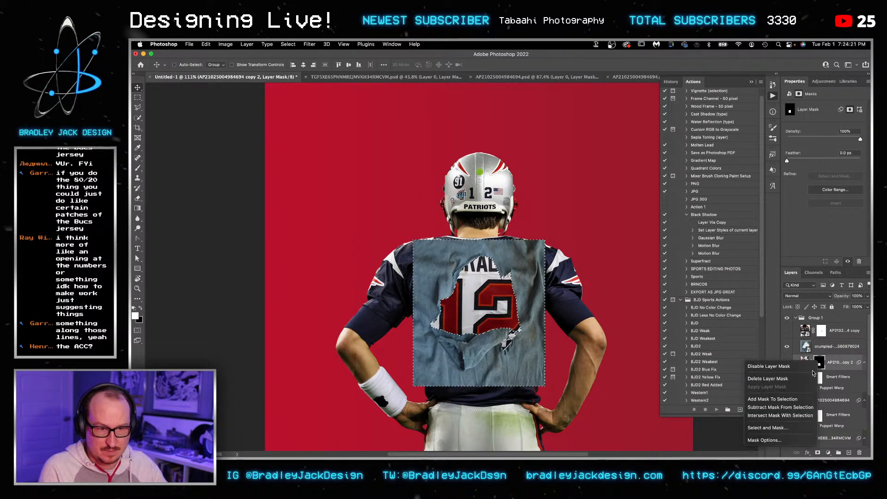
click(818, 452)
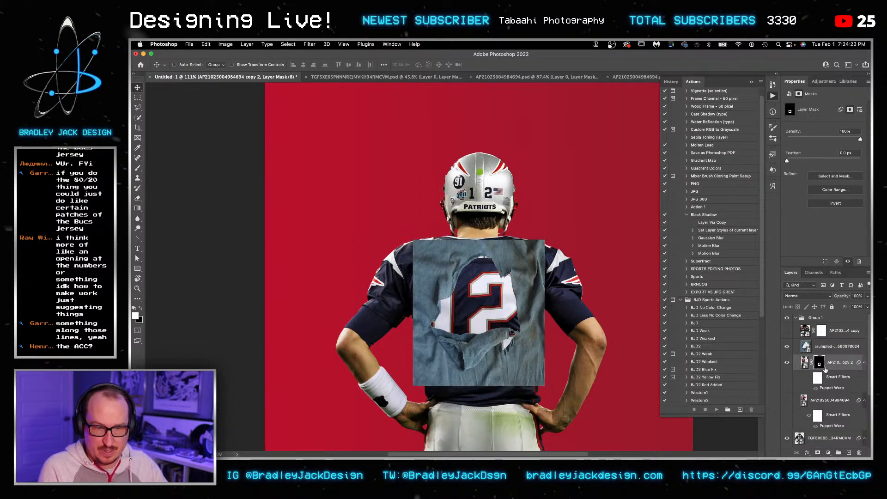
key(ctrl+i)
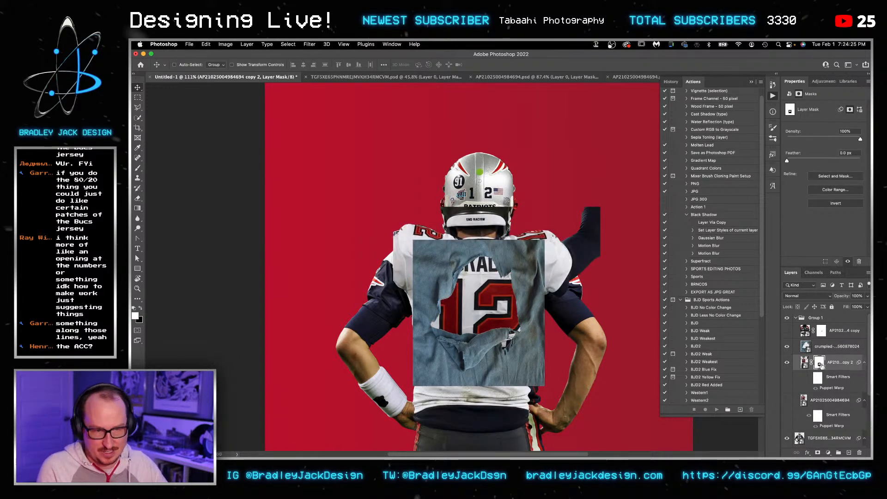
Step: Paint black on the jersey copy's mask to hide everything of it outside the torn denim patch
key(b)
key(x)
mouse_move(551, 251)
mouse_down()
mouse_move(561, 282)
mouse_move(596, 218)
mouse_move(461, 230)
mouse_move(499, 212)
mouse_up()
mouse_move(402, 277)
mouse_down()
mouse_move(404, 239)
mouse_move(398, 323)
mouse_move(462, 406)
mouse_move(420, 439)
mouse_move(552, 448)
mouse_up()
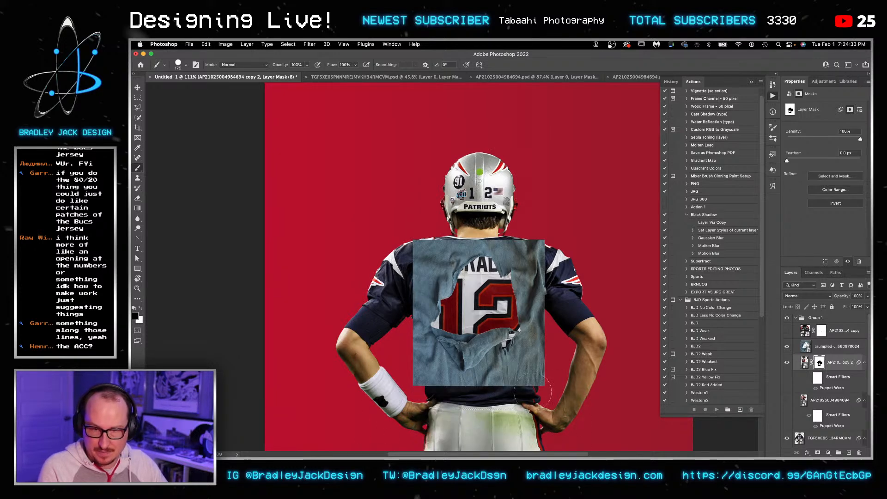
scroll(508, 416, down, 3)
drag(404, 434, 550, 418)
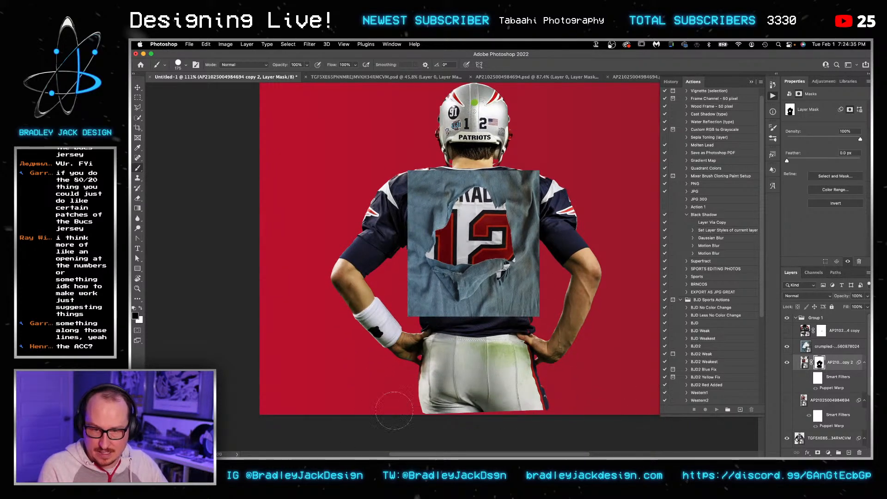
Step: Try to nudge the torn denim, the Buccaneers jersey copy and the Patriots player layer down together
key(v)
super+click(834, 362)
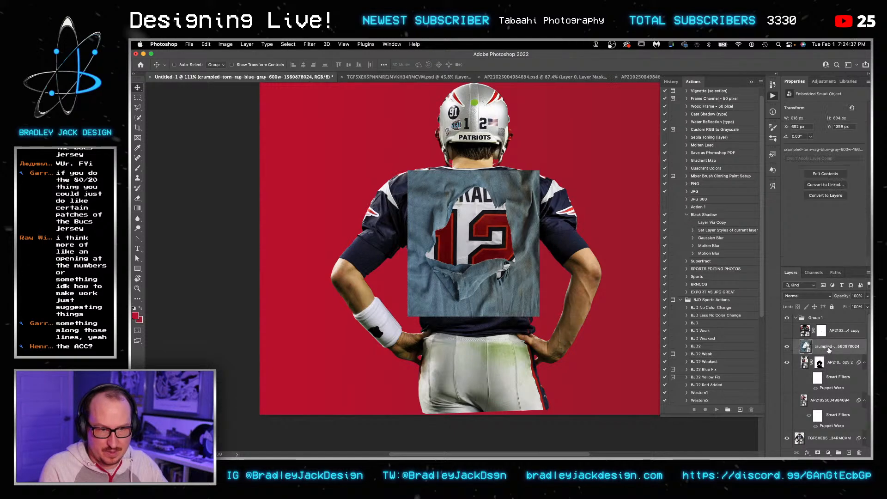
scroll(824, 406, down, 1)
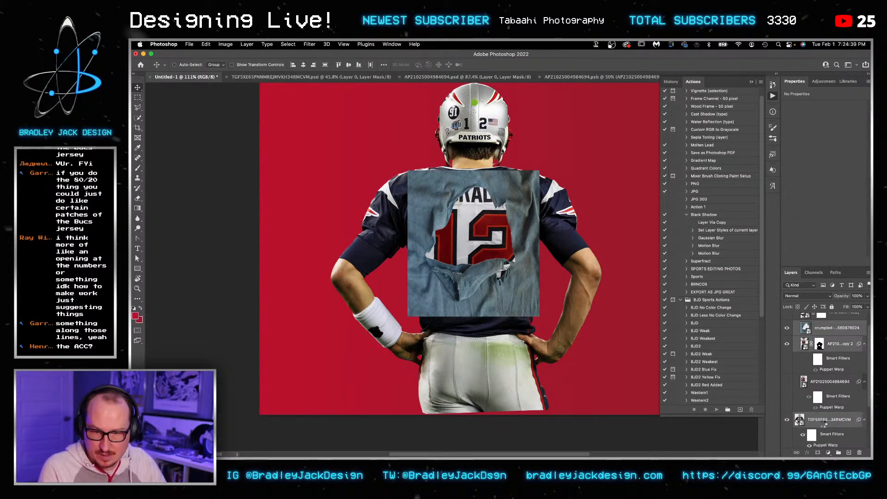
key(shift+Down)
key(shift+Down)
key(shift+Down)
key(shift+Down)
key(shift+Down)
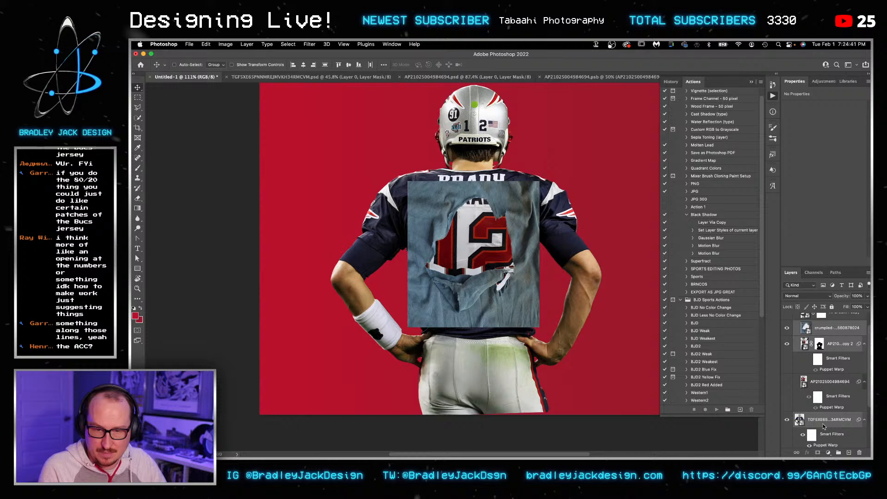
scroll(615, 372, up, 3)
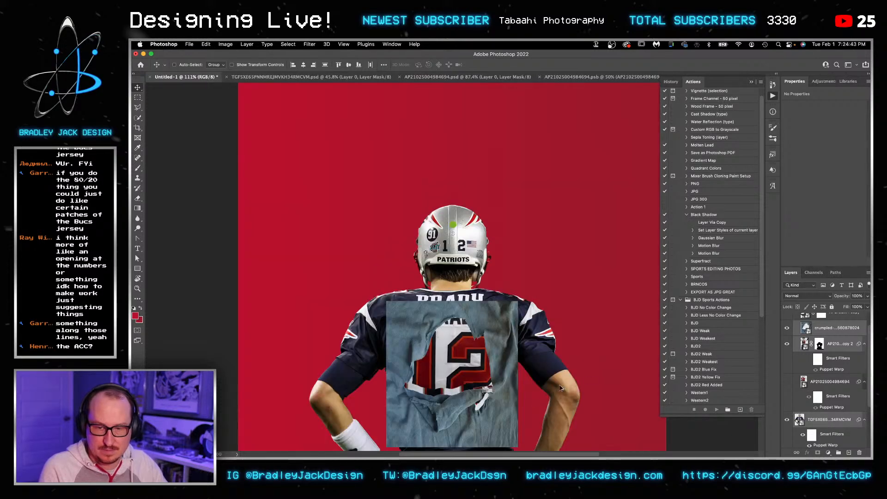
scroll(567, 230, down, 4)
key(super+z)
click(825, 420)
mouse_move(550, 176)
mouse_down()
mouse_move(551, 194)
mouse_move(549, 177)
mouse_up()
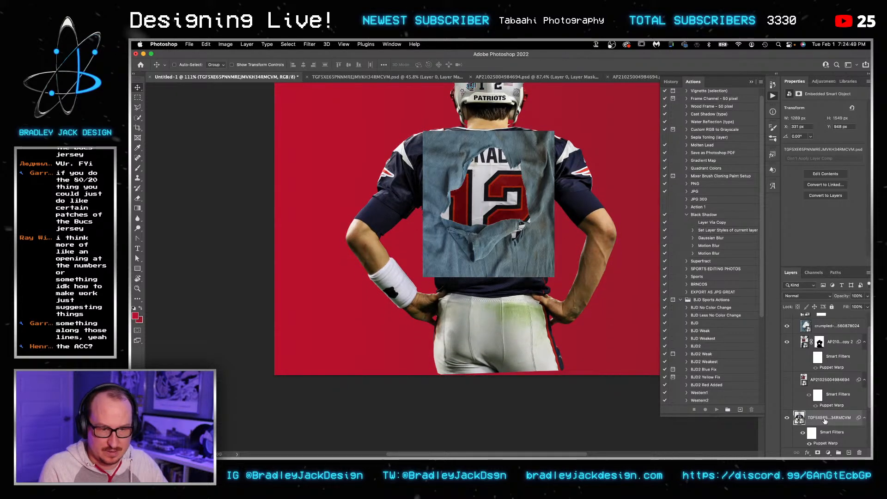
key(super+z)
key(super+z)
Step: Move Group 1 and the Patriots player layer down 30 px together, and select the torn denim layer again
key(shift+Down)
key(shift+Down)
key(shift+Down)
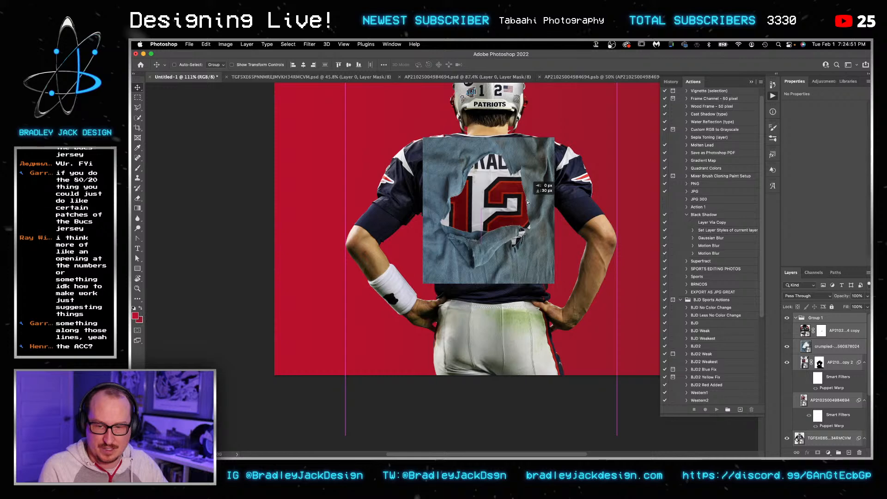
click(829, 350)
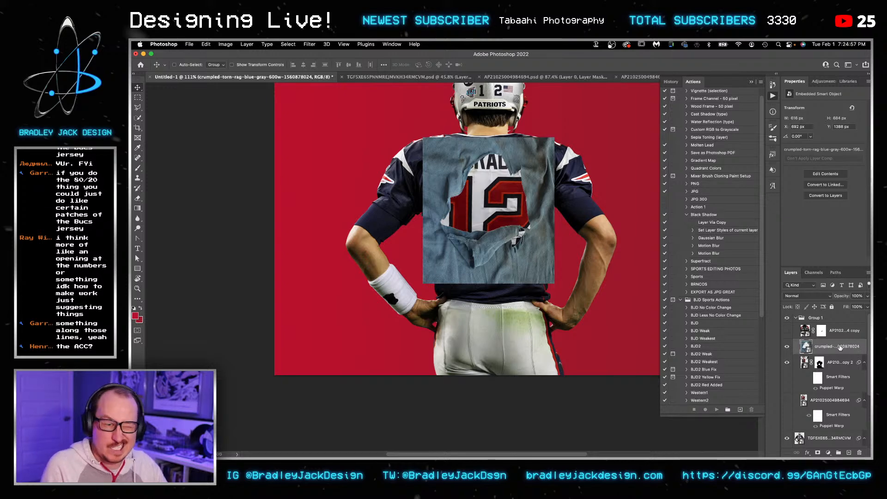
Step: Add a black-to-white gradient map above the torn denim, move its white stop to 51%, and clip it to the denim
click(819, 81)
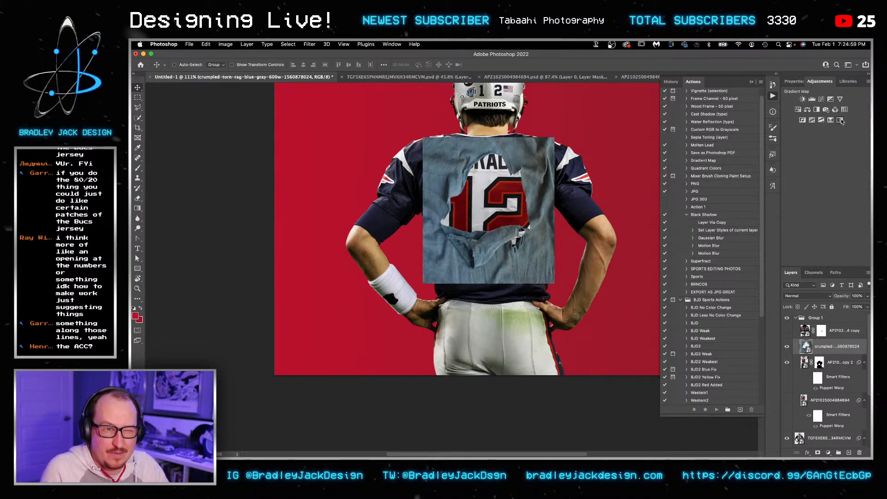
click(840, 120)
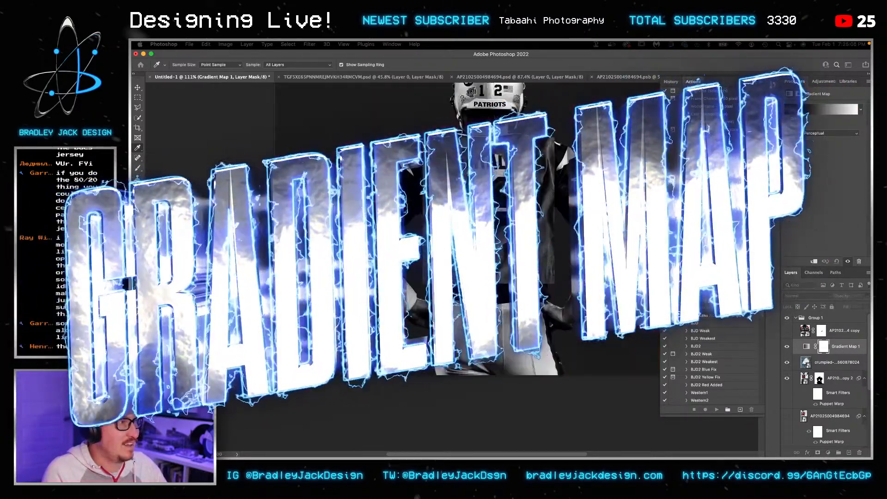
click(822, 109)
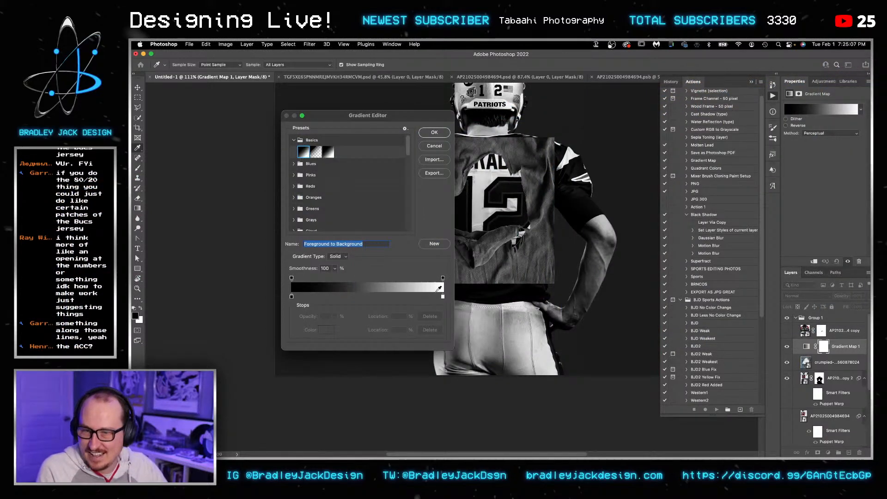
drag(442, 297, 368, 294)
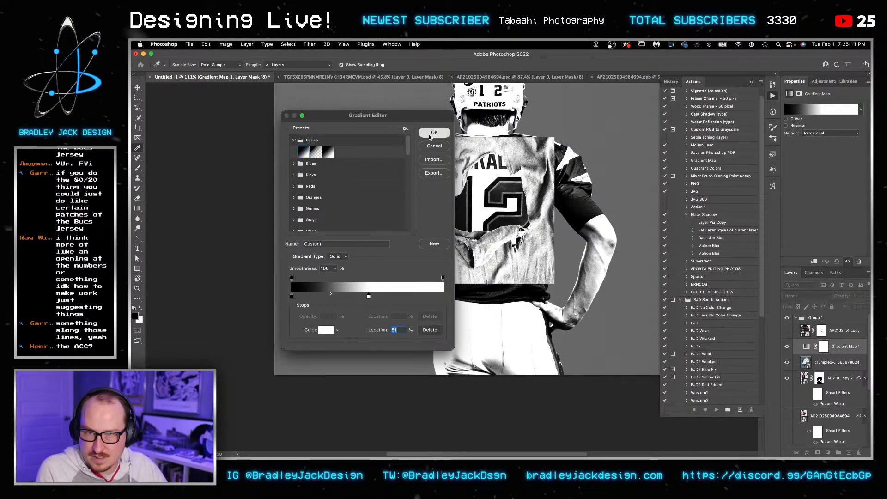
key(Return)
key(ctrl+z)
scroll(833, 422, down, 2)
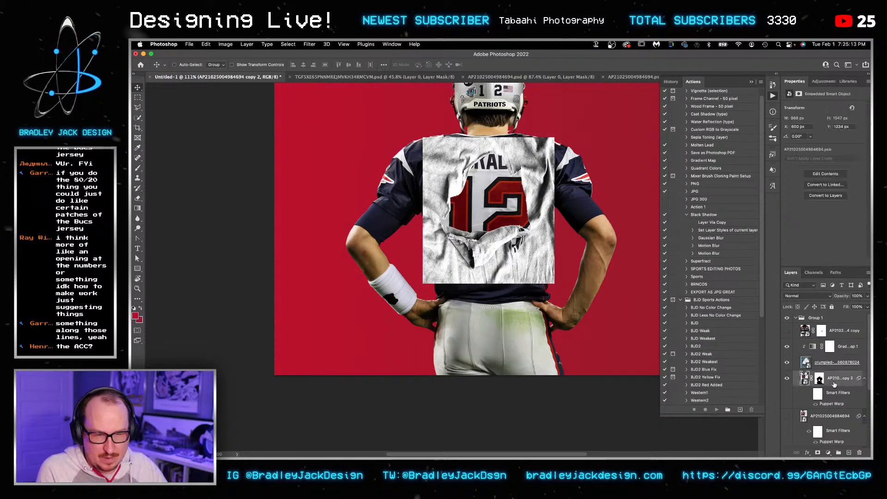
Step: Duplicate the Patriots player layer above the gradient map, clip the copy to the torn denim, and set its blend mode to Multiply
click(832, 418)
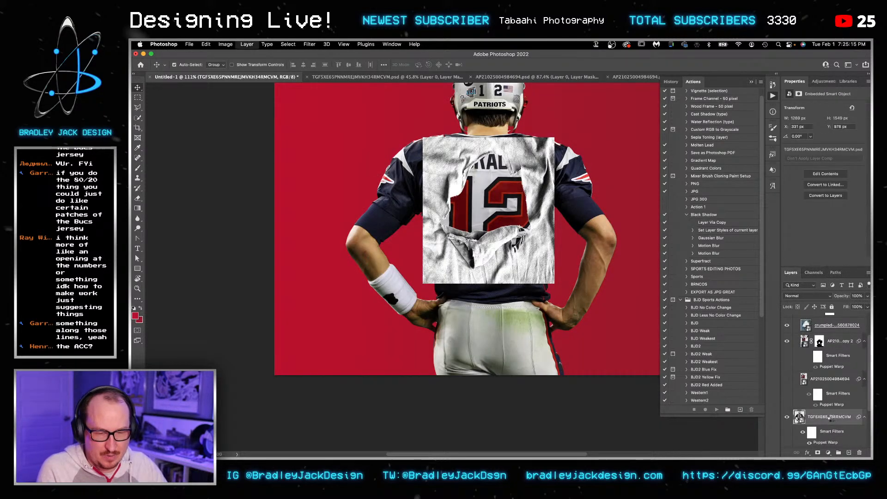
scroll(832, 420, up, 1)
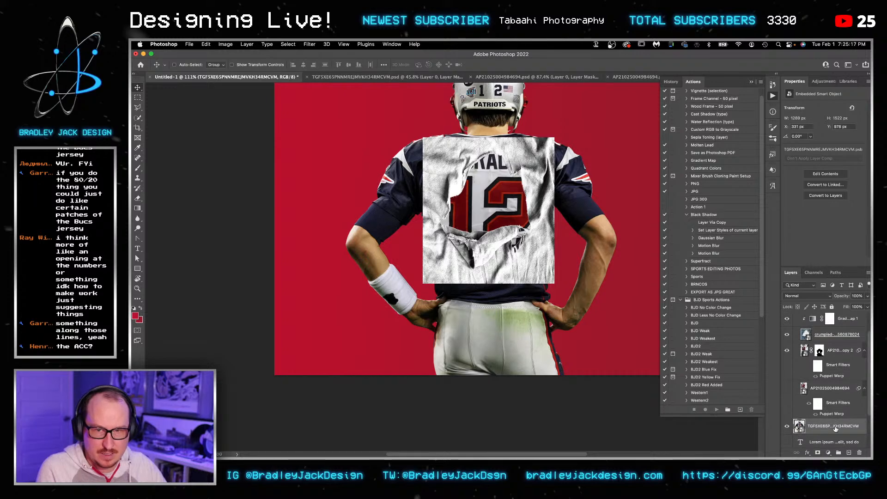
key(super+z)
scroll(832, 425, down, 2)
click(810, 425)
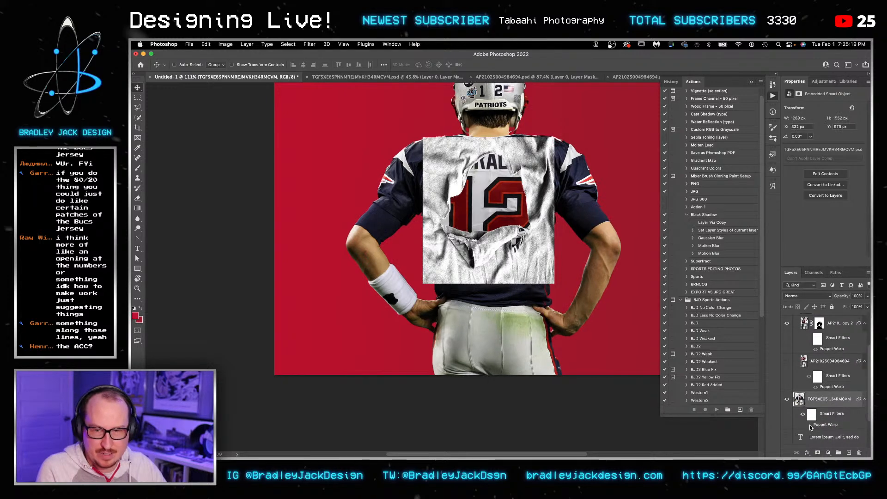
key(super+z)
key(super+z)
drag(831, 408, 813, 352)
alt+click(813, 355)
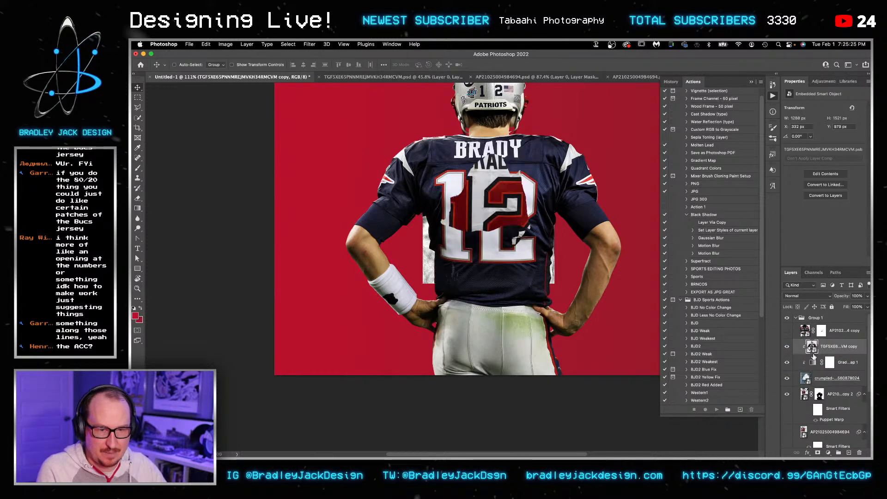
key(alt+shift+m)
Step: Compare the torn jersey area up close with the Patriots player copy shown and hidden
key(z)
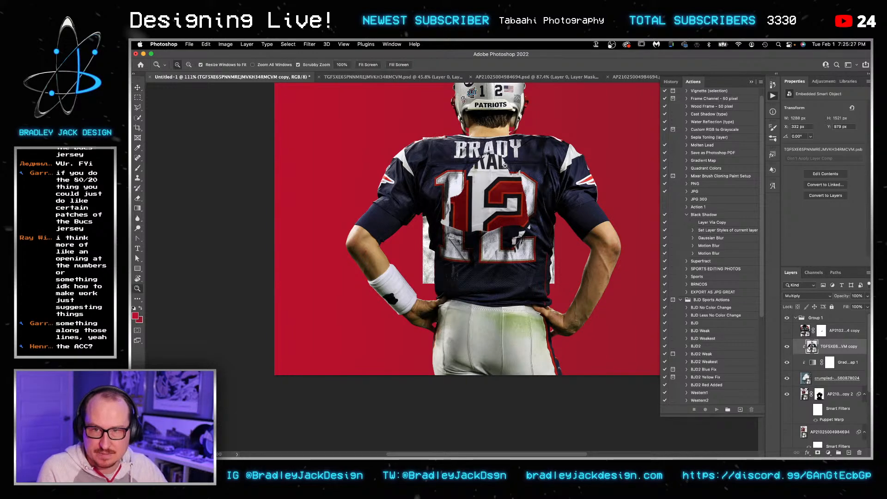
click(524, 165)
drag(524, 165, 532, 168)
key(v)
click(786, 347)
click(787, 346)
click(786, 347)
click(786, 346)
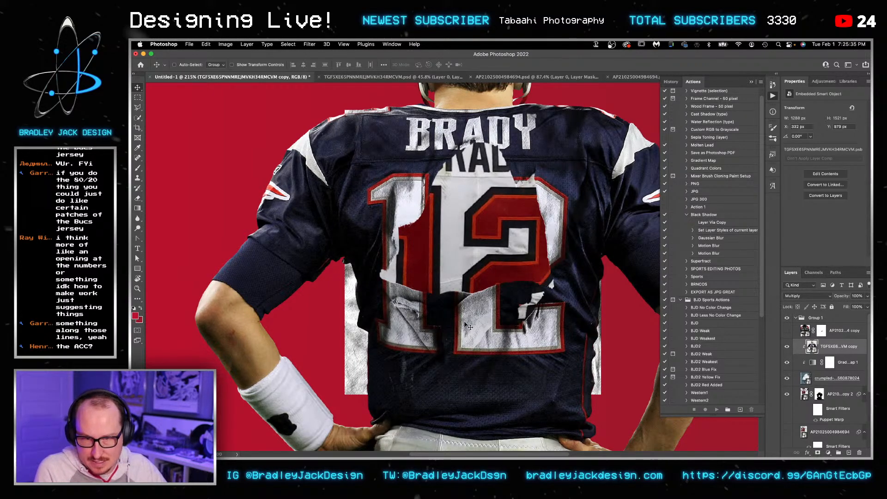
Step: Add a mask to the Patriots player copy and paint black on it over the torn flap below the opening
click(817, 453)
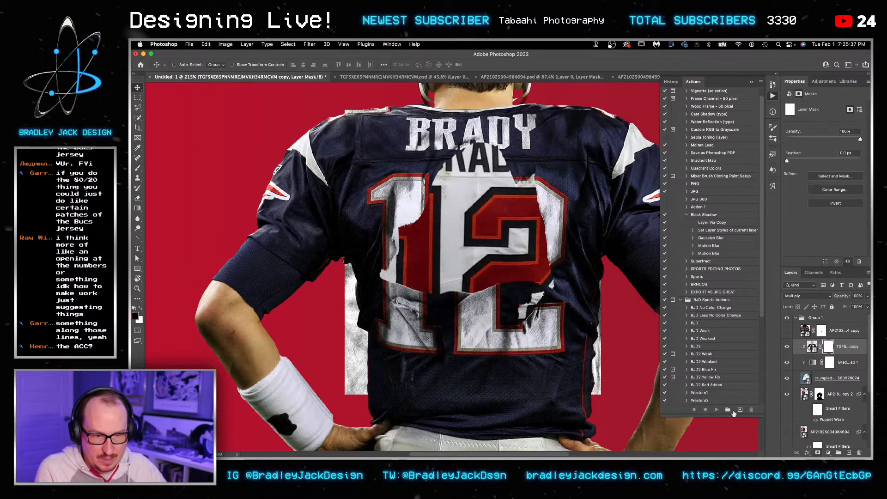
key(b)
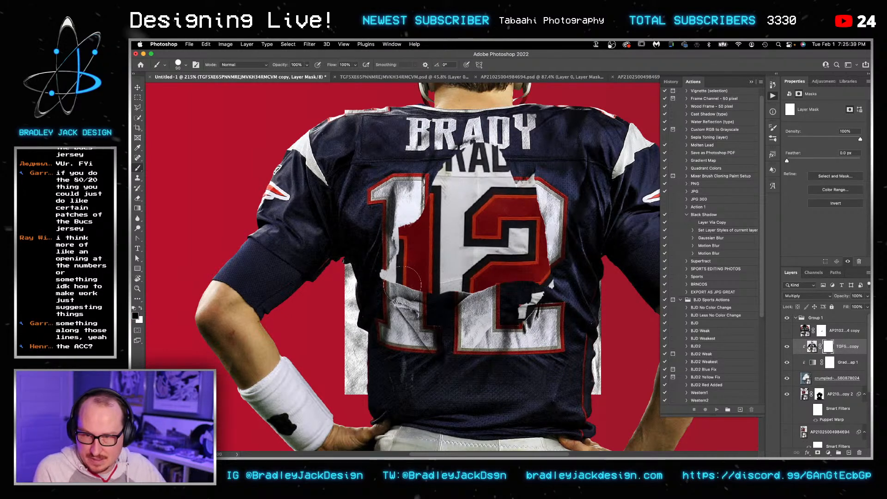
key(bracketleft)
mouse_move(398, 279)
mouse_down()
mouse_move(457, 353)
mouse_move(508, 302)
mouse_move(538, 296)
mouse_move(496, 300)
mouse_move(462, 325)
mouse_move(455, 301)
mouse_move(448, 307)
mouse_up()
key(bracketleft)
key(bracketleft)
Step: Paint white on the mask to restore the jersey around the flap's lower and right edges, and undo the last stroke
key(x)
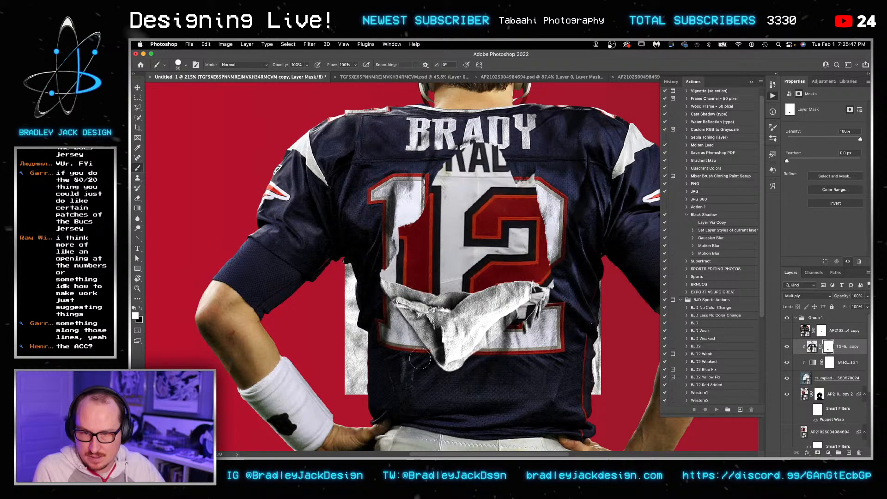
mouse_move(482, 369)
mouse_down()
mouse_move(430, 371)
mouse_move(472, 366)
mouse_move(508, 322)
mouse_up()
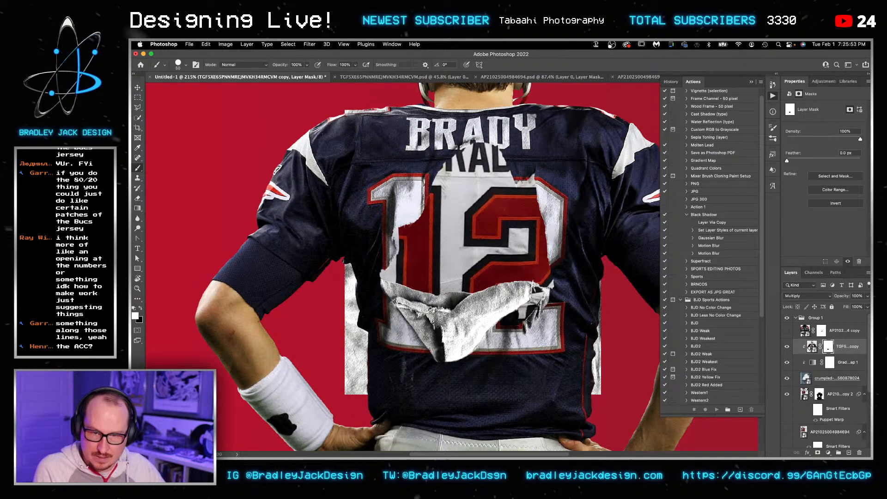
mouse_move(547, 301)
mouse_down()
mouse_move(552, 287)
mouse_move(543, 278)
mouse_move(542, 305)
mouse_move(538, 285)
mouse_up()
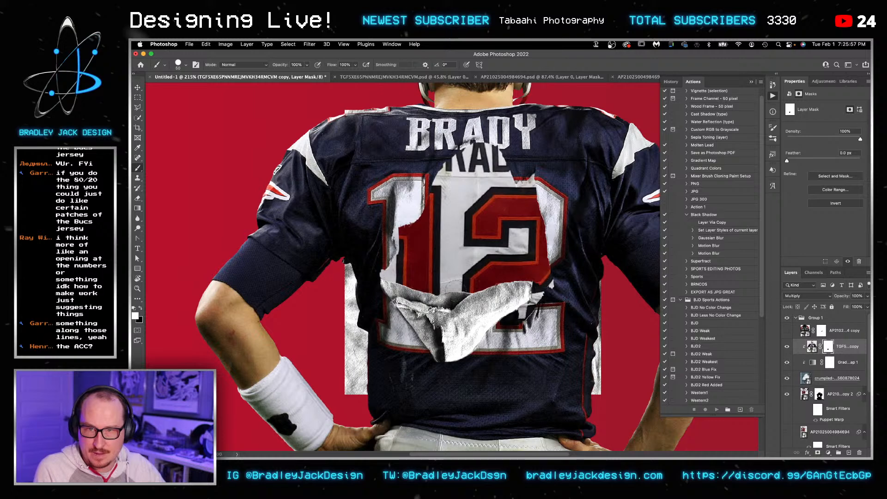
key(super+z)
Step: Try to scale the Buccaneers jersey copy down to 78.35% and reposition it within the torn opening
click(804, 394)
key(super+t)
scroll(595, 316, down, 3)
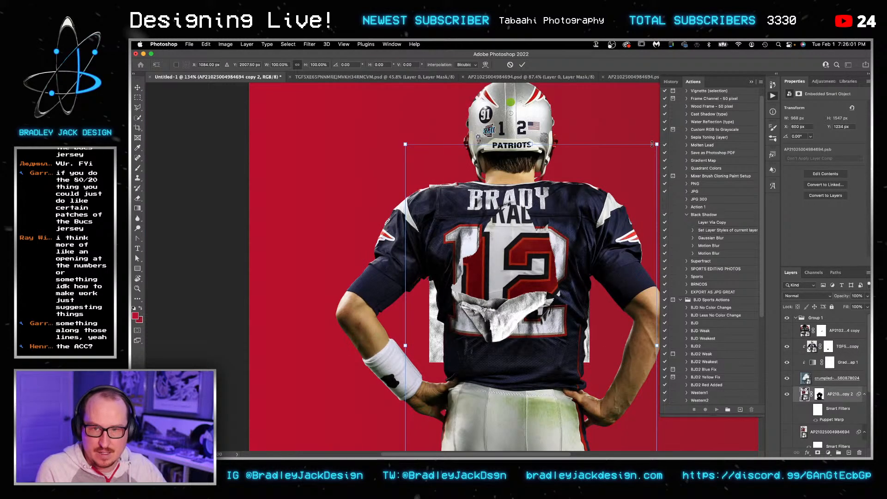
drag(657, 144, 661, 131)
key(Escape)
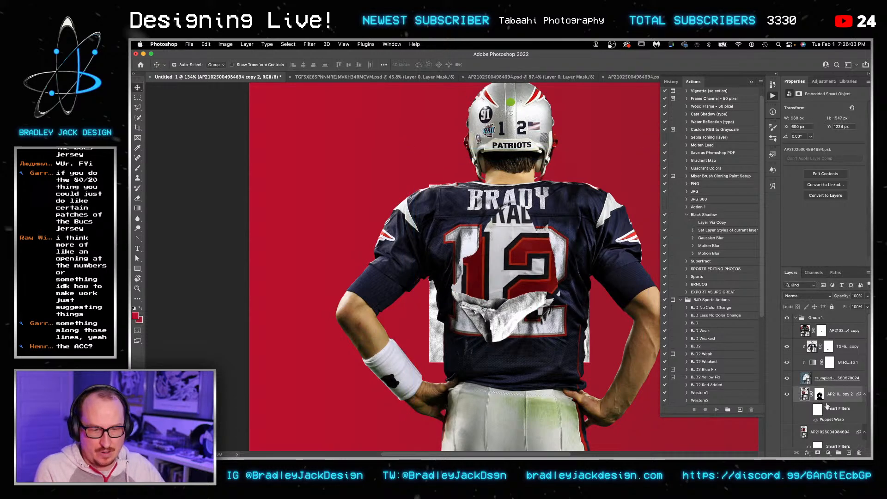
key(super+t)
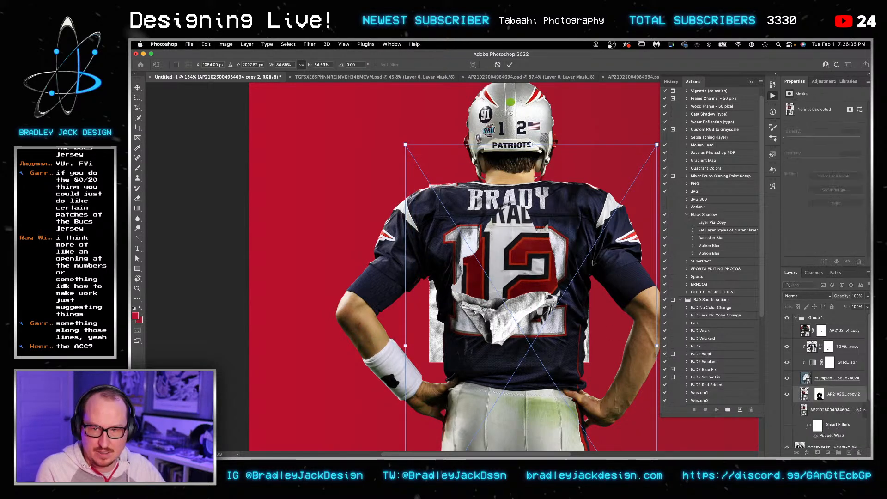
drag(405, 145, 415, 160)
mouse_move(543, 242)
mouse_down()
mouse_move(541, 226)
mouse_move(540, 259)
mouse_up()
scroll(548, 304, down, 3)
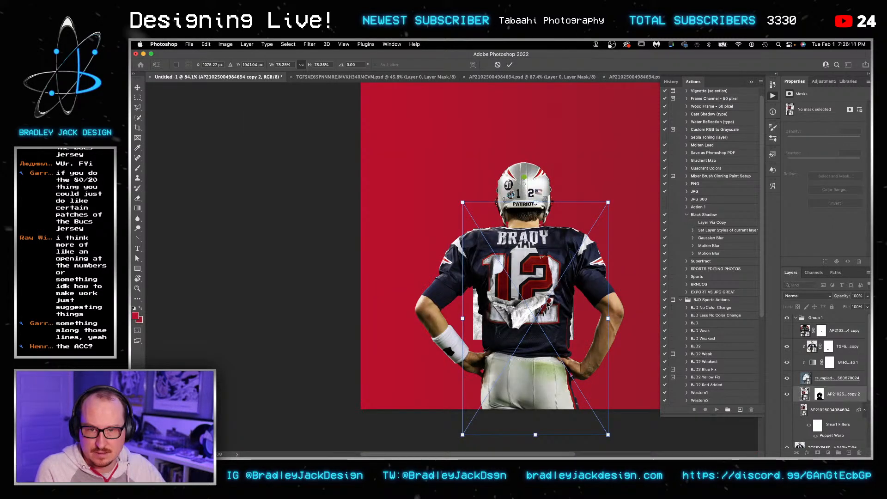
scroll(548, 304, down, 3)
key(Return)
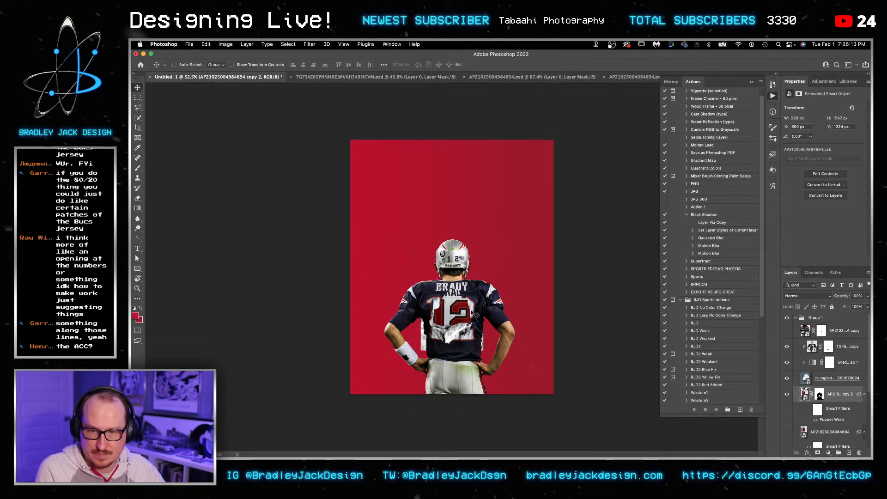
Step: Duplicate the gradient map above the Patriots player copy, keeping the duplicate clipped to the torn denim
key(z)
drag(483, 315, 505, 262)
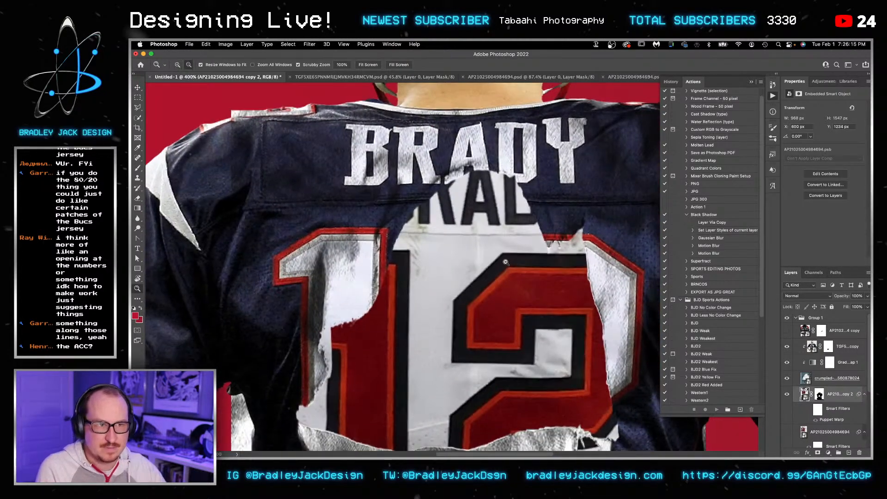
alt+click(505, 262)
key(v)
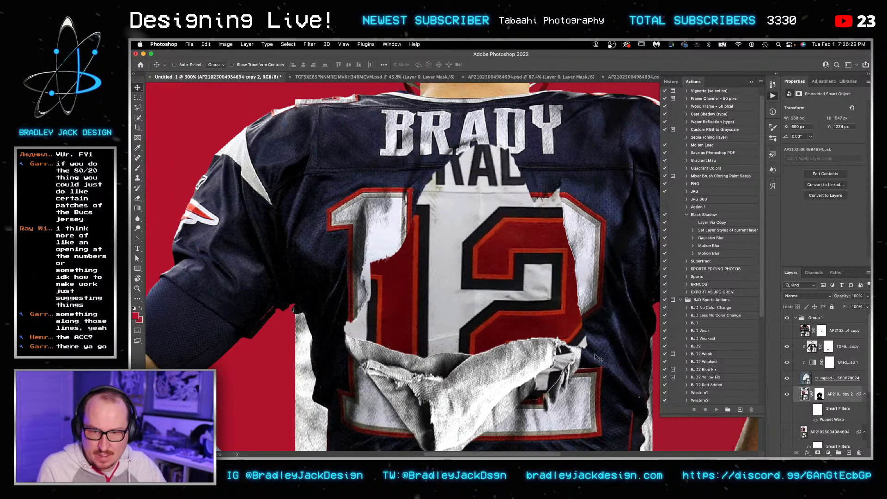
click(841, 352)
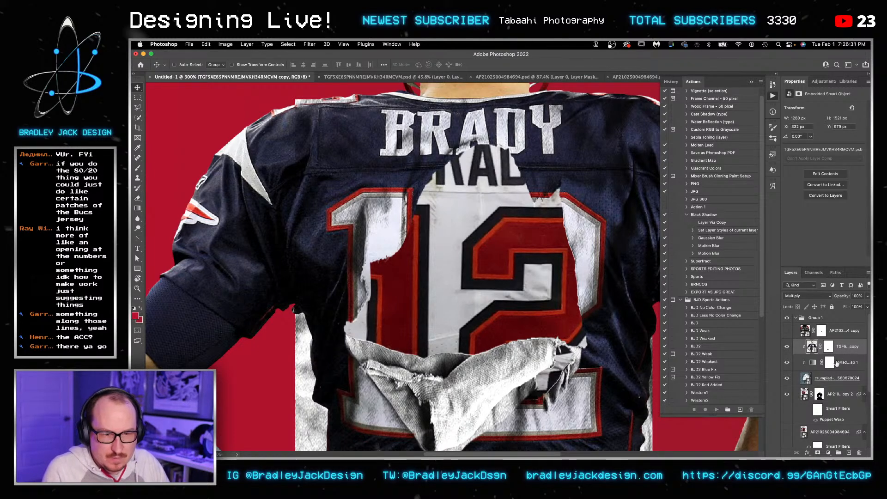
drag(843, 364, 818, 350)
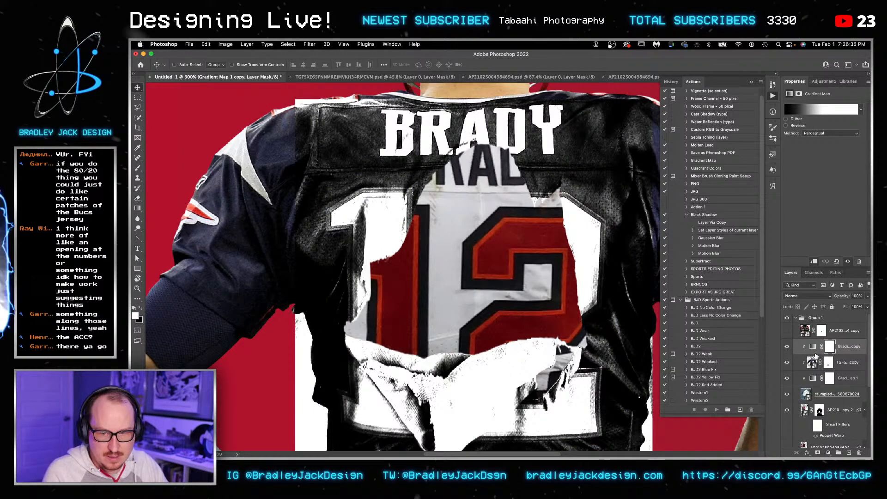
click(821, 109)
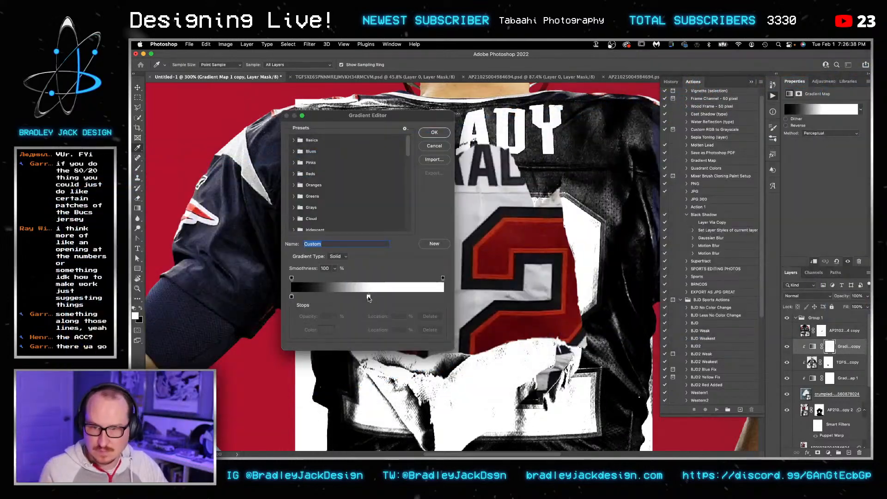
drag(368, 296, 471, 297)
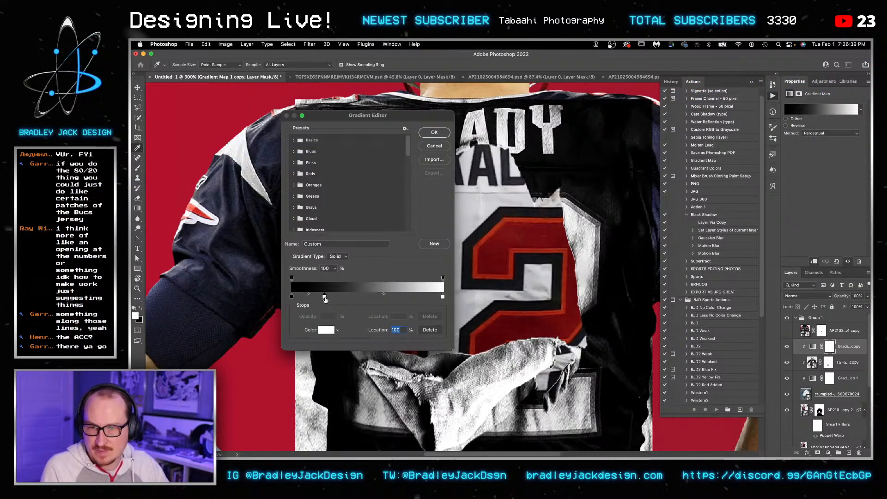
double_click(325, 300)
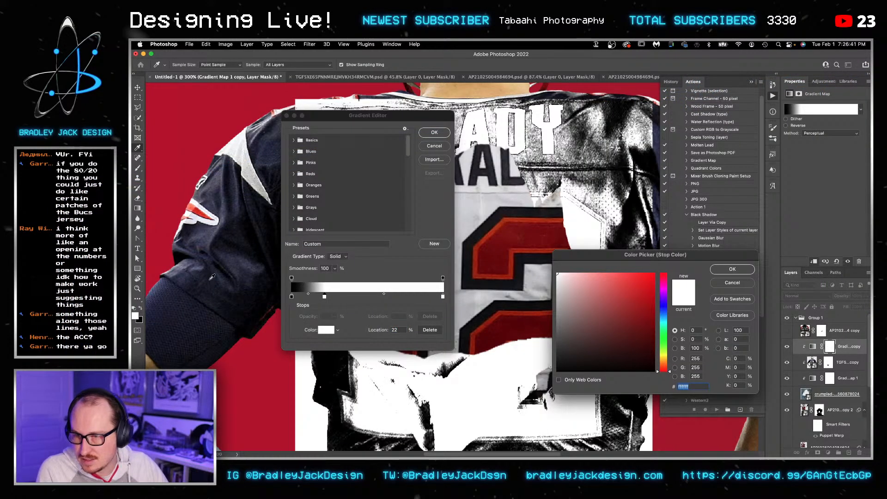
key(Return)
key(Return)
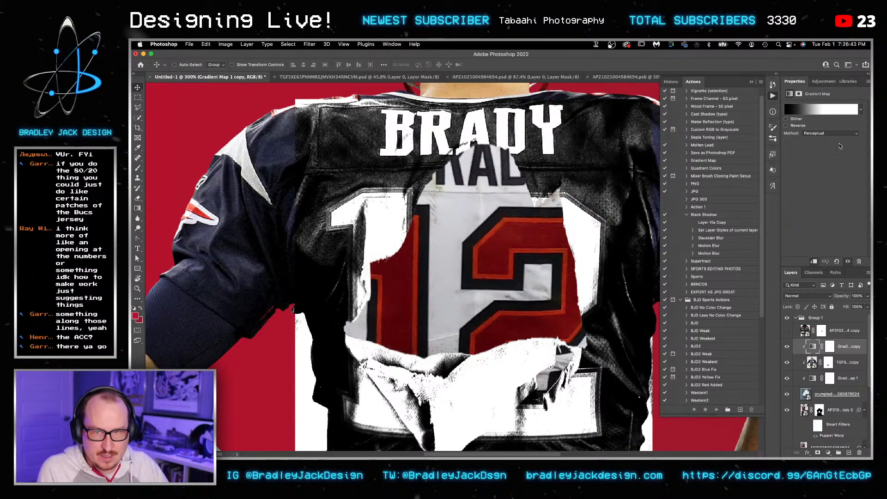
Step: Move the duplicated gradient map's white stop to 100% and add a stop at 22% coloured with dark navy sampled from the jersey sleeve
click(822, 109)
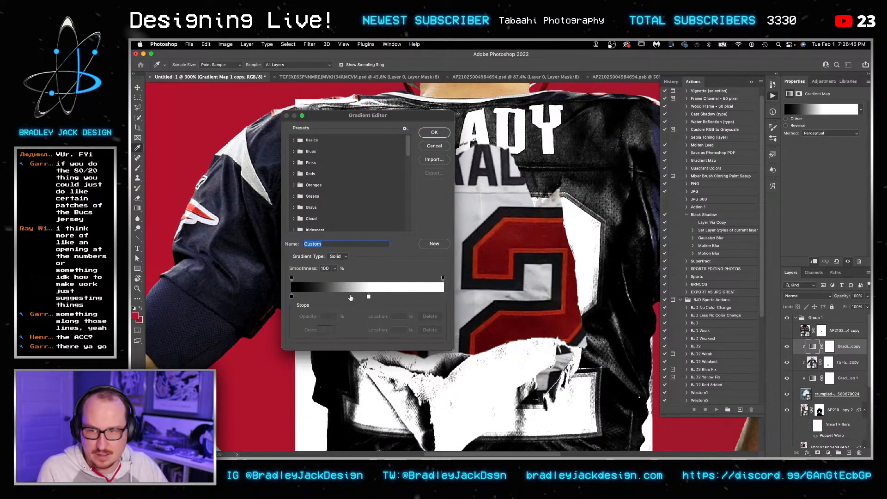
drag(368, 296, 442, 296)
drag(383, 299, 324, 296)
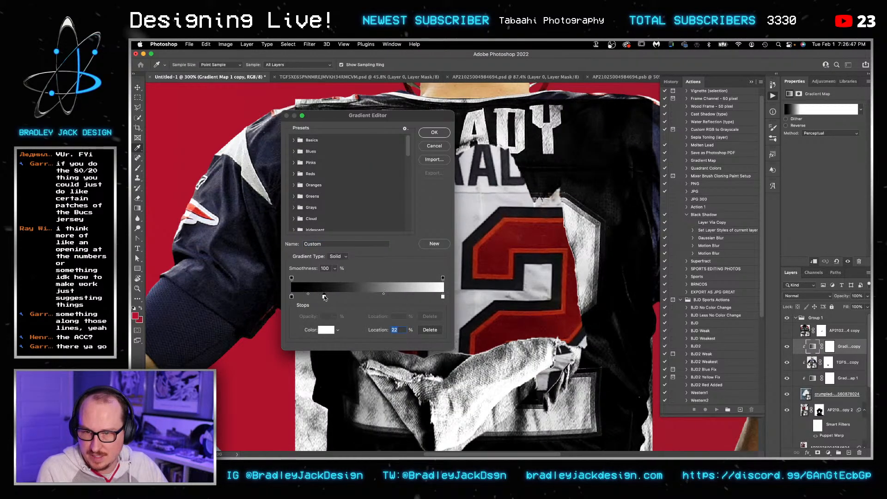
click(248, 300)
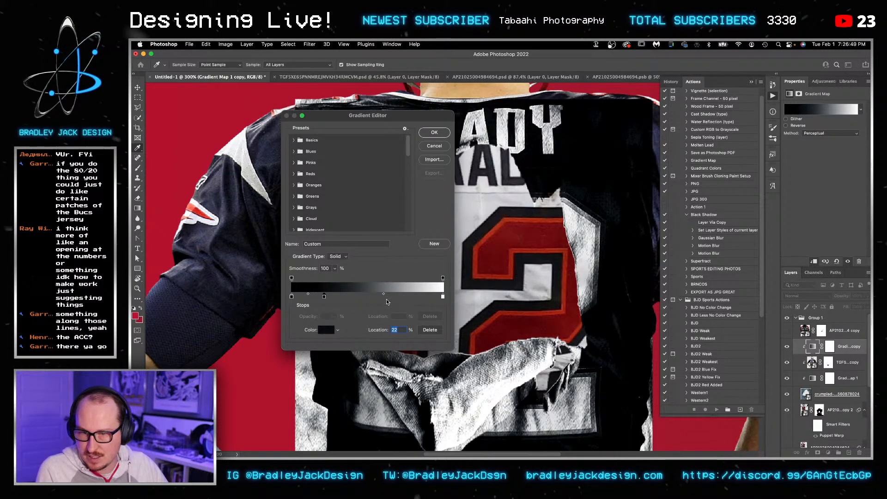
Step: Add a navy stop sampled from the jersey sleeve to the duplicated gradient map and move it to the light end, replacing the white stop
click(382, 297)
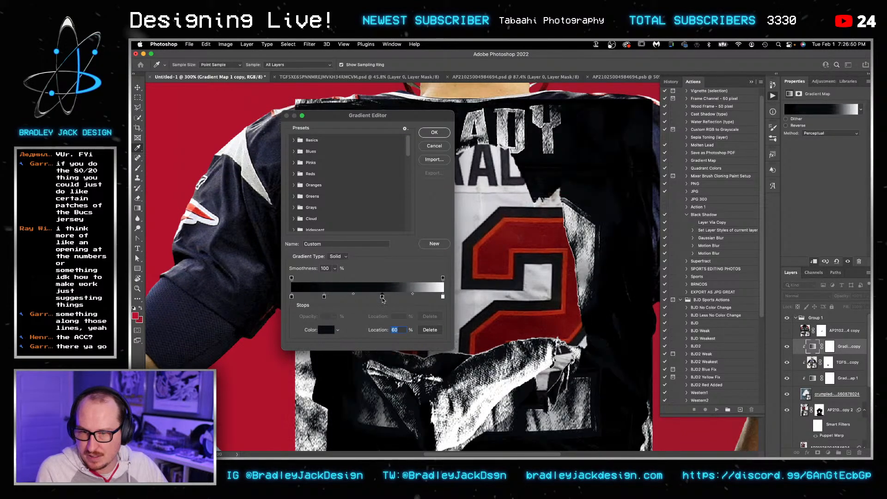
click(249, 262)
drag(410, 115, 489, 166)
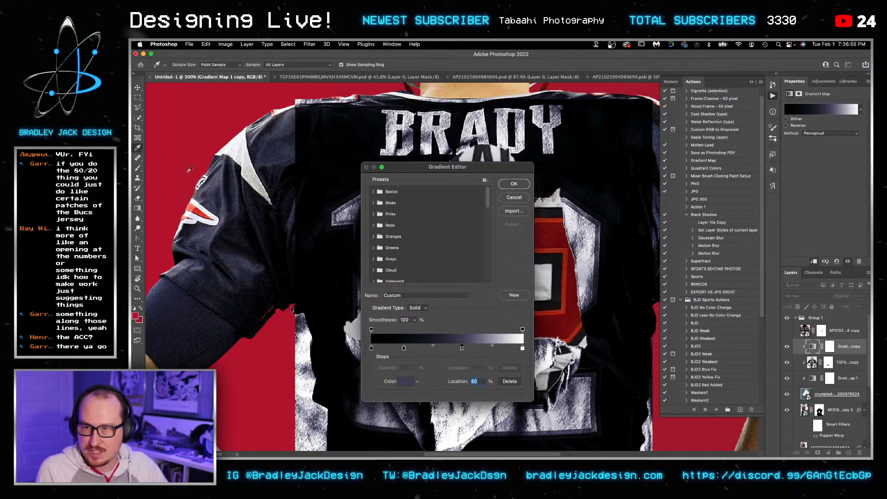
drag(461, 349, 513, 355)
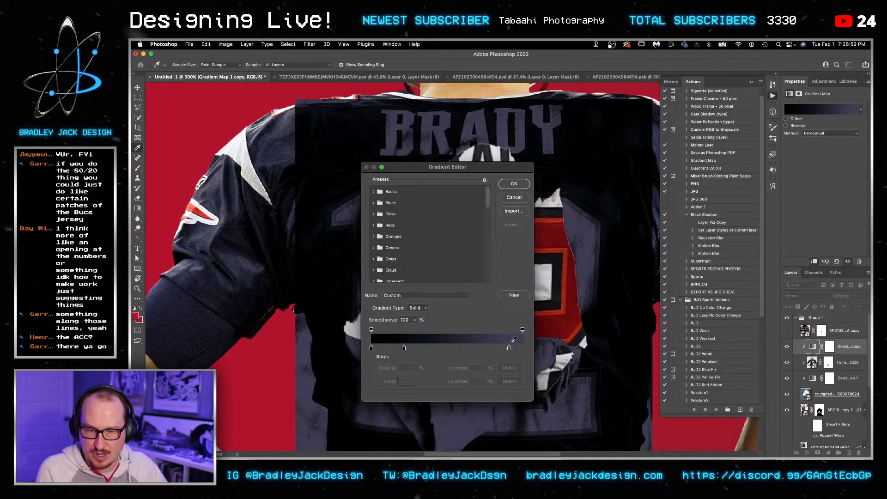
drag(464, 162, 682, 114)
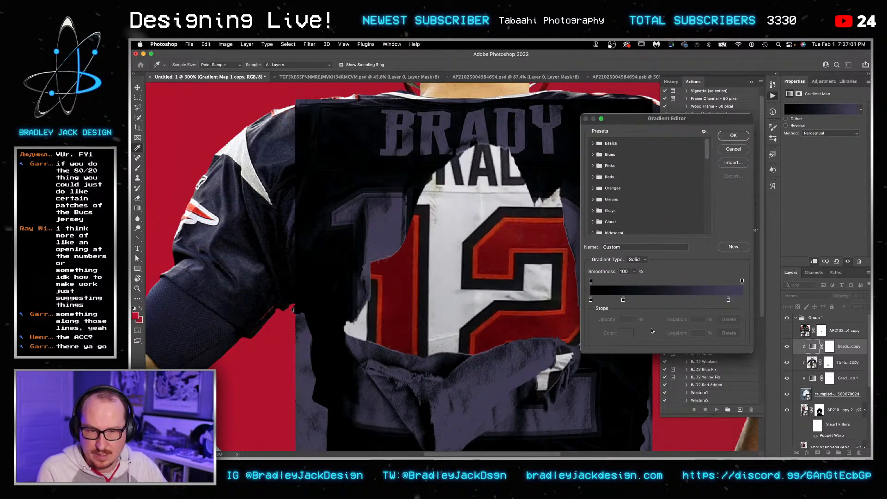
drag(730, 301, 758, 302)
Step: Move the gradient's dark stop to 33% and recolour it with a more saturated navy based on a sample from the sleeve cuff
drag(630, 299, 632, 302)
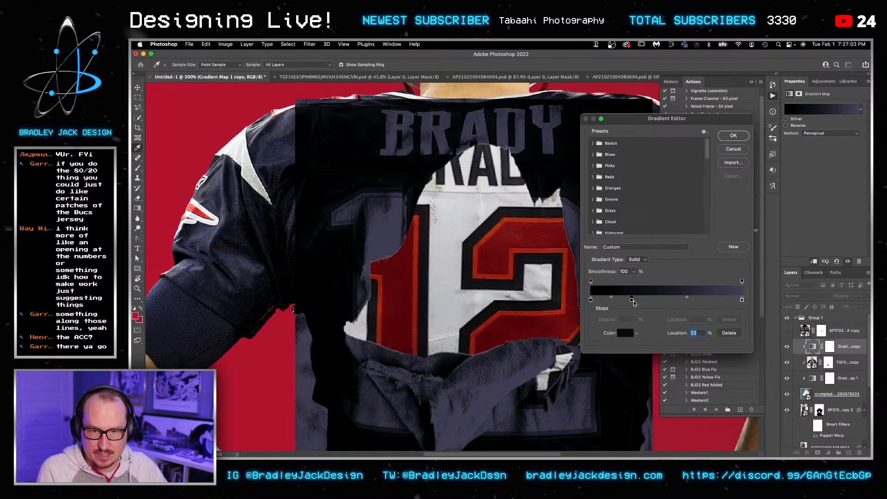
click(164, 286)
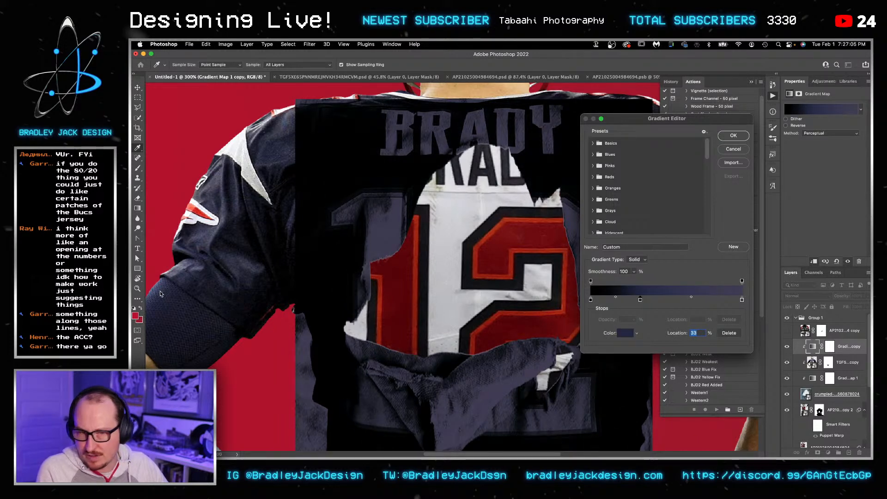
click(625, 332)
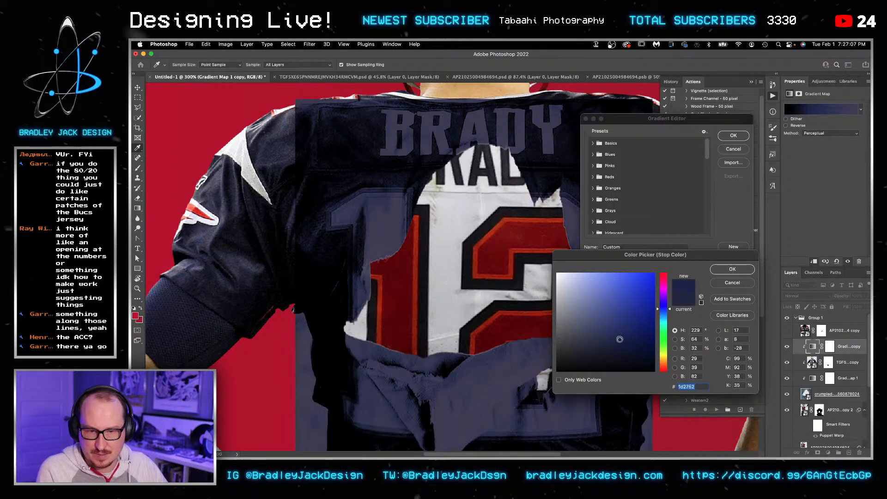
click(722, 270)
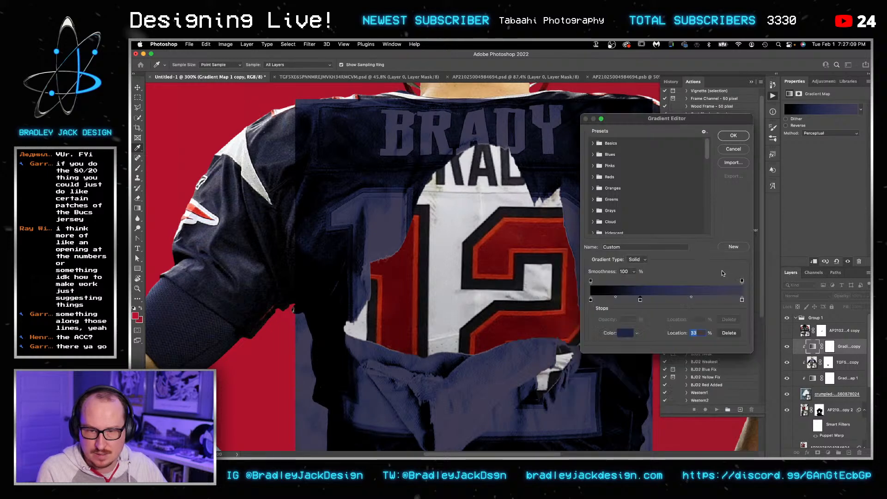
click(733, 136)
Step: Replace the duplicated gradient map's mask with a copy of the Patriots player copy's mask and invert it to limit the tint to the flap
alt+click(830, 345)
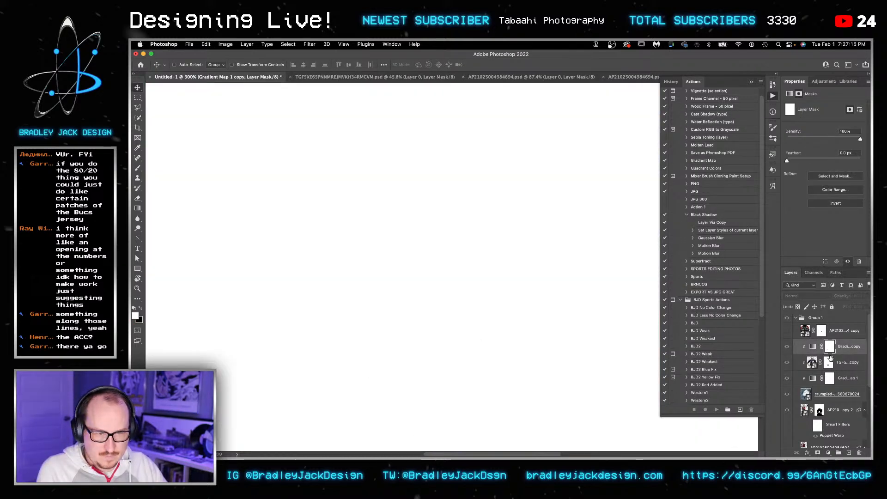
drag(829, 362, 830, 350)
click(829, 348)
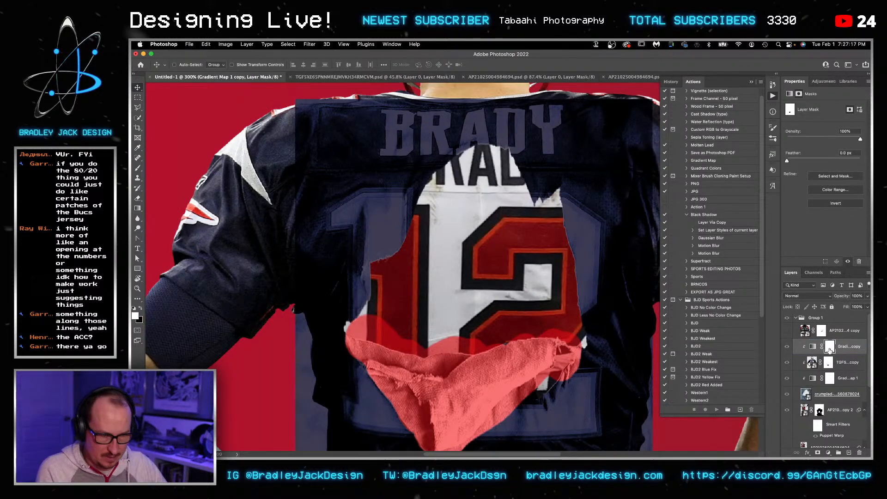
key(ctrl+i)
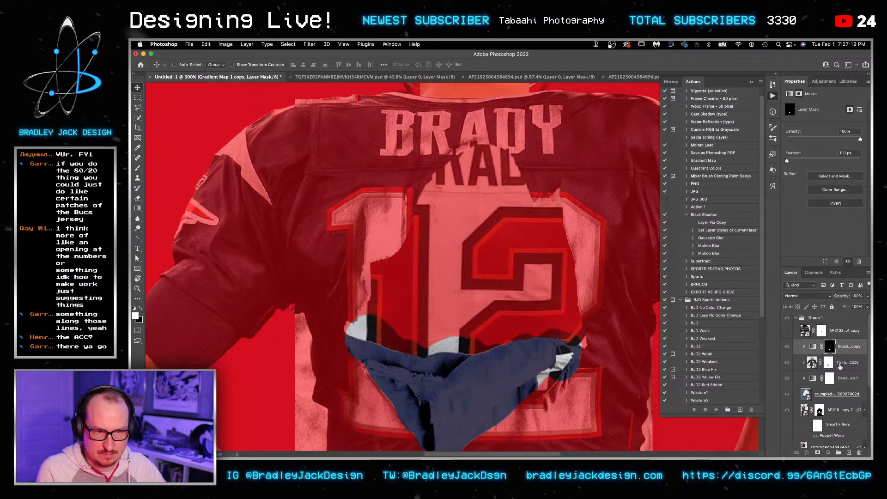
Step: Refine the duplicated gradient map's mask with black and white brush strokes along the flap's lower tip and left edge
click(839, 360)
drag(502, 308, 477, 228)
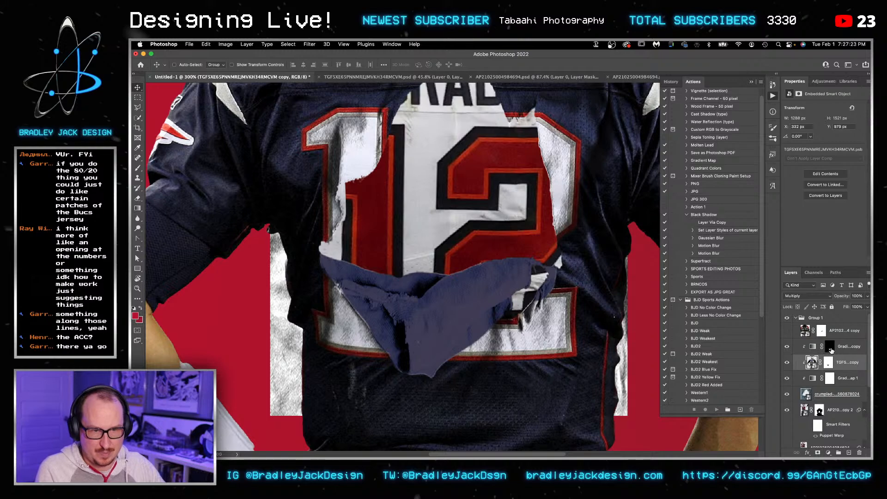
key(alt+])
key(z)
drag(371, 301, 396, 302)
key(b)
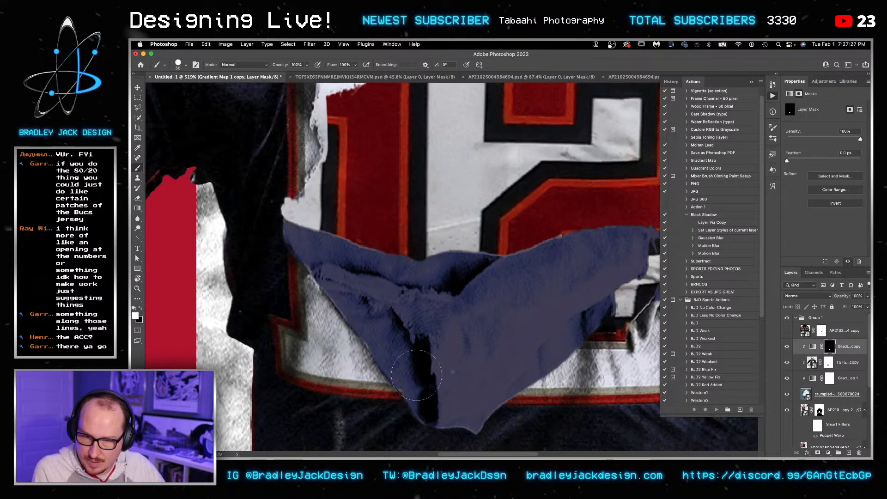
drag(469, 392, 439, 308)
key(x)
key([)
key([)
key([)
drag(436, 359, 402, 355)
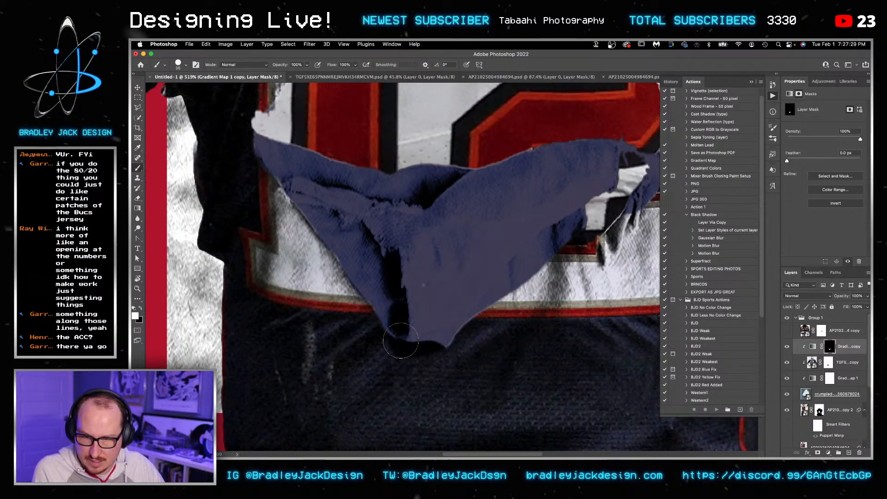
key(x)
drag(414, 323, 311, 186)
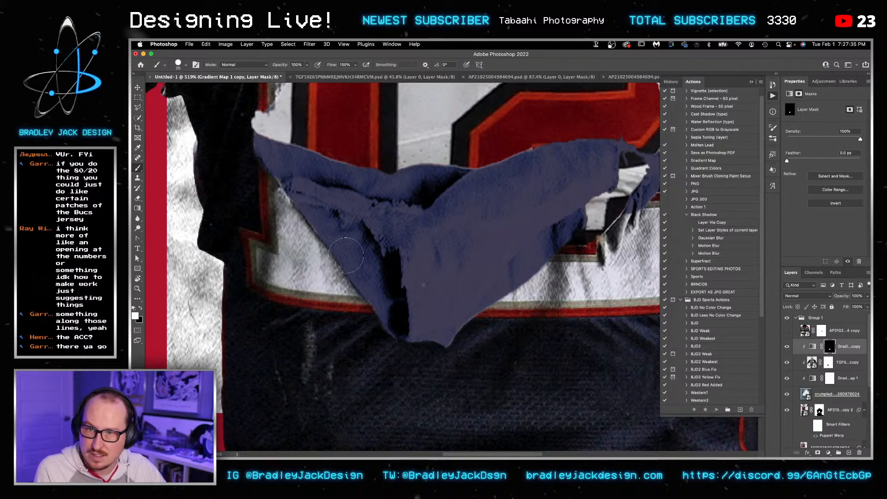
Step: Paint around the flap's right end on the masks of the Patriots player copy and the duplicated gradient map
drag(567, 194, 450, 234)
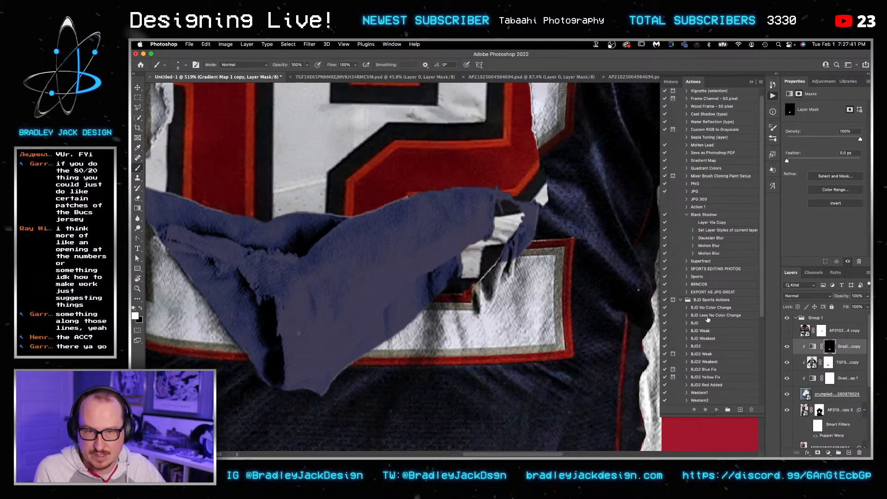
click(815, 365)
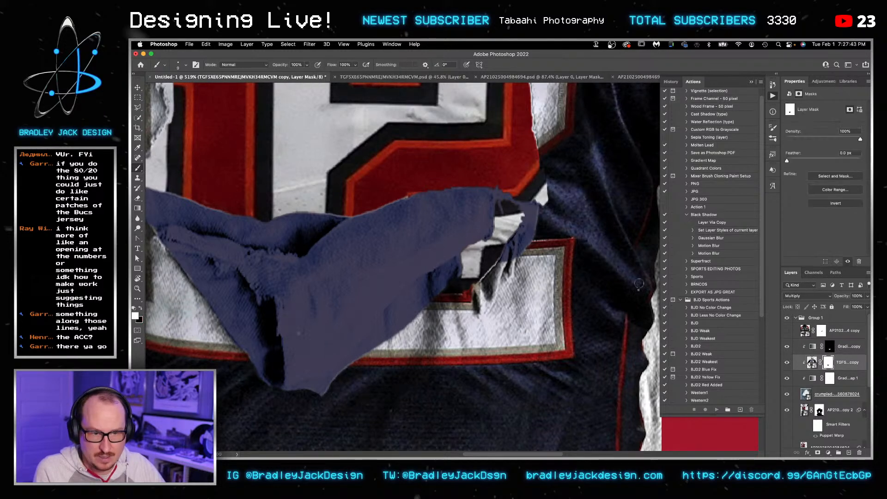
key(])
mouse_move(519, 252)
mouse_down()
mouse_move(534, 207)
mouse_move(529, 221)
mouse_move(514, 193)
mouse_up()
key(x)
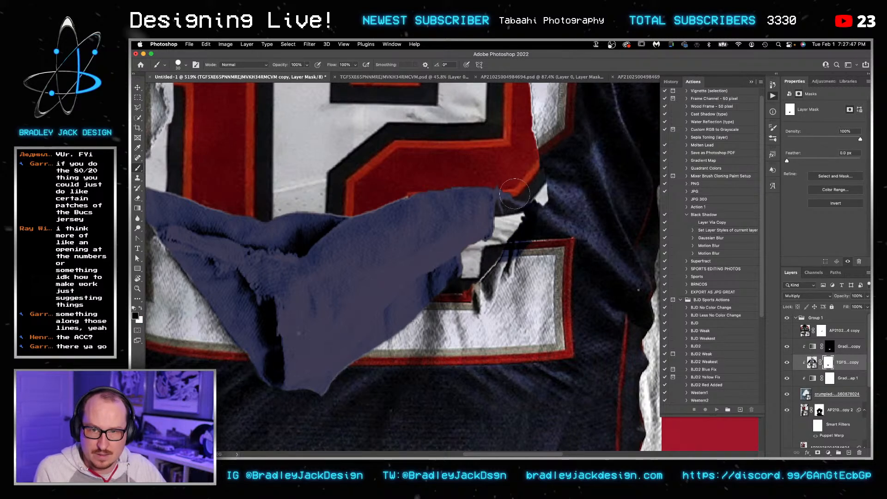
click(826, 348)
key(x)
mouse_move(519, 254)
mouse_down()
mouse_move(527, 259)
mouse_move(513, 266)
mouse_move(534, 229)
mouse_move(525, 200)
mouse_move(514, 199)
mouse_up()
key(x)
key(bracketleft)
key(x)
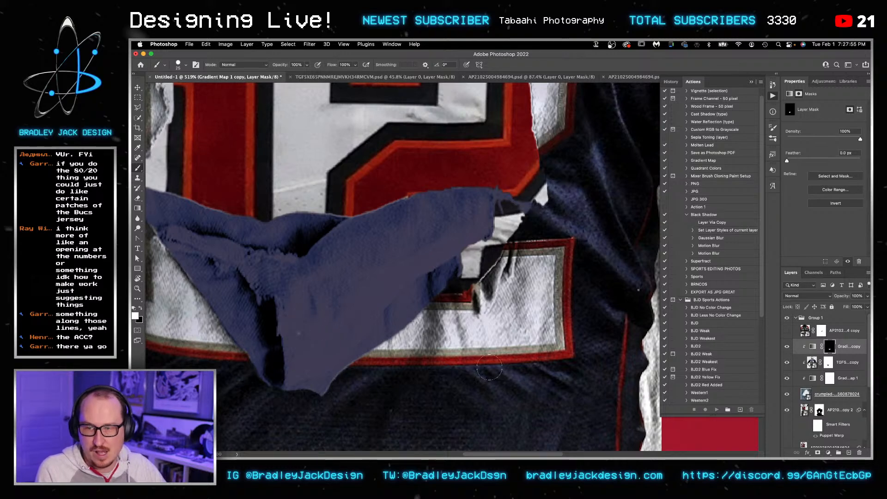
Step: Replace the original gradient map's mask with a copy of the Patriots player copy's mask, and compare with the duplicate gradient map hidden and shown
click(829, 379)
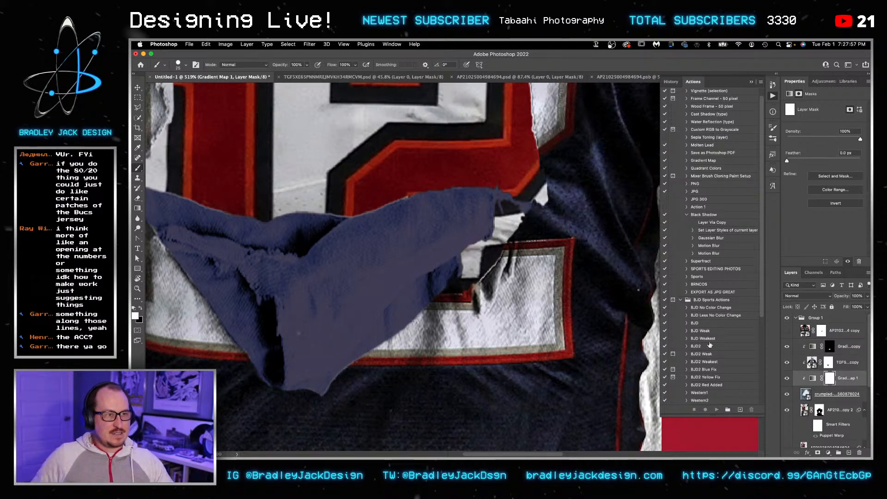
drag(829, 378, 830, 378)
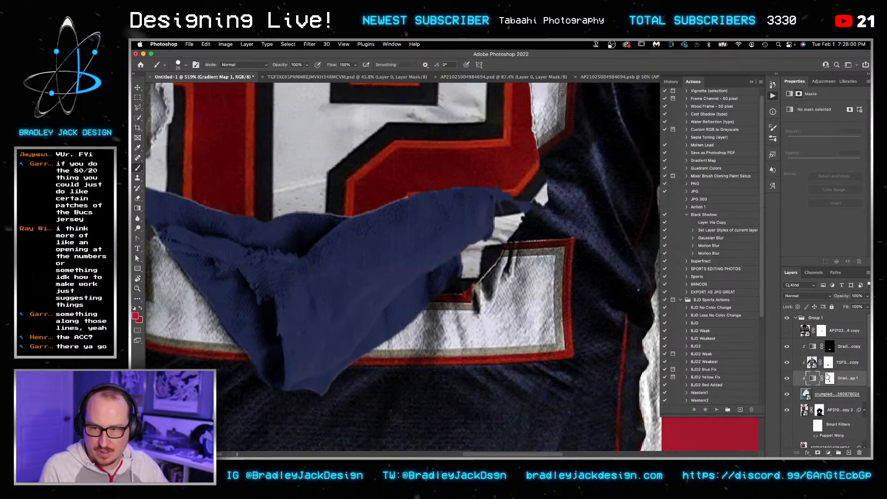
click(786, 346)
click(787, 346)
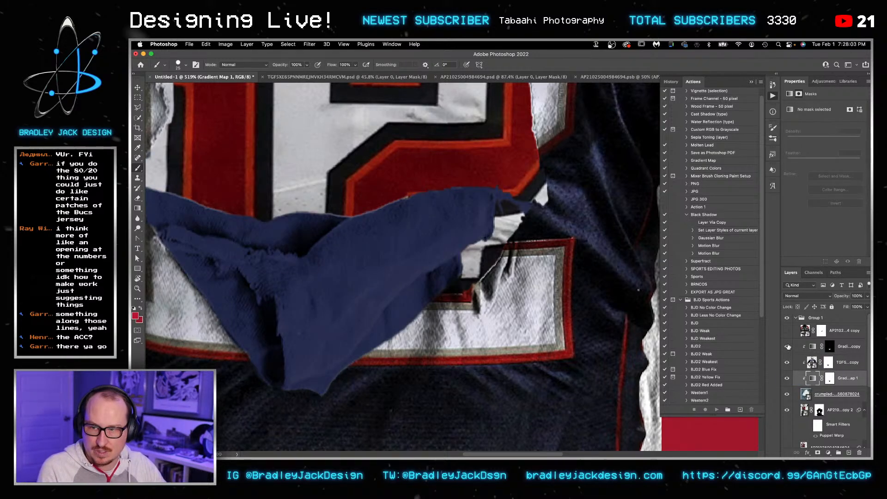
scroll(423, 272, down, 5)
mouse_move(423, 272)
mouse_down()
mouse_move(474, 360)
mouse_move(459, 355)
mouse_up()
key(v)
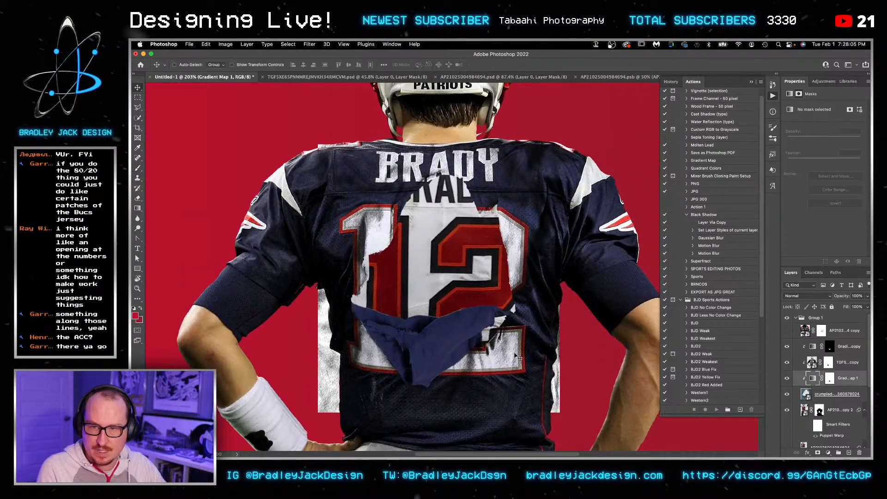
Step: Move the duplicated gradient map's middle navy stop to 57%, keeping its colour
click(811, 347)
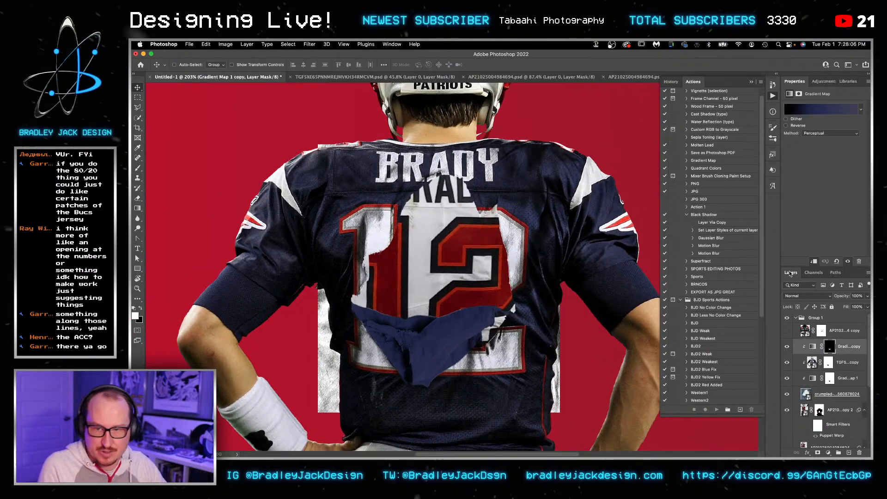
click(822, 109)
click(640, 299)
drag(641, 301, 667, 302)
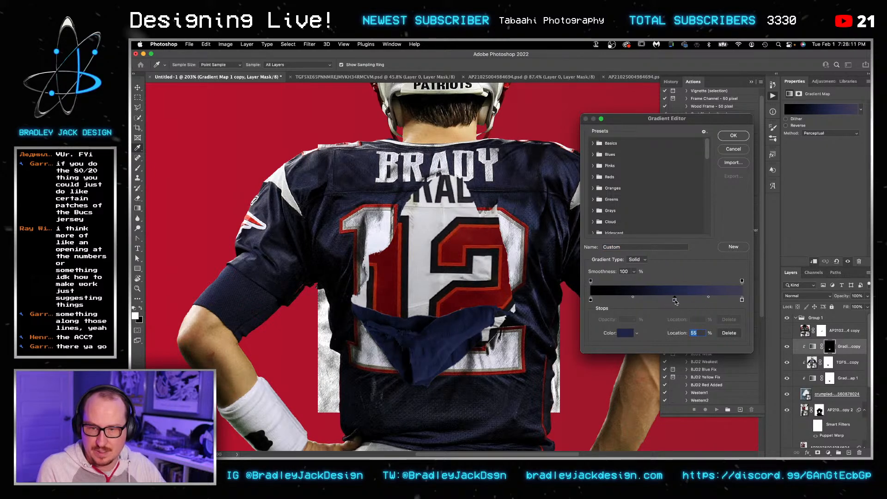
click(624, 332)
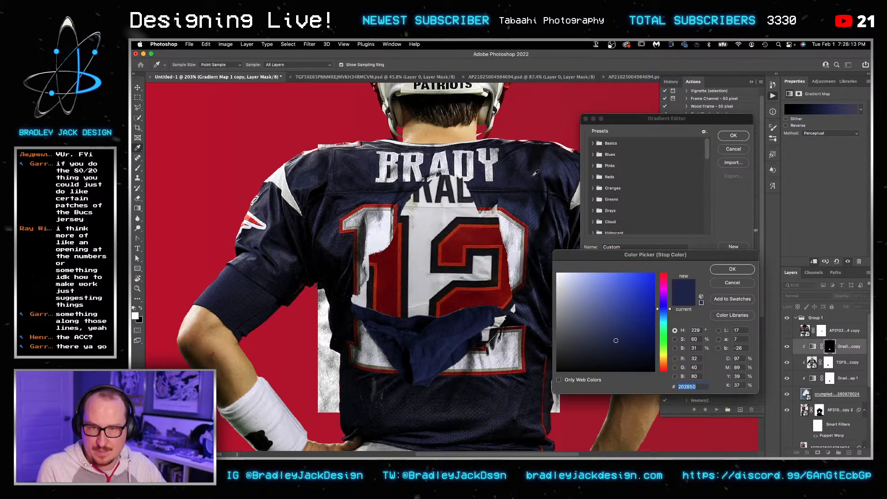
key(Return)
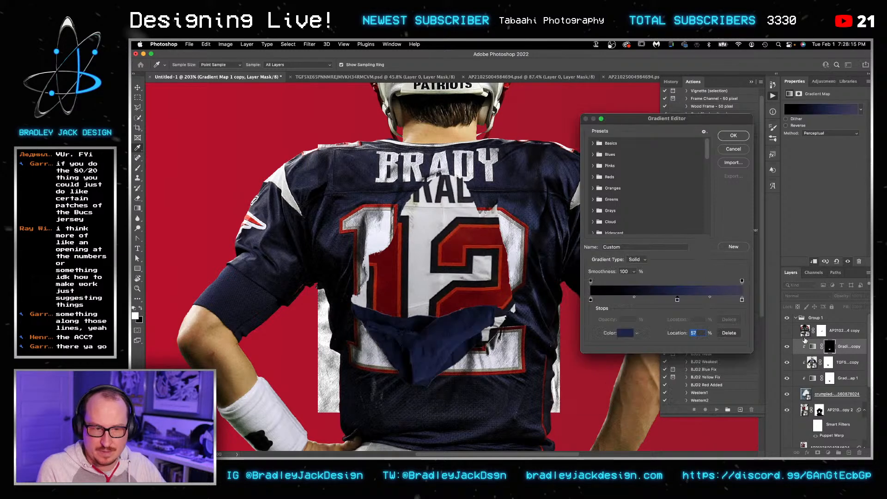
key(Return)
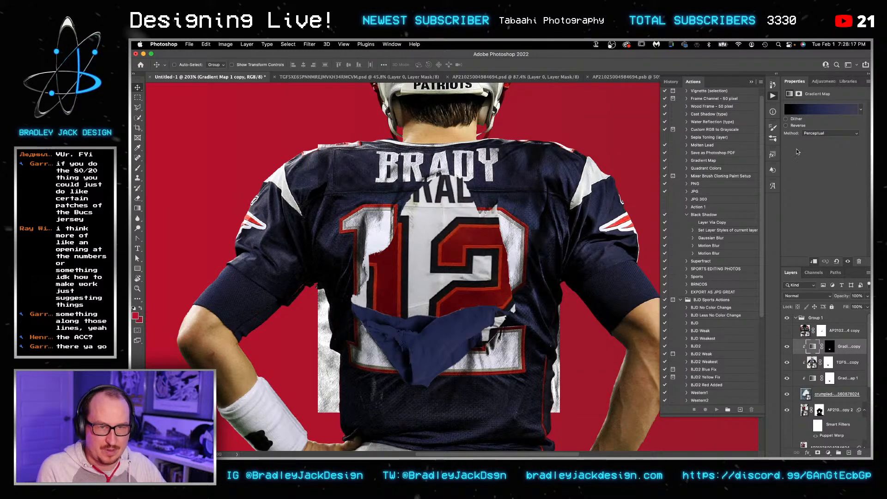
Step: Recolour the duplicated gradient map's middle stop with navy sampled from the lower jersey and move the stop to 65%
click(807, 110)
click(640, 299)
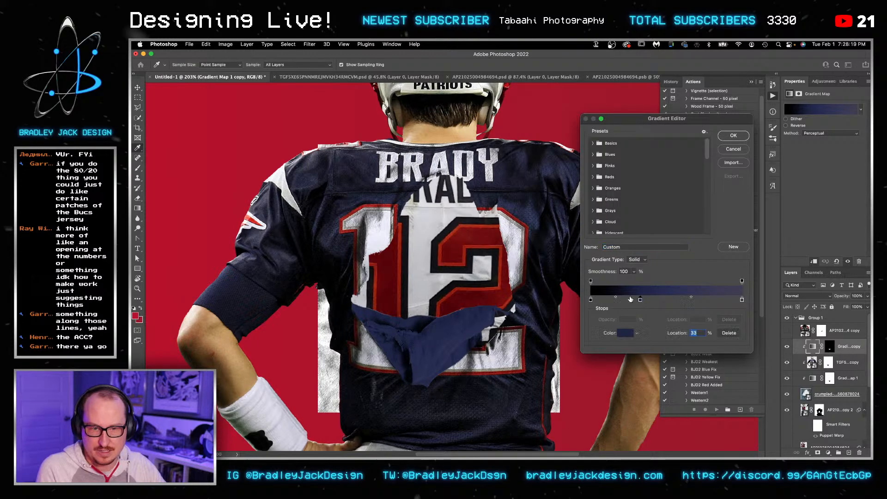
click(481, 382)
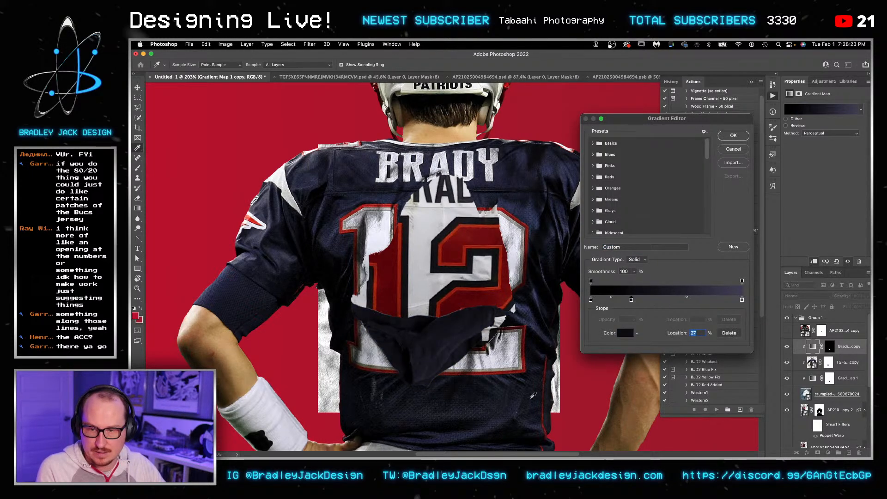
click(481, 428)
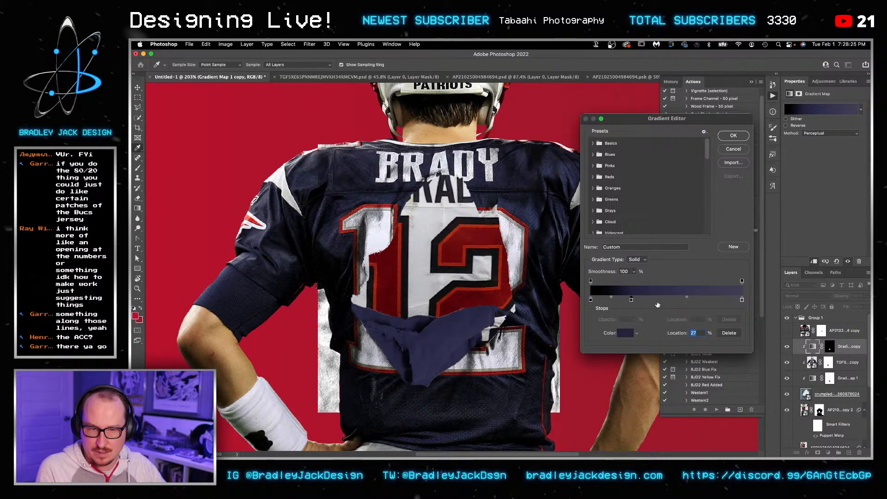
drag(632, 301, 689, 299)
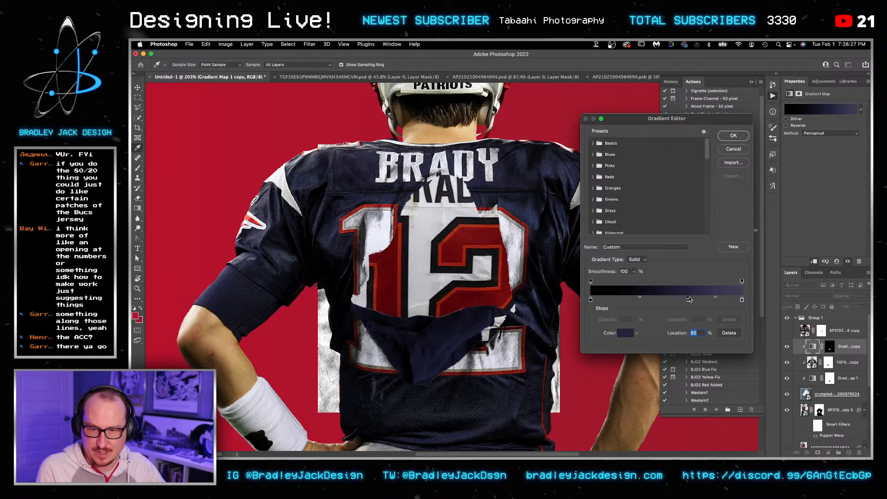
Step: Add a near-black stop sampled from the lower jersey to the gradient and position it at 24%
click(628, 300)
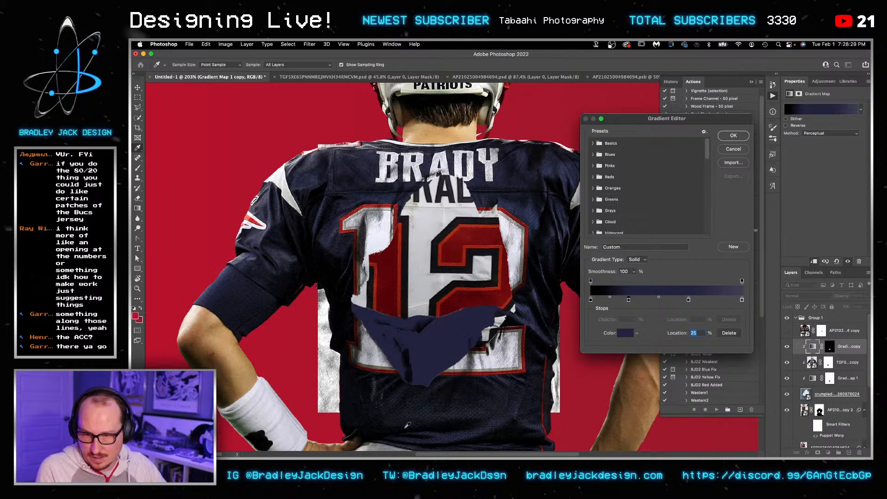
click(453, 425)
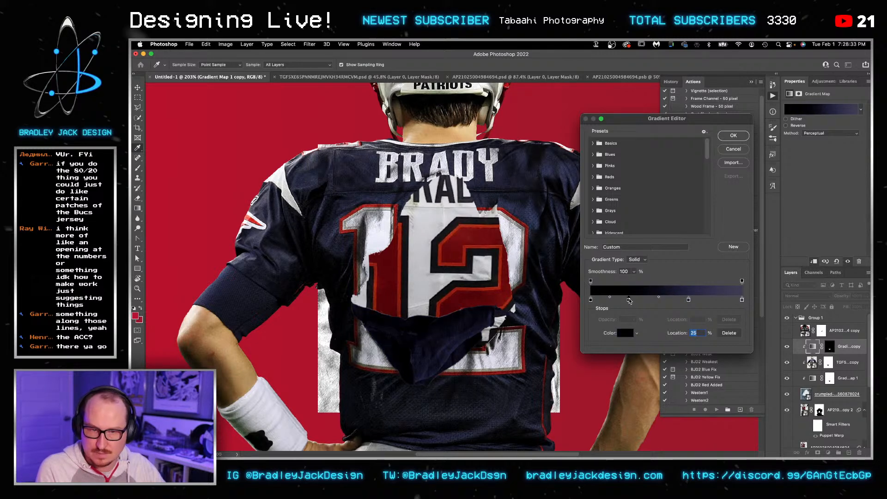
drag(624, 301, 633, 299)
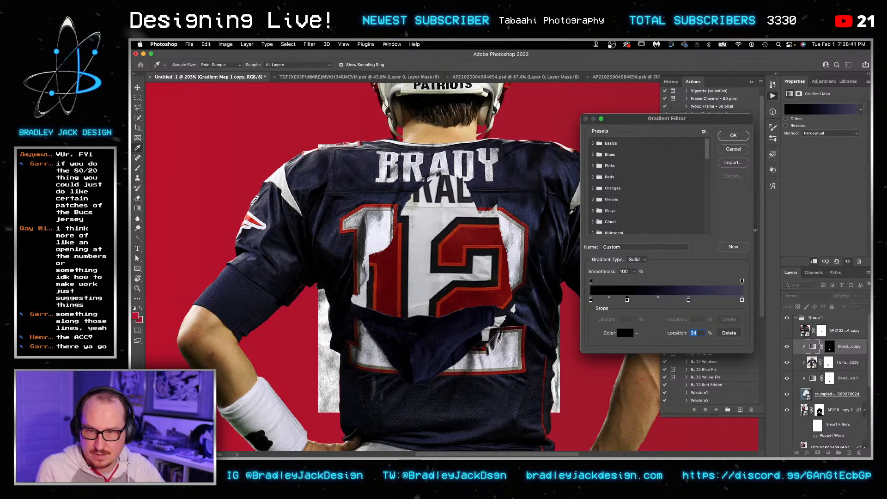
Step: Apply the gradient edit and compare the composite with the clipped gradient maps and jersey texture hidden and shown
key(Return)
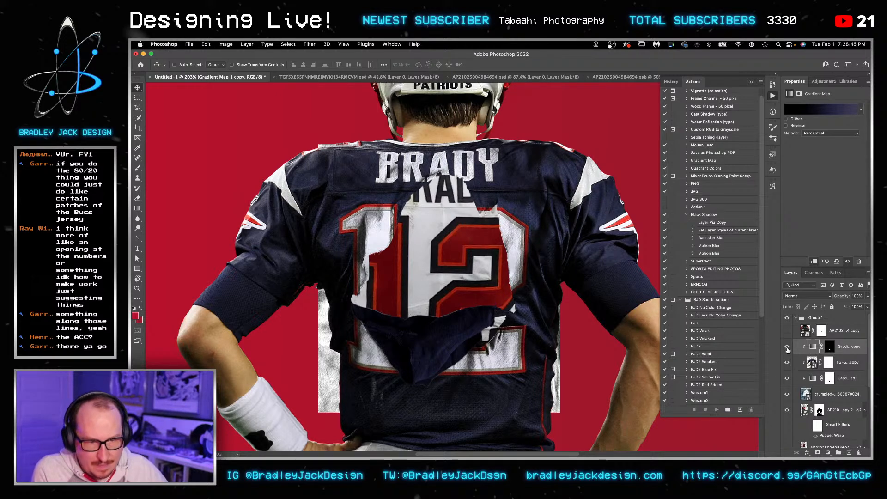
click(787, 378)
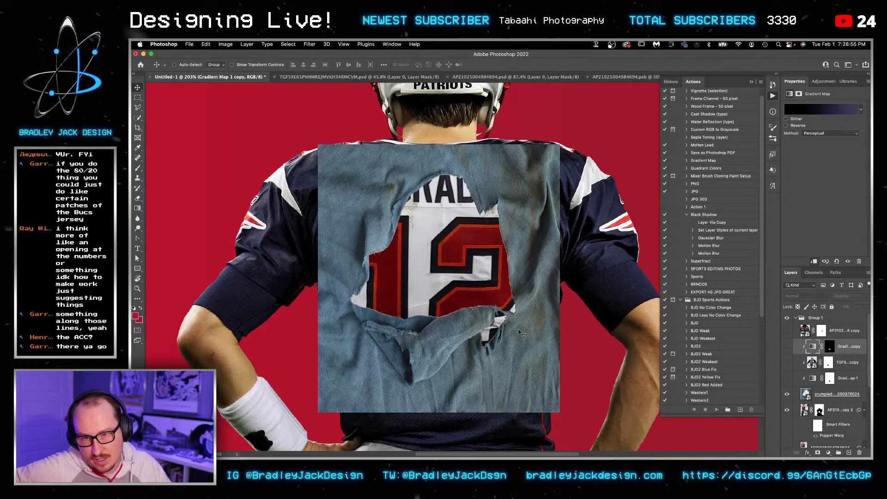
drag(787, 351, 787, 378)
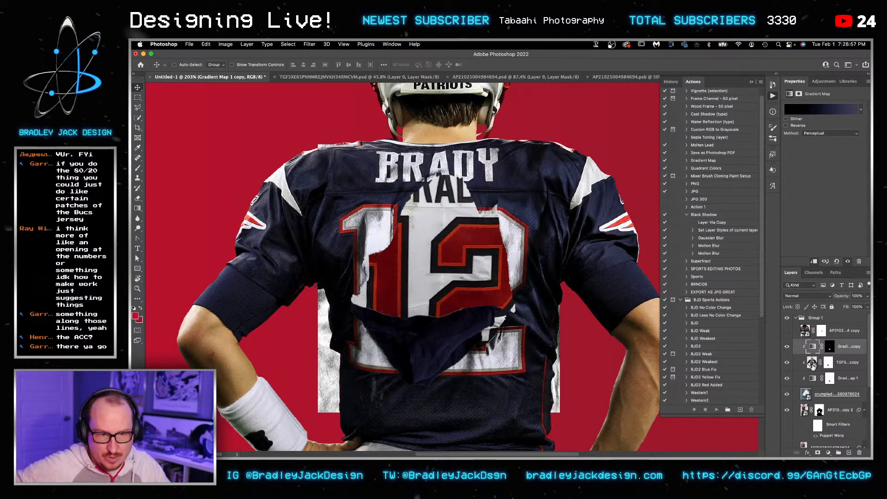
click(812, 362)
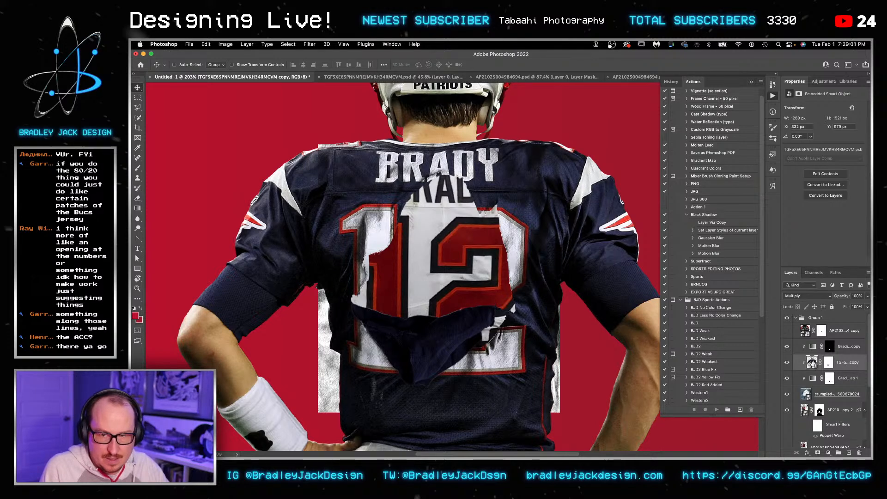
click(787, 363)
click(786, 363)
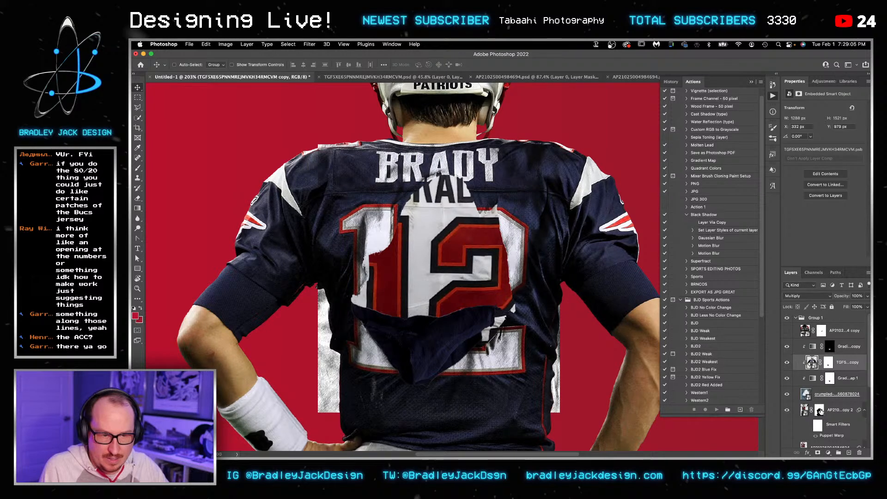
Step: Group the torn rag, its clipped layers and the second Patriots player copy, and mask the group to the player's outline
click(806, 394)
ctrl+click(806, 394)
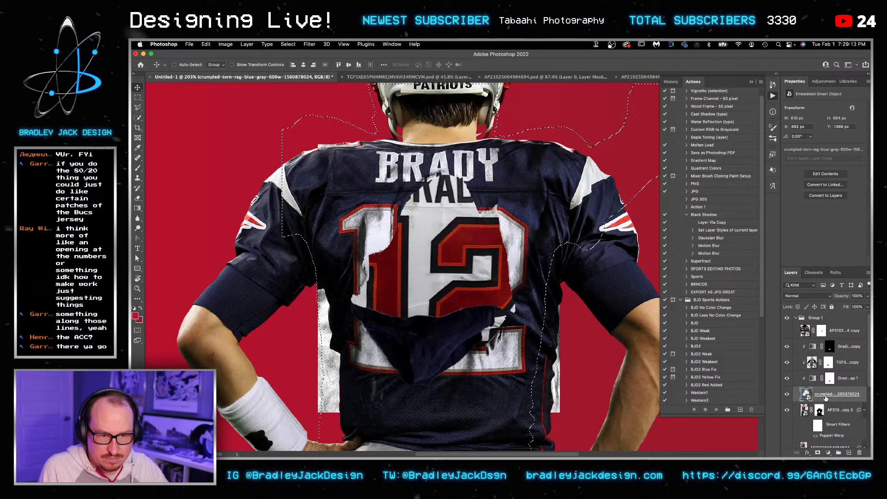
super+click(819, 411)
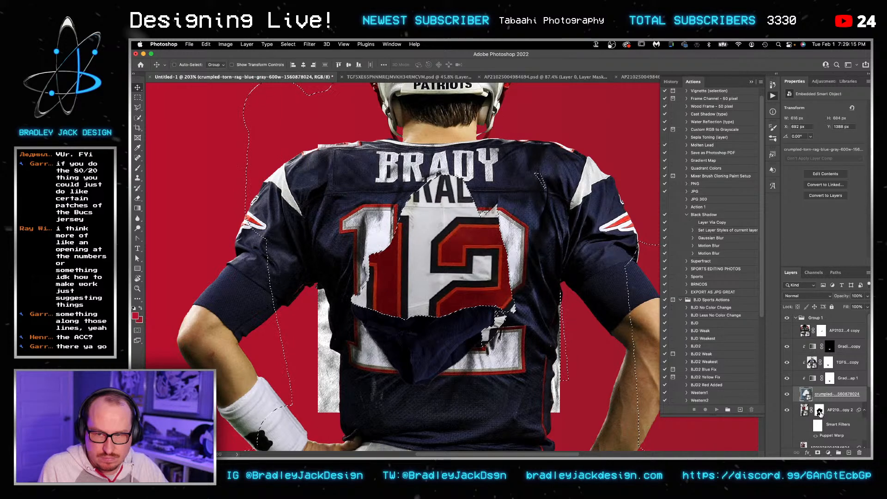
click(819, 411)
scroll(813, 410, down, 3)
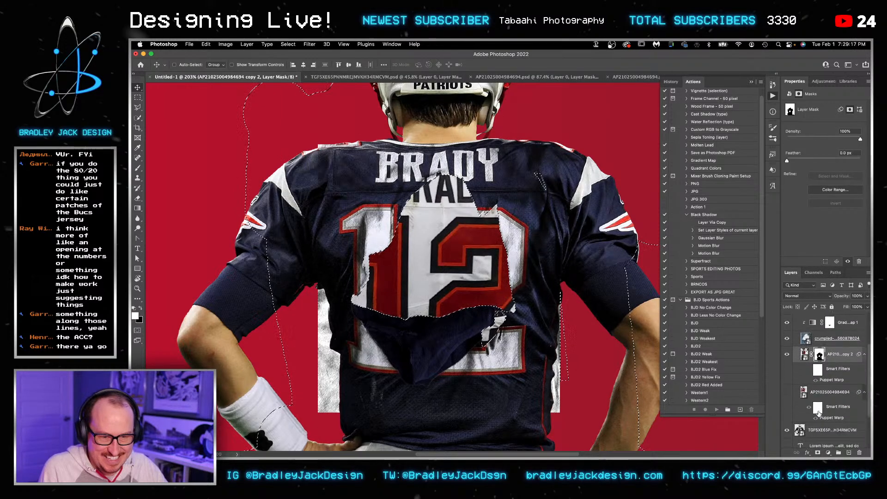
scroll(809, 408, up, 3)
click(833, 410)
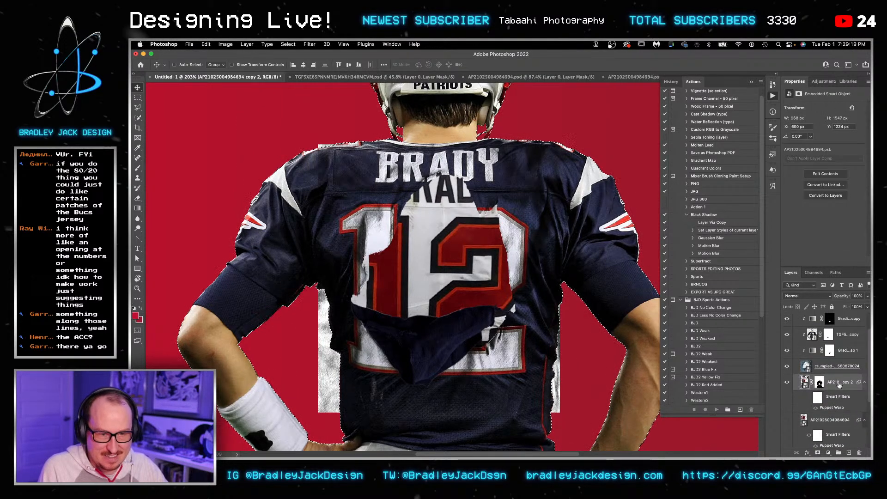
shift+click(838, 346)
key(super+g)
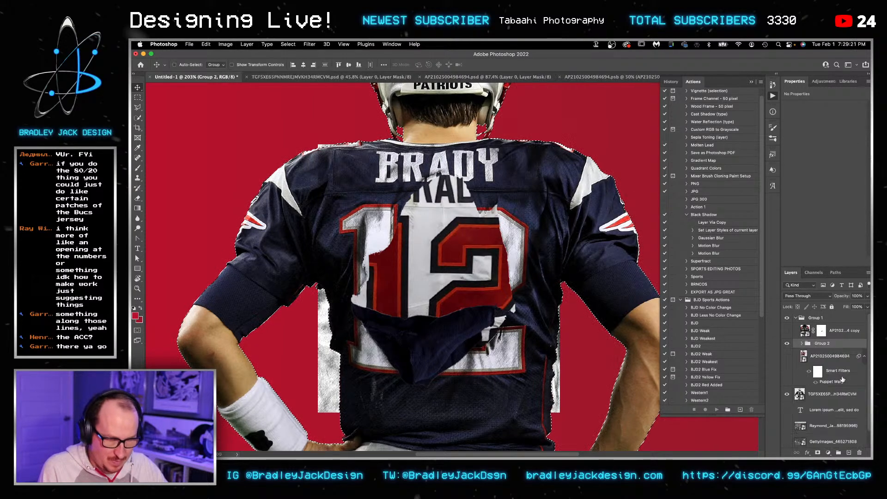
click(816, 452)
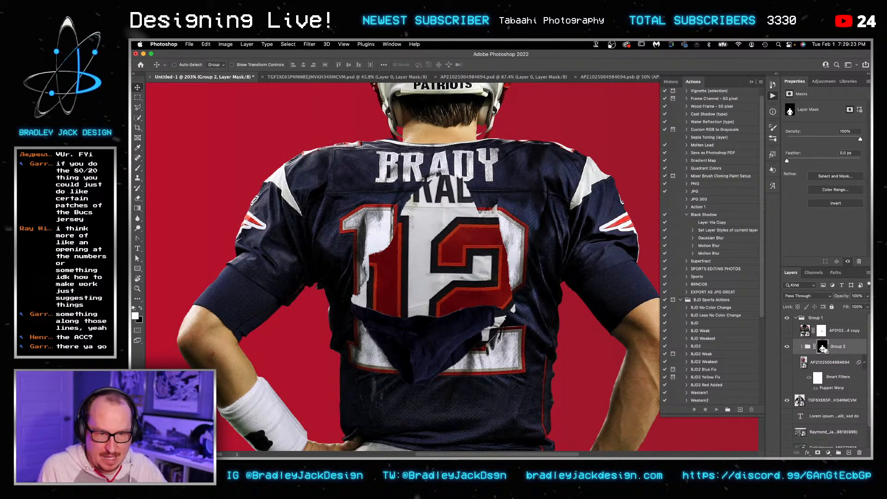
Step: Paint soft black with a brush of up to 90 px on the group's mask around the torn cloth's outer edges
key(b)
key(bracketright)
key(bracketright)
key(bracketright)
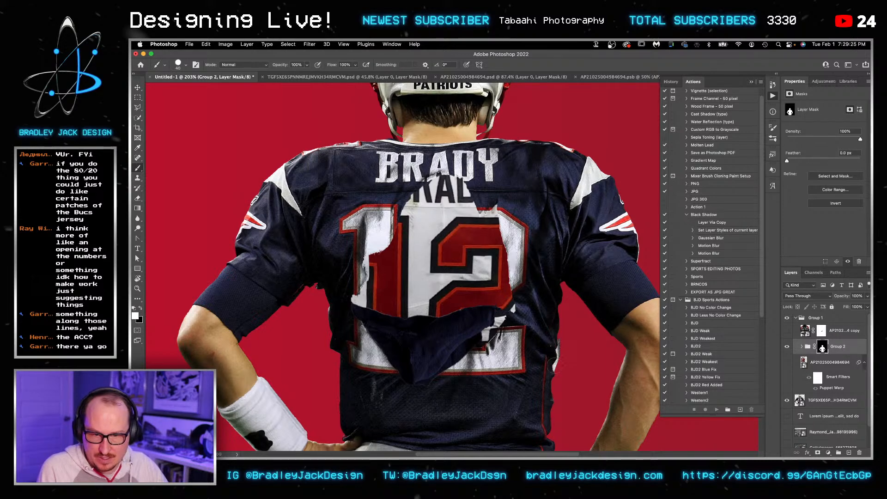
key(x)
key(bracketright)
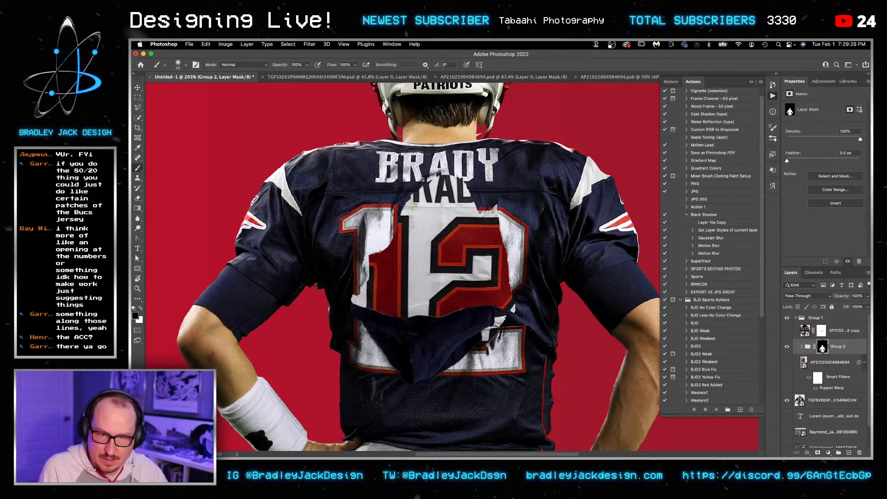
key(bracketright)
key(bracketright)
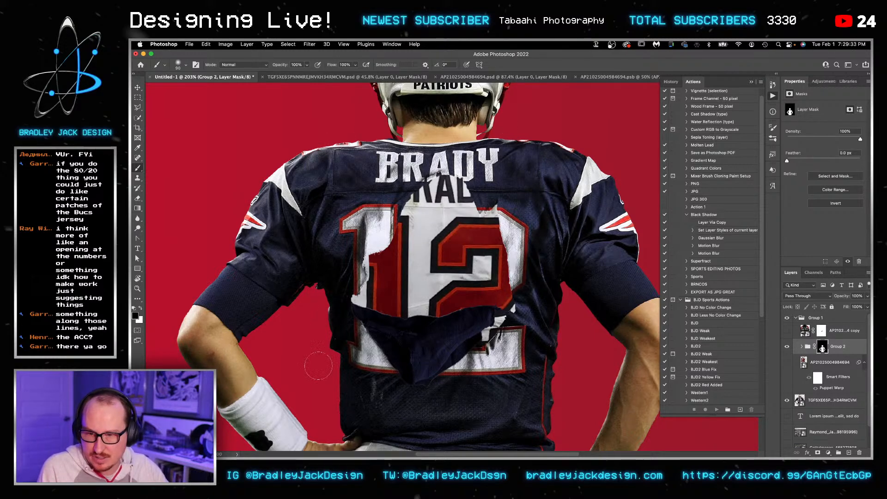
Step: Duplicate the clipped jersey texture inside the group above the topmost gradient map, and set the duplicate's blend mode to Normal
key(v)
super+click(471, 356)
super+click(471, 355)
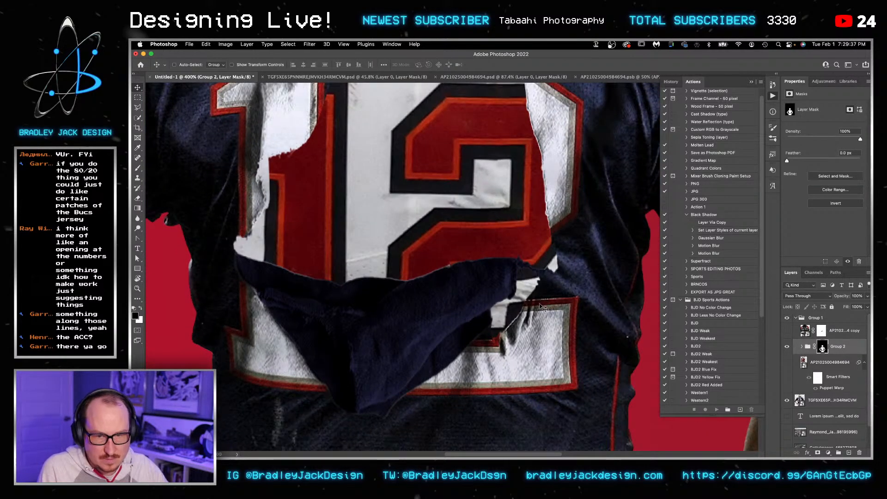
click(817, 401)
click(801, 346)
click(851, 378)
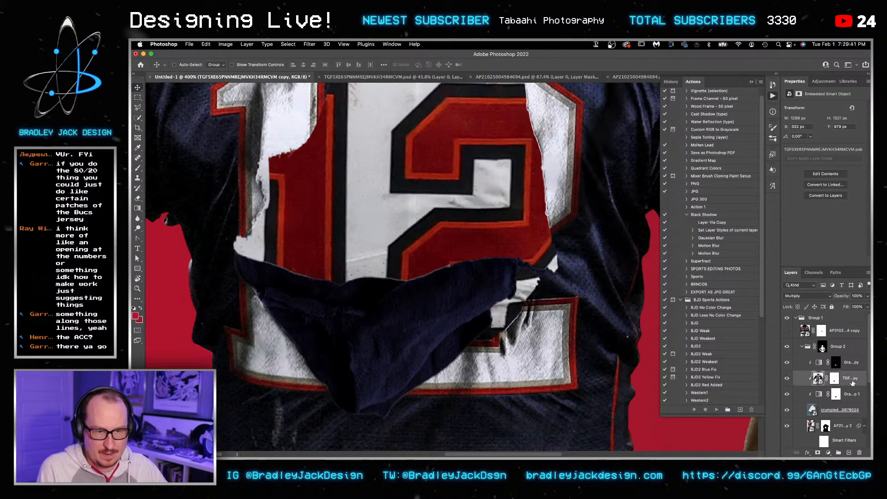
drag(847, 382, 840, 359)
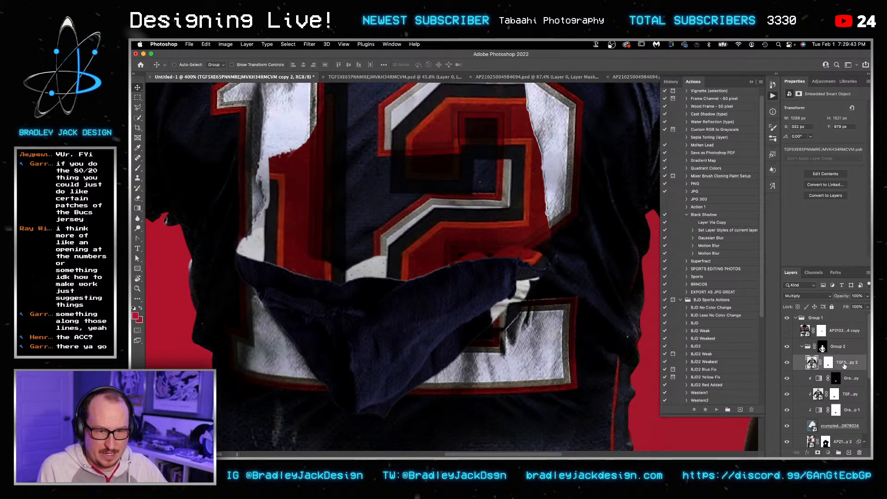
key(shift+alt+n)
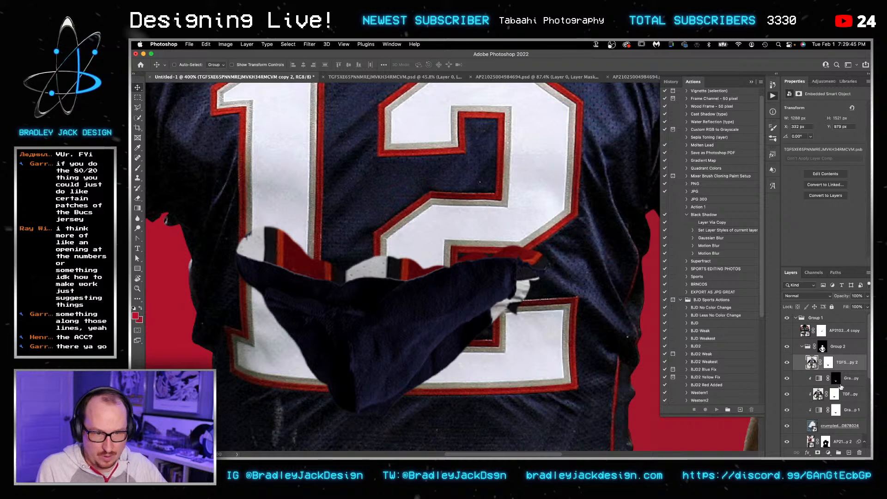
Step: Replace the duplicate jersey layer's mask with a fully black one
right_click(828, 362)
click(815, 382)
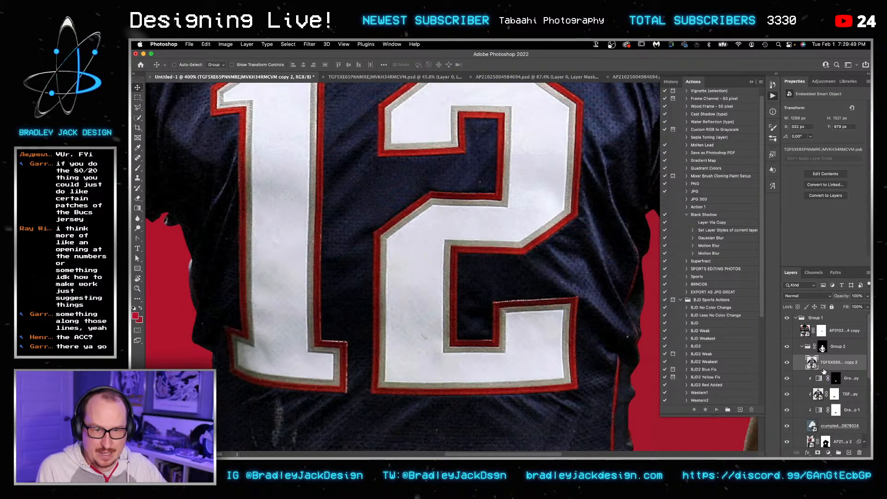
key(super+z)
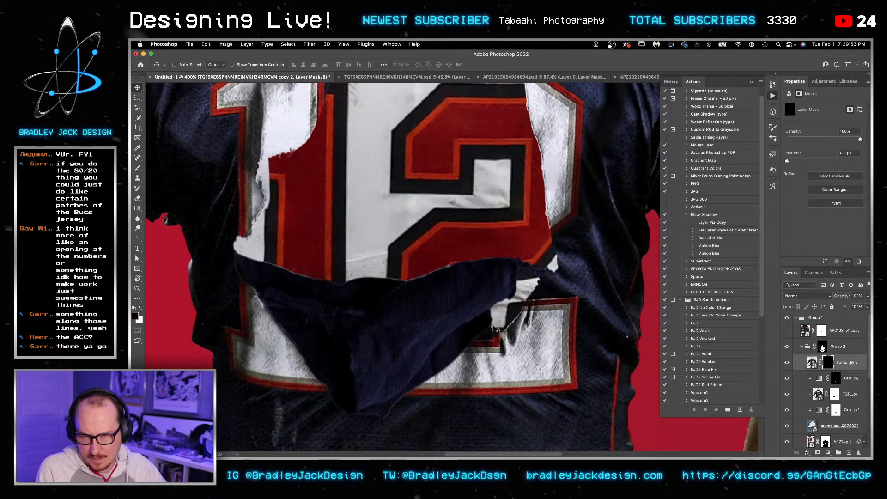
Step: Hide the layers clipped to the torn rag and make the rag layer active for the Quick Selection tool
click(787, 409)
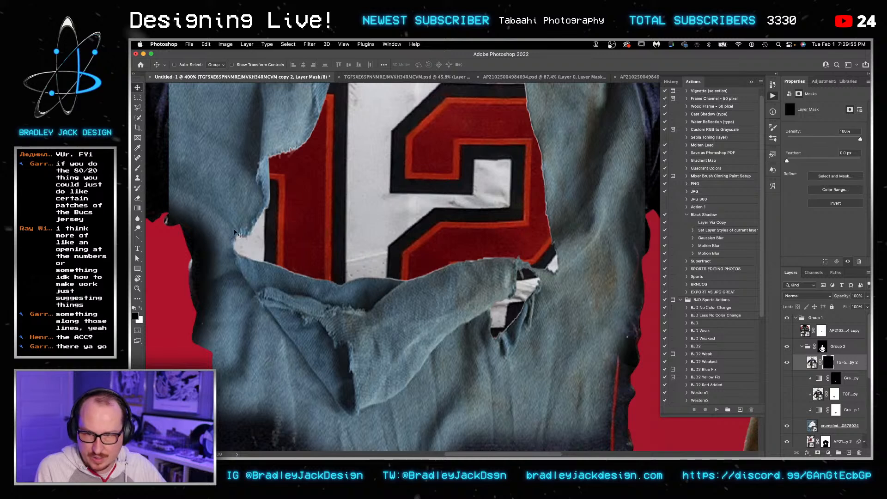
click(138, 117)
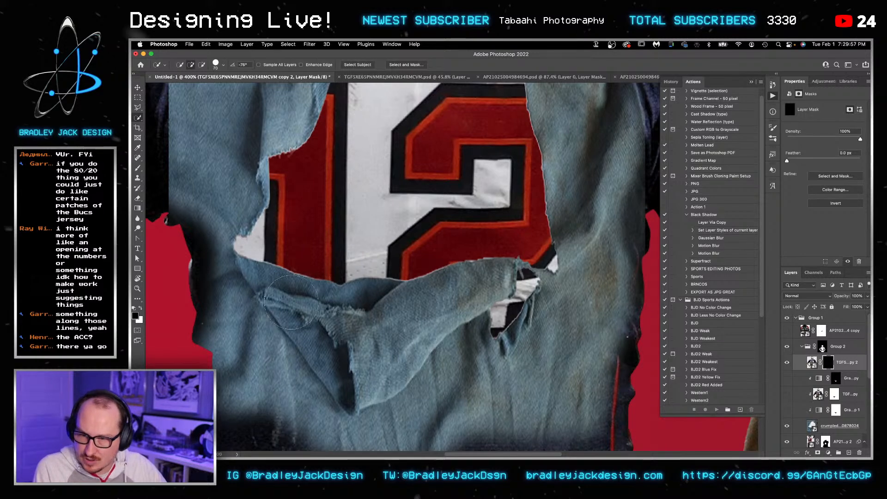
key(bracketleft)
key(bracketleft)
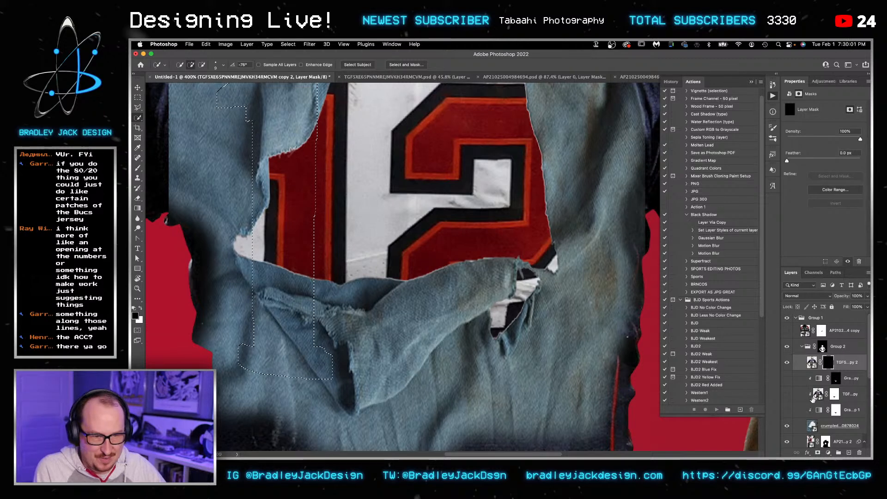
click(812, 426)
ctrl+click(813, 426)
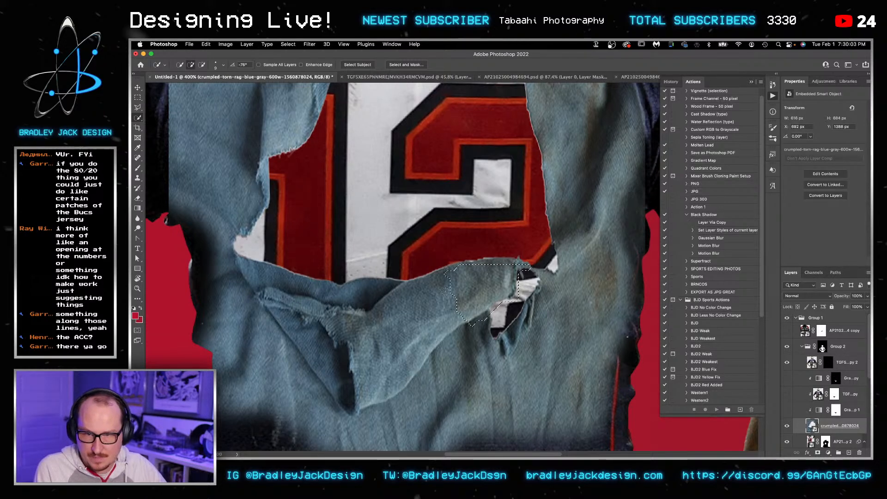
Step: Quick-select the rag's hanging folded flap, subtracting the denim around and below it
mouse_move(353, 325)
mouse_down()
mouse_move(383, 304)
mouse_move(307, 303)
mouse_up()
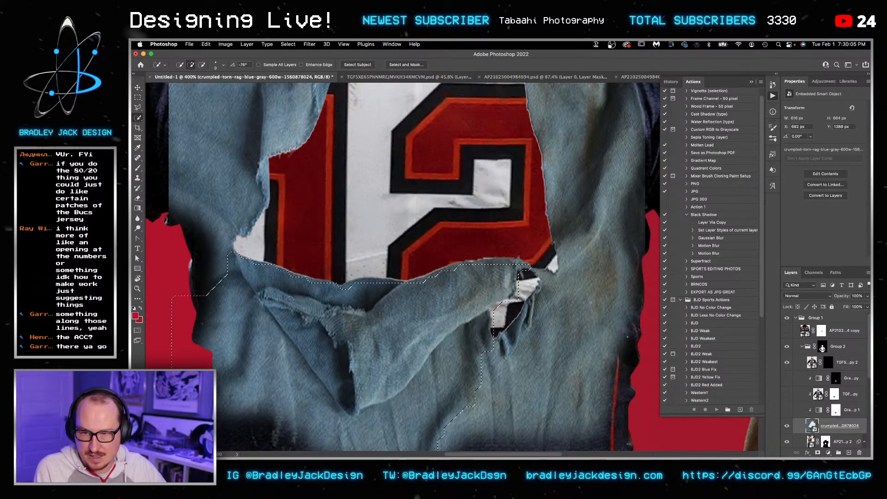
mouse_move(314, 366)
mouse_down()
mouse_move(302, 286)
mouse_move(359, 284)
mouse_move(326, 289)
mouse_move(247, 271)
mouse_move(272, 296)
mouse_up()
key(bracketright)
key(bracketright)
scroll(257, 355, down, 5)
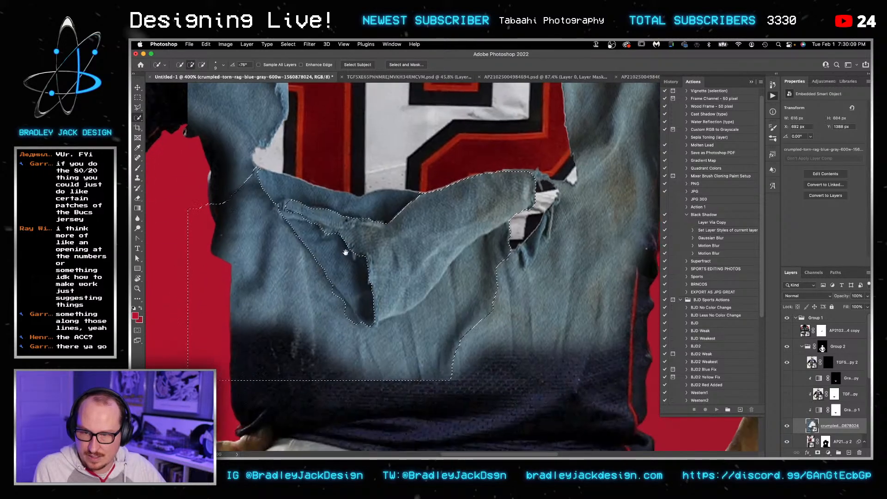
mouse_move(257, 356)
mouse_down()
mouse_move(305, 351)
mouse_move(355, 323)
mouse_move(425, 330)
mouse_move(442, 359)
mouse_up()
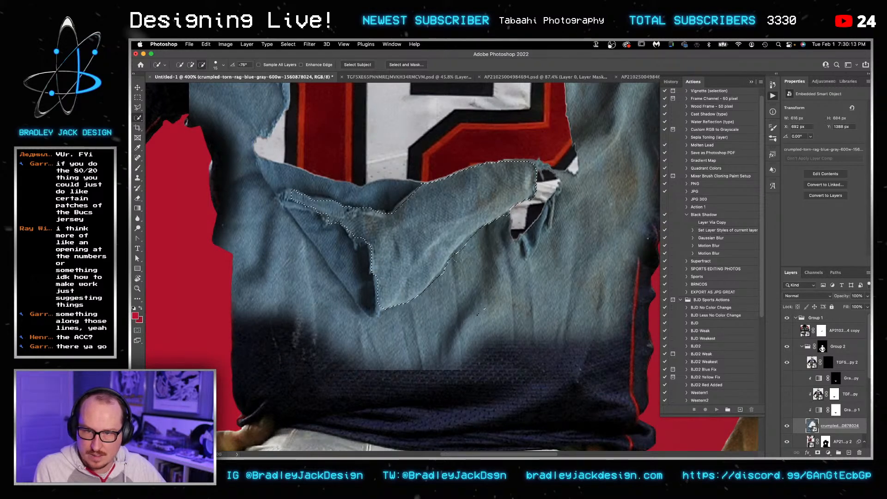
key(bracketleft)
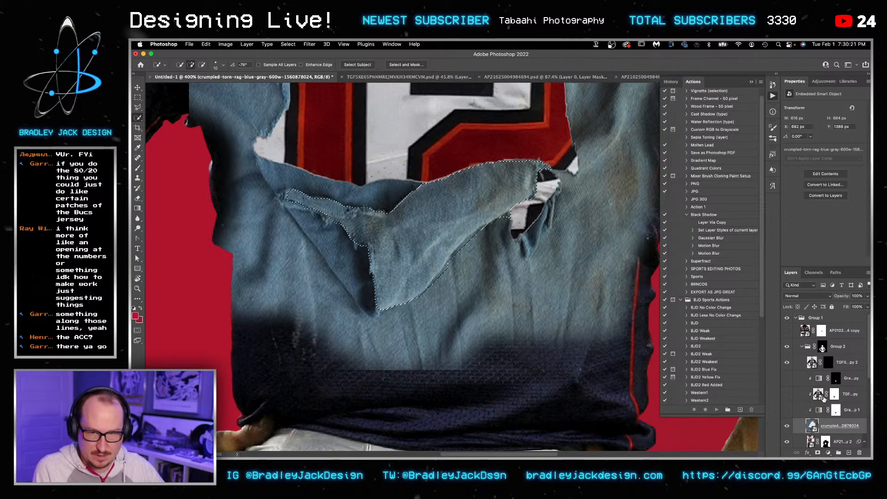
Step: Add a new layer above the duplicate jersey layer and fill the flap selection with black
click(845, 368)
key(alt+shift+super+n)
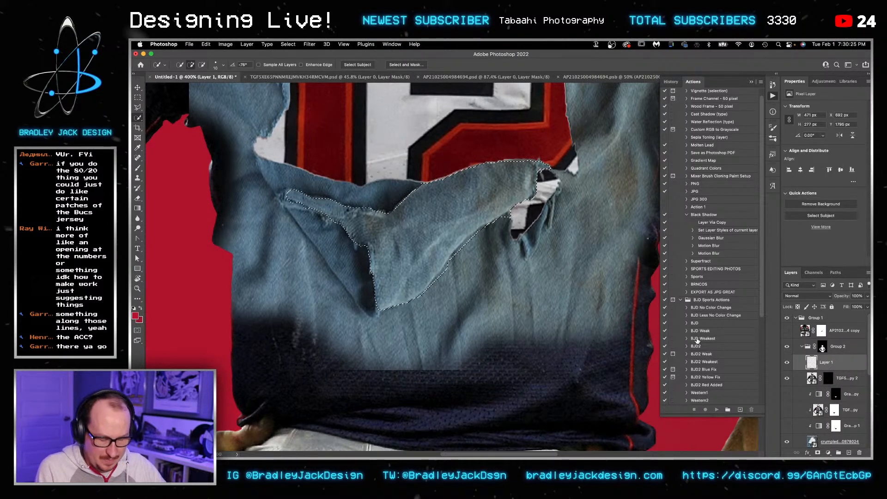
key(g)
key(d)
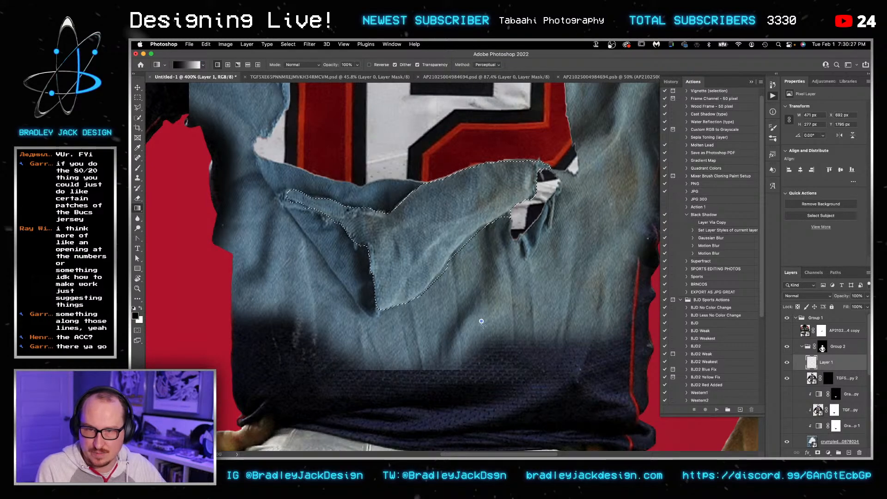
key(alt+BackSpace)
key(v)
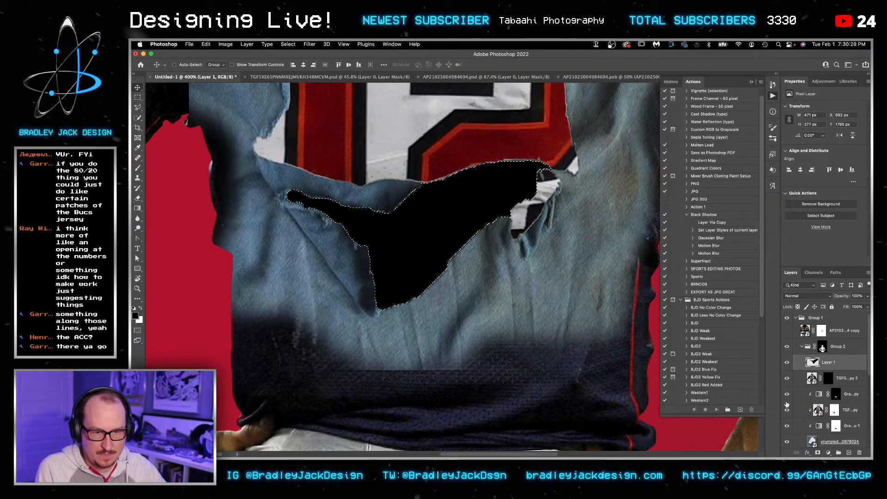
Step: Show the rag's clipped layers again, clear the selection, and hide the duplicate jersey layer
drag(787, 425, 787, 393)
click(812, 378)
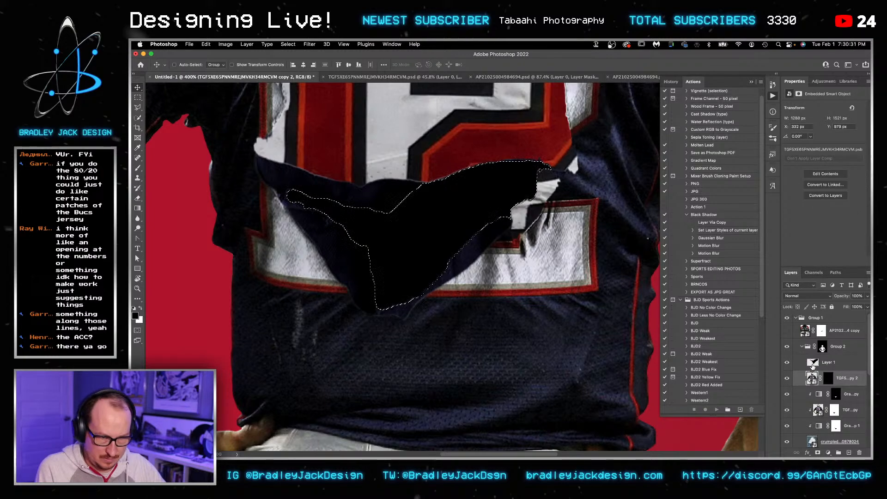
click(813, 363)
key(super+d)
key(super+minus)
key(super+minus)
drag(489, 296, 461, 391)
click(786, 377)
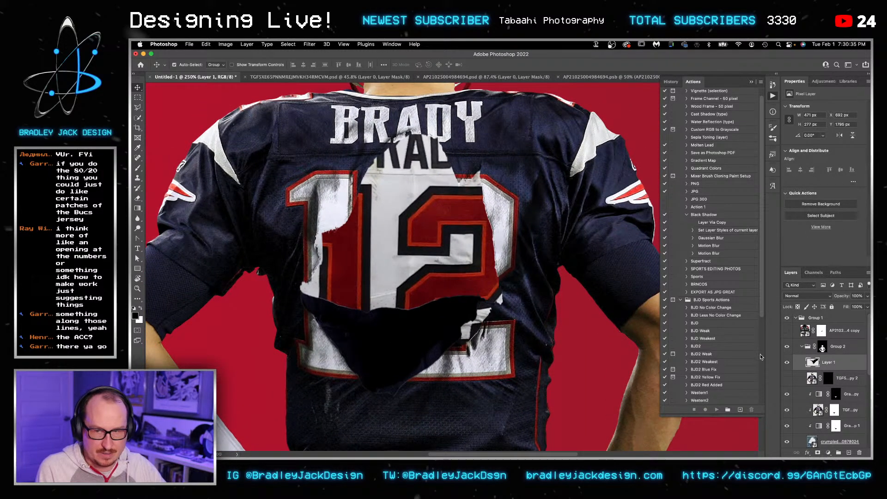
Step: Rotate the black flap shape by 103.93°, move it over the right side of the torn opening, and load its outline as a selection
key(super+t)
drag(515, 276, 406, 443)
drag(399, 378, 519, 221)
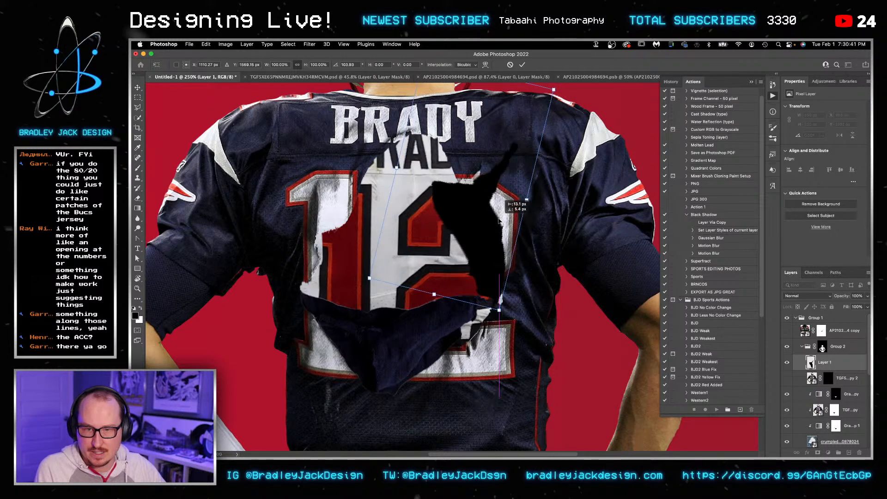
key(Return)
super+click(813, 361)
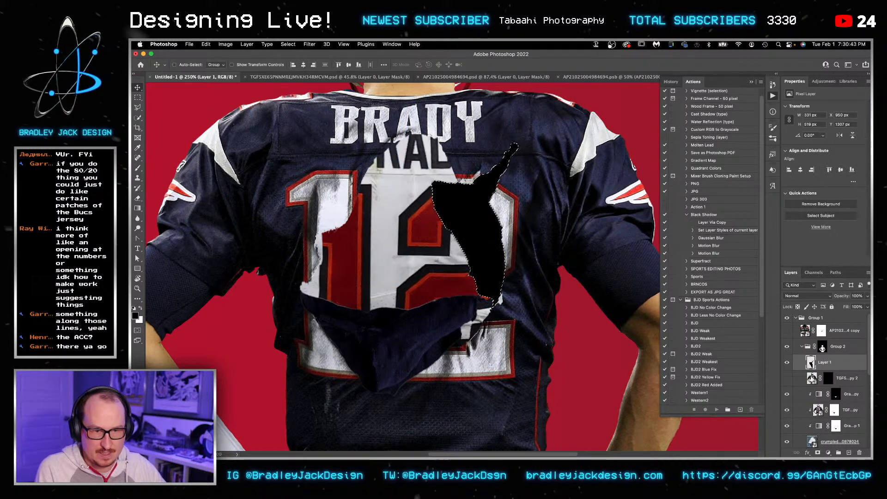
Step: Replace the duplicate jersey layer's mask with one made from the loaded flap selection, and hide the black flap layer
click(827, 379)
right_click(828, 381)
click(779, 388)
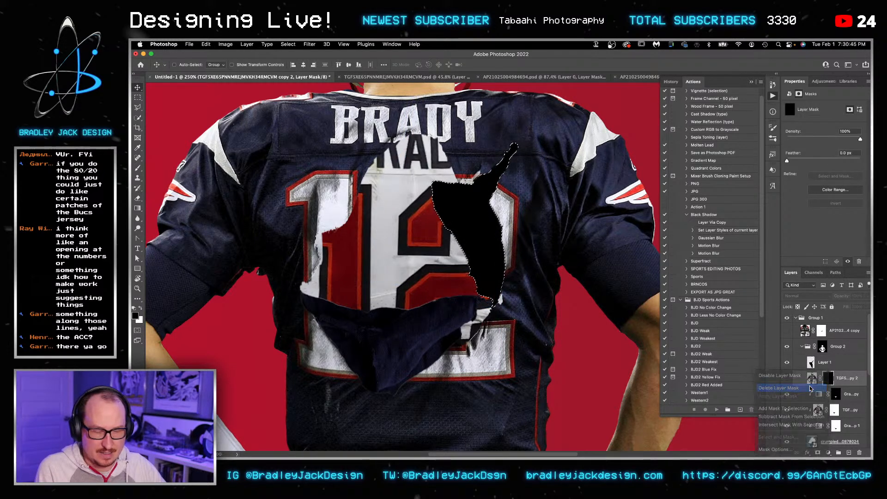
click(816, 454)
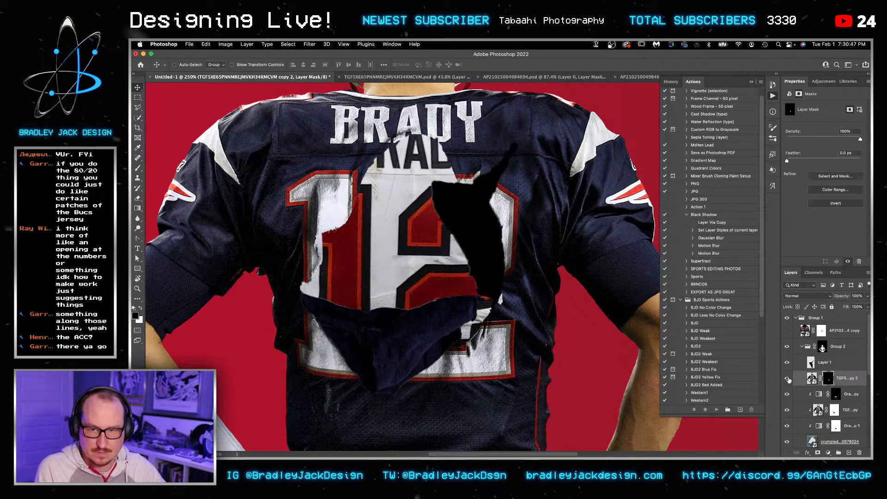
click(787, 362)
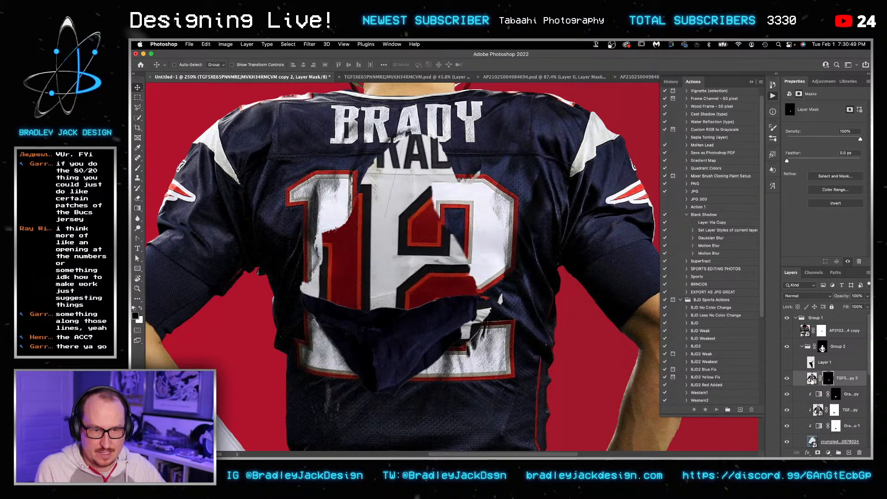
Step: Rotate the masked duplicate jersey layer by -102.66° and move it over the hanging folded flap below the opening
click(811, 378)
key(super+t)
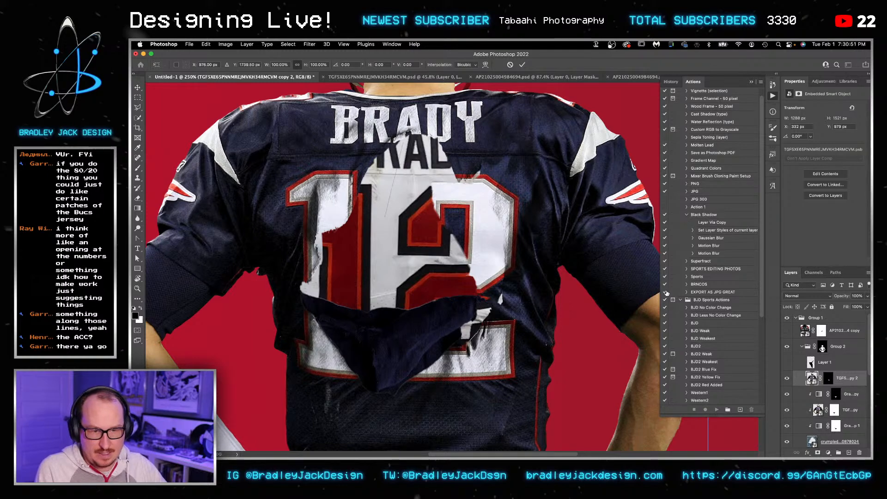
click(830, 379)
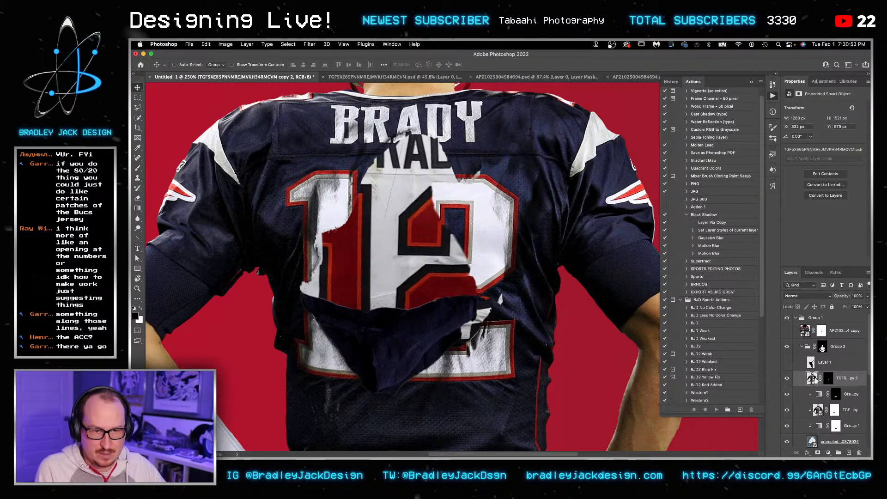
scroll(655, 333, down, 3)
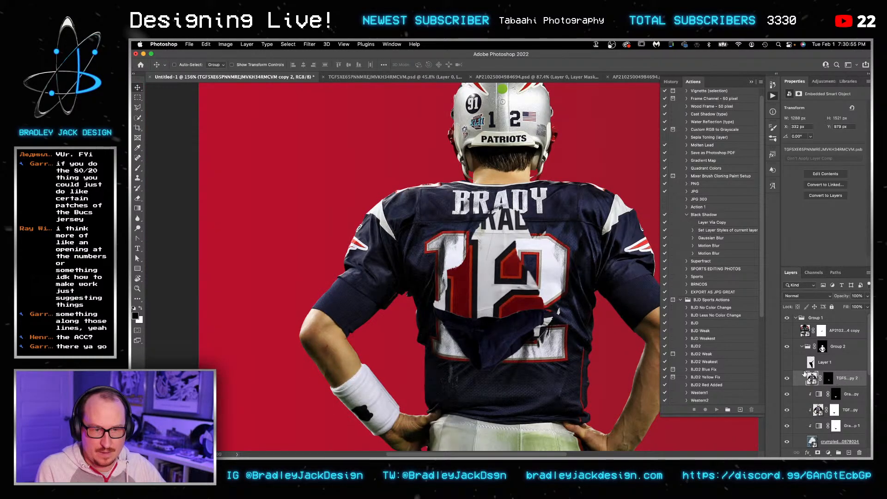
key(ctrl+t)
scroll(563, 193, down, 2)
drag(522, 104, 381, 272)
drag(475, 207, 546, 316)
scroll(524, 284, up, 3)
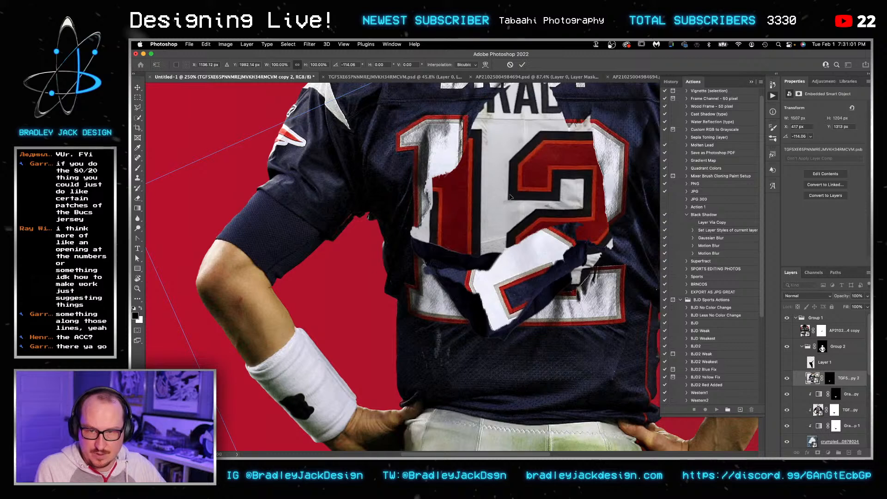
drag(243, 116, 264, 155)
drag(507, 263, 502, 280)
key(Return)
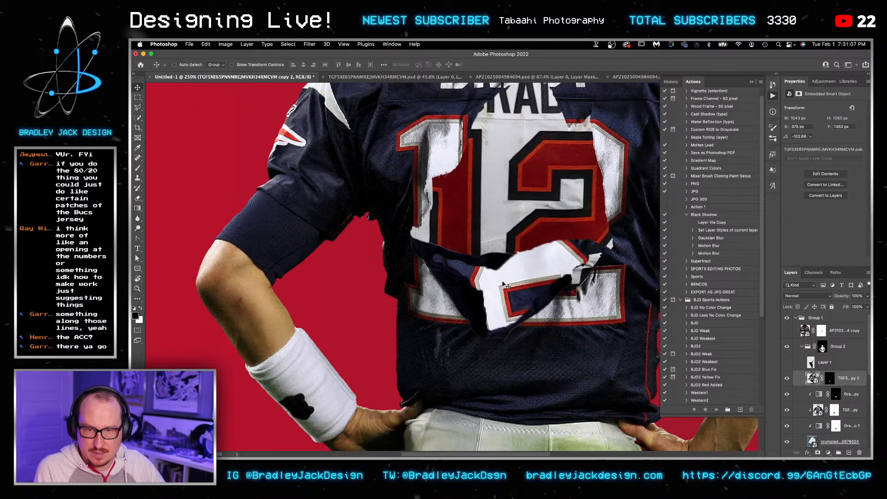
Step: Nudge the rotated duplicate jersey layer down by about 4 px
key(Down)
key(Down)
key(Down)
key(Down)
key(Down)
key(Down)
key(Down)
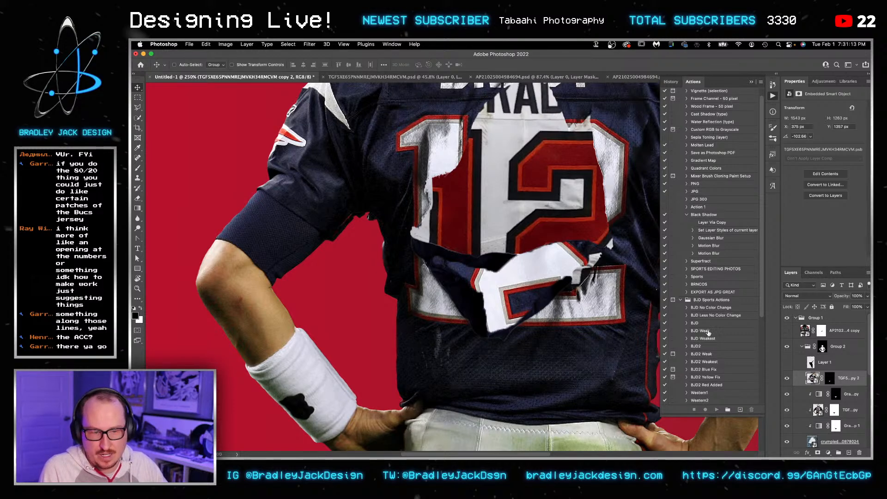
Step: Delete the duplicate jersey layer's flap mask and add a black mask that hides the whole layer
click(830, 380)
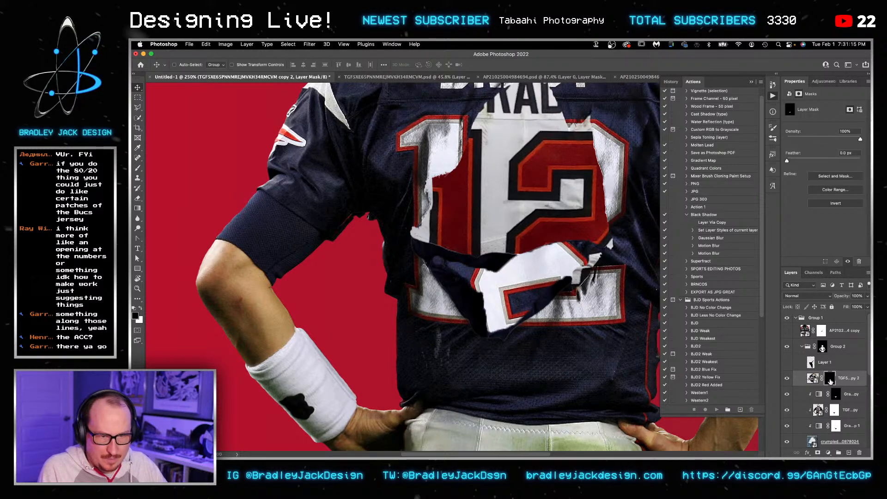
right_click(828, 381)
key(Escape)
key(Delete)
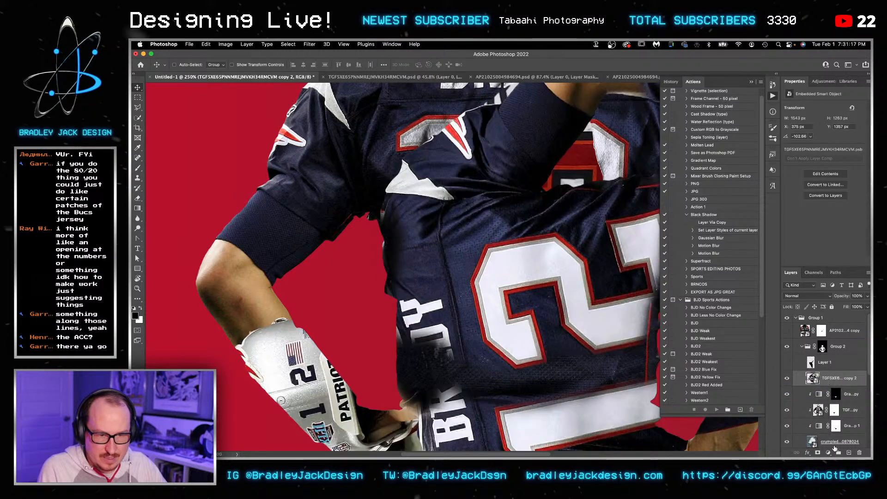
alt+click(818, 453)
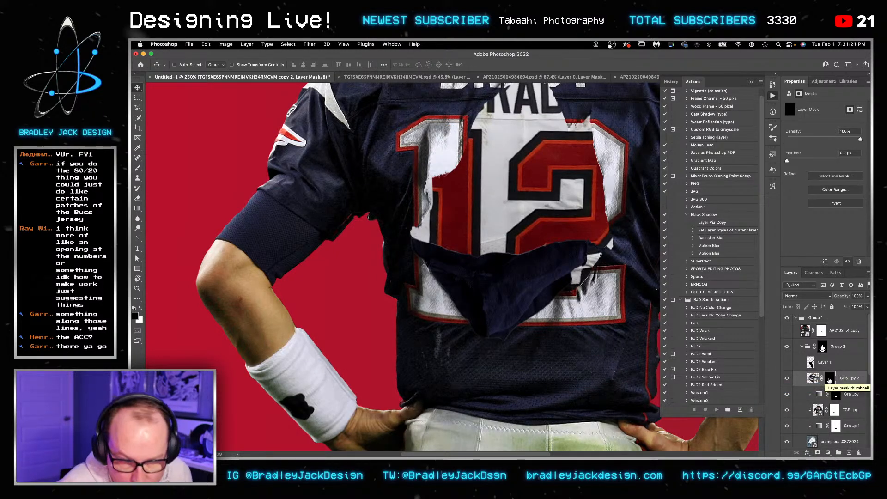
Step: Hide the clipped jersey and Gradient Map 1 copy layers, keep Gradient Map 1 visible, and target its mask
scroll(554, 286, up, 5)
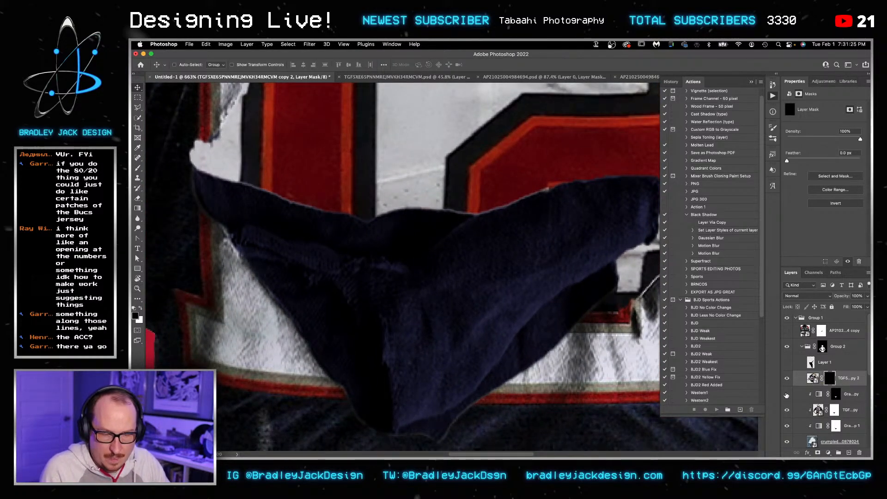
click(787, 425)
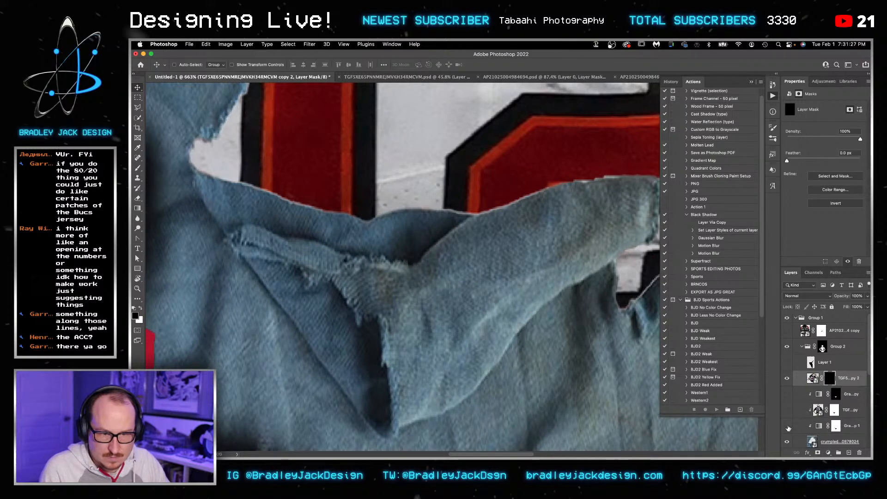
click(836, 425)
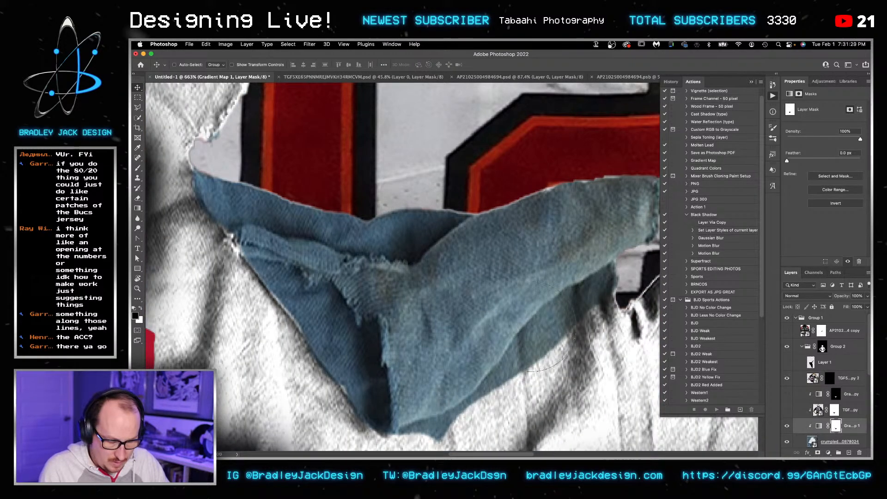
Step: Paint white on the Gradient Map 1 mask over the flap's frayed edge and upper front fold, resizing the brush as needed
key(b)
key(bracketleft)
key(bracketleft)
key(bracketleft)
key(bracketleft)
key(bracketleft)
key(bracketleft)
key(bracketleft)
key(bracketleft)
key(bracketleft)
key(x)
mouse_move(239, 237)
mouse_down()
mouse_move(259, 238)
mouse_move(251, 248)
mouse_move(300, 248)
mouse_move(301, 257)
mouse_move(385, 275)
mouse_move(343, 282)
mouse_move(359, 293)
mouse_move(363, 312)
mouse_move(339, 287)
mouse_move(362, 315)
mouse_move(368, 304)
mouse_move(402, 302)
mouse_move(487, 226)
mouse_move(503, 232)
mouse_move(470, 252)
mouse_move(506, 201)
mouse_move(547, 184)
mouse_move(584, 193)
mouse_move(443, 213)
mouse_move(425, 204)
mouse_move(453, 194)
mouse_move(506, 196)
mouse_move(524, 220)
mouse_move(462, 230)
mouse_move(458, 238)
mouse_move(470, 237)
mouse_move(418, 266)
mouse_move(414, 242)
mouse_up()
key(bracketright)
key(bracketright)
key(bracketright)
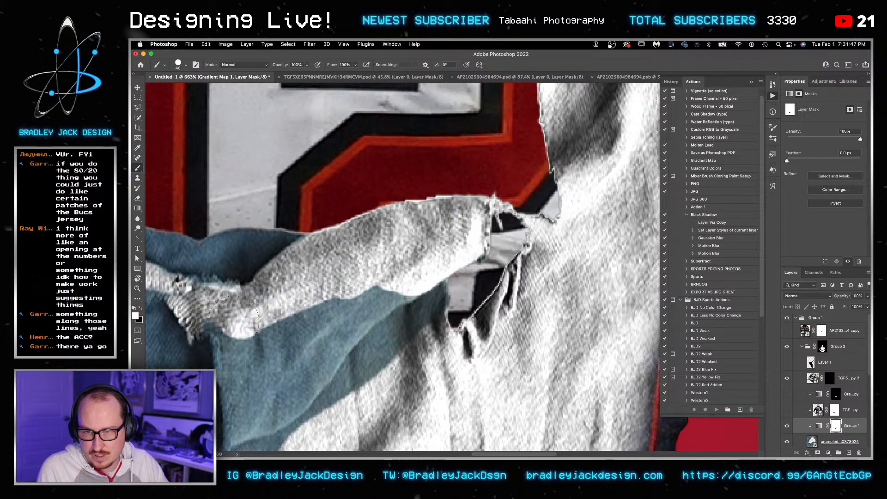
Step: Extend the white paint on the Gradient Map 1 mask across the lower part of the flap's front fold
scroll(259, 323, down, 5)
scroll(258, 323, left, 4)
key(bracketleft)
key(bracketleft)
key(bracketleft)
mouse_move(316, 333)
mouse_down()
mouse_move(301, 245)
mouse_move(304, 281)
mouse_move(374, 227)
mouse_move(484, 194)
mouse_move(427, 237)
mouse_move(373, 306)
mouse_move(324, 329)
mouse_move(345, 277)
mouse_move(340, 287)
mouse_move(434, 216)
mouse_up()
key(bracketright)
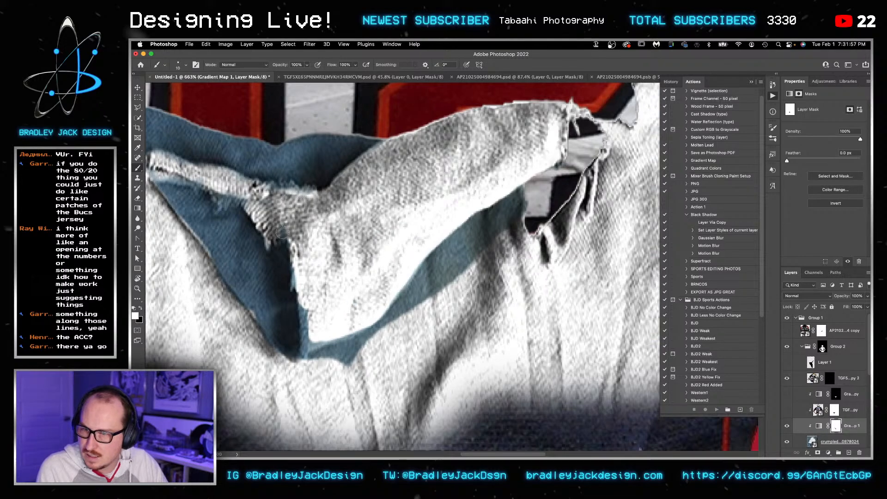
drag(294, 204, 295, 192)
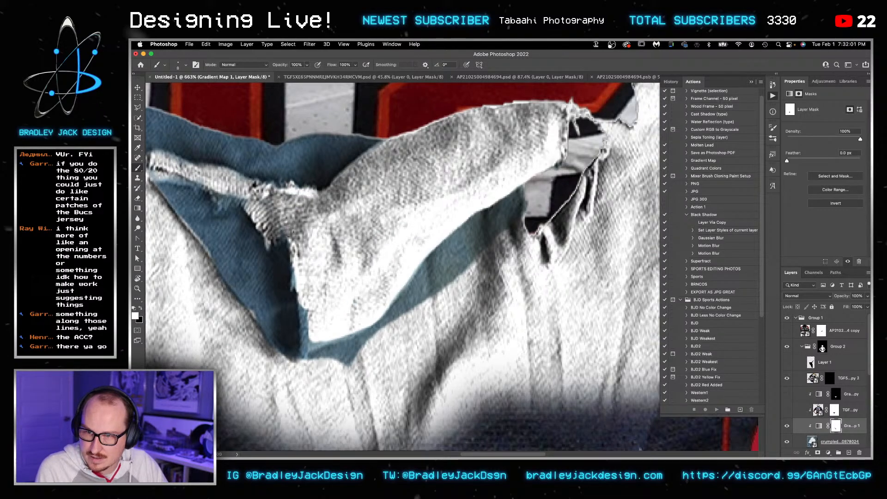
Step: Refine the Gradient Map 1 mask with small white strokes along the flap's frayed threads and inner torn edge
scroll(290, 240, down, 5)
scroll(290, 240, left, 3)
mouse_move(329, 298)
mouse_down()
mouse_move(381, 275)
mouse_move(331, 298)
mouse_move(320, 197)
mouse_up()
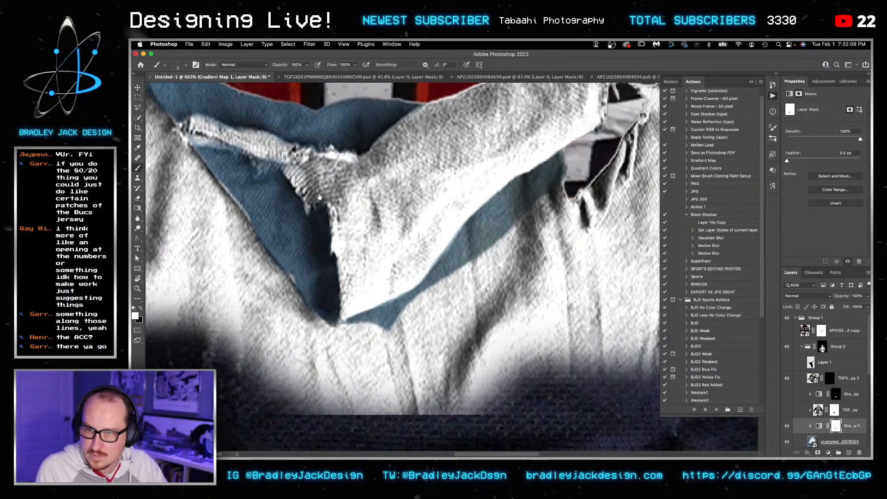
mouse_move(281, 165)
mouse_down()
mouse_move(265, 158)
mouse_move(273, 139)
mouse_up()
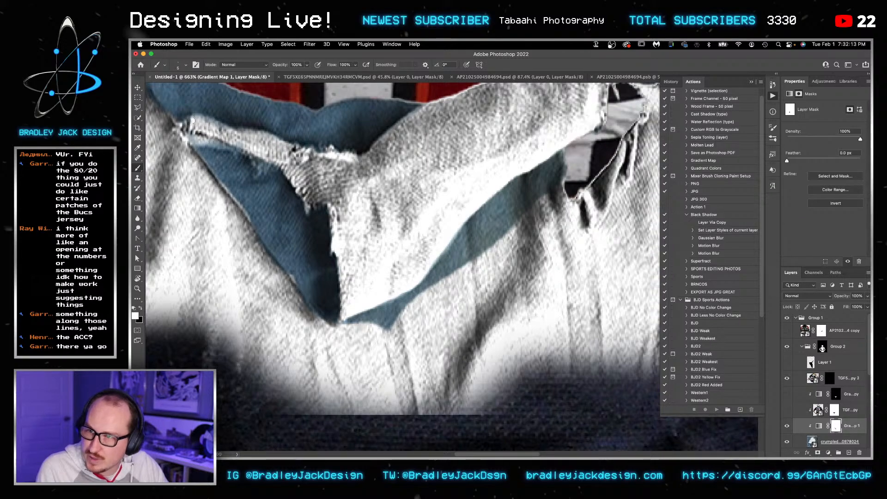
mouse_move(200, 119)
mouse_down()
mouse_move(226, 129)
mouse_move(234, 145)
mouse_move(202, 141)
mouse_up()
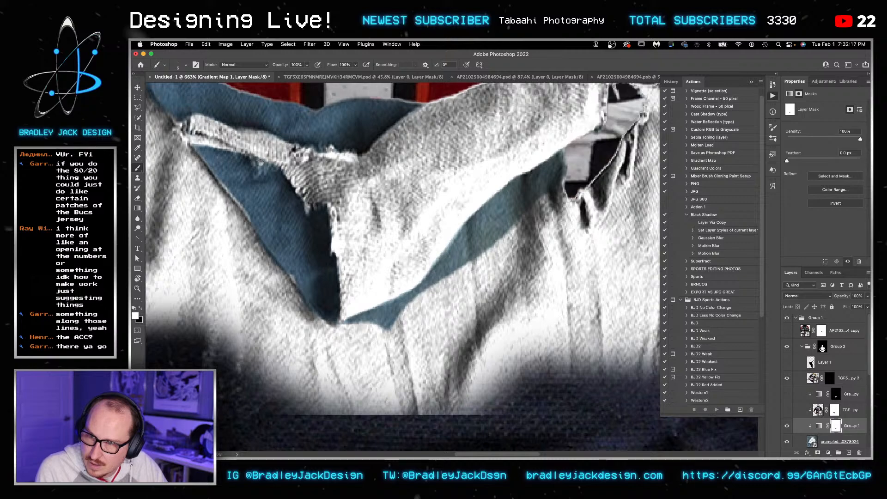
key(bracketleft)
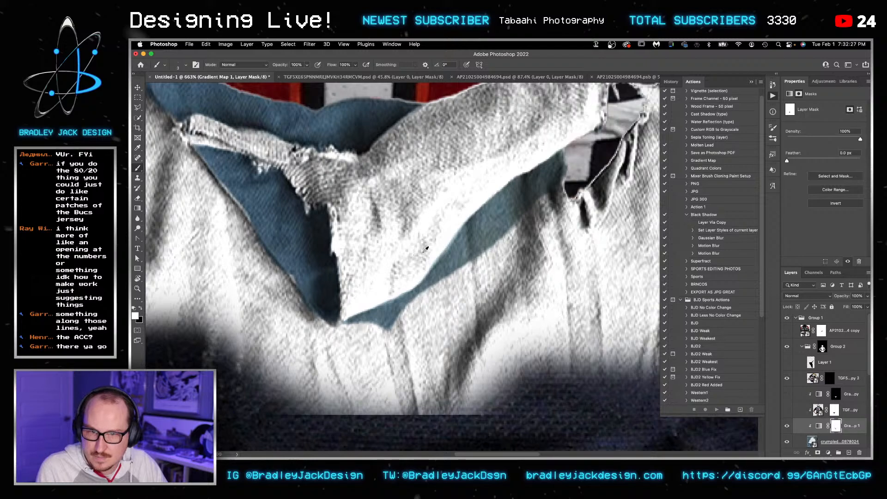
Step: Paint white on the Gradient Map 1 mask over the denim strip beneath the flap's lower right edge, and show the clipped jersey layer
scroll(426, 230, down, 3)
key(v)
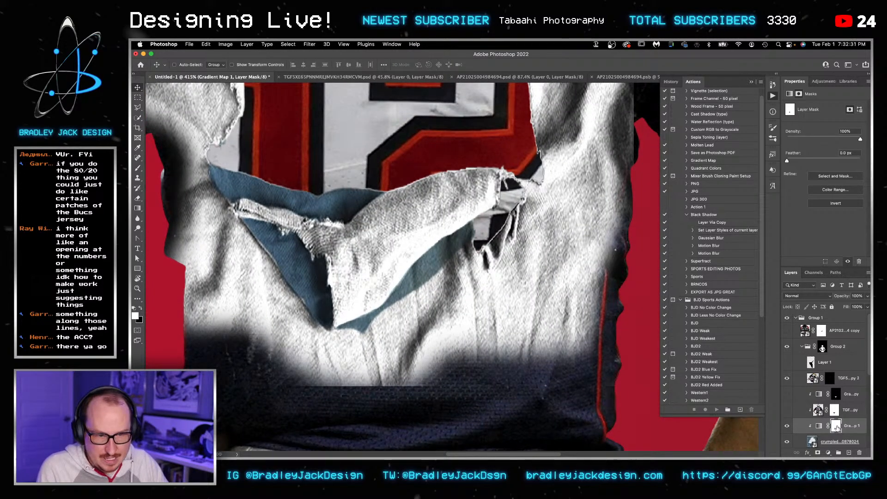
key(b)
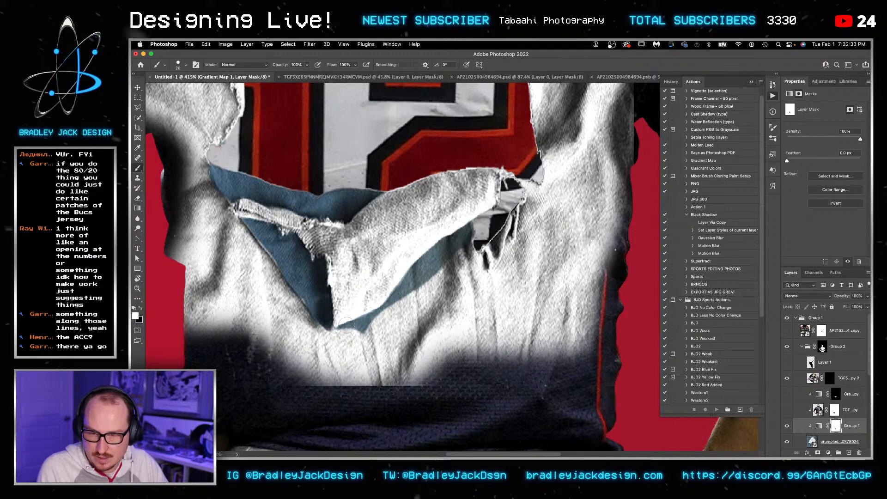
mouse_move(344, 319)
mouse_down()
mouse_move(402, 286)
mouse_move(462, 229)
mouse_move(472, 235)
mouse_up()
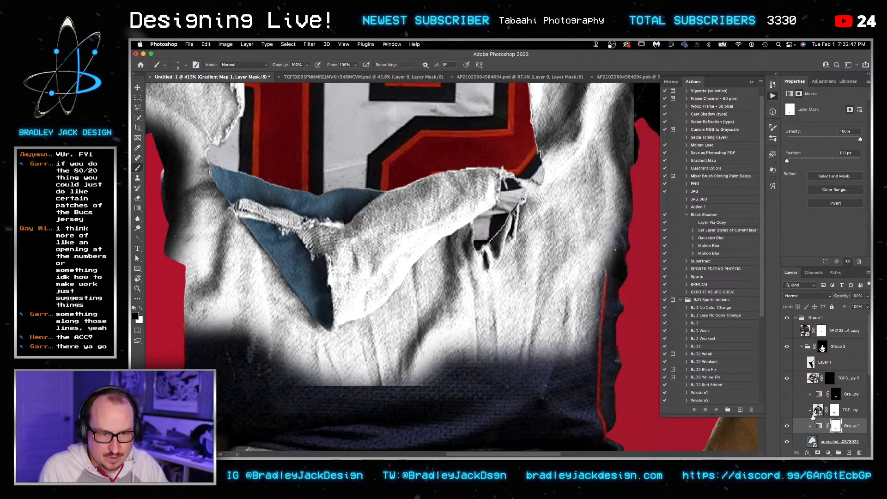
click(787, 410)
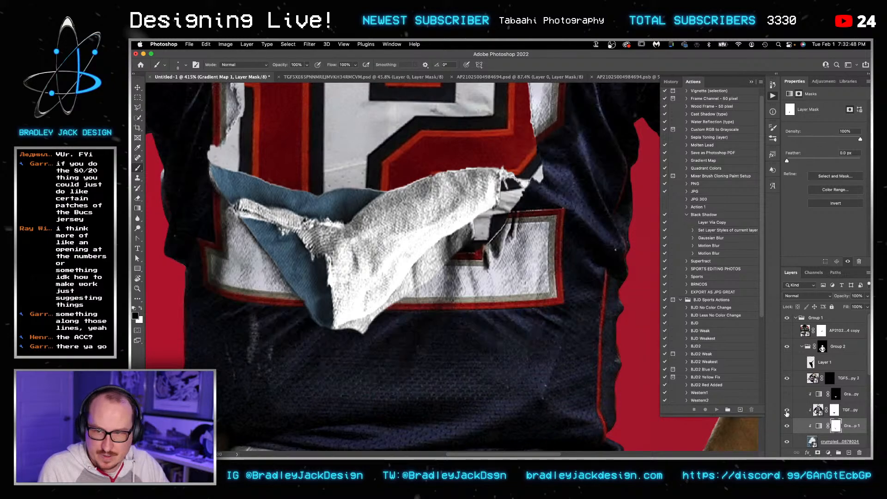
Step: Try putting the Gradient Map 1 mask on the clipped jersey layer, and undo it
click(834, 411)
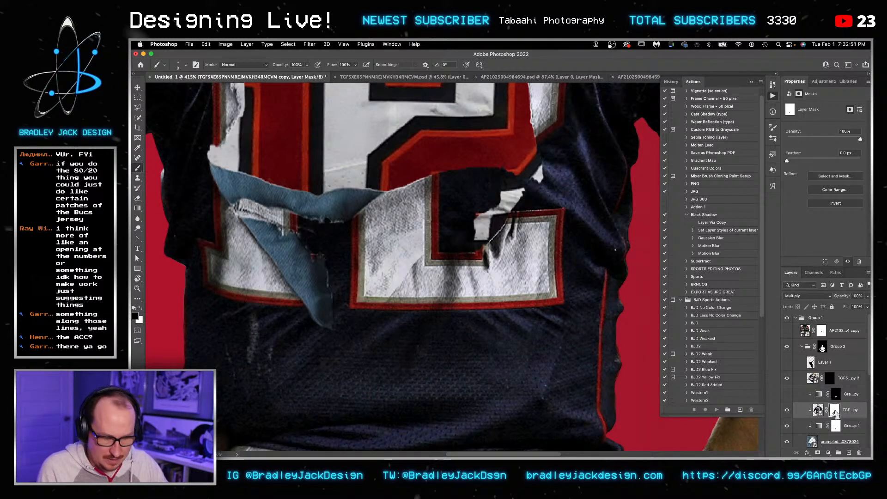
key(super+i)
key(super+z)
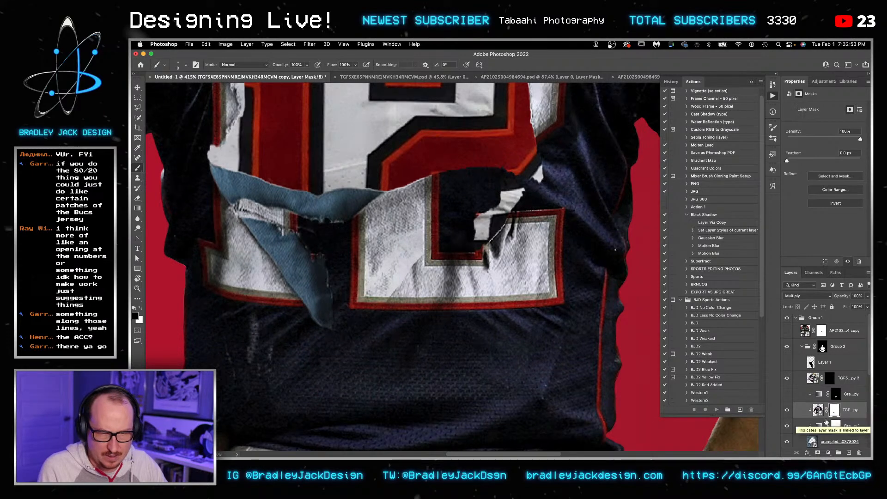
super+click(818, 409)
key(super+d)
key(v)
click(834, 410)
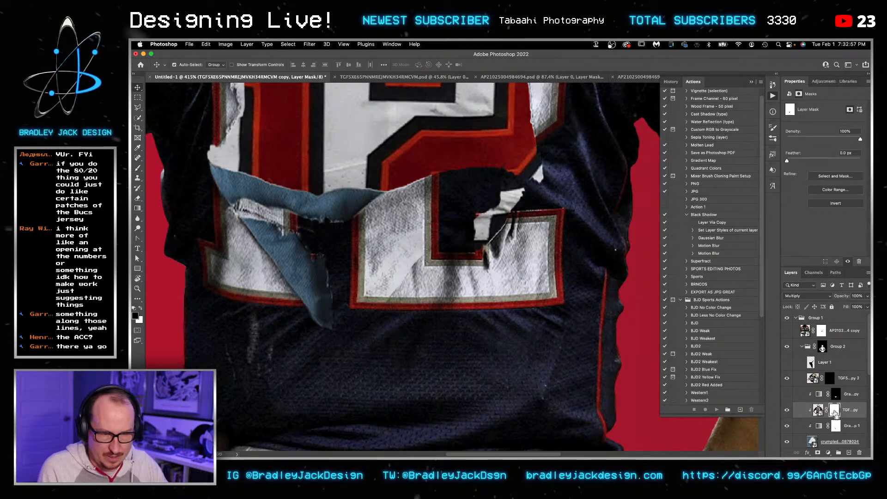
key(super+z)
Step: Paint white on the clipped jersey layer's mask along the flap's lower right edge to reveal the jersey beneath it
key(b)
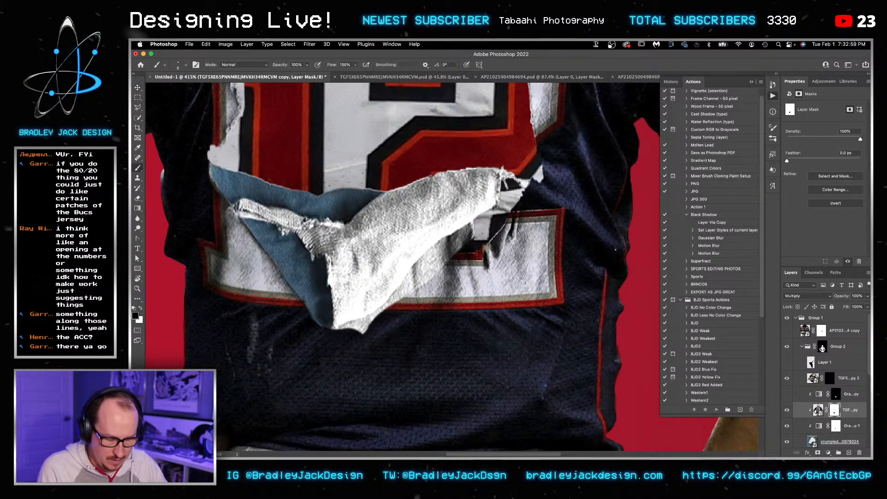
key(x)
mouse_move(339, 342)
mouse_down()
mouse_move(336, 331)
mouse_move(362, 329)
mouse_move(404, 303)
mouse_move(441, 249)
mouse_move(470, 226)
mouse_up()
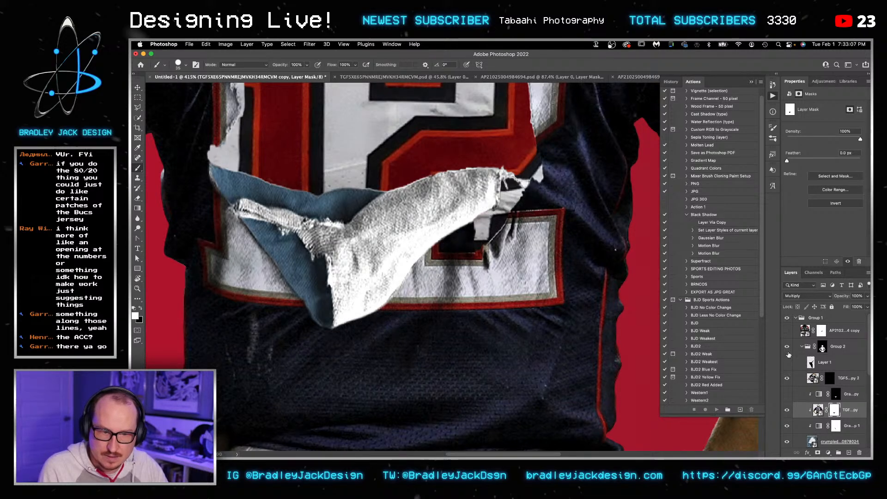
Step: Build the Gradient Map 1 copy mask from the Gradient Map 1 mask, inverted so it tints only the flap's denim underside navy
click(787, 394)
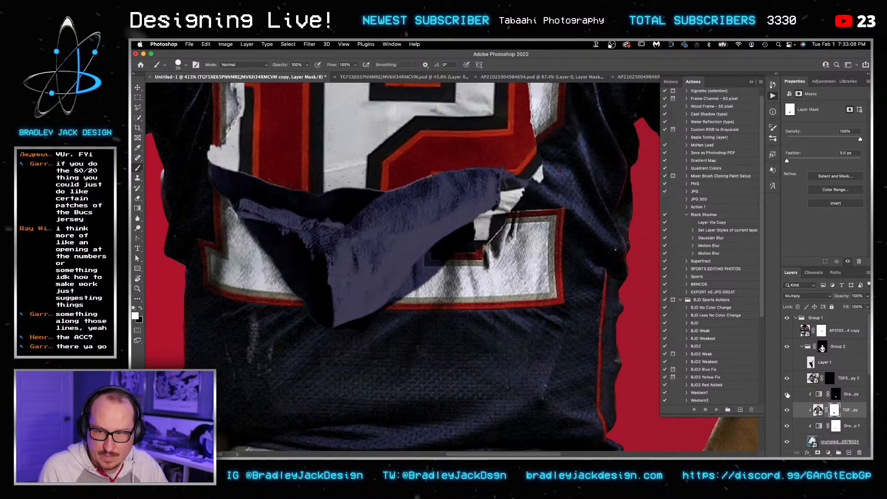
super+click(836, 426)
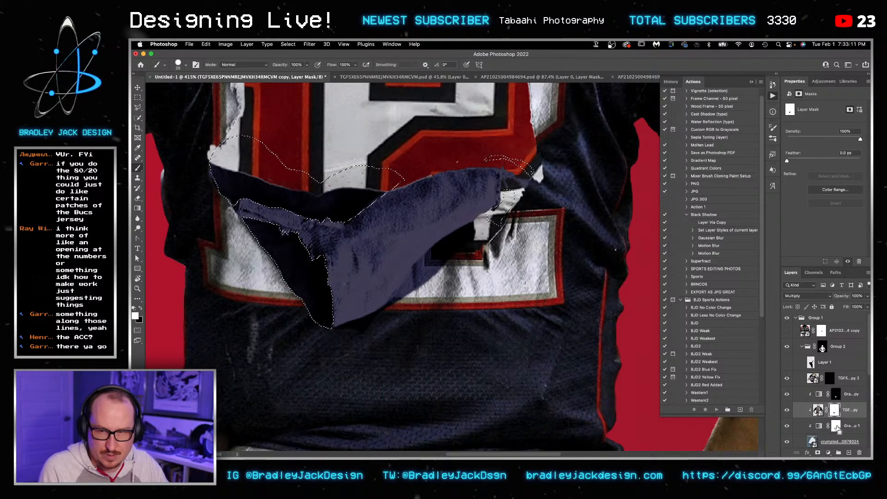
click(836, 425)
click(836, 395)
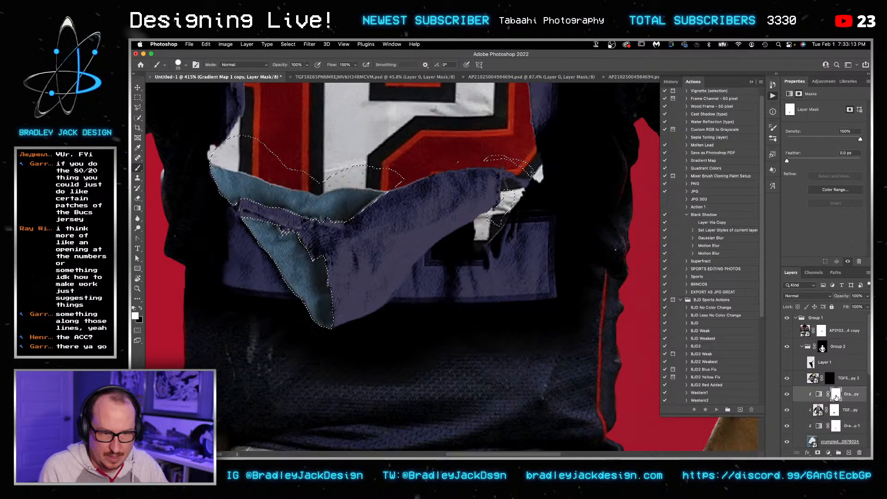
key(super+d)
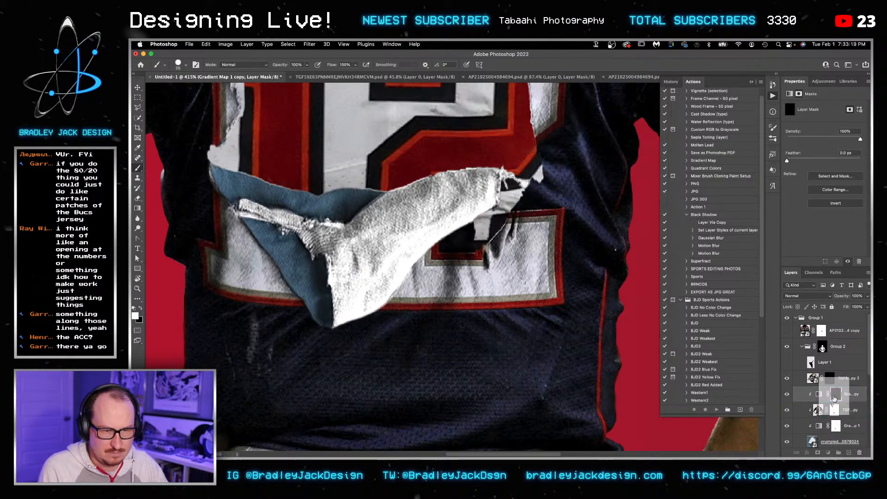
key(super+i)
key(super+i)
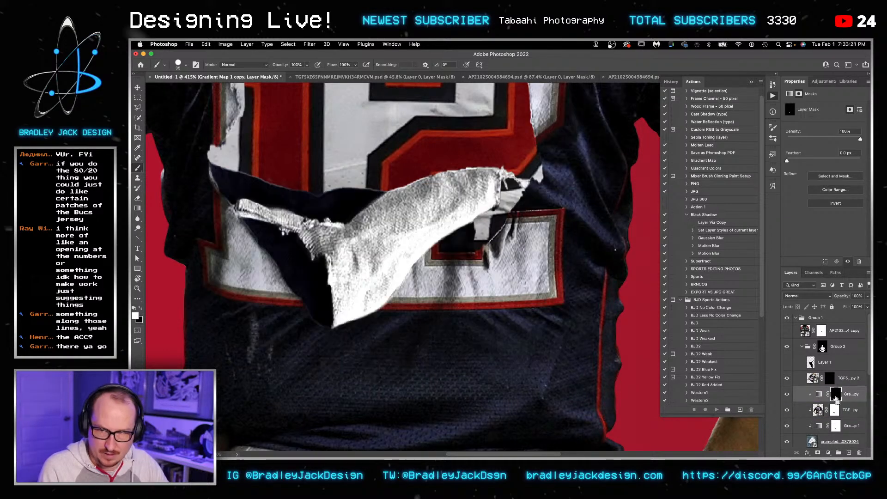
key(v)
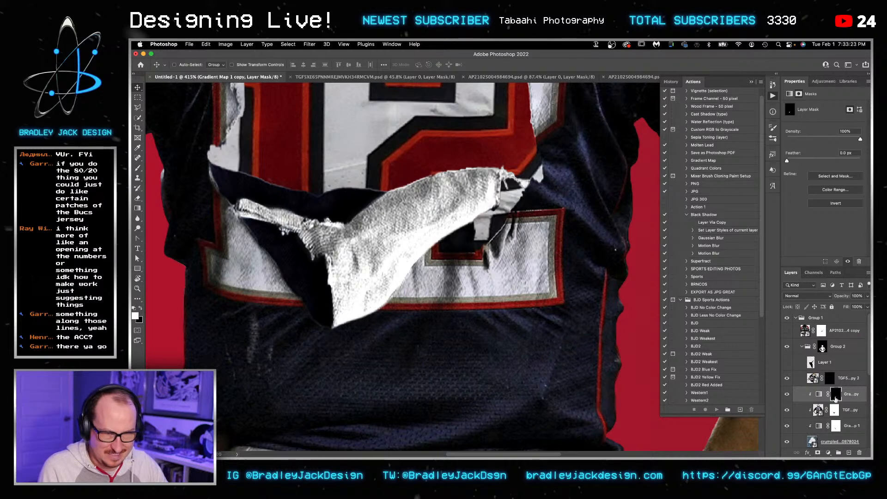
Step: Touch up the Gradient Map 1 copy mask around the flap's lower tip with a small white brush at 50% opacity
key(b)
scroll(331, 298, up, 3)
drag(323, 329, 332, 334)
key(alt+bracketleft)
key(bracketleft)
key(bracketleft)
key(bracketleft)
key(bracketleft)
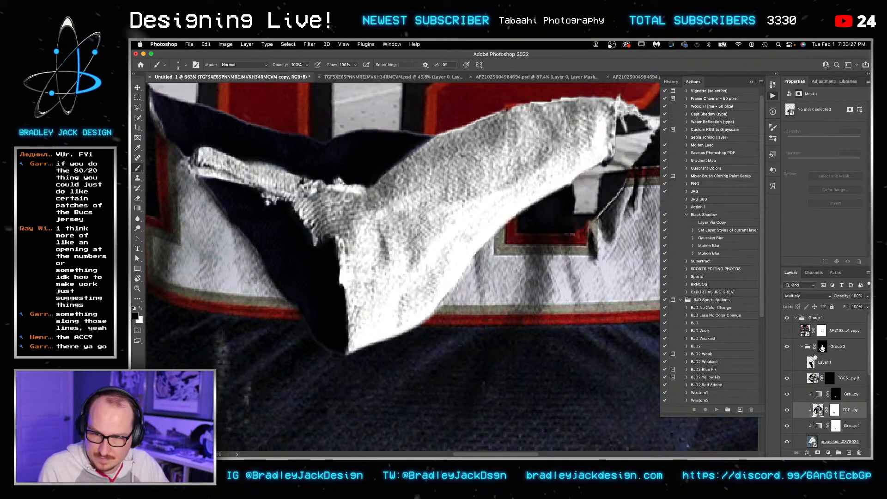
click(835, 395)
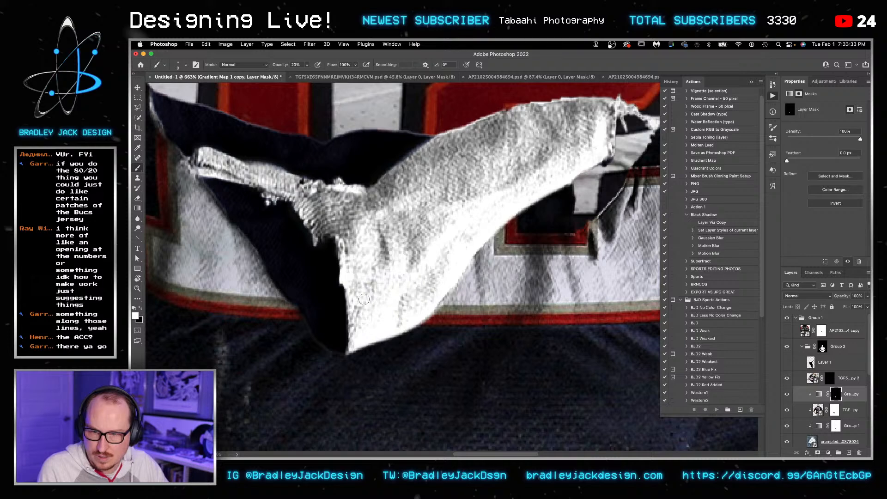
key(5)
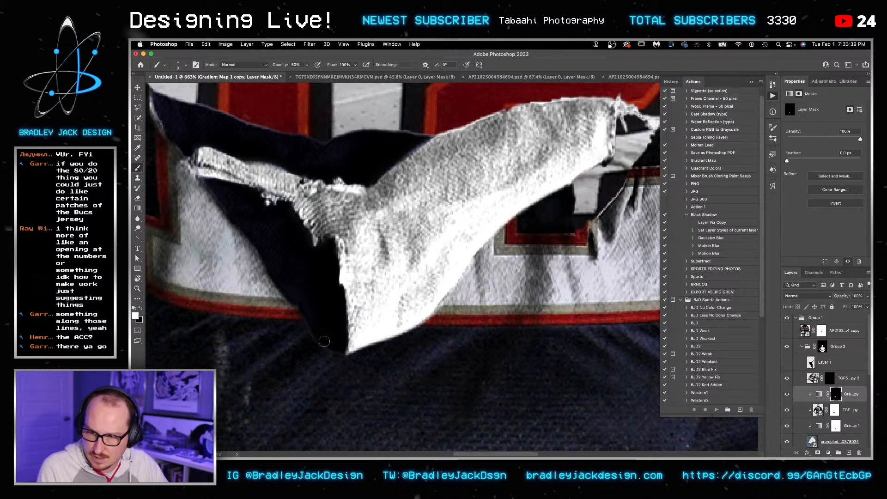
drag(254, 144, 327, 167)
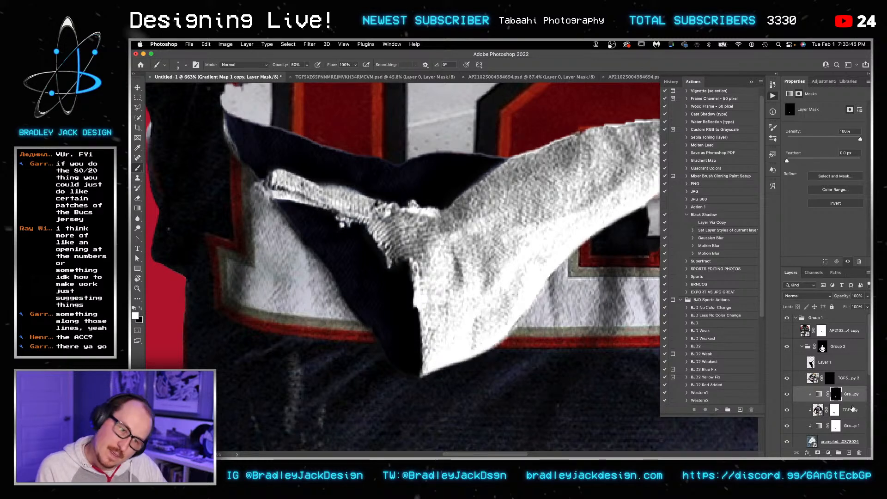
Step: Reveal the jersey copy 2 layer on the flap's outer face using a selection from the lower masks, and set its blend mode to Multiply
scroll(827, 378, down, 1)
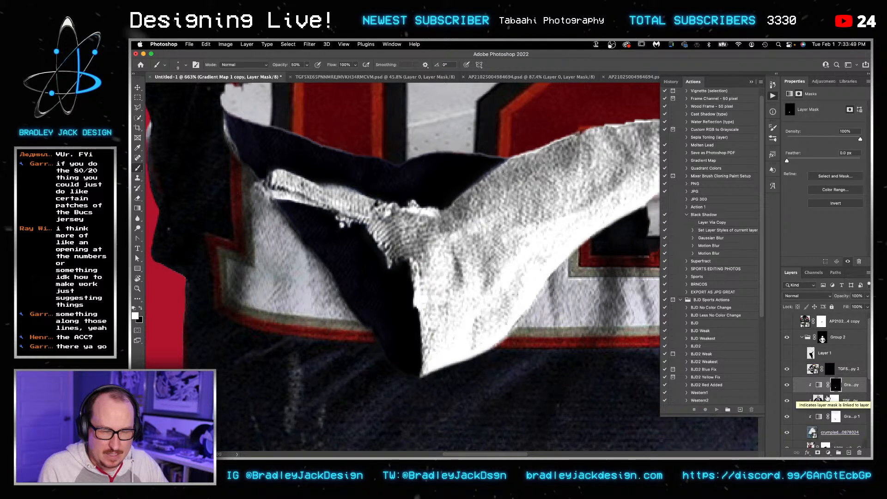
click(830, 368)
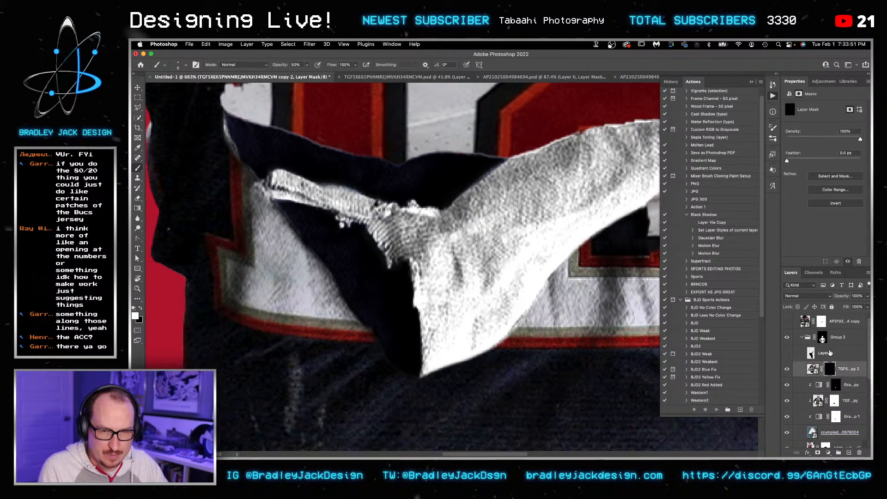
drag(653, 342, 600, 360)
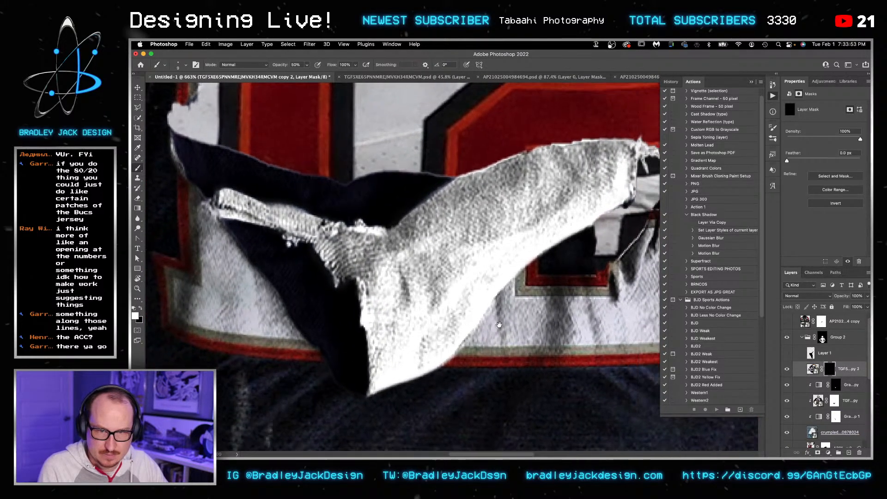
super+click(835, 417)
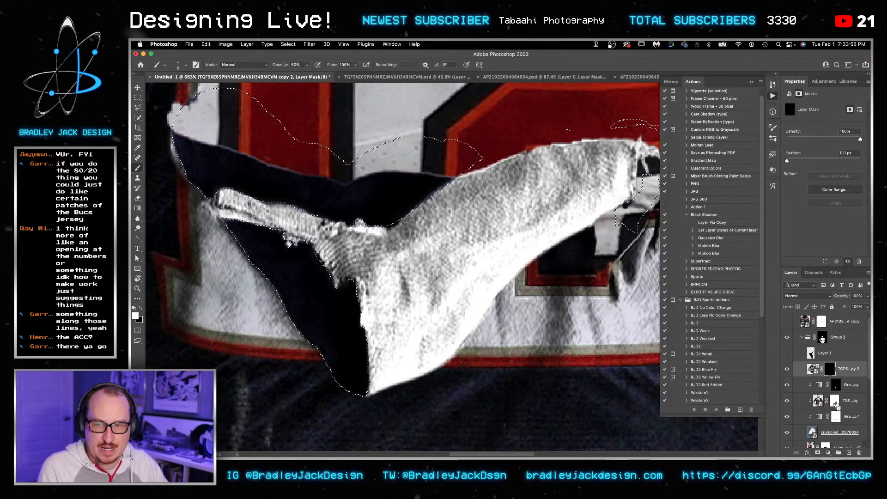
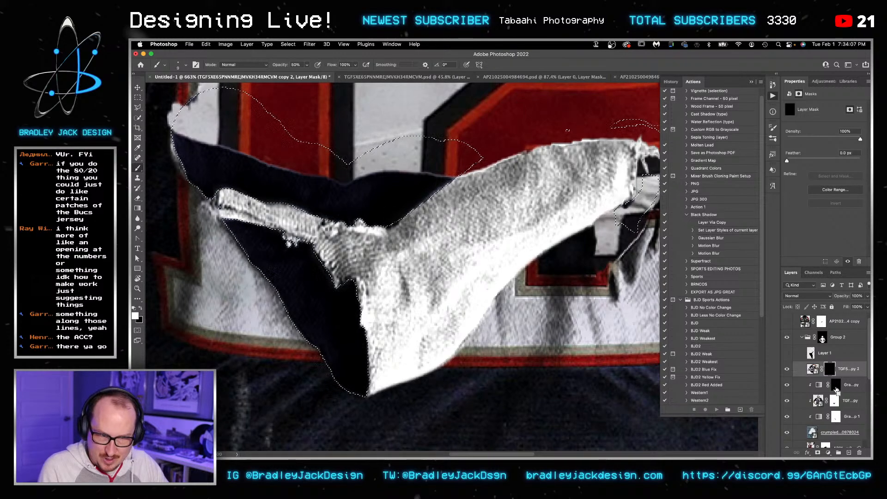
key(super+d)
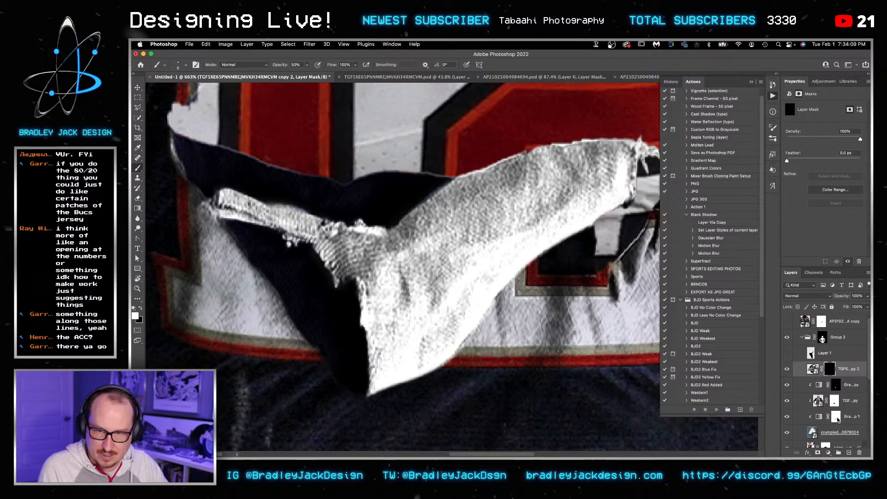
key(shift+super+d)
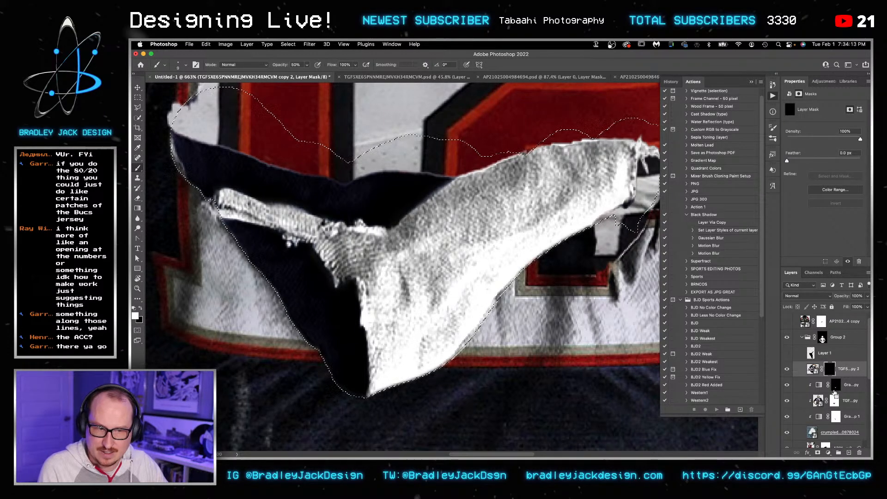
key(super+d)
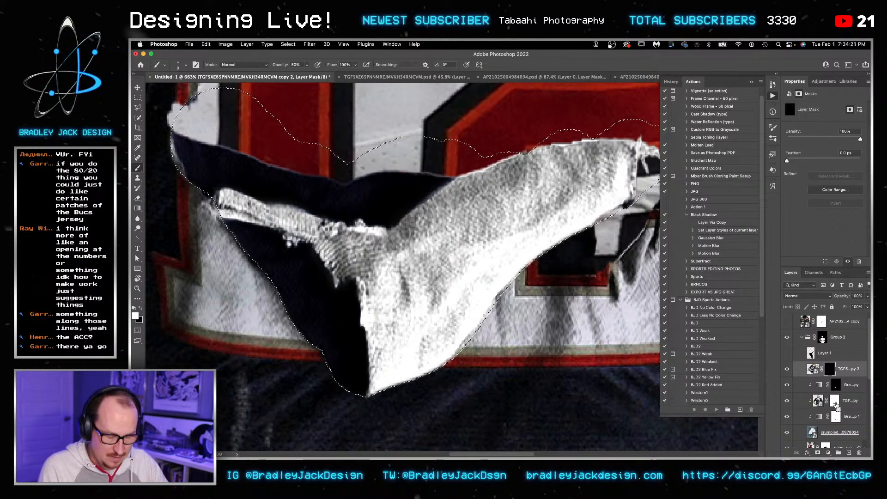
shift+click(835, 403)
shift+click(835, 403)
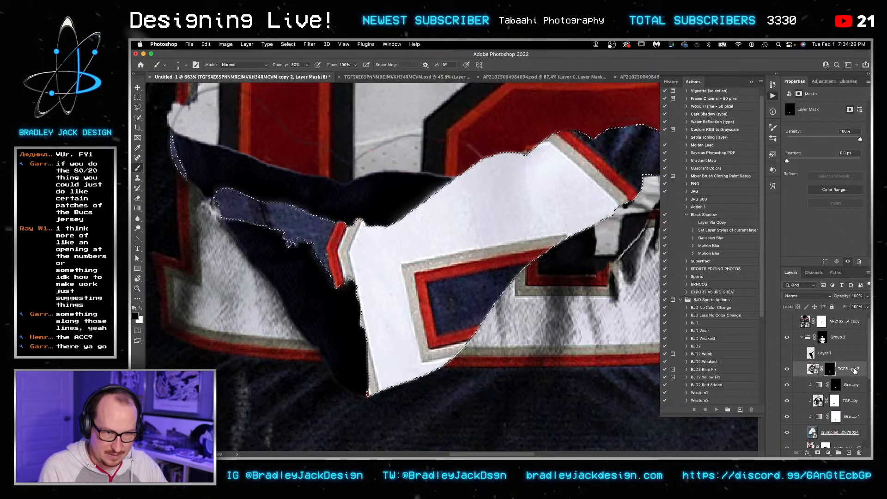
click(812, 369)
key(shift+alt+m)
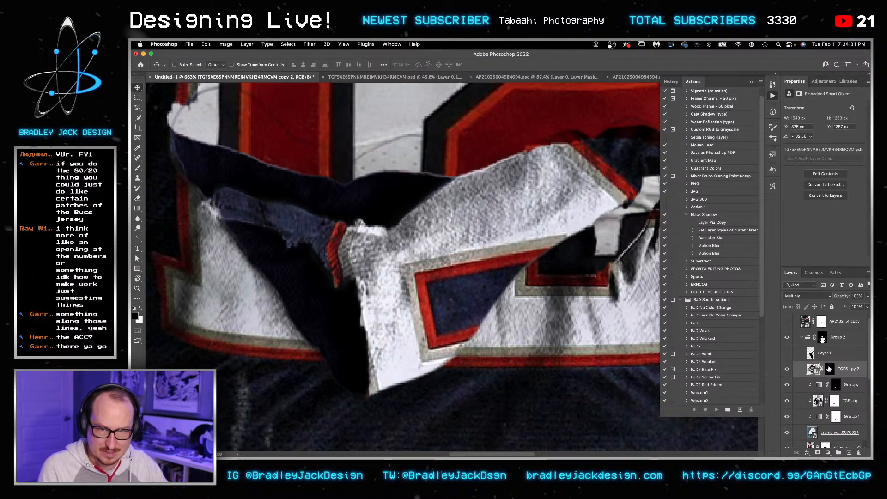
Step: Paint black at 100% opacity on the jersey copy 2 mask to hide stray remnants above the flap and beside its left end
click(830, 369)
scroll(249, 135, down, 3)
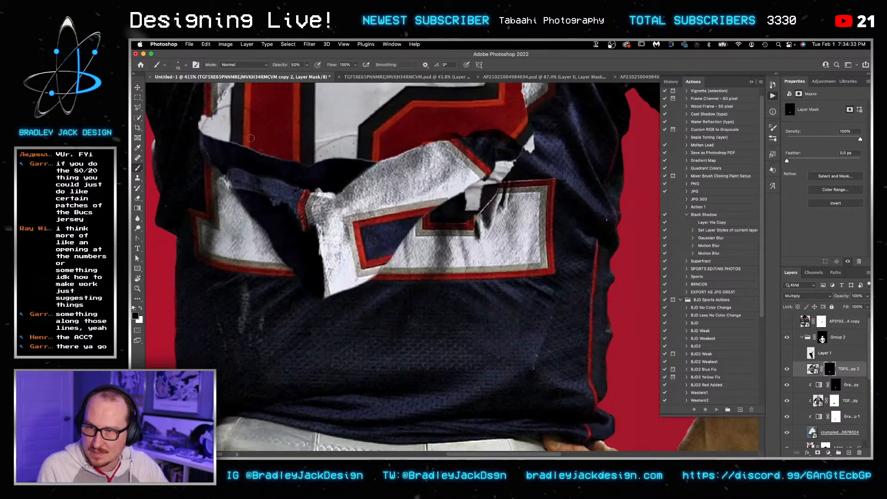
key(])
key(])
key(])
key(])
key(x)
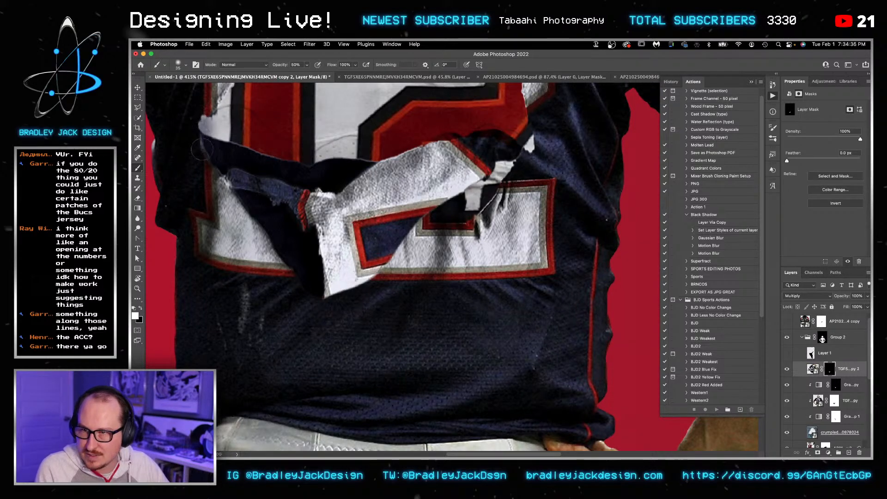
key(z)
right_click(221, 125)
click(160, 172)
key(b)
mouse_move(227, 217)
mouse_down()
mouse_move(222, 233)
mouse_move(277, 240)
mouse_up()
key(x)
key(bracketleft)
drag(462, 111, 519, 117)
key(0)
mouse_move(462, 111)
mouse_down()
mouse_move(537, 129)
mouse_move(511, 118)
mouse_up()
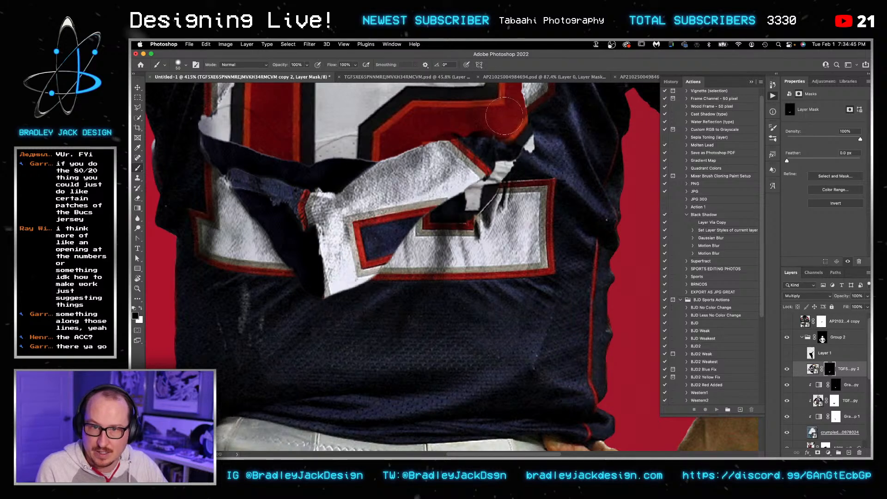
mouse_move(273, 129)
mouse_down()
mouse_move(231, 115)
mouse_move(196, 134)
mouse_move(187, 149)
mouse_move(193, 166)
mouse_up()
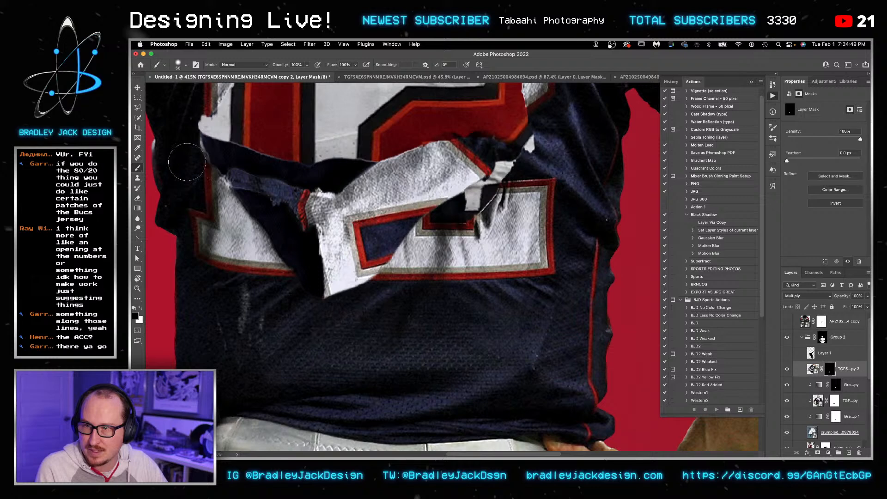
Step: Touch up the clipped jersey copy layer's mask with white along the flap's left fold
click(834, 401)
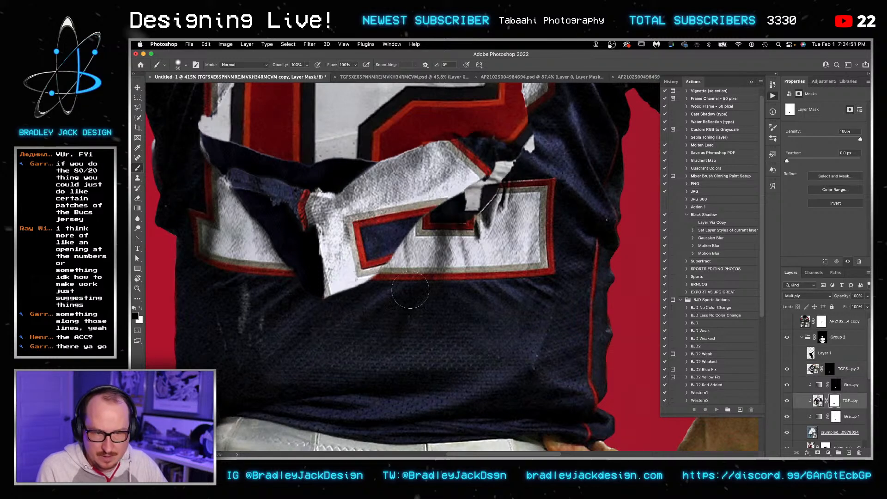
key(x)
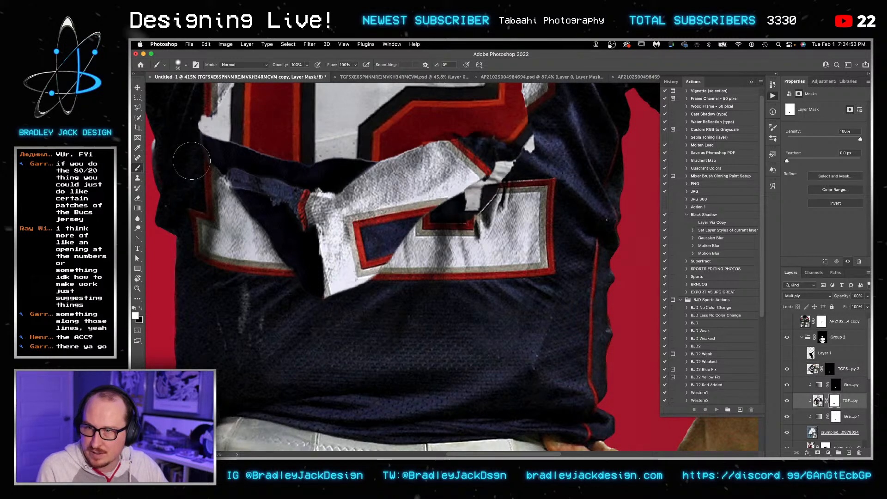
drag(275, 212, 311, 230)
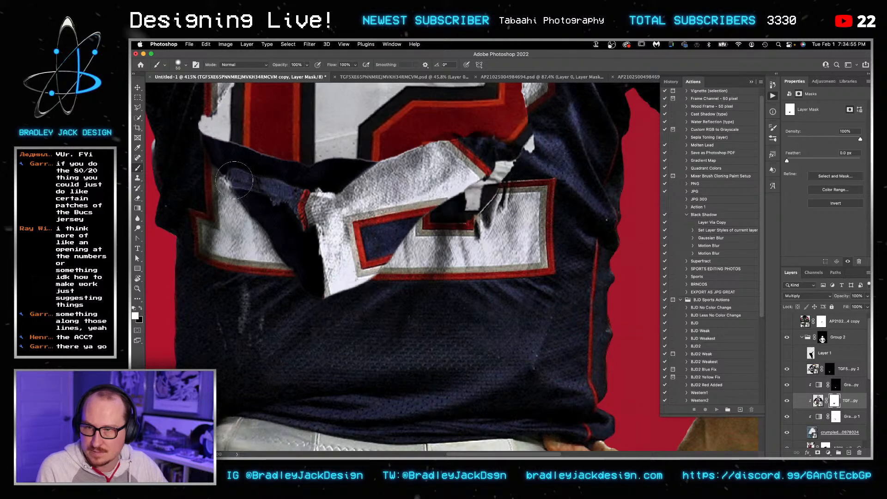
key(bracketleft)
key(bracketleft)
key(bracketleft)
key(bracketleft)
key(bracketleft)
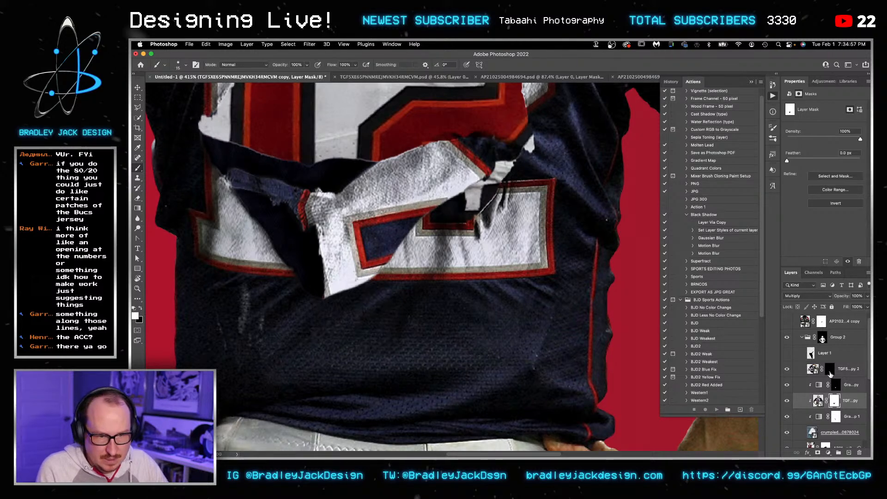
Step: Paint black with a small brush on the jersey copy 2 mask to clean the flap's left fold
click(829, 368)
key(bracketleft)
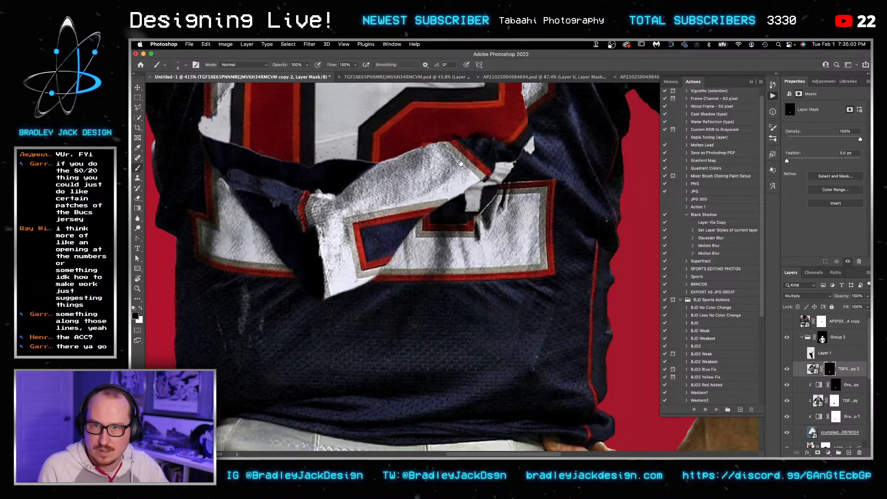
scroll(485, 183, up, 3)
key(bracketright)
key(bracketright)
key(bracketright)
key(bracketright)
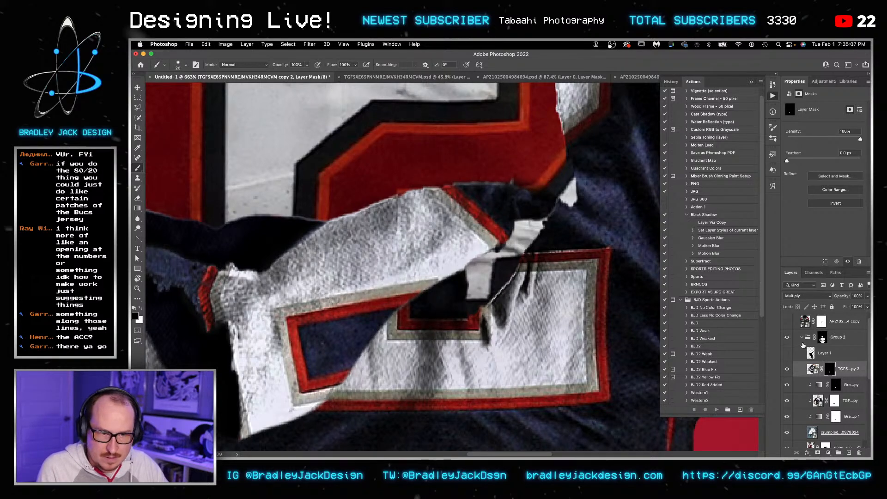
Step: Clip the jersey copy 2 layer to the crumpled flap layer beneath it and check the whole torn jersey
click(813, 369)
key(x)
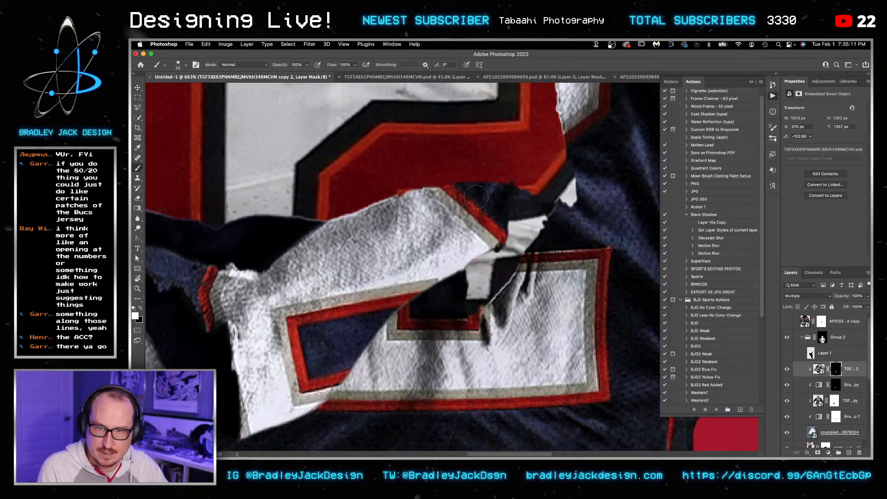
key(ctrl+0)
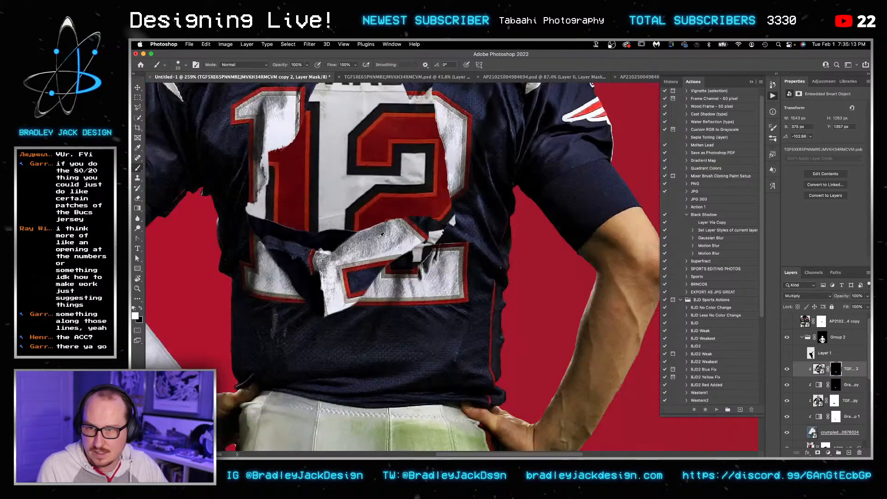
scroll(381, 235, up, 2)
key(v)
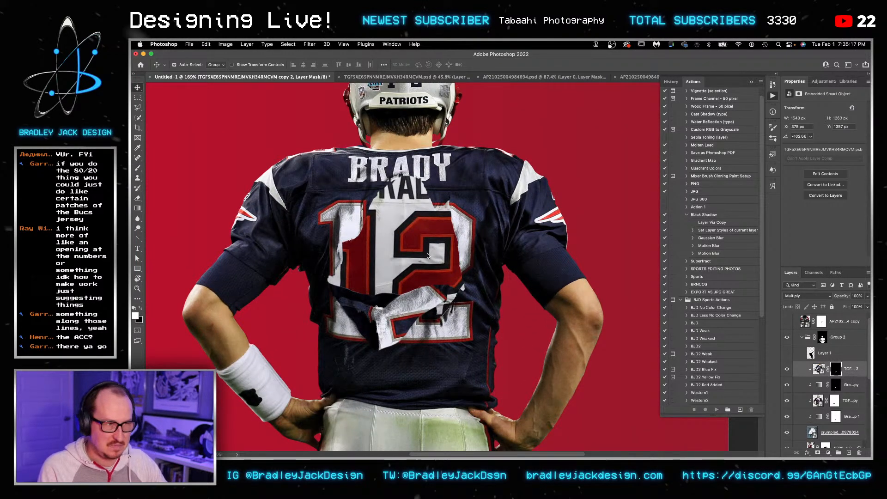
Step: Save the composite to the Desktop in Photoshop format as TomBradyRetirement.psd
key(ctrl+s)
text(TomBra)
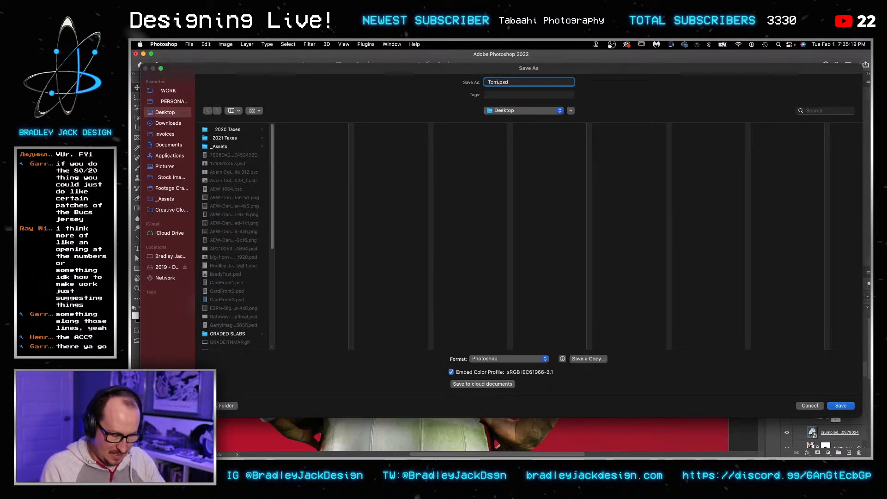
text(dyREtiremnt)
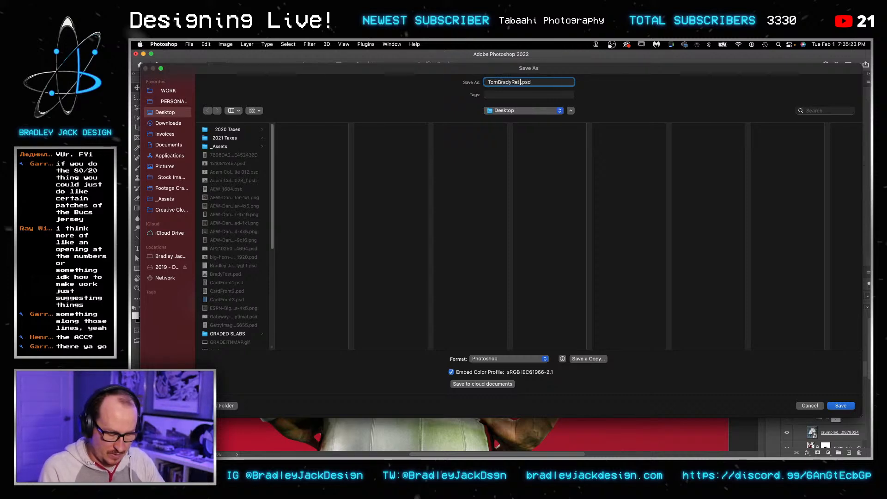
key(Return)
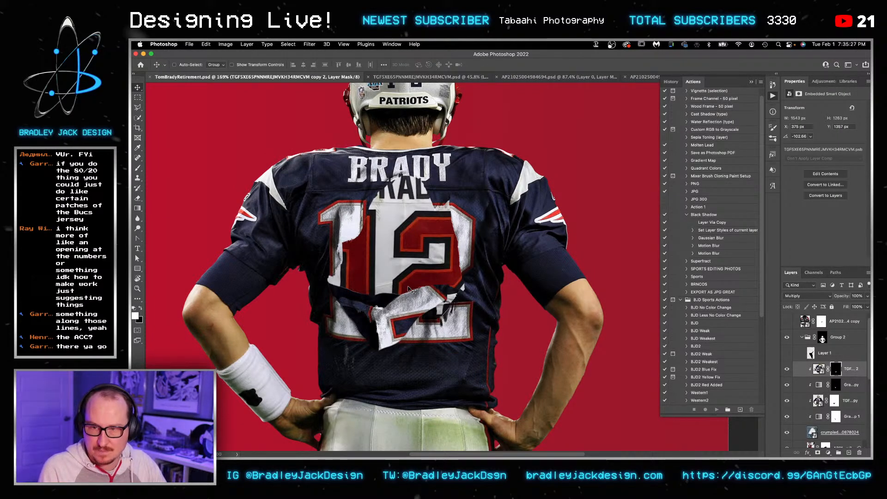
Step: Add a blank layer directly above the Buccaneers jersey copy 2 layer, beneath the crumpled flap layer
key(z)
mouse_move(303, 286)
mouse_down()
mouse_move(354, 285)
mouse_move(301, 299)
mouse_up()
key(v)
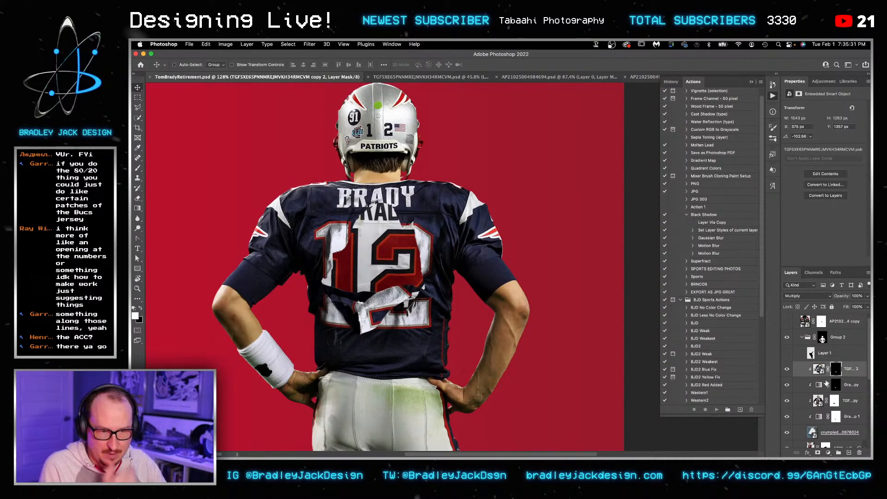
scroll(838, 376, down, 2)
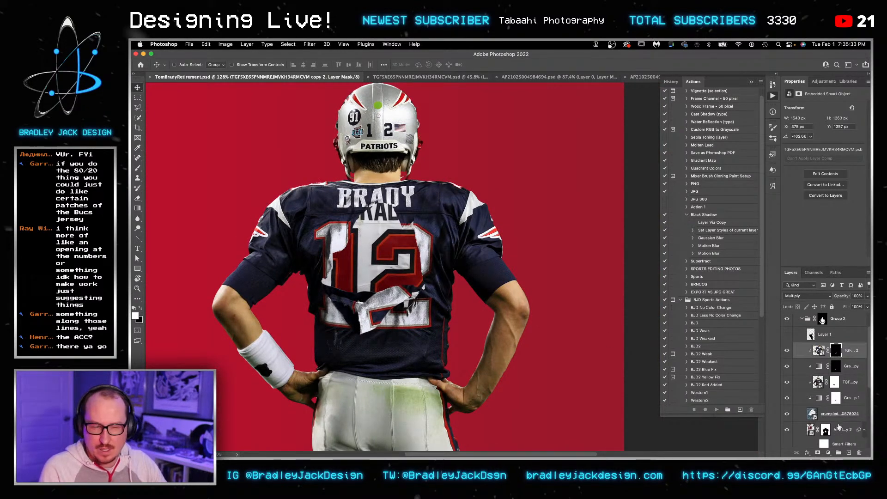
click(838, 428)
scroll(845, 411, down, 2)
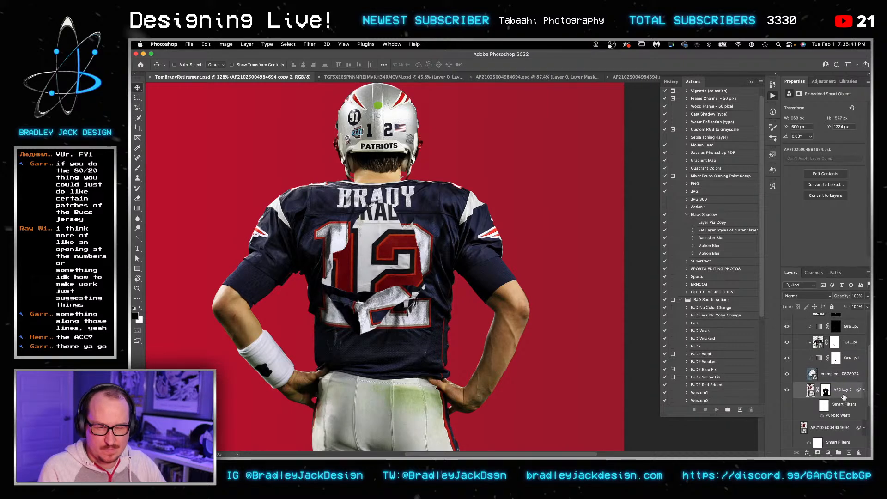
key(ctrl+alt+shift+n)
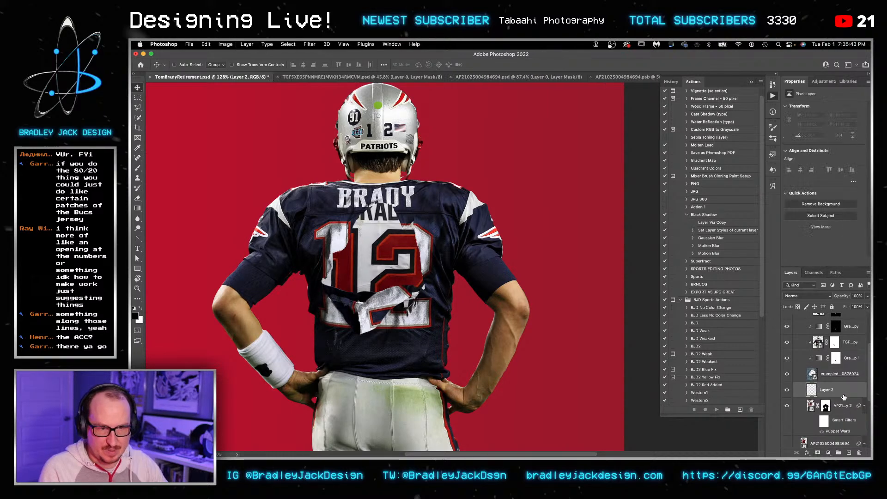
Step: Load the crumpled flap layer's outline as a selection, invert it, fill Layer 2 with white inside it and deselect
ctrl+click(811, 374)
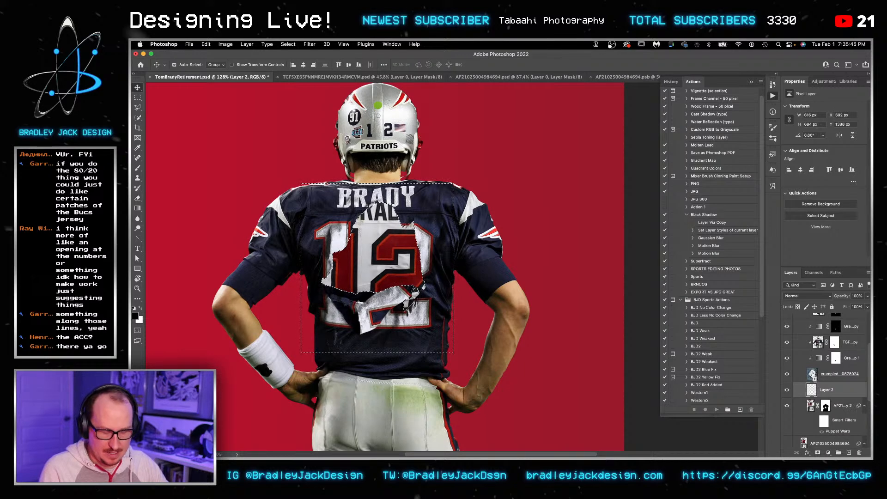
key(g)
key(ctrl+0)
key(x)
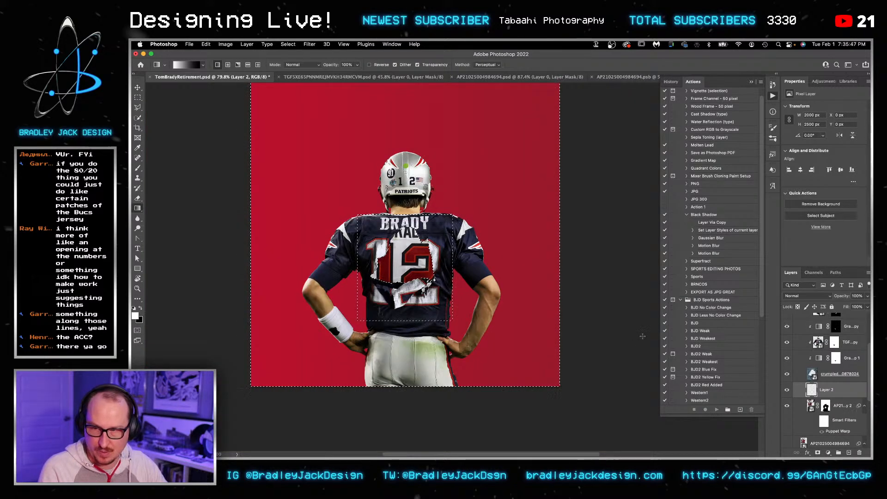
key(alt+BackSpace)
key(ctrl+d)
key(v)
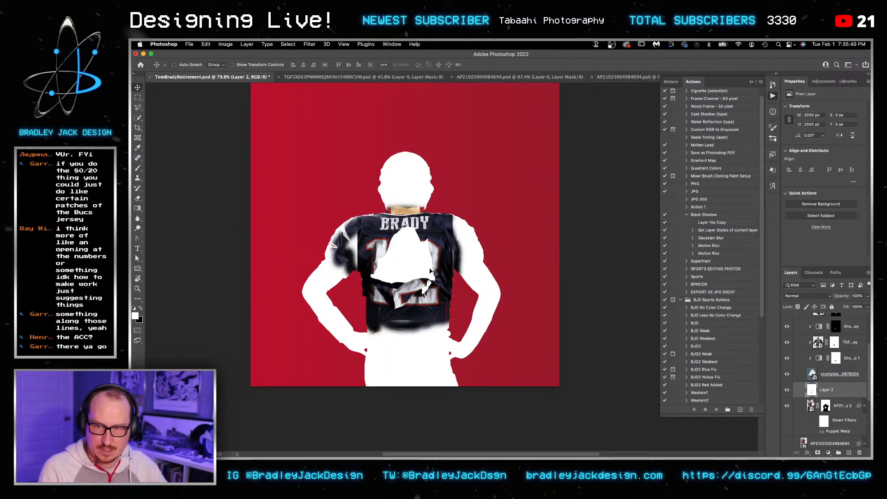
Step: Delete the white fill on Layer 2 outside a rectangle of about 457 × 499 px around the torn opening
key(m)
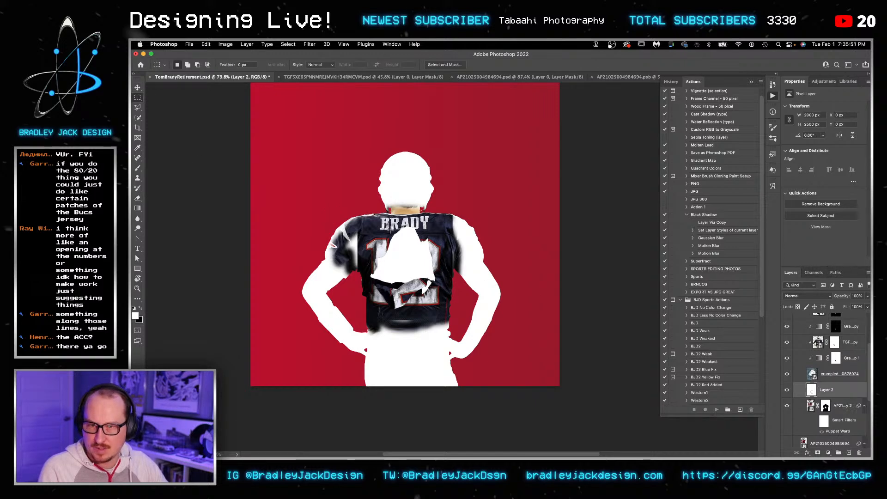
drag(437, 299, 440, 300)
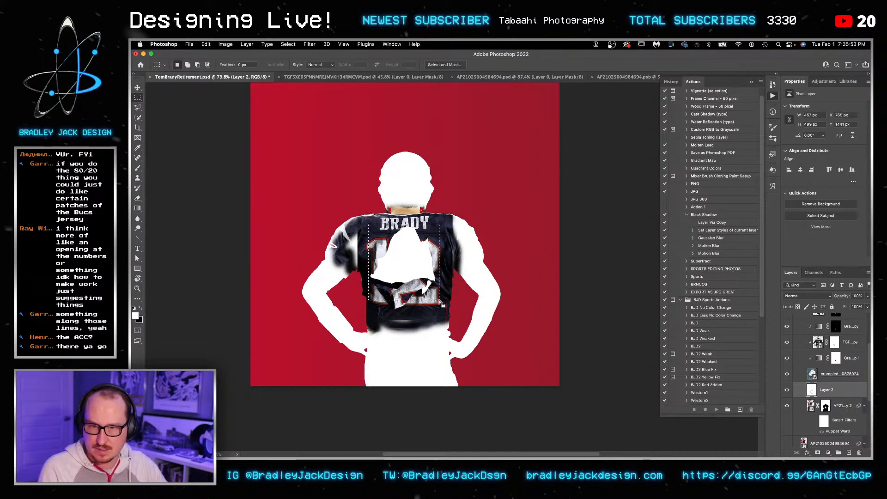
key(ctrl+shift+i)
key(Delete)
key(ctrl+d)
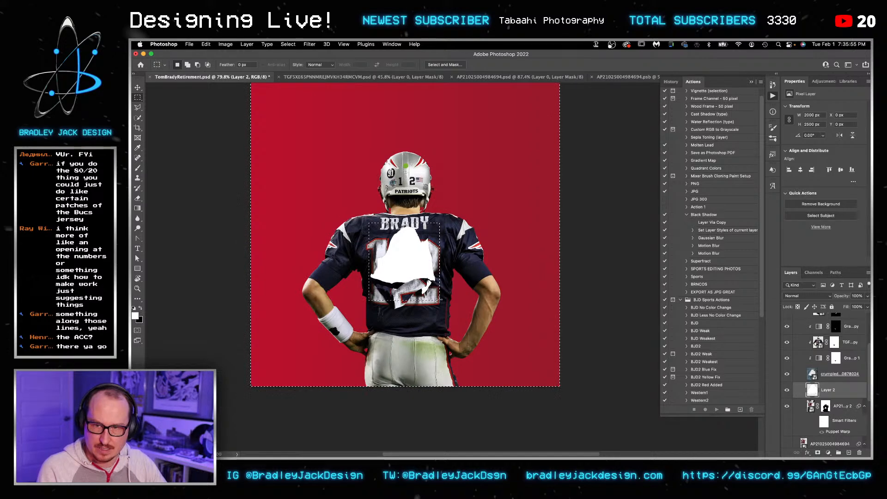
key(v)
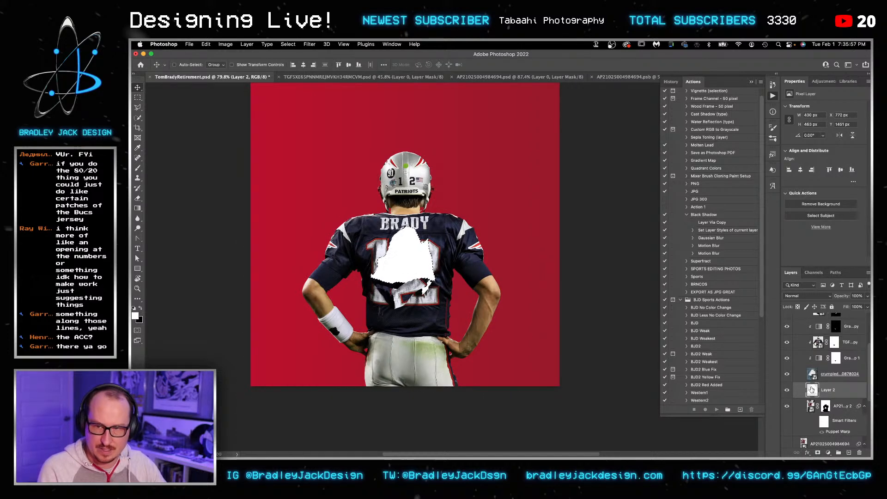
Step: Put Layer 2 into a new group and convert the layer to a smart object
key(ctrl+g)
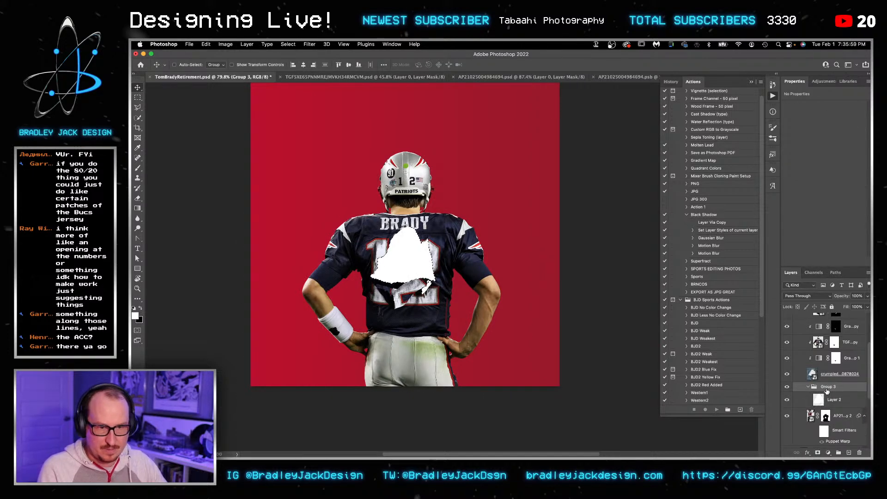
click(817, 401)
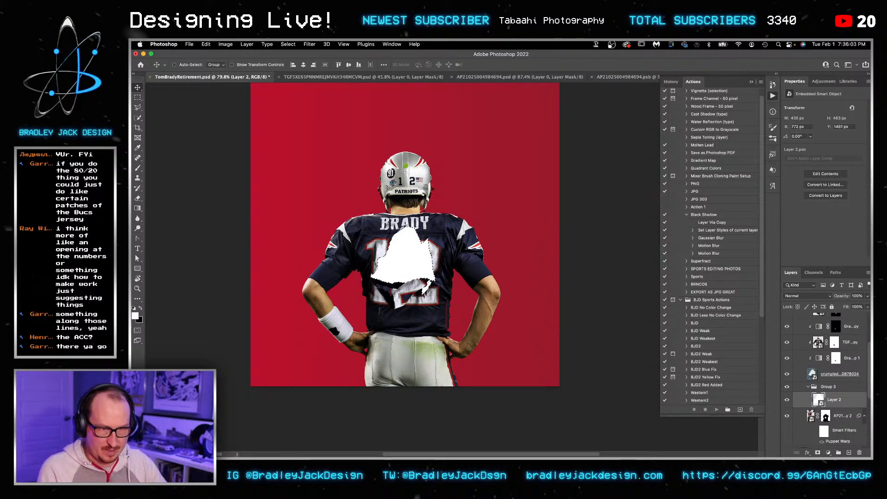
scroll(440, 271, up, 3)
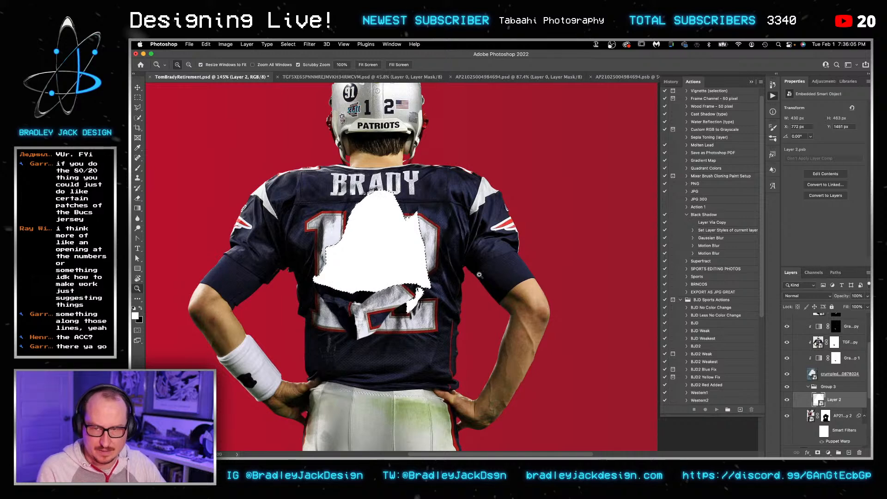
Step: Add an Inner Shadow to Layer 2 with an 8 px distance and a 16 px size
click(807, 454)
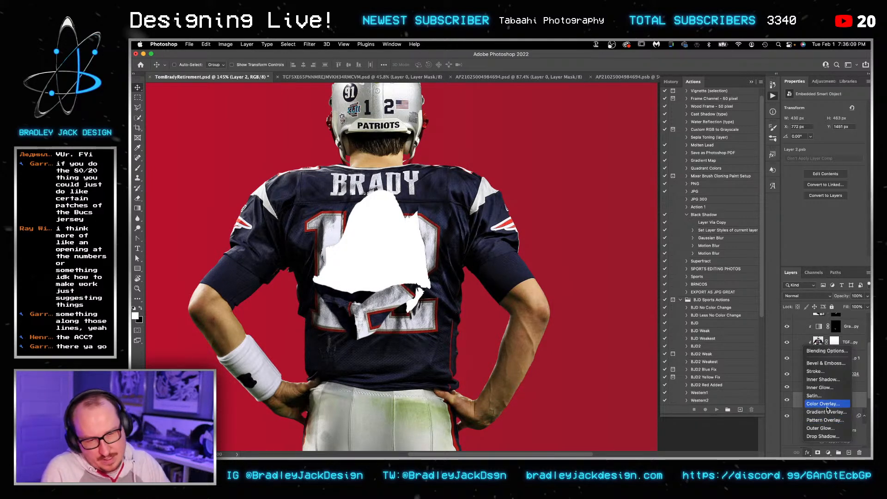
click(821, 380)
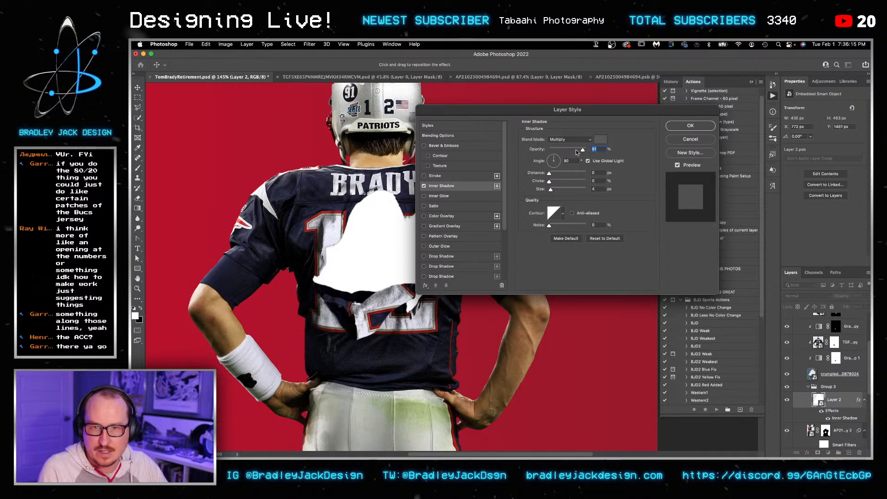
key(Tab)
text(7)
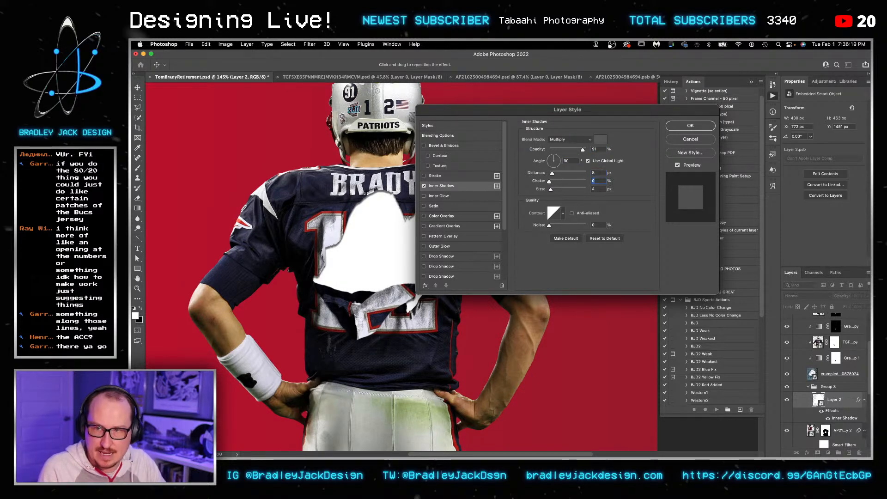
text(16)
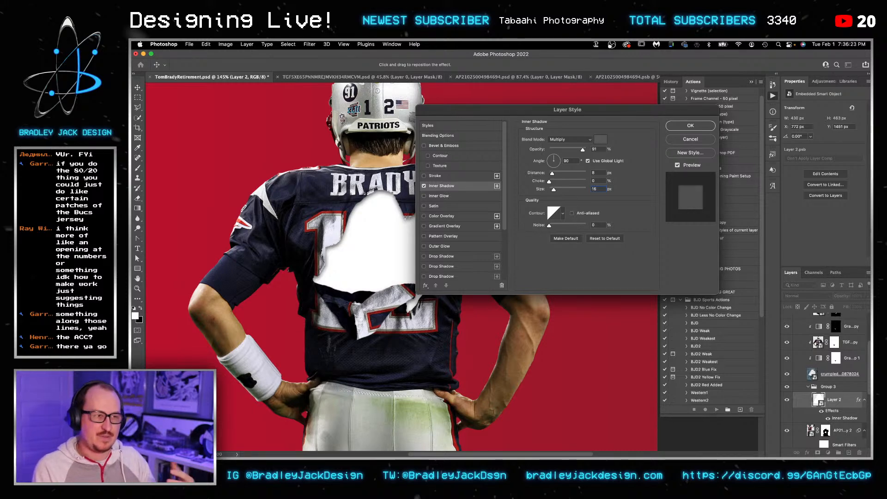
Step: Set the inner shadow's opacity to 100% and its color to black (000000), and apply the layer style
key(shift+Tab)
text(100)
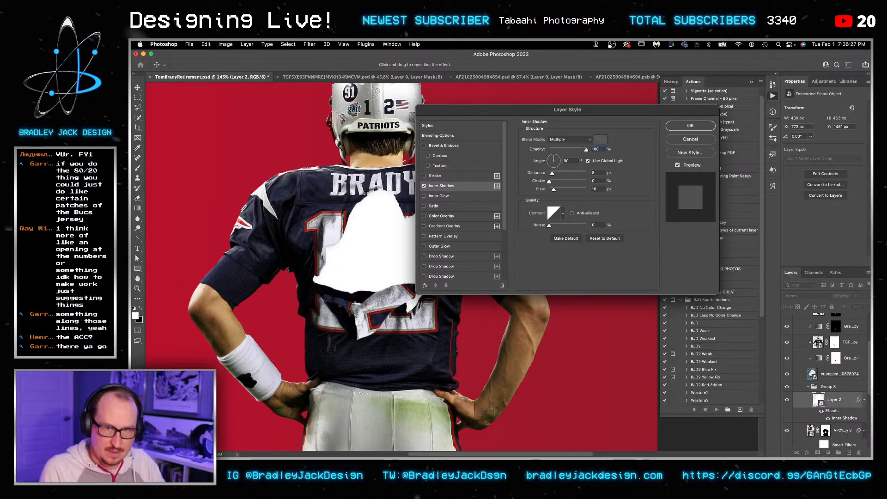
click(600, 139)
drag(651, 364, 666, 389)
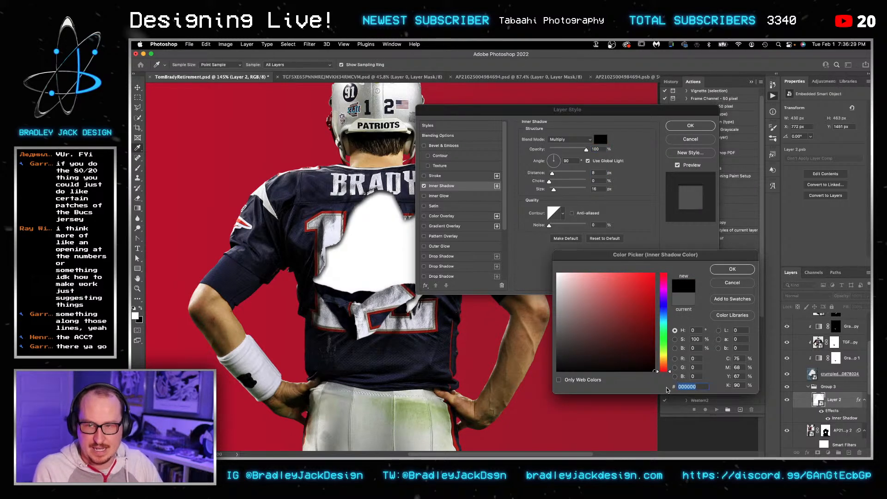
key(Return)
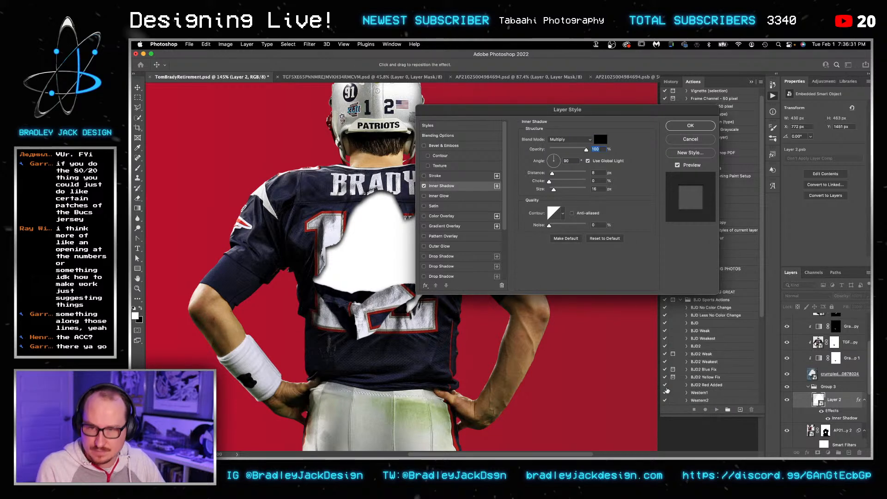
key(Return)
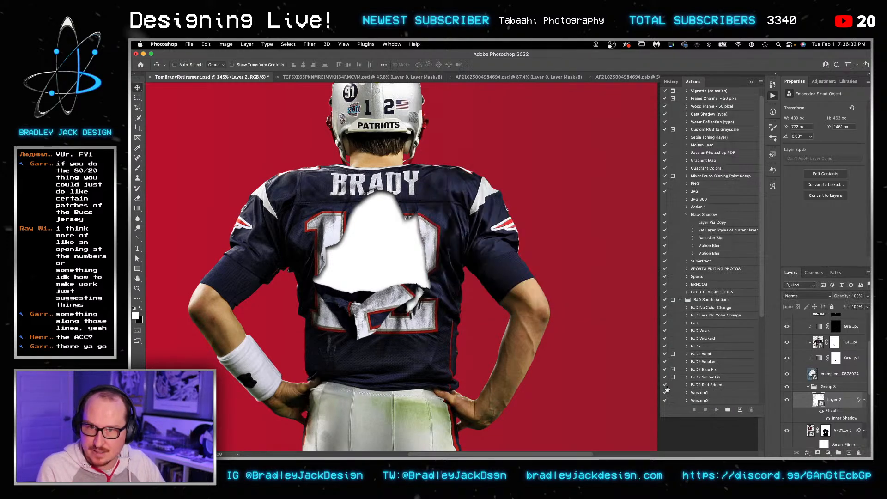
Step: Set Group 3's blend mode to Multiply and inspect the shadow around the torn opening up close and from afar
click(823, 389)
key(shift+alt+m)
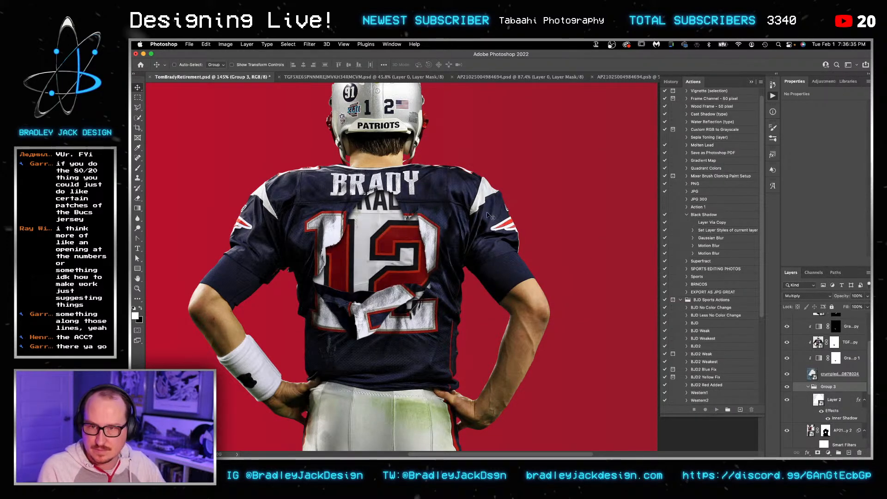
key(z)
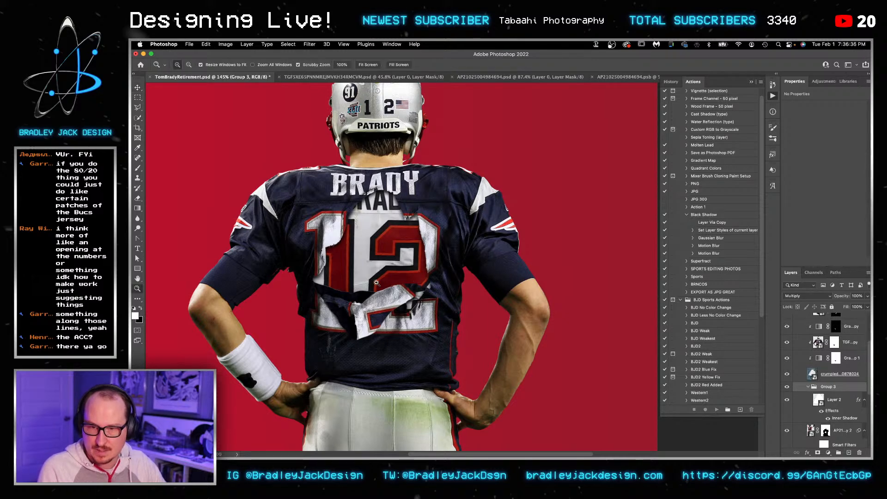
click(376, 246)
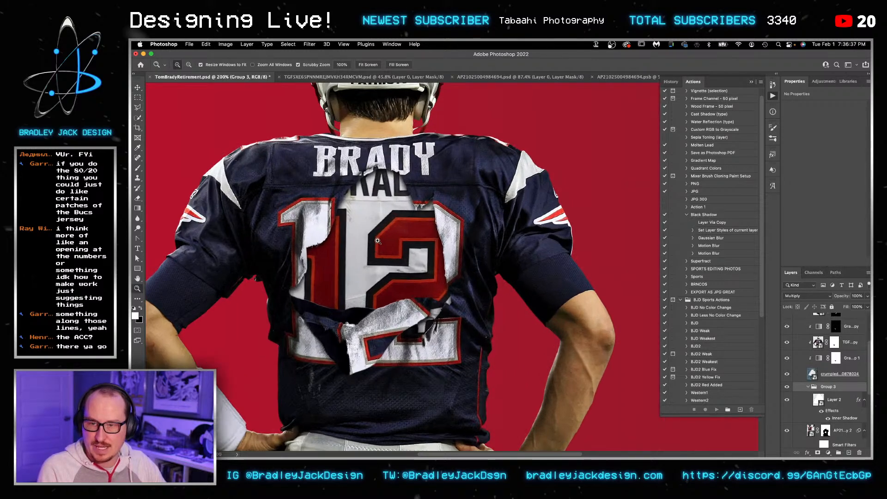
alt+click(354, 270)
alt+click(354, 271)
click(354, 270)
key(v)
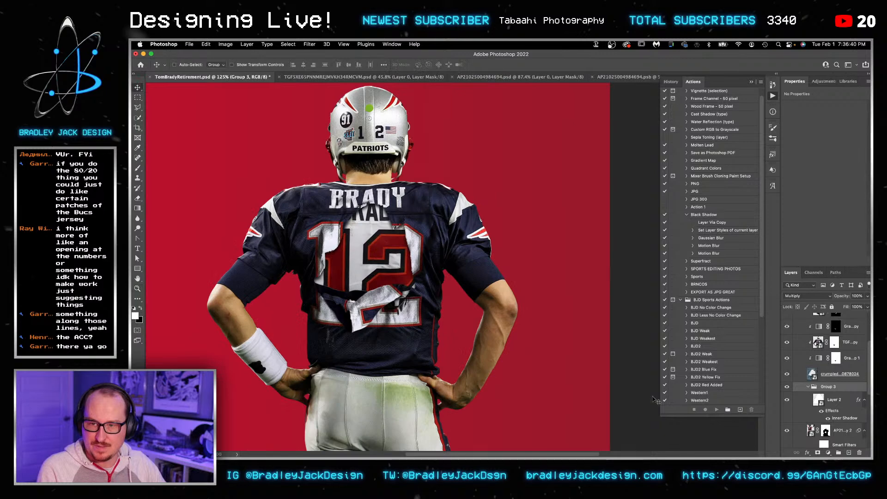
Step: Add a Curves adjustment clipped to the Buccaneers jersey copy 2 layer and lower its midtones to darken the jersey
click(856, 431)
click(823, 81)
click(822, 100)
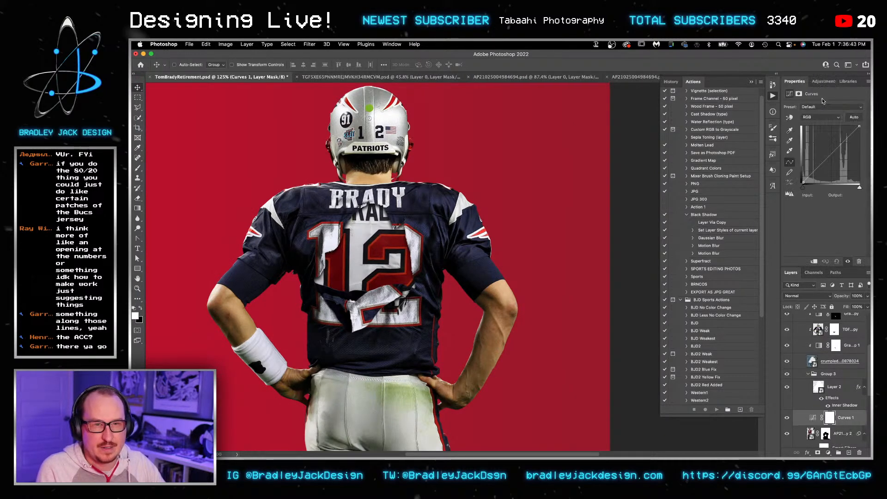
click(830, 158)
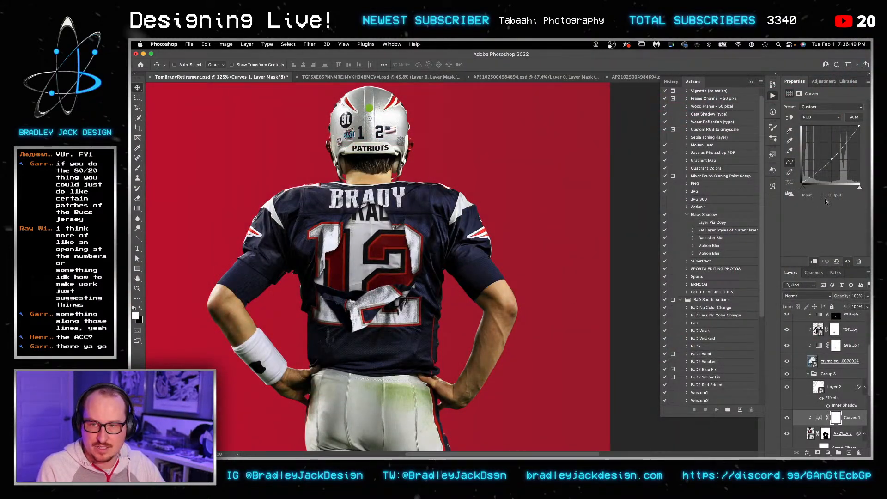
Step: Add an Exposure adjustment of -1 above Curves 1, clipped to the Buccaneers jersey, and invert its mask to black
click(820, 82)
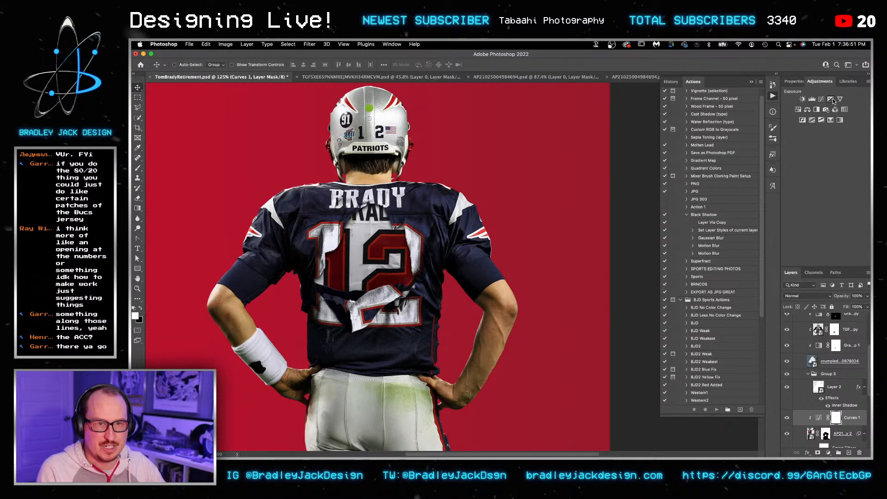
click(831, 99)
text(-1)
key(Return)
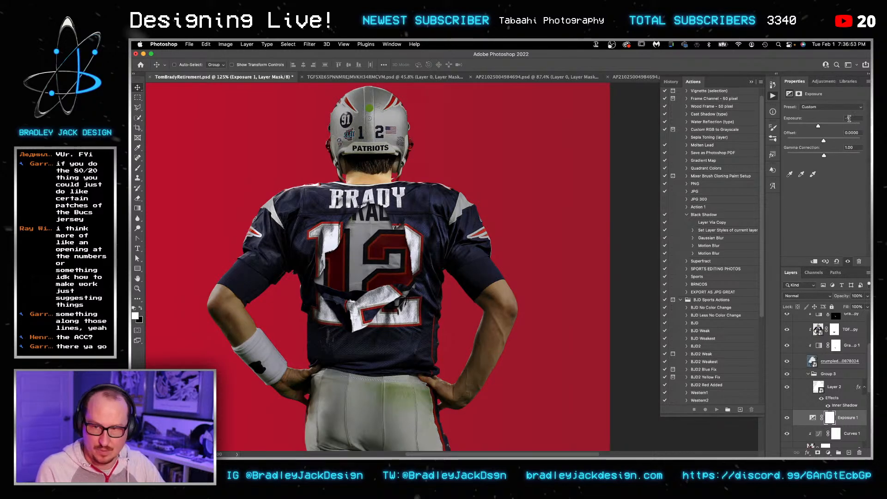
scroll(831, 370, down, 1)
alt+click(830, 416)
click(837, 409)
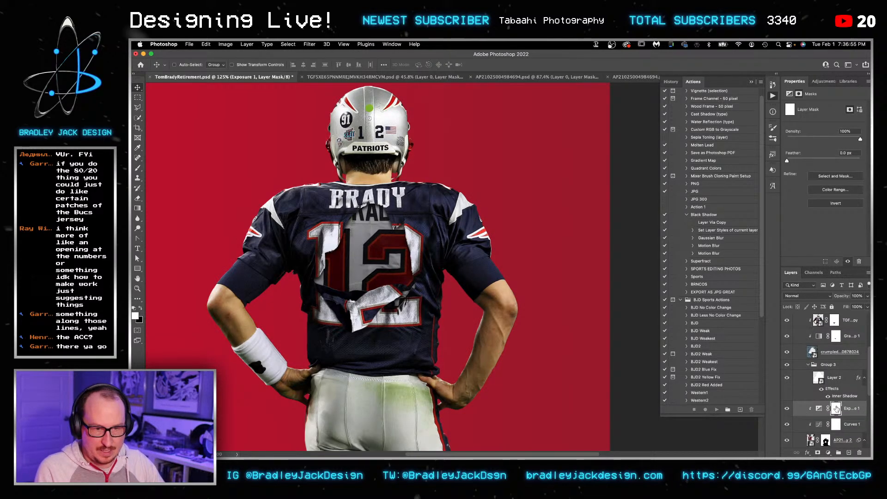
key(super+i)
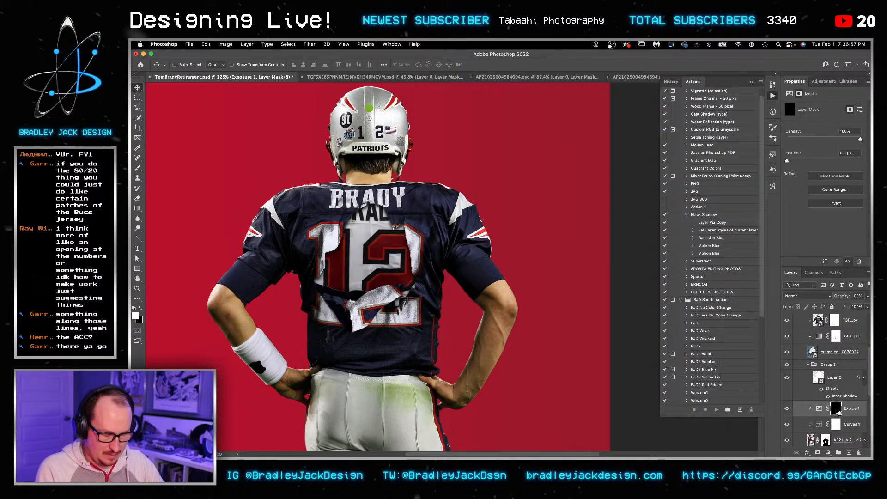
Step: Paint white on the Exposure 1 mask over the upper tear and down its inner edge to darken the Buccaneers jersey there
key(b)
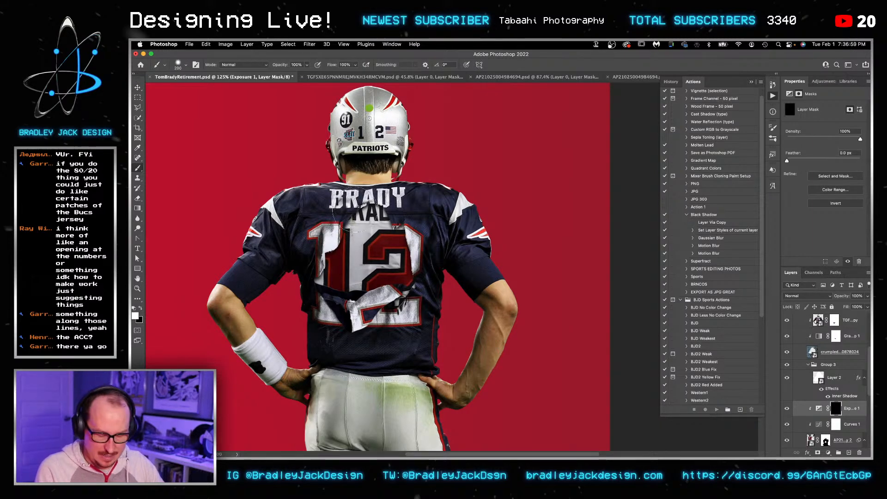
mouse_move(364, 213)
mouse_down()
mouse_move(332, 222)
mouse_move(328, 212)
mouse_move(393, 214)
mouse_move(416, 248)
mouse_move(425, 288)
mouse_move(314, 307)
mouse_move(307, 266)
mouse_move(328, 221)
mouse_move(318, 284)
mouse_move(337, 296)
mouse_up()
key(z)
click(383, 314)
click(384, 315)
key(v)
Step: Add a Curves adjustment directly above the topmost clipped jersey copy in Group 2 and lower its white point output to 97
scroll(820, 374, up, 3)
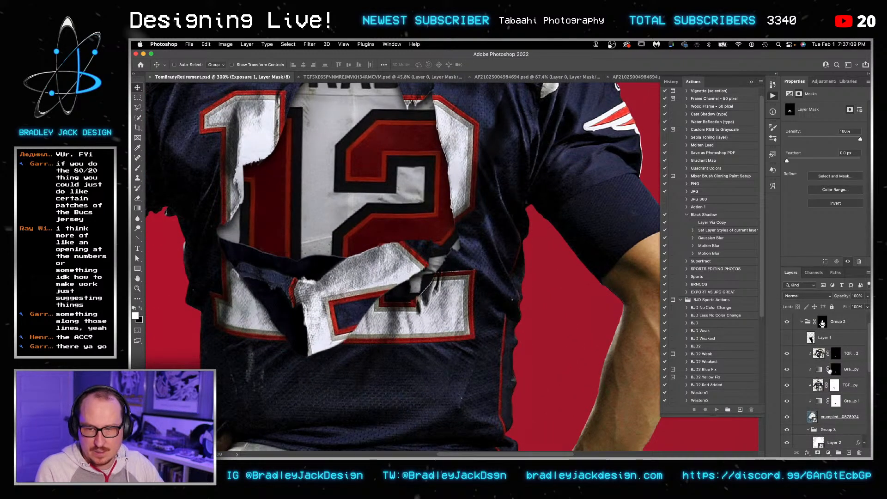
click(840, 353)
key(alt+shift+super+n)
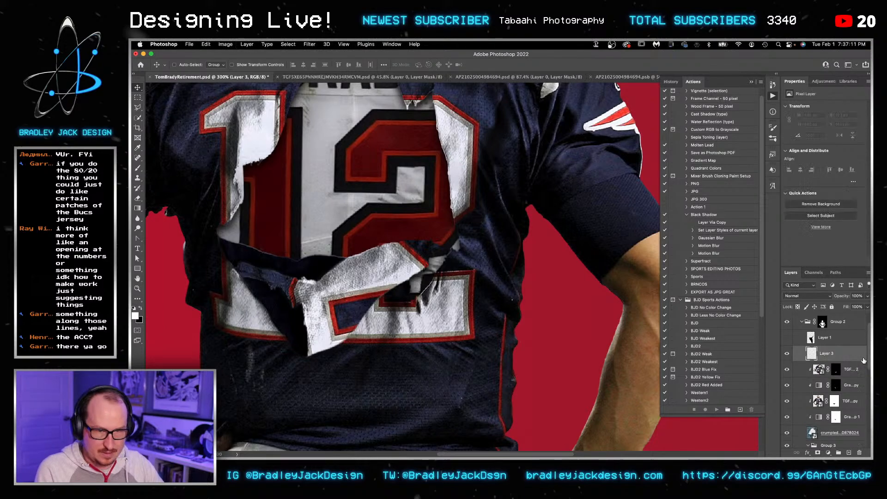
key(super+z)
click(820, 81)
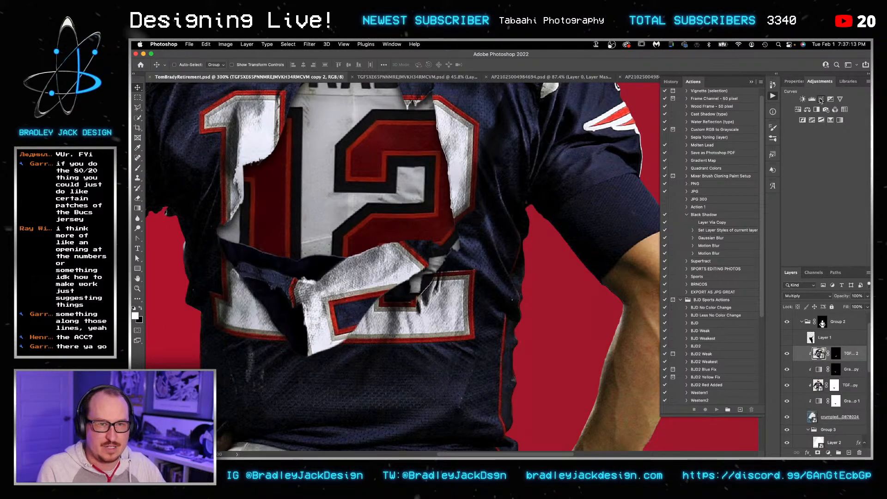
click(821, 99)
drag(858, 126, 868, 163)
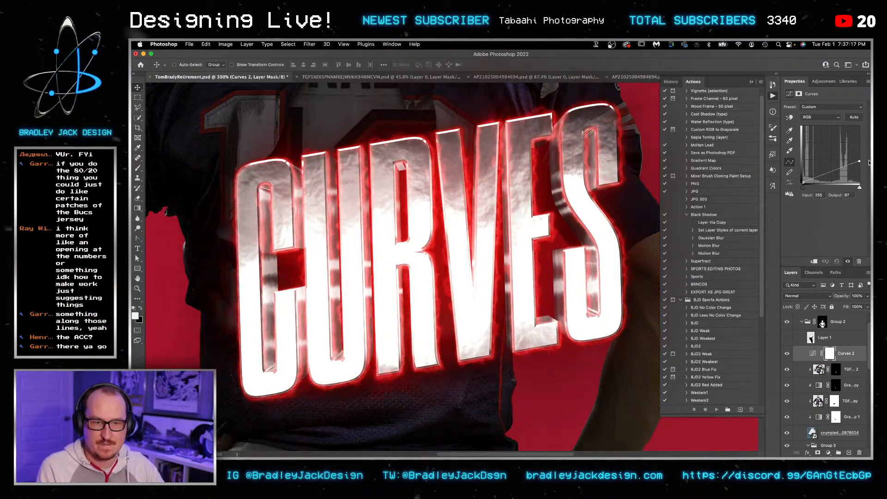
Step: Invert the Curves 2 mask to black and paint in a cast shadow beneath the hanging jersey flap
click(824, 354)
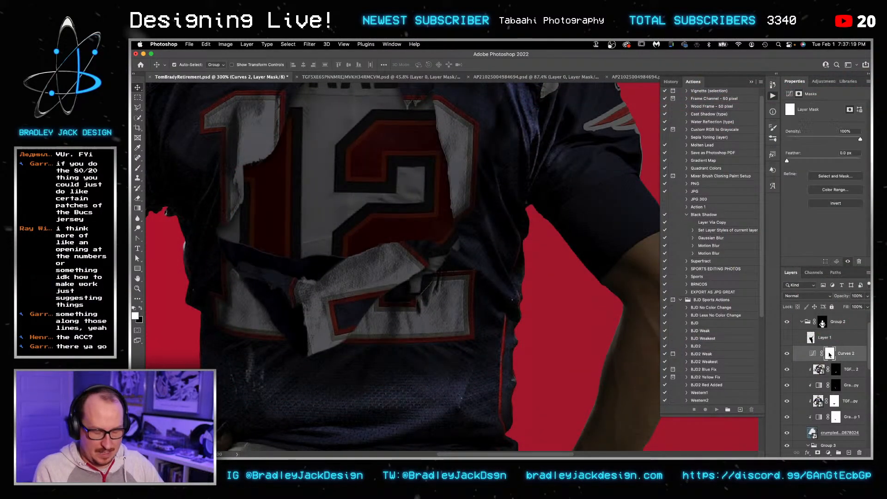
key(ctrl+i)
key(b)
mouse_move(403, 343)
mouse_down()
mouse_move(483, 277)
mouse_move(386, 348)
mouse_move(371, 329)
mouse_move(406, 320)
mouse_move(419, 404)
mouse_move(431, 280)
mouse_move(320, 369)
mouse_up()
key(x)
key(x)
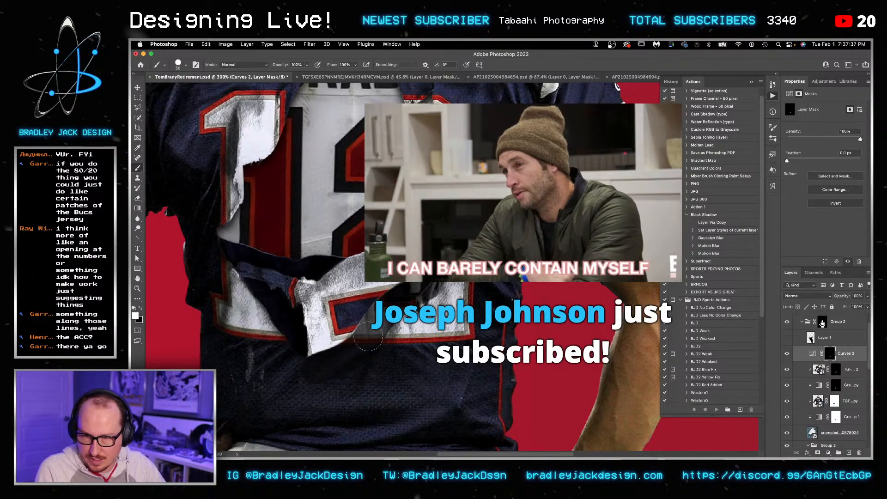
Step: Paint white on the Curves 2 mask to extend the flap's shadow across the lower-right part of the number 2
scroll(368, 340, up, 3)
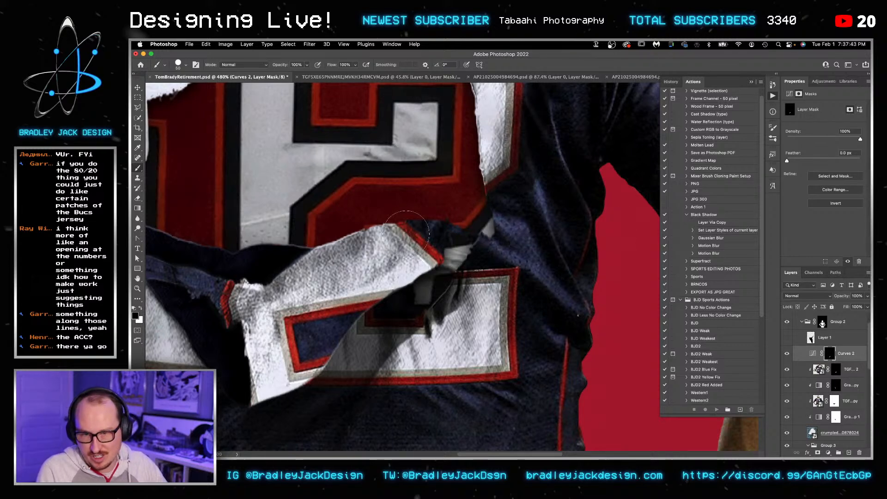
key(x)
mouse_move(444, 296)
mouse_down()
mouse_move(489, 277)
mouse_move(504, 258)
mouse_move(385, 383)
mouse_move(485, 328)
mouse_up()
Step: Paint the Curves 2 shadow over the base of the number 1 beside the flap with a smaller brush
drag(397, 358, 594, 257)
key(bracketleft)
key(bracketleft)
key(bracketleft)
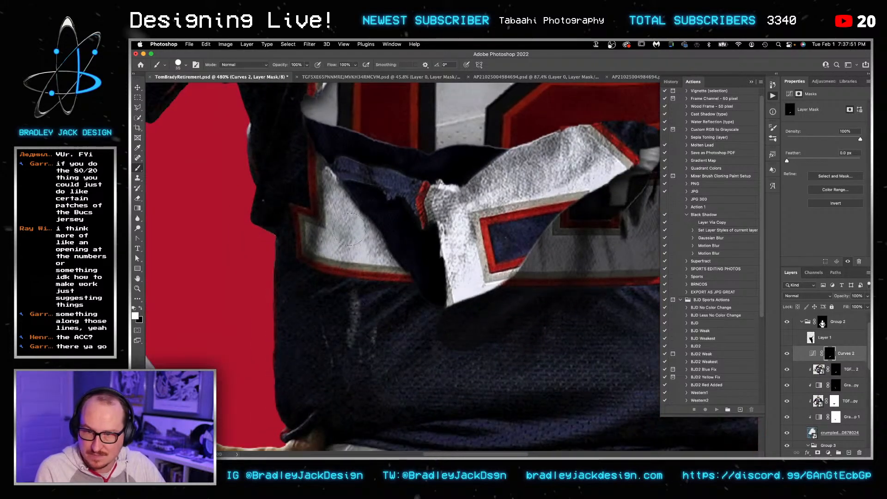
drag(312, 179, 342, 206)
mouse_move(306, 162)
mouse_down()
mouse_move(406, 296)
mouse_move(450, 326)
mouse_move(406, 317)
mouse_move(331, 235)
mouse_move(339, 229)
mouse_move(322, 224)
mouse_move(325, 252)
mouse_up()
key(bracketright)
key(bracketright)
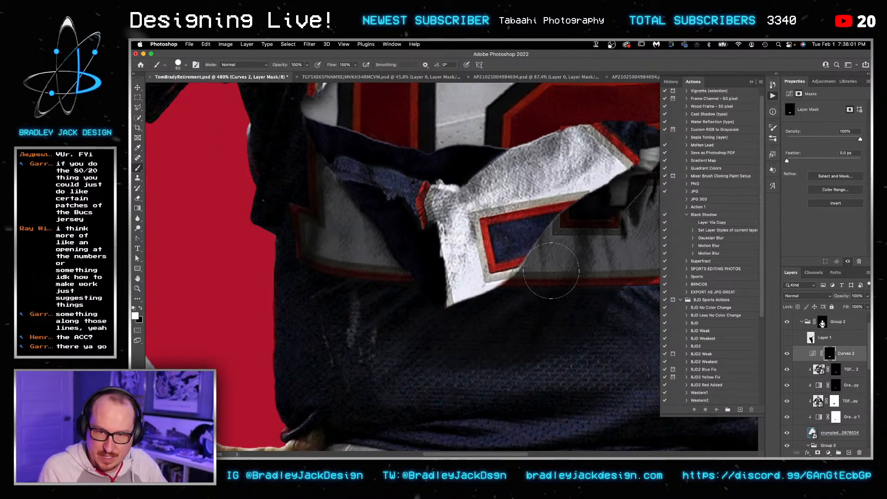
Step: Place the Curves 2 layer in a group of its own and add a layer mask to the group
scroll(571, 240, down, 15)
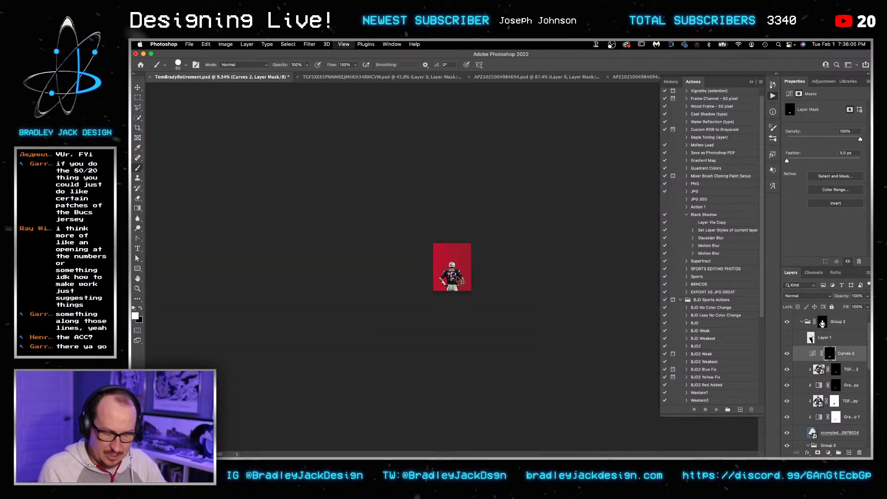
scroll(462, 281, up, 8)
key(v)
scroll(464, 317, up, 5)
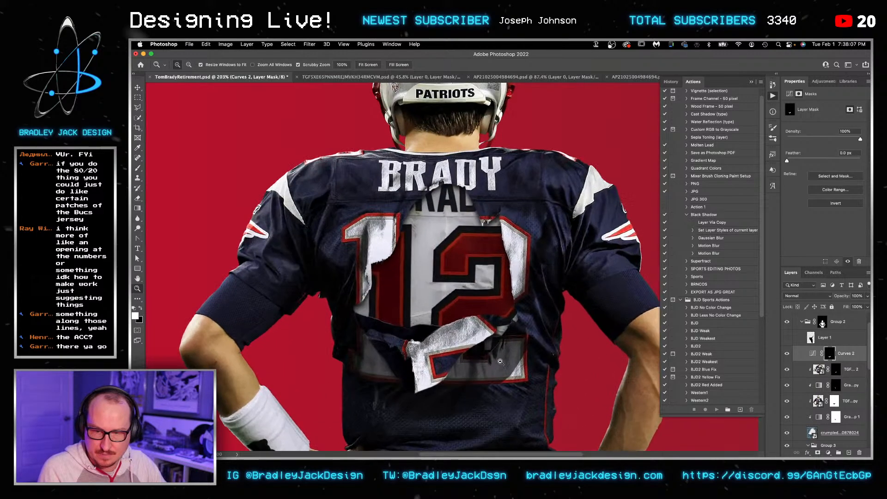
click(848, 359)
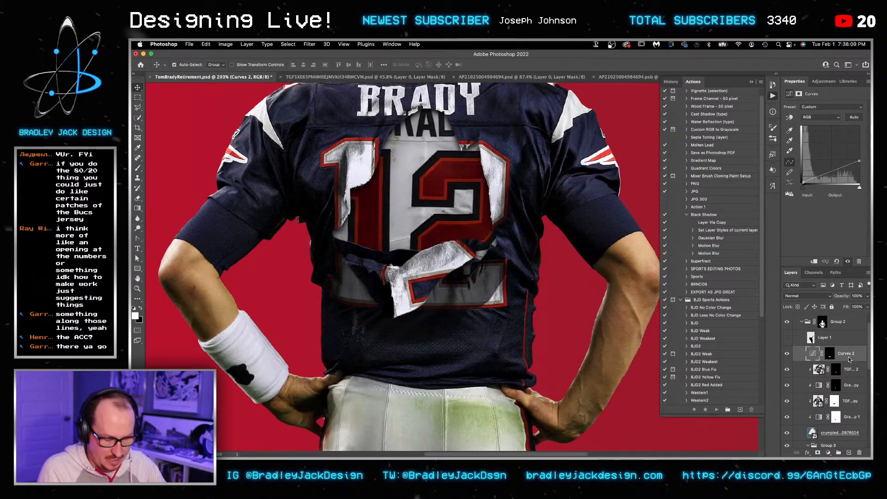
key(ctrl+g)
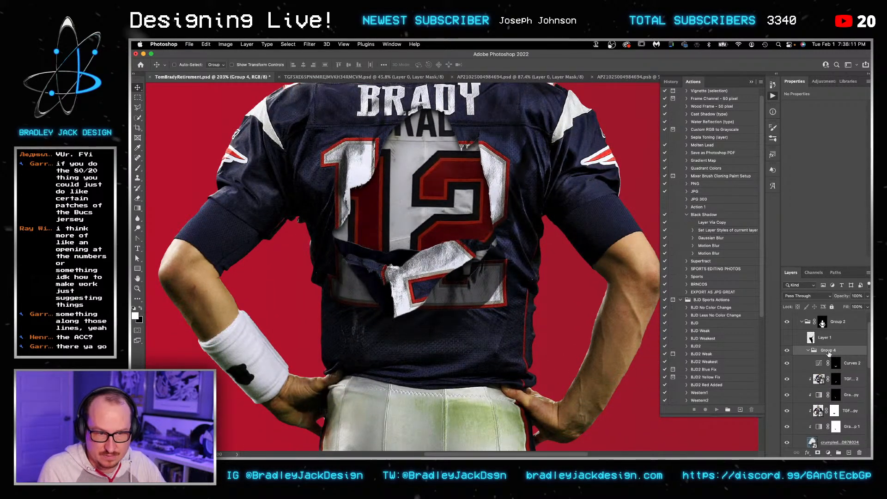
click(817, 453)
Step: Paint black on Group 4's mask with a large soft brush to fade the shadow around the lower edges of the numbers
key(b)
drag(499, 295, 467, 295)
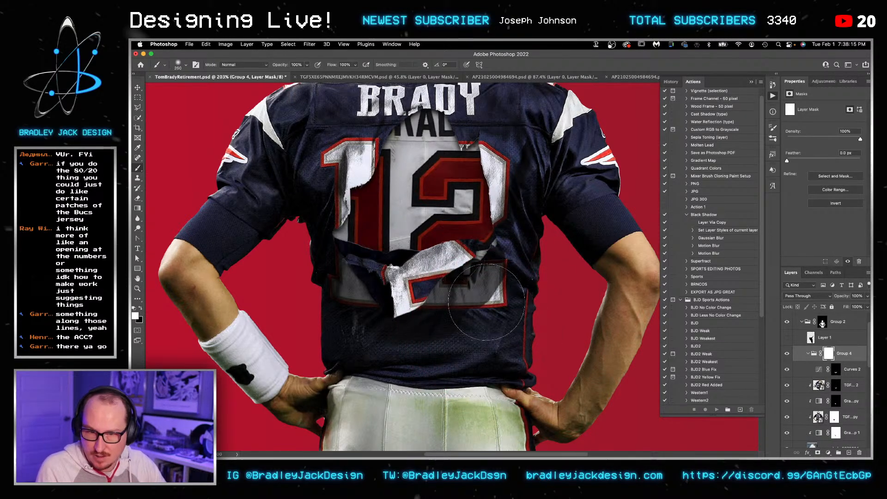
key(x)
key(bracketright)
key(bracketright)
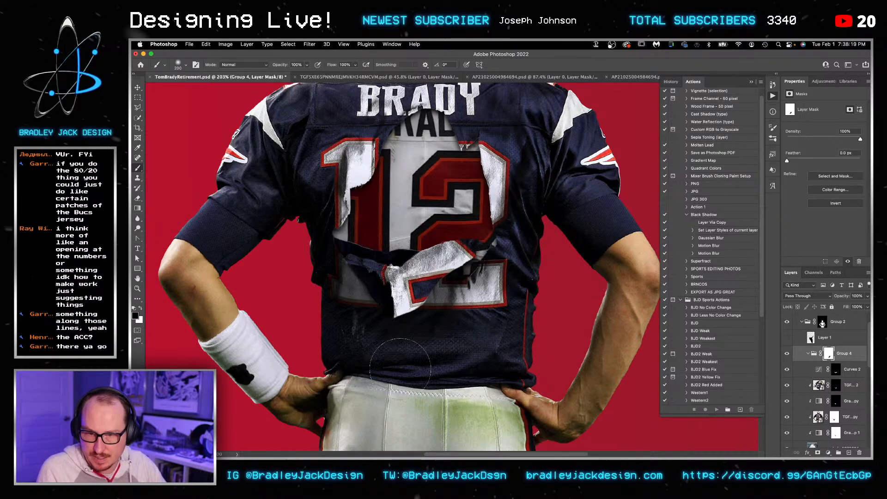
key(3)
key(bracketleft)
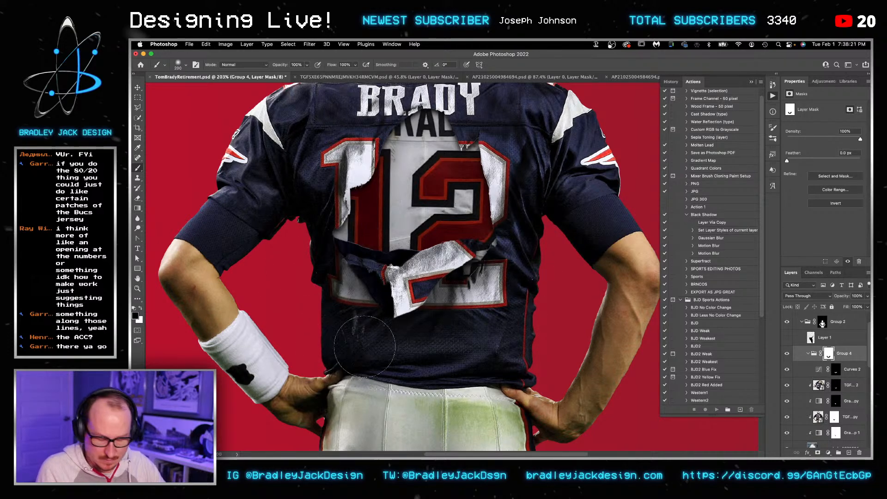
key(v)
scroll(479, 305, down, 2)
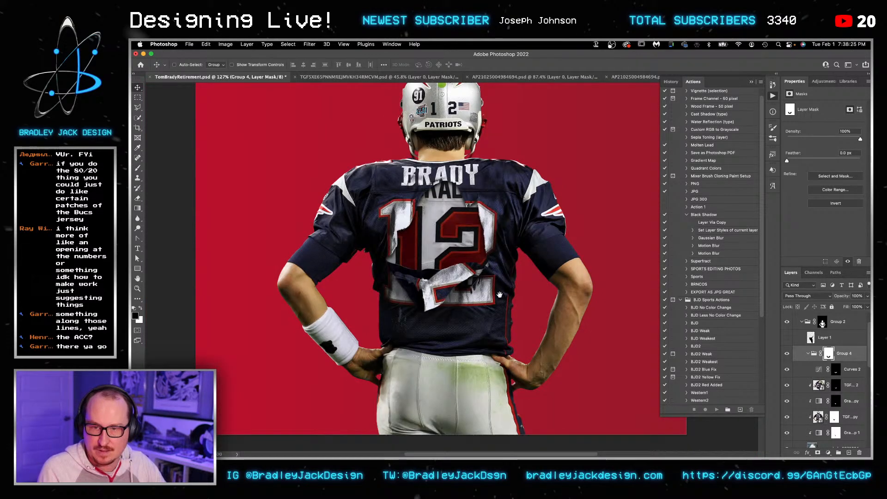
scroll(499, 296, down, 1)
scroll(489, 323, down, 2)
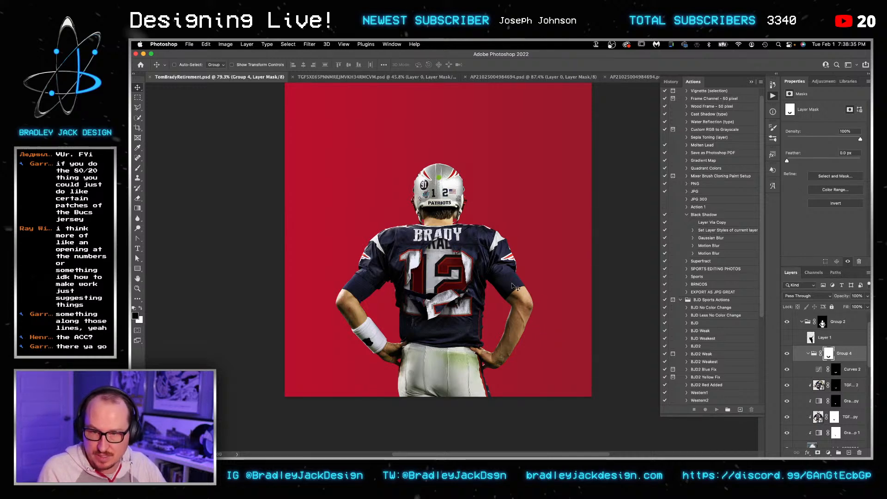
scroll(508, 291, up, 3)
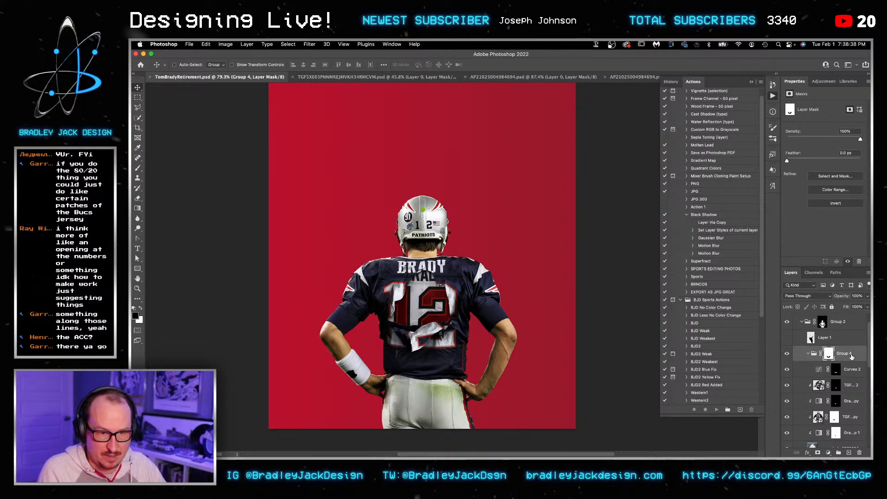
click(802, 322)
click(826, 343)
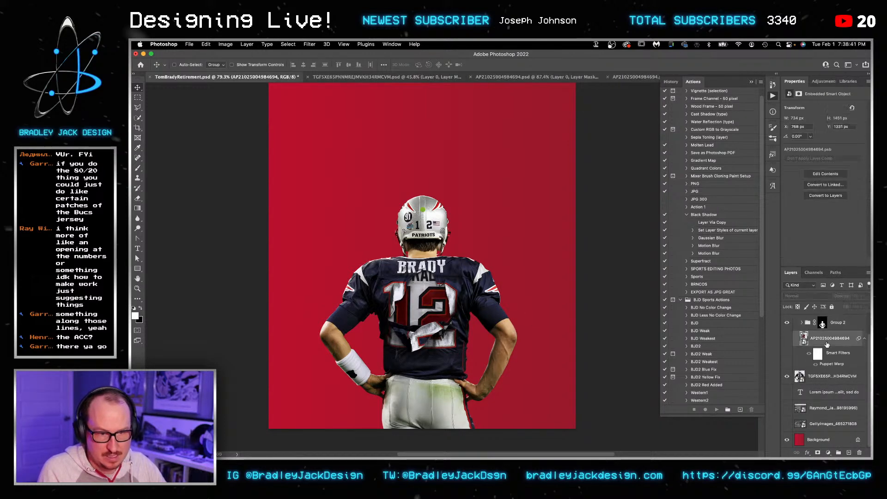
key(Delete)
key(Delete)
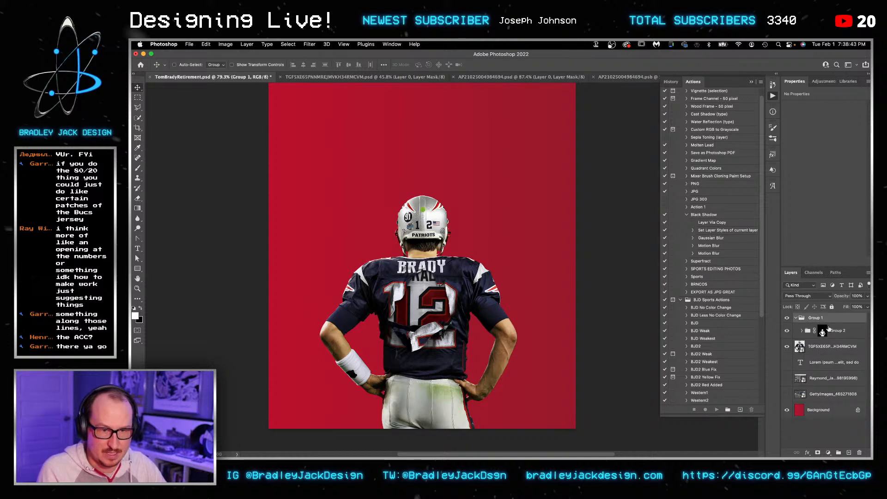
key(Delete)
key(super+z)
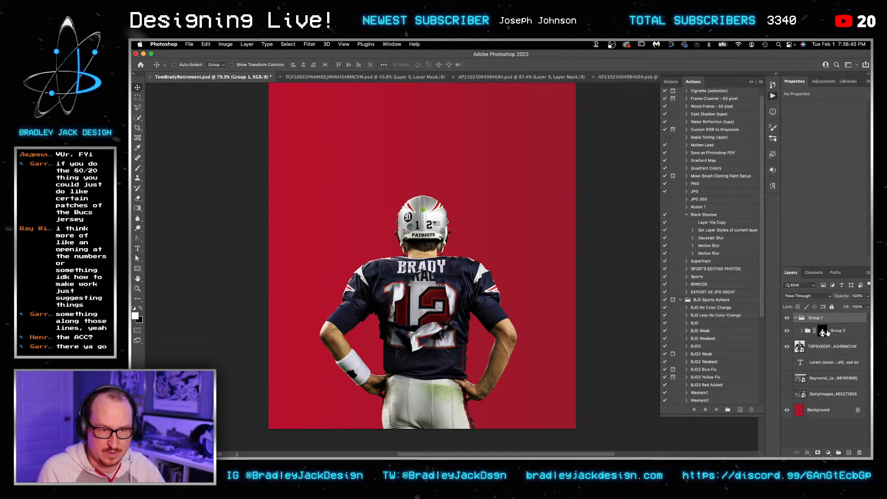
Step: Convert Group 1 and the base Patriots player layer into one smart object and run the BJD2 Blue Fix action on it
shift+click(837, 346)
key(super+alt+s)
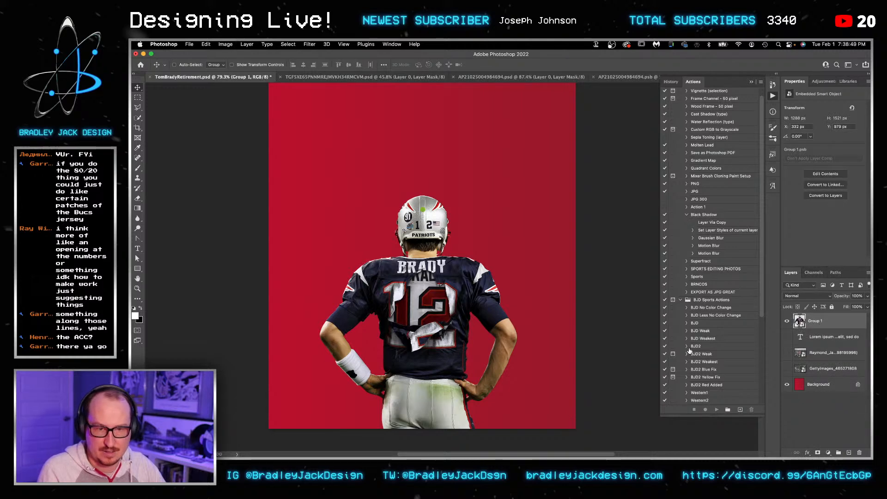
click(703, 369)
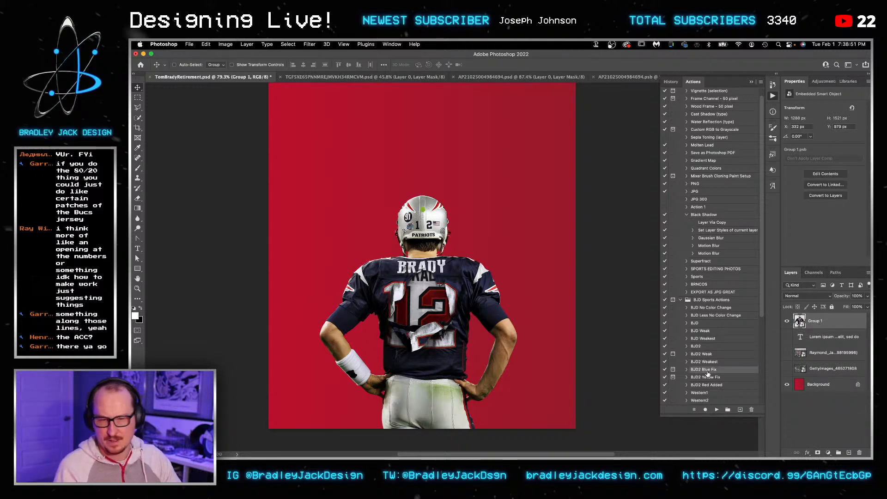
click(716, 409)
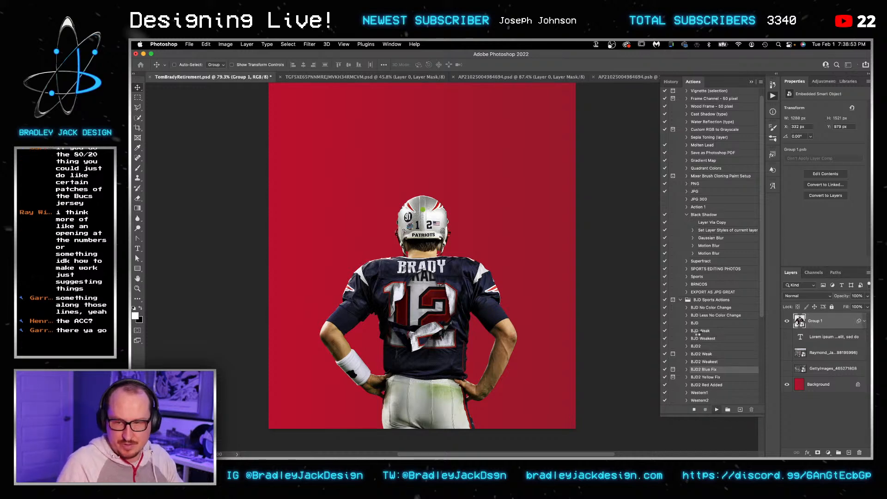
drag(695, 139, 430, 134)
key(Return)
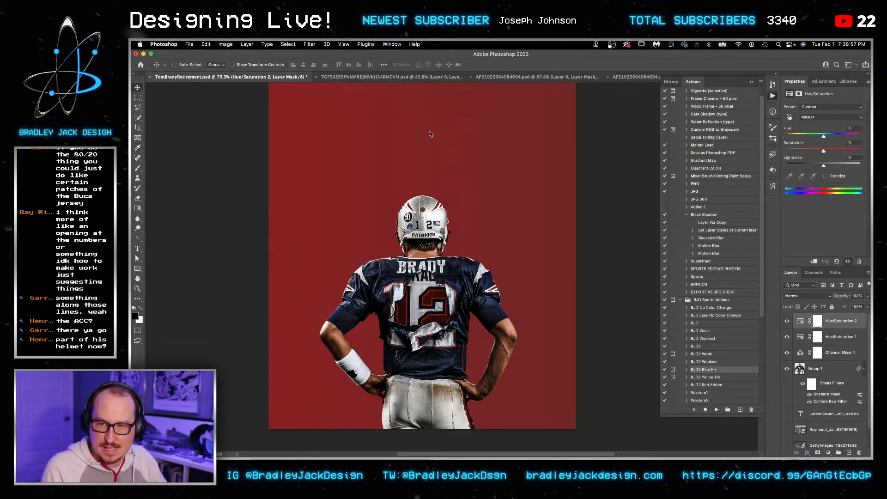
Step: Add a Color-mode copy of Group 1 with smart filters hidden above the adjustments, and clip the copy and adjustments to Group 1
drag(819, 374, 817, 323)
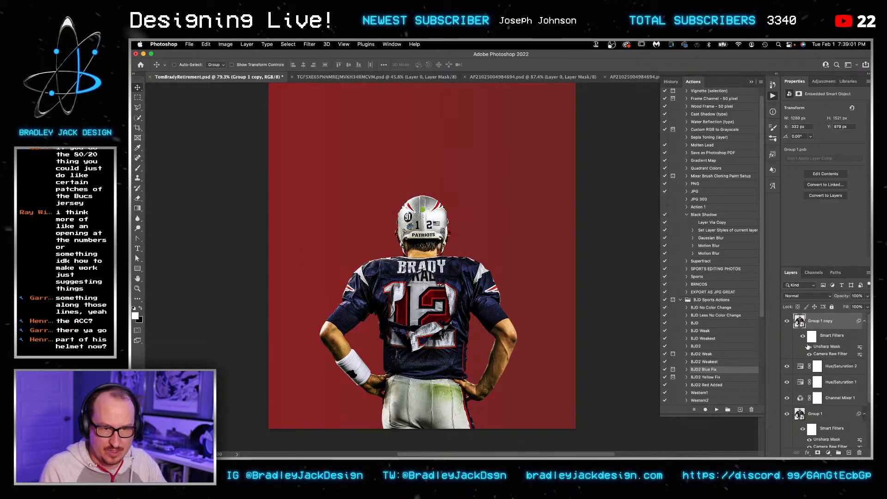
alt+click(809, 360)
alt+click(807, 374)
alt+click(804, 389)
alt+click(806, 405)
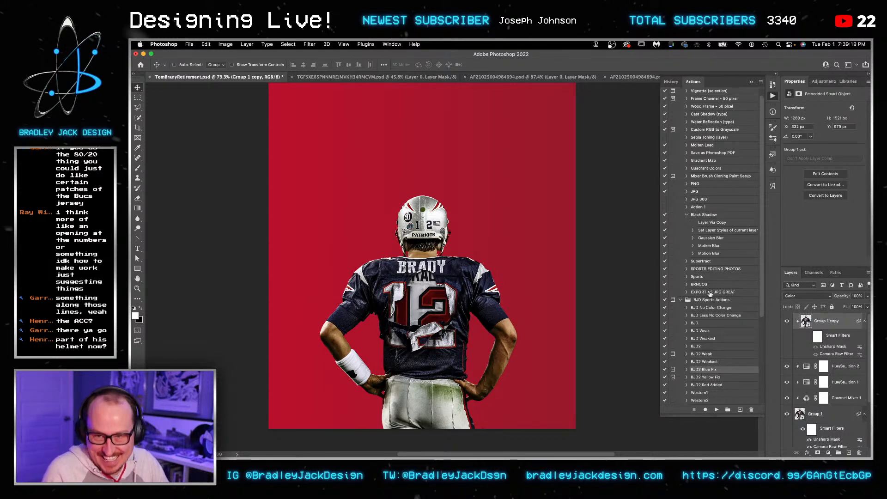
Step: Reopen the Camera Raw filter on the base Group 1 smart object and set Contrast to +20 and Highlights to -20
click(831, 411)
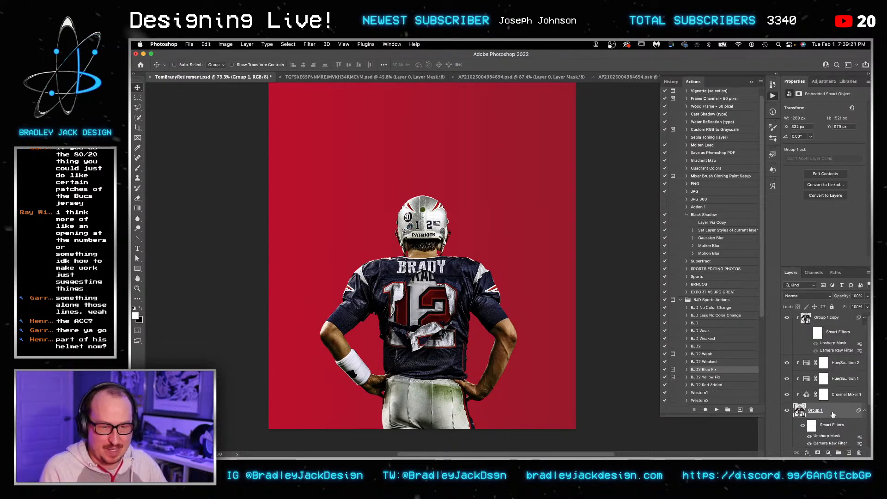
scroll(824, 434, down, 1)
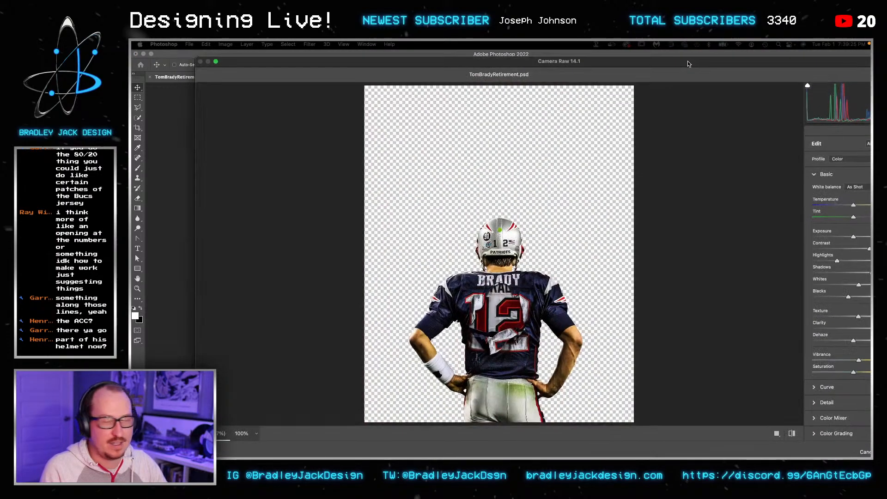
drag(688, 61, 602, 60)
drag(758, 64, 777, 60)
key(Return)
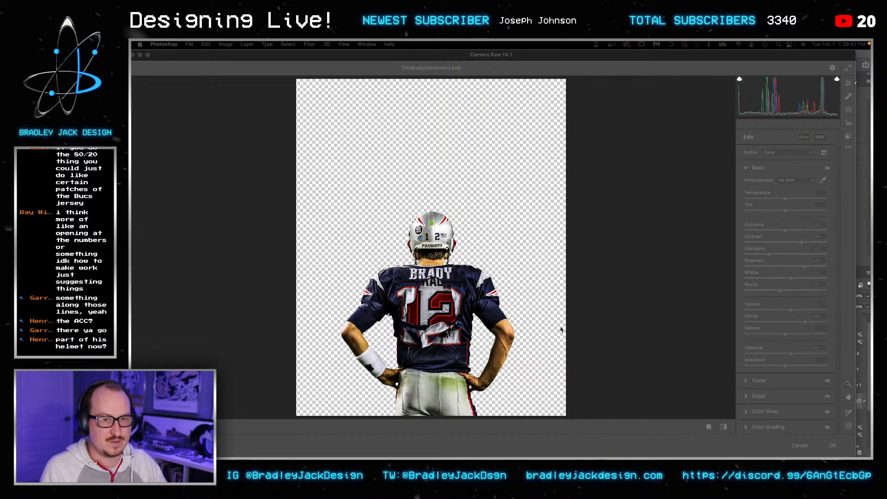
click(526, 261)
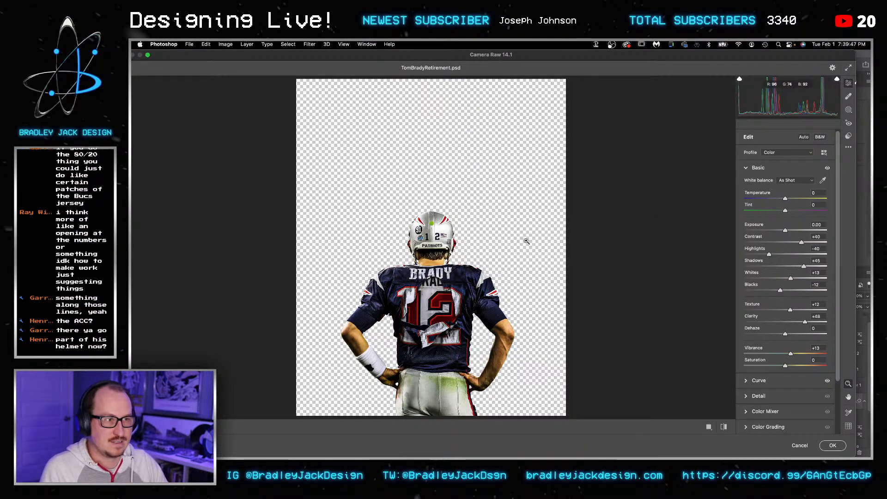
scroll(517, 239, down, 1)
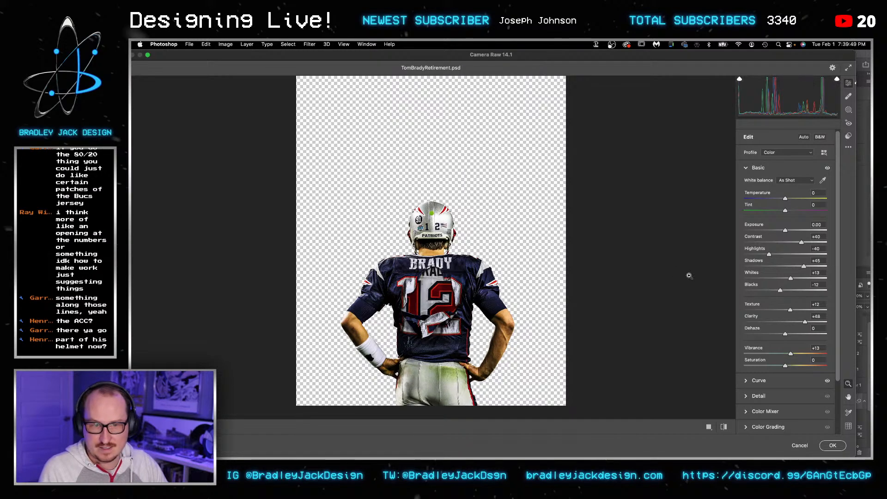
click(816, 236)
text(20)
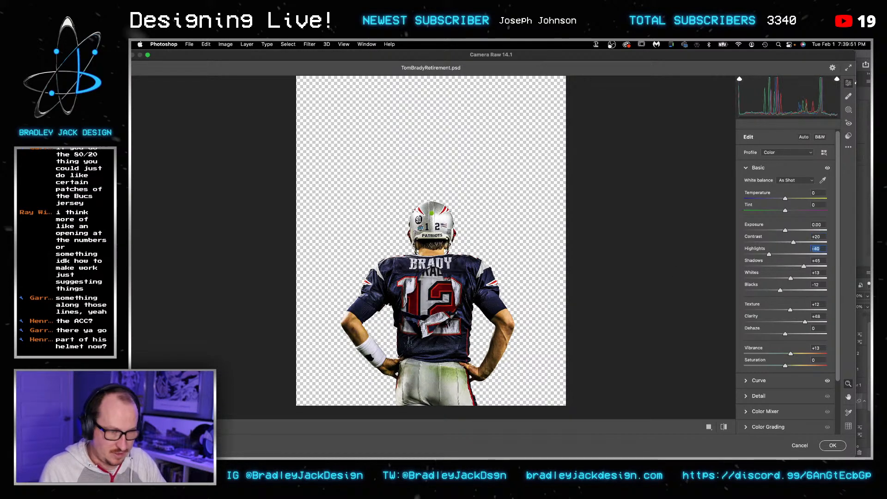
key(Tab)
text(-20)
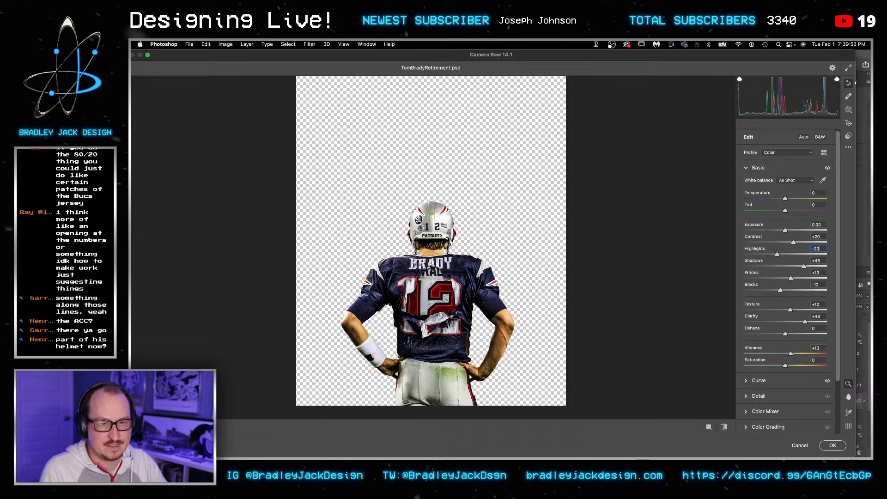
Step: Set the Camera Raw Whites to +5, Blacks to -5, Texture to +5 and Clarity to +20, and apply the filter
key(Tab)
text(5)
key(Tab)
text(-5)
key(Tab)
text(5)
key(Tab)
text(20)
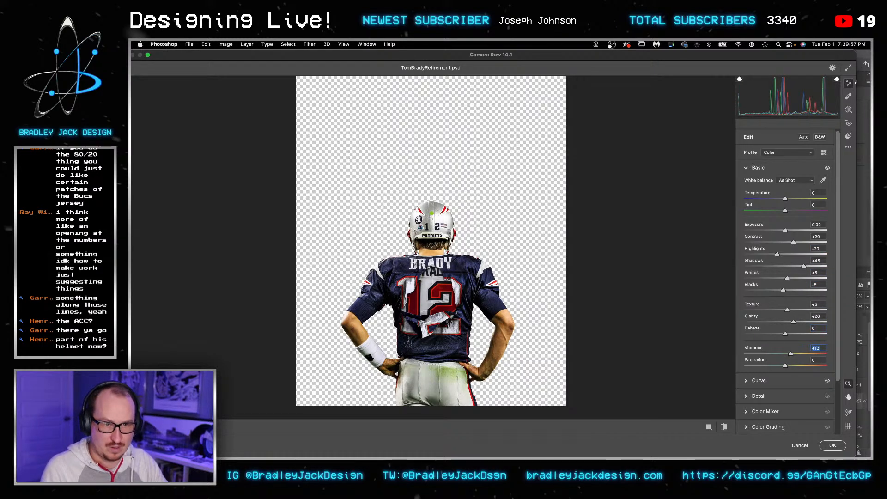
key(Return)
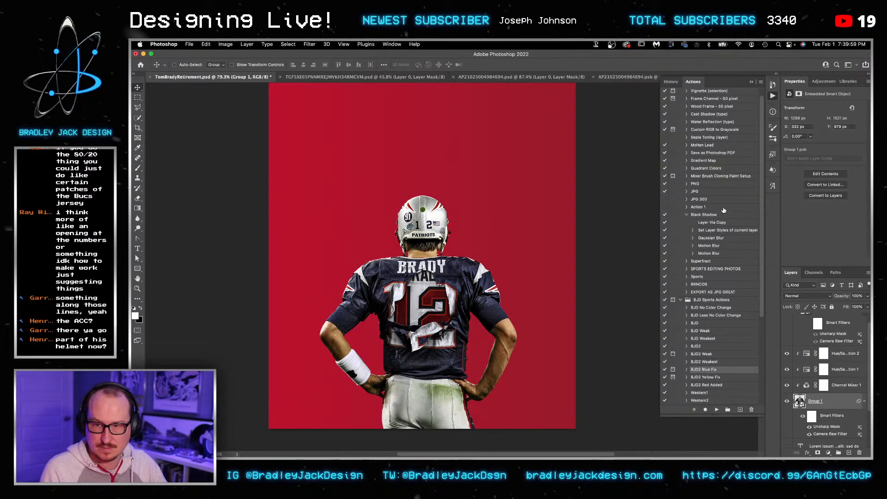
Step: Add a Selective Color adjustment above Group 1 copy with Reds cyan at -32, and clip it to the layers below
scroll(826, 330, up, 1)
click(822, 321)
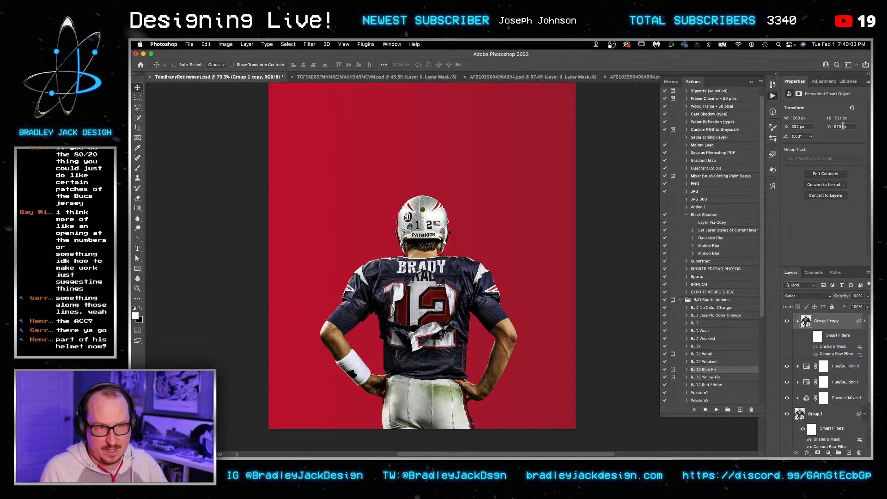
click(824, 82)
click(830, 121)
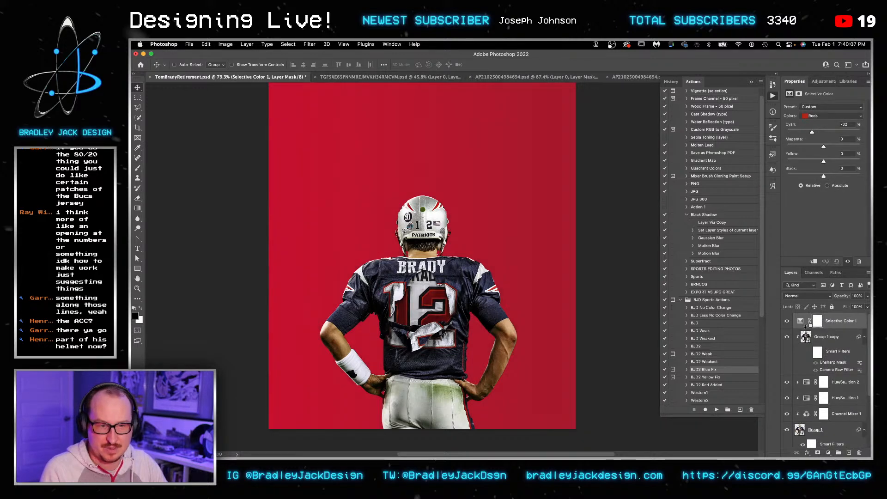
alt+click(805, 327)
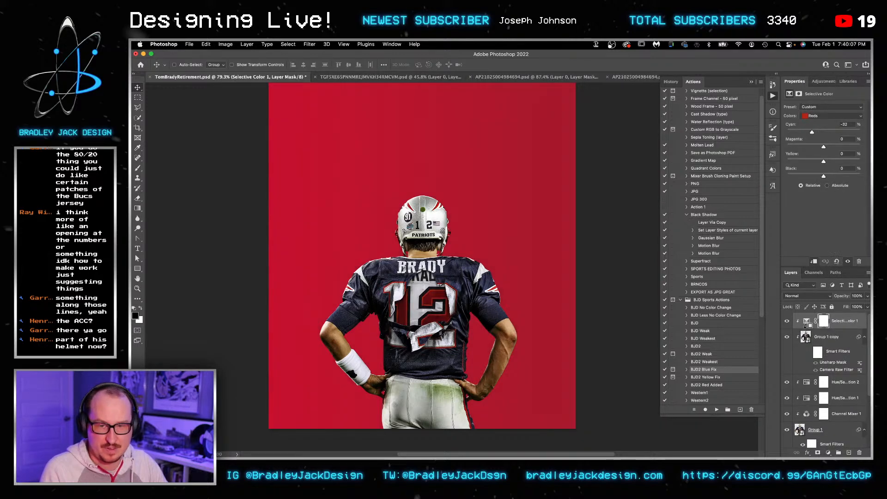
Step: In Selective Color, set Reds black to +18 and Blues cyan to +23, yellow to -42 and black to +23
click(815, 116)
click(815, 122)
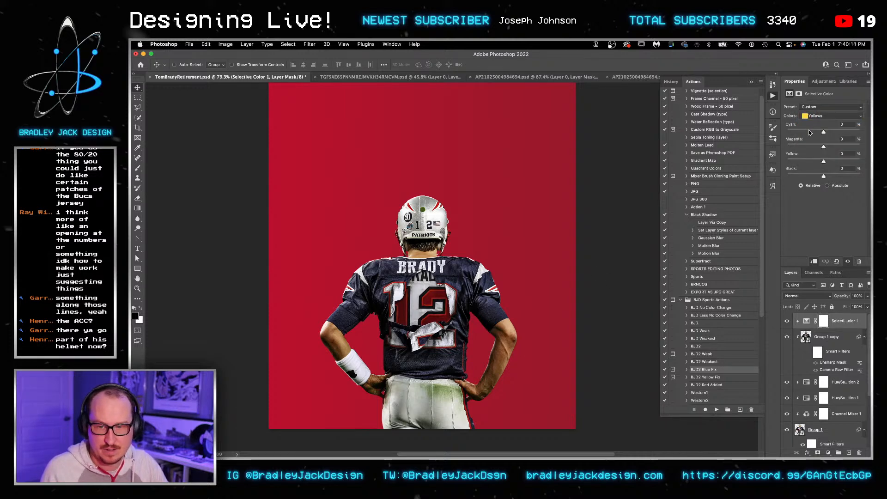
click(822, 116)
click(817, 109)
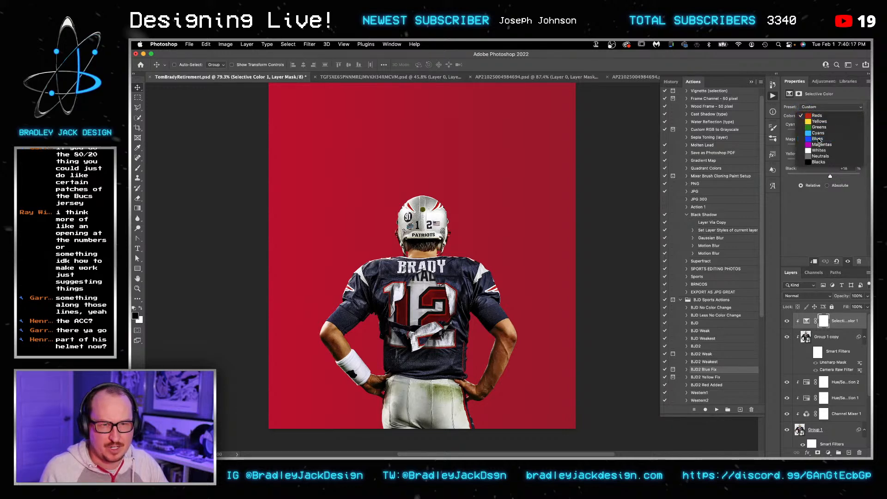
click(817, 138)
click(809, 160)
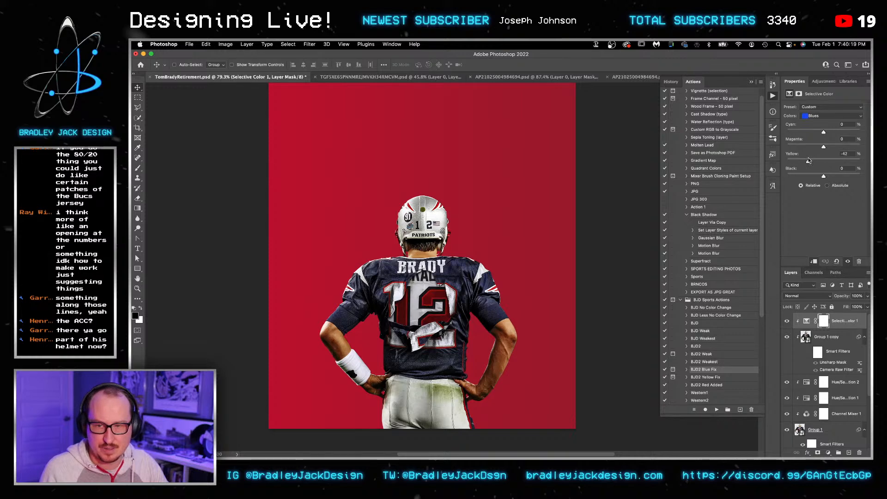
click(831, 175)
click(832, 131)
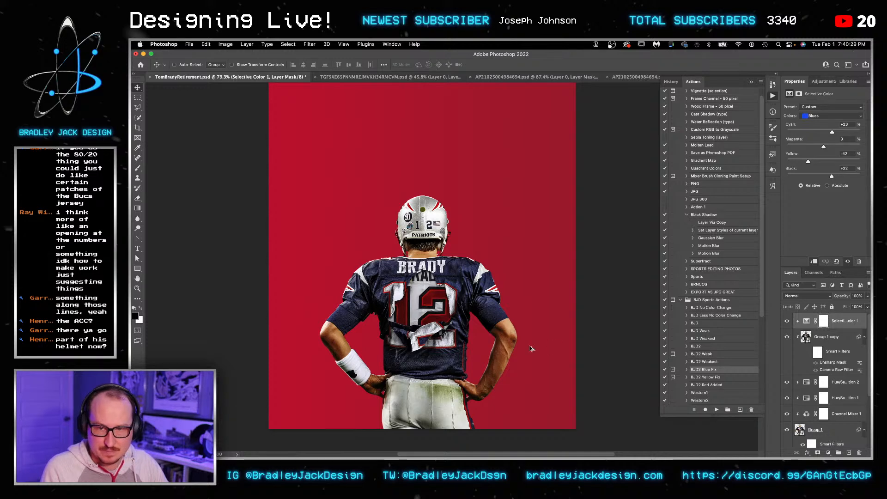
Step: Show the Raymond James Stadium and GettyImages_465271808 stadium photo layers above the red background
scroll(531, 349, down, 2)
scroll(531, 348, right, 2)
click(800, 429)
scroll(783, 424, down, 3)
drag(787, 424, 786, 408)
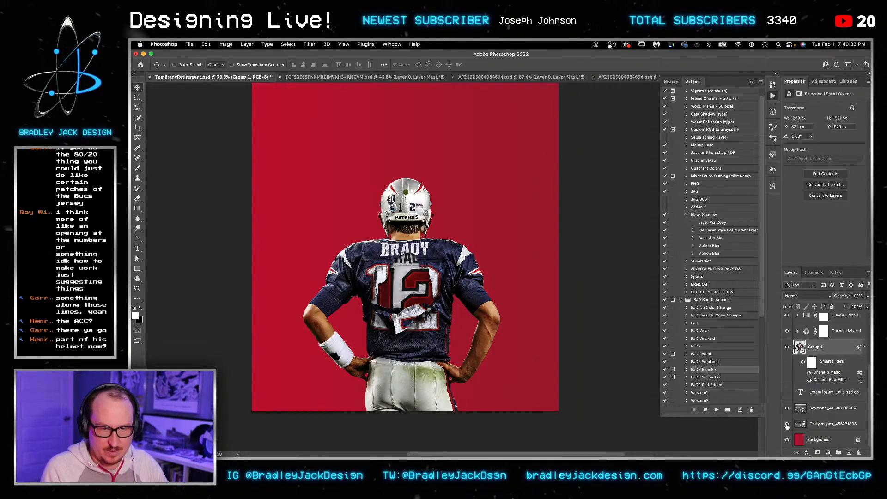
Step: Nudge the Raymond James Stadium photo right to an X position of about 1129 px
click(828, 410)
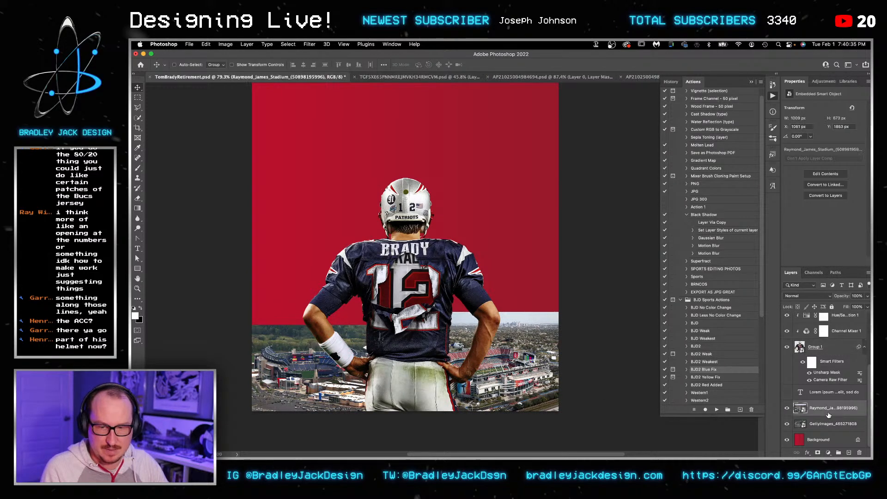
key(shift+Right)
key(shift+Right)
key(shift+Right)
key(shift+Right)
key(shift+Right)
key(Right)
key(Right)
key(Right)
key(Right)
key(Right)
key(Right)
key(Right)
key(Right)
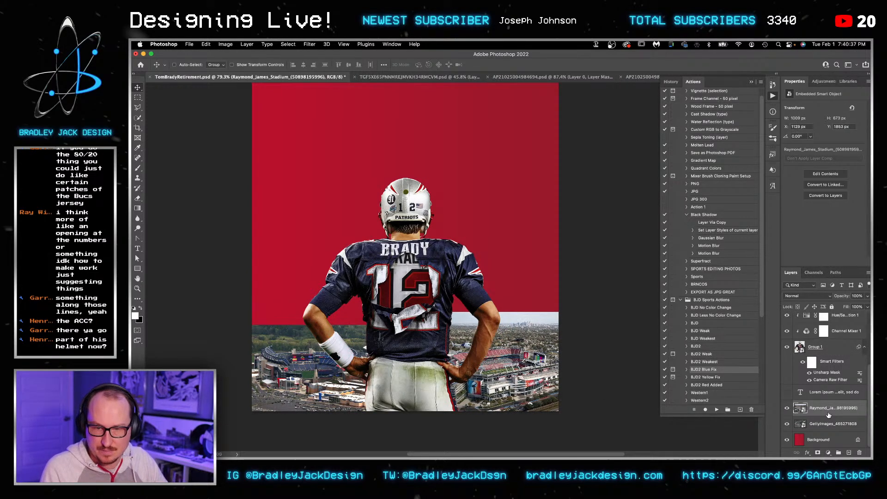
Step: Nudge the GettyImages_465271808 stadium photo down 30 px and scale it up to about 1116 px wide
click(827, 424)
key(shift+Down)
key(shift+Down)
key(shift+Down)
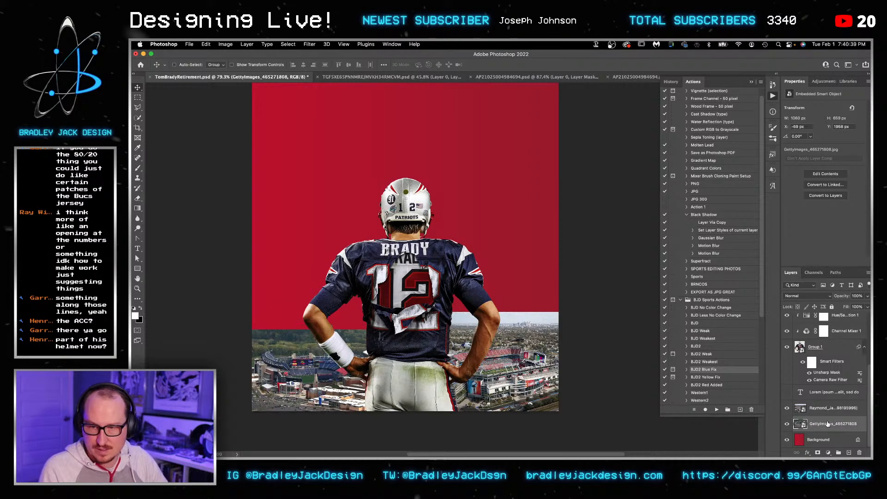
key(ctrl+t)
drag(404, 329, 408, 326)
key(Return)
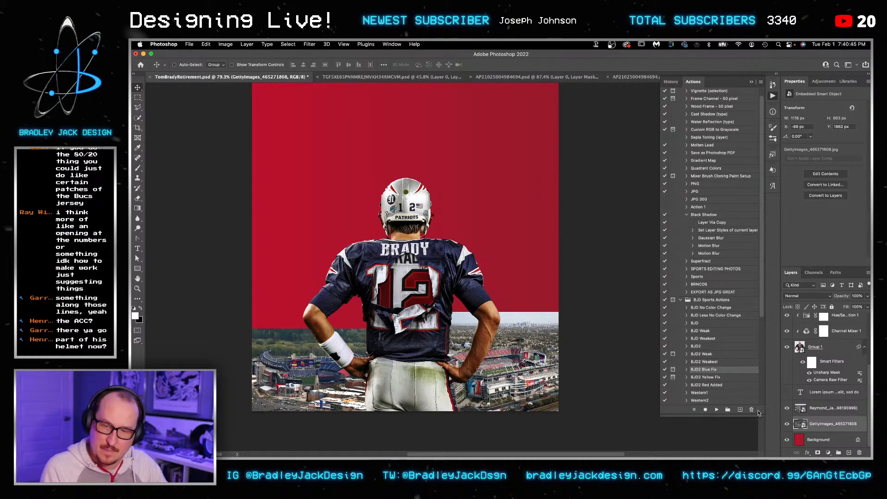
Step: Hide the base Group 1 player smart object and save the document
click(787, 347)
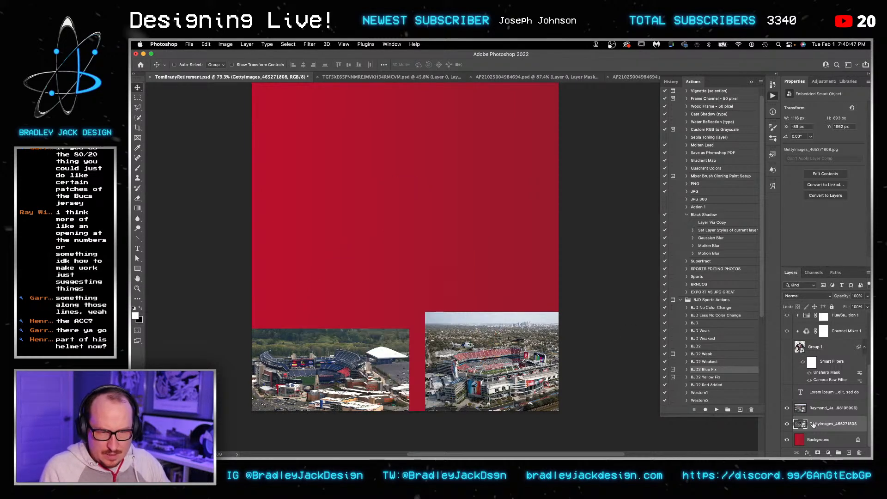
key(super+s)
Step: Add a layer mask to the GettyImages_465271808 stadium photo, keeping it as a smart object
key(z)
drag(248, 356, 342, 341)
key(b)
scroll(342, 342, down, 3)
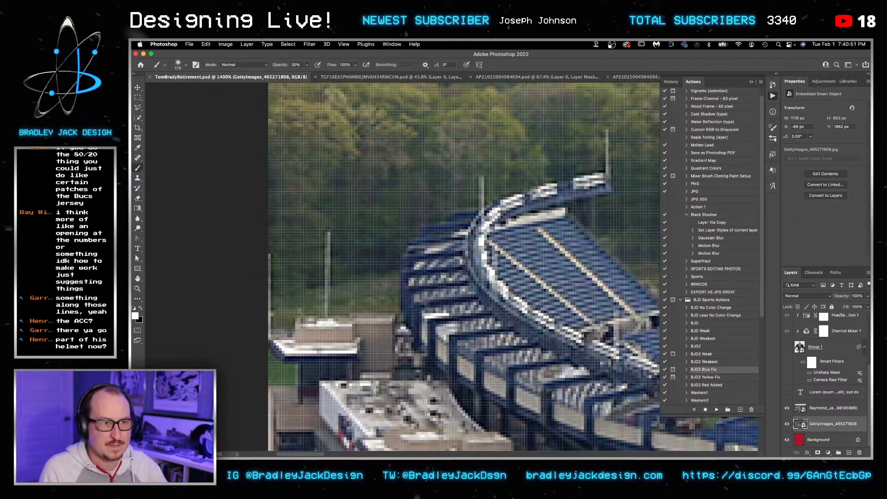
click(342, 271)
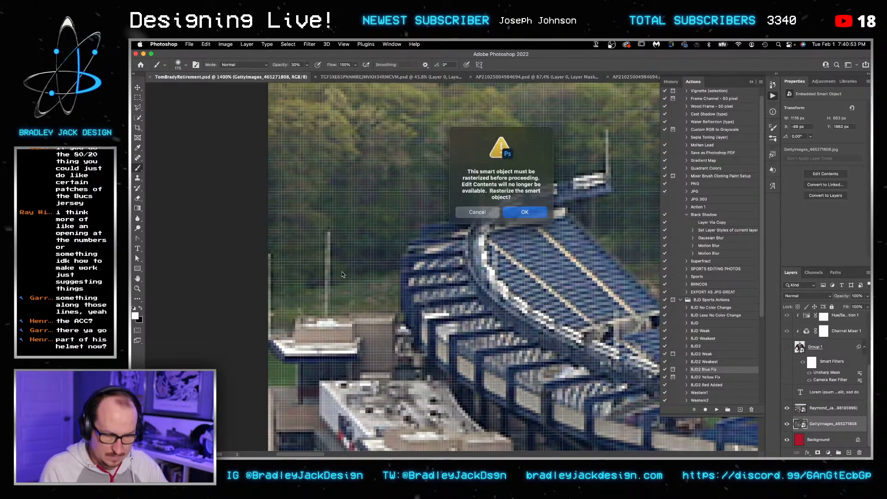
click(479, 210)
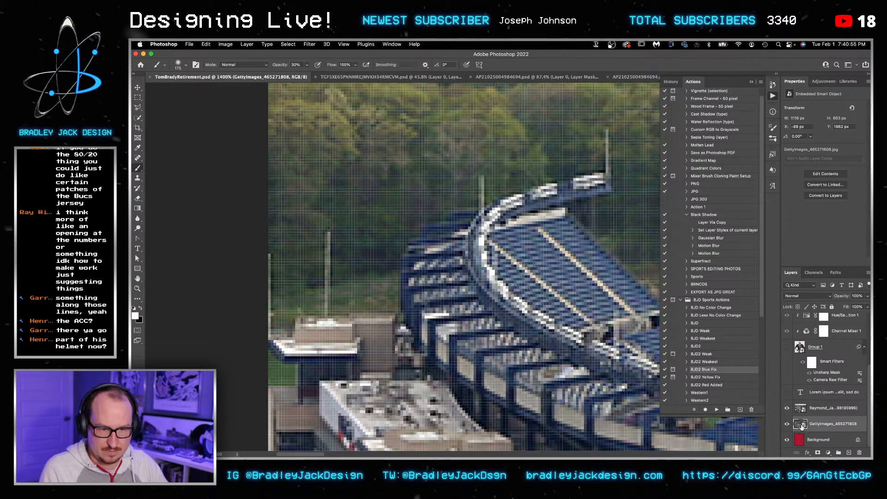
click(817, 454)
Step: Paint black on the stadium photo's mask with a small brush at 100% opacity over the grass and trees beside the outer stands
key(x)
key(bracketleft)
key(bracketleft)
key(bracketleft)
key(bracketleft)
key(bracketleft)
key(bracketleft)
key(bracketleft)
key(bracketleft)
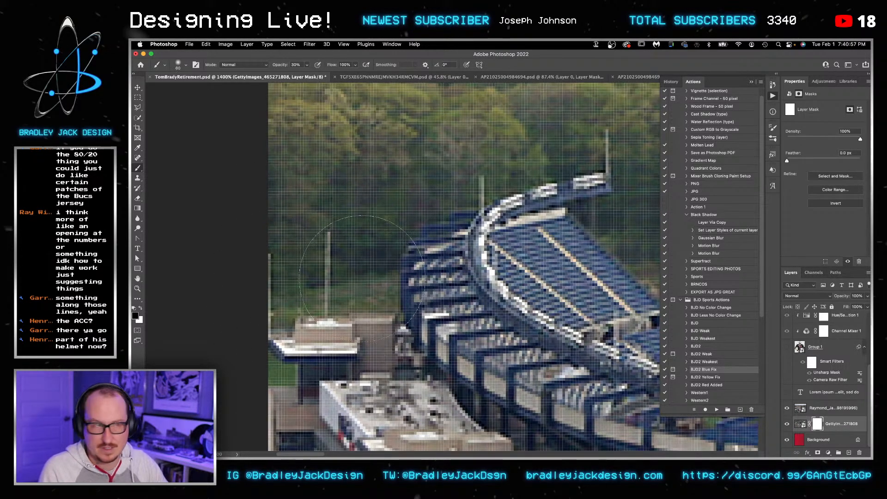
key(super+Tab)
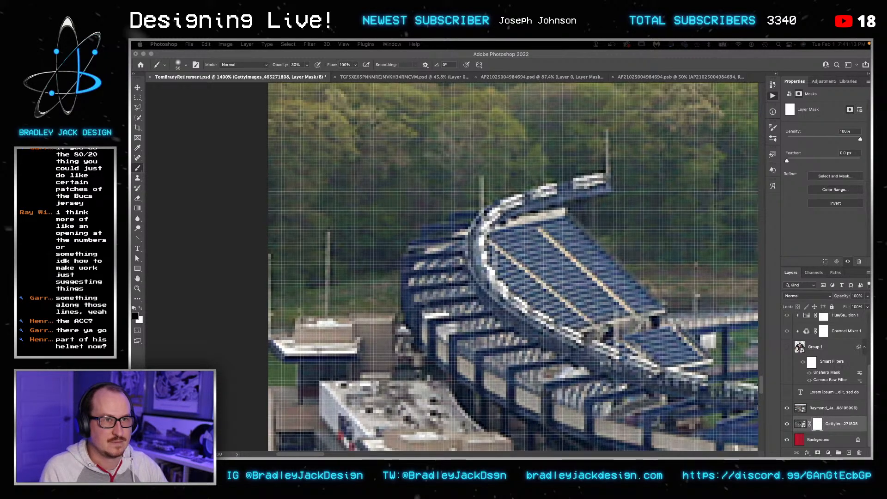
click(424, 362)
key(bracketleft)
key(bracketleft)
key(bracketleft)
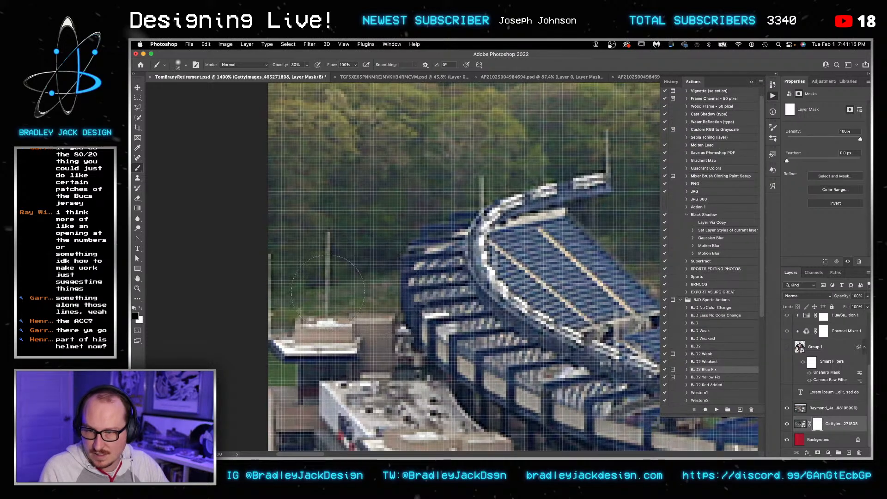
click(392, 305)
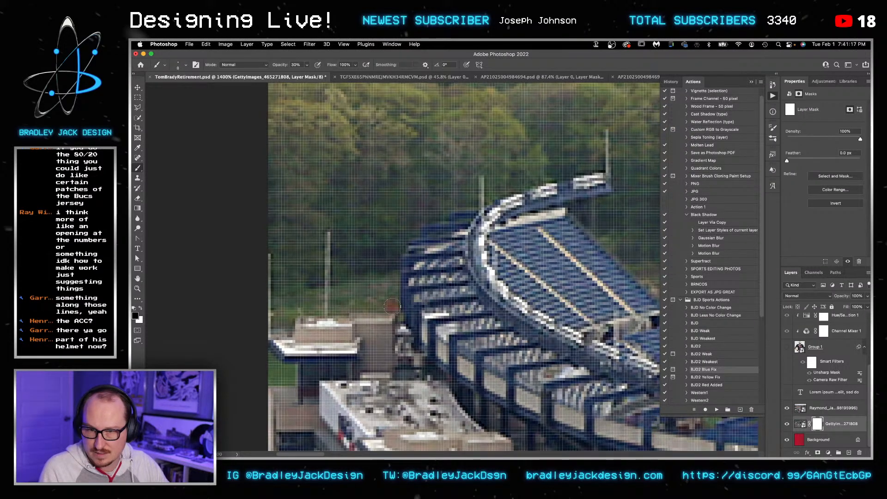
key(0)
drag(392, 306, 300, 306)
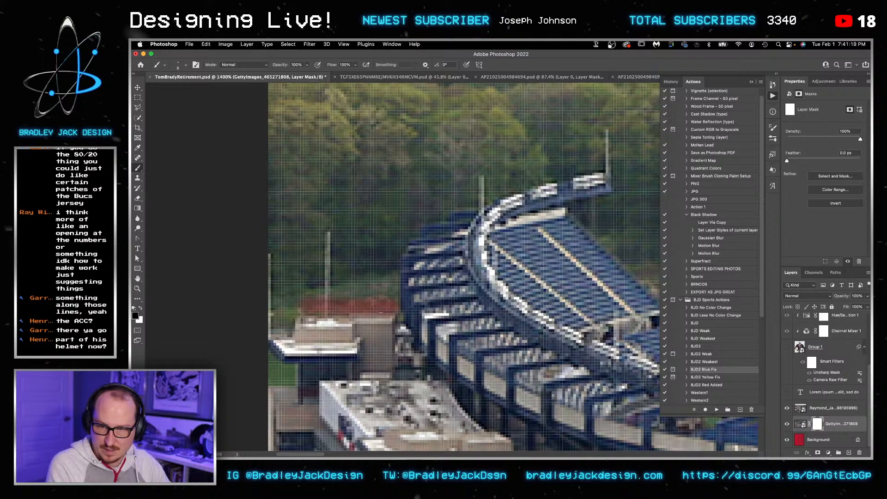
drag(391, 306, 391, 257)
Step: Lasso the small green patch under the white-roofed building at the photo's edge and fill it with black on the mask
key(l)
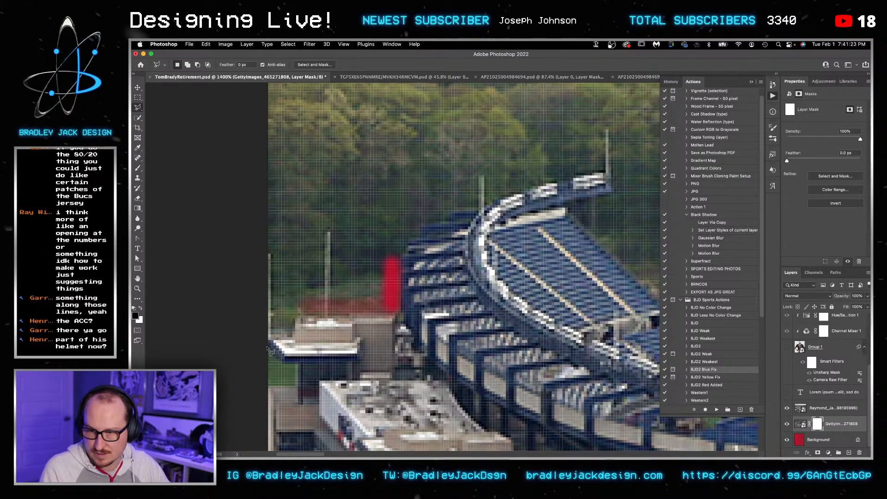
mouse_move(283, 366)
mouse_down()
mouse_move(295, 364)
mouse_move(296, 386)
mouse_move(238, 390)
mouse_move(267, 347)
mouse_up()
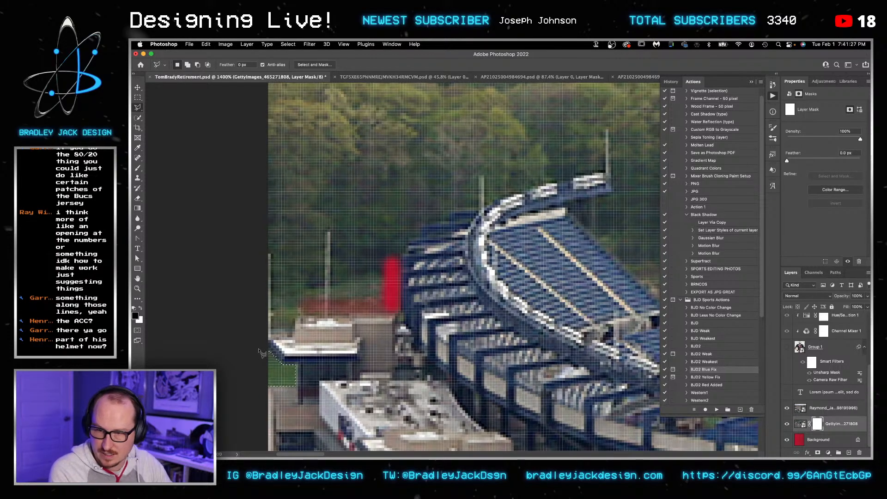
key(x)
key(BackSpace)
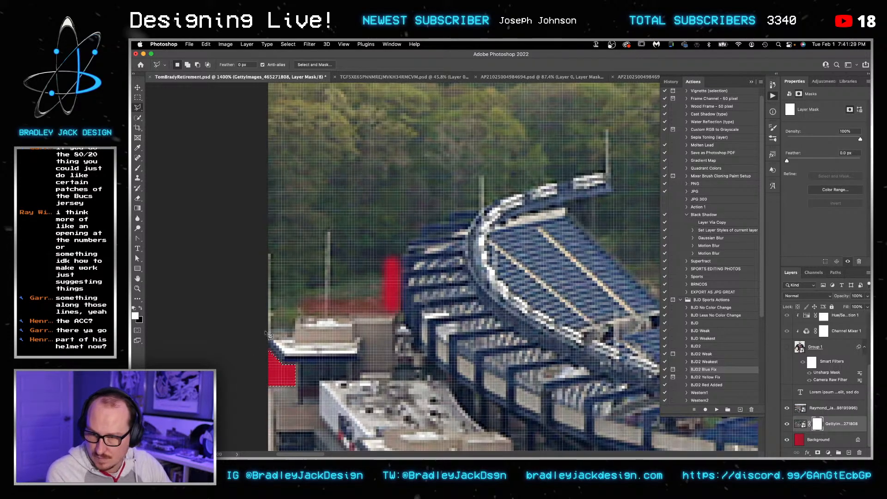
Step: Lasso the trees above the small buildings up to the outer stands, mask them out with black, and deselect
drag(268, 337, 298, 333)
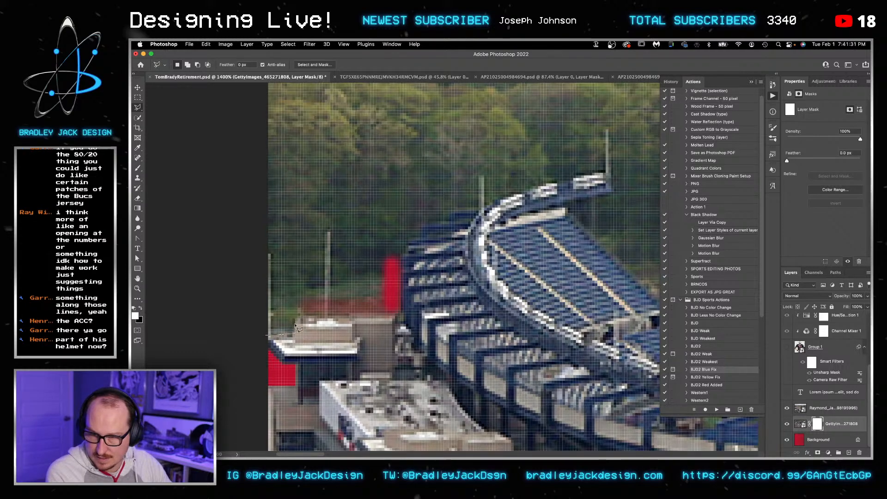
mouse_move(373, 320)
mouse_down()
mouse_move(401, 315)
mouse_move(389, 174)
mouse_move(196, 156)
mouse_up()
key(BackSpace)
key(ctrl+d)
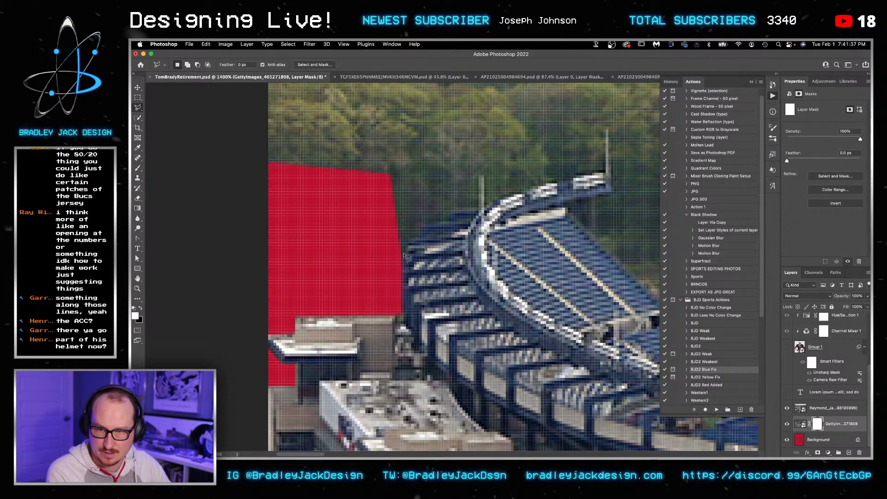
Step: Trace a polygonal lasso outline along the upper rim of the curved stands and past the tower to the Gillette scoreboard
click(403, 253)
key(Return)
mouse_move(401, 259)
mouse_down()
mouse_move(423, 242)
mouse_move(421, 227)
mouse_move(615, 177)
mouse_move(601, 199)
mouse_move(571, 214)
mouse_move(567, 185)
mouse_up()
click(568, 213)
mouse_move(621, 244)
mouse_down()
mouse_move(428, 197)
mouse_move(428, 180)
mouse_up()
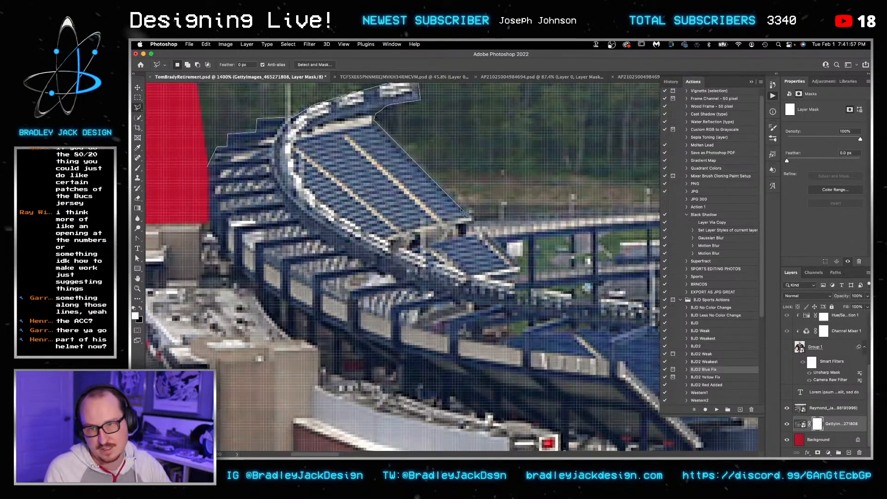
scroll(474, 219, down, 2)
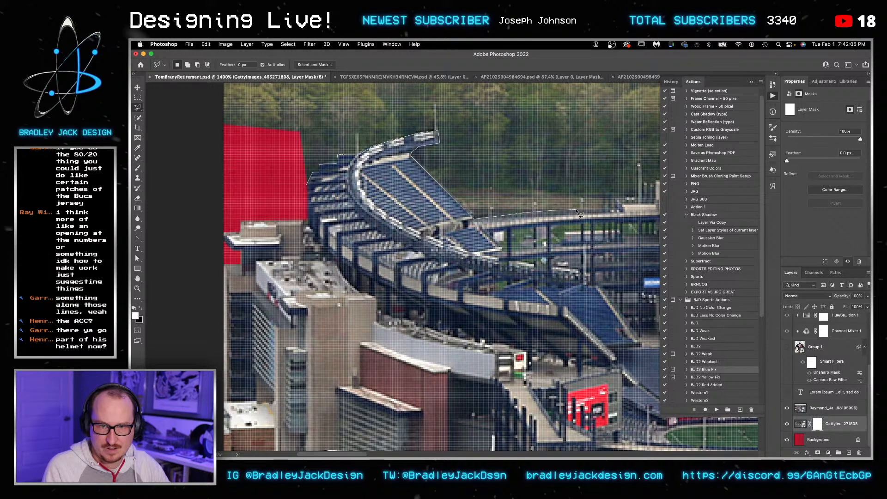
click(617, 212)
click(614, 199)
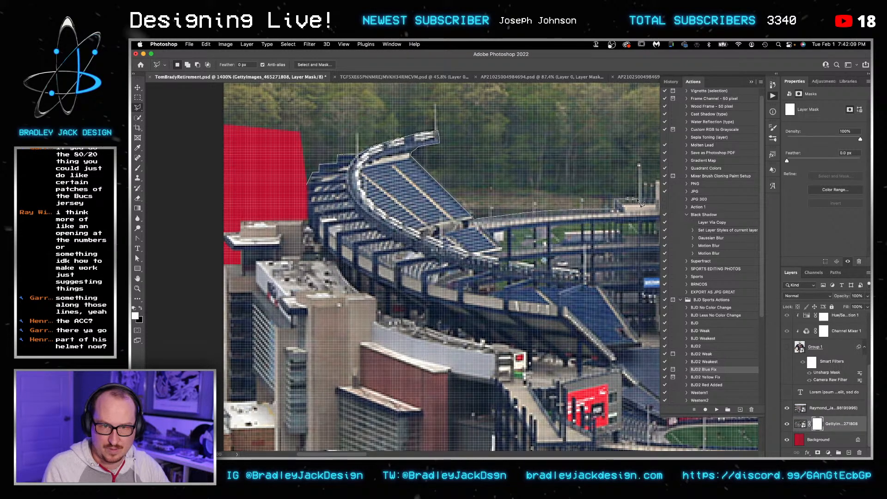
scroll(641, 203, right, 8)
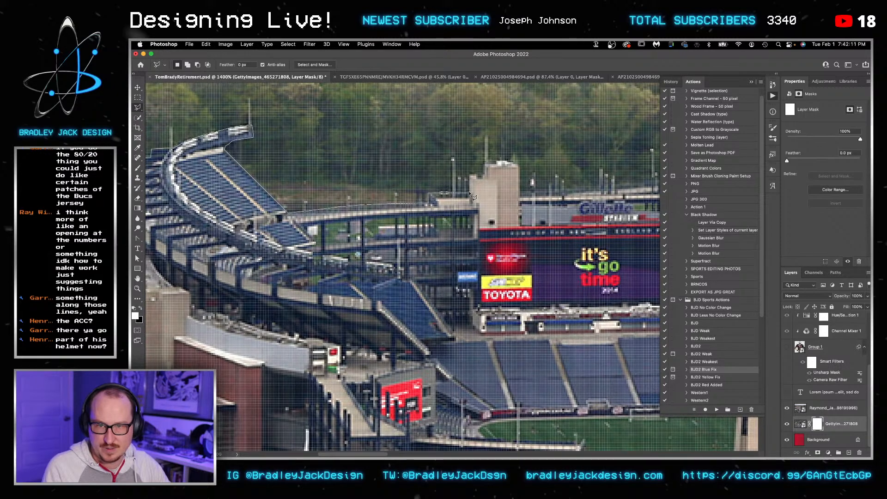
click(471, 194)
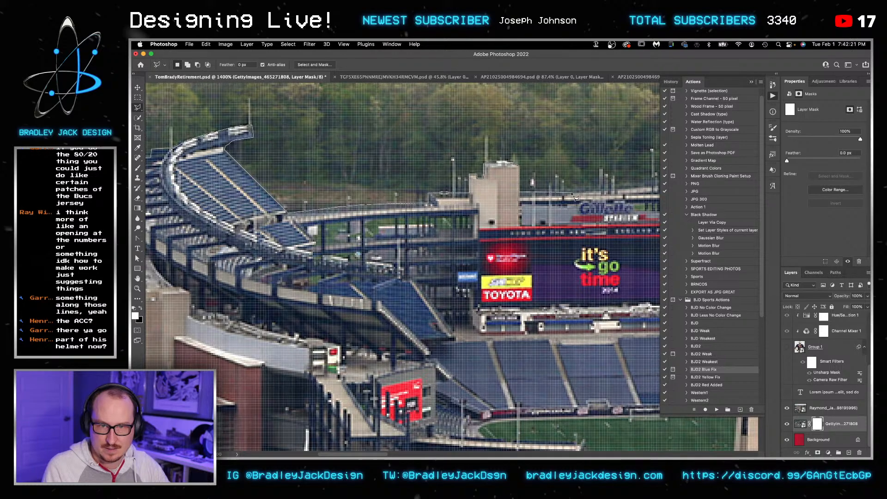
Step: Close the lasso around the trees above the stands, fill it with black on the stadium mask, deselect, and save the document
scroll(578, 153, down, 5)
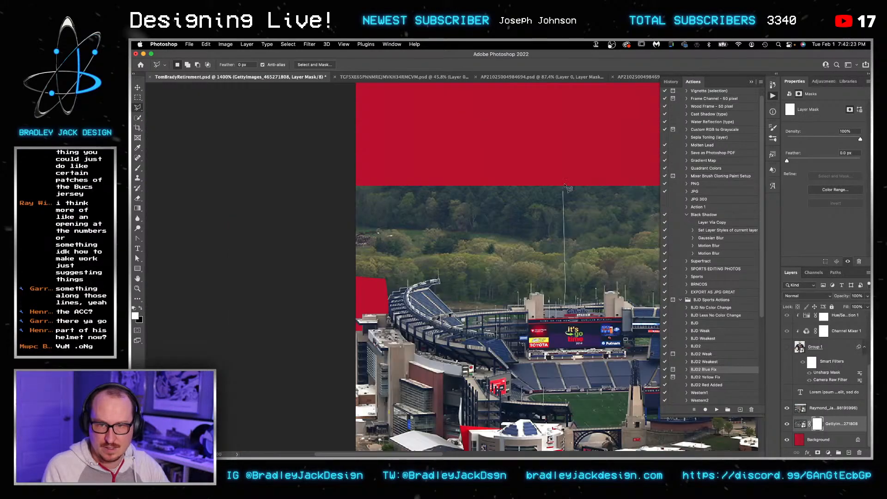
click(278, 152)
click(275, 194)
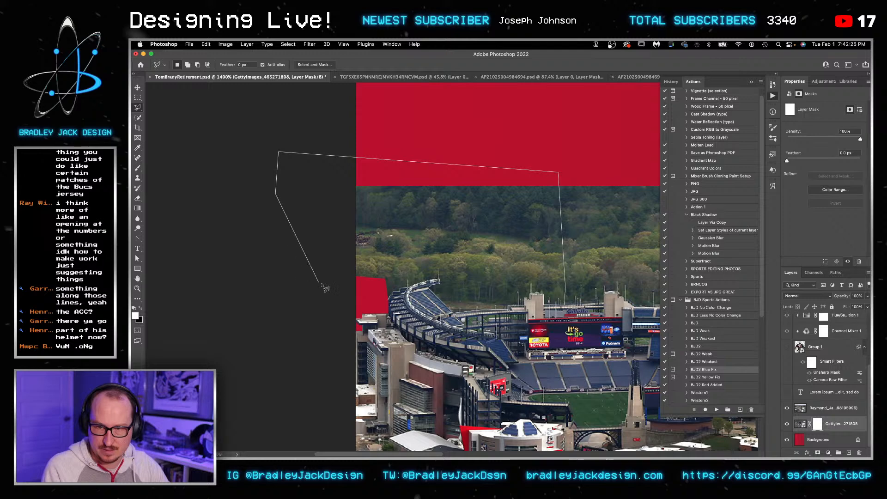
double_click(346, 292)
key(super+BackSpace)
key(super+d)
key(v)
key(super+s)
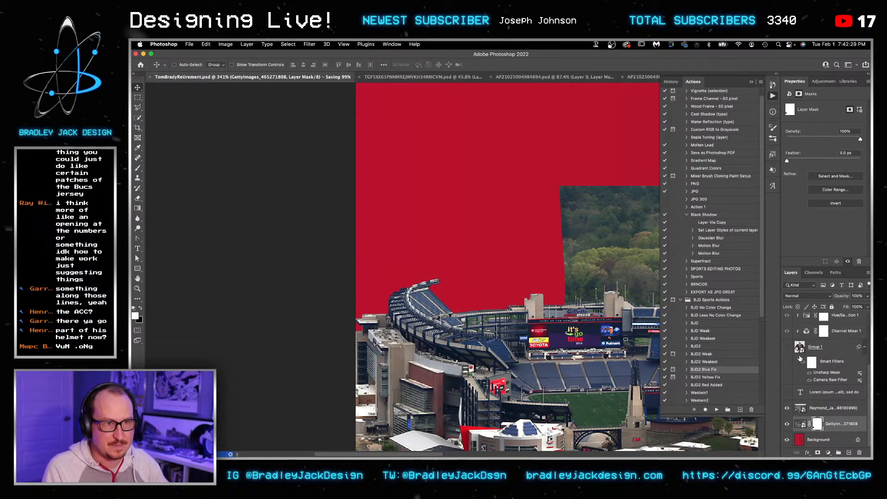
Step: Show the player's Group 1 layer again and, with rulers on, place a vertical guide at his jersey edge beside the hand
key(super+Tab)
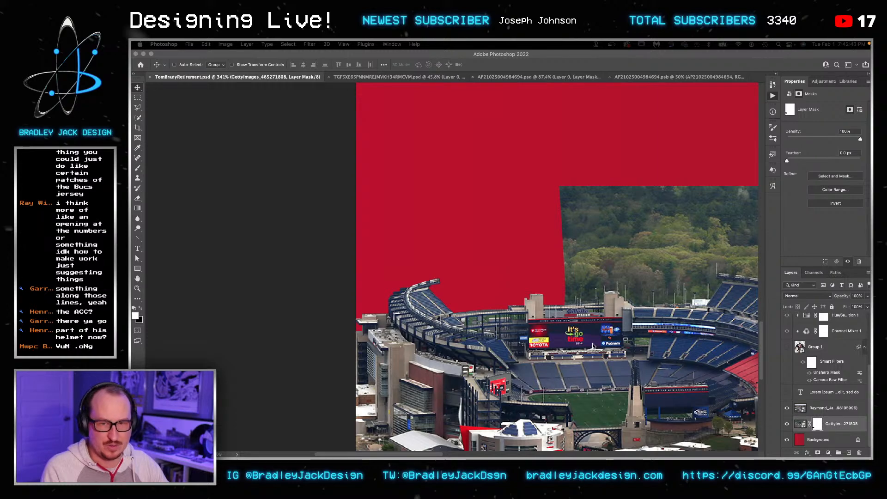
key(alt+F9)
click(787, 347)
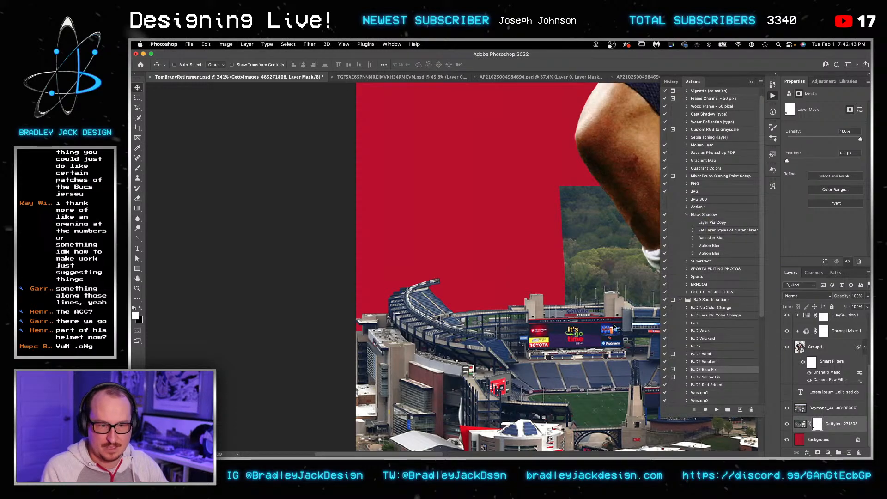
drag(604, 315, 440, 293)
drag(615, 207, 366, 191)
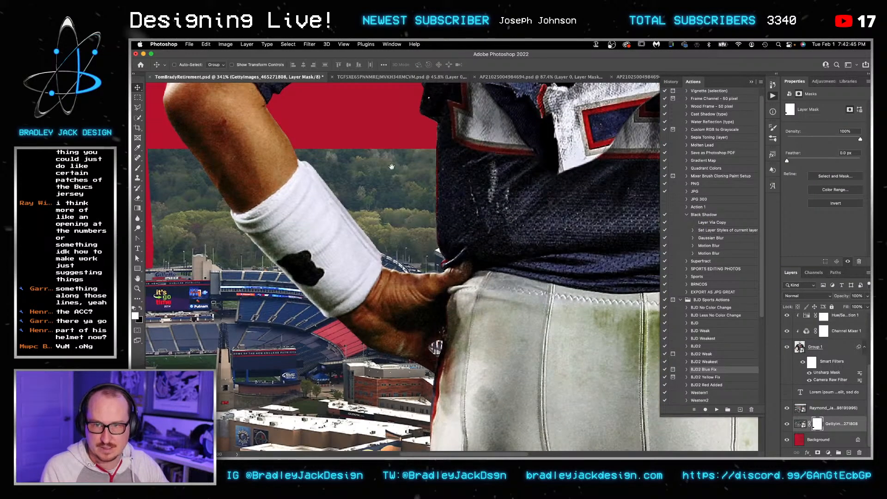
key(super+r)
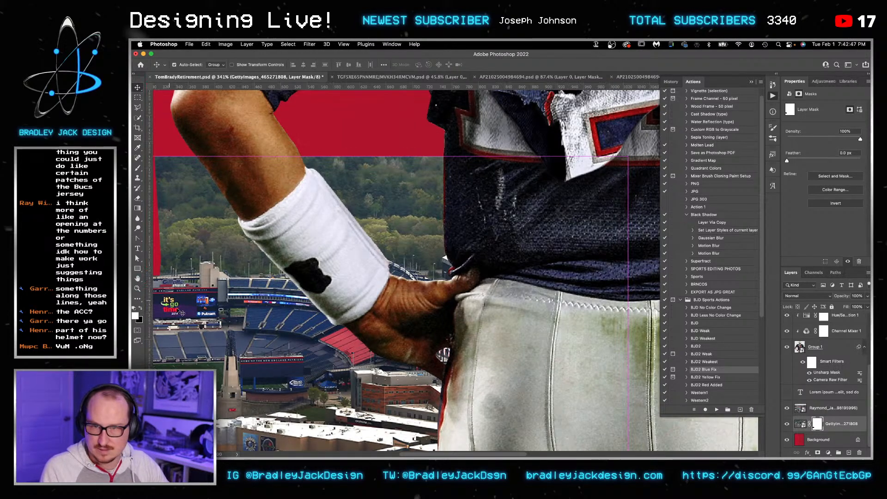
drag(149, 355, 453, 298)
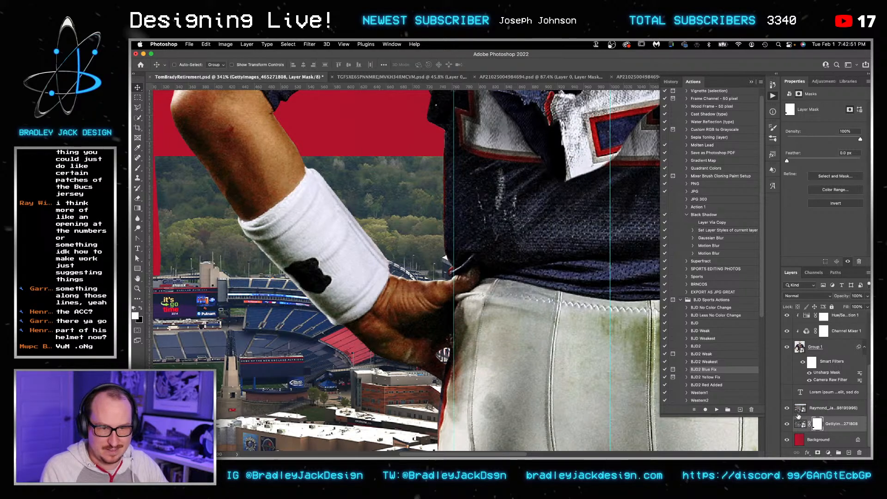
Step: Hide Group 1 to expose the stadium photo around the scoreboard for masking
click(787, 347)
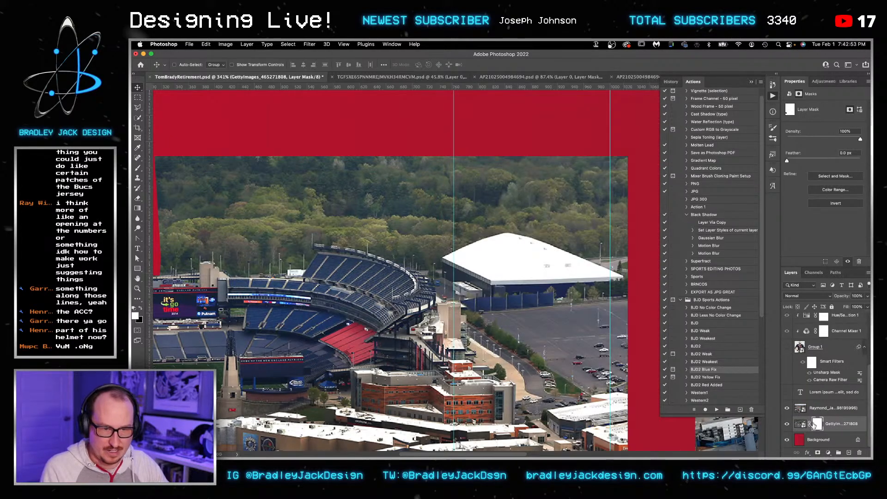
key(z)
drag(156, 259, 347, 248)
scroll(357, 253, up, 6)
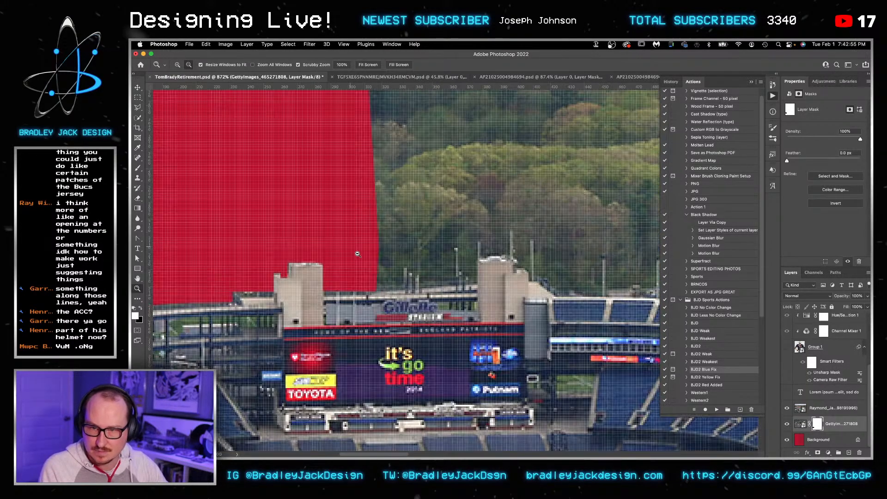
key(l)
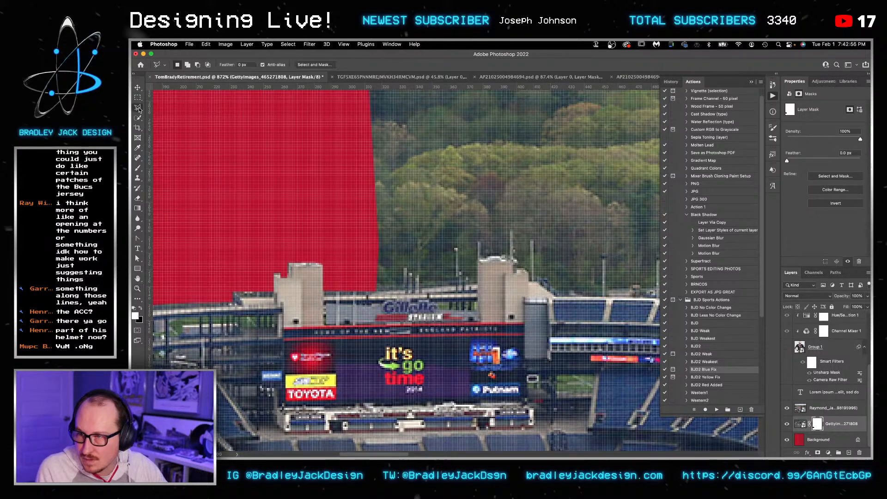
click(378, 295)
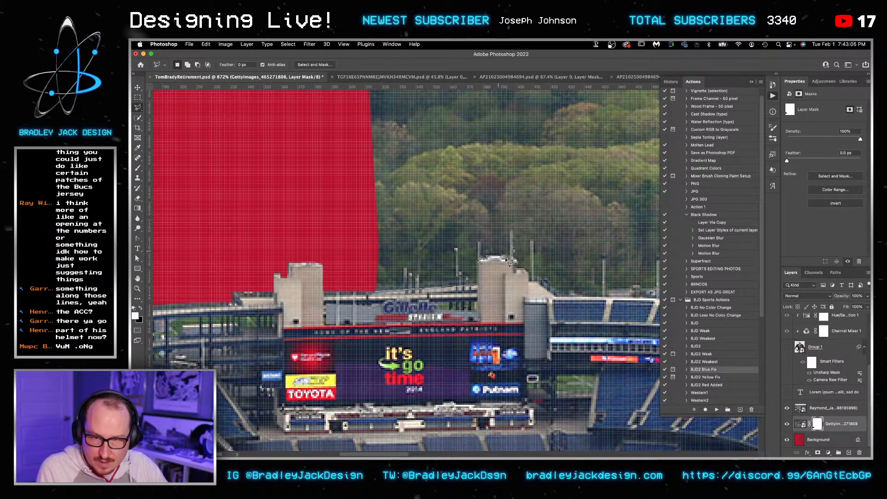
click(530, 273)
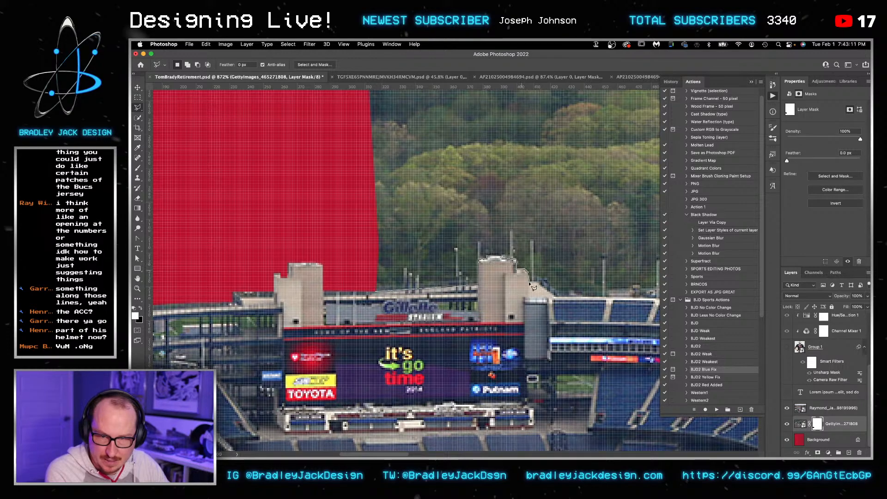
click(528, 283)
click(537, 283)
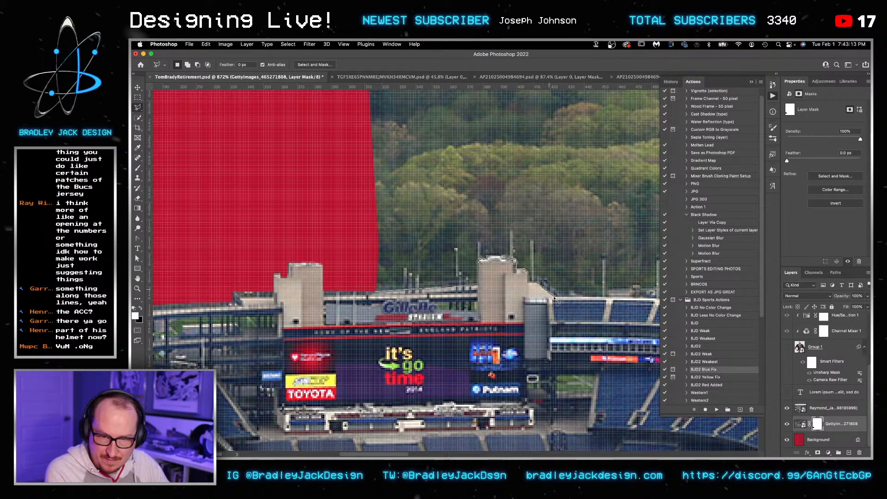
drag(559, 300, 374, 258)
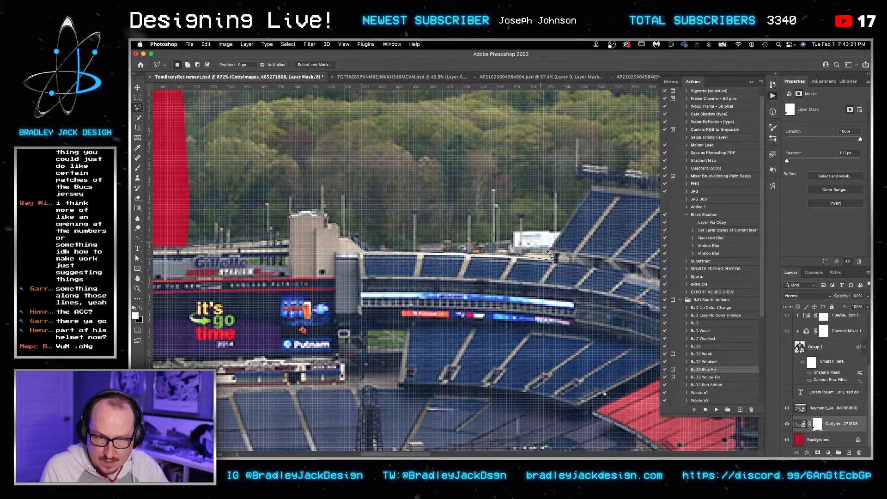
drag(590, 221, 450, 268)
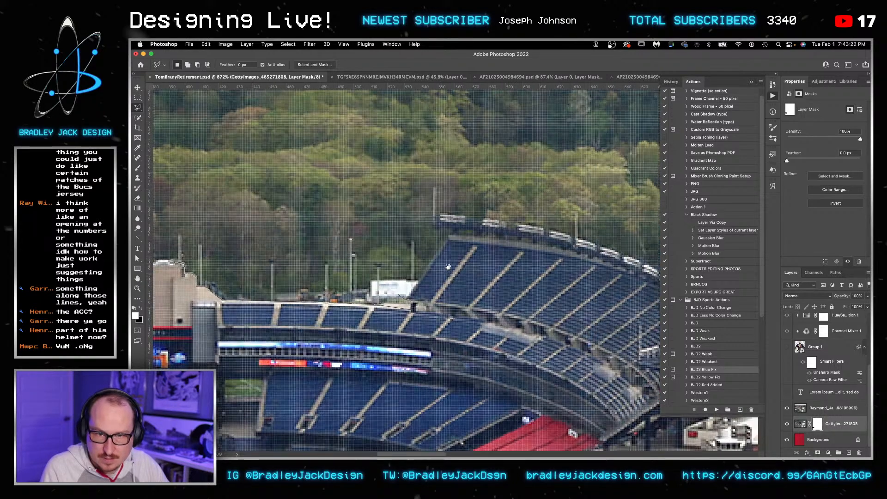
click(450, 236)
click(435, 227)
click(441, 215)
click(466, 217)
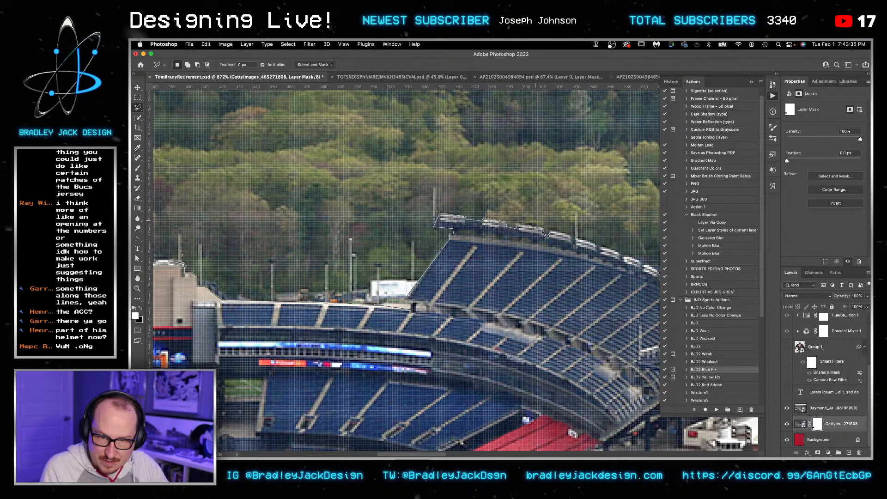
drag(552, 237, 397, 203)
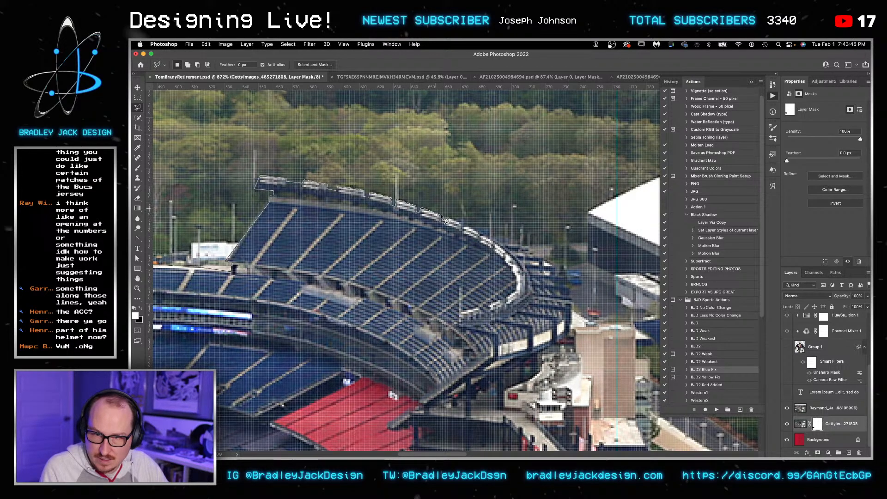
double_click(448, 222)
key(Escape)
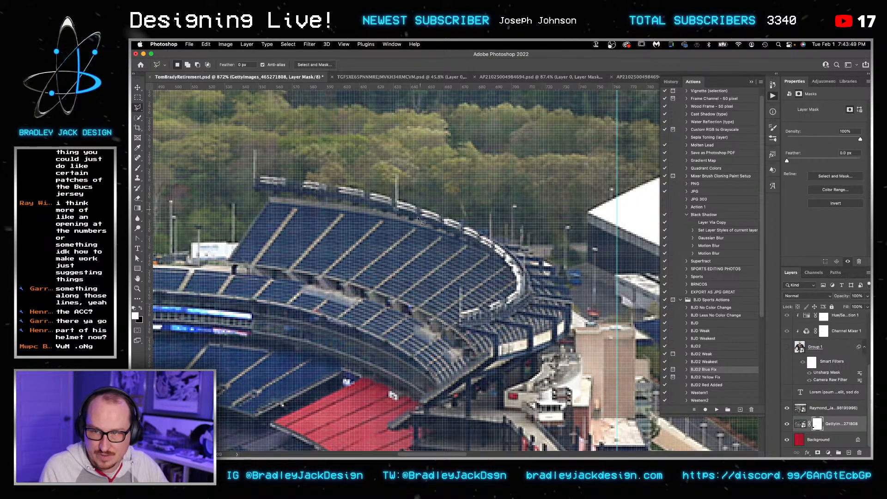
scroll(526, 254, right, 5)
scroll(526, 254, up, 3)
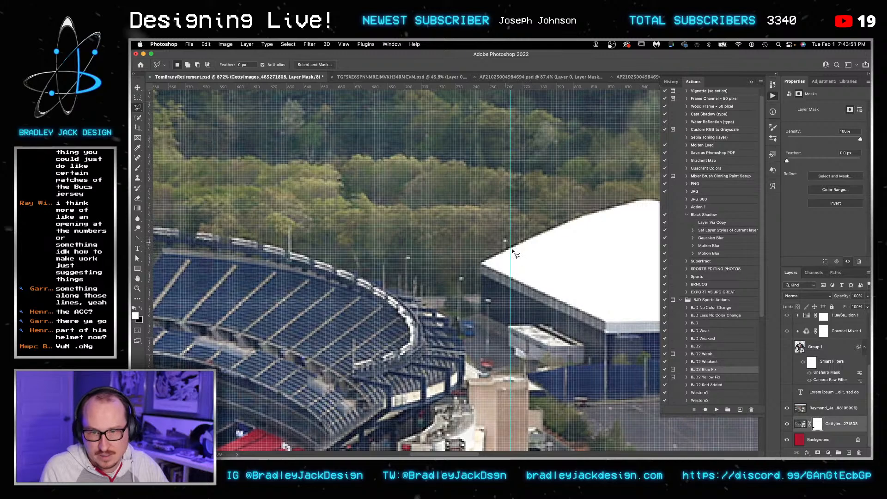
click(571, 219)
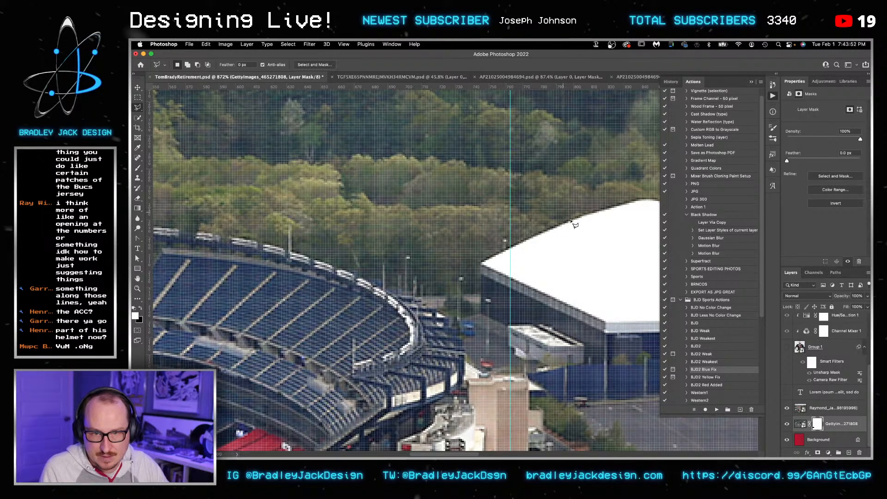
click(481, 262)
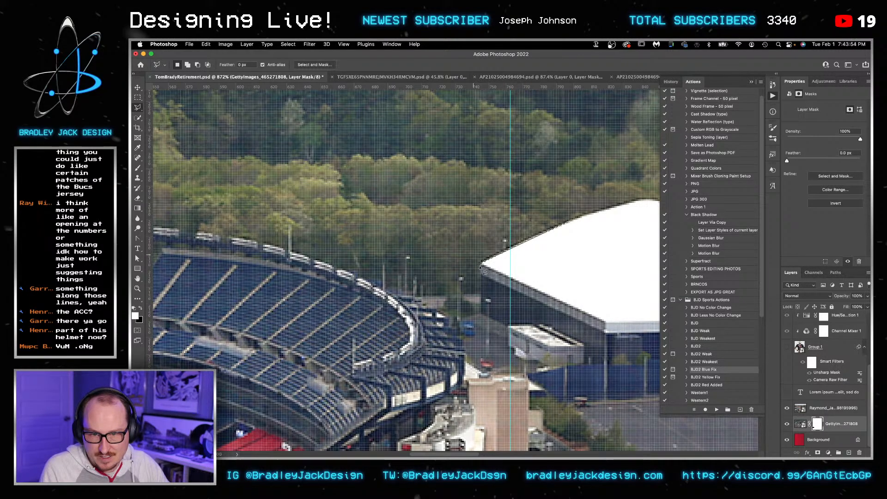
click(480, 294)
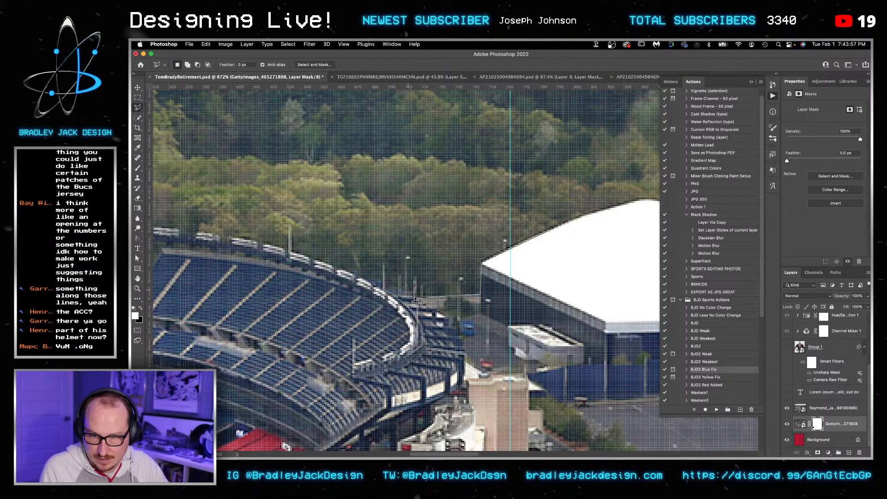
key(Escape)
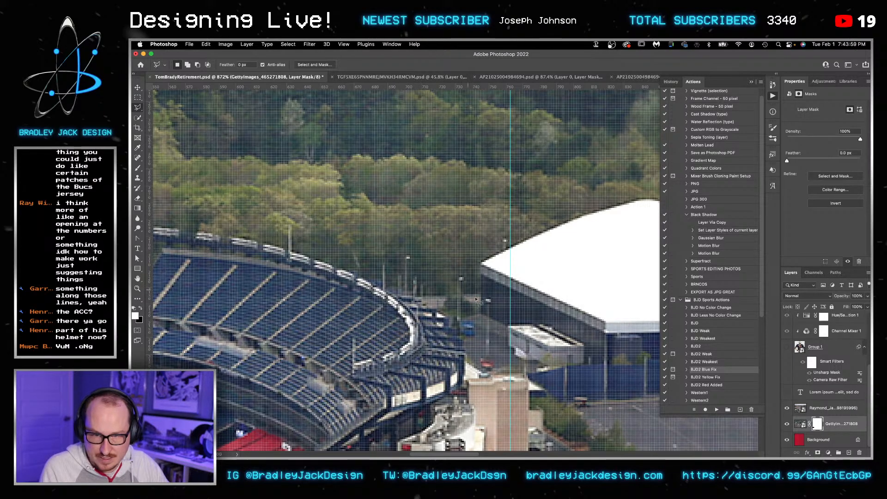
Step: Begin a polygonal lasso outline from the upper stand's outer edge across to the white-roofed building and along its roofline
click(414, 296)
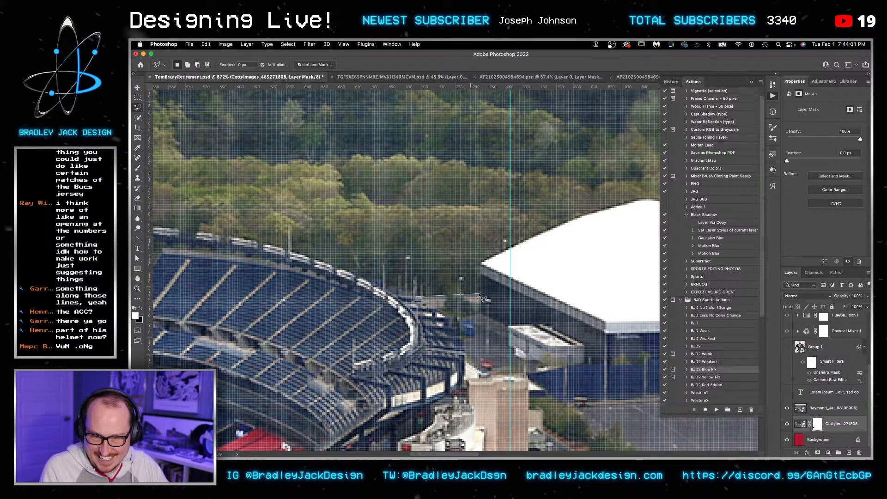
click(482, 264)
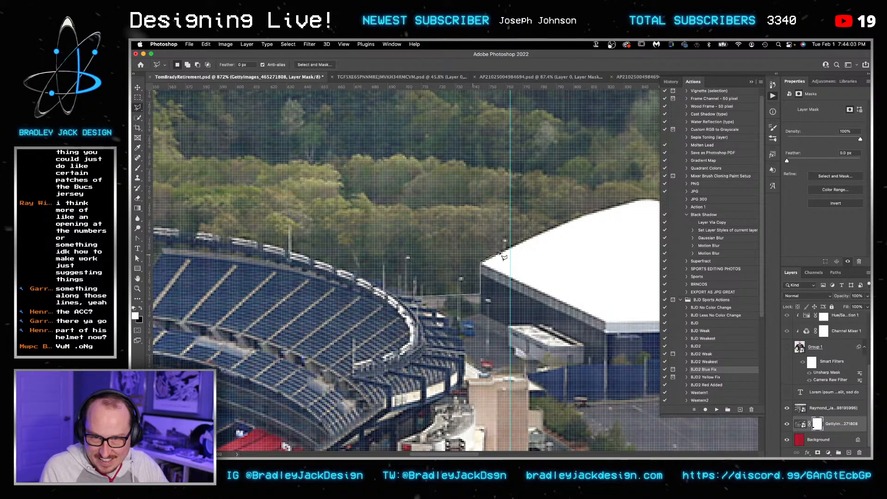
click(557, 228)
scroll(593, 190, down, 3)
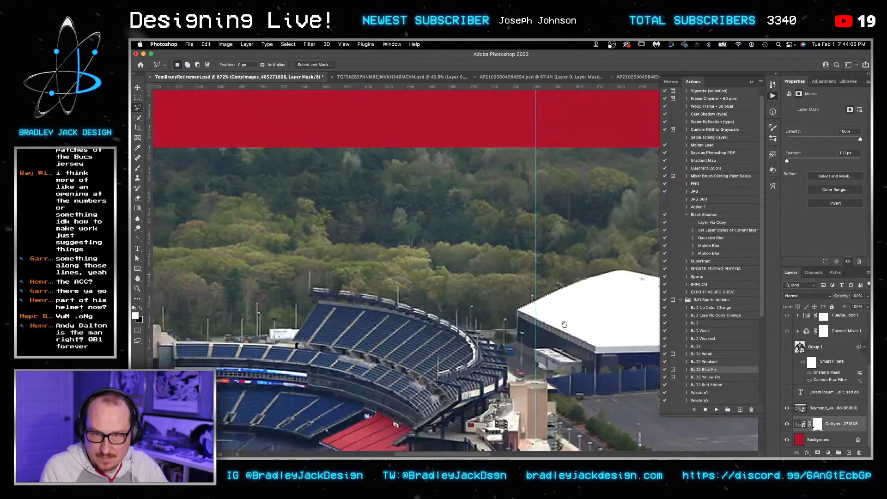
Step: Close the outline around the wooded hillside above the stands, clear it from the stadium layer's mask, and deselect
click(595, 192)
scroll(305, 191, left, 5)
click(218, 151)
click(245, 260)
click(297, 304)
click(465, 288)
drag(538, 253, 337, 232)
click(402, 264)
click(469, 273)
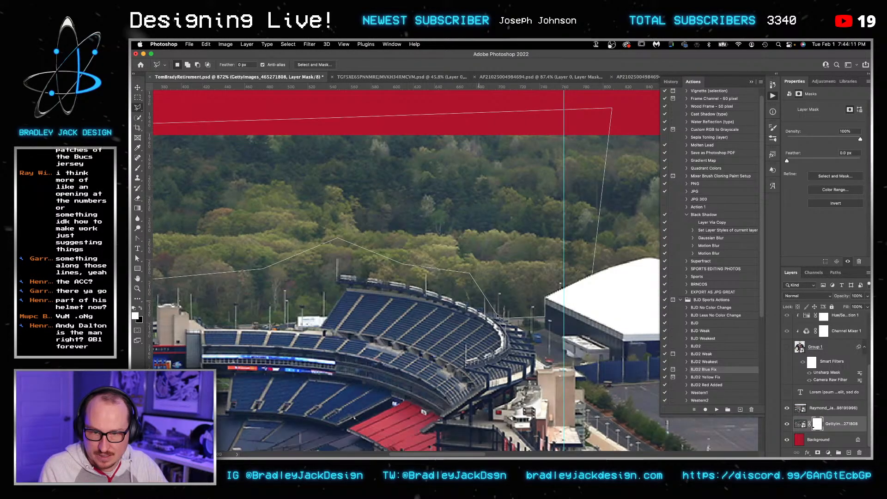
double_click(503, 319)
key(BackSpace)
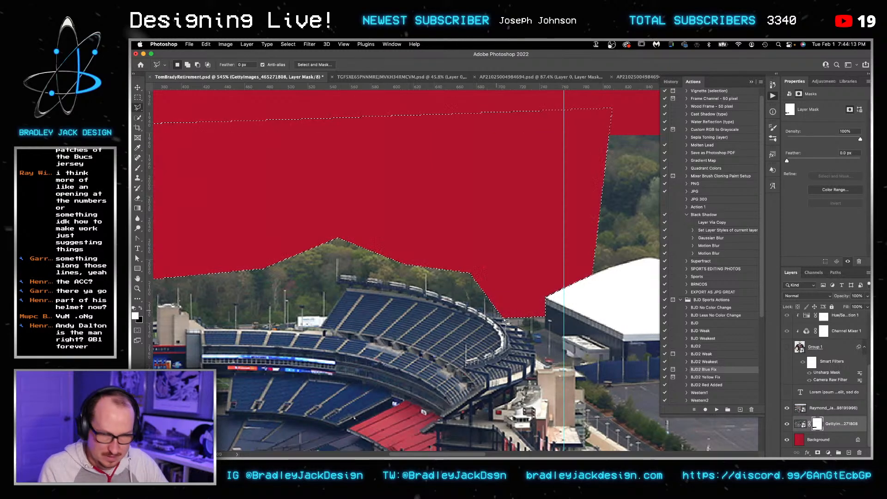
key(super+d)
Step: Select the background between the scoreboard towers and the upper stand along the stadium edge, and undo a trial clearing of it
scroll(525, 302, left, 10)
scroll(287, 307, up, 4)
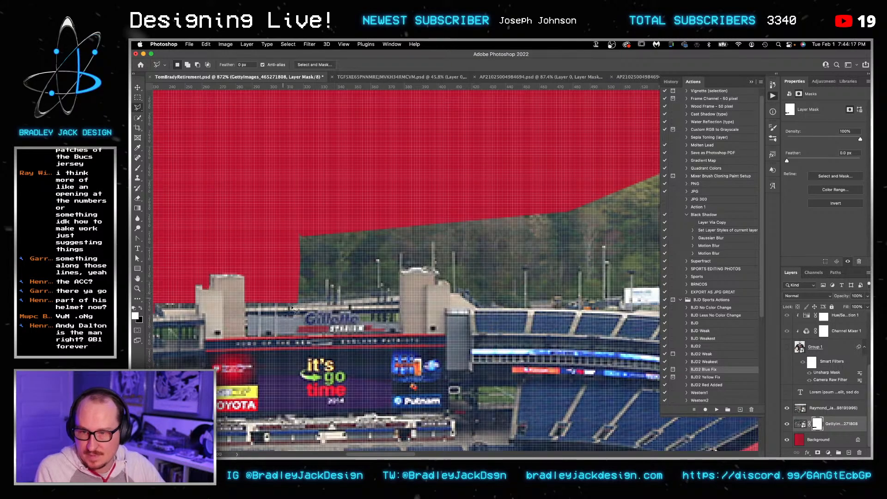
click(400, 297)
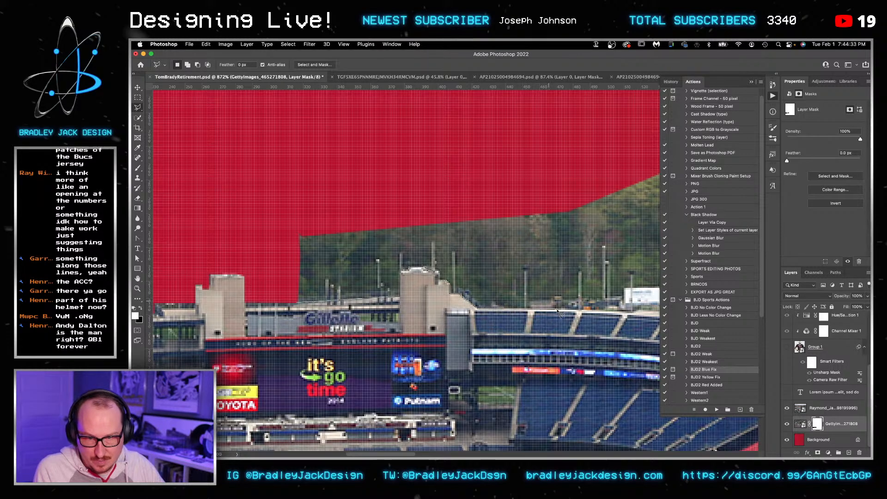
scroll(559, 313, right, 8)
scroll(559, 313, down, 1)
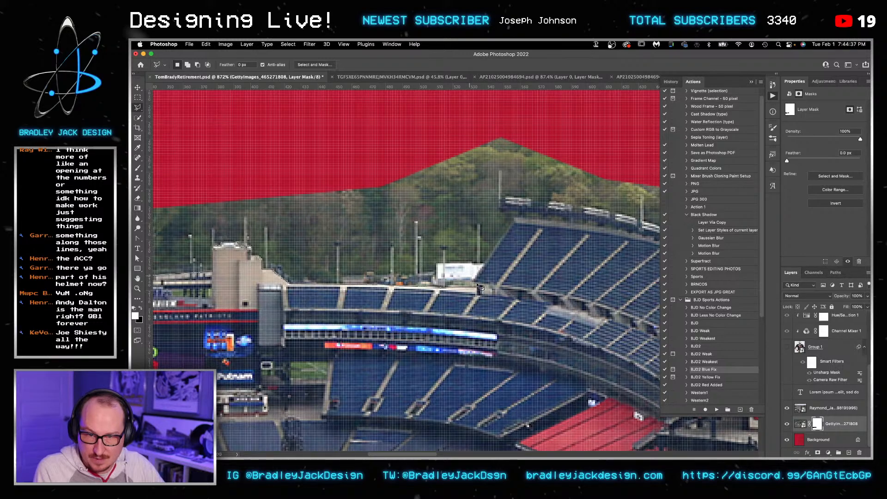
click(516, 216)
double_click(508, 209)
key(BackSpace)
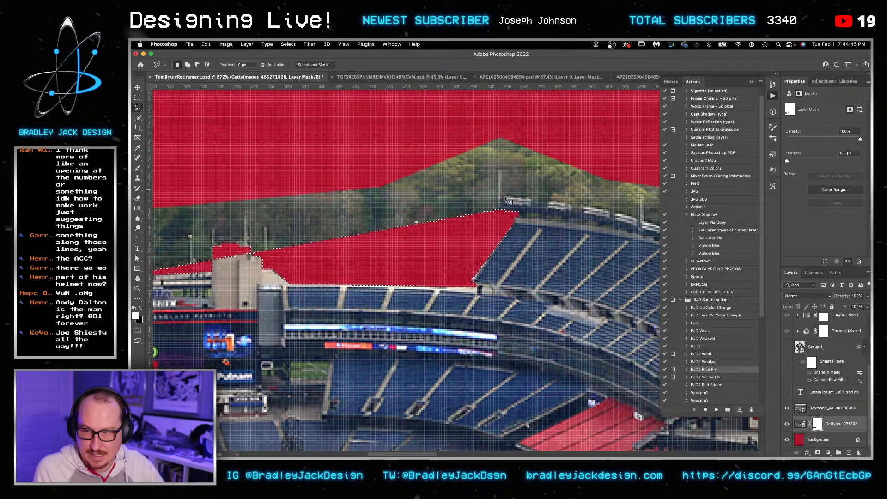
key(super+z)
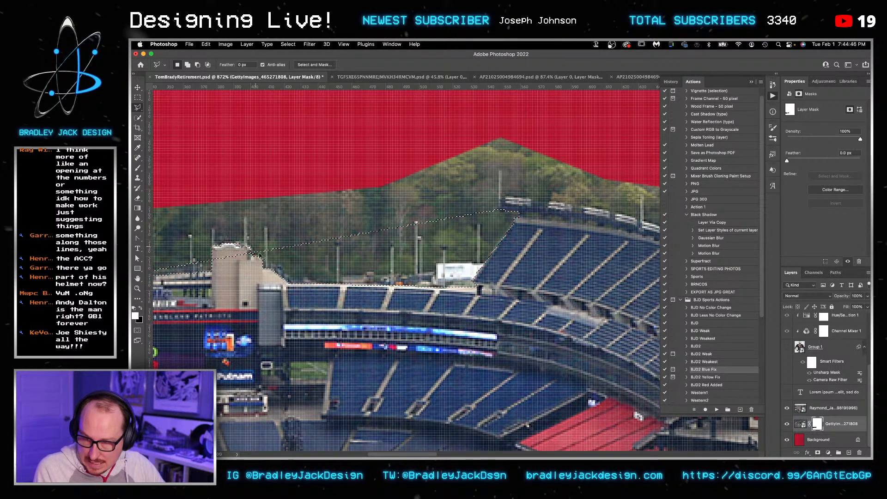
Step: Subtract the top of the tower beside the scoreboard from the active selection
shift+click(213, 250)
click(218, 267)
click(236, 263)
click(235, 252)
double_click(223, 254)
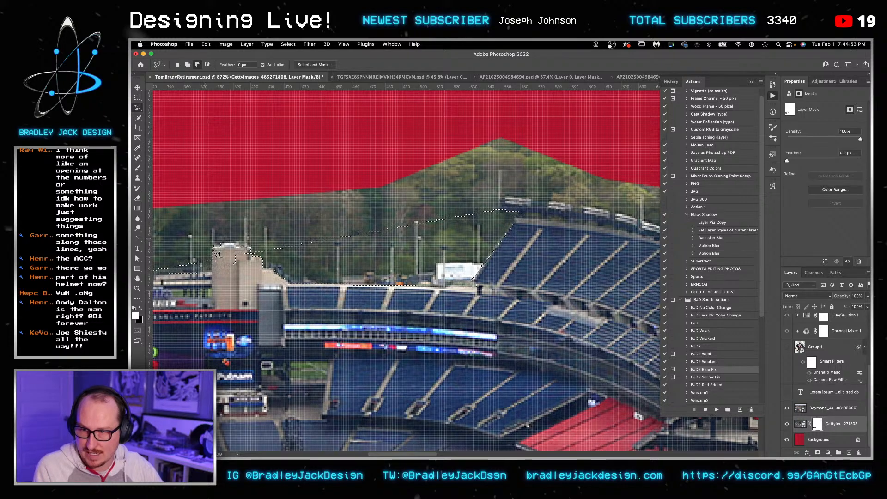
click(252, 268)
click(252, 256)
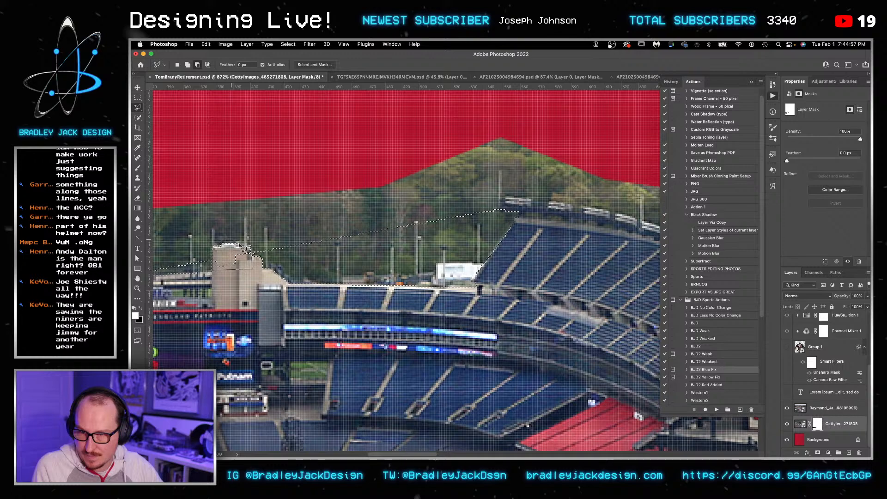
click(234, 246)
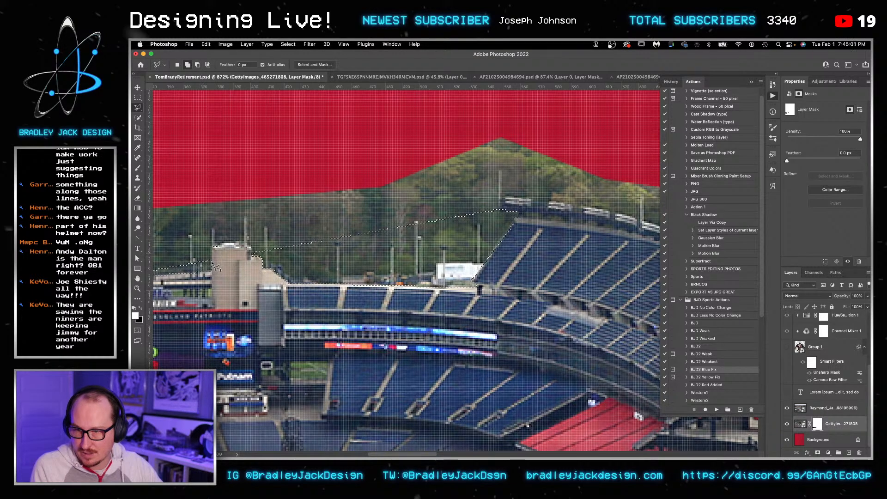
Step: Add the trees above the Gillette Stadium sign to the selection, clear the selected background from the layer mask, and deselect
scroll(220, 236, left, 5)
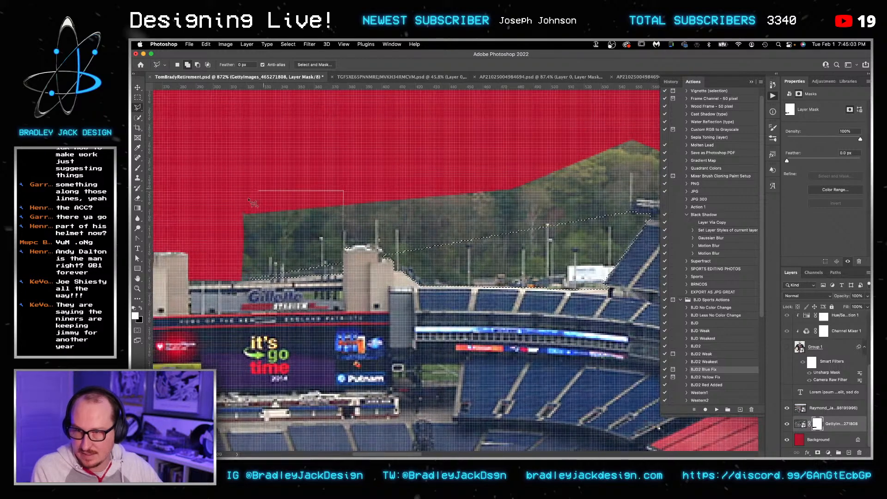
click(219, 244)
click(236, 260)
click(236, 275)
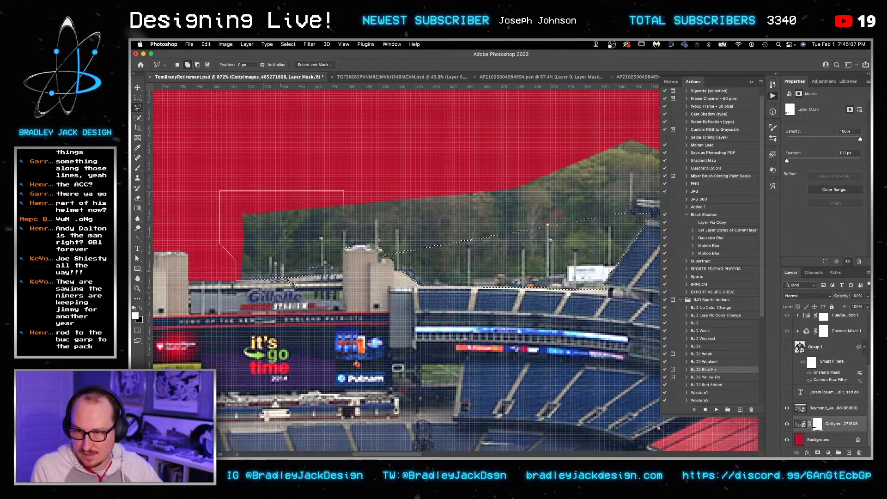
double_click(340, 276)
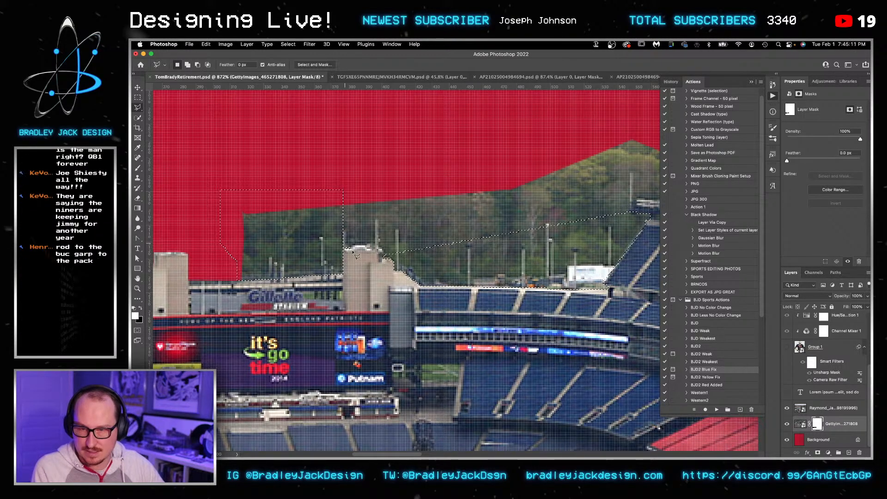
key(BackSpace)
key(super+d)
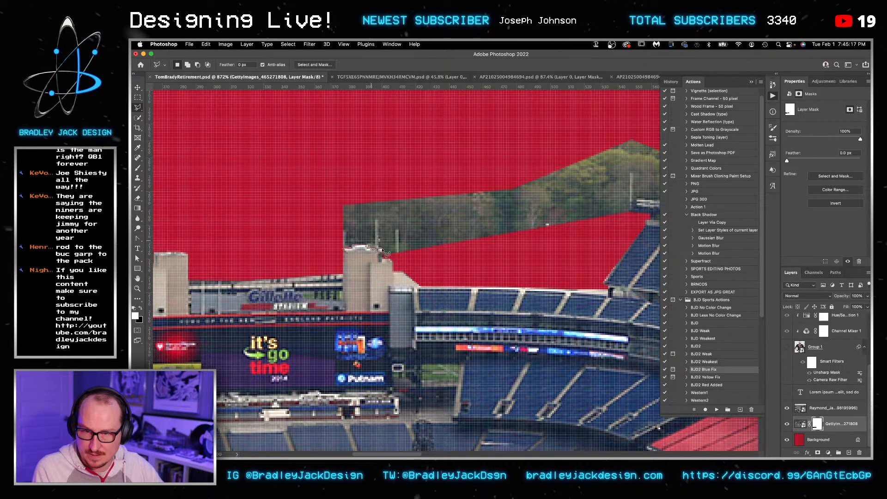
Step: Outline the leftover strip of trees between the scoreboard tower and the upper stand, and clear it from the mask
click(547, 255)
click(605, 239)
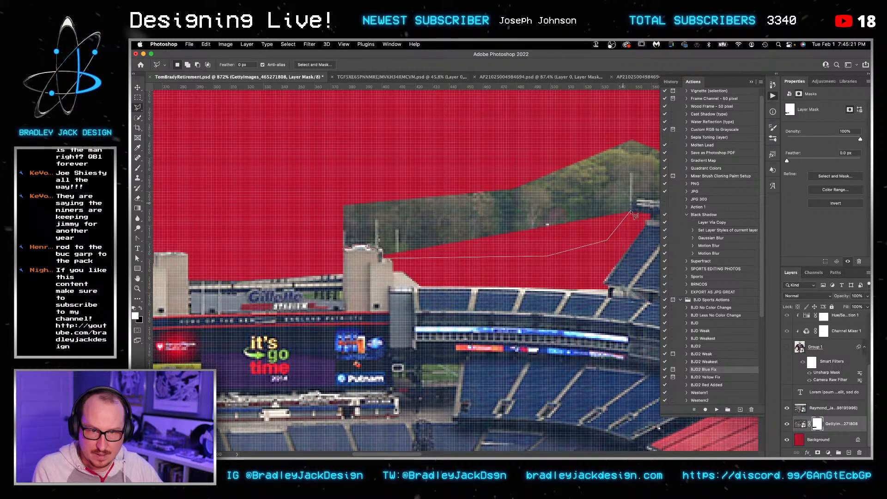
click(623, 118)
double_click(257, 180)
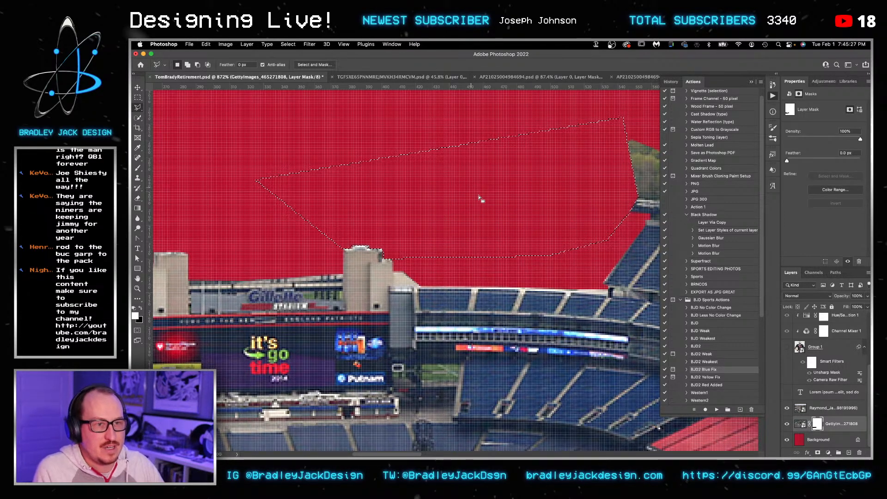
Step: Deselect, and paint the remaining trees above the upper stand beside the white-roofed building out of the layer mask
key(super+d)
mouse_move(589, 193)
mouse_down()
mouse_move(315, 202)
mouse_move(215, 178)
mouse_up()
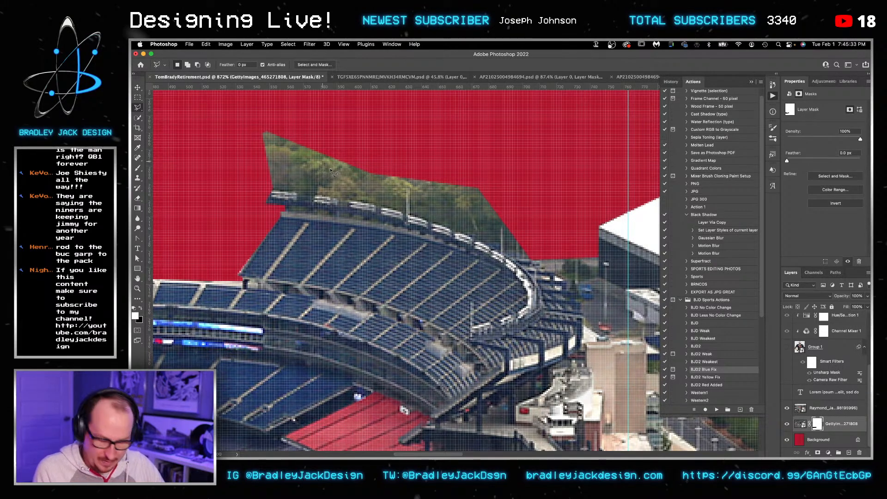
key(b)
key(x)
mouse_move(280, 145)
mouse_down()
mouse_move(264, 138)
mouse_move(318, 145)
mouse_move(271, 150)
mouse_move(322, 134)
mouse_up()
key(bracketright)
key(bracketright)
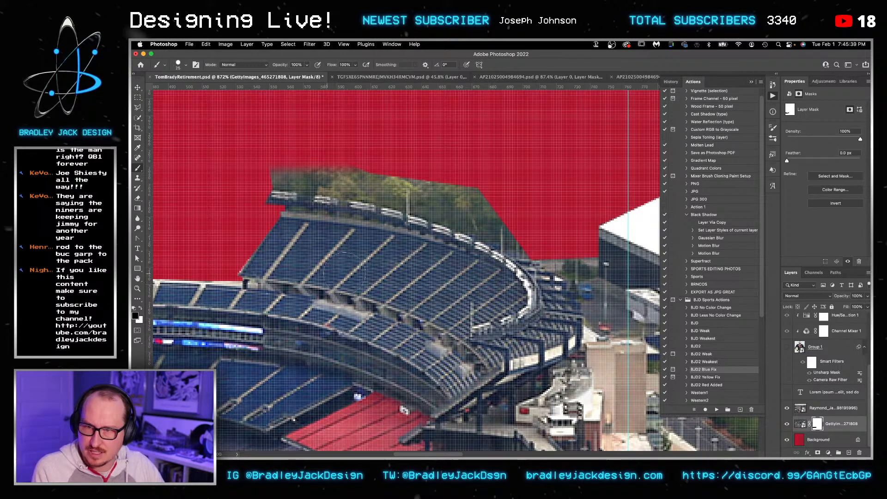
mouse_move(539, 217)
mouse_down()
mouse_move(522, 247)
mouse_move(508, 245)
mouse_move(514, 234)
mouse_move(474, 210)
mouse_move(272, 159)
mouse_move(270, 177)
mouse_move(335, 173)
mouse_move(331, 186)
mouse_move(326, 181)
mouse_move(369, 194)
mouse_move(380, 184)
mouse_up()
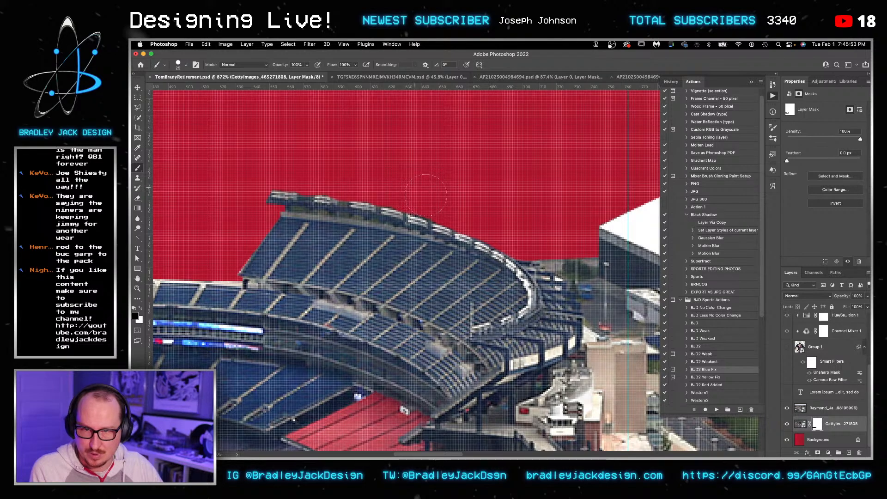
Step: Save the composite with the finished Gillette Stadium mask
key(super+0)
key(v)
key(super+s)
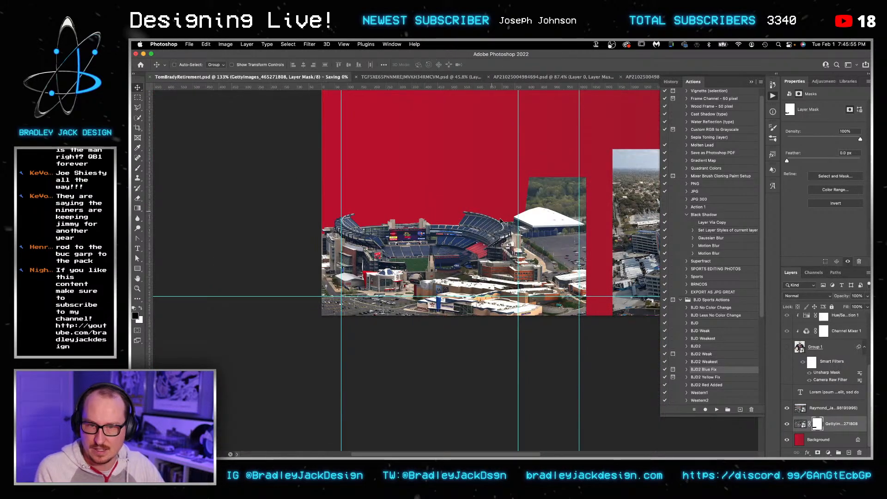
Step: Select the Raymond James Stadium layer and trace the top edge of its far stands with the Polygonal Lasso
scroll(483, 248, right, 2)
super+click(485, 294)
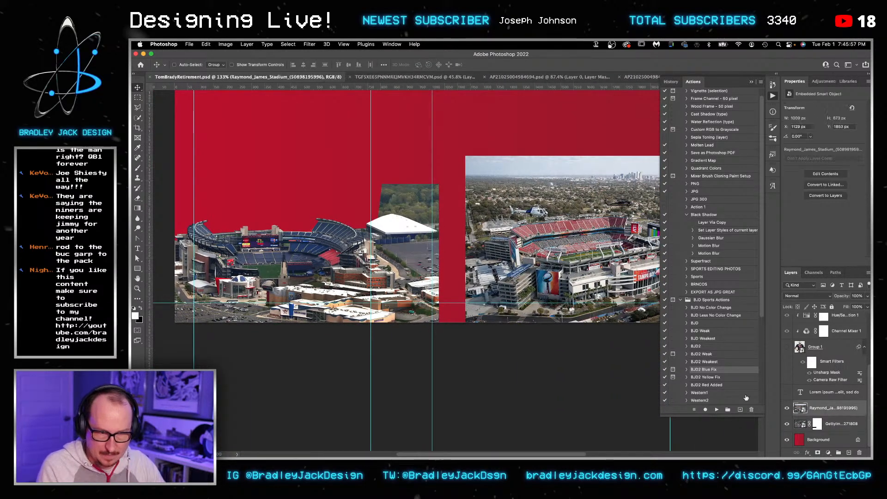
scroll(485, 294, right, 4)
scroll(485, 294, up, 5)
scroll(420, 177, right, 2)
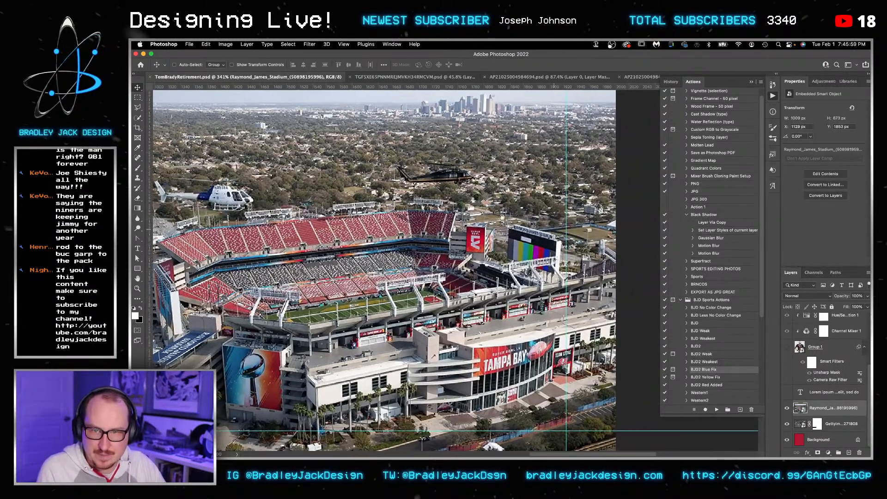
click(137, 108)
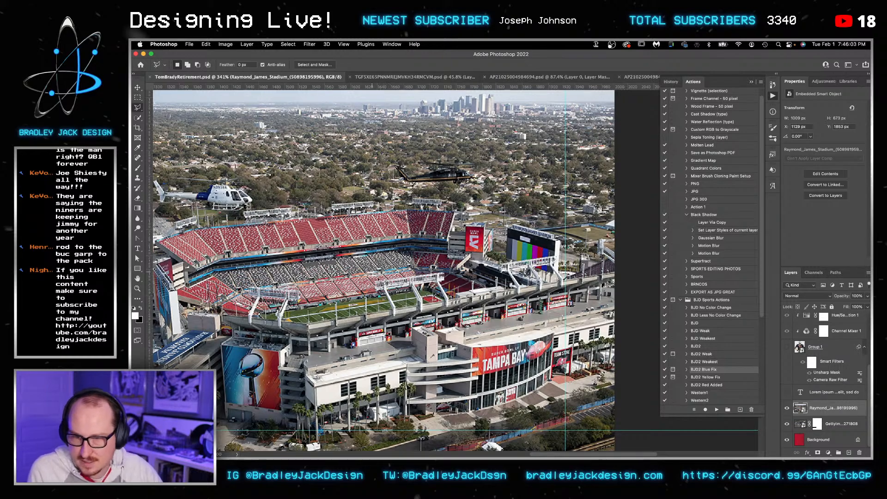
scroll(410, 290, down, 5)
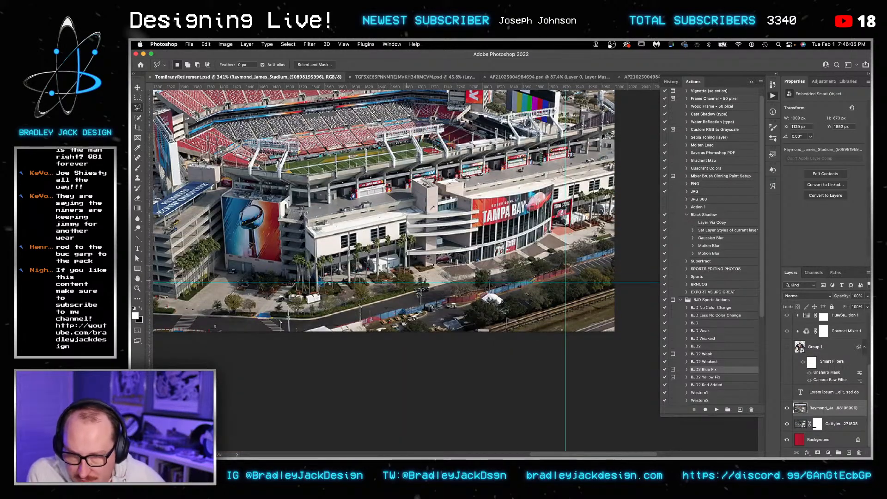
scroll(415, 292, up, 4)
scroll(418, 294, up, 2)
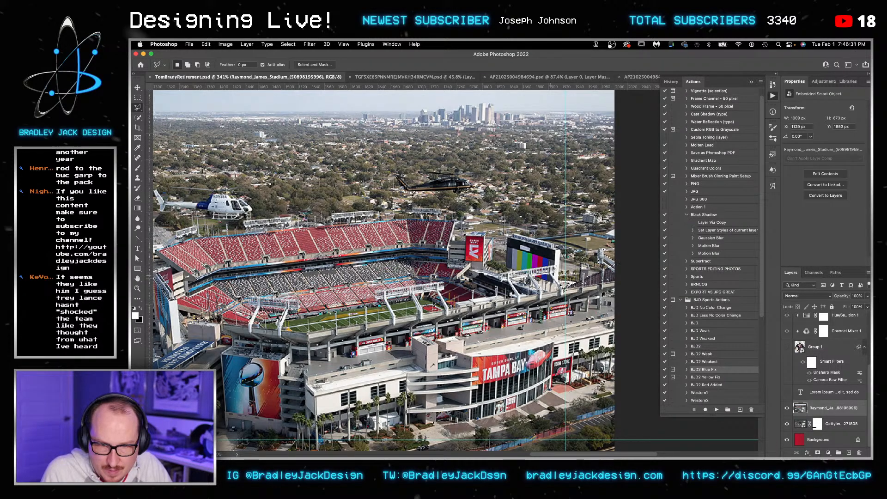
scroll(563, 287, up, 2)
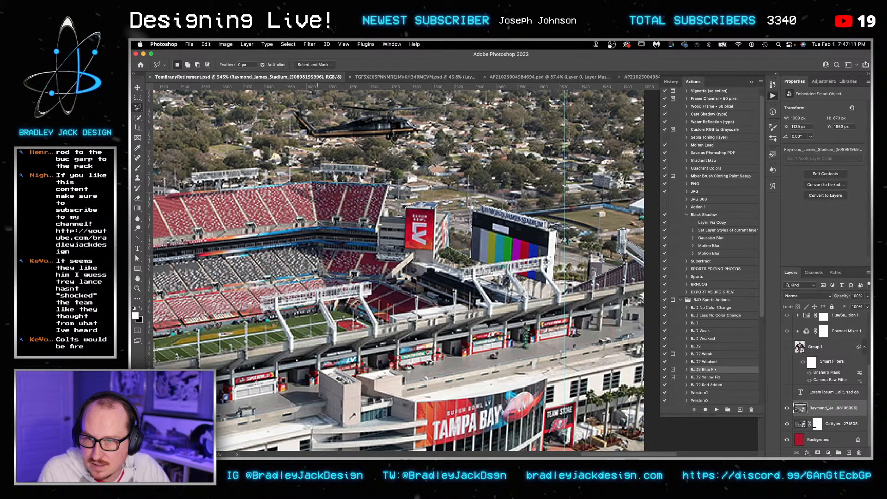
scroll(314, 186, left, 5)
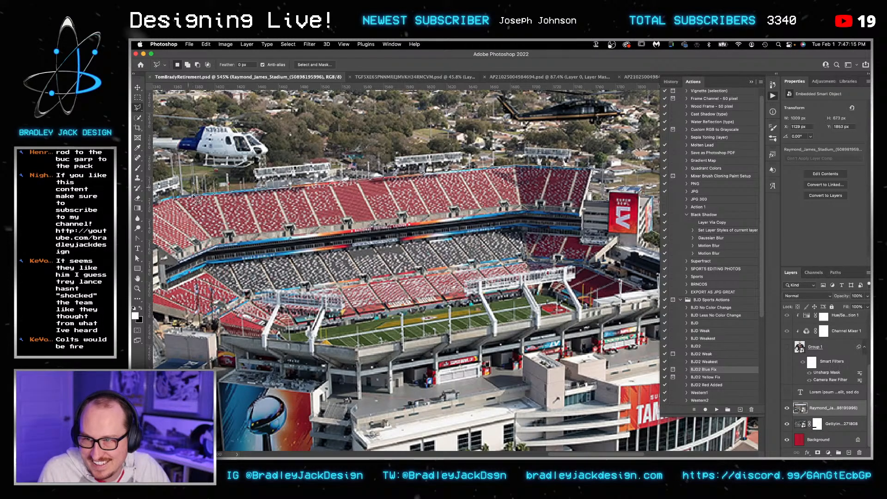
drag(195, 199, 363, 184)
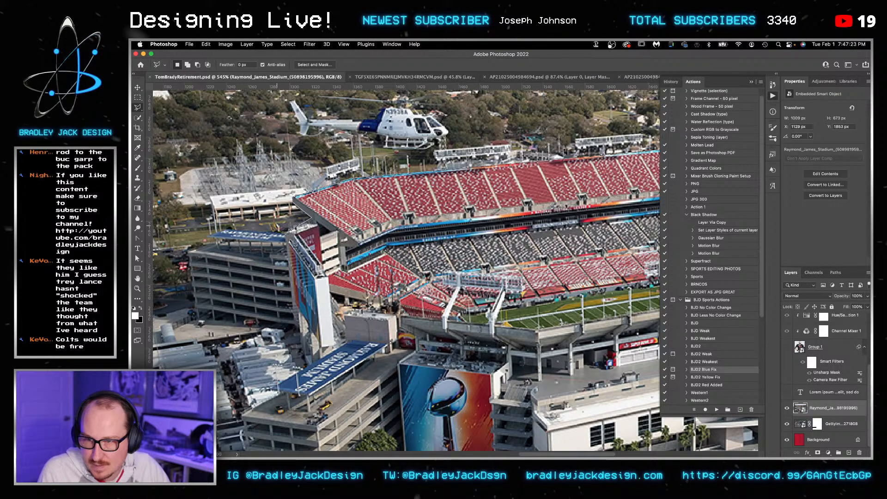
Step: Continue the lasso outline down the banner tower and along the outer edge of the corner parking ramp
scroll(288, 238, down, 5)
scroll(289, 238, left, 3)
click(343, 225)
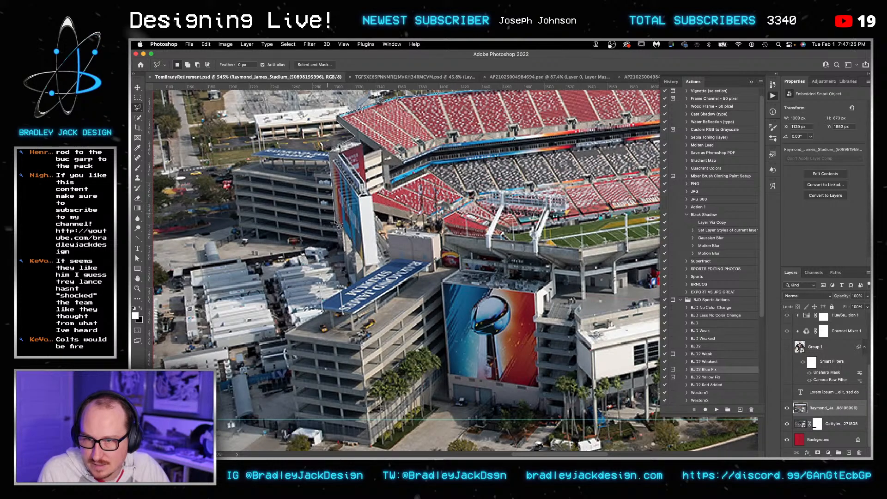
click(346, 271)
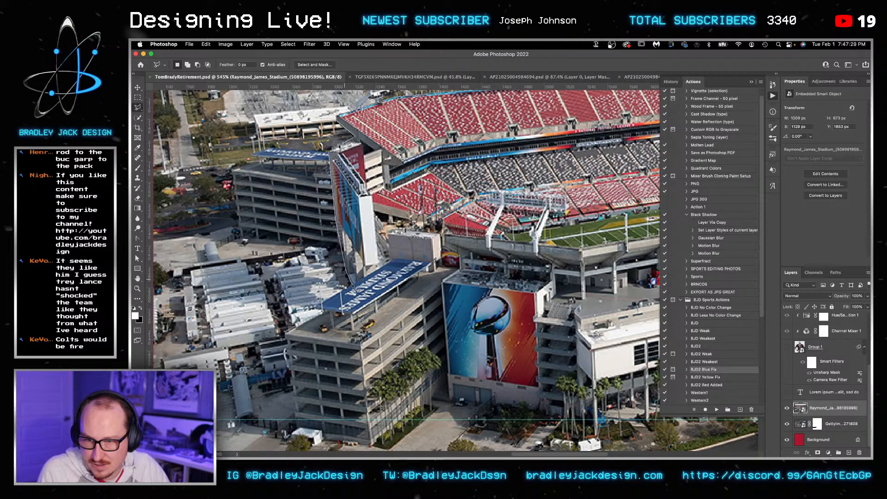
drag(353, 286, 418, 233)
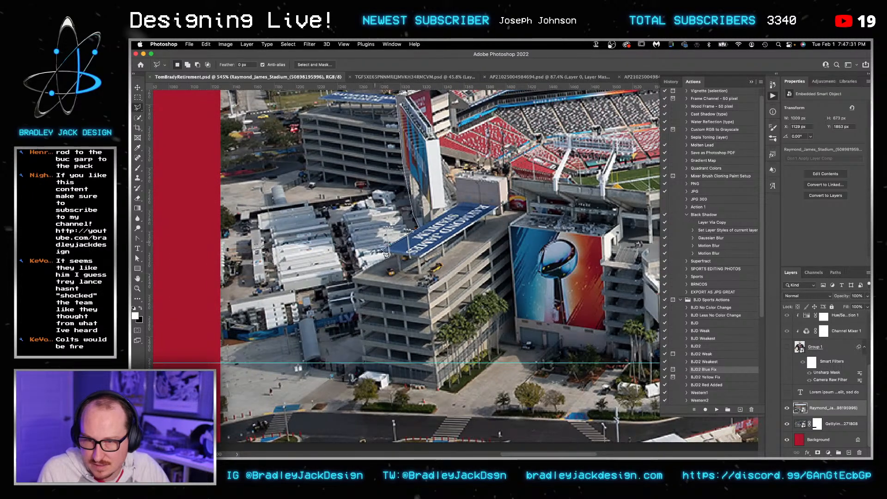
click(355, 282)
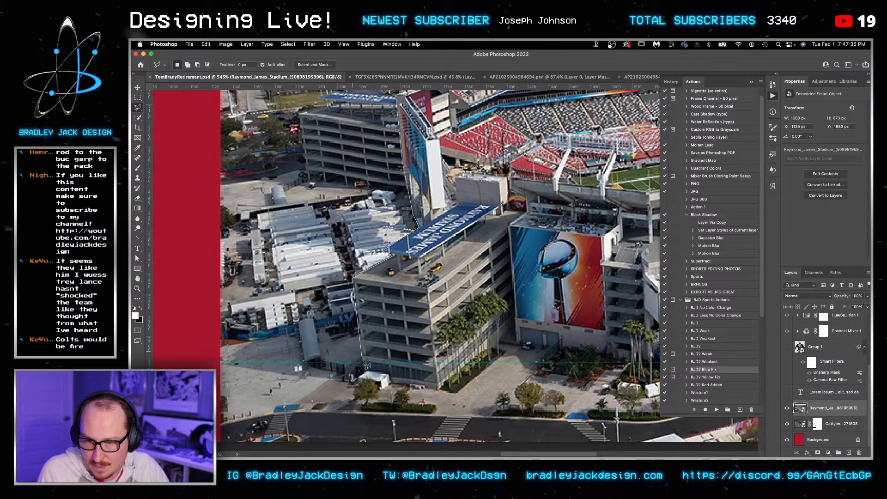
Step: Carry the outline around the outside of the photo and close the selection at the stadium's far end
key(super+minus)
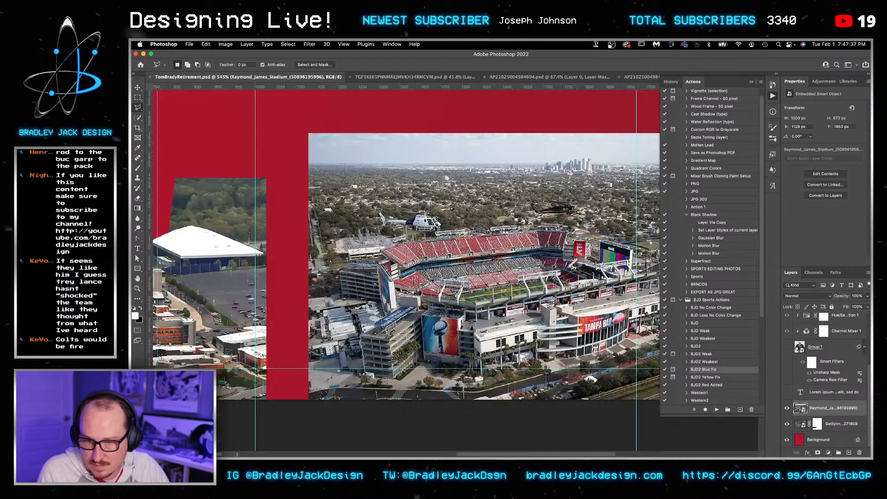
click(289, 382)
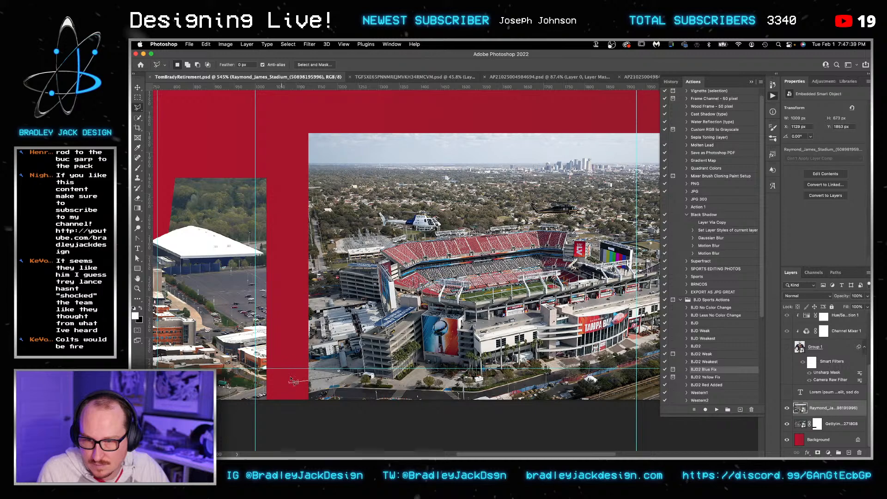
click(285, 111)
scroll(434, 115, right, 5)
click(483, 122)
click(560, 133)
key(super+plus)
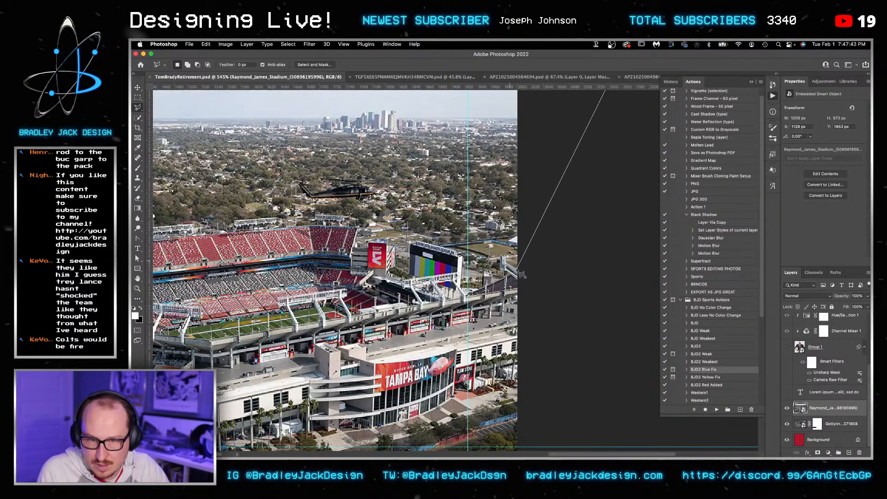
double_click(520, 274)
Step: Add a layer mask that hides the selected background of the Raymond James Stadium photo, and show Group 1 again
key(super+j)
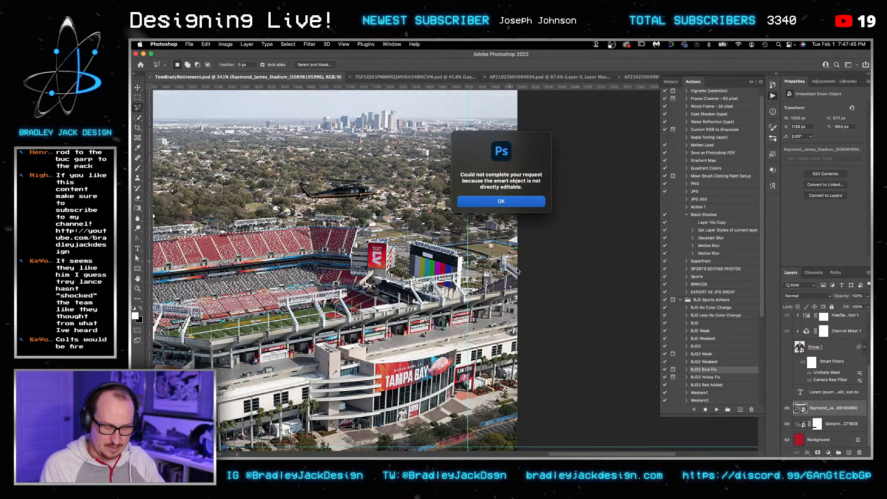
key(Return)
click(817, 452)
click(786, 347)
key(z)
alt+click(384, 290)
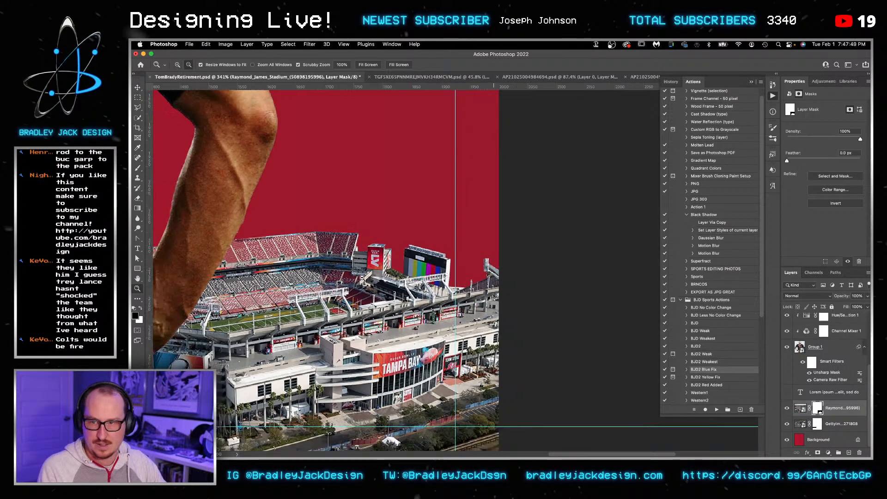
alt+click(384, 290)
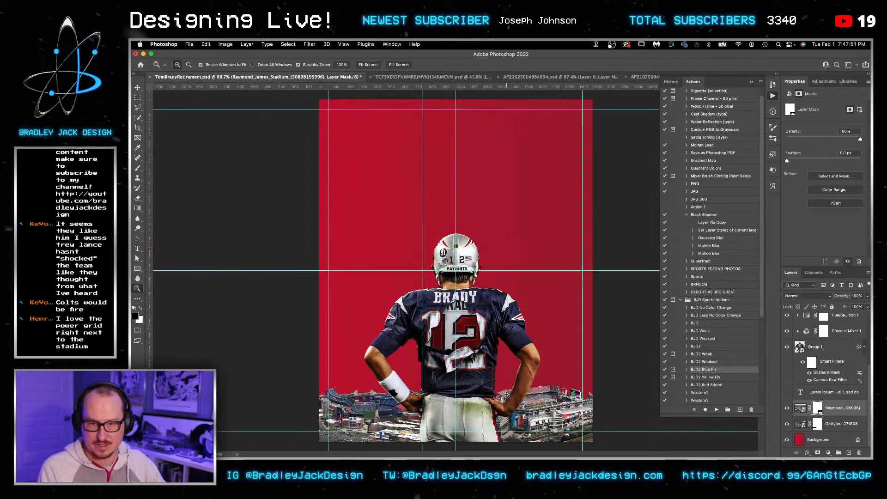
Step: Duplicate the masked Raymond James Stadium layer and target the copy's layer mask
drag(383, 290, 586, 394)
alt+click(586, 394)
key(v)
key(shift+Down)
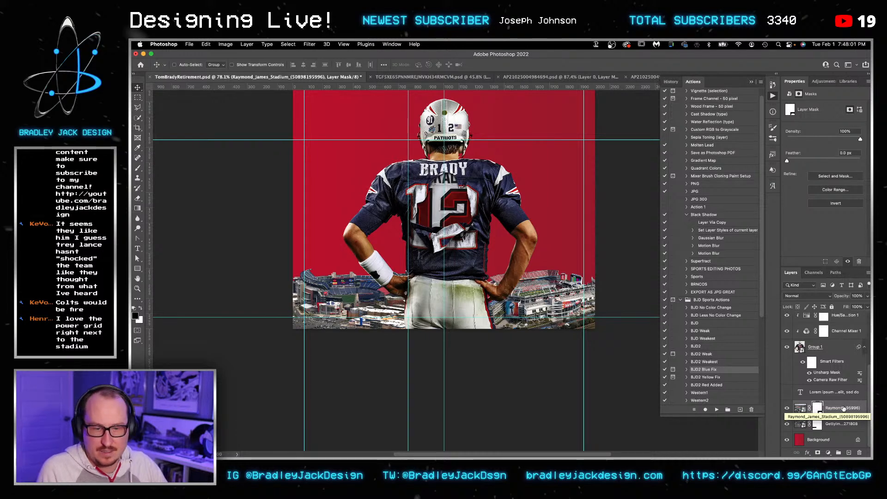
key(super+j)
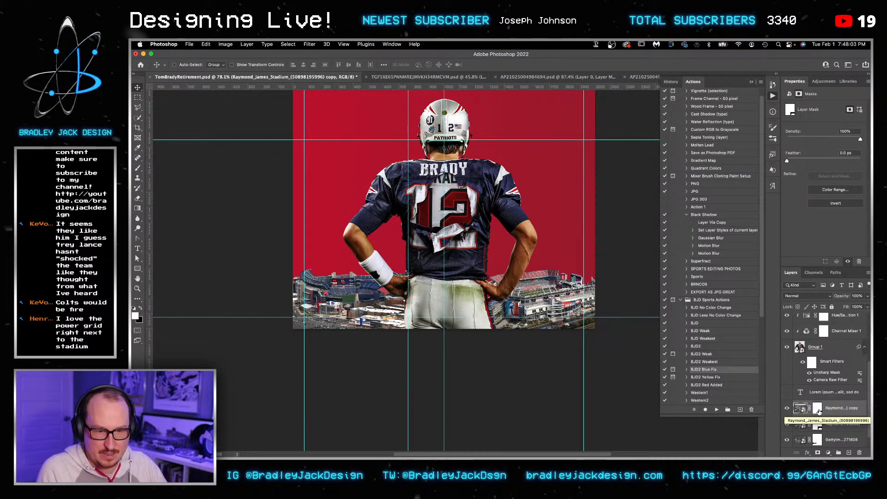
click(818, 409)
Step: Paint the light racks and surrounding strip above the far upper stand back in on the copy's mask
key(z)
drag(554, 273, 553, 273)
key(b)
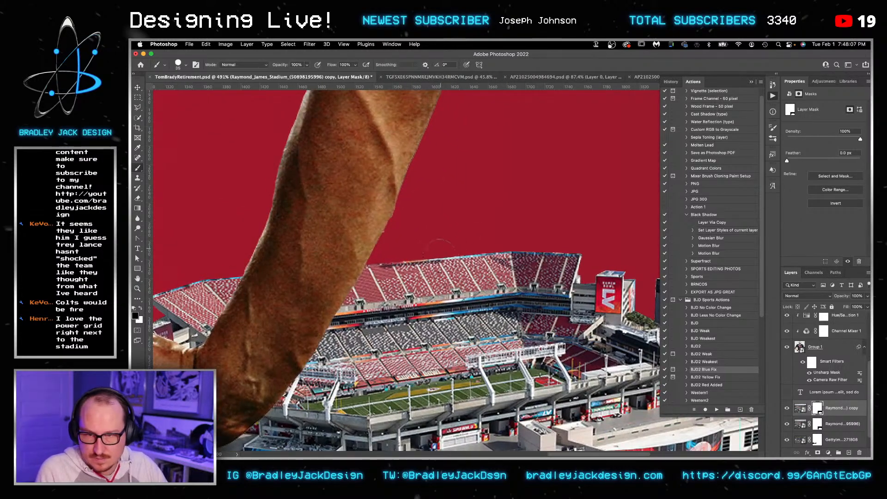
key(bracketright)
key(x)
mouse_move(383, 240)
mouse_down()
mouse_move(573, 234)
mouse_move(208, 258)
mouse_move(222, 249)
mouse_up()
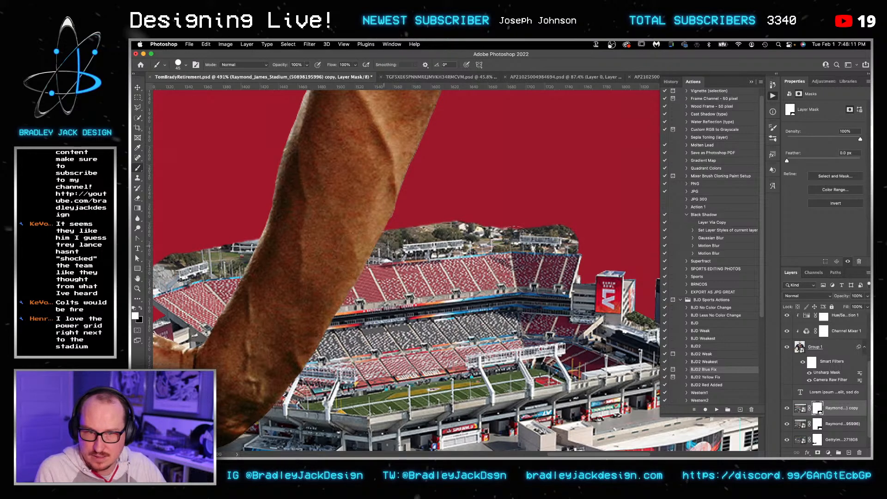
Step: Paint out the trees around the light rack at the upper stand's corner with a smaller brush
scroll(554, 240, up, 3)
key(bracketleft)
key(bracketleft)
key(bracketleft)
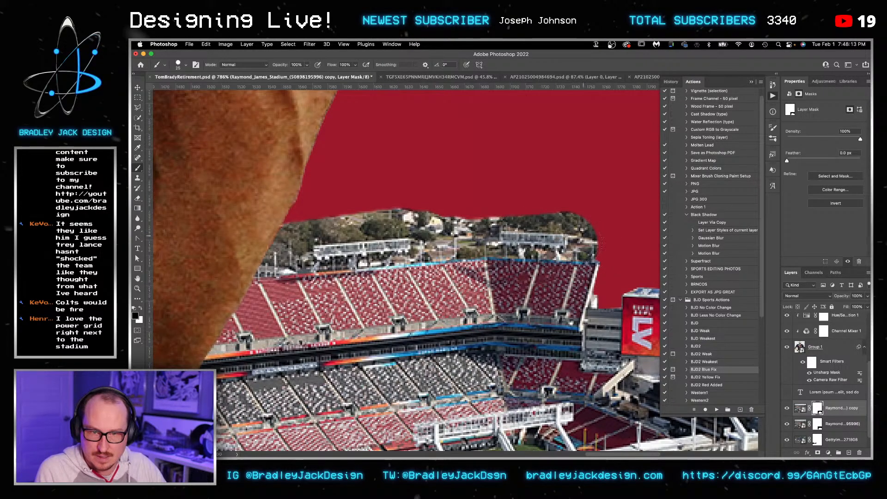
mouse_move(575, 223)
mouse_down()
mouse_move(482, 221)
mouse_move(494, 221)
mouse_move(504, 243)
mouse_move(542, 237)
mouse_move(485, 235)
mouse_move(490, 253)
mouse_up()
key(x)
key(x)
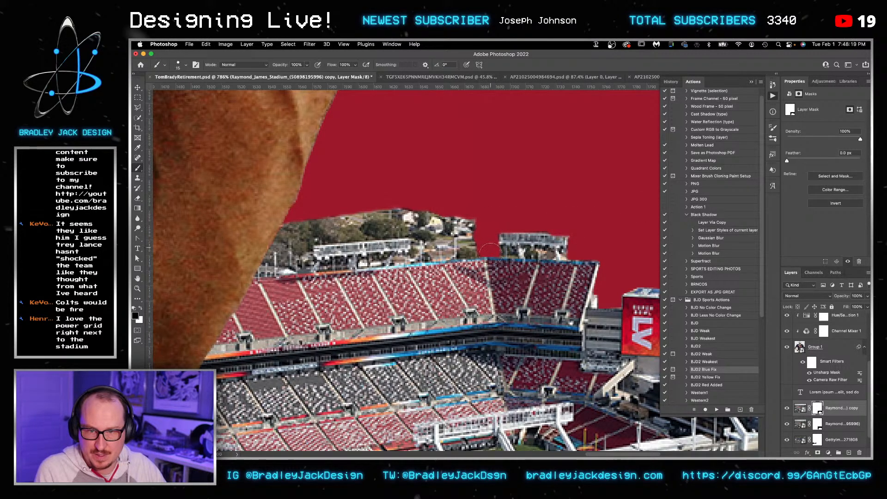
Step: Clear the background between the supports of the corner light rack using a very small brush
key(bracketleft)
key(bracketleft)
key(bracketleft)
key(bracketleft)
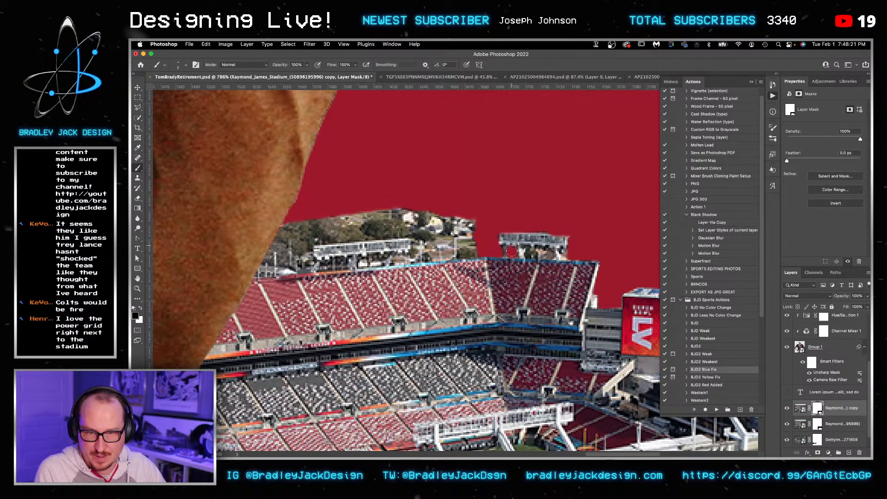
click(529, 253)
click(544, 253)
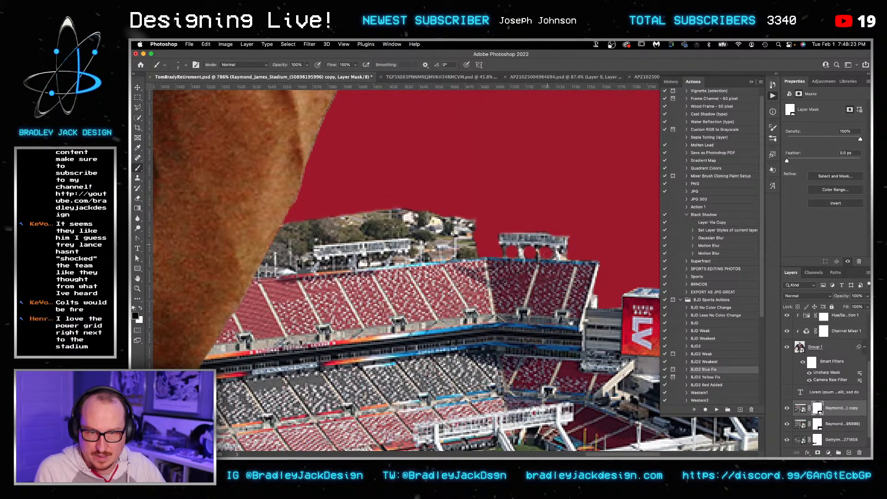
Step: Mask out the background between the two light racks and along the top of the middle rack
scroll(546, 252, up, 2)
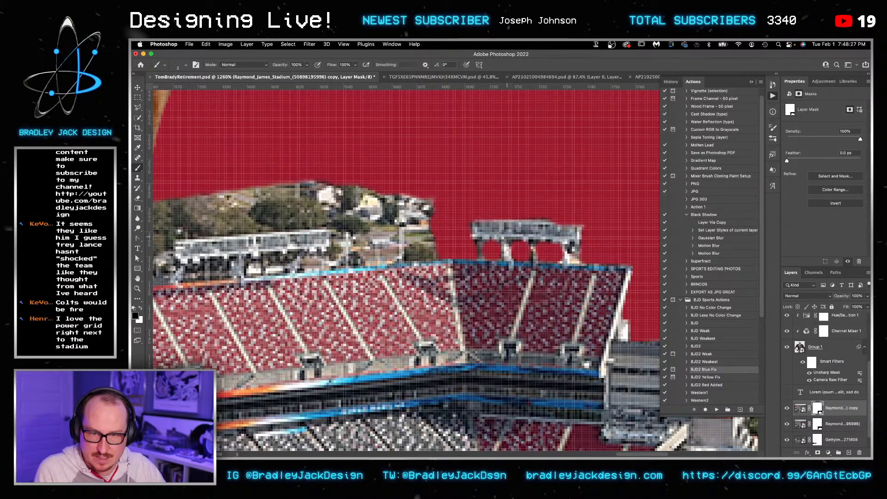
key(bracketright)
key(bracketright)
key(bracketright)
mouse_move(333, 234)
mouse_down()
mouse_move(425, 235)
mouse_move(334, 248)
mouse_move(414, 244)
mouse_move(438, 254)
mouse_move(334, 263)
mouse_move(433, 246)
mouse_up()
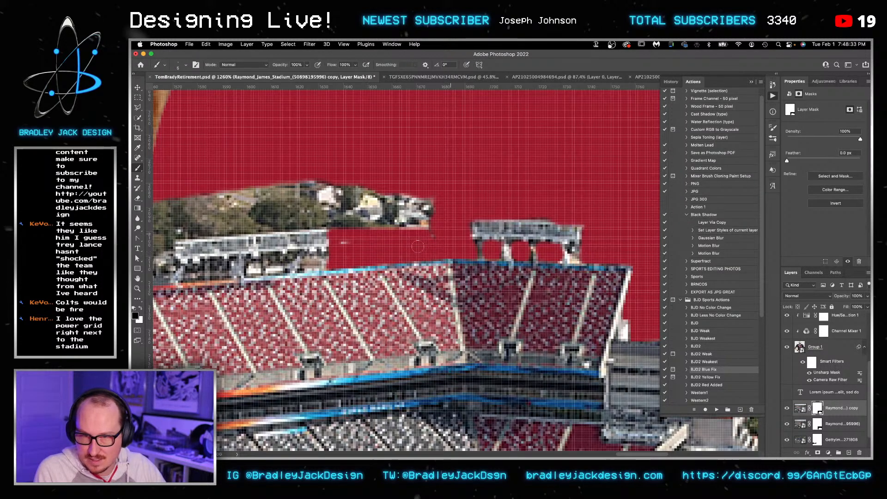
drag(178, 228, 300, 225)
key(bracketright)
key(bracketright)
key(bracketright)
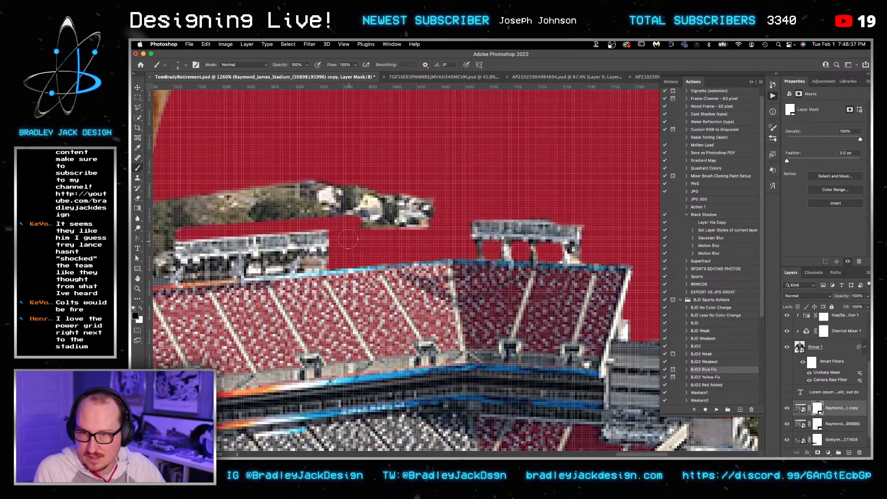
Step: Enlarge the brush and paint out the leftover trees above the middle light rack up to the player's arm
key(bracketright)
key(bracketright)
key(bracketright)
key(bracketright)
mouse_move(397, 213)
mouse_down()
mouse_move(420, 218)
mouse_move(413, 206)
mouse_move(295, 199)
mouse_move(184, 207)
mouse_move(494, 174)
mouse_up()
mouse_move(362, 201)
mouse_down()
mouse_move(399, 188)
mouse_move(415, 216)
mouse_move(411, 232)
mouse_move(354, 239)
mouse_move(356, 203)
mouse_up()
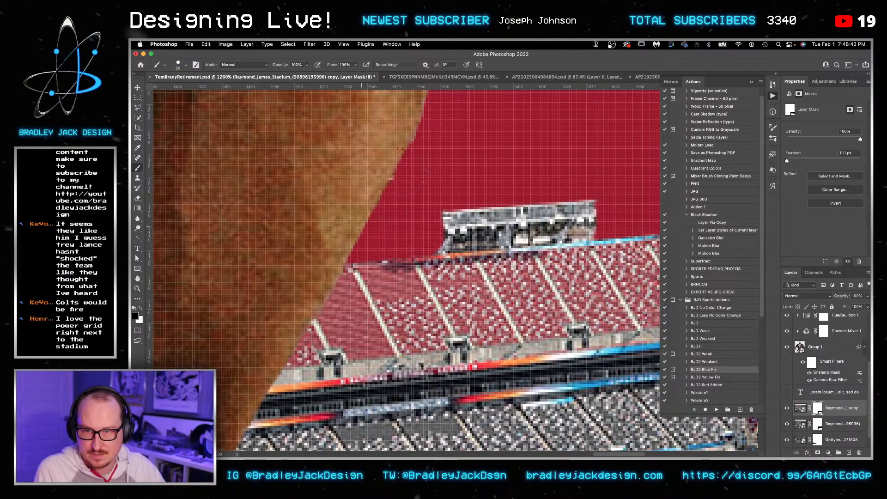
Step: Mask out the background between the supports of the middle light rack with a very small brush
key(bracketleft)
key(bracketleft)
key(bracketleft)
key(bracketleft)
key(bracketleft)
key(bracketleft)
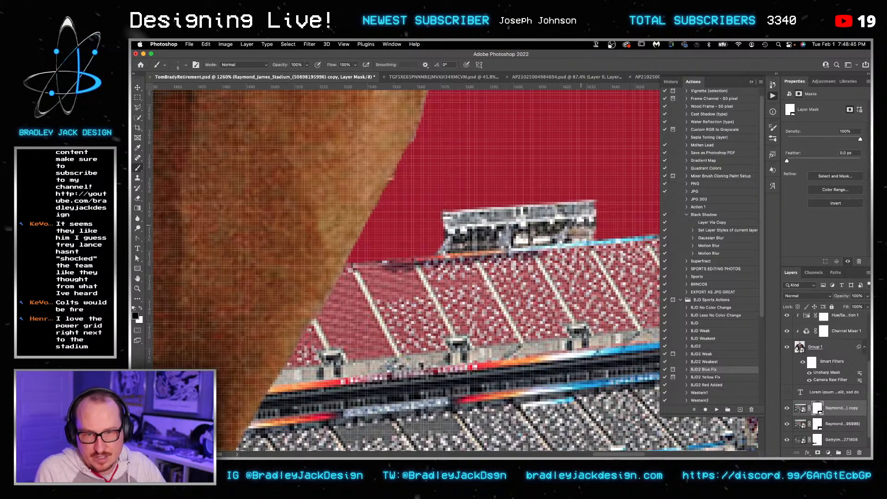
drag(568, 233, 588, 231)
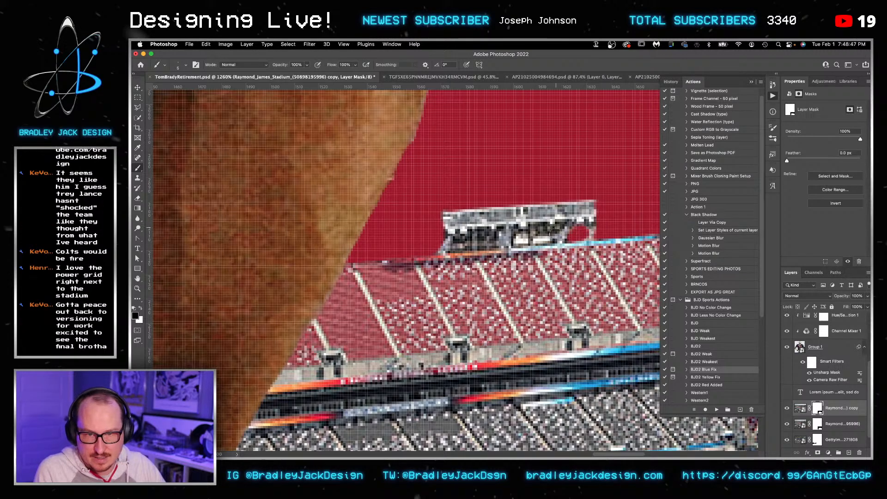
key(bracketleft)
Step: Paint out the trees around the light rack and above the stand in the gap between the player's jersey and arm, using a larger brush
scroll(472, 237, down, 5)
scroll(490, 237, up, 3)
scroll(538, 236, down, 3)
key(bracketright)
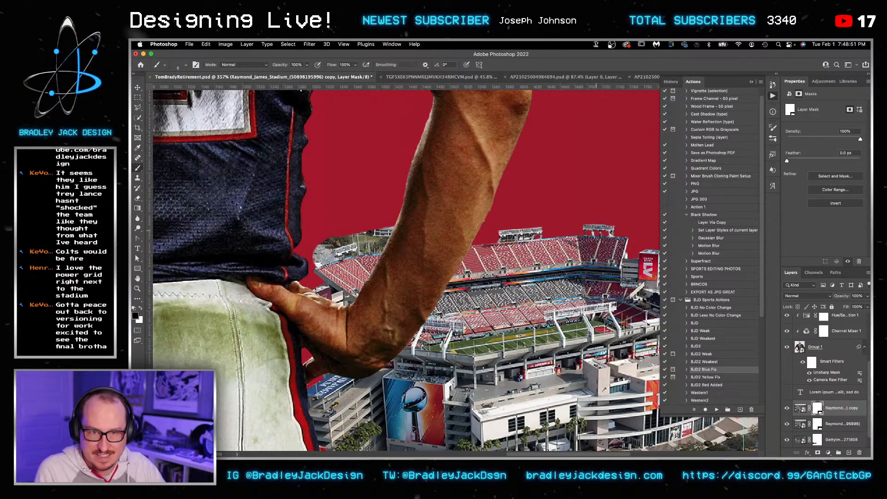
key(x)
key(bracketright)
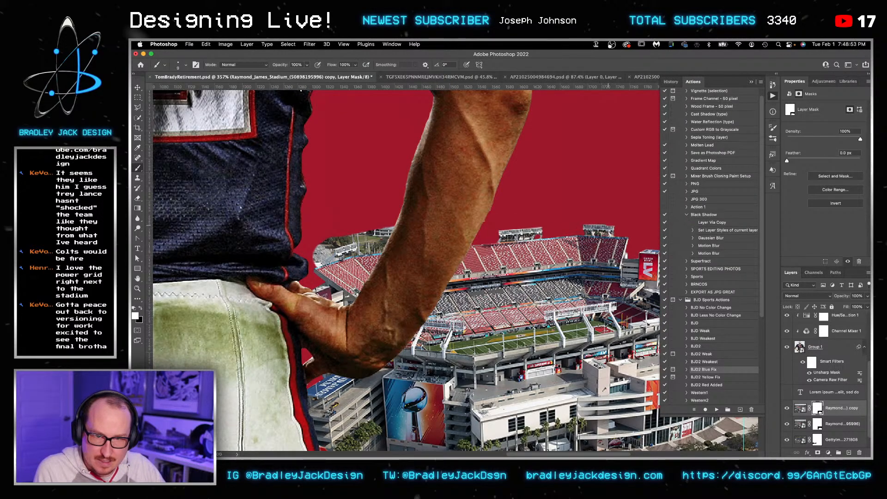
key(bracketright)
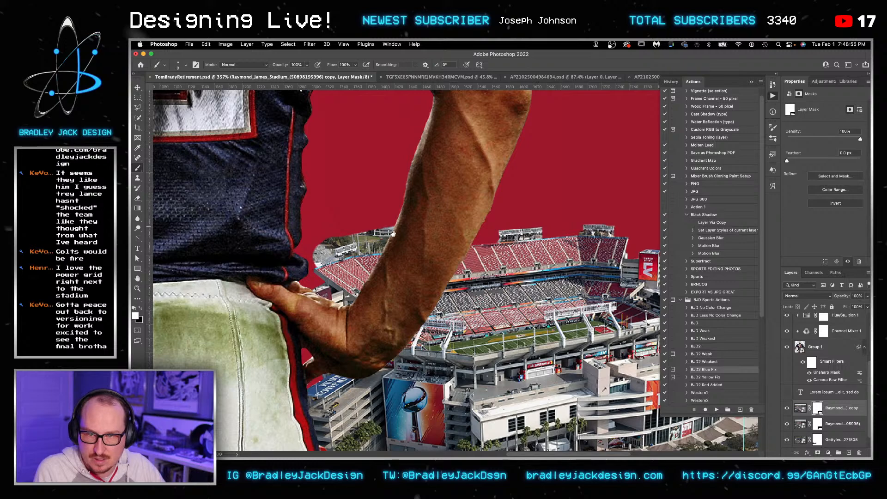
scroll(402, 270, left, 4)
scroll(462, 223, up, 3)
key(bracketright)
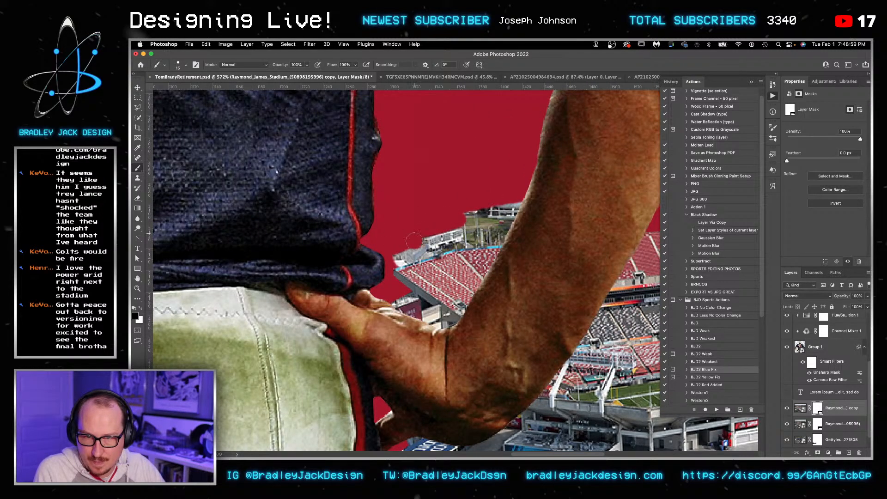
mouse_move(463, 220)
mouse_down()
mouse_move(475, 246)
mouse_move(460, 243)
mouse_move(508, 212)
mouse_move(482, 240)
mouse_move(493, 229)
mouse_up()
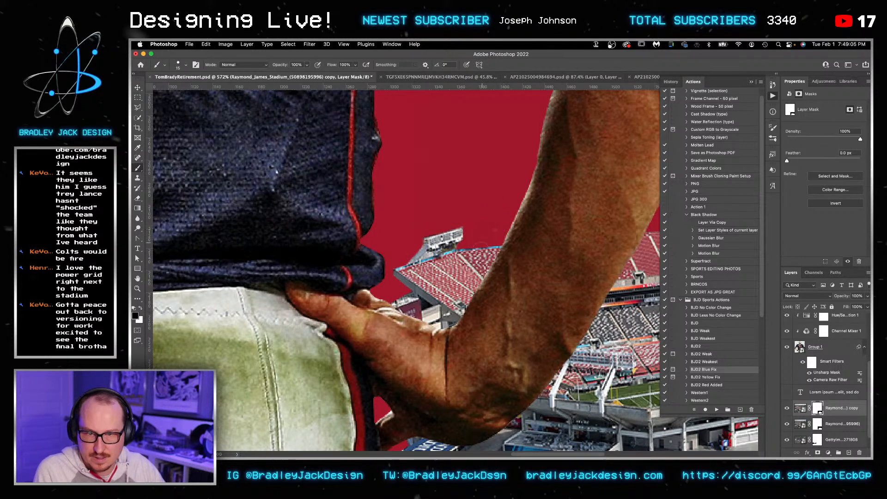
Step: Switch to the Move tool and save the composite
scroll(501, 265, down, 10)
scroll(500, 265, down, 1)
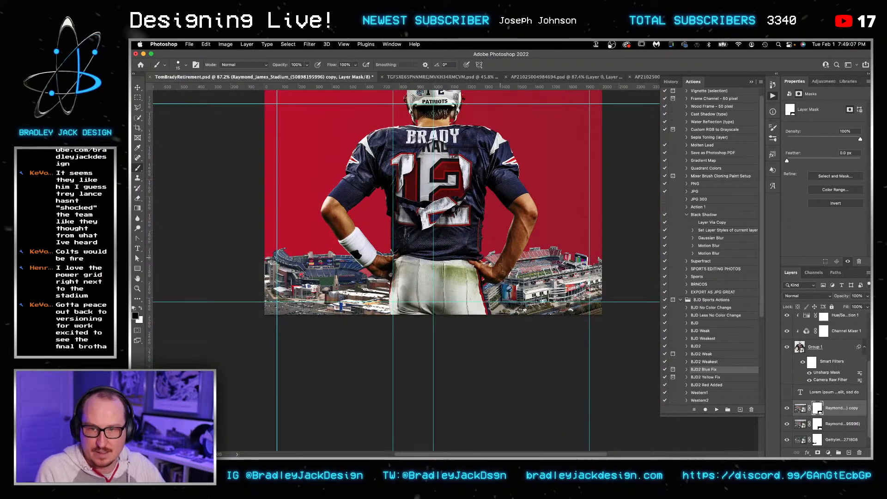
scroll(480, 242, down, 3)
key(v)
key(ctrl+s)
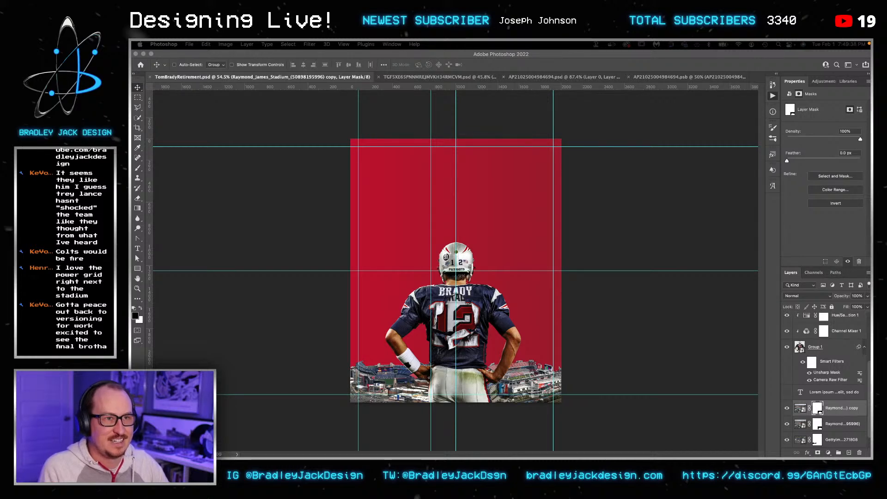
key(alt+F9)
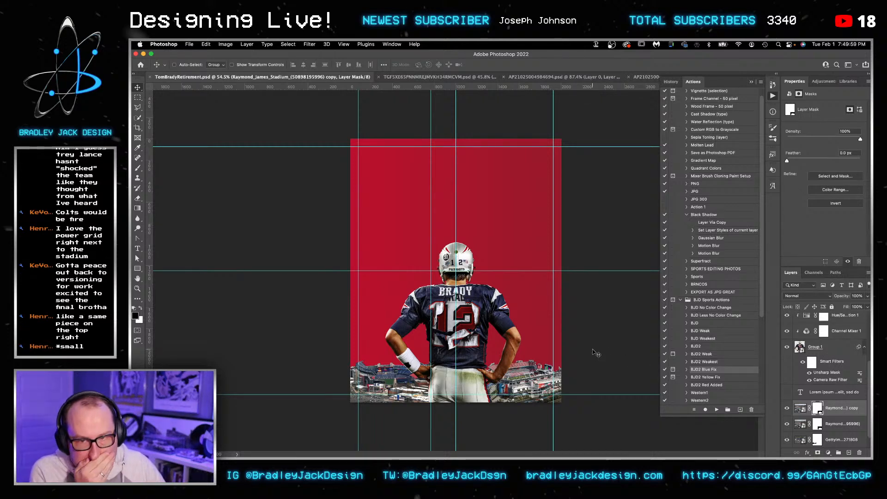
Step: Open the Group 1 smart object and the smart object nested in it, and expand Group 2 to reach the Buccaneers player layer
scroll(804, 360, up, 3)
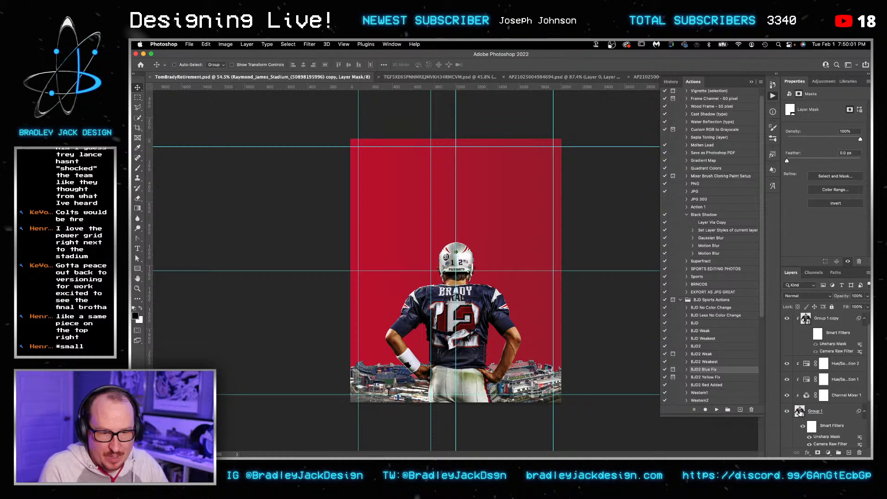
double_click(799, 429)
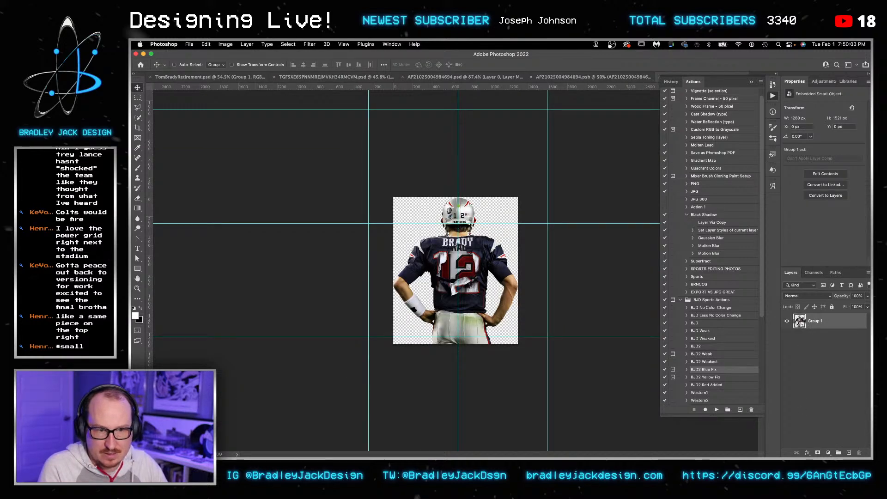
double_click(800, 321)
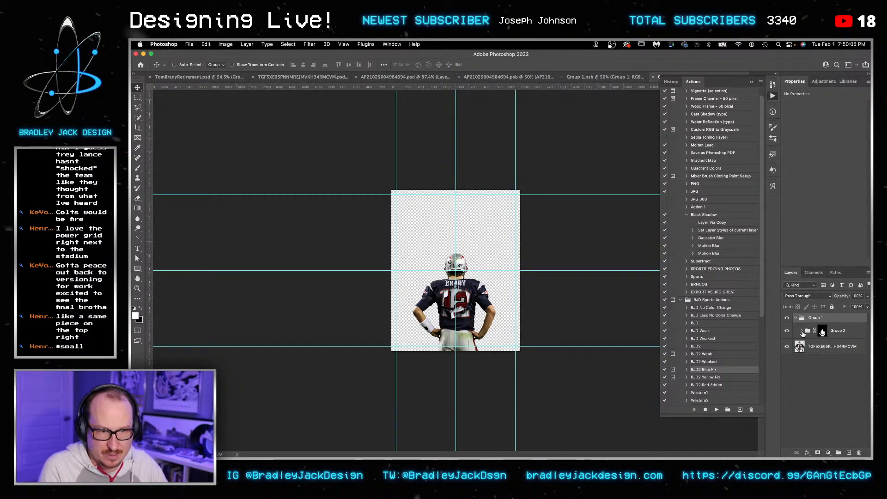
click(801, 330)
scroll(833, 350, down, 3)
scroll(833, 349, down, 5)
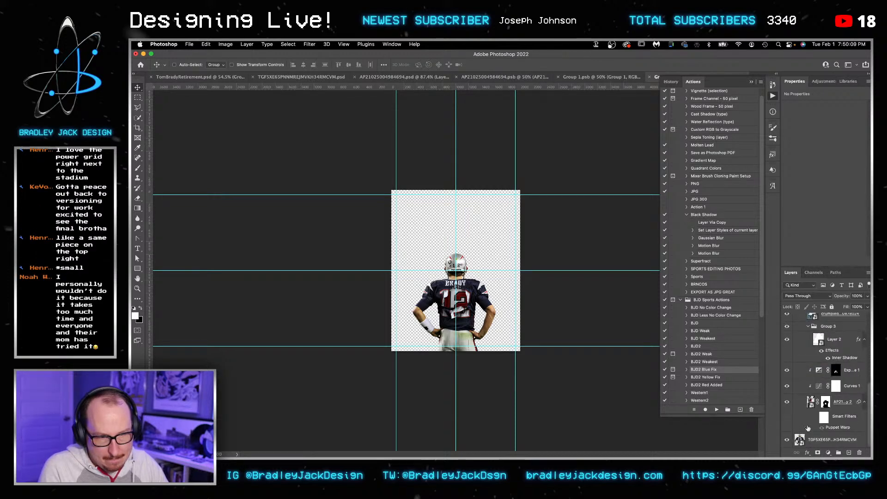
Step: Duplicate the Buccaneers player layer that carries the Puppet Warp smart filter
click(811, 402)
key(ctrl+j)
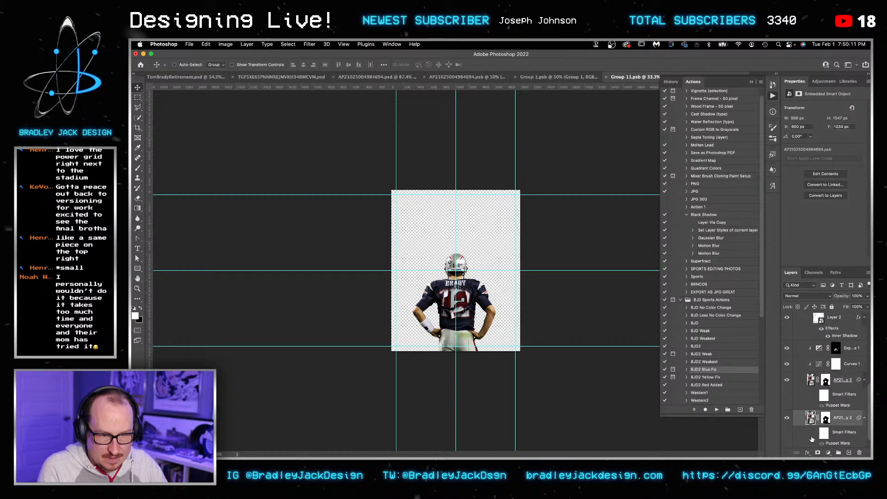
scroll(811, 439, down, 4)
Step: Open the contents of the Buccaneers player's smart object and move the player down until the whole helmet lies within the canvas
right_click(822, 368)
click(785, 335)
key(ctrl+0)
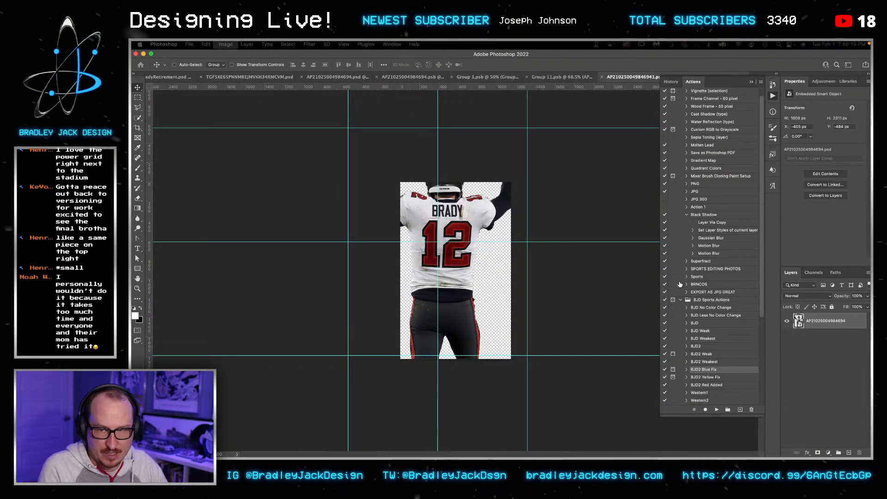
drag(459, 225, 471, 264)
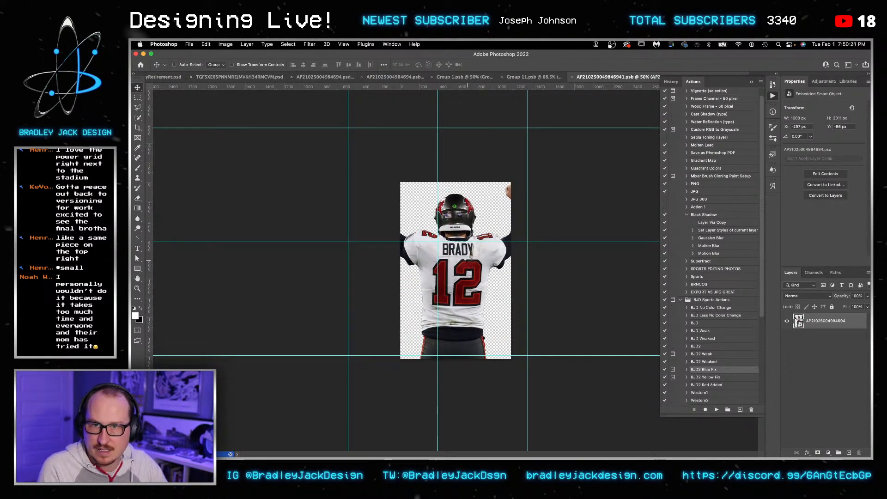
Step: Look through the open player and composite documents to find the nested Group 11.psb document
key(ctrl+Tab)
key(ctrl+Tab)
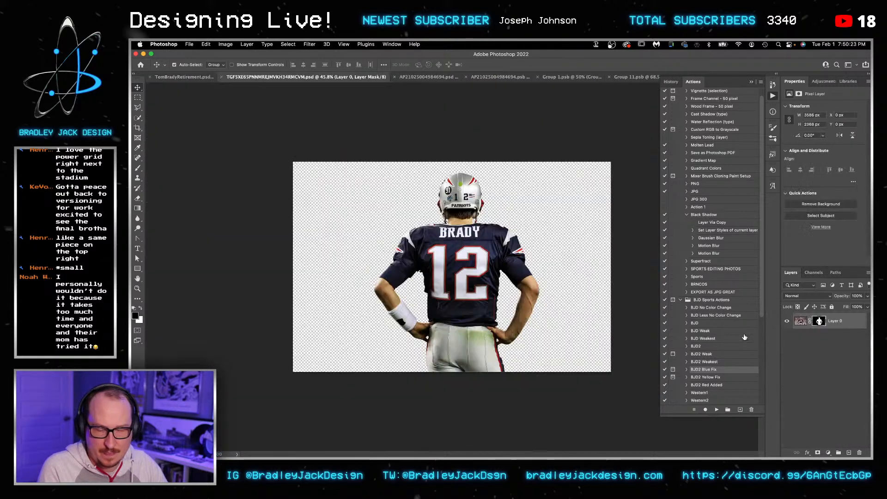
key(ctrl+Tab)
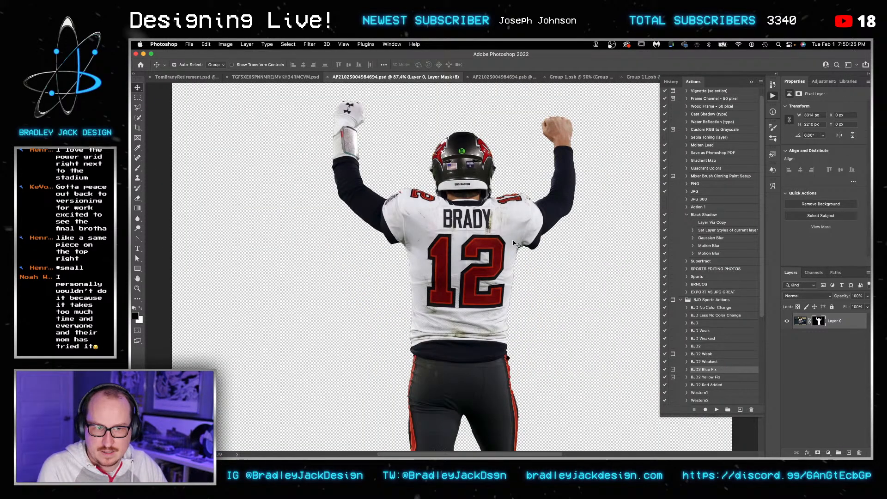
key(ctrl+Tab)
key(ctrl+Tab)
key(ctrl+Tab)
key(ctrl+Tab)
key(ctrl+Tab)
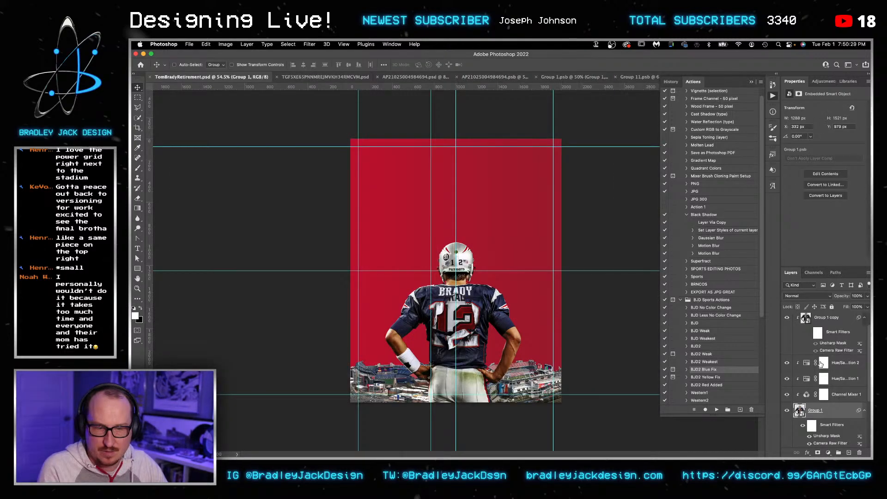
key(ctrl+Tab)
key(ctrl+Tab)
key(ctrl+Tab)
key(ctrl+Tab)
key(ctrl+Tab)
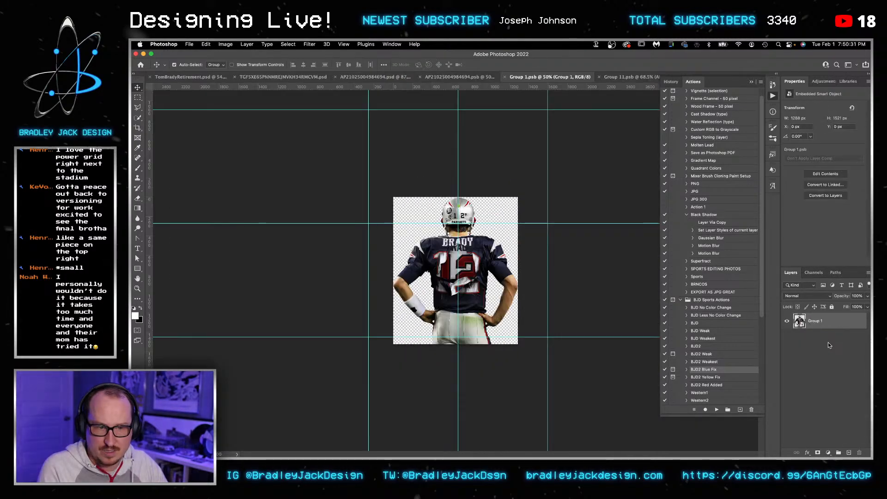
Step: Move the Buccaneers player layer so its helmet lines up over the Patriots helmet
drag(497, 295, 477, 280)
scroll(486, 267, up, 10)
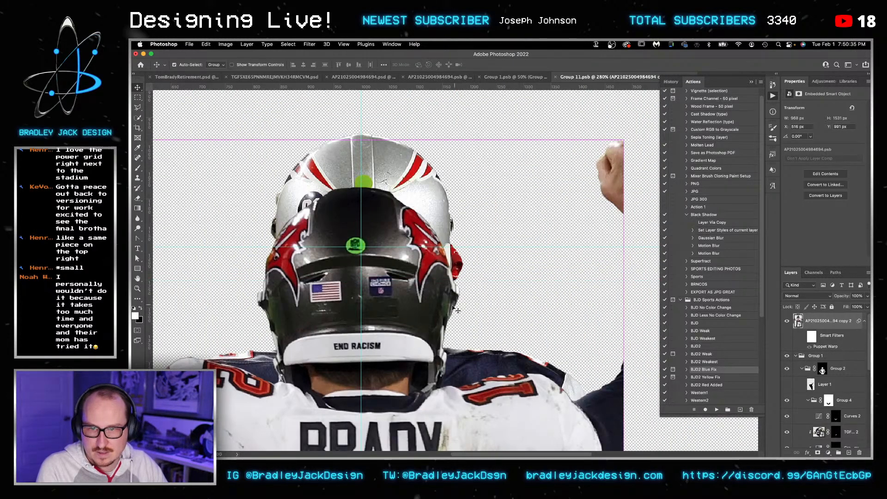
drag(421, 346, 425, 299)
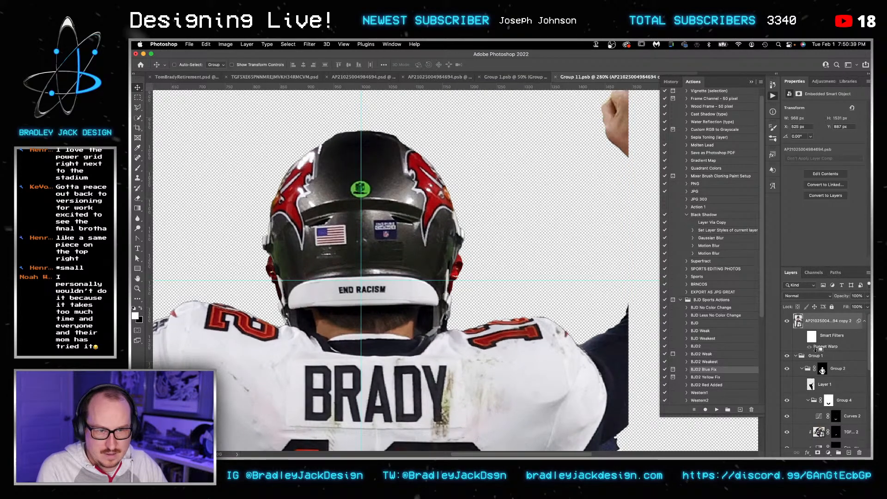
click(786, 321)
key(super+z)
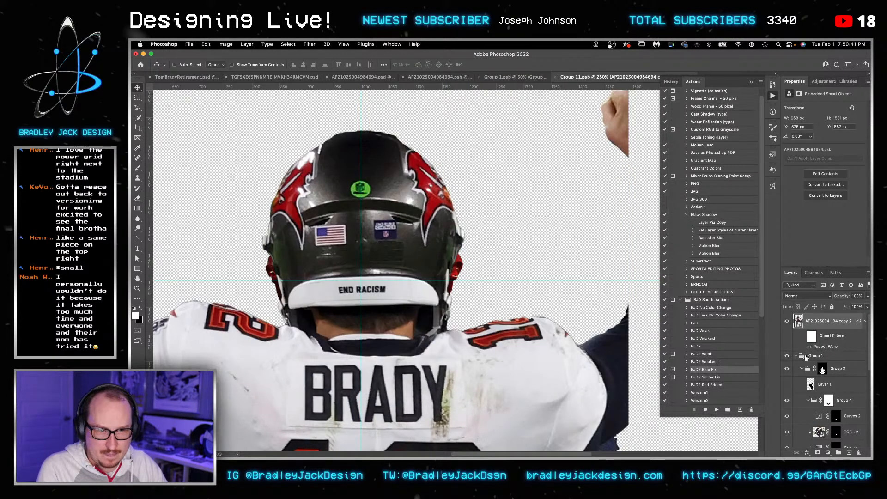
Step: Mask the Buccaneers player layer to the silhouette of the Patriots player layer
scroll(806, 359, down, 15)
super+click(800, 440)
click(818, 453)
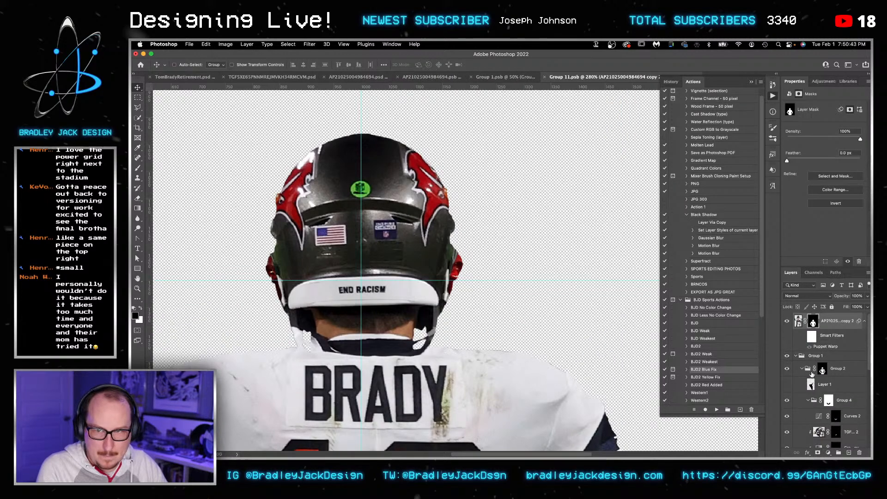
Step: Put the Buccaneers player layer in a group and transfer its silhouette mask to that group
click(806, 321)
key(super+g)
drag(818, 337, 815, 322)
click(812, 337)
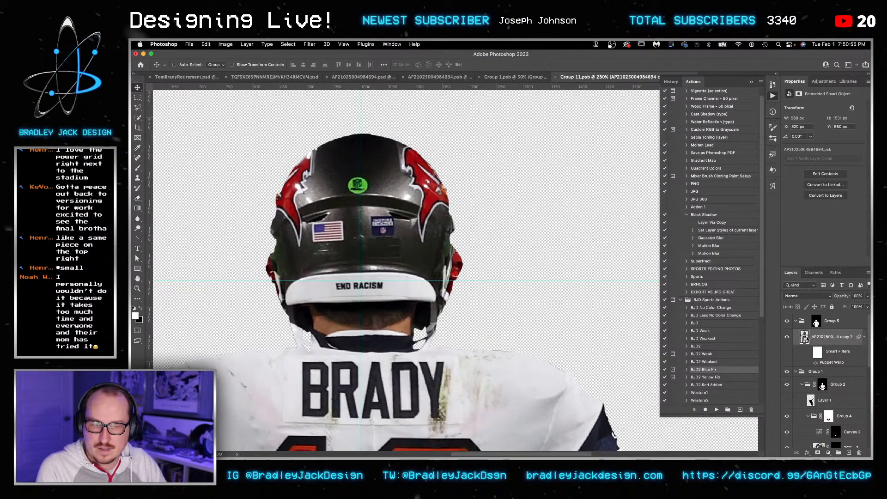
Step: Nest the masked group in another group and add a black mask that hides it completely
click(814, 323)
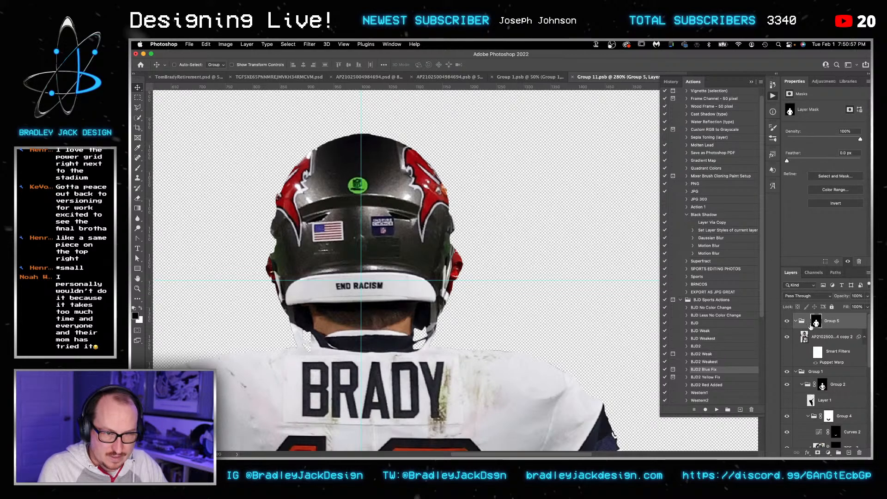
key(ctrl+g)
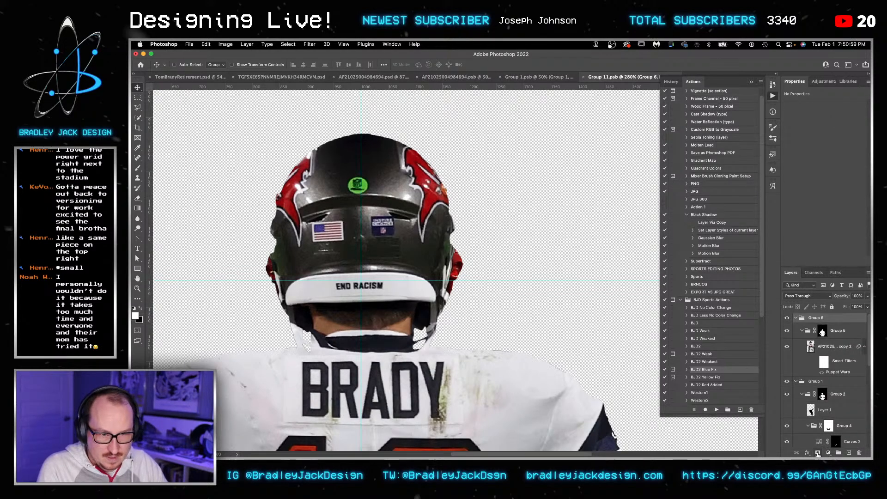
alt+click(817, 453)
Step: Paint the Buccaneers logo and black shell into the upper right of the Patriots helmet on the outer group's mask
key(b)
drag(421, 192, 435, 192)
key(x)
mouse_move(404, 150)
mouse_down()
mouse_move(430, 171)
mouse_move(402, 184)
mouse_move(412, 194)
mouse_move(404, 141)
mouse_move(409, 200)
mouse_move(444, 222)
mouse_up()
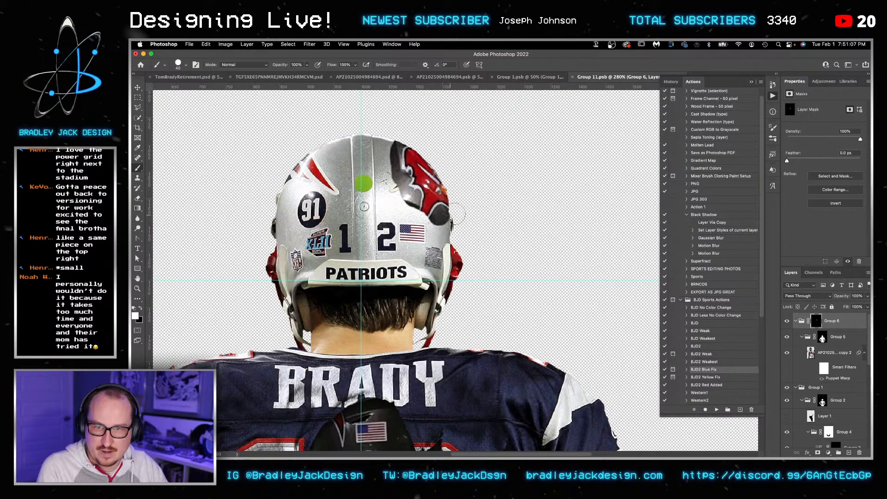
mouse_move(396, 140)
mouse_down()
mouse_move(369, 135)
mouse_move(390, 186)
mouse_move(417, 204)
mouse_move(389, 197)
mouse_move(434, 220)
mouse_move(413, 211)
mouse_move(430, 234)
mouse_move(430, 225)
mouse_move(400, 216)
mouse_move(370, 171)
mouse_up()
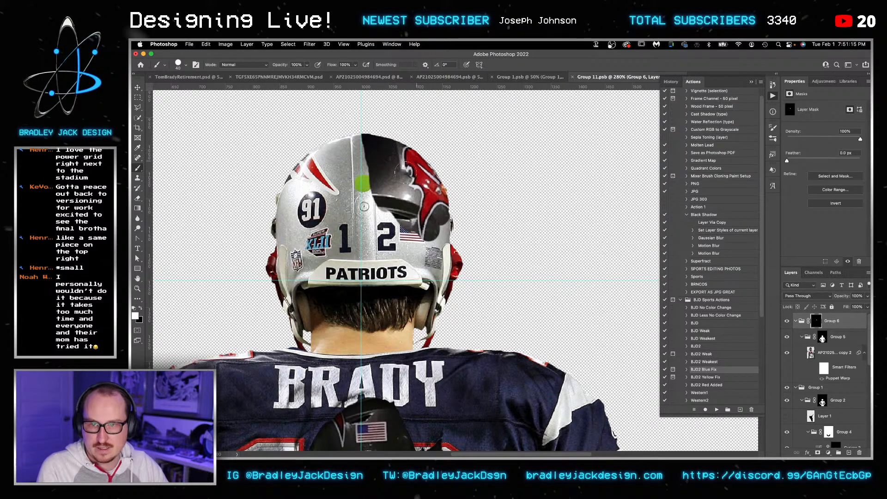
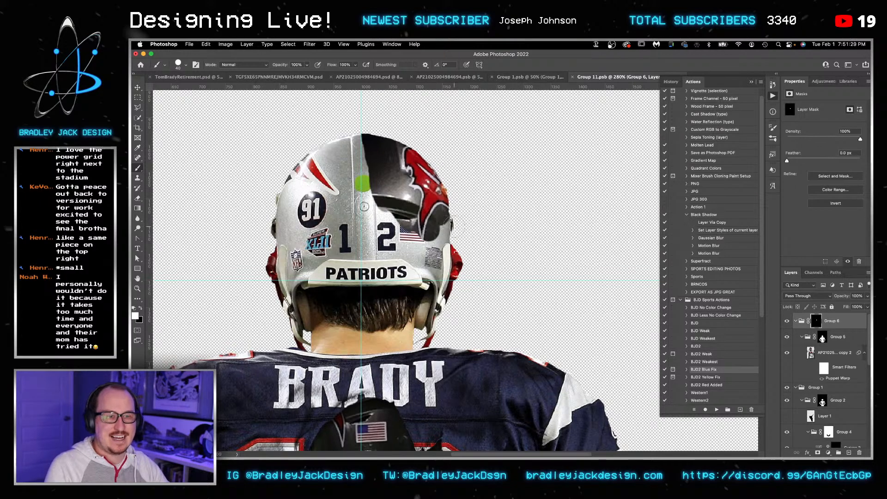
Step: Clear the painted helmet area from the outer group's mask
key(bracketright)
key(bracketright)
key(bracketright)
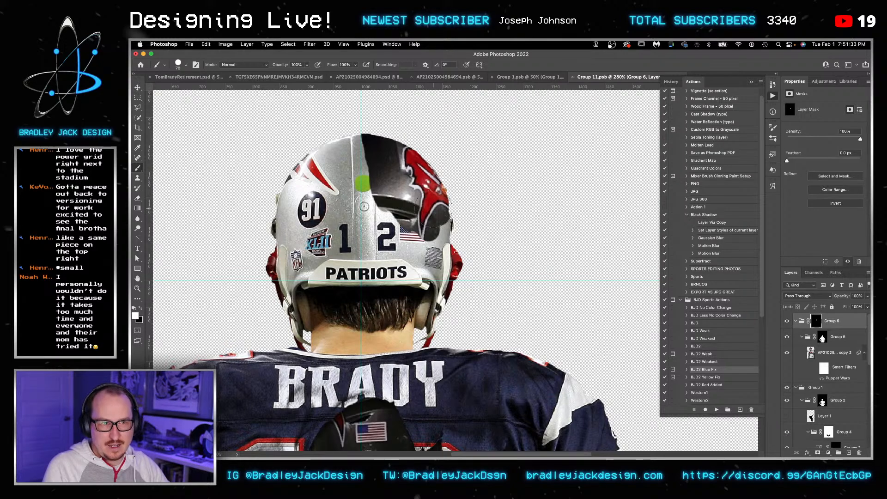
key(bracketleft)
key(bracketleft)
key(bracketleft)
key(bracketleft)
key(bracketleft)
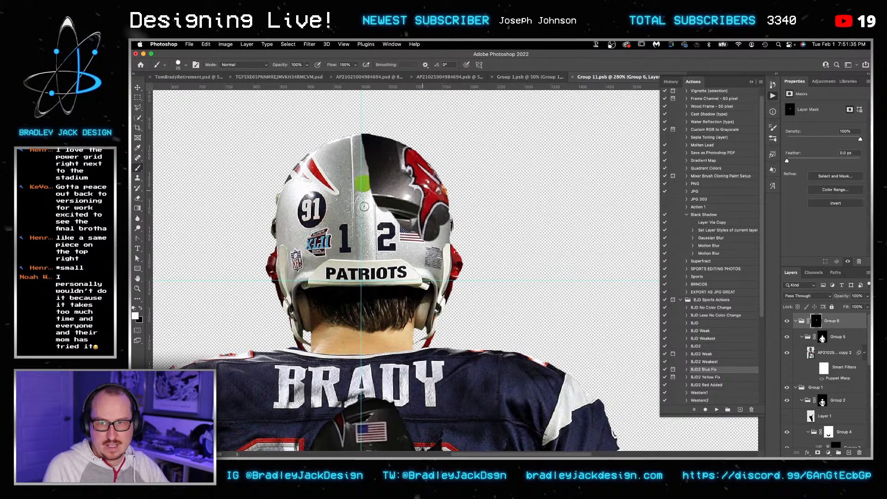
key(super+a)
key(Delete)
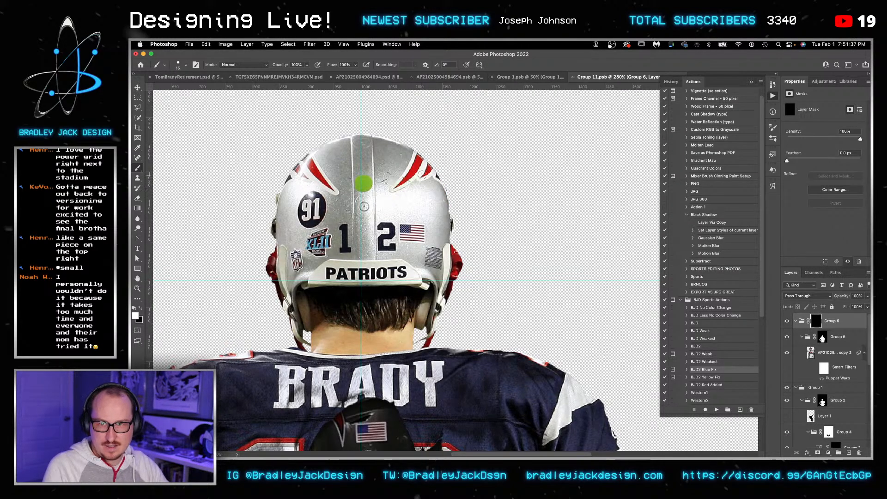
Step: Paint a small patch of the Buccaneers helmet into the right red stripe on the outer group's mask, and hide that group
key(bracketright)
key(bracketright)
key(bracketright)
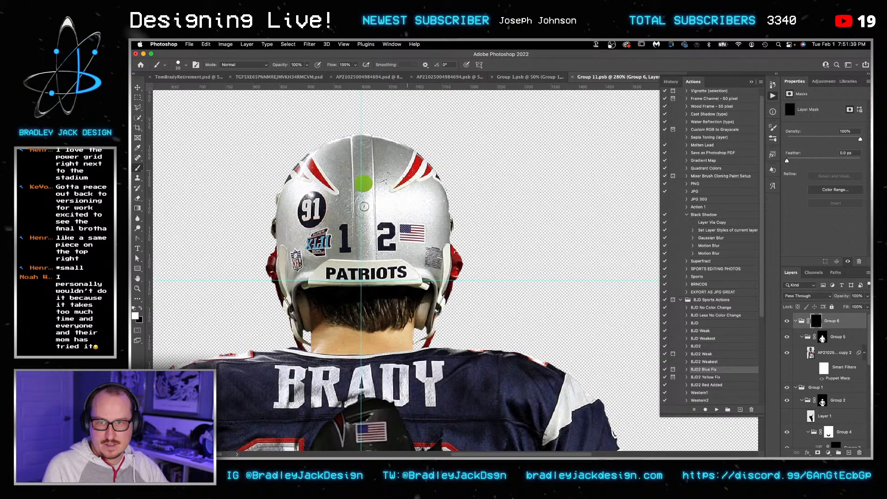
key(bracketleft)
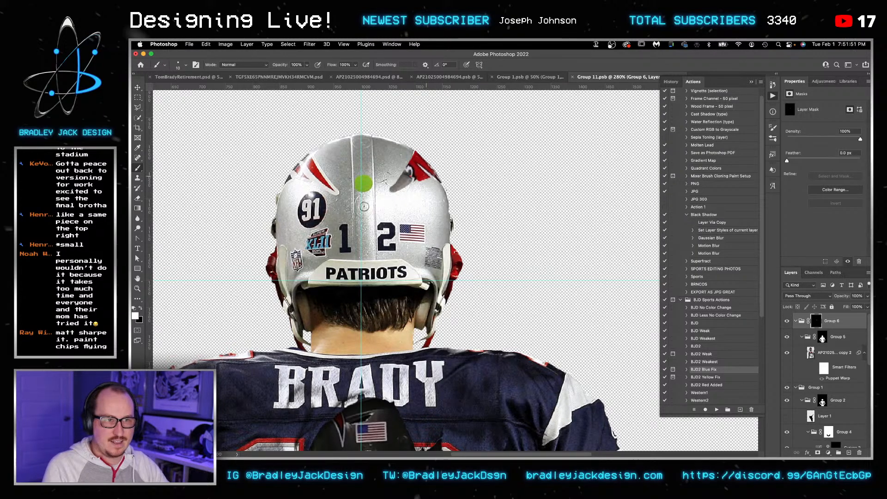
click(786, 320)
key(v)
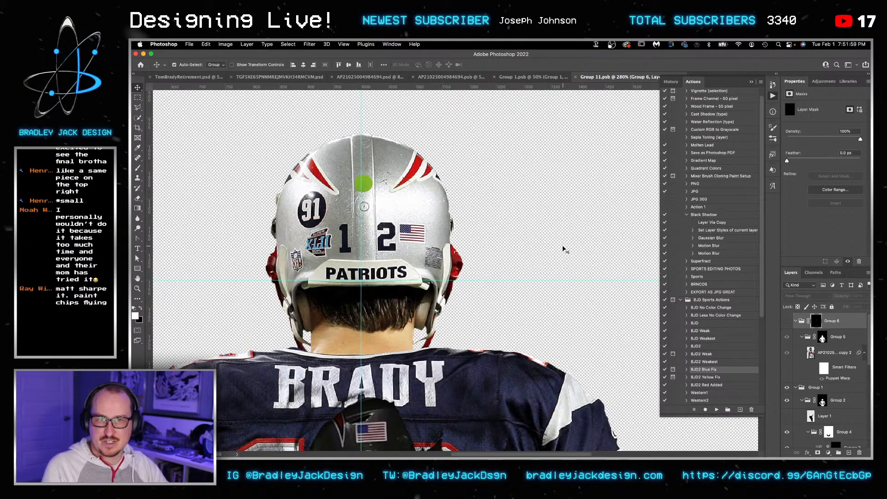
Step: Switch to the TomBradyRetirement.psd document and select its Background layer
key(ctrl+Tab)
key(super+equal)
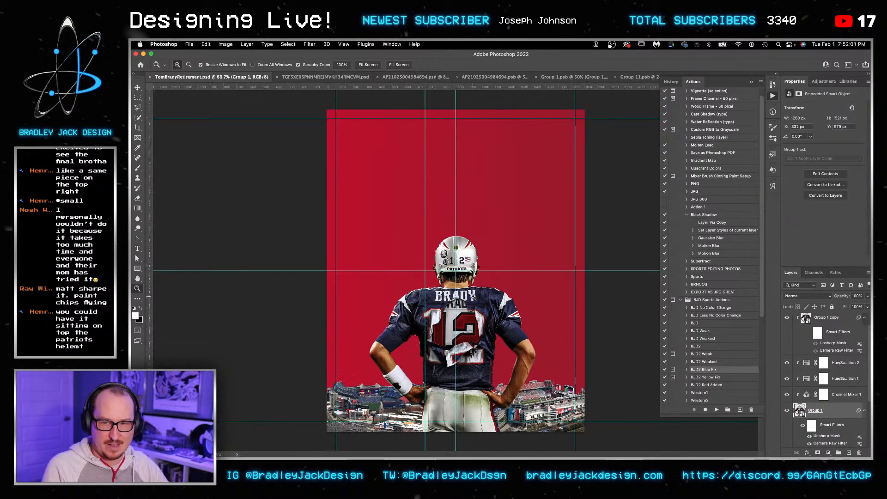
scroll(820, 407, down, 3)
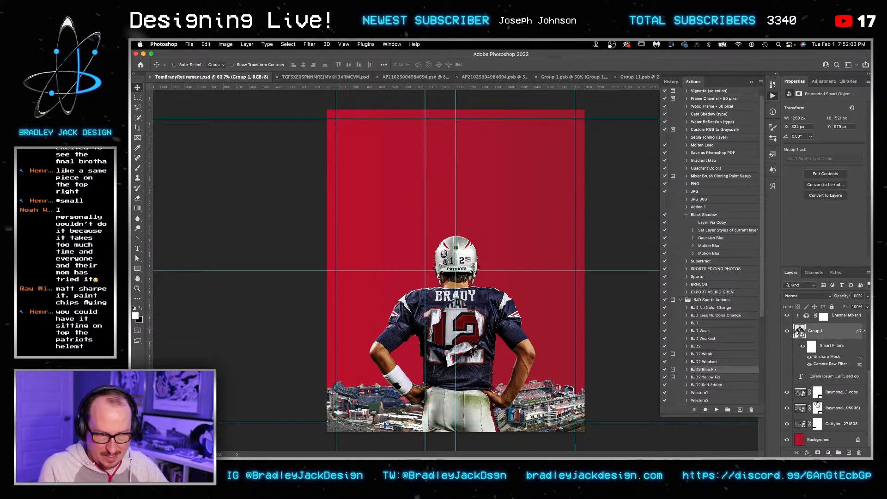
click(822, 439)
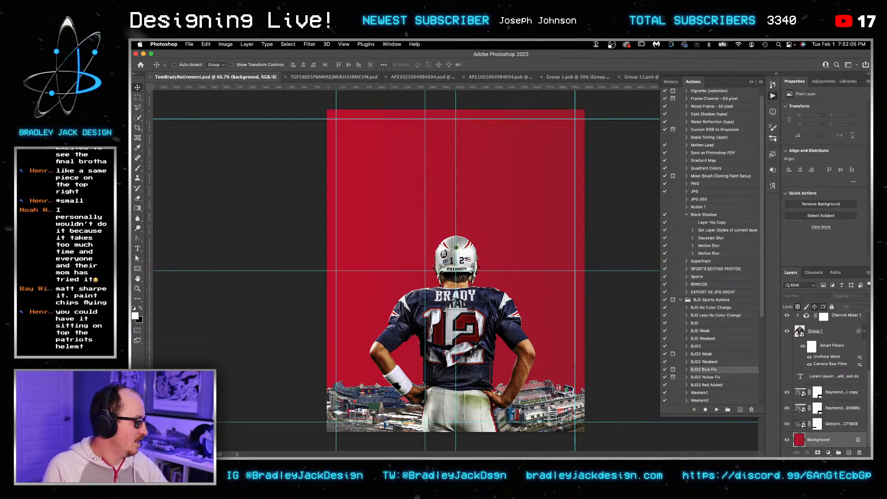
mouse_move(468, 455)
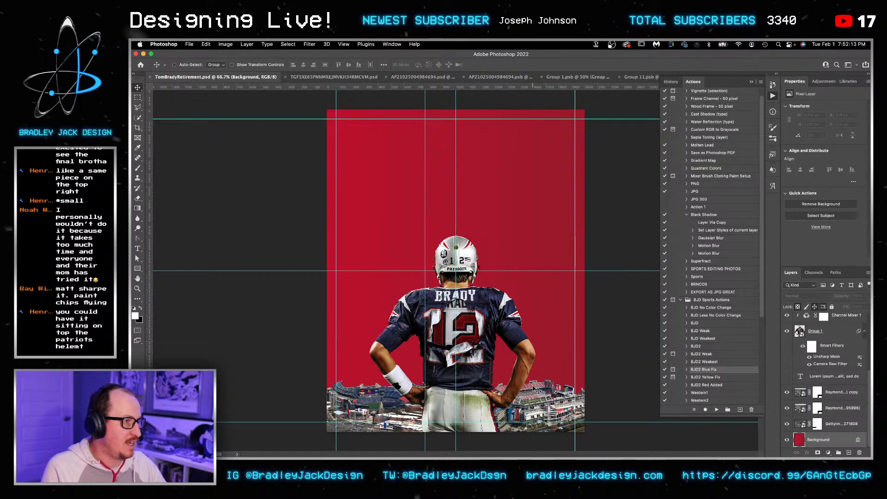
Step: Switch to Safari, search Envato Elements for "cliff sunset" and look through the photo results
key(super+Tab)
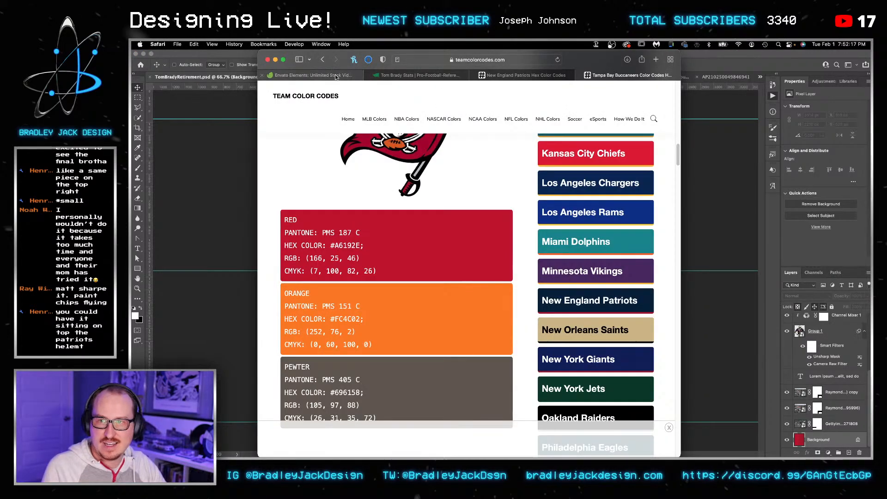
click(339, 77)
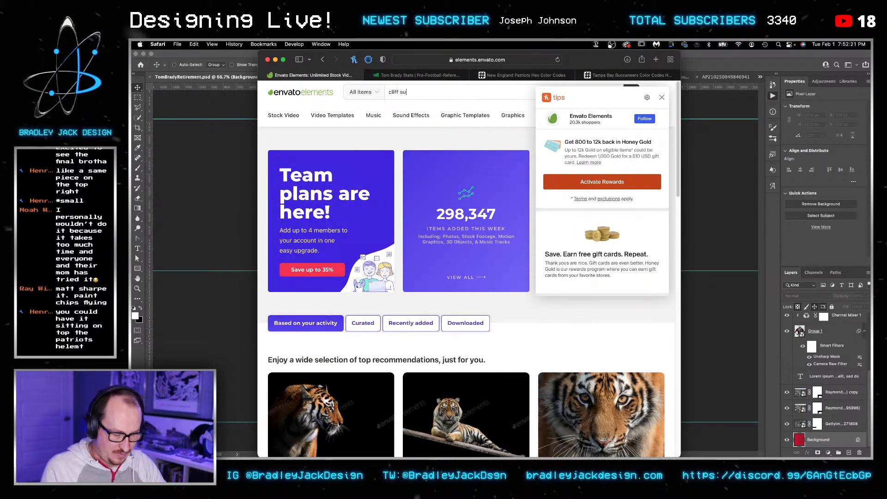
key(Return)
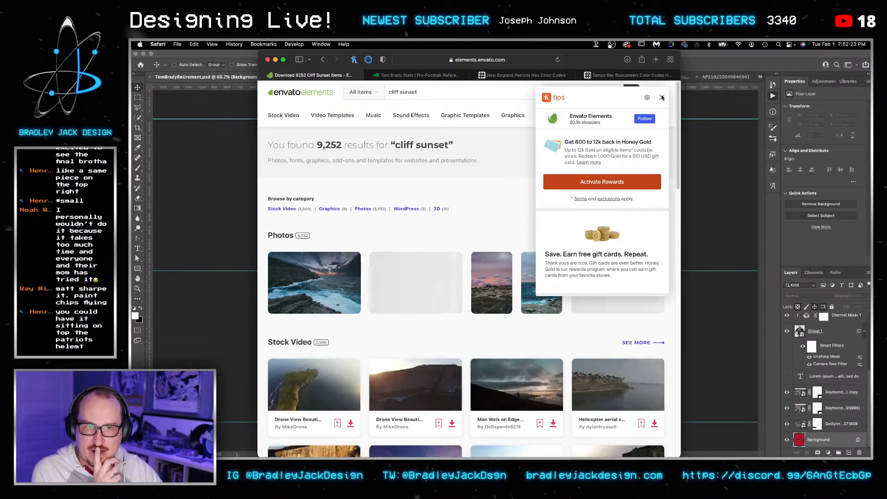
scroll(454, 216, down, 2)
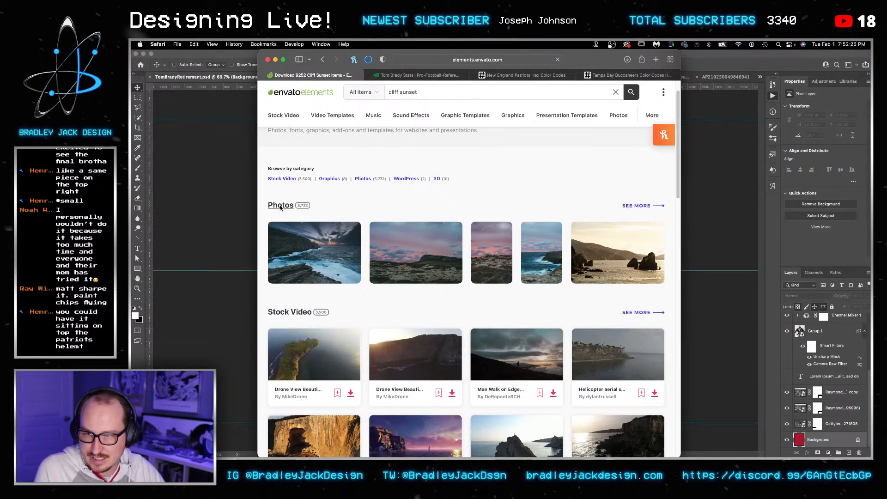
key(super+Tab)
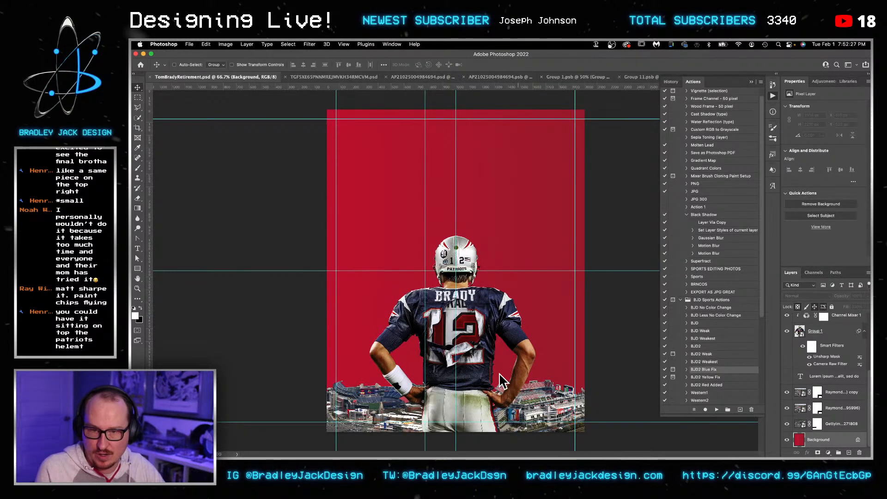
key(super+Tab)
key(super+Tab)
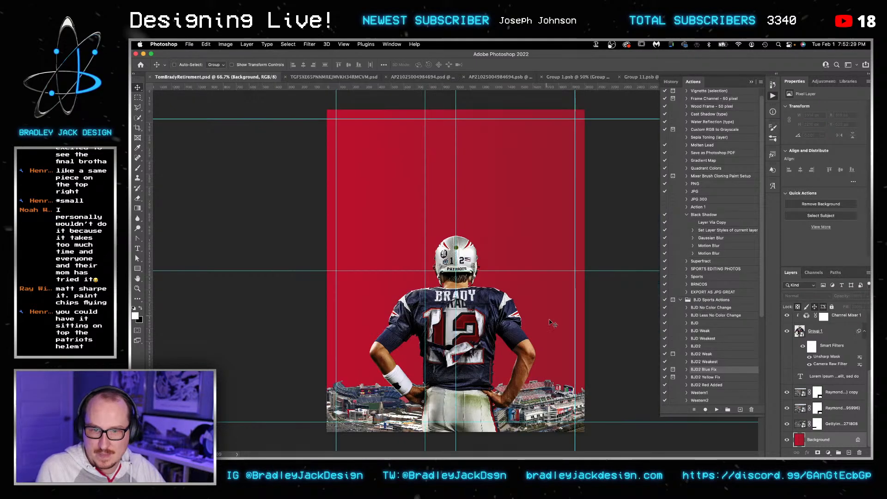
key(super+Tab)
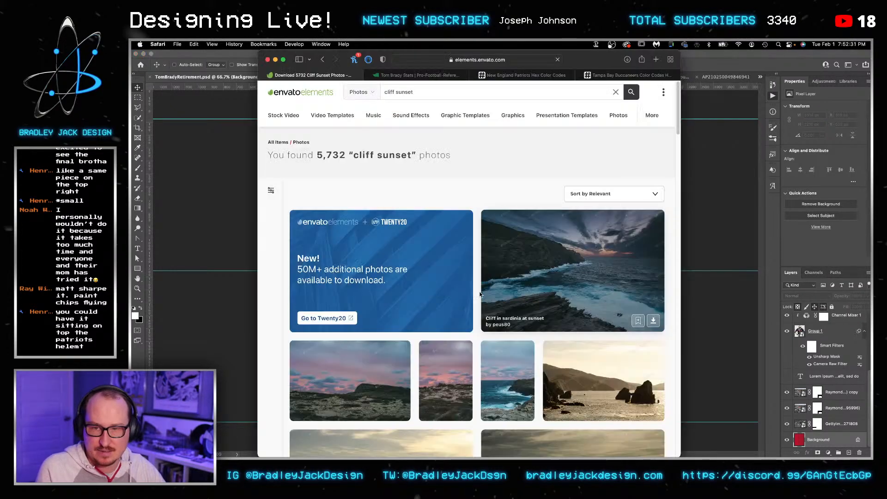
scroll(476, 291, down, 10)
scroll(474, 289, down, 1)
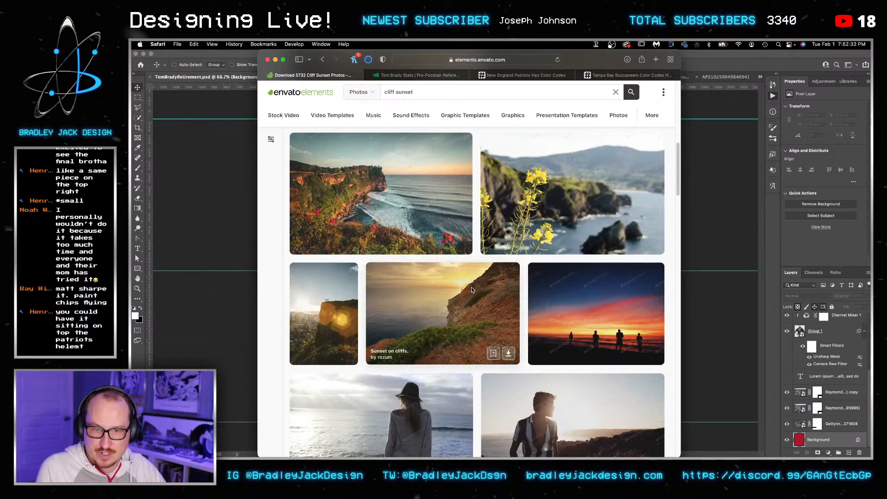
Step: Search the photos for "sunset" and download the shot of the sun setting over the sea without a license
text(sunset)
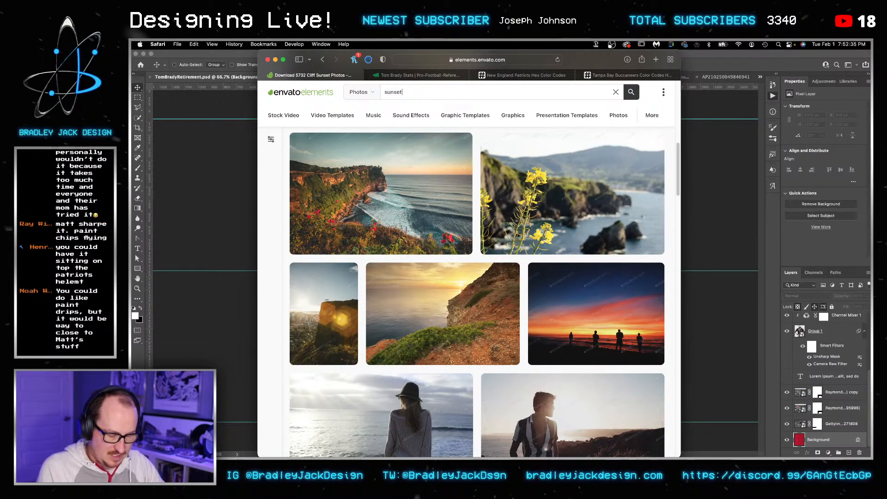
key(Return)
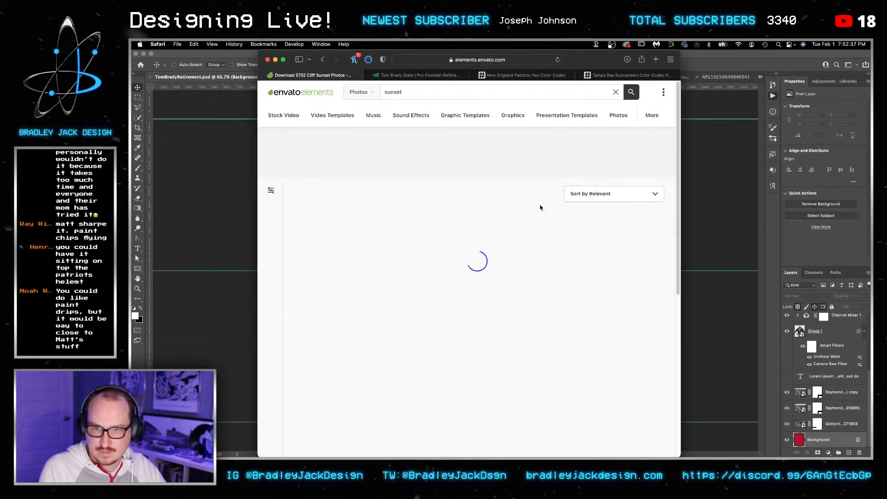
scroll(502, 226, down, 5)
mouse_move(547, 299)
click(653, 358)
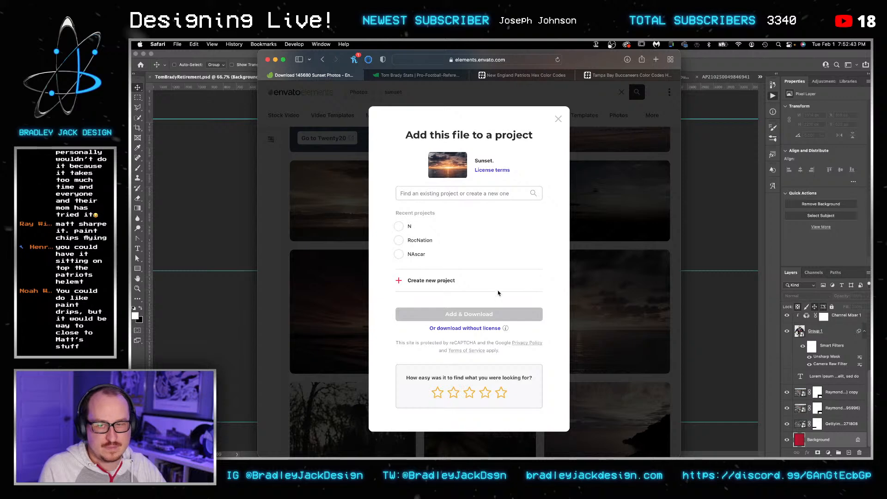
click(451, 329)
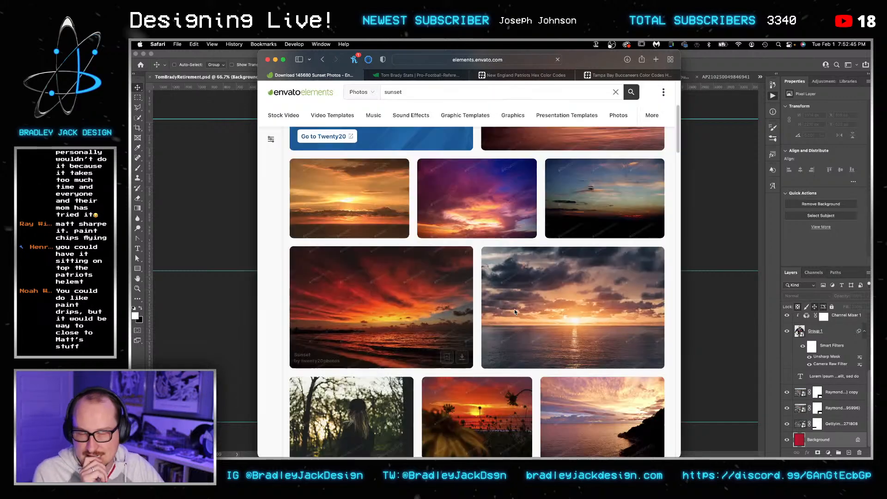
Step: Switch back to Photoshop and place the downloaded sunset photo directly above the Background layer
click(697, 318)
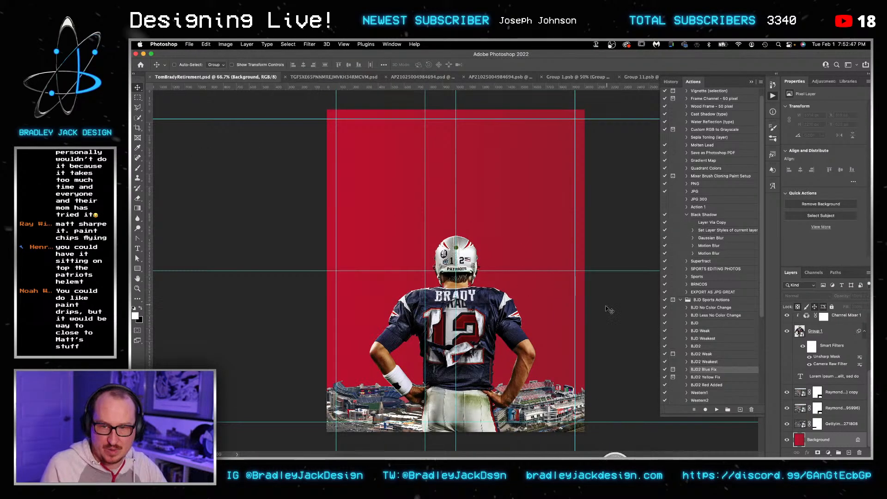
click(597, 454)
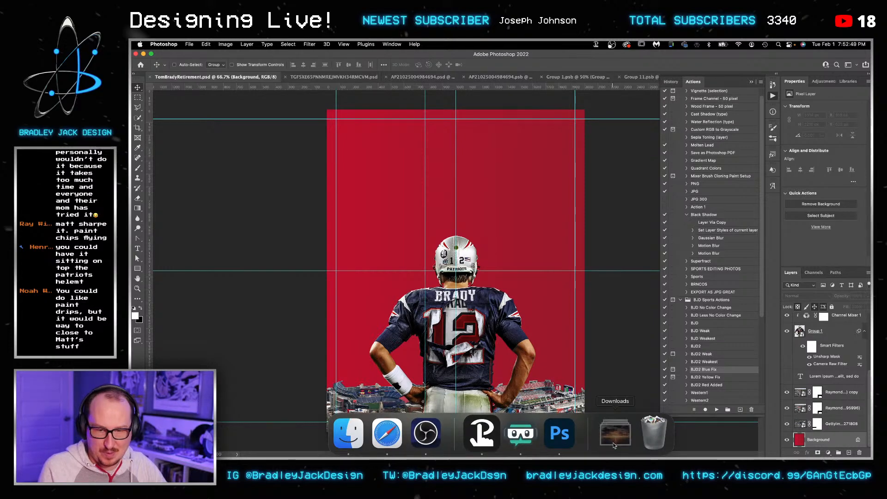
click(463, 141)
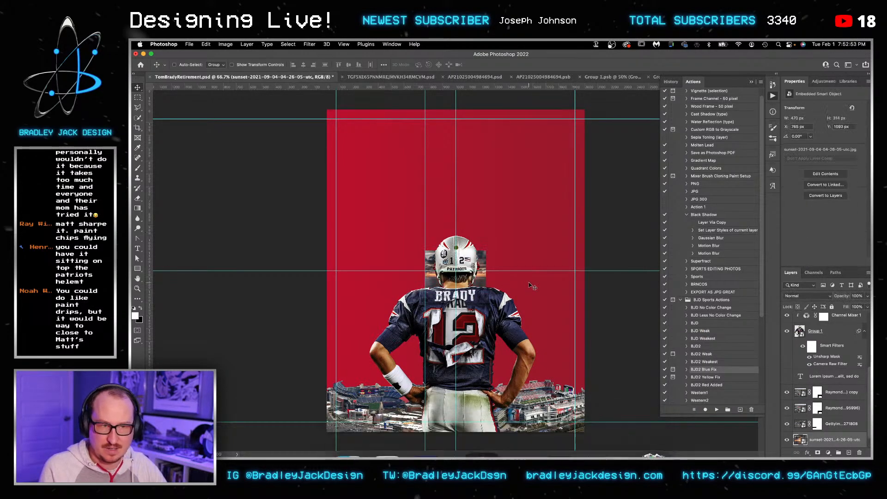
Step: Enlarge the sunset photo to about 3182 x 2122 px and position it so its horizon sits behind the player's neck
key(super+t)
drag(486, 292, 691, 365)
key(Return)
drag(531, 300, 531, 218)
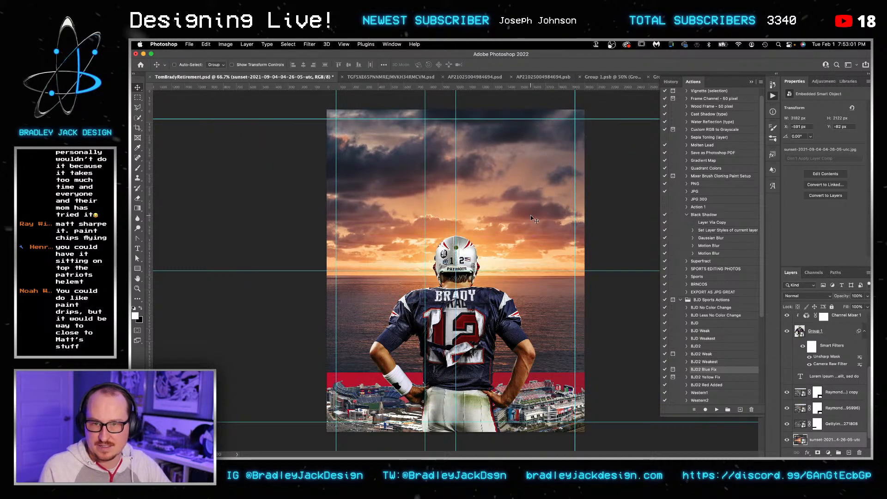
key(shift+Left)
key(shift+Down)
key(Down)
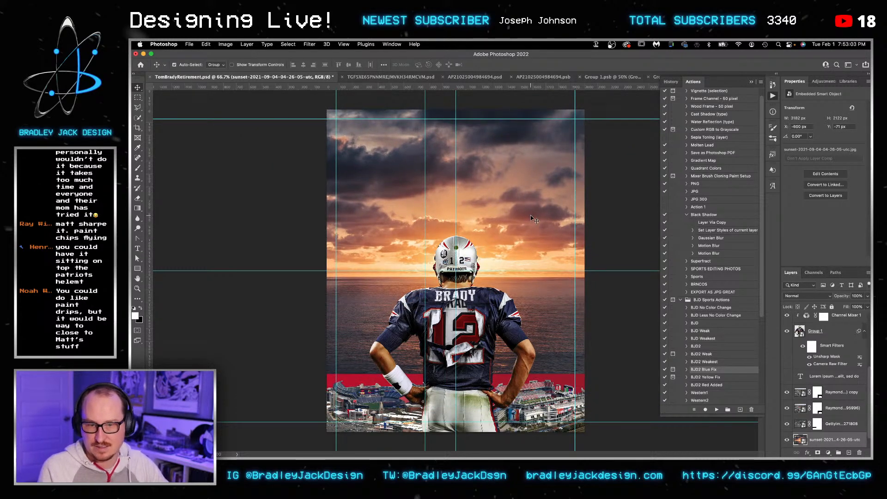
Step: Return to Envato Elements in Safari, search the photos for "rolling hills" and download the brown farmland "Rolling hills" picture
key(super+Tab)
click(428, 94)
text(rolling hills)
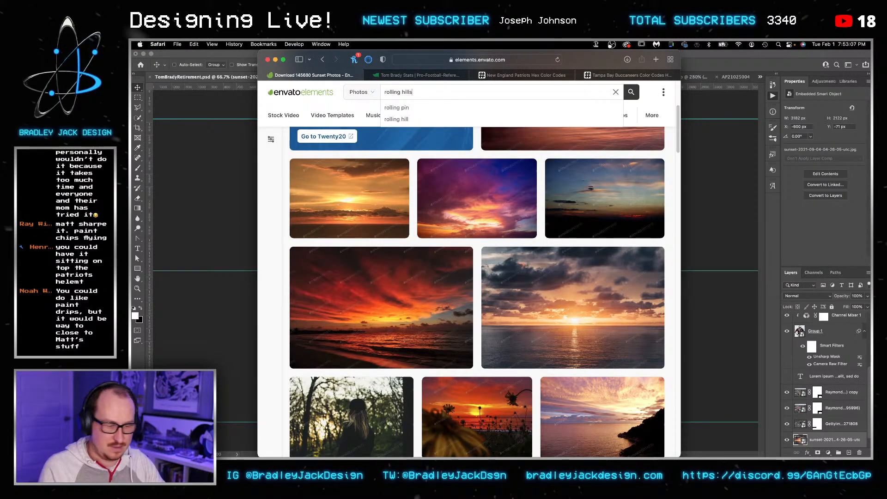
key(Return)
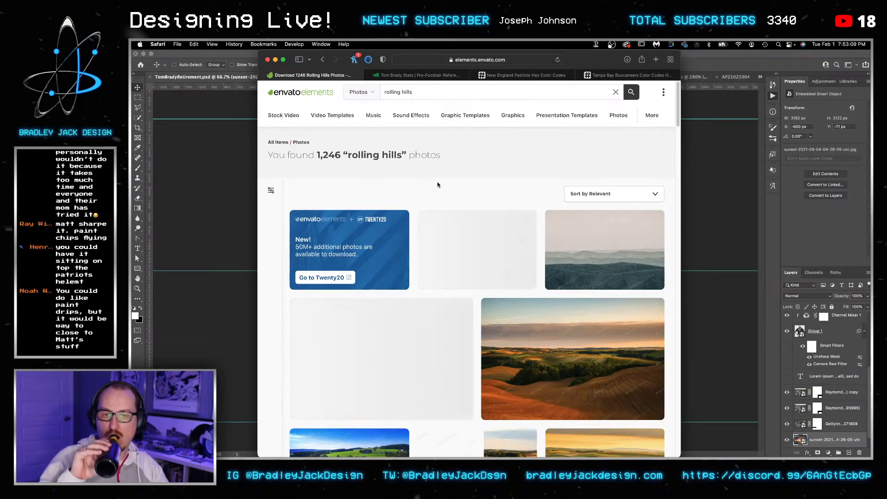
scroll(437, 217, down, 4)
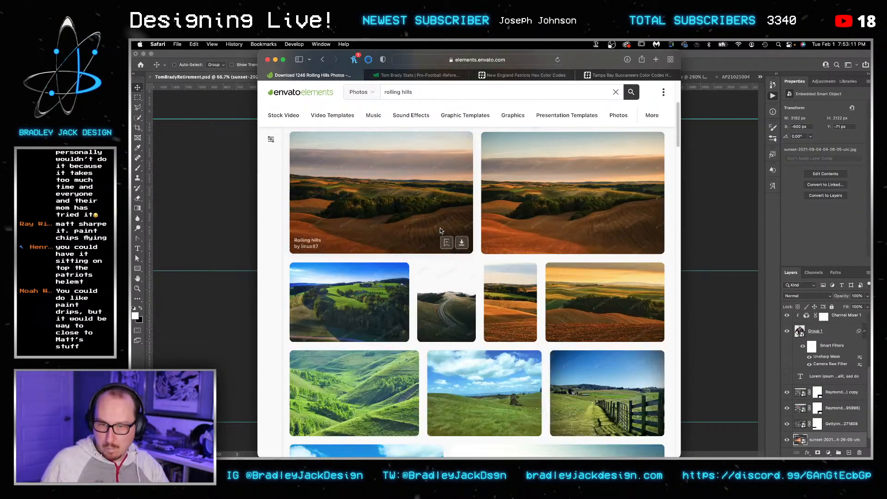
click(462, 242)
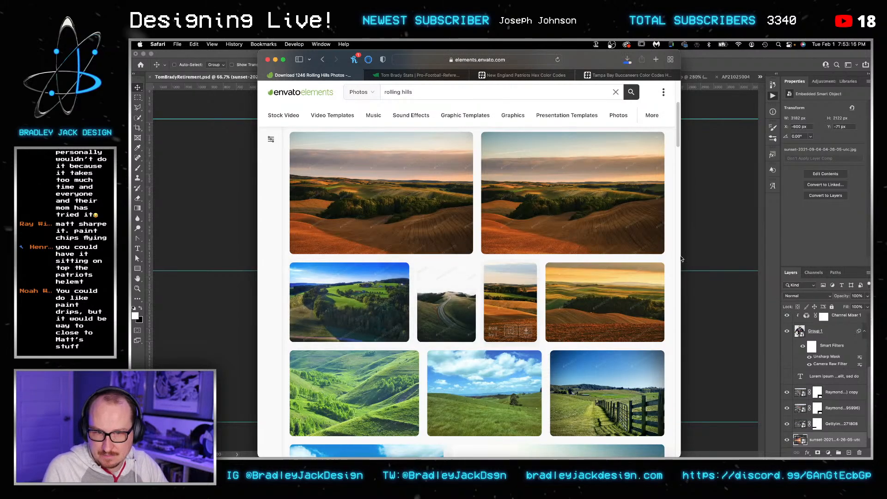
Step: Switch back to Photoshop and hide the three stadium photo layers
click(734, 268)
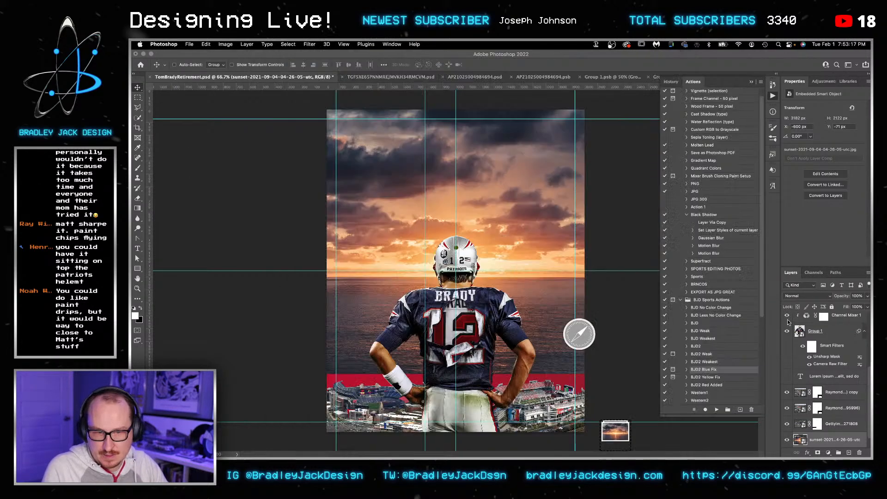
scroll(824, 363, up, 3)
scroll(820, 357, down, 4)
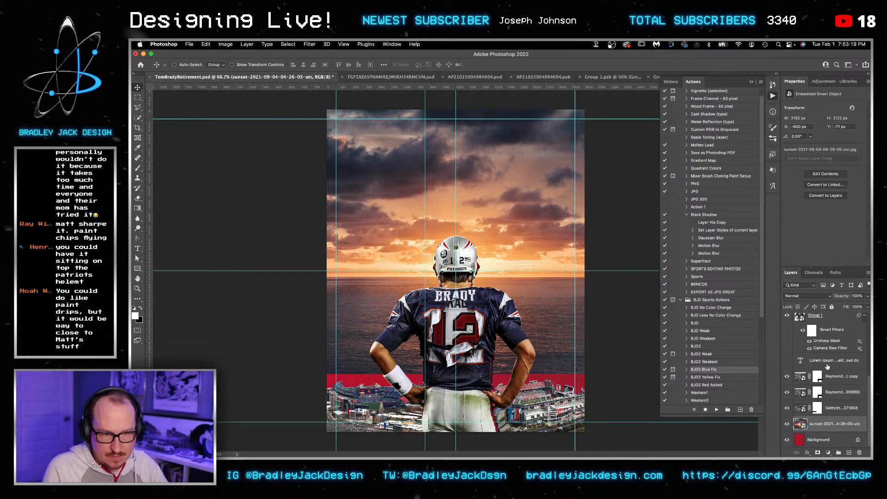
click(832, 360)
click(786, 376)
click(786, 408)
Step: Place the downloaded rolling hills photo directly above the sunset layer, spanning the full canvas width
click(809, 423)
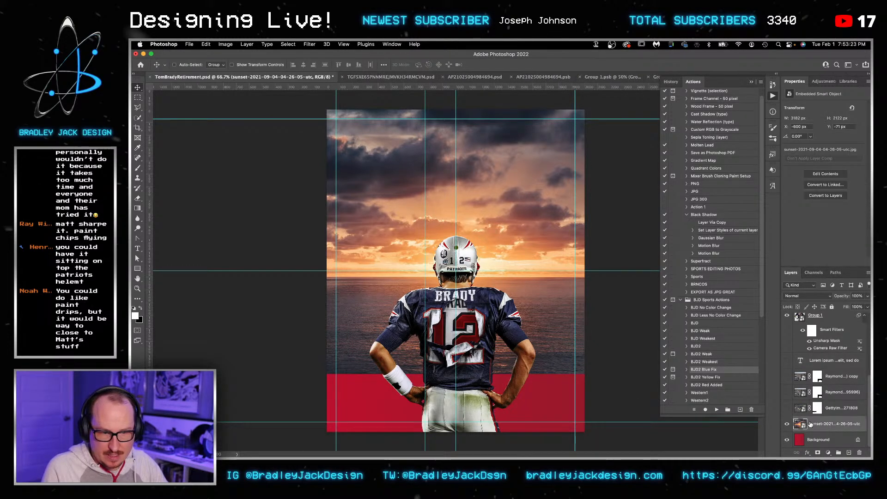
click(614, 432)
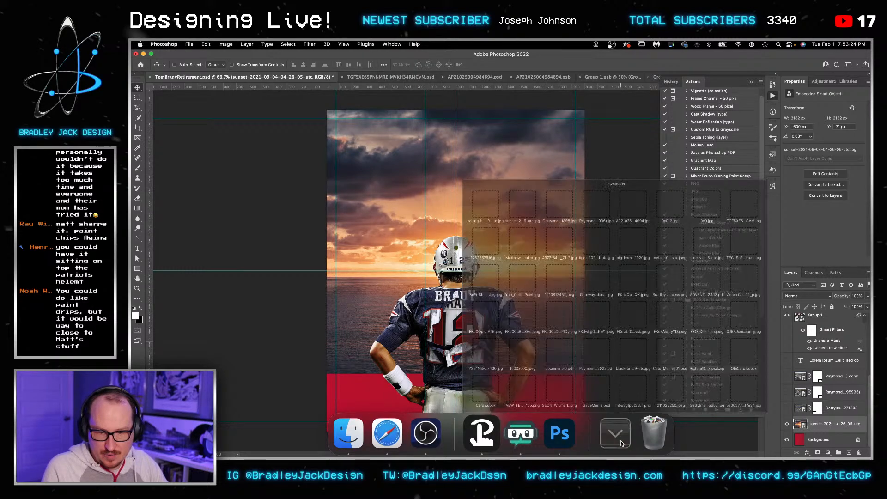
drag(433, 168, 522, 279)
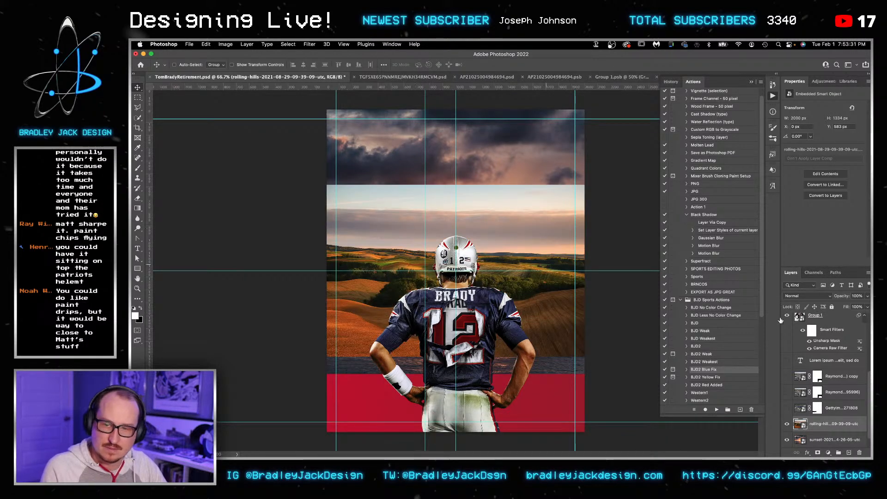
Step: Group the player layer with its clipped adjustments and copy, name the group BRADY, and save the document
click(815, 326)
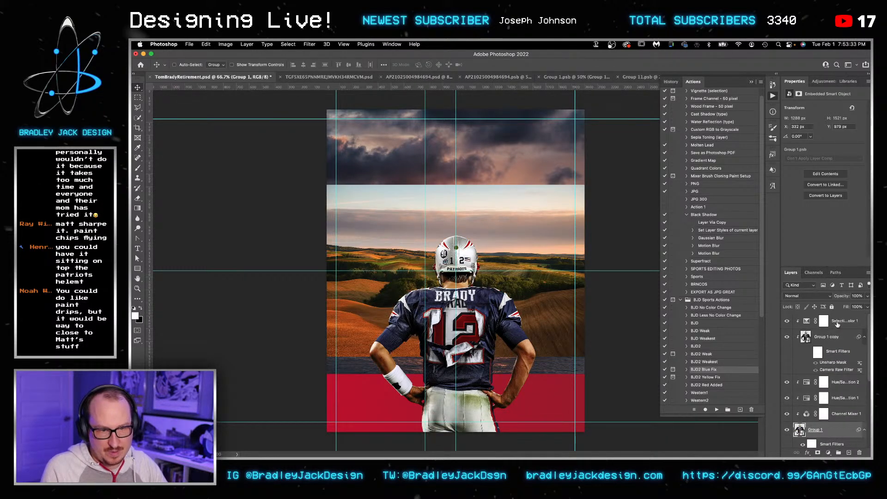
shift+click(837, 325)
key(ctrl+g)
double_click(814, 318)
text(BRADY)
key(Return)
key(super+s)
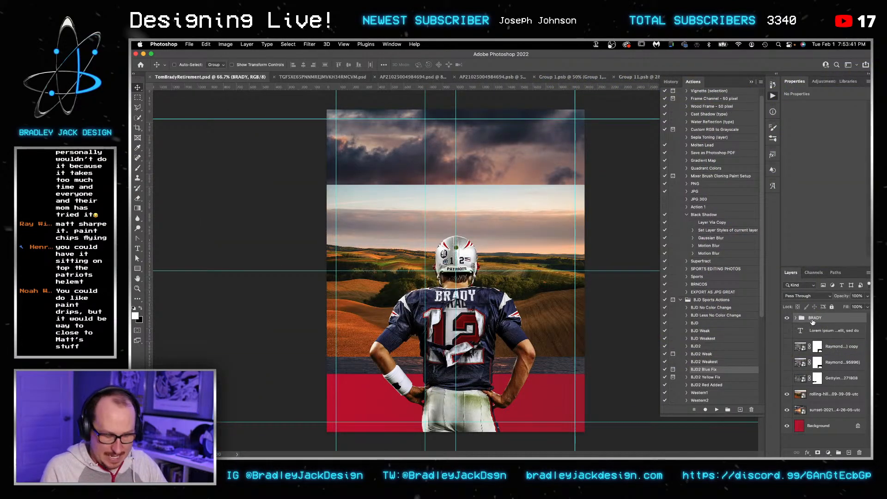
Step: Set the BRADY group's opacity to 50%, then hide the group and make the rolling hills layer active
key(5)
click(815, 397)
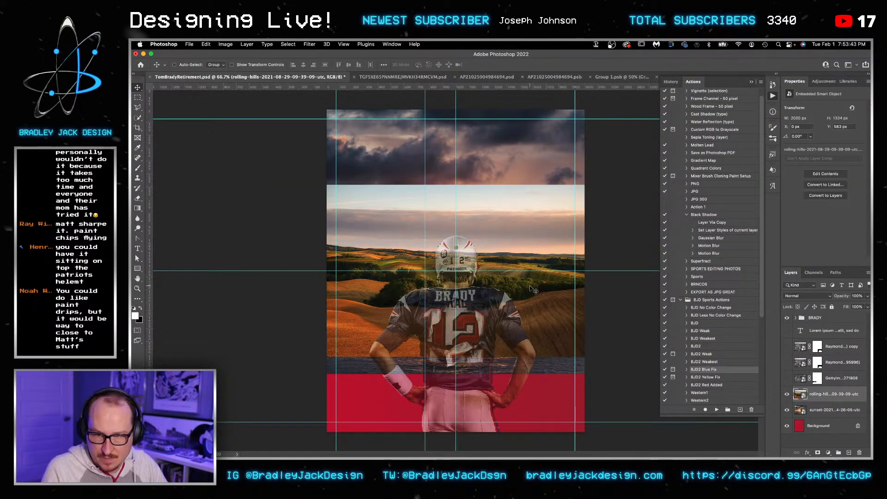
click(786, 318)
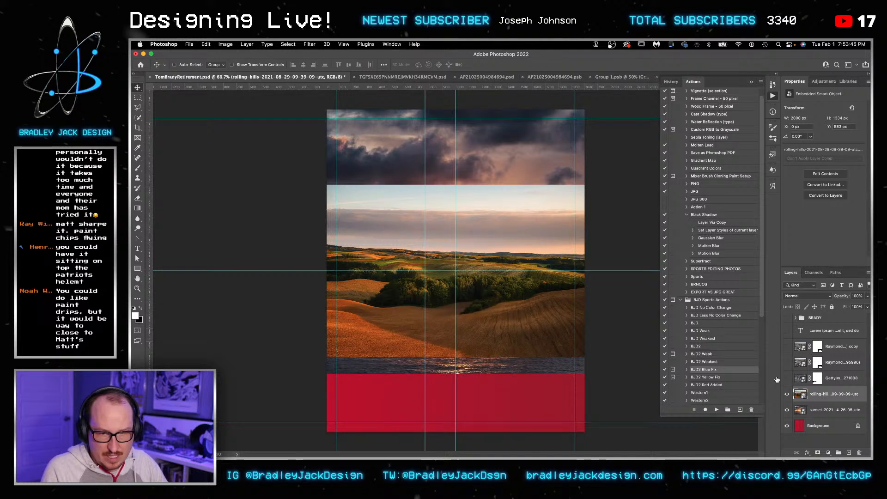
Step: Quick-select the foreground fields and tree clump of the rolling hills photo, leaving out the distant hills and sky
key(w)
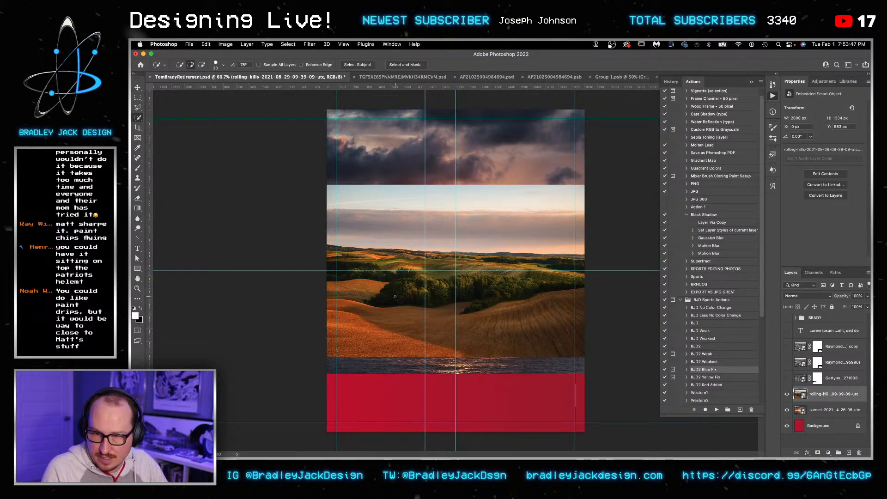
key(bracketright)
key(bracketright)
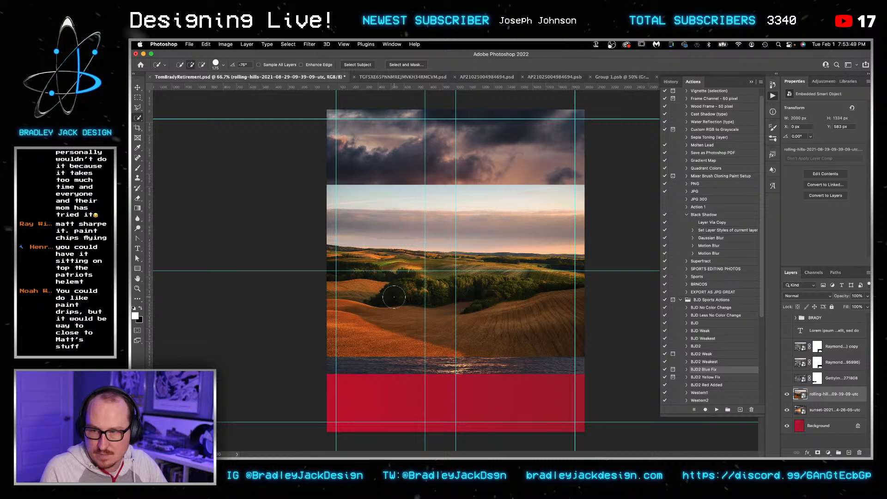
drag(393, 296, 435, 296)
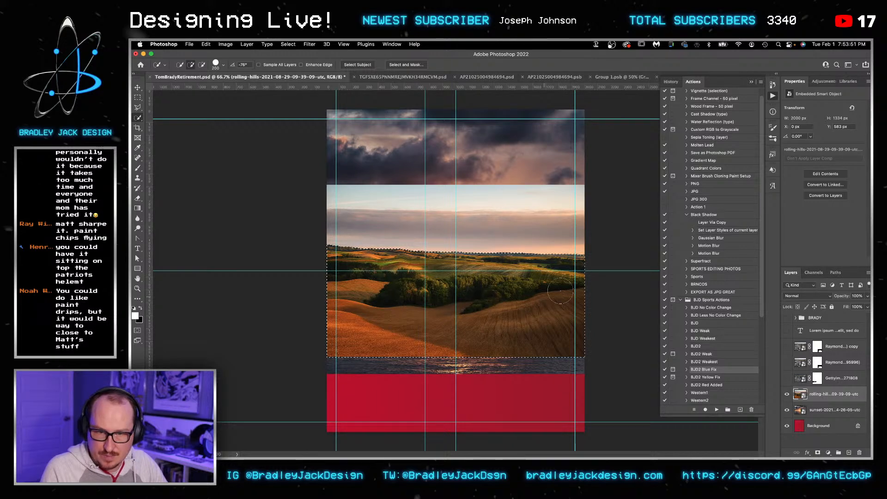
mouse_move(561, 263)
mouse_down()
mouse_move(351, 252)
mouse_move(335, 262)
mouse_move(386, 277)
mouse_move(356, 284)
mouse_move(379, 278)
mouse_up()
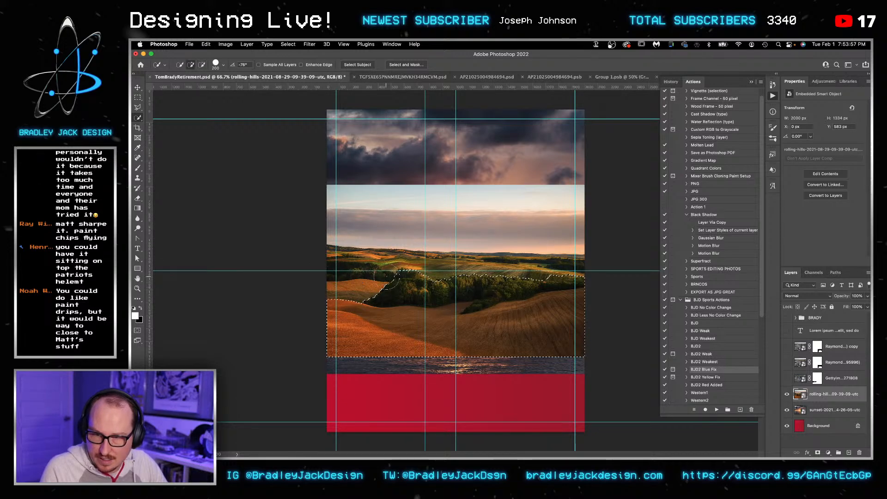
key(bracketleft)
drag(554, 272, 585, 274)
key(v)
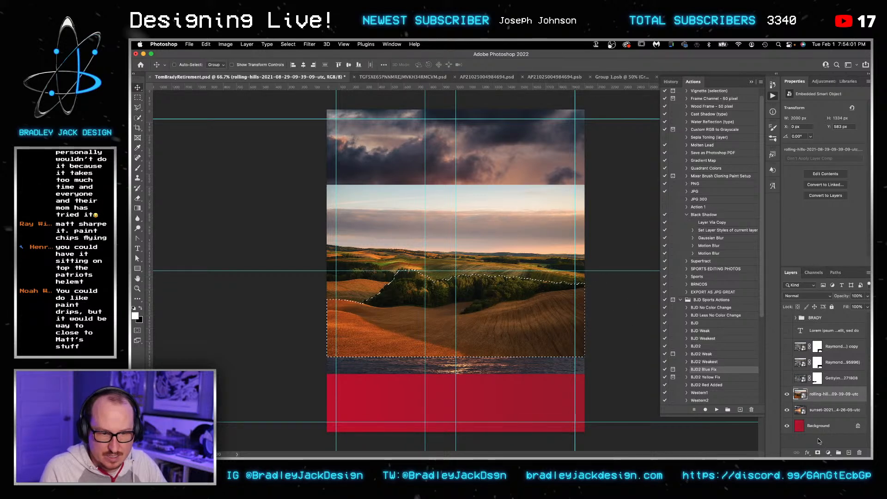
Step: Open the selection in Select and Mask and refine the foliage edge around the leftmost tree clump
key(w)
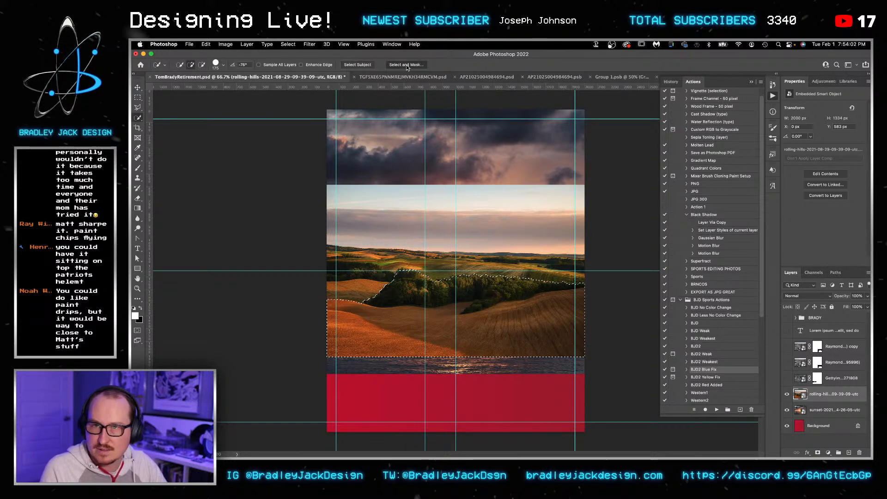
key(super+d)
key(super+alt+r)
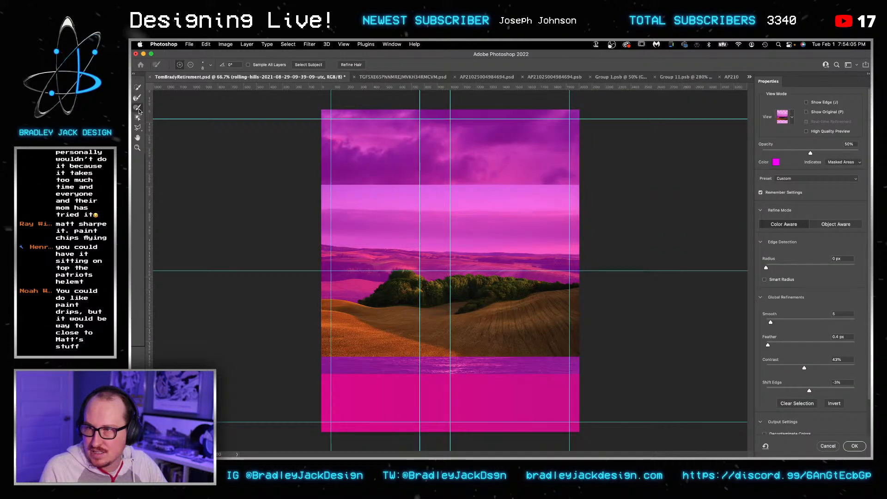
scroll(320, 304, up, 3)
scroll(320, 304, up, 5)
drag(351, 337, 438, 241)
mouse_move(365, 266)
mouse_down()
mouse_move(430, 246)
mouse_move(451, 217)
mouse_up()
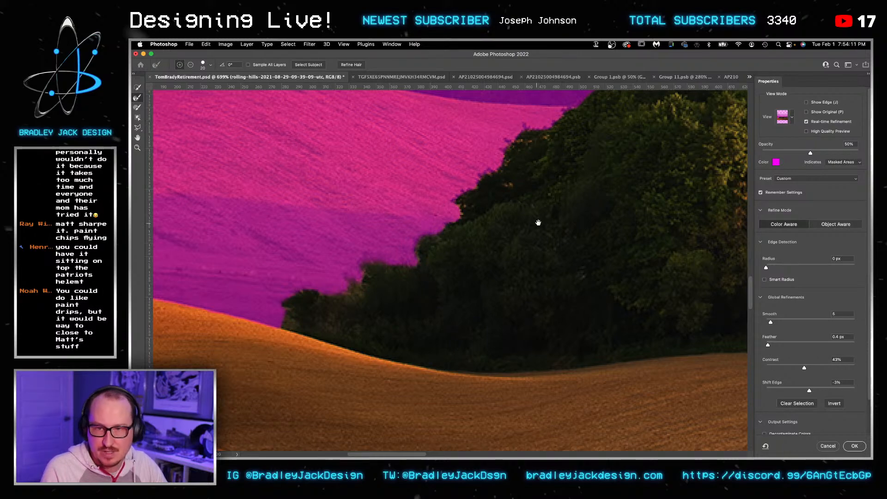
drag(536, 224, 497, 247)
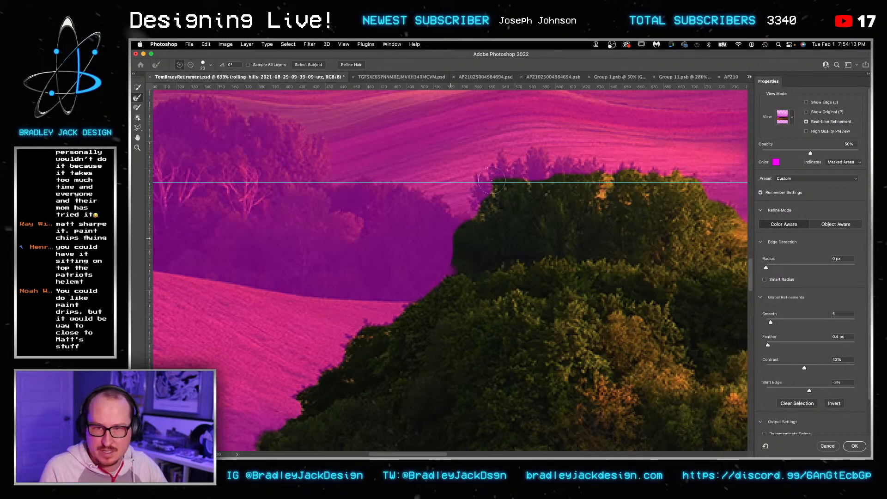
drag(573, 166, 609, 183)
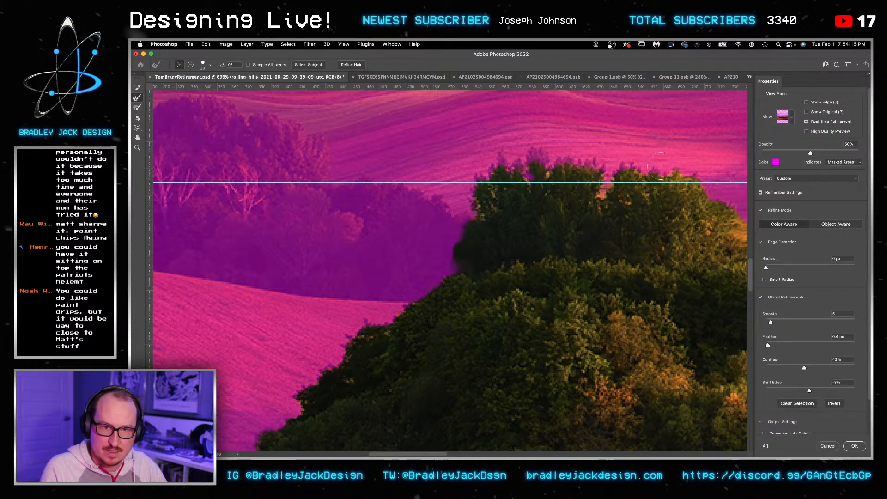
drag(483, 210, 481, 247)
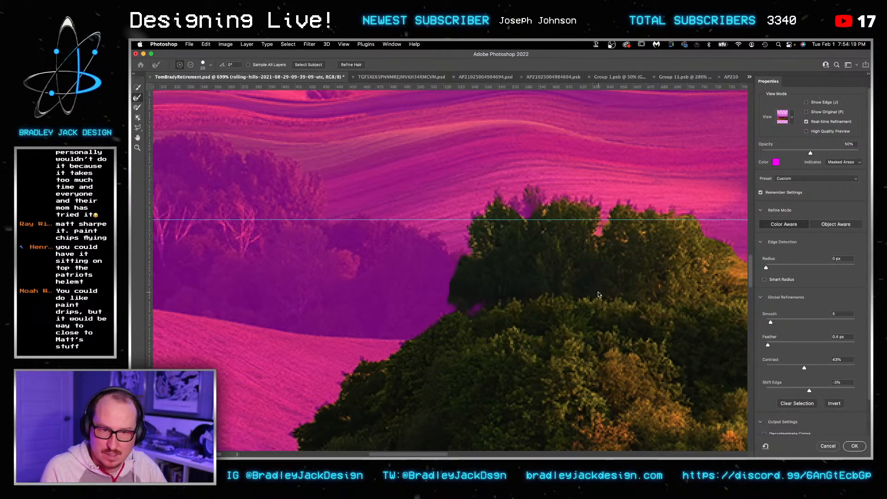
scroll(595, 295, down, 1)
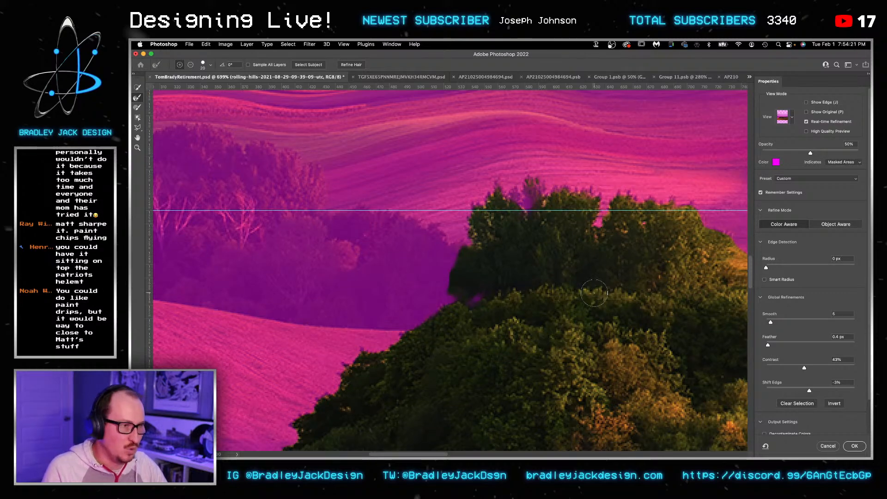
Step: Refine the selection edge along the middle of the treeline, including the dip between the two clumps
scroll(595, 295, down, 3)
drag(669, 300, 415, 193)
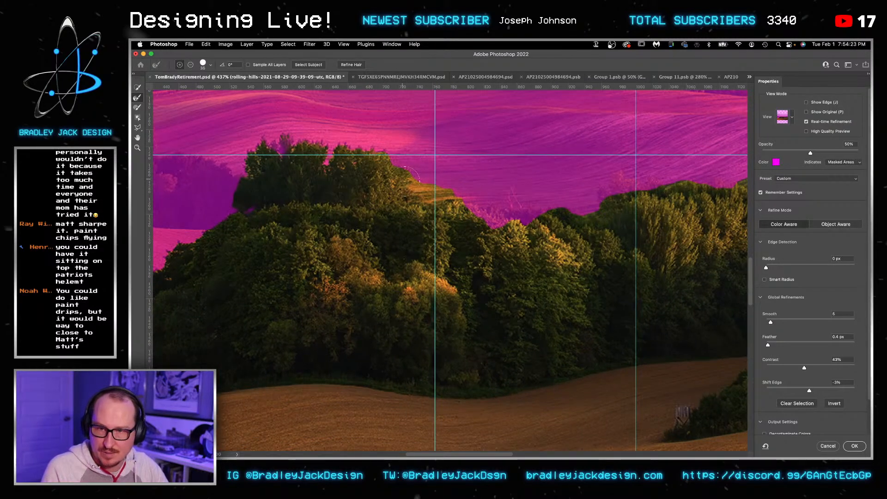
click(432, 201)
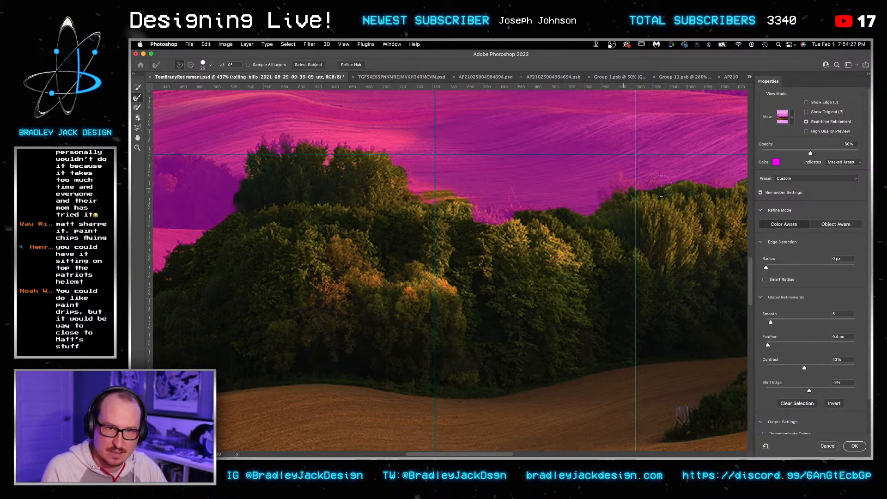
drag(482, 239, 223, 269)
drag(438, 242, 304, 234)
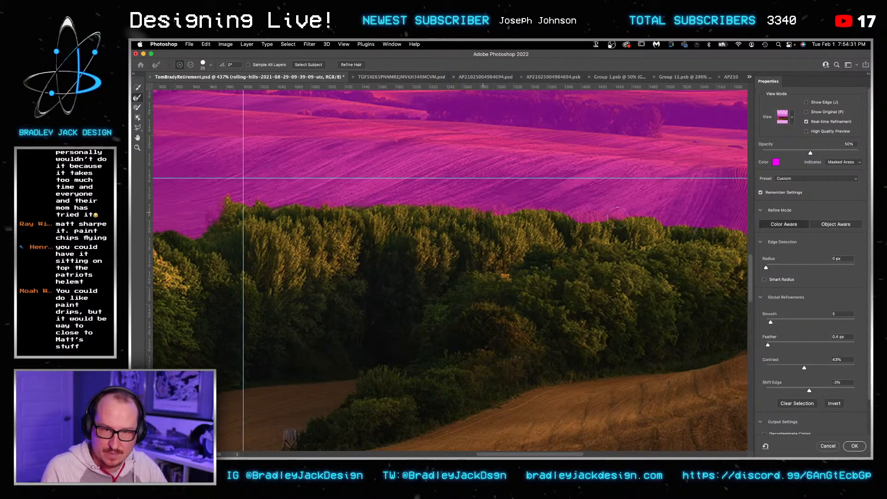
Step: Refine the selection edge along the right end of the treeline and set Smooth to 3
drag(700, 241, 382, 217)
drag(573, 230, 648, 227)
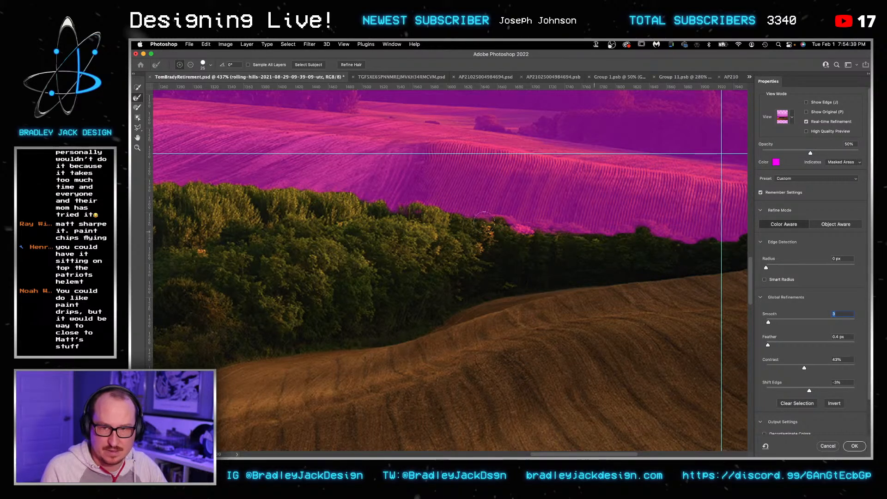
drag(551, 236, 462, 234)
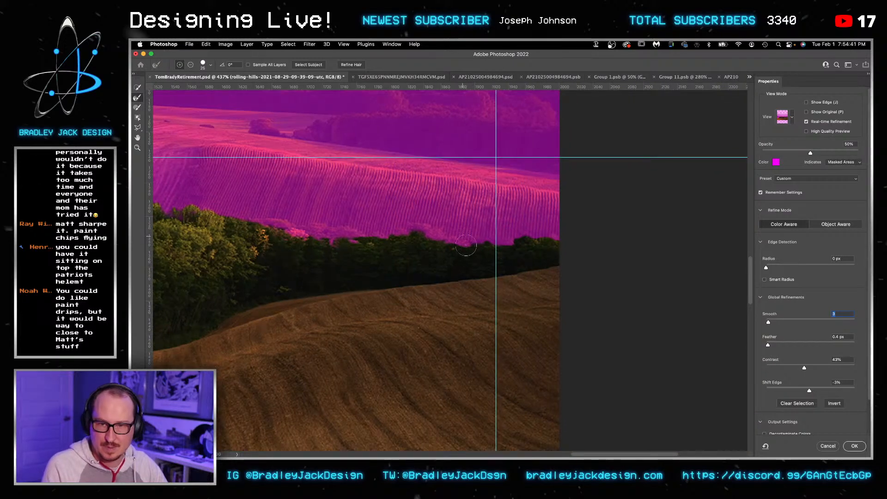
Step: Brush the leftover grassy patch beside the left clump out of the selection and accept the refined selection
scroll(580, 238, left, 15)
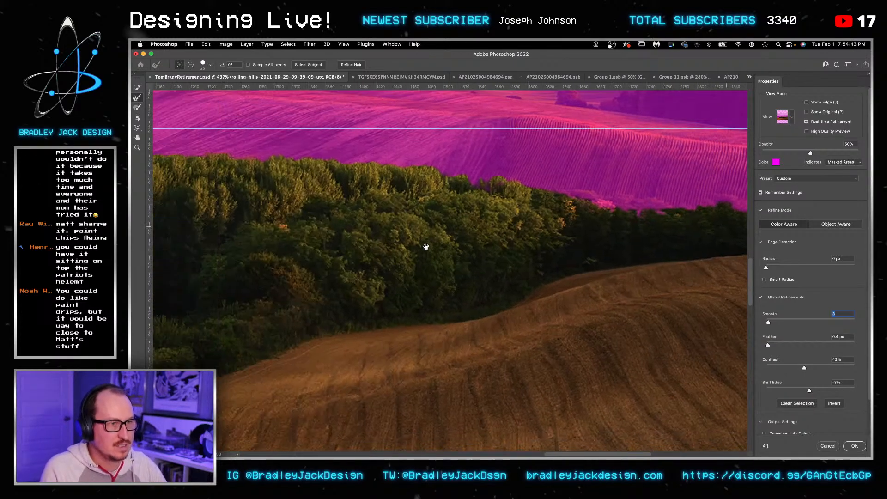
scroll(570, 253, left, 2)
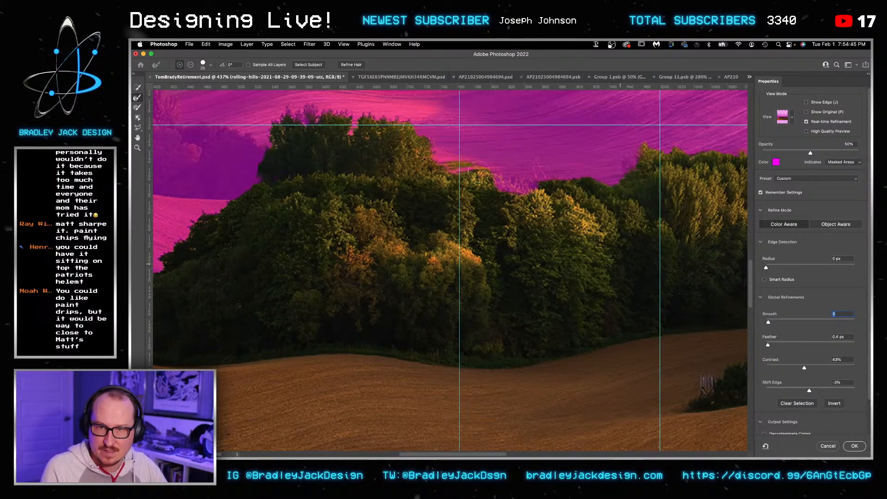
click(137, 107)
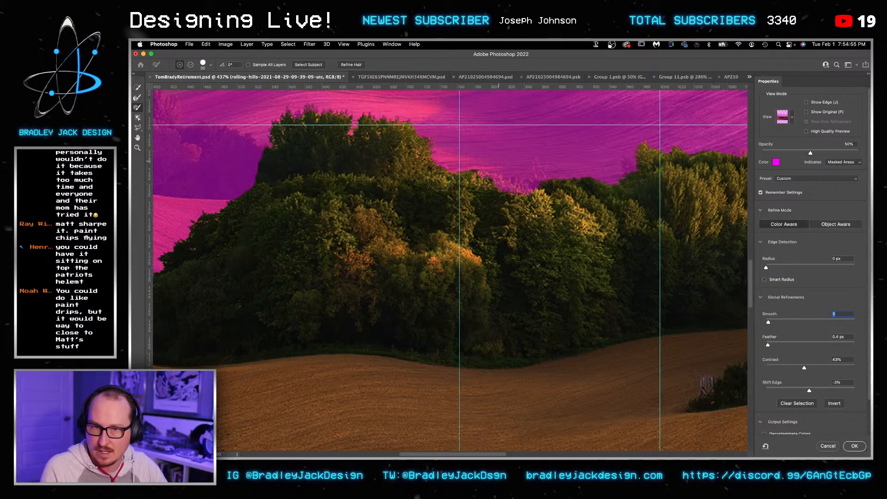
click(488, 211)
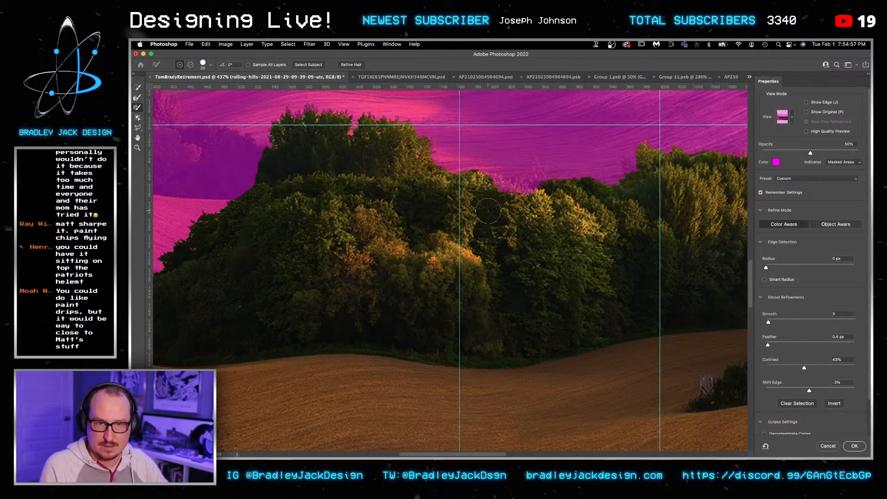
click(826, 446)
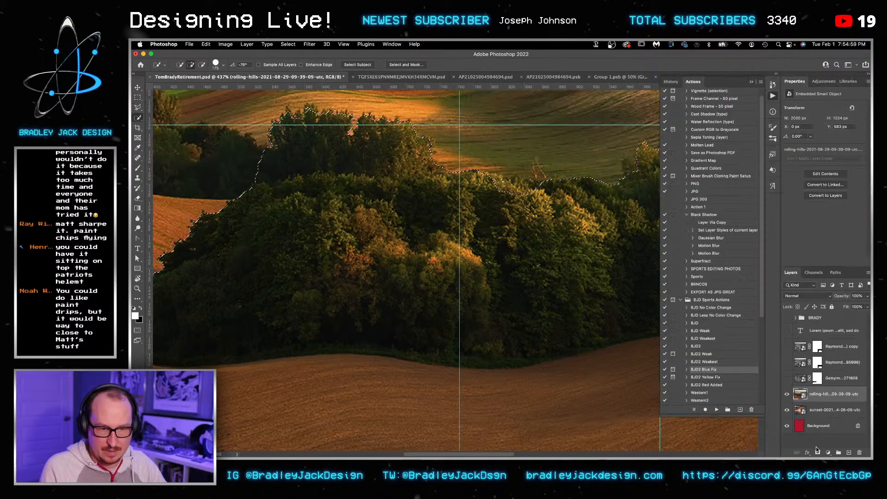
Step: Mask the rolling hills layer with the selection and choose a textured brush preset for painting on the mask
click(838, 400)
click(817, 394)
key(b)
right_click(530, 351)
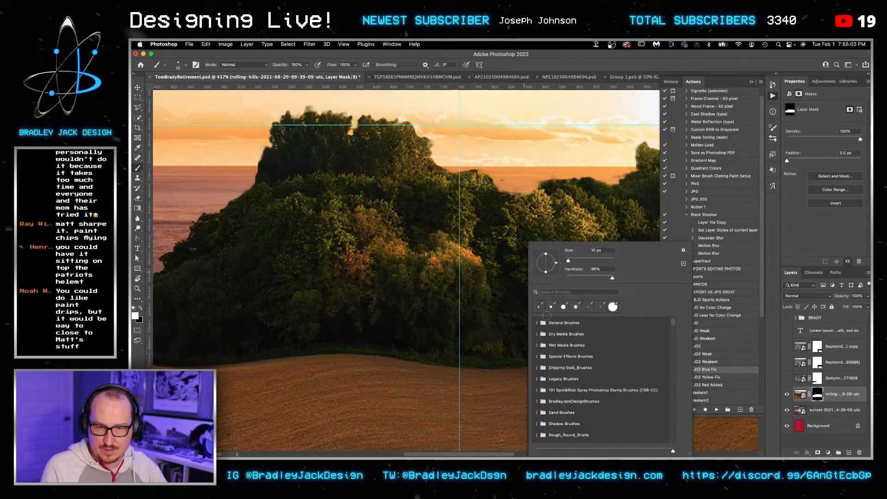
scroll(572, 398, down, 10)
scroll(572, 398, down, 10)
click(573, 398)
key(Return)
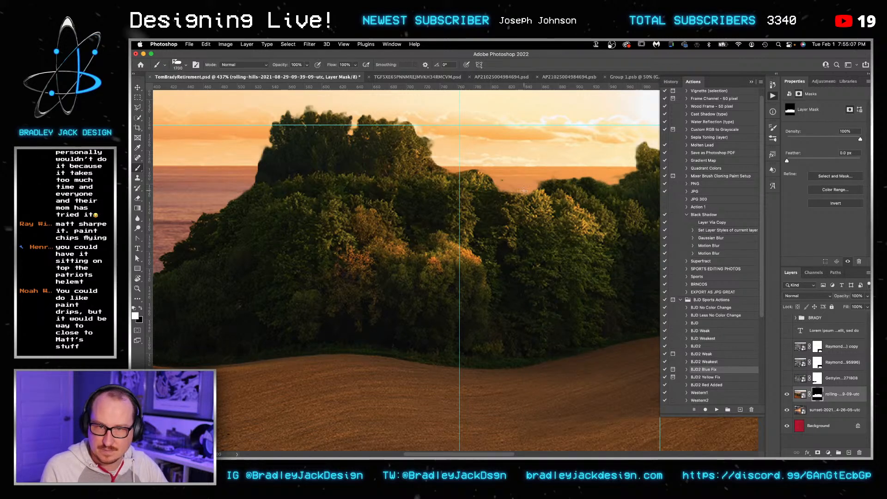
Step: Reduce the brush to about 100 px and touch up the mask in the dip between the tree clumps
drag(522, 194, 517, 194)
mouse_move(536, 241)
mouse_down()
mouse_move(316, 237)
mouse_move(485, 246)
mouse_move(411, 245)
mouse_up()
drag(600, 247, 518, 244)
key(bracketleft)
key(bracketleft)
key(bracketleft)
key(bracketleft)
key(bracketleft)
key(bracketleft)
key(bracketleft)
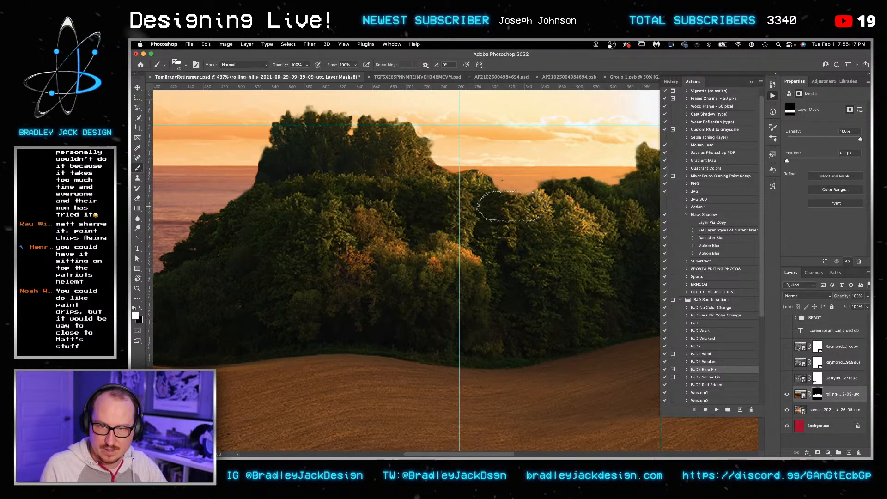
mouse_move(511, 203)
mouse_down()
mouse_move(503, 200)
mouse_move(521, 173)
mouse_up()
key(super+z)
key(x)
click(503, 201)
key(x)
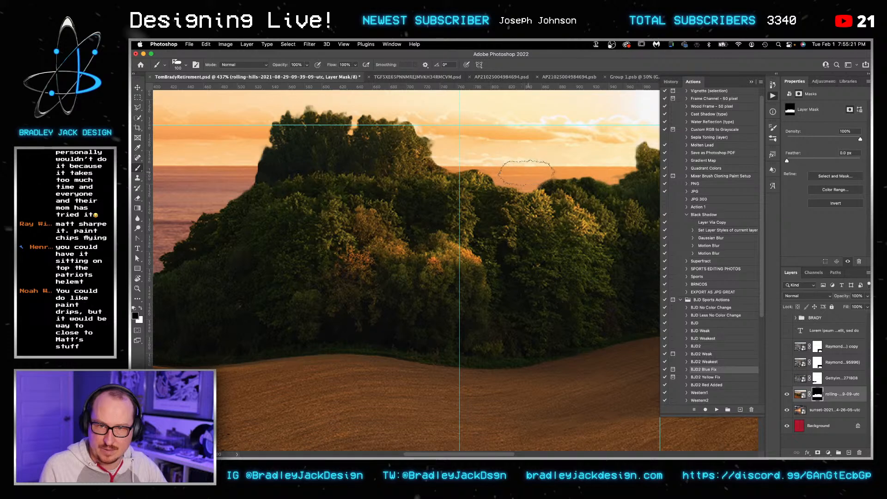
Step: Enlarge the brush to 300 px and paint black on the mask to roughen the left tree clump's outline
key(bracketright)
key(bracketright)
key(bracketright)
key(bracketright)
key(bracketright)
key(bracketright)
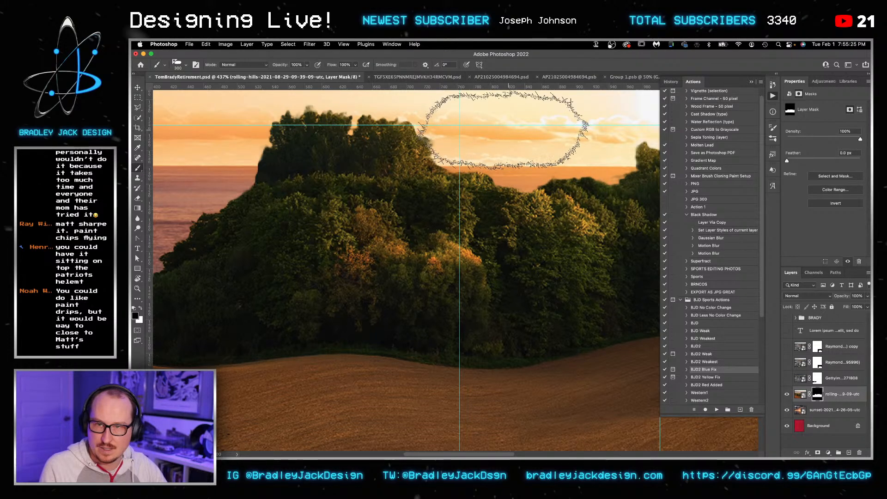
drag(525, 184, 688, 250)
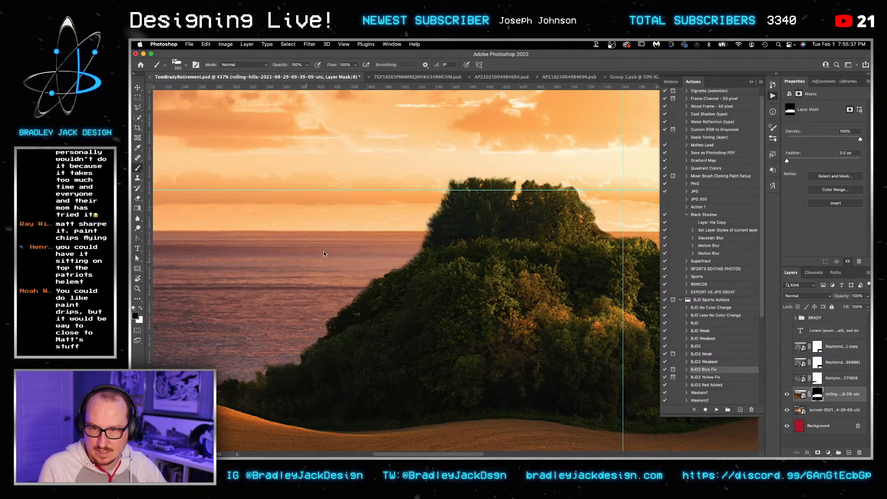
Step: Resize the brush to about 250 px and mask the tops of the trees along the middle of the treeline
drag(416, 245, 365, 235)
key(bracketleft)
key(bracketleft)
key(bracketleft)
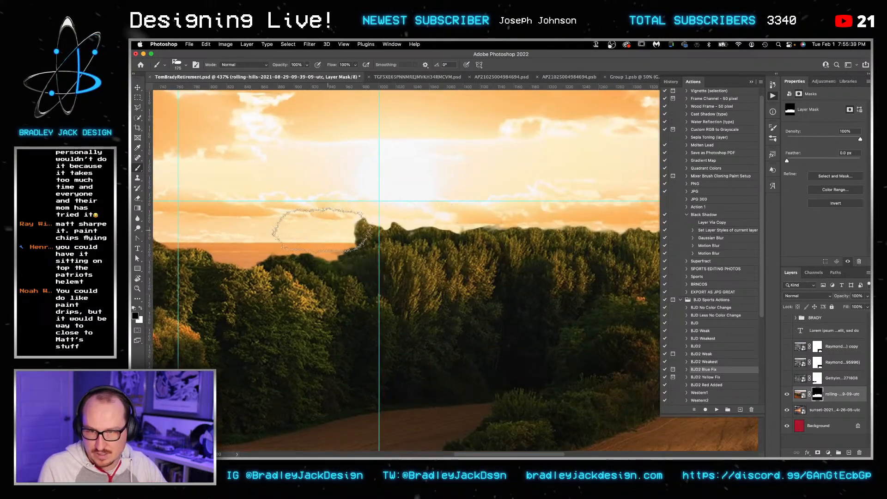
key(bracketright)
key(bracketright)
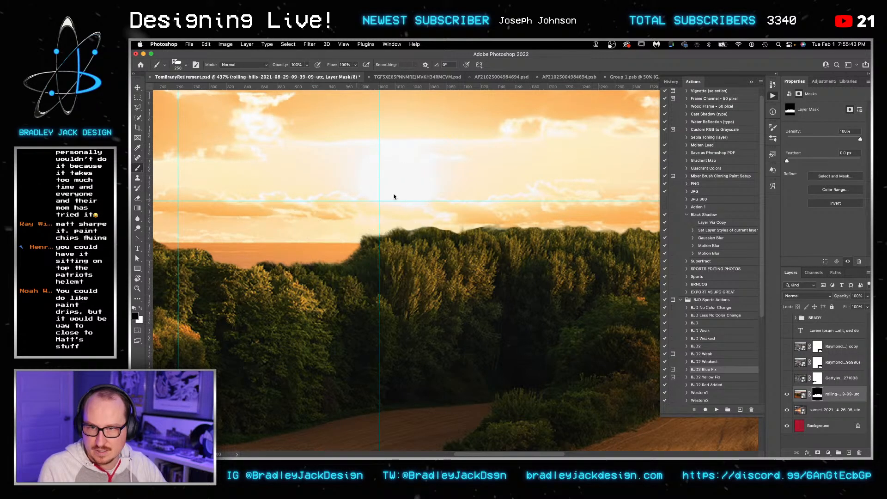
drag(483, 185, 287, 174)
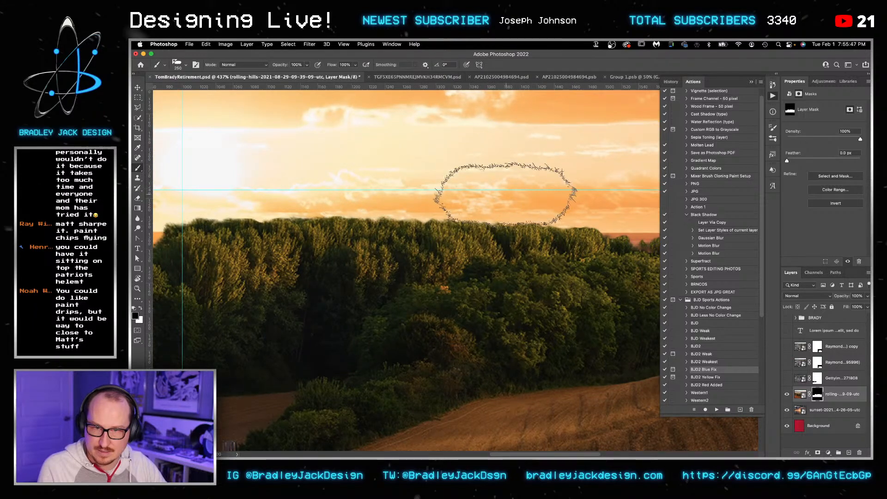
Step: Rotate the brush tip to 165° and roughen the treetops where the treeline slopes down toward the sea
key(shift+Right)
key(shift+Right)
key(shift+Right)
key(shift+Right)
key(shift+Right)
key(shift+Right)
key(shift+Right)
key(shift+Right)
key(shift+Right)
key(shift+Right)
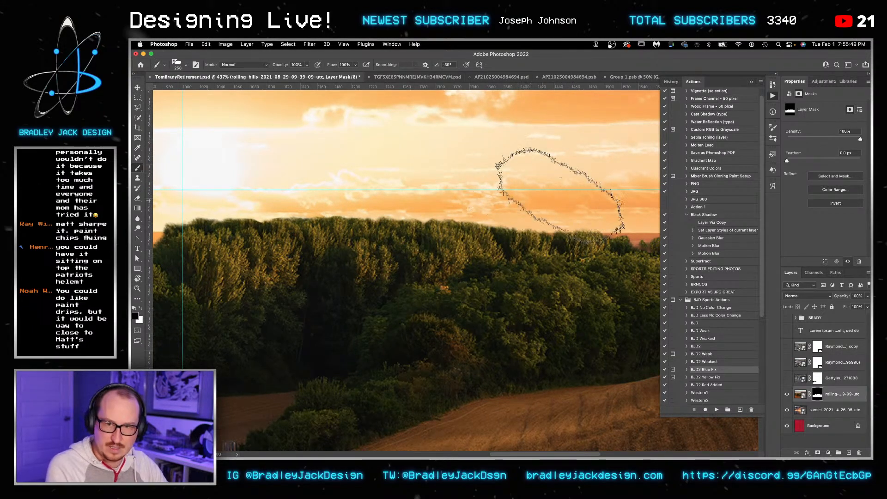
key(shift+Right)
key(shift+Right)
key(shift+Right)
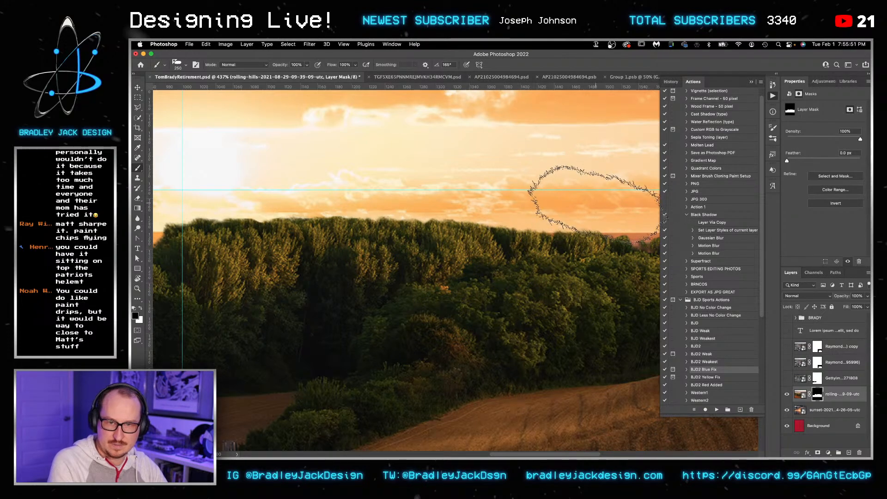
drag(485, 185, 341, 170)
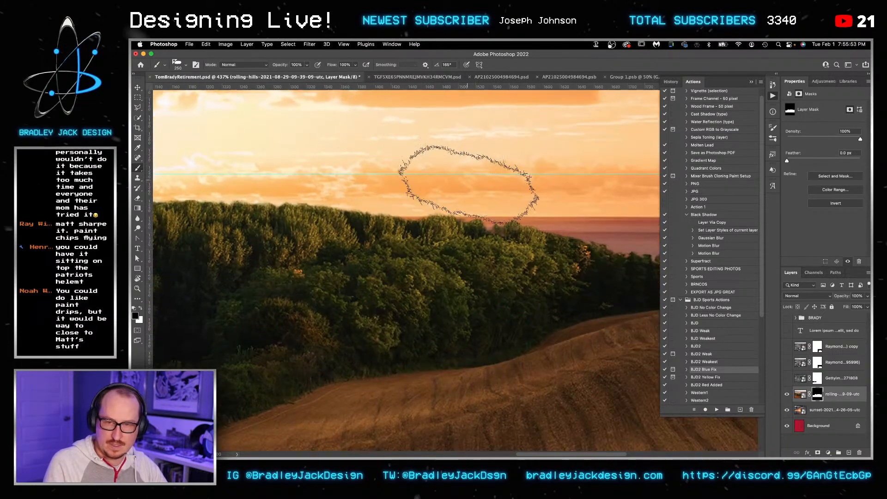
drag(554, 194, 484, 197)
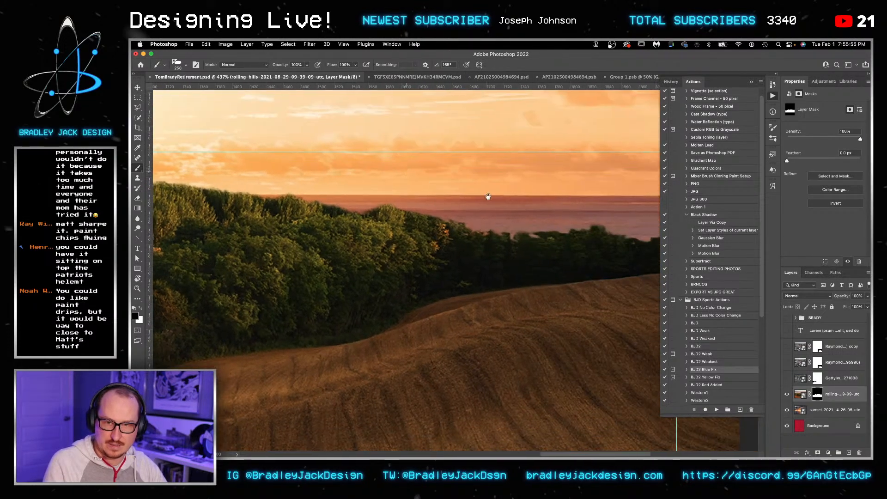
Step: Rotate the brush tip to -173° and touch up the mask along the low trees near the canvas's right edge
key(shift+Right)
key(Right)
key(Right)
key(Right)
key(Right)
key(Right)
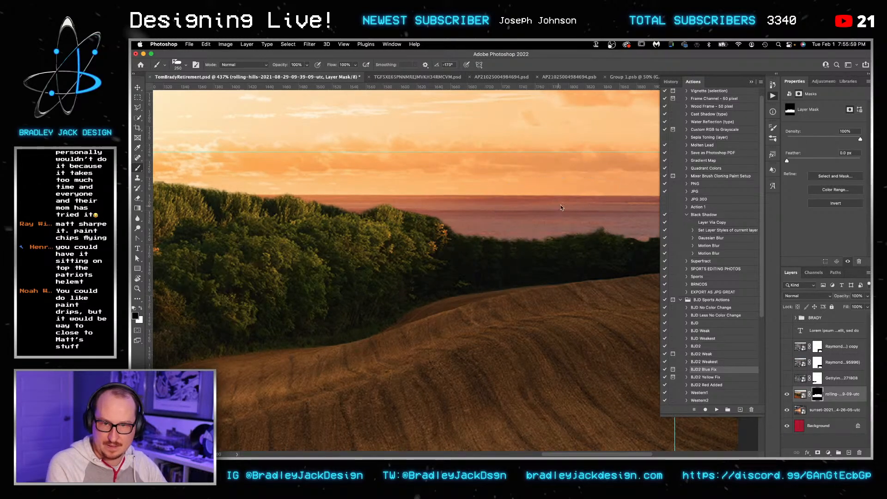
scroll(530, 192, right, 5)
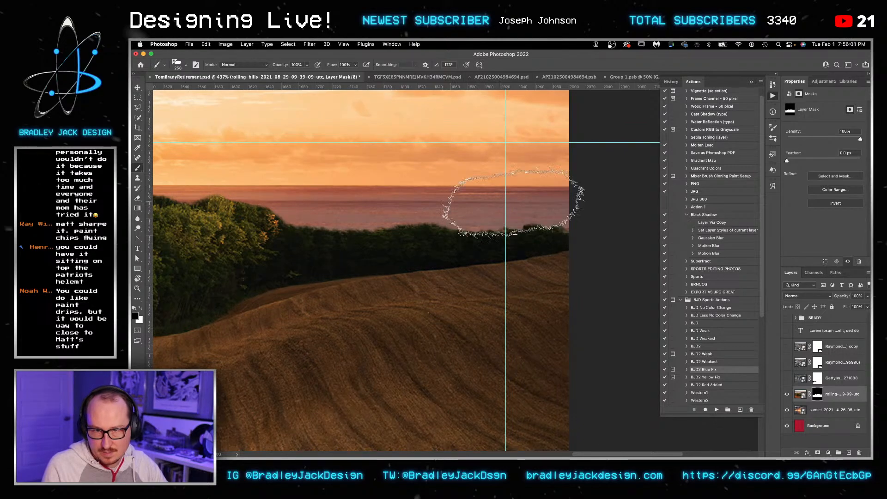
Step: Move the masked rolling hills layer straight down to Y 939 px, keeping it aligned with the canvas sides
scroll(446, 194, down, 6)
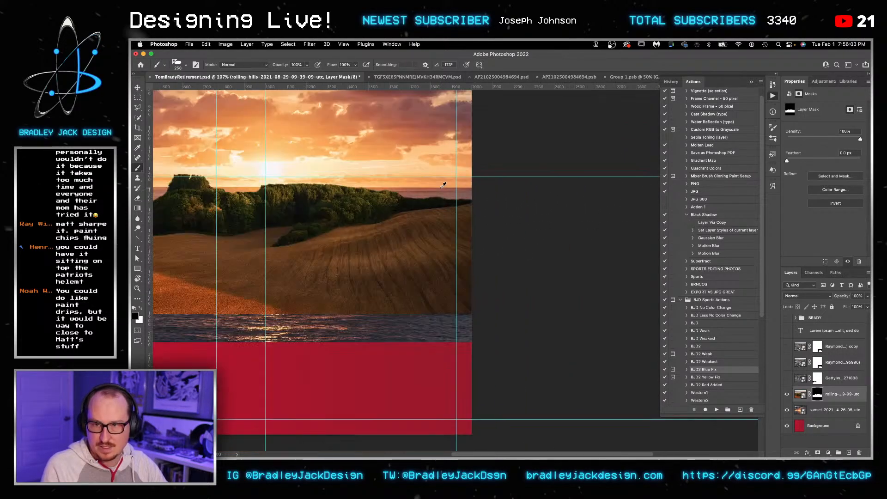
key(v)
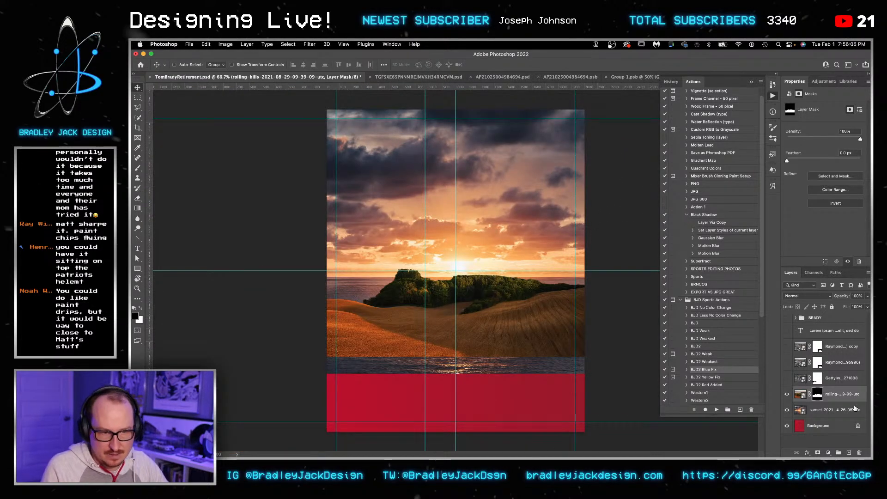
click(839, 398)
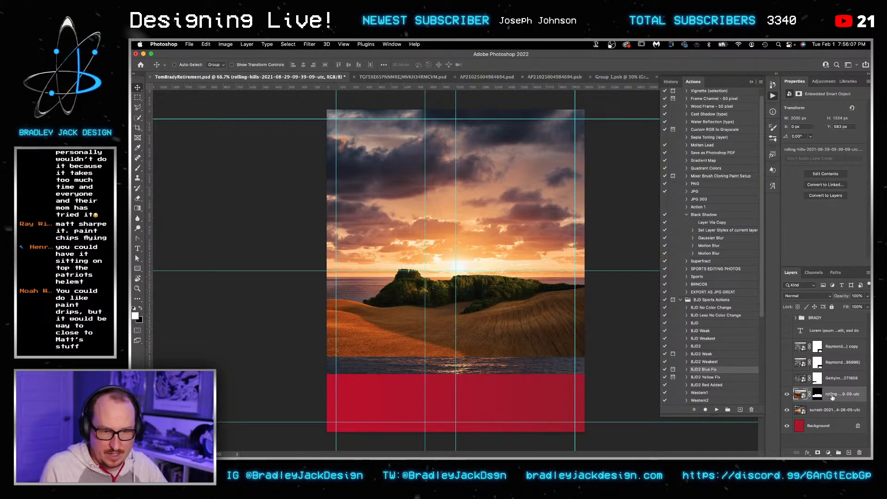
drag(498, 338, 502, 353)
drag(553, 368, 553, 379)
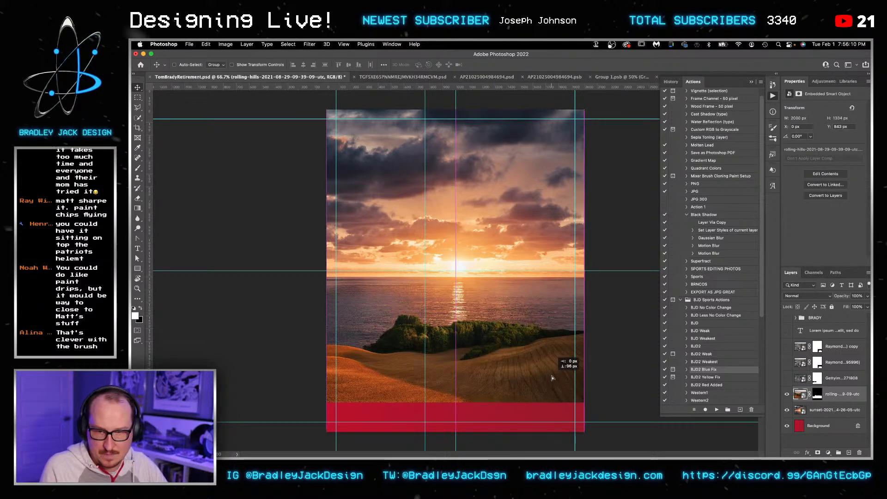
Step: Duplicate the rolling hills layer and replace the lower one's mask with an inverted quick selection of its sky
right_click(816, 411)
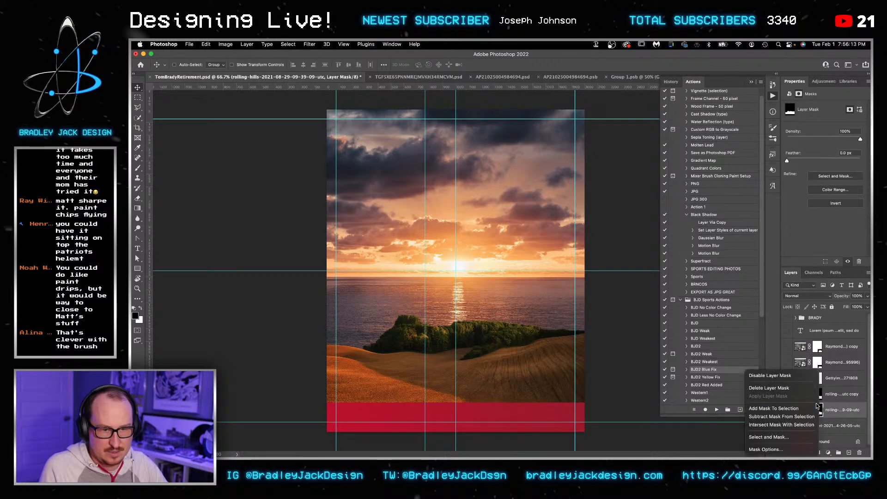
click(801, 391)
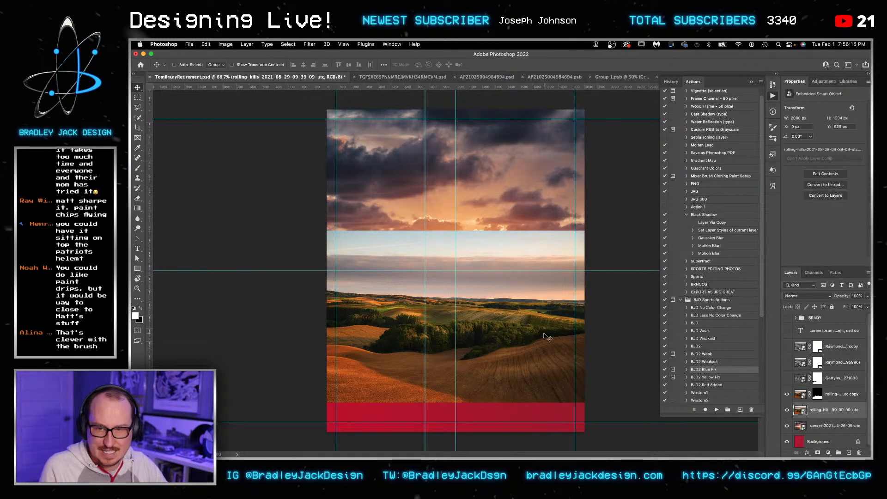
key(w)
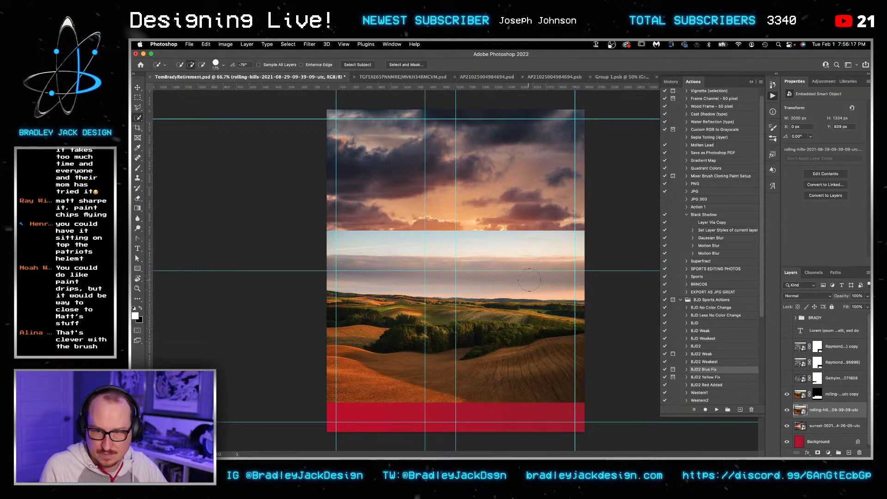
drag(559, 322, 567, 314)
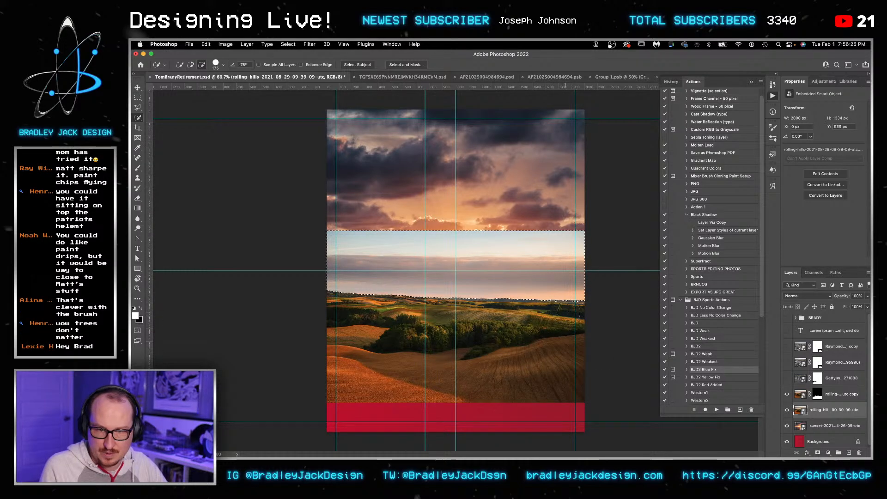
click(817, 453)
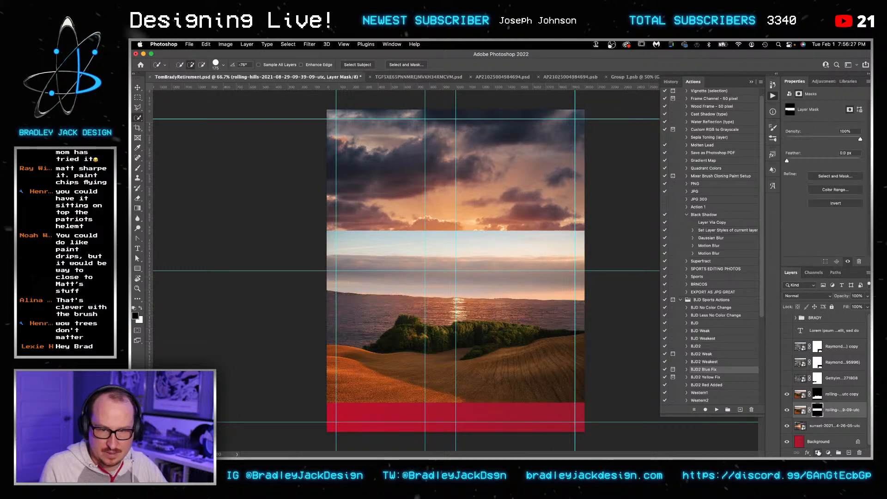
key(ctrl+i)
Step: Move the lower rolling hills layer up to Y 717 px so its distant hills cover the sunset's sea horizon
click(801, 411)
key(v)
drag(494, 291, 495, 343)
drag(549, 346, 549, 318)
Step: Target the lower hills layer's mask and choose a round 200 px brush for its horizon edge
click(817, 411)
scroll(478, 239, up, 5)
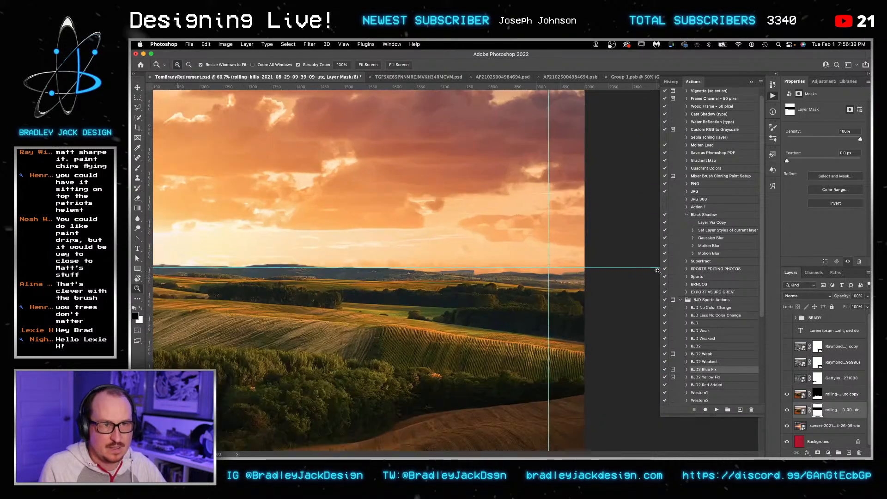
key(b)
drag(473, 239, 475, 239)
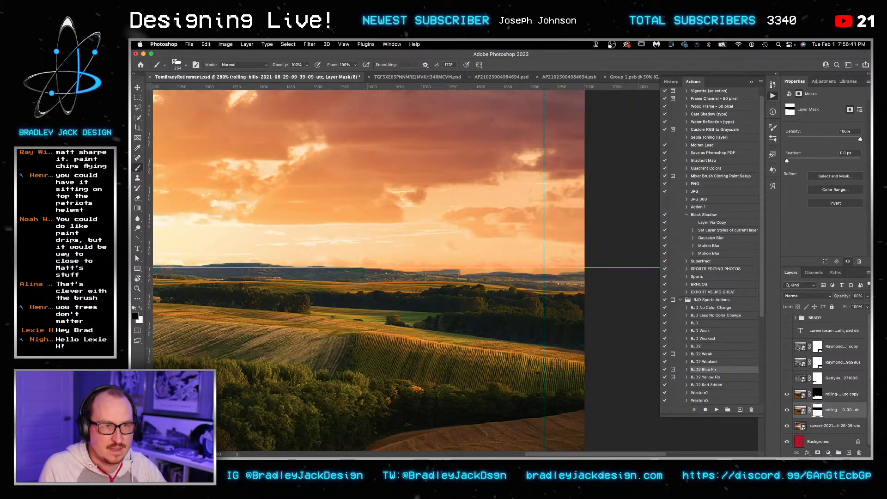
key(super+Tab)
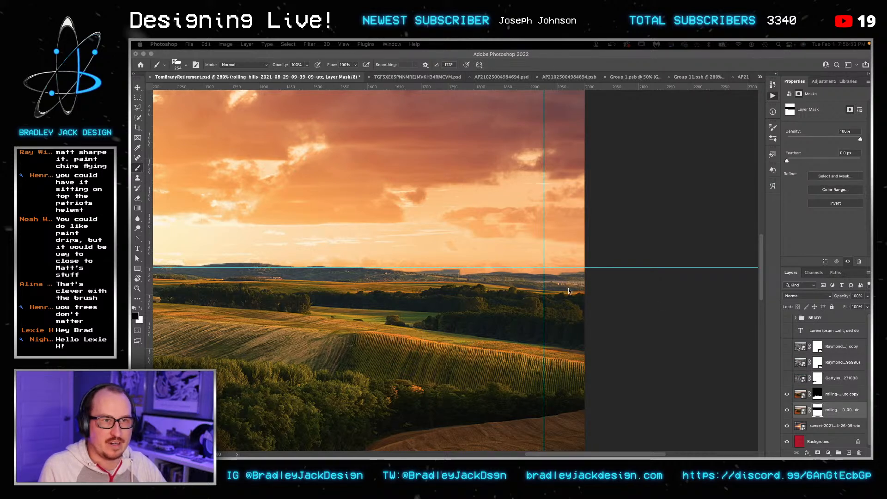
click(591, 292)
right_click(420, 294)
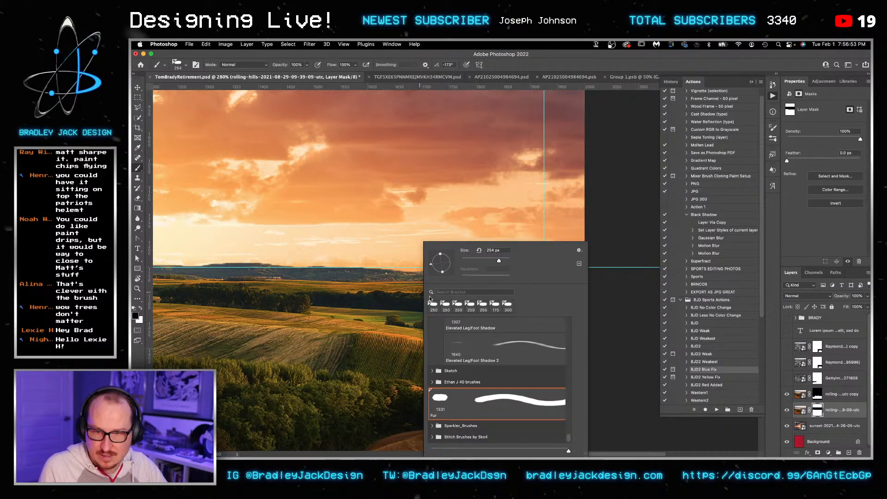
scroll(468, 360, up, 10)
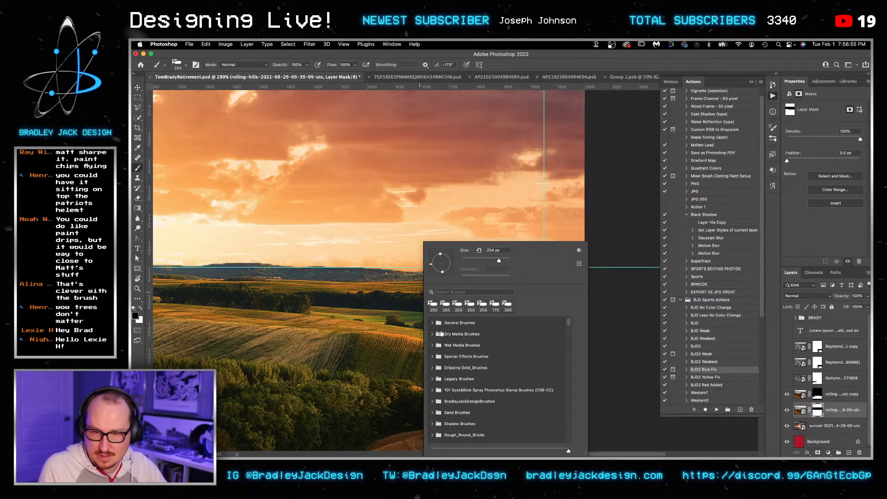
double_click(448, 373)
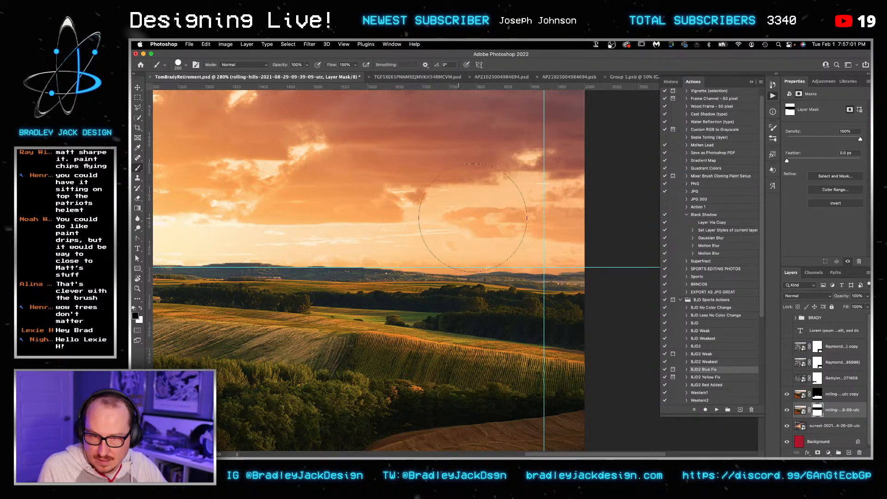
Step: Paint black on the lower hills mask along the whole horizon to soften its edge against the sky
drag(341, 214, 511, 223)
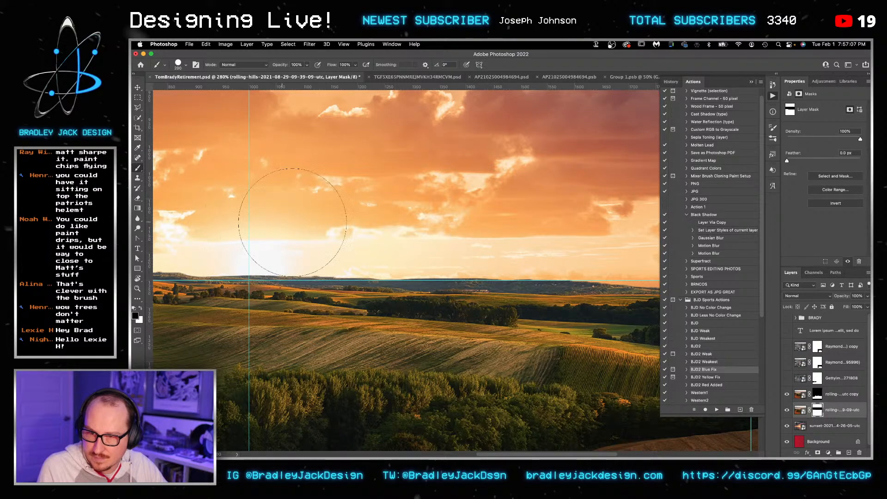
drag(383, 222, 496, 225)
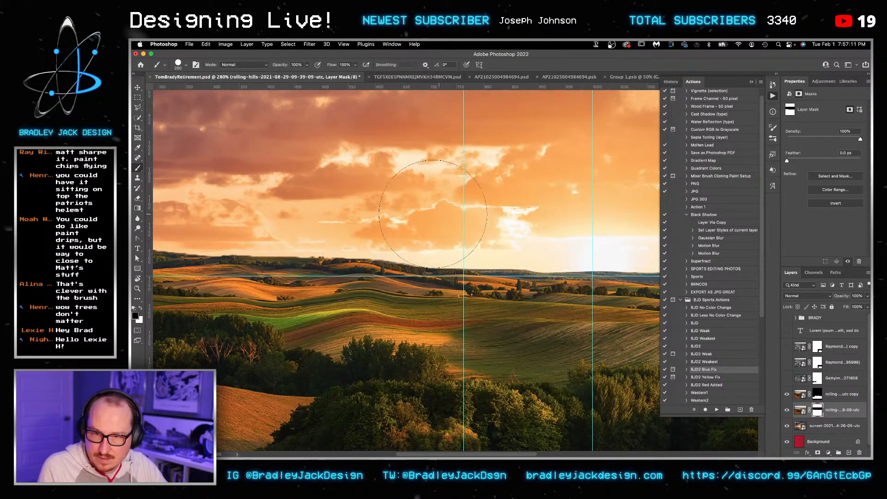
drag(383, 207, 495, 221)
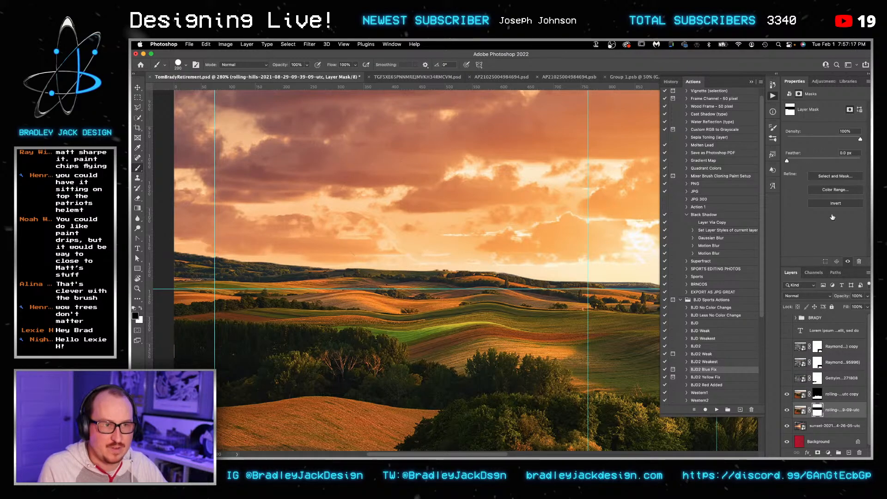
scroll(532, 256, down, 5)
drag(562, 260, 397, 231)
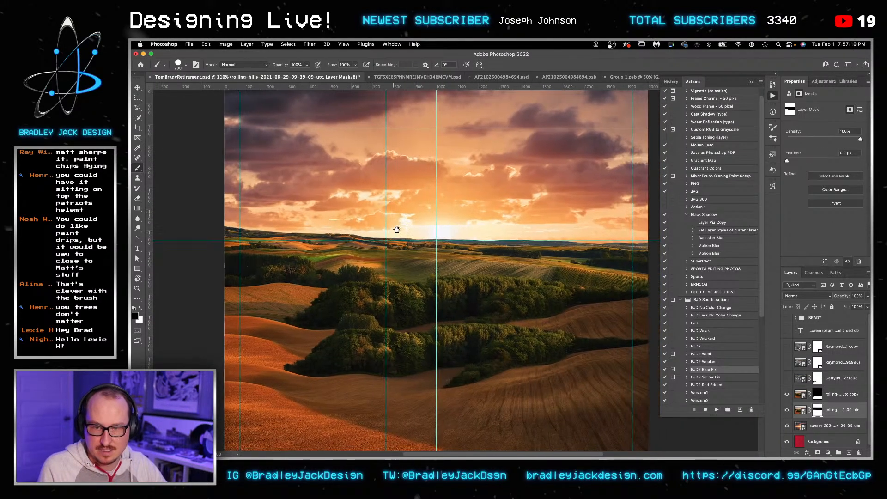
Step: Convert the masked rolling hills copy to a smart object and flip it horizontally with a width of -100%
key(v)
click(798, 395)
key(F2)
key(super+t)
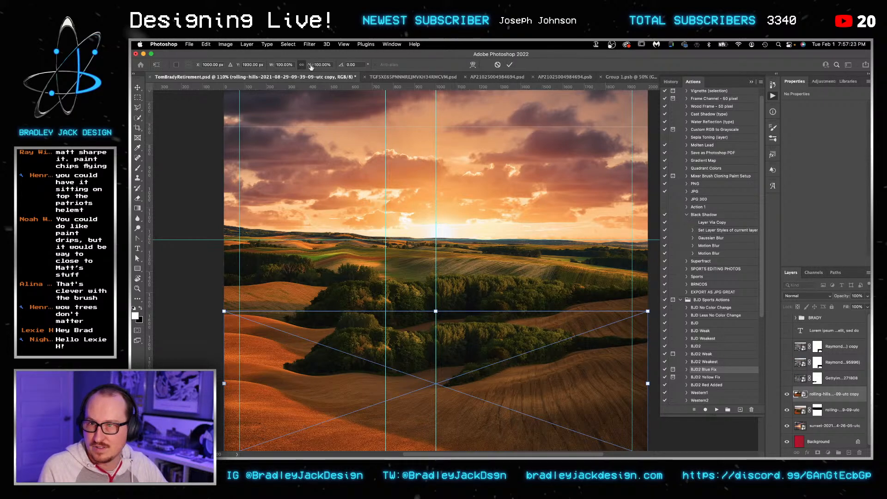
text(-100)
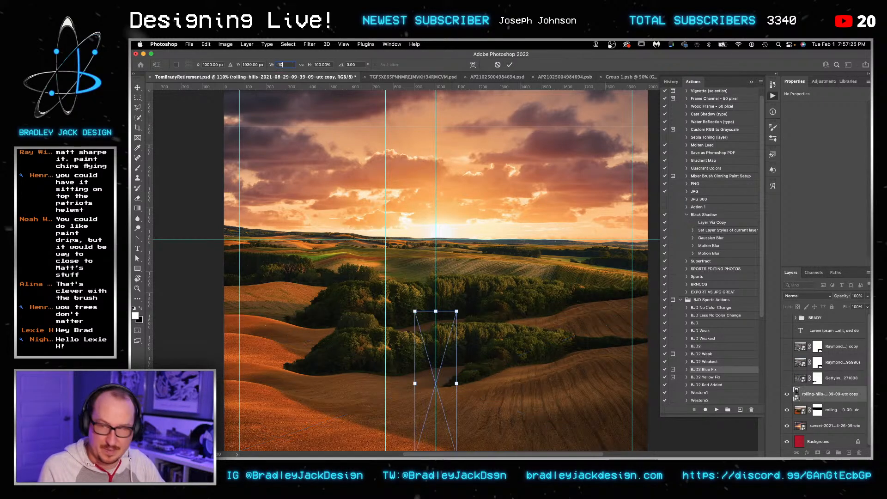
key(Return)
key(Return)
Step: Enlarge and reposition the flipped hills copy so it fills the bottom of the canvas as the foreground
key(super+0)
key(super+t)
drag(590, 408, 508, 430)
key(Return)
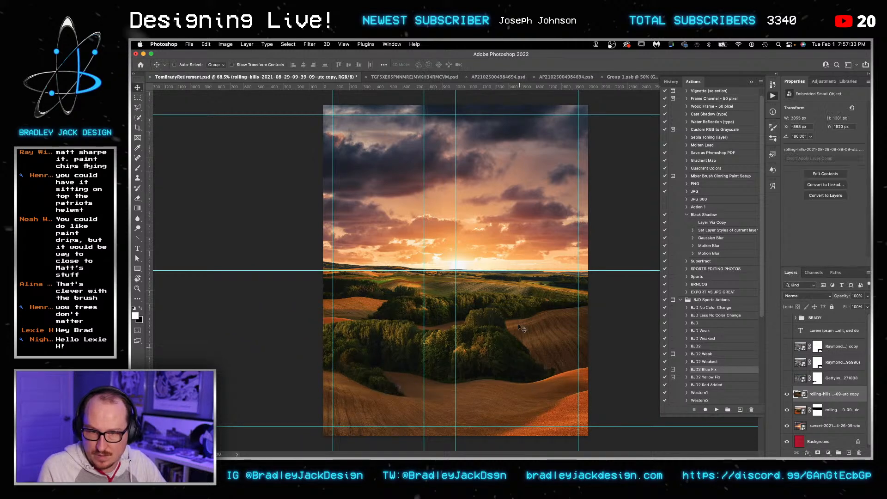
Step: Show the two stadium layers, group them, and place the group directly below the foreground hills copy
click(853, 411)
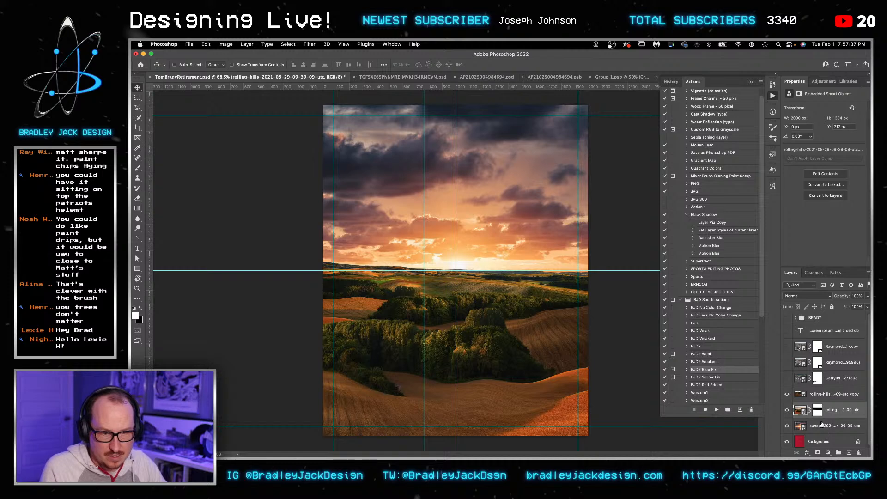
scroll(821, 423, down, 1)
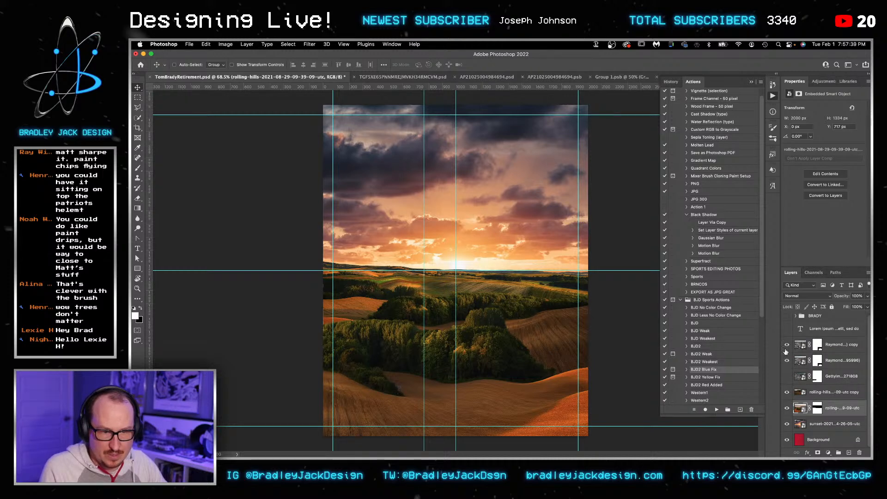
click(836, 345)
shift+click(835, 361)
key(super+g)
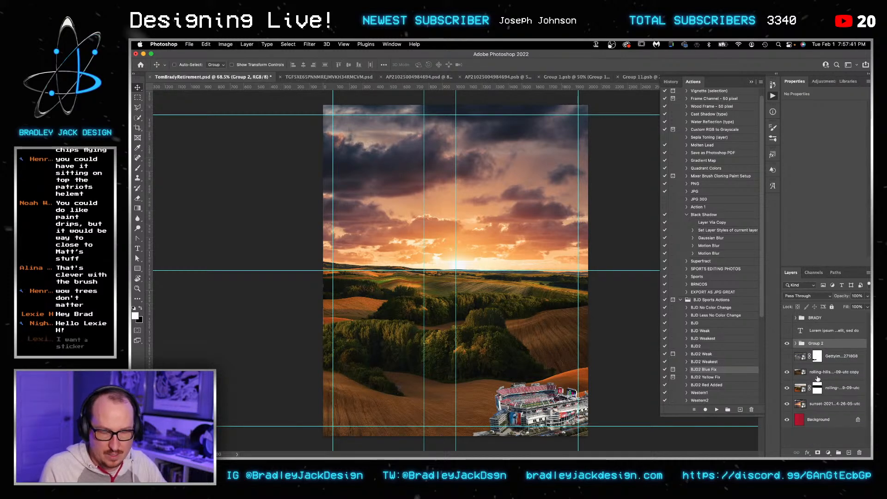
drag(817, 355, 815, 380)
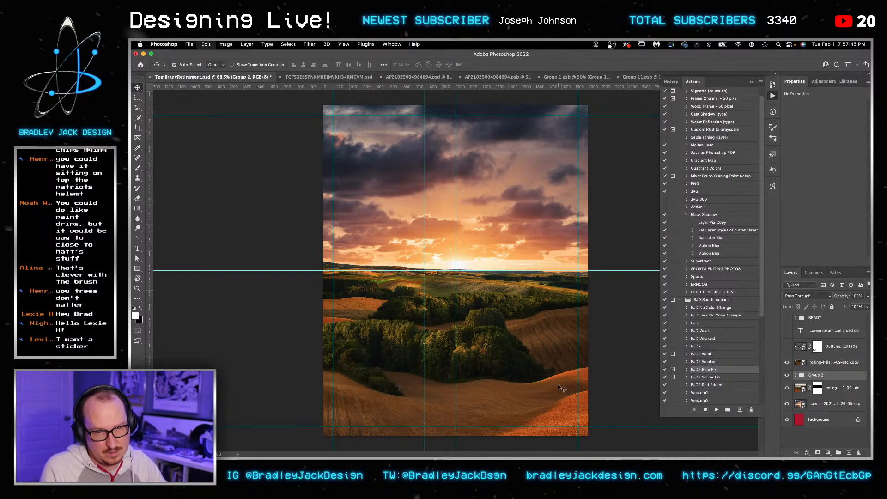
Step: Move the stadium group up behind the foreground trees at the canvas's right side and enlarge it slightly
drag(548, 403, 560, 331)
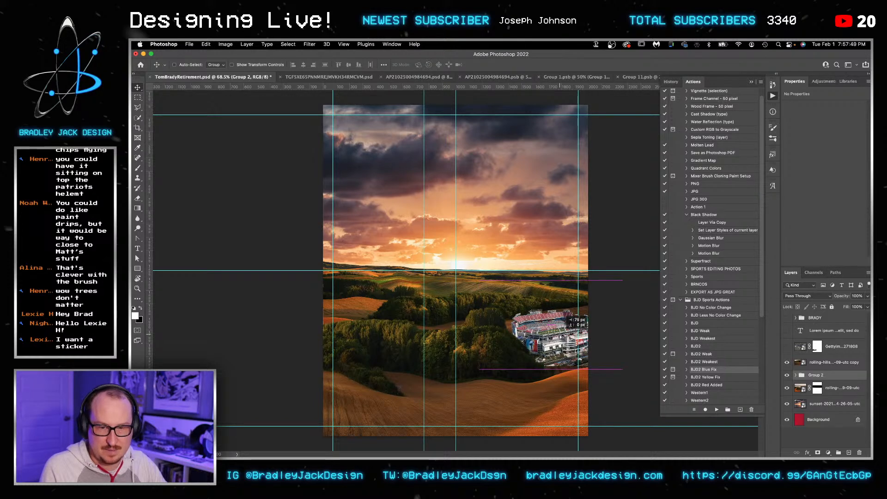
key(super+t)
drag(474, 381, 472, 382)
key(Return)
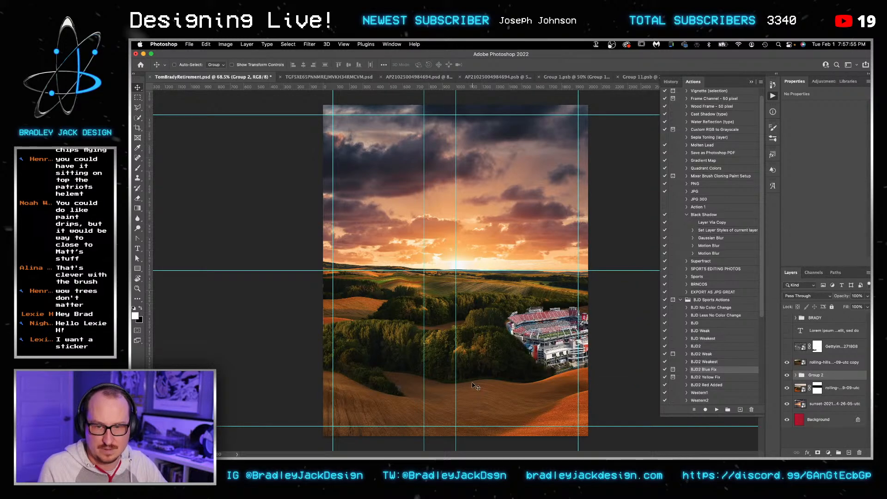
key(z)
drag(536, 330, 581, 313)
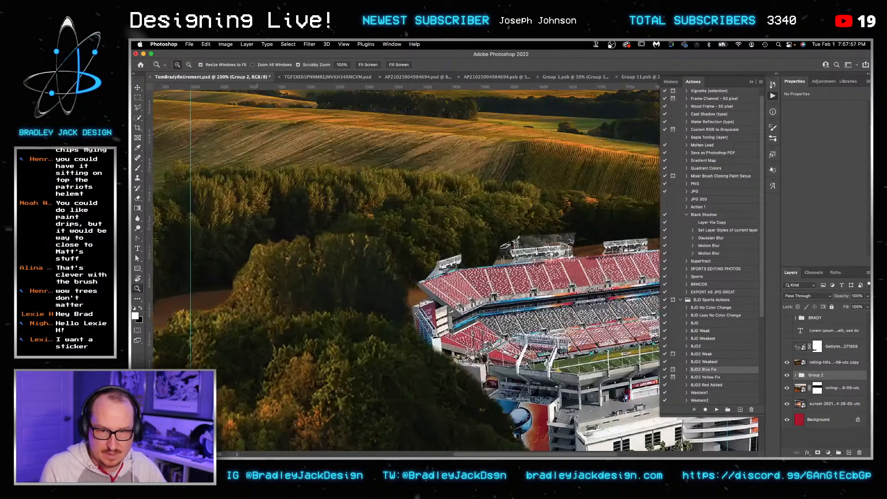
Step: Paint out the leftover background around the red-seated stadium's upper rim on the stadium copy's layer mask and save the document
click(581, 313)
key(v)
click(796, 375)
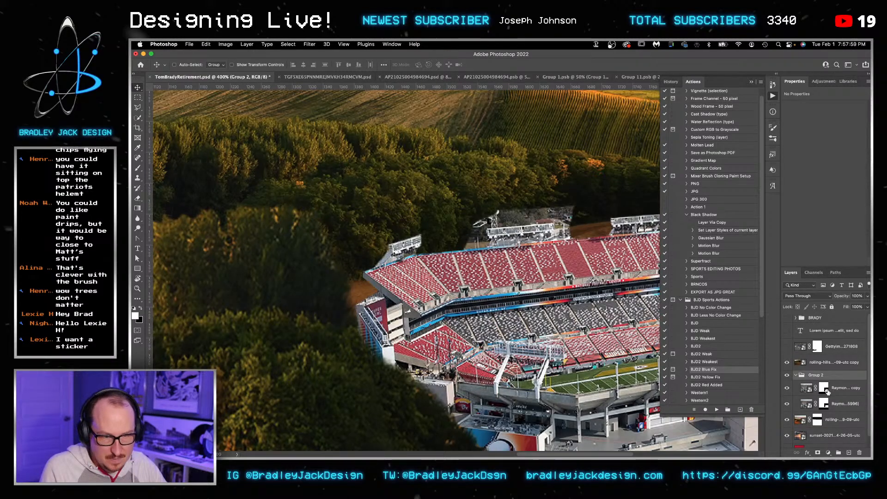
click(787, 388)
click(787, 388)
click(824, 388)
key(b)
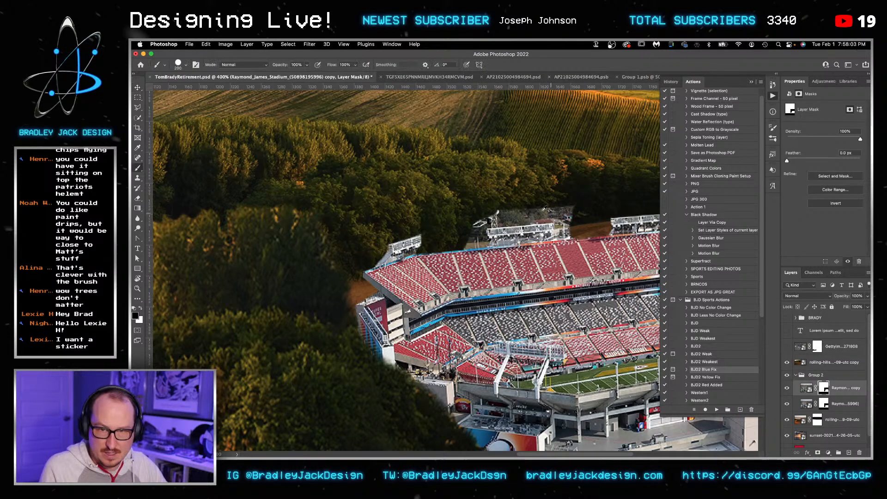
scroll(552, 215, up, 3)
key(bracketleft)
key(bracketleft)
key(bracketleft)
key(bracketleft)
key(bracketleft)
key(bracketleft)
key(bracketleft)
key(bracketleft)
key(bracketleft)
key(bracketleft)
key(bracketleft)
key(bracketleft)
key(bracketleft)
key(bracketright)
mouse_move(574, 201)
mouse_down()
mouse_move(592, 212)
mouse_move(476, 212)
mouse_move(555, 221)
mouse_move(458, 231)
mouse_move(579, 224)
mouse_move(576, 253)
mouse_move(590, 254)
mouse_up()
mouse_move(446, 244)
mouse_down()
mouse_move(444, 264)
mouse_move(420, 268)
mouse_up()
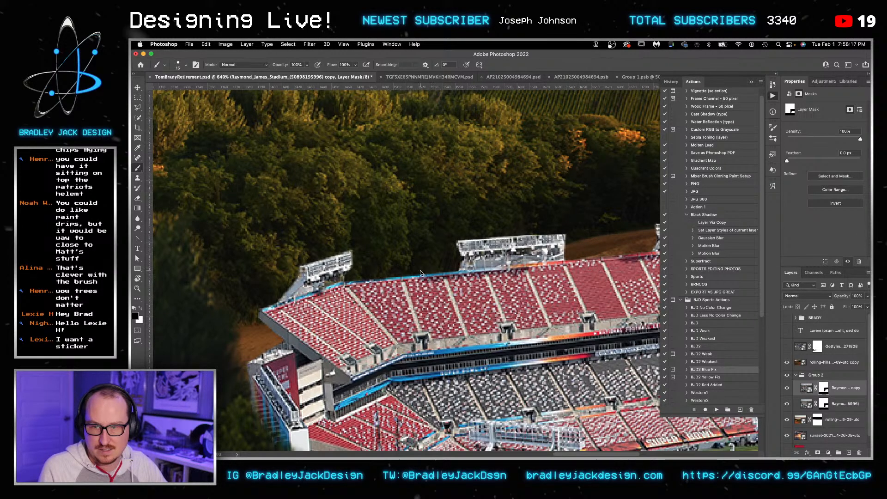
key(ctrl+0)
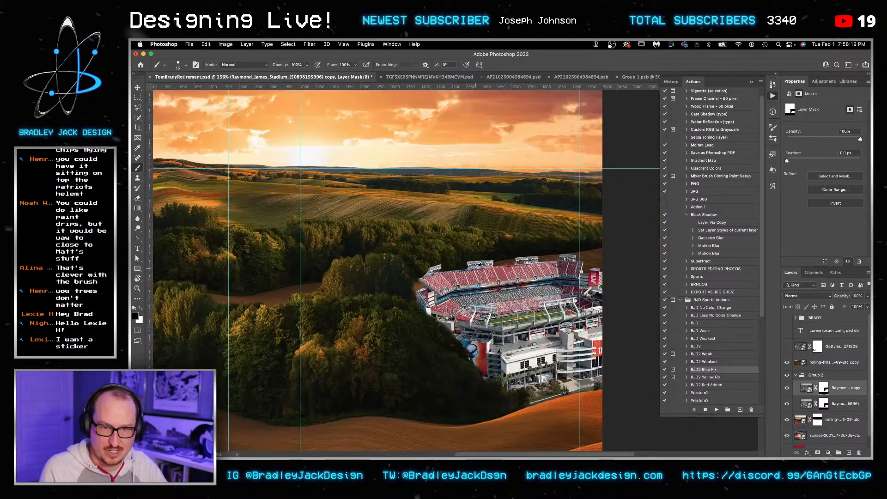
key(v)
key(ctrl+s)
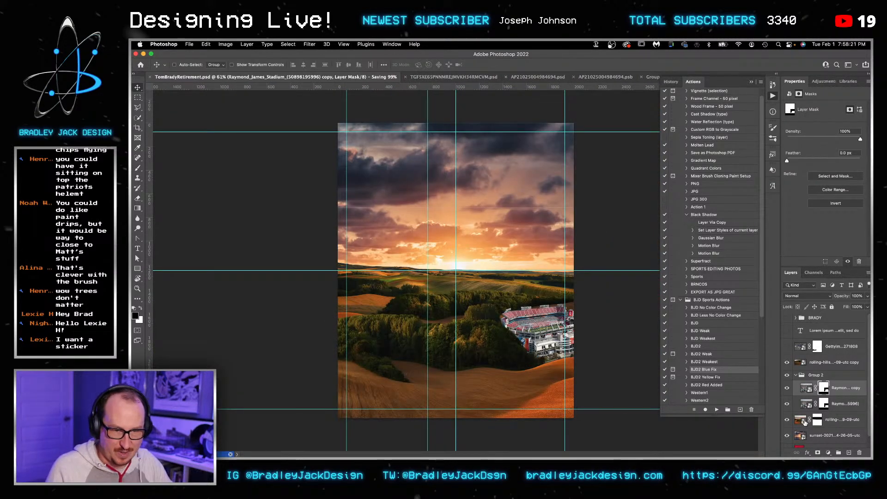
Step: Place the hidden GettyImages stadium layer directly below the foreground hills copy and make it visible
click(826, 419)
click(826, 364)
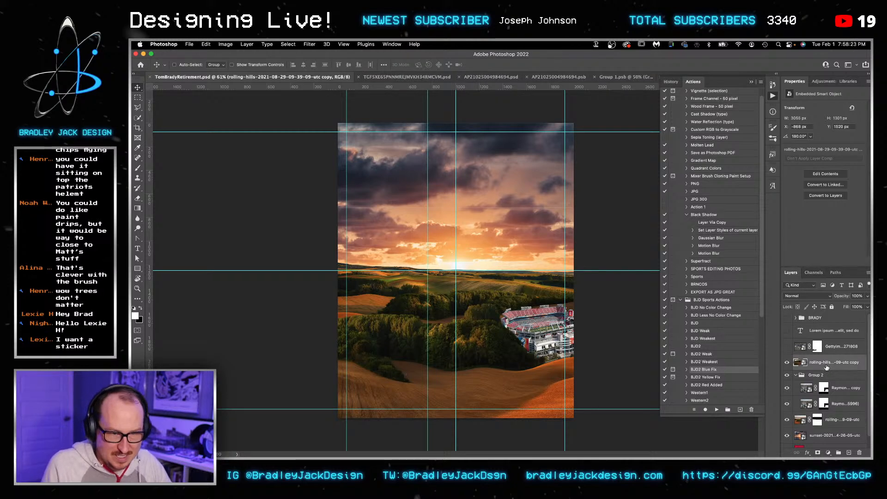
drag(841, 395, 840, 371)
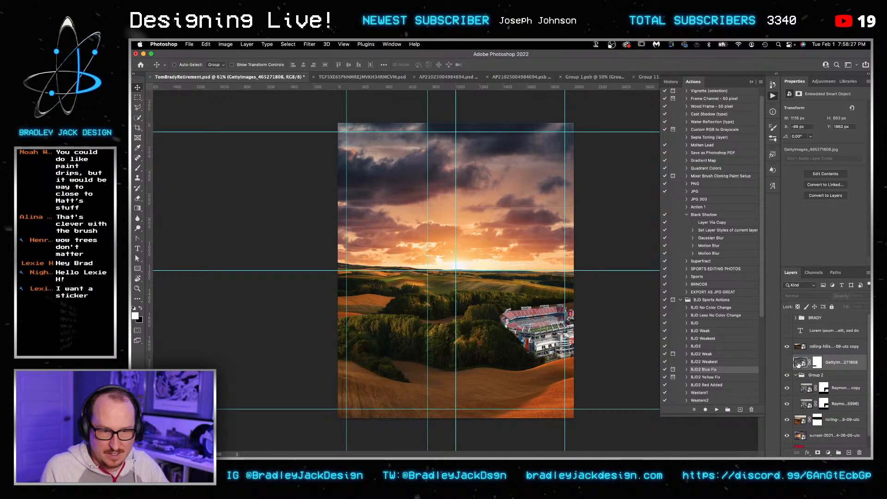
drag(393, 347, 391, 309)
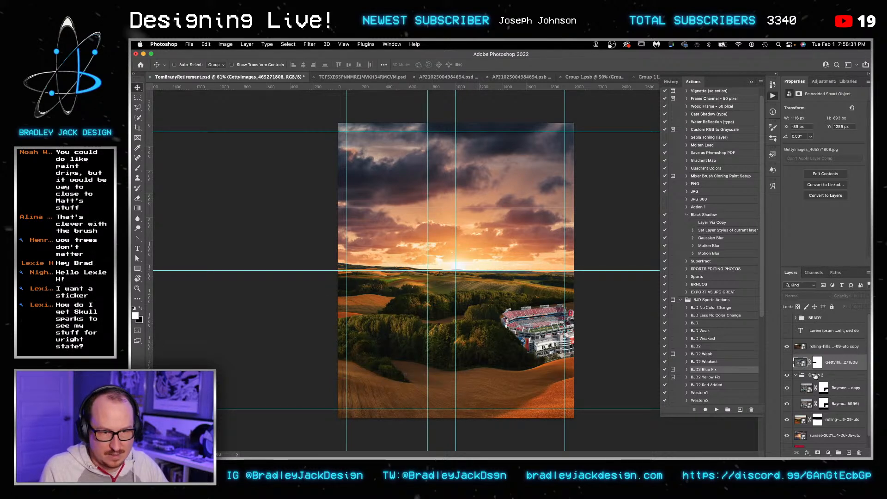
click(789, 363)
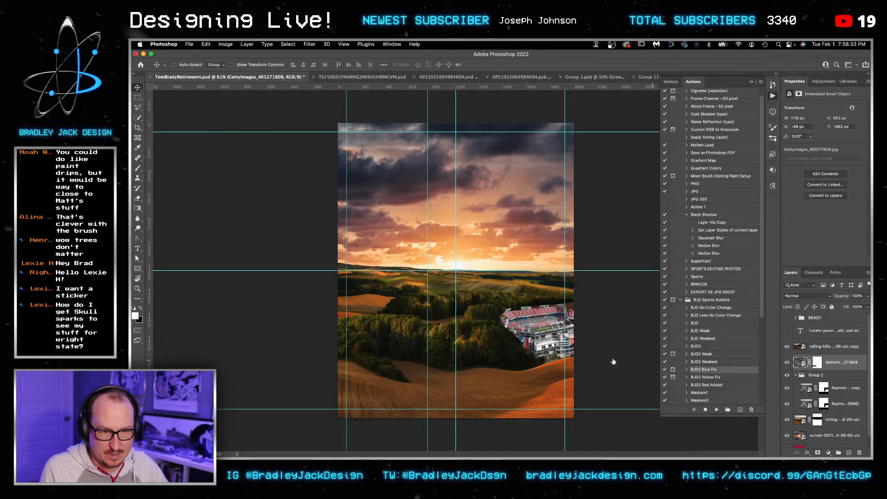
Step: Move the GettyImages stadium up behind the foreground trees at the canvas's left side, with its Y position at 1270 px
drag(498, 369, 487, 294)
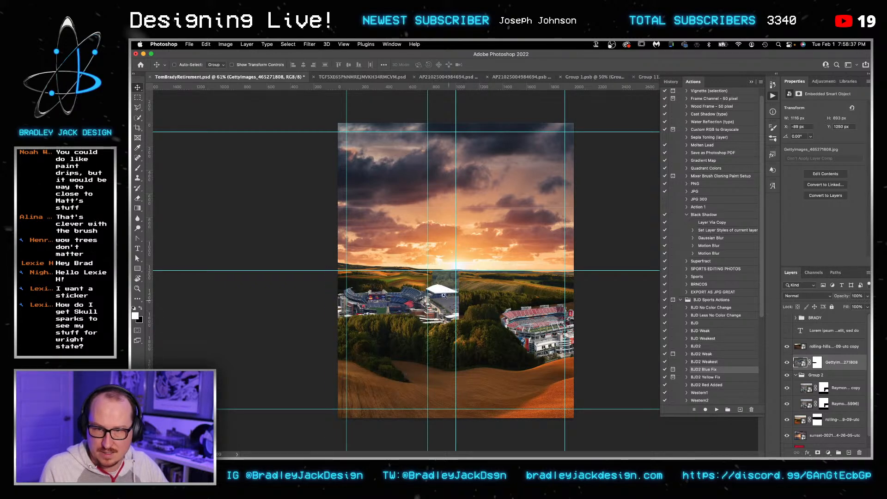
key(z)
scroll(454, 274, down, 5)
scroll(454, 274, up, 3)
scroll(454, 274, up, 3)
key(v)
key(shift+Down)
key(shift+Down)
key(Left)
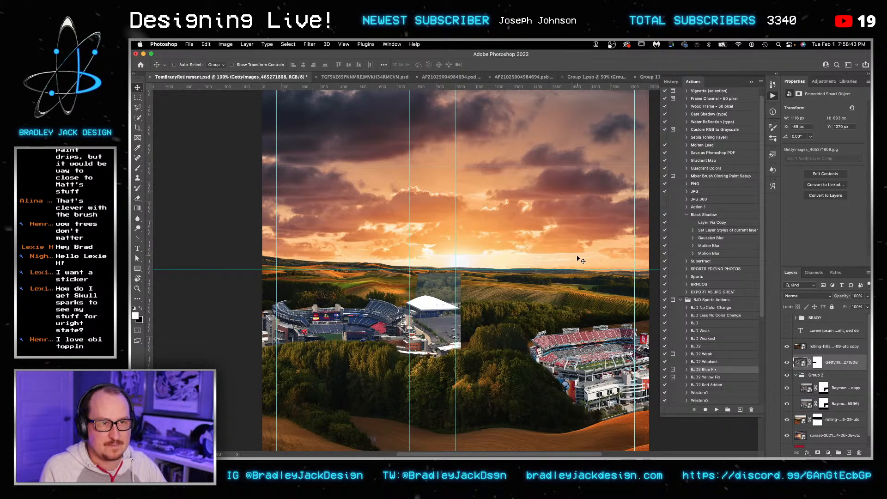
Step: Brush black on the GettyImages stadium's layer mask to remove the rectangular leftover above and beside the white-roofed building
drag(583, 254, 561, 226)
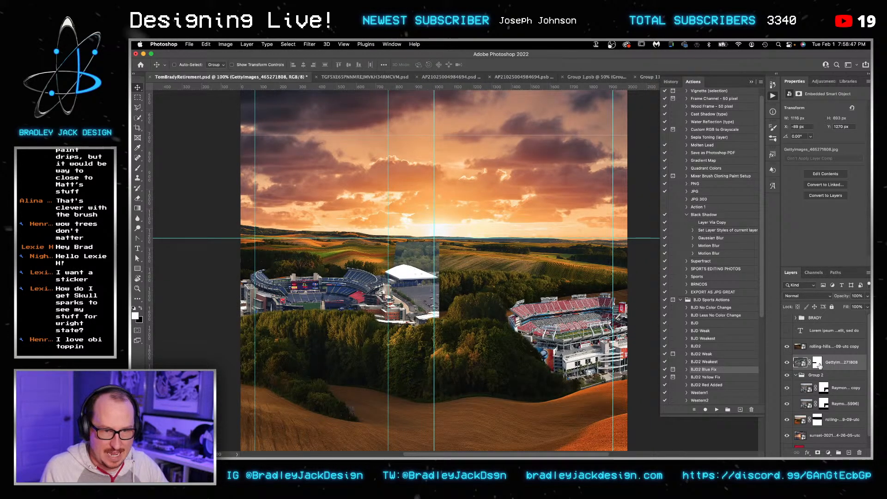
click(817, 362)
key(b)
key(x)
key(bracketright)
key(bracketright)
key(bracketright)
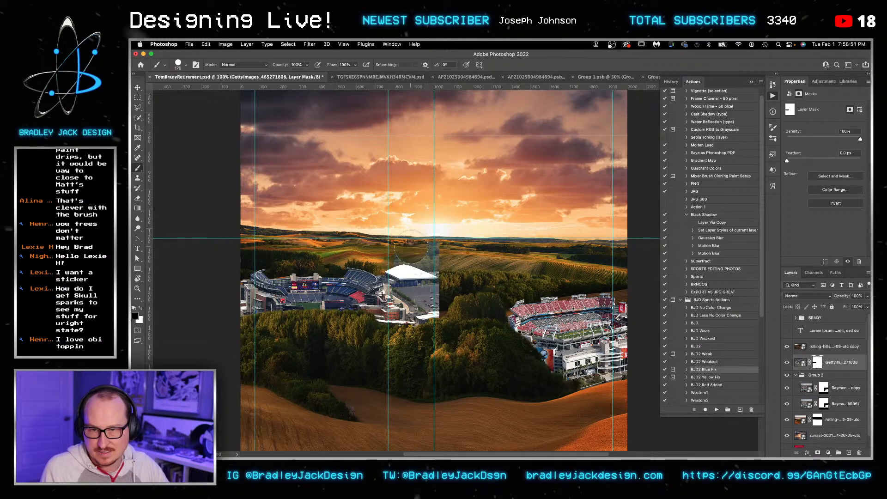
scroll(411, 248, up, 5)
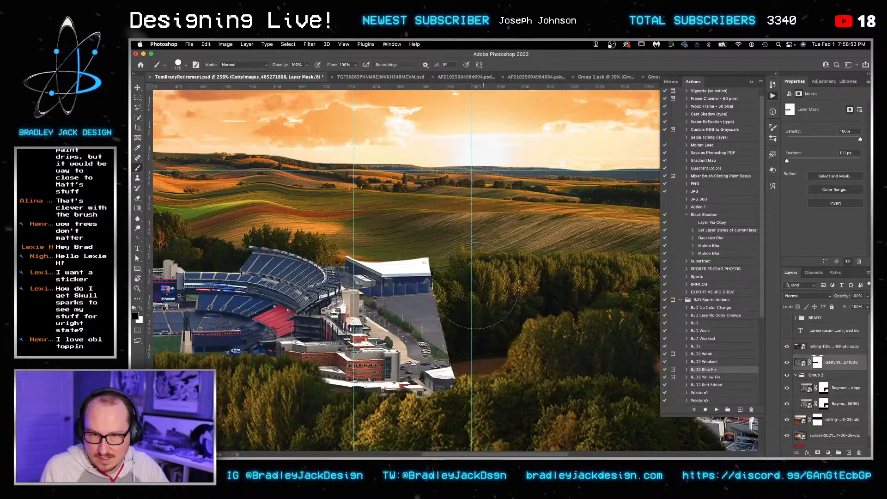
drag(476, 285, 472, 284)
Step: Show the BRADY group in front of the landscape and hide both the GettyImages stadium and the grouped stadium
click(787, 318)
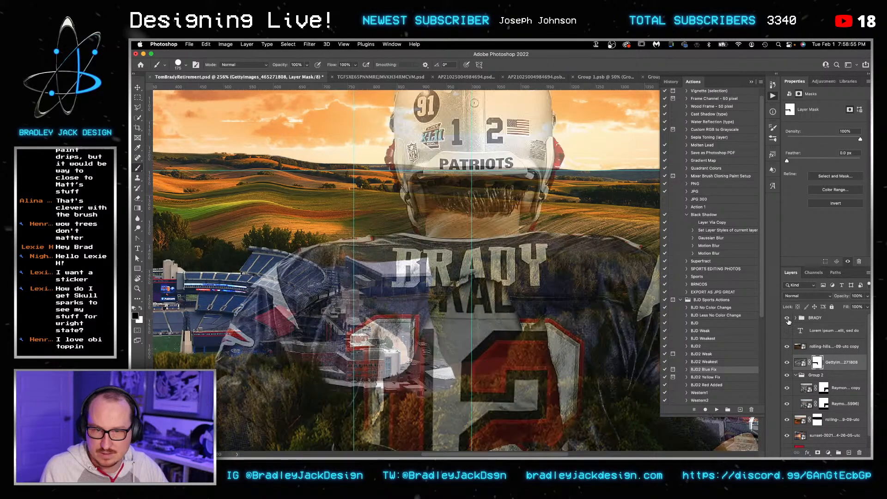
click(812, 317)
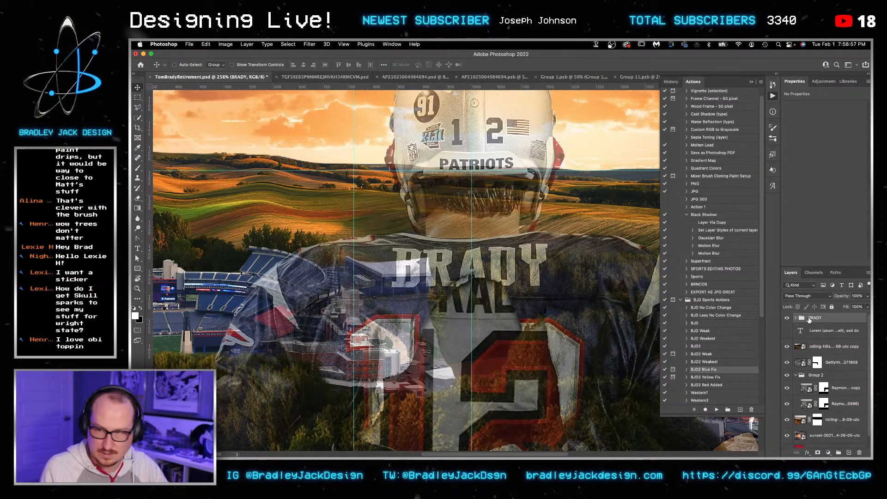
key(z)
alt+click(468, 349)
alt+click(468, 350)
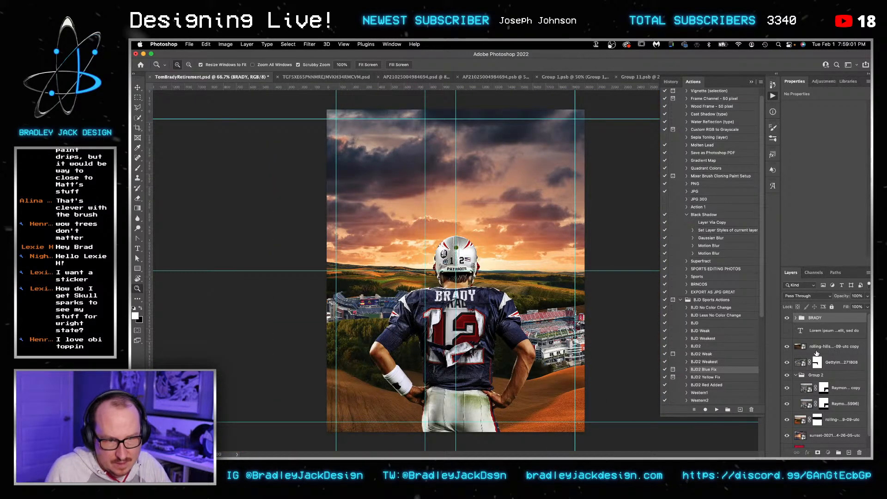
click(814, 352)
drag(787, 363, 786, 375)
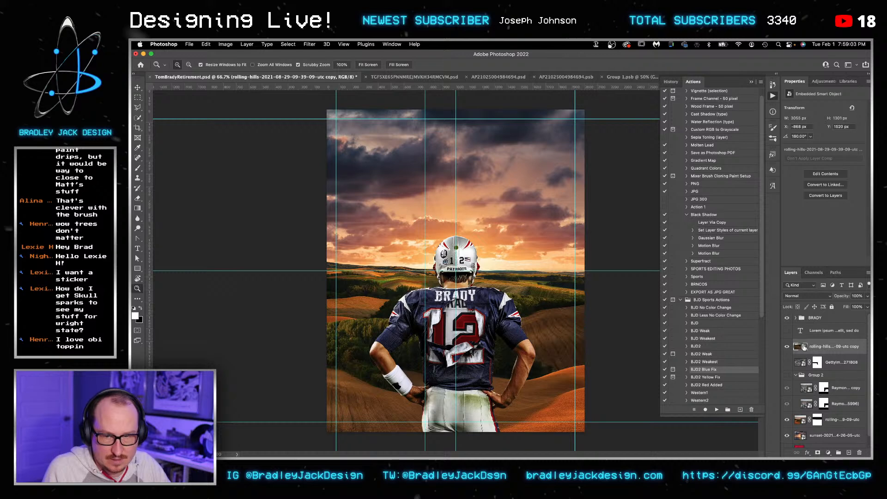
Step: Add a Hue/Saturation adjustment above the foreground hills copy and clip it to that layer
click(822, 82)
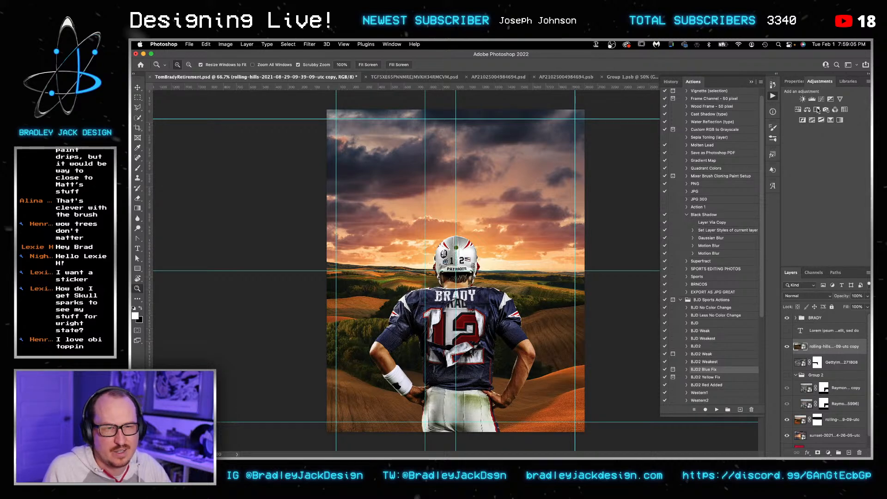
click(798, 110)
click(810, 117)
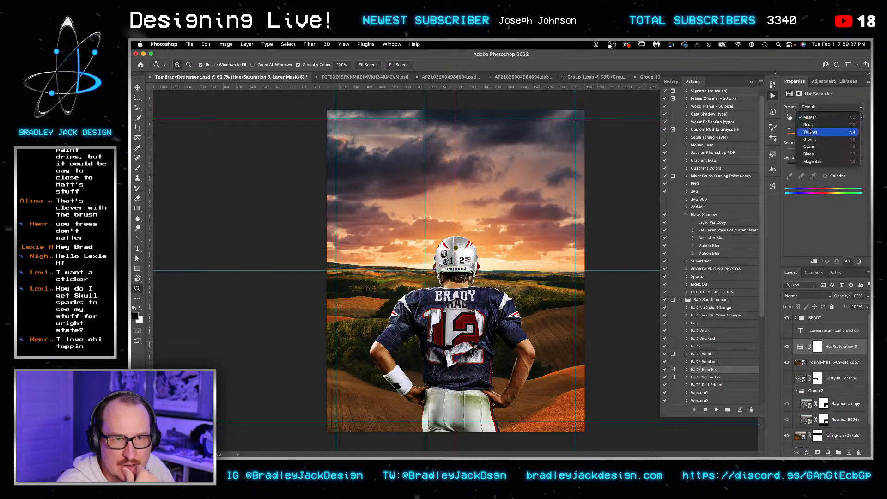
click(808, 134)
drag(558, 407, 772, 325)
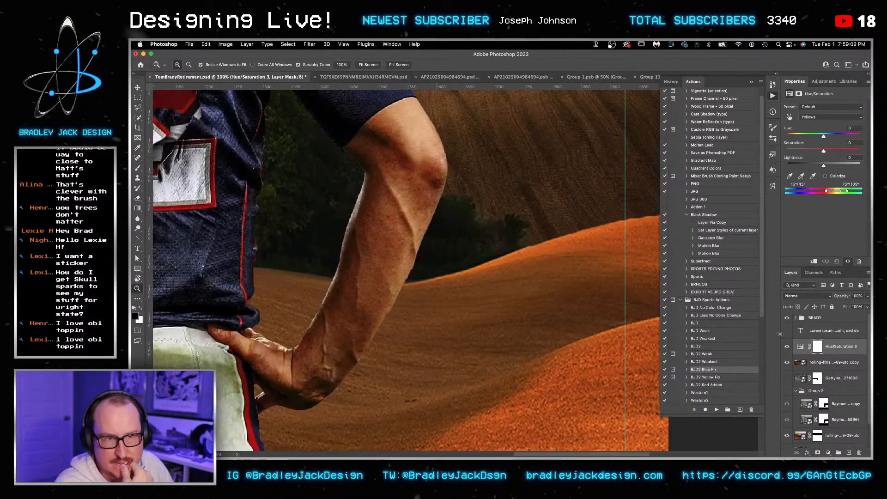
click(787, 363)
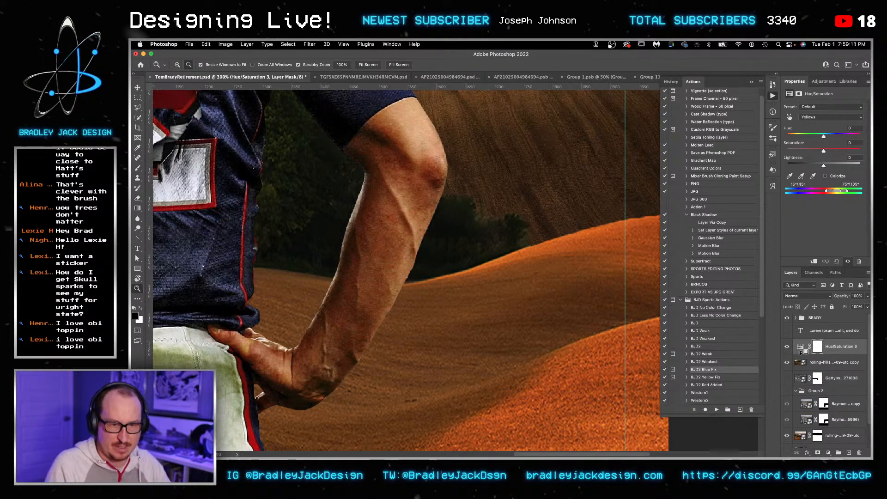
alt+click(802, 354)
key(super+1)
key(v)
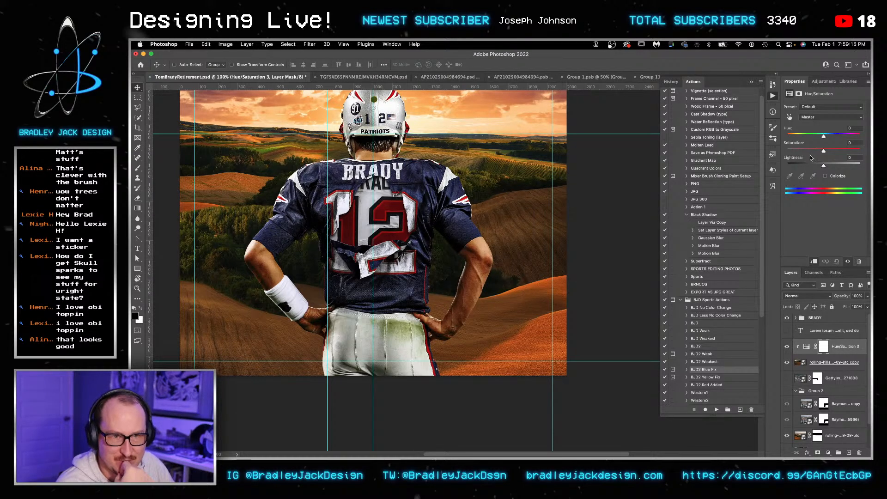
Step: Extend the Hue/Saturation Yellows range with samples from the orange foreground hills and set its hue to +61
click(814, 119)
click(813, 134)
click(798, 179)
click(547, 329)
click(546, 293)
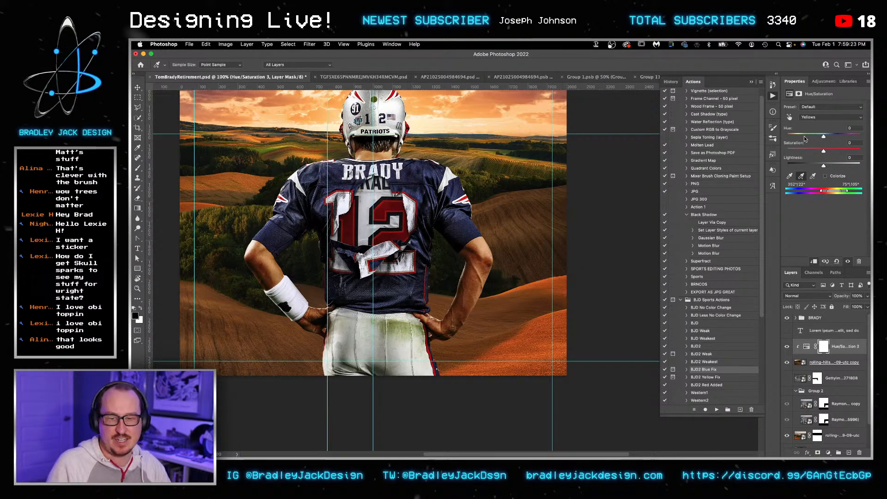
drag(825, 136, 818, 138)
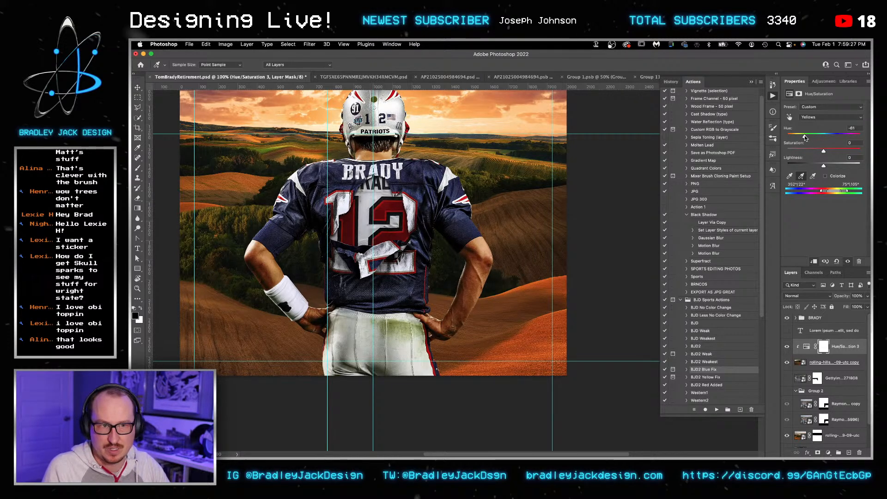
drag(807, 137, 840, 136)
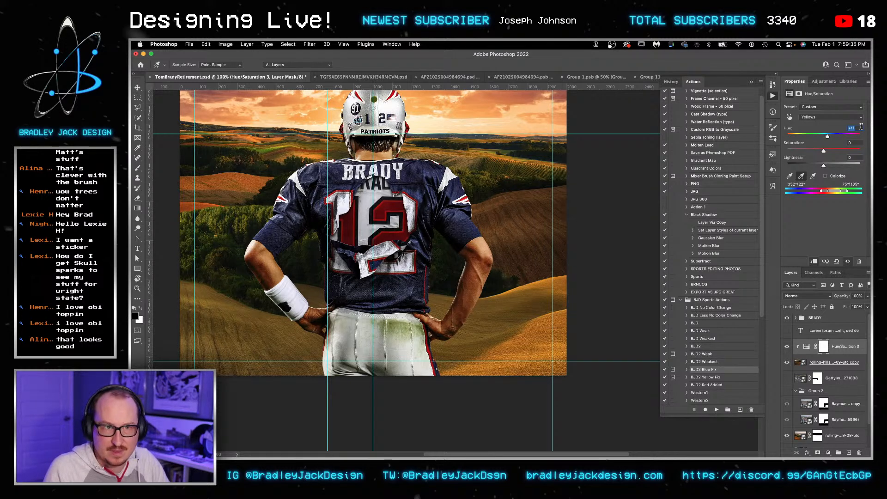
key(shift+Up)
key(shift+Up)
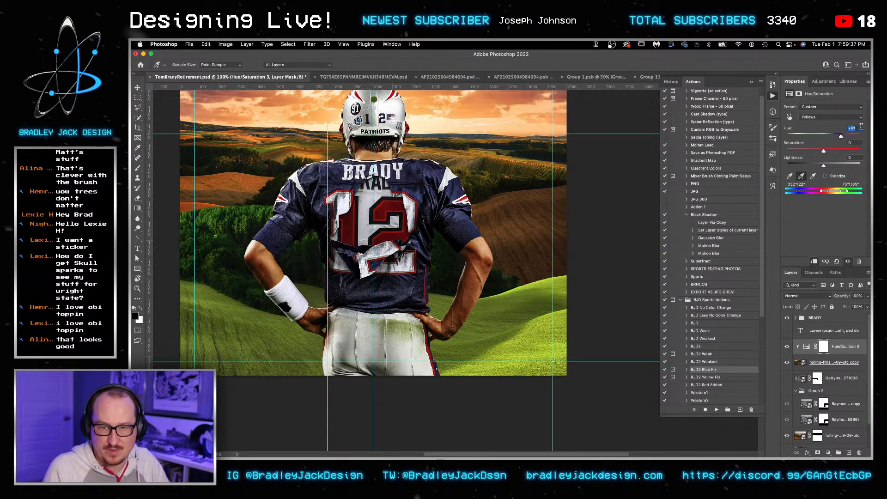
Step: Darken the Yellows range of the Hue/Saturation adjustment to a lightness of -50
key(shift+Down)
key(shift+Down)
key(shift+Down)
key(shift+Down)
key(shift+Down)
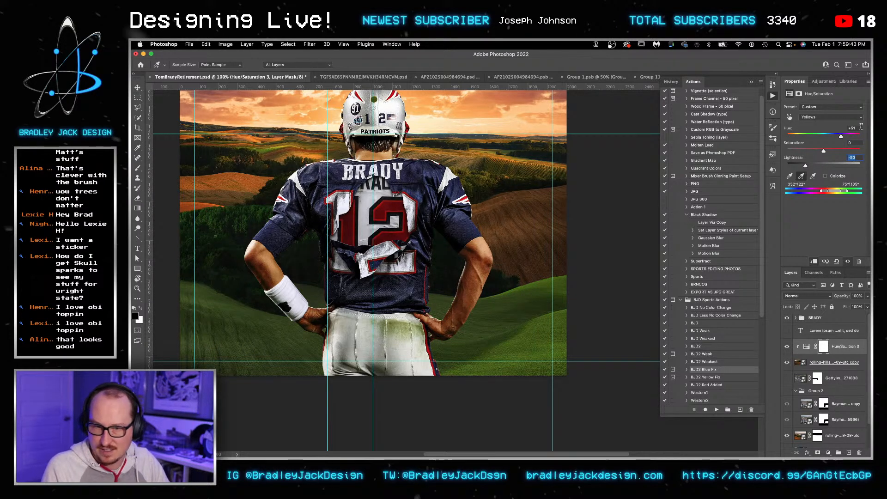
Step: Hide the Hue/Saturation adjustment and add a Selective Color adjustment clipped to the foreground hills copy
click(787, 347)
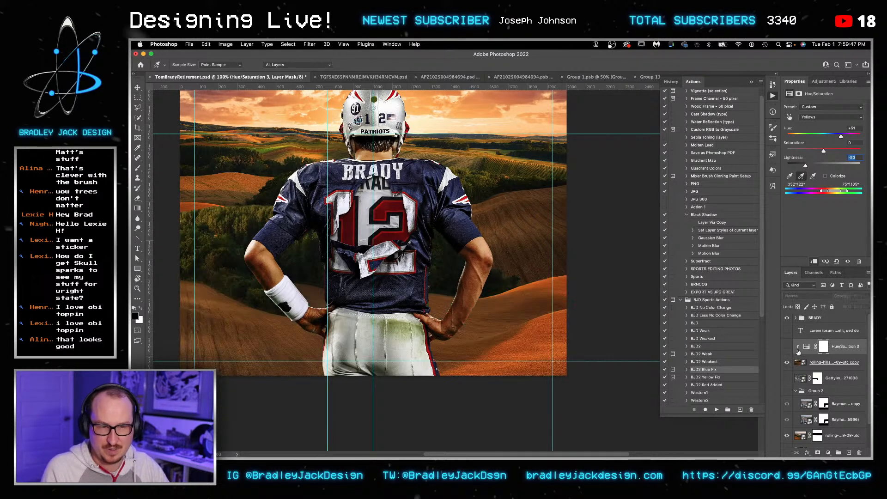
click(820, 81)
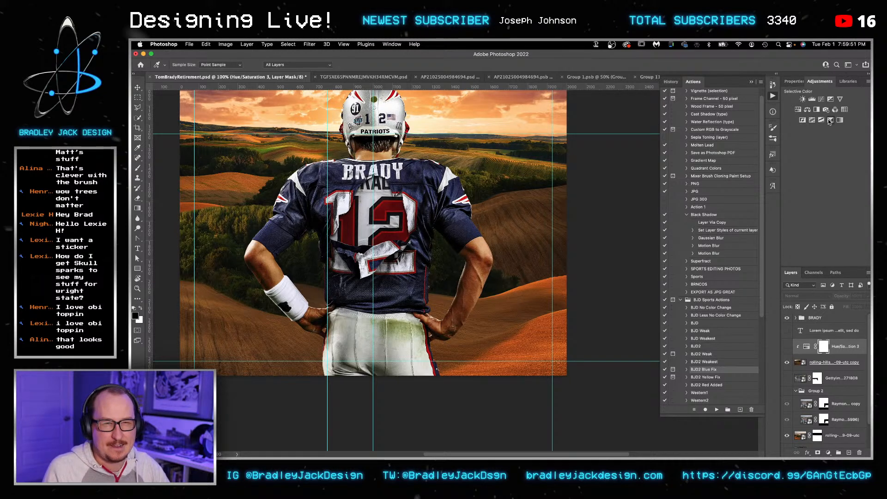
click(829, 120)
click(824, 120)
click(818, 98)
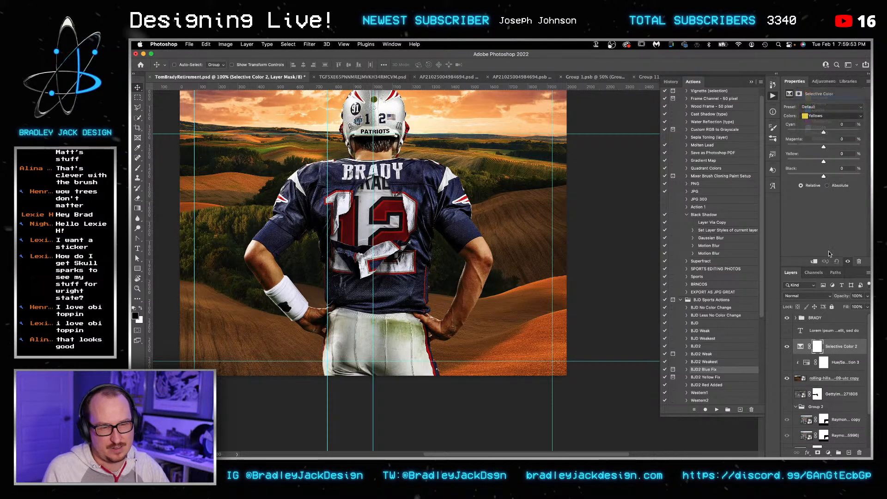
alt+click(826, 353)
Step: Set the Selective Color Yellows to cyan +100%, magenta -77% and yellow -3%
drag(823, 132, 866, 131)
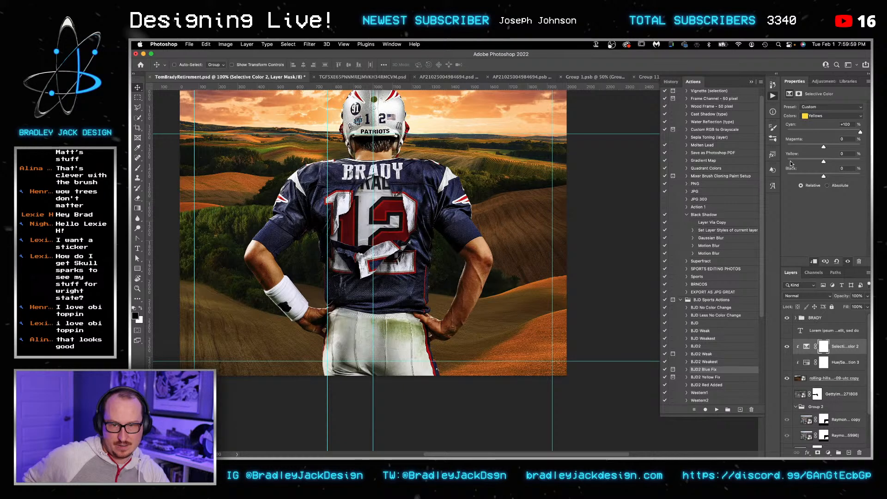
drag(791, 164, 797, 162)
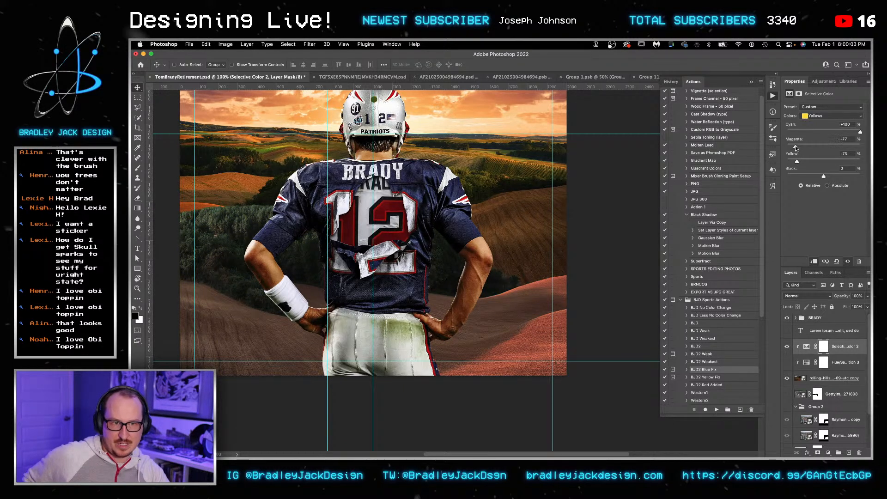
click(795, 147)
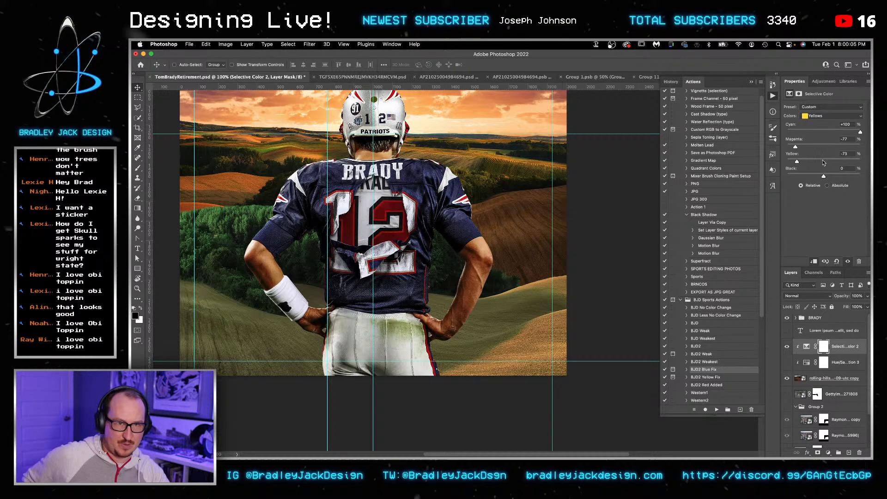
click(822, 162)
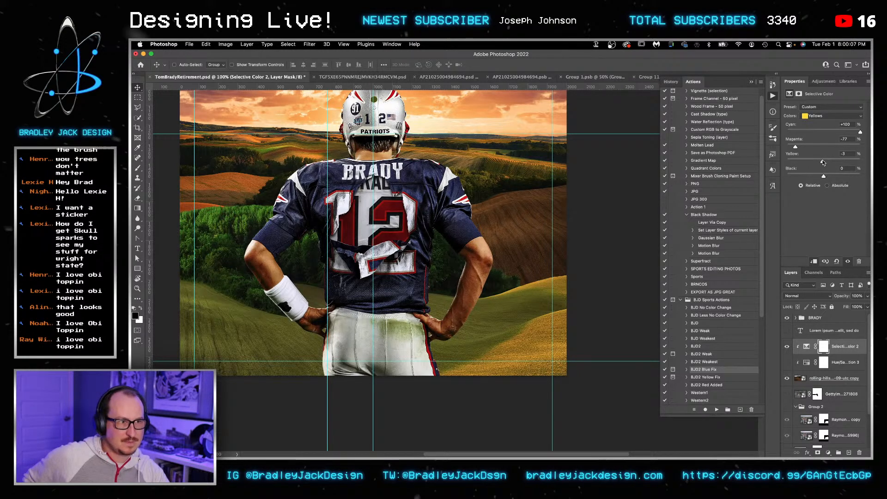
Step: Set the Selective Color Yellows to yellow +4% and show the Hue/Saturation adjustment, moved above the Selective Color one
click(824, 162)
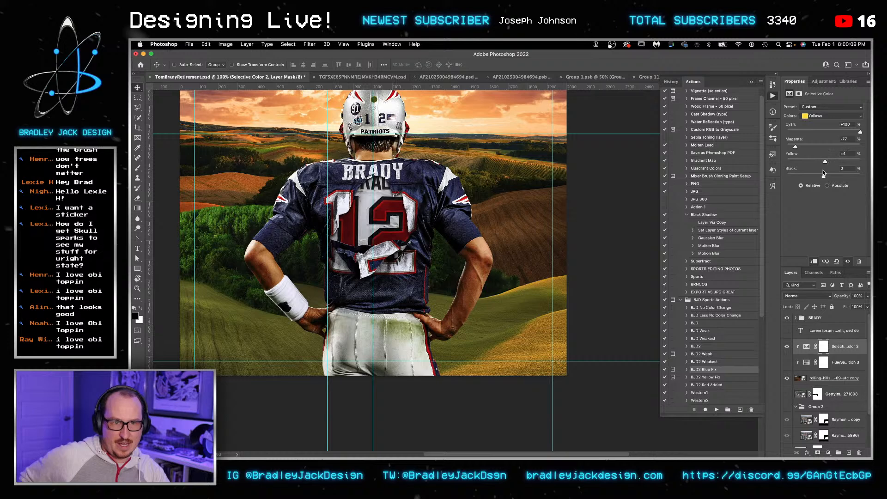
drag(838, 363, 834, 340)
click(787, 347)
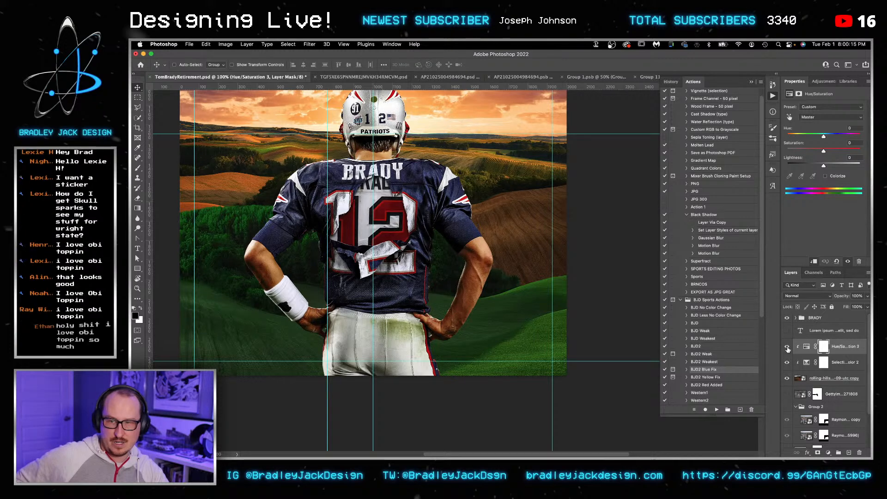
Step: Duplicate the Hue/Saturation and Selective Color adjustments to directly above the original rolling hills layer
scroll(833, 363, down, 1)
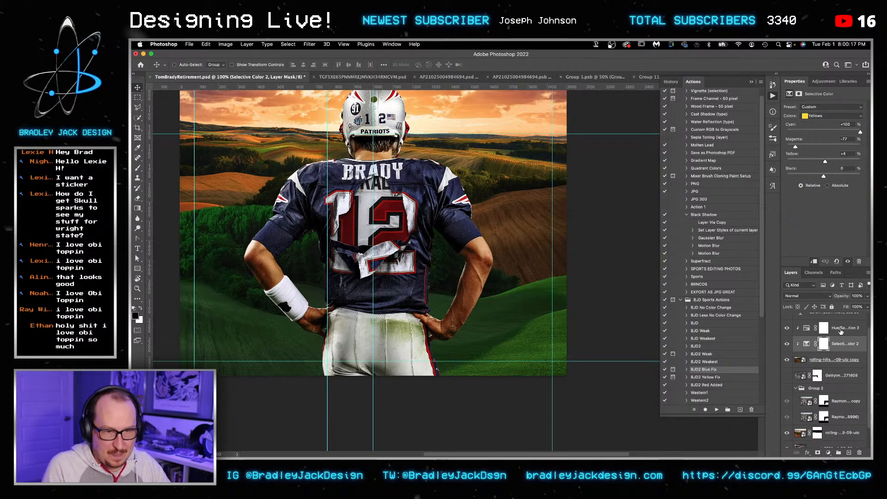
shift+click(840, 333)
scroll(841, 339, down, 1)
drag(841, 361, 835, 415)
scroll(831, 417, down, 2)
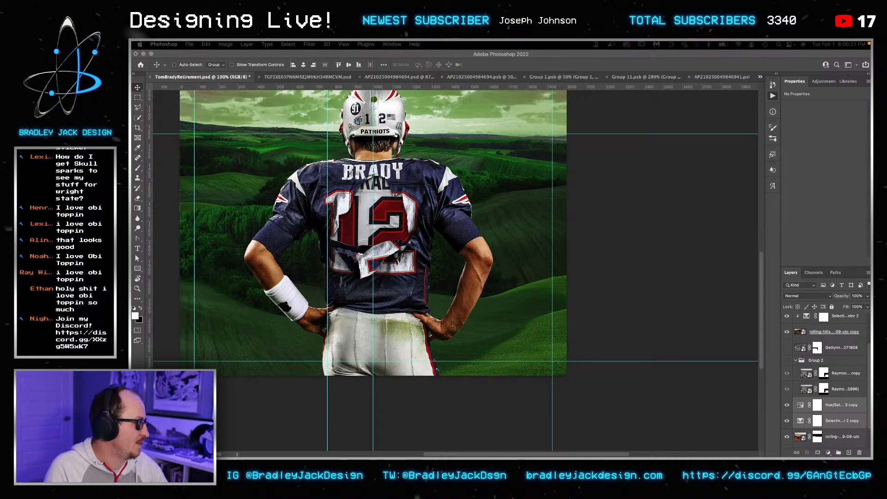
Step: Switch to Safari, search Google Images for "color wheel addative" and preview the Additive Color Theory result
drag(870, 239, 557, 173)
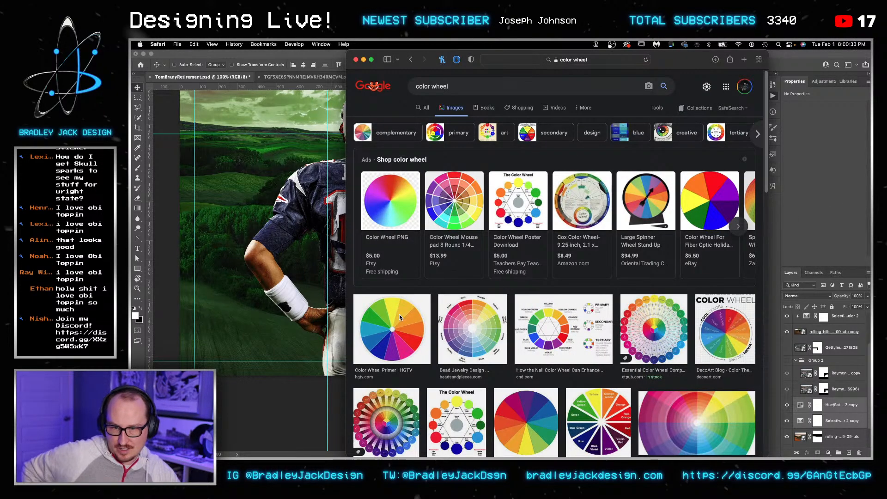
click(508, 86)
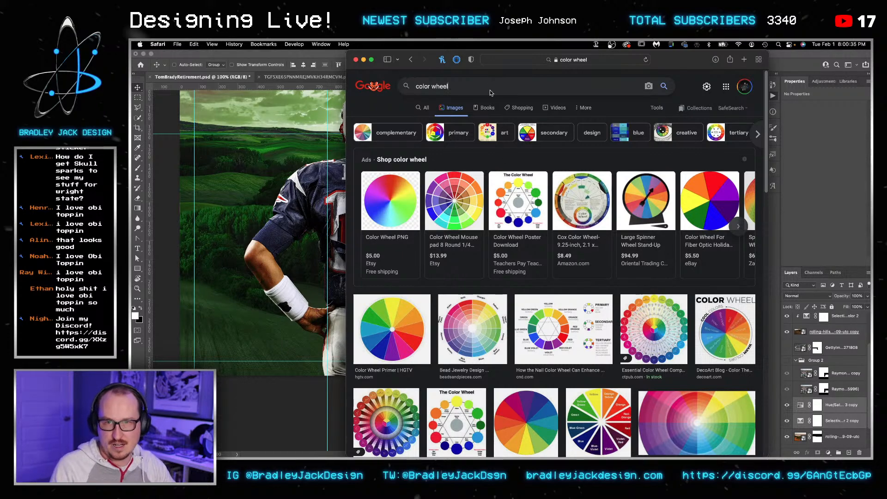
text(addative)
key(Return)
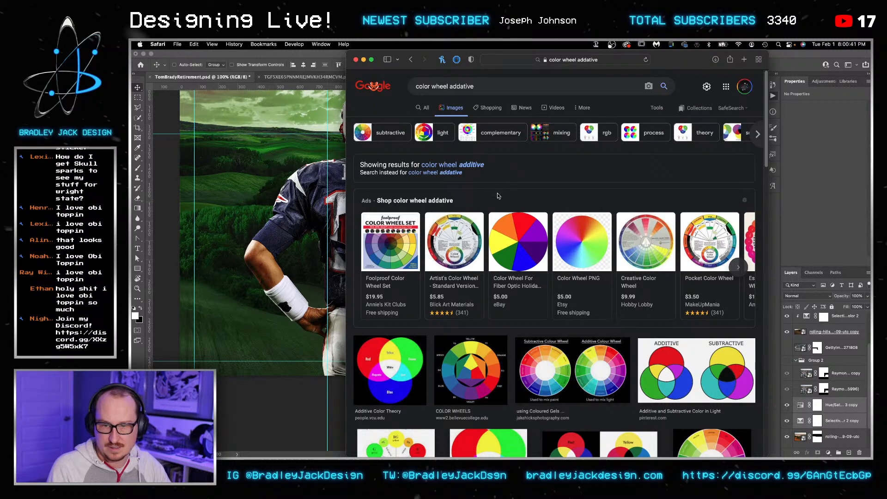
click(389, 373)
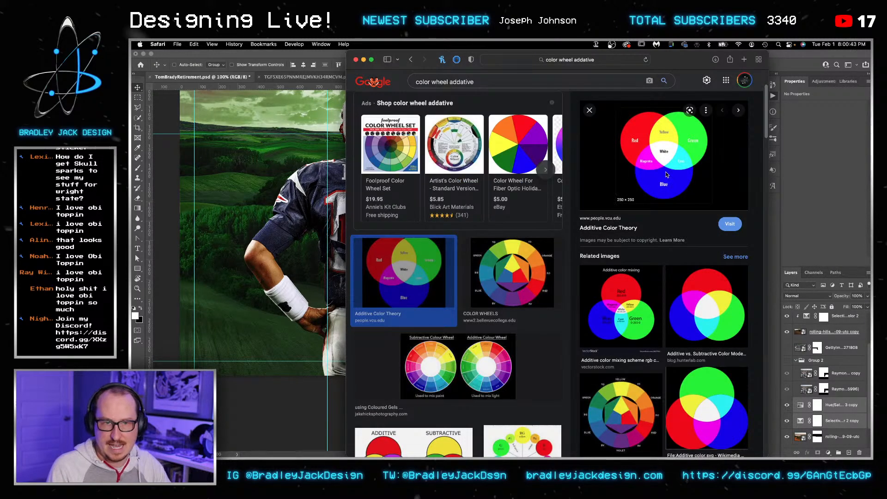
Step: Open the Additive Color Theory page, examine its additive color wheel and close the page
click(674, 143)
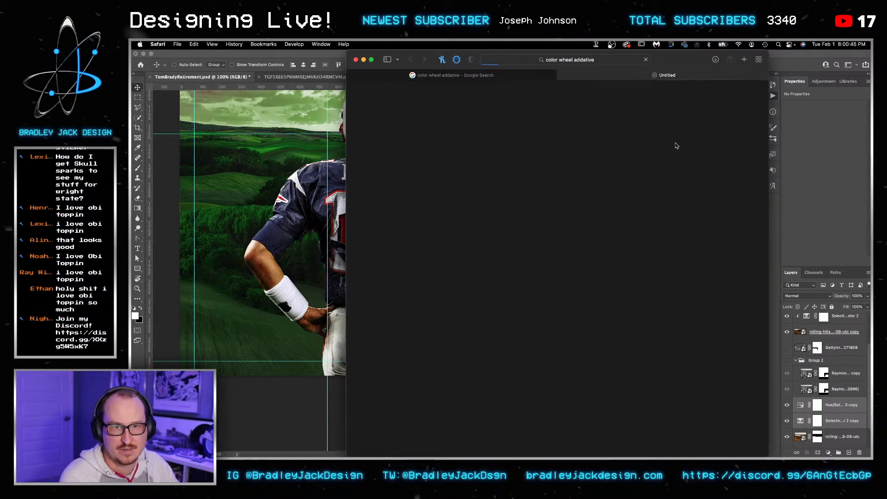
scroll(568, 216, down, 5)
scroll(567, 216, down, 10)
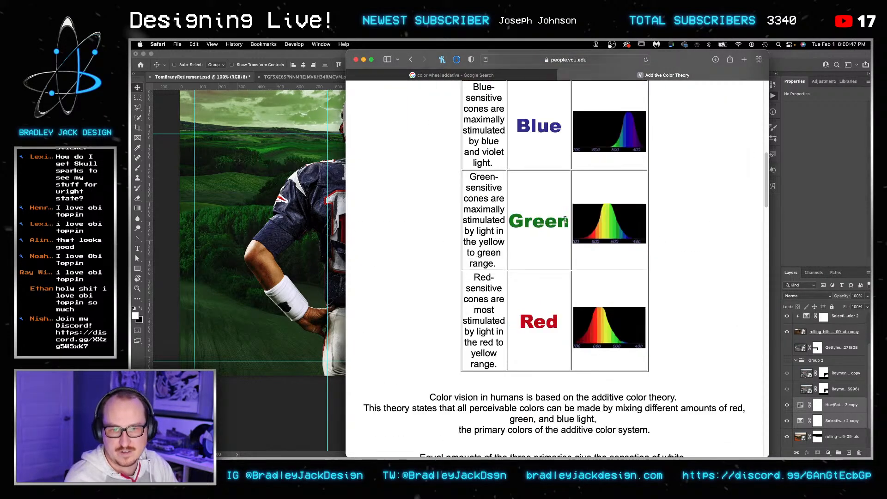
click(568, 221)
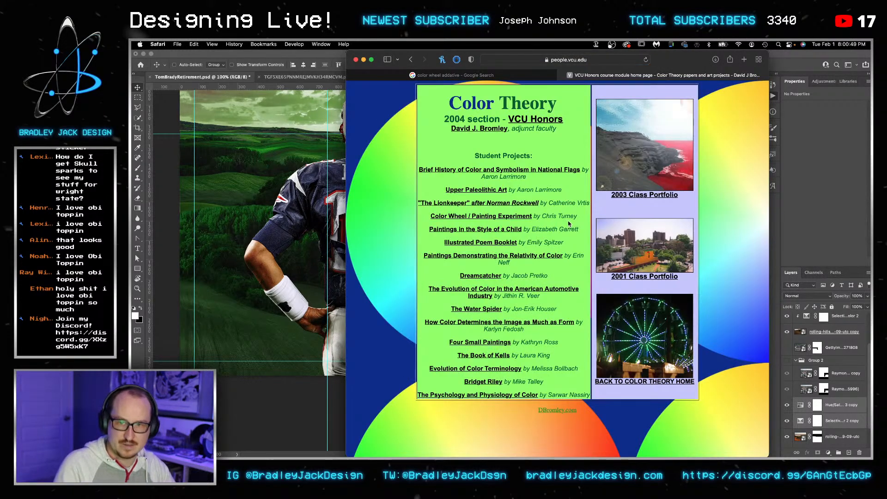
click(411, 59)
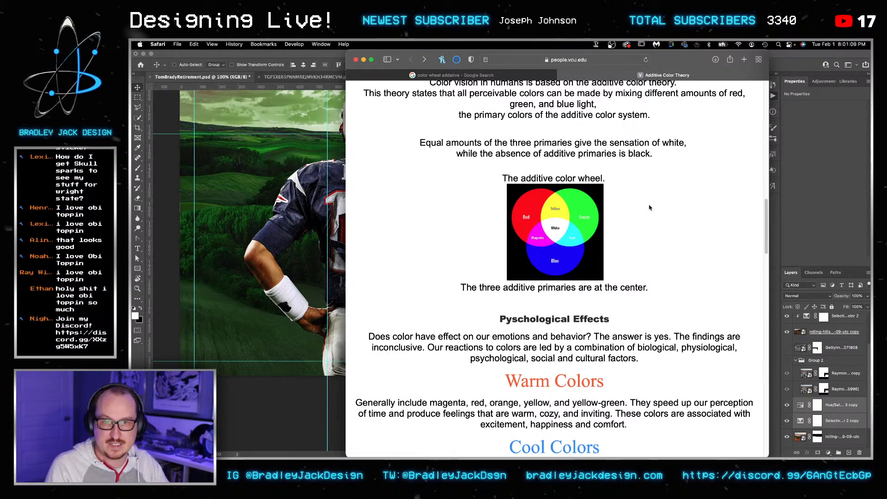
key(super+bracketleft)
key(super+w)
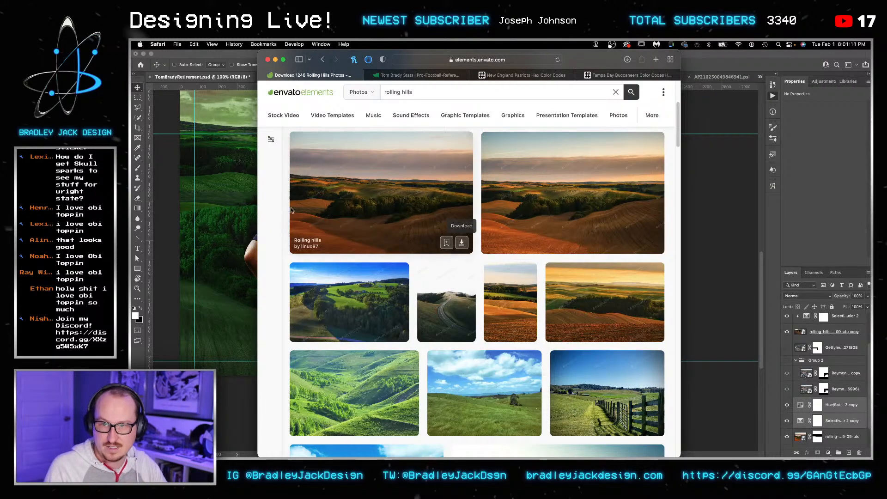
Step: Return to Photoshop and clip the copied Hue/Saturation and Selective Color adjustments to the original rolling hills layer
key(super+Tab)
scroll(837, 407, down, 1)
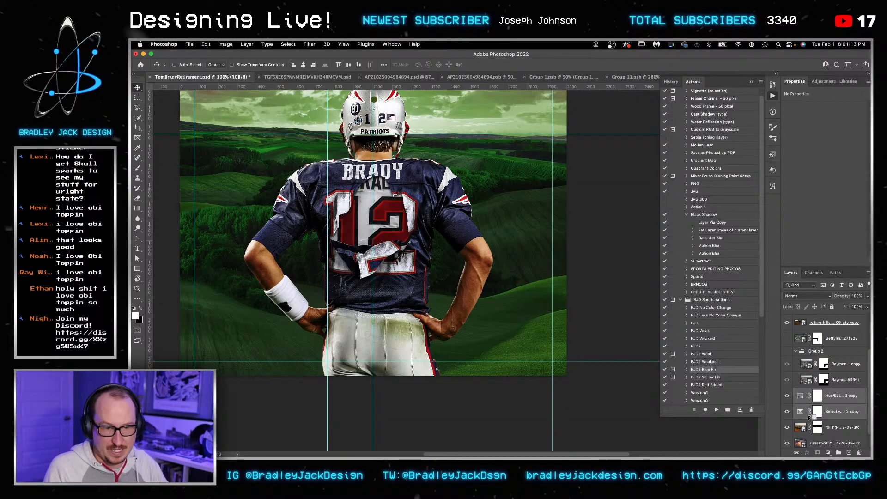
alt+click(808, 419)
alt+click(808, 403)
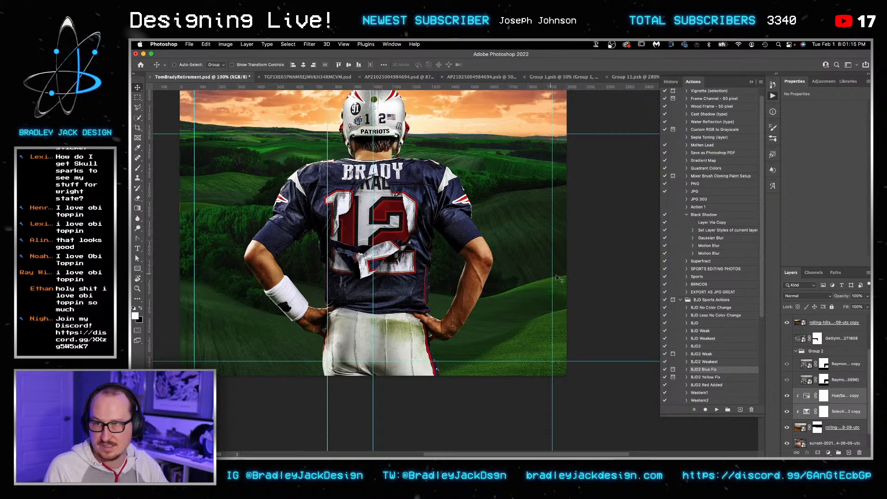
Step: Stretch the original rolling hills layer to a width of 2042 px at X -22 px to cover the canvas edges
click(848, 428)
key(Left)
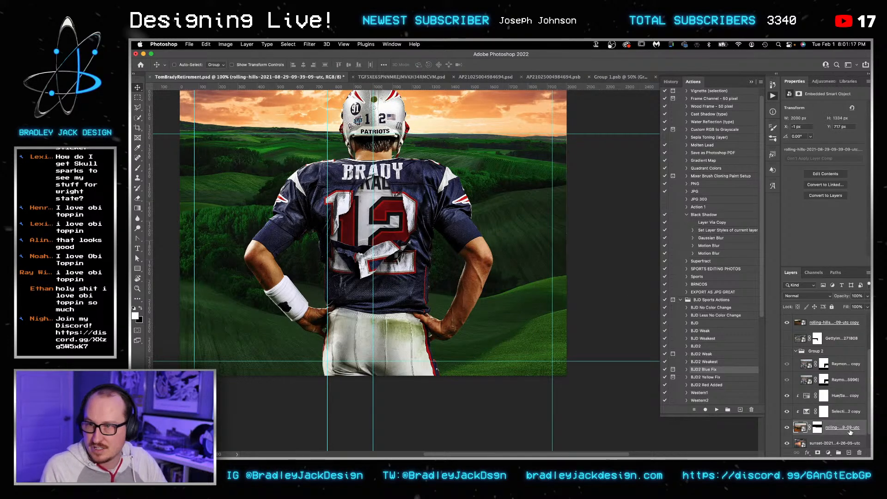
key(ctrl+t)
drag(567, 290, 571, 290)
key(Return)
key(z)
alt+click(466, 238)
key(v)
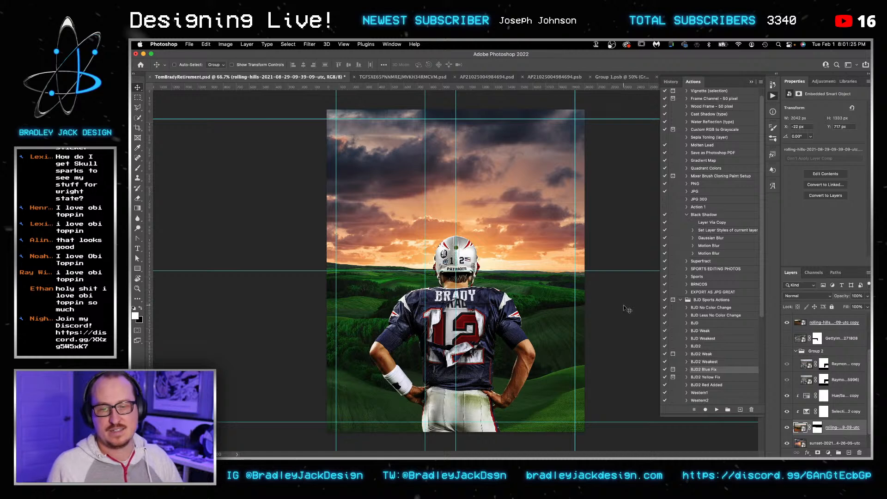
Step: Toggle the copied Hue/Saturation and Selective Color adjustments off and on to compare their effect on the hills
click(823, 396)
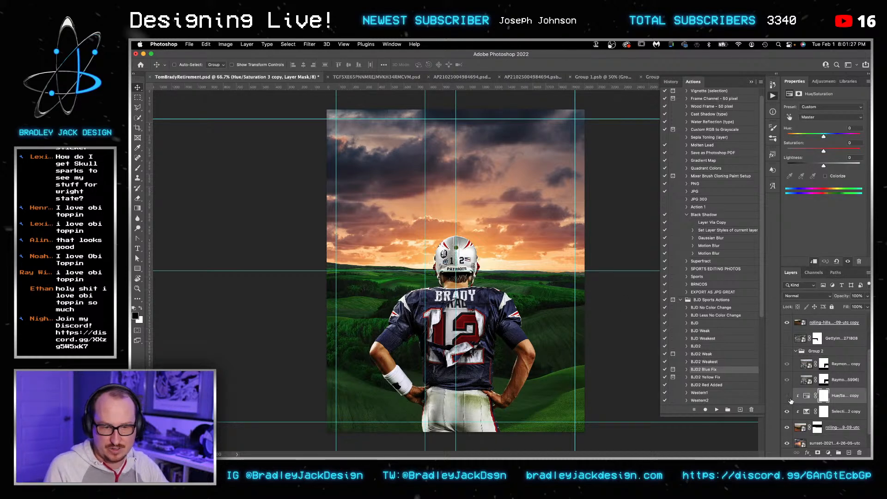
click(787, 397)
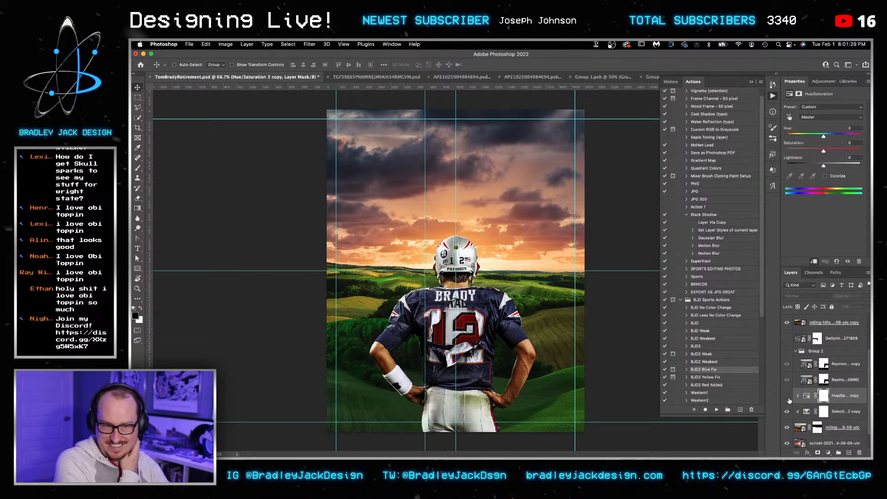
click(787, 411)
click(787, 396)
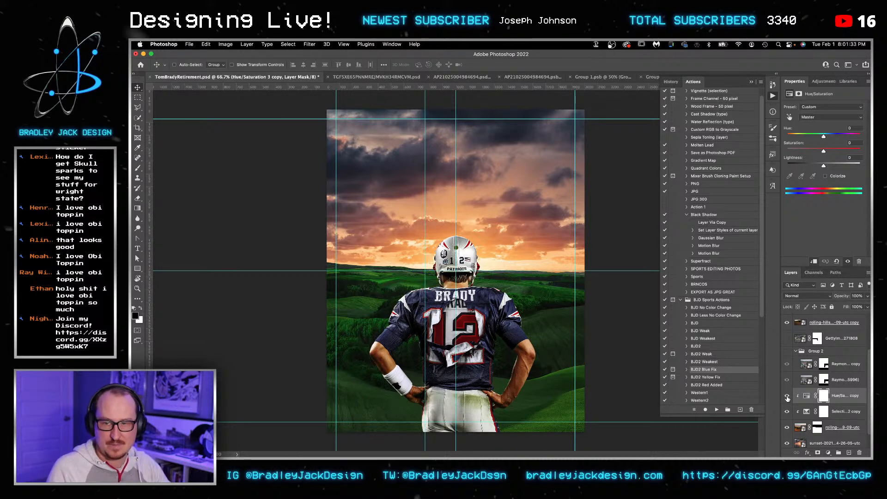
Step: Show the hidden stadiums and move the sunset sky layer up to a Y position of -99 px
scroll(790, 388, up, 2)
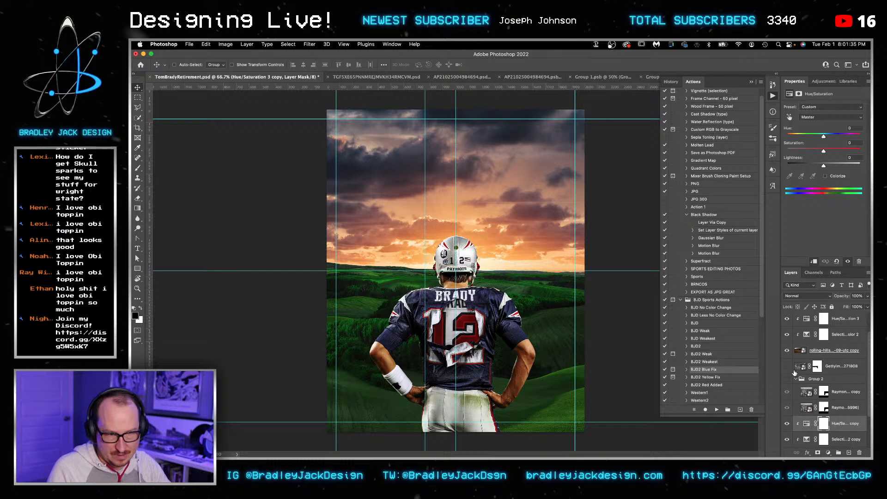
click(787, 378)
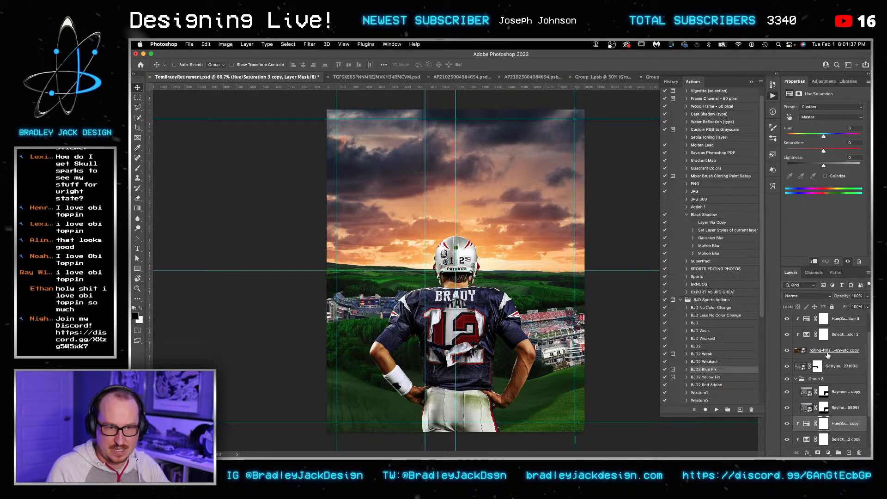
click(827, 351)
scroll(826, 397, down, 3)
click(836, 425)
key(ctrl+t)
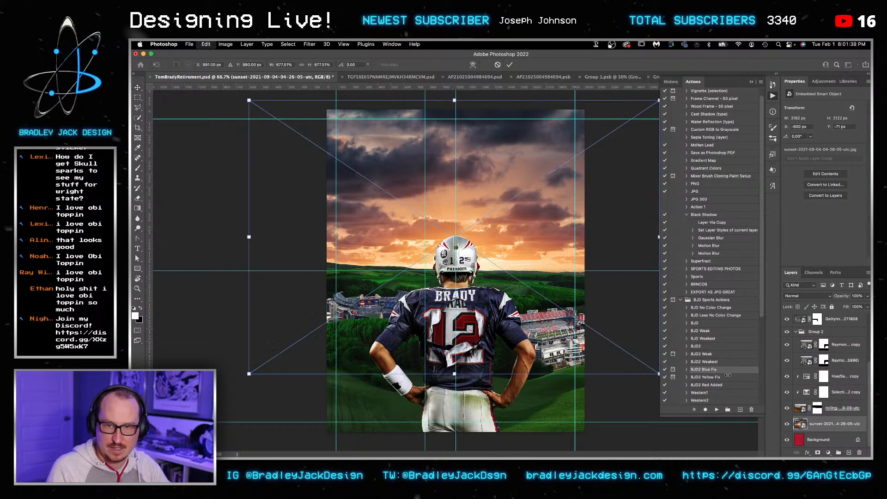
drag(538, 333, 535, 351)
key(Return)
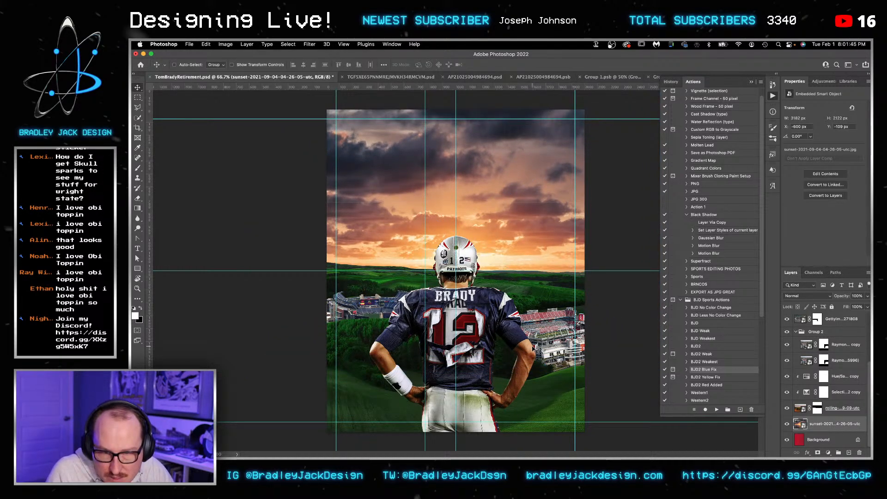
Step: Save the composite, search Envato Elements photos for "sunset" in Safari and return to Photoshop
key(ctrl+s)
key(super+Tab)
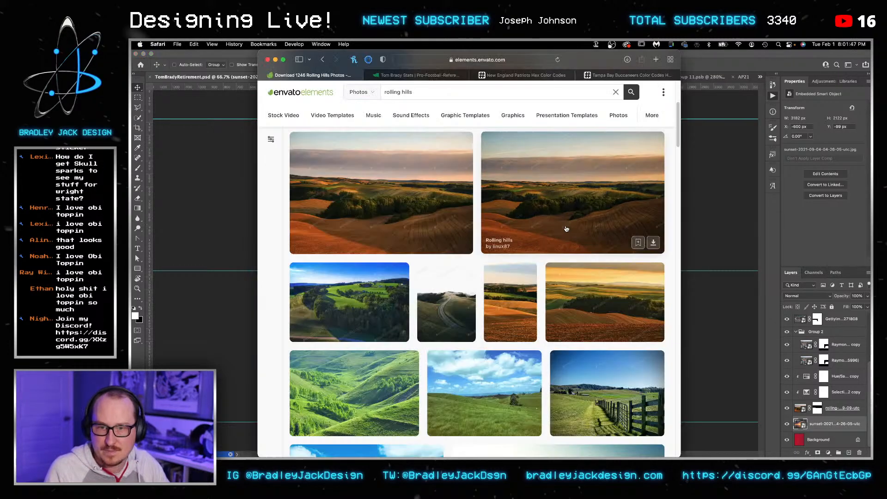
triple_click(444, 94)
text(sunset)
key(Return)
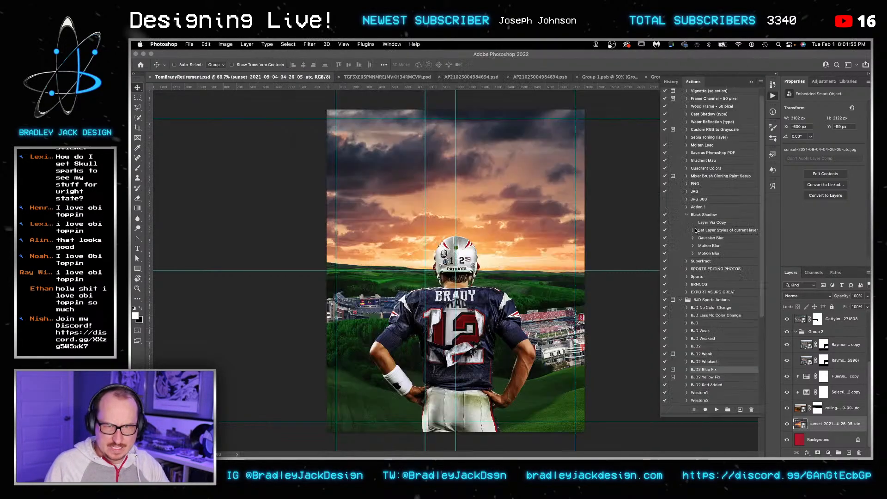
key(super+Tab)
Step: Hide the sunset sky layer and add a new empty layer directly above the Background
scroll(835, 418, up, 2)
scroll(819, 425, down, 2)
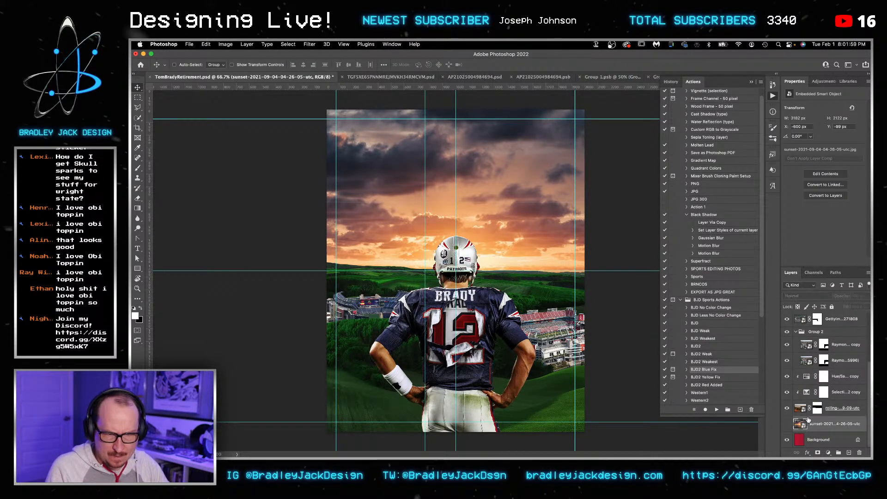
click(787, 423)
click(820, 440)
key(super+shift+n)
key(Return)
Step: Set the foreground color to bright cyan and fill the new layer with it
key(g)
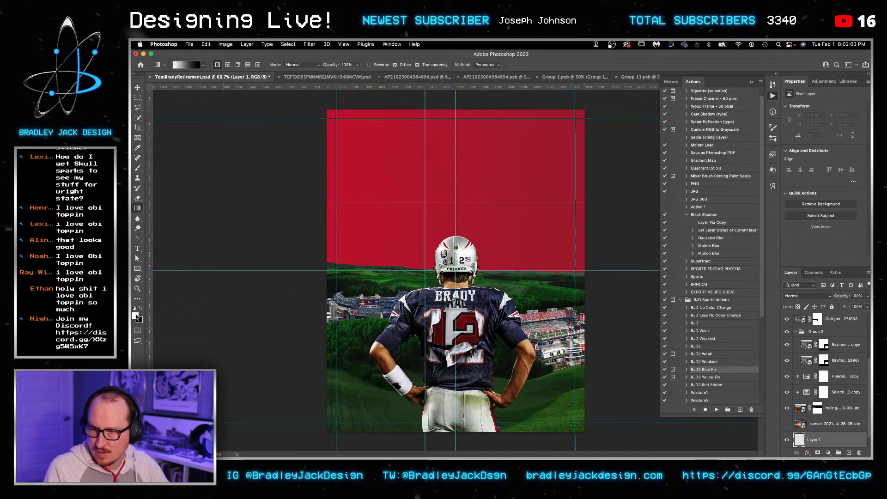
click(135, 316)
click(661, 324)
click(636, 293)
key(Return)
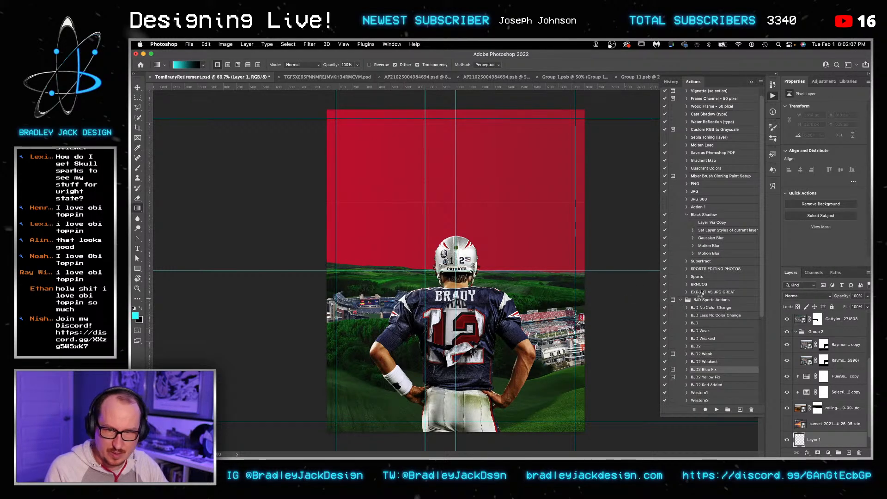
key(alt+BackSpace)
key(v)
Step: Combine the cyan layer, both hills layers, the stadiums and their color adjustments into one smart object
scroll(832, 428, up, 3)
scroll(833, 379, up, 2)
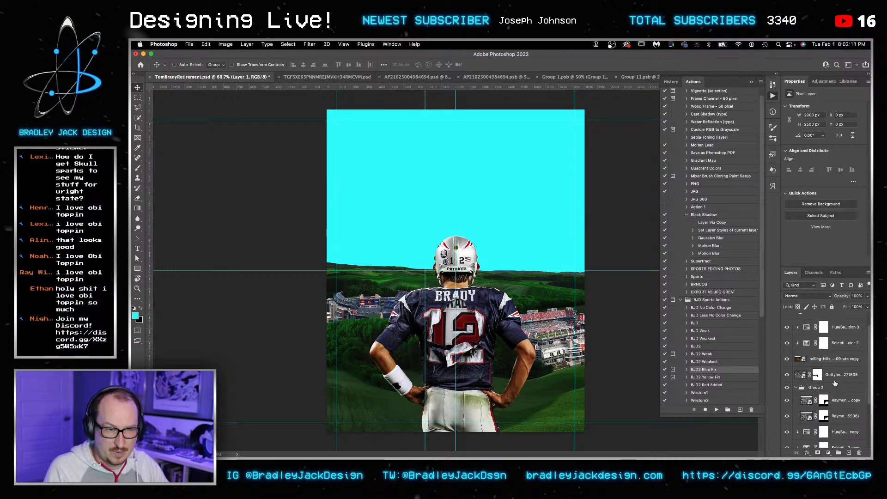
shift+click(834, 341)
key(super+g)
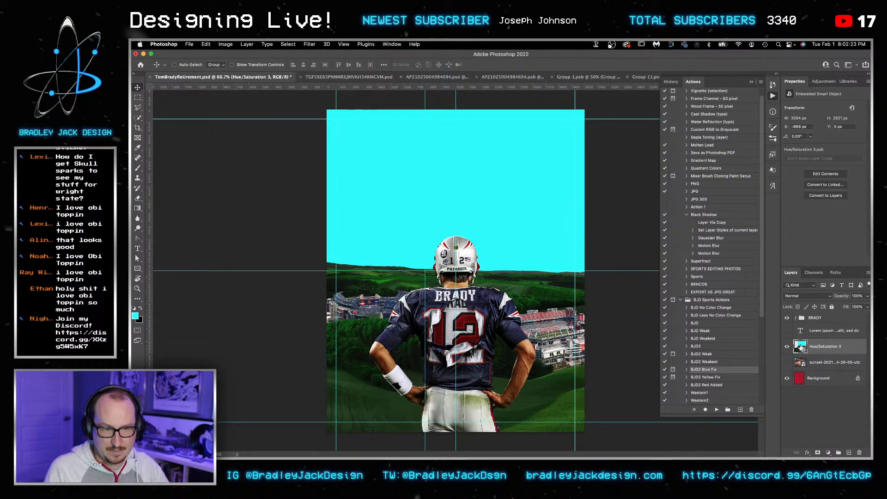
Step: Check the contents of the new smart object and add a layer mask covering the full canvas to it
double_click(800, 346)
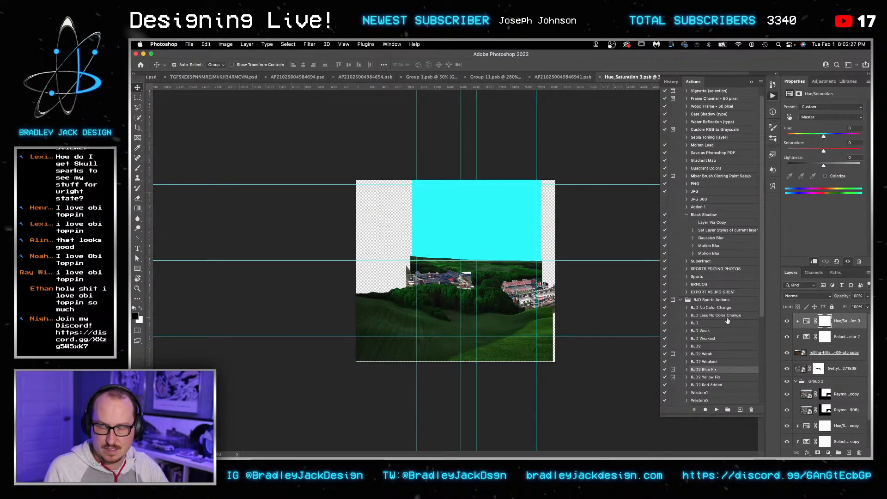
key(super+w)
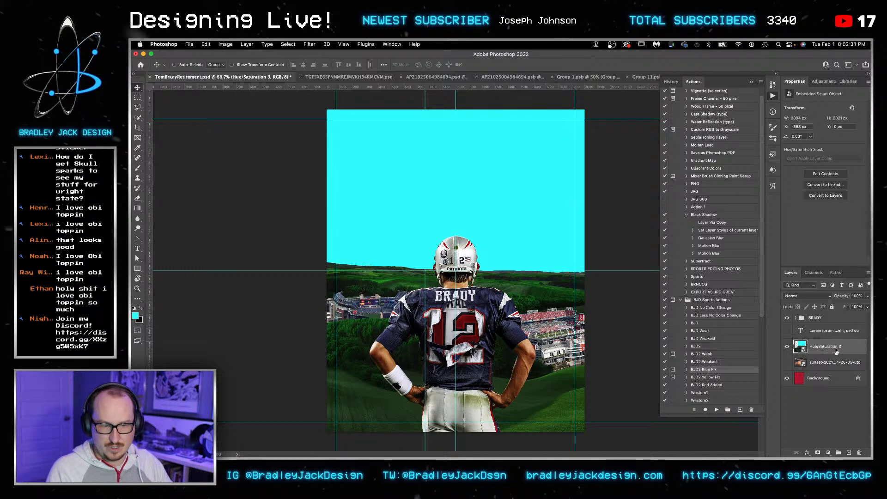
key(super+a)
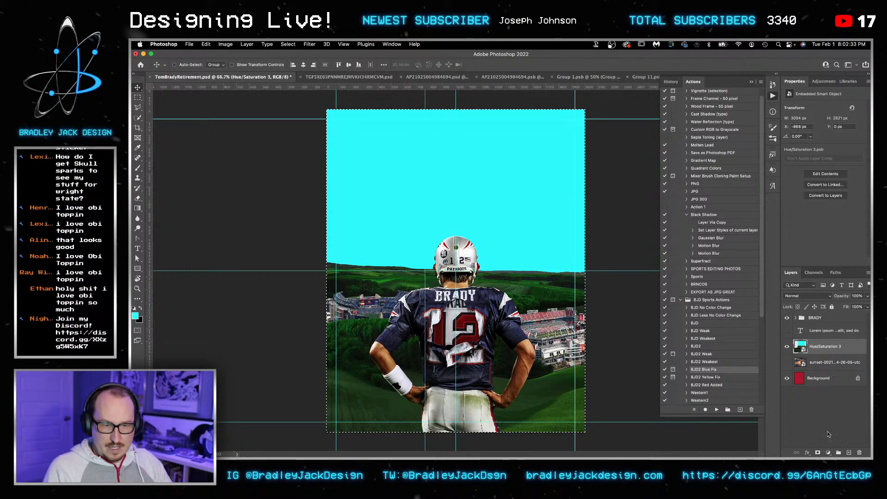
click(818, 453)
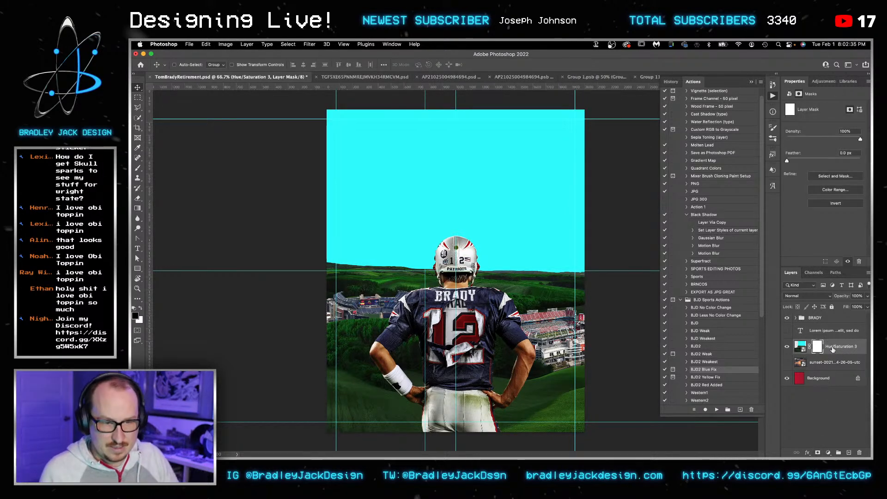
Step: Open the contents of the combined scenery smart object and start Sky Replacement on the cyan-sky artwork
click(831, 348)
double_click(799, 347)
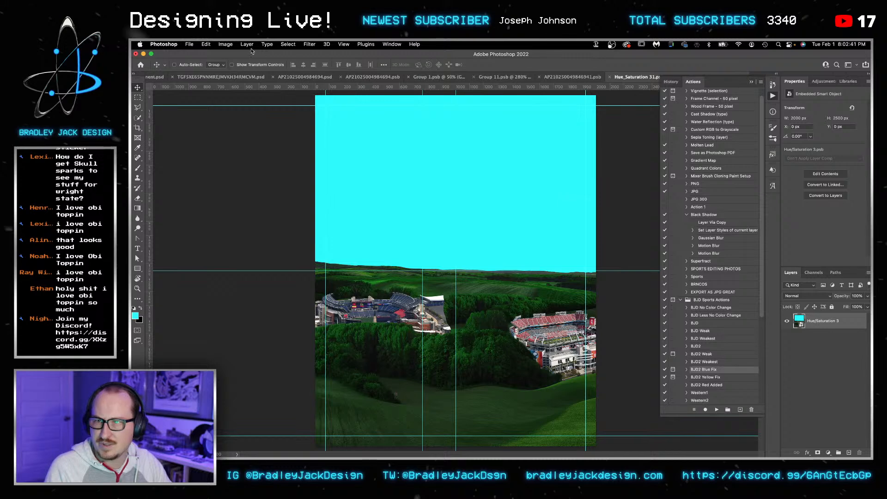
click(225, 43)
mouse_move(206, 44)
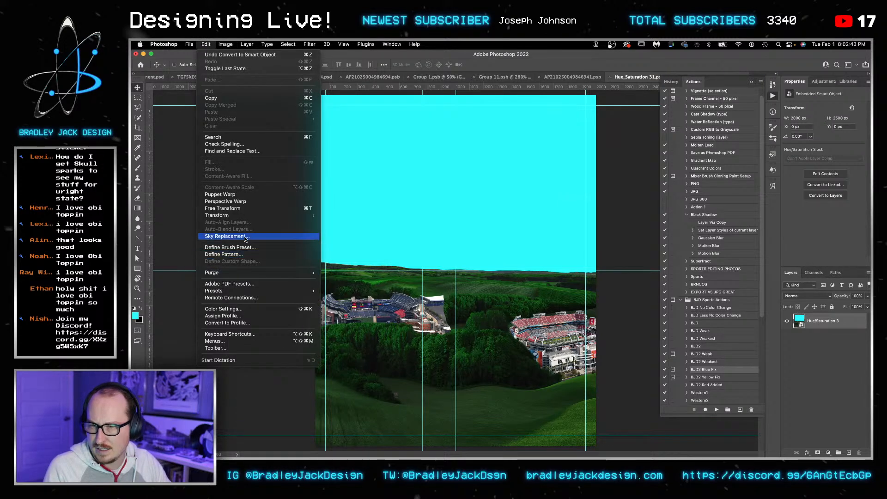
click(488, 241)
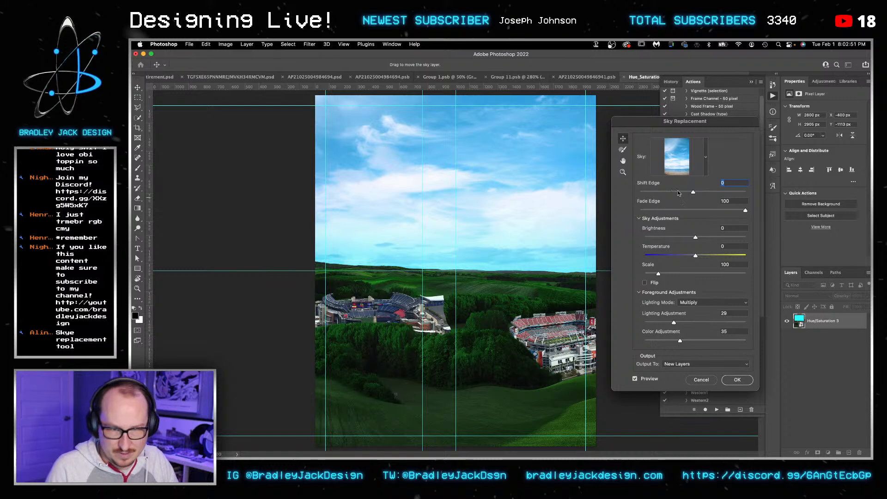
Step: Choose the custom orange-sunset image below the Sunsets group as the replacement sky
click(707, 161)
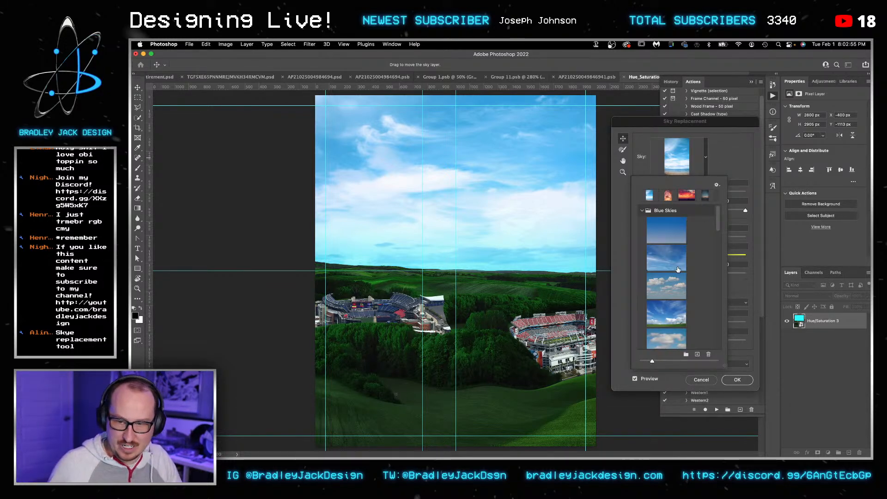
scroll(672, 298, down, 5)
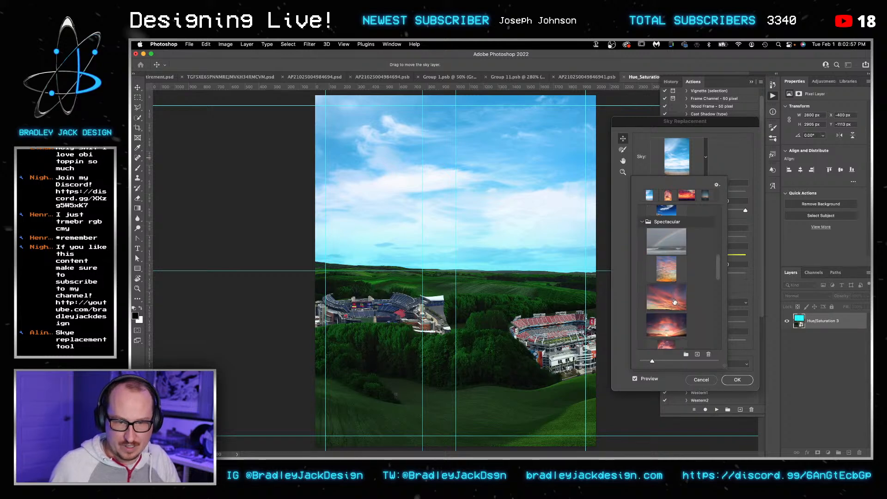
scroll(674, 301, down, 5)
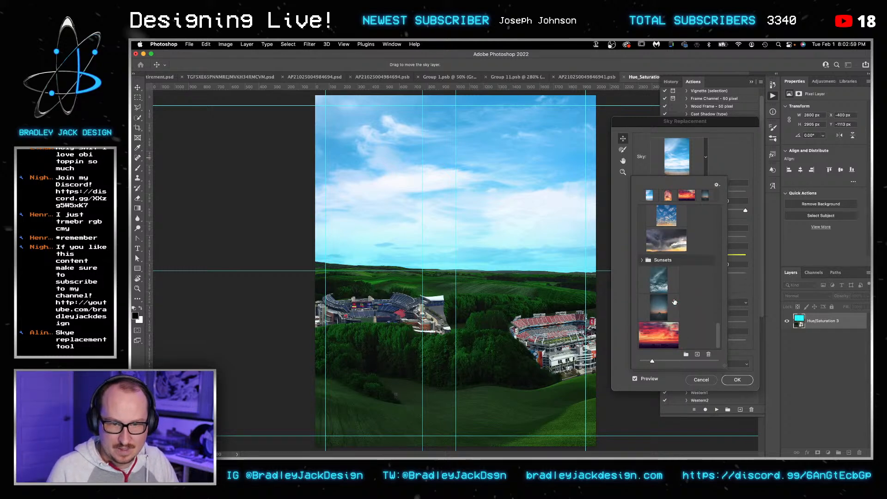
click(661, 331)
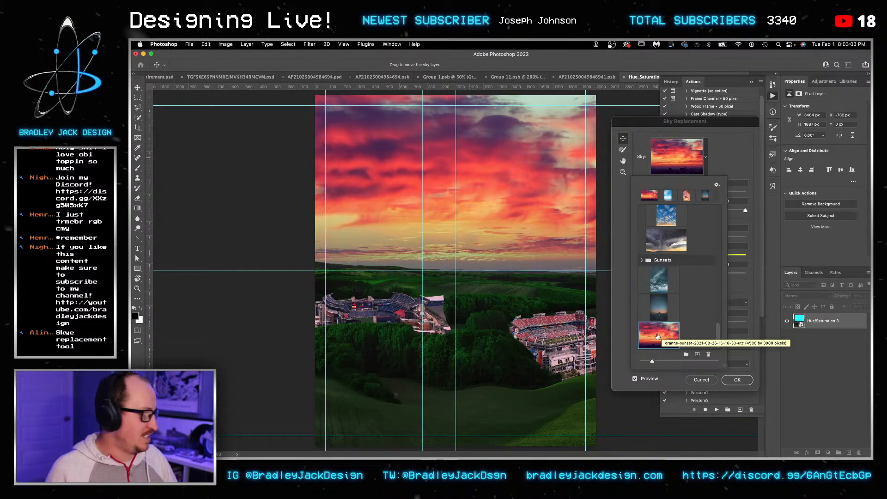
Step: Switch to Safari and look through the Envato Elements sunset photos for a suitable sky, continuing to page 2
click(387, 433)
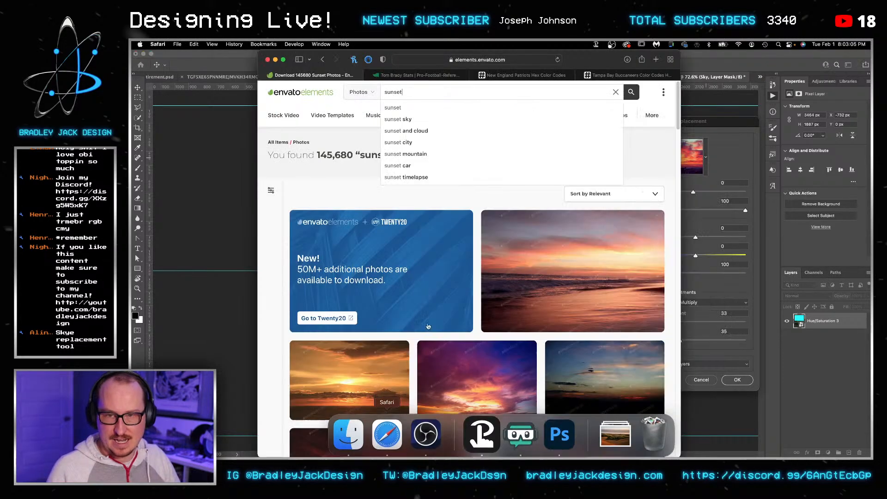
scroll(476, 235, down, 3)
scroll(476, 234, down, 10)
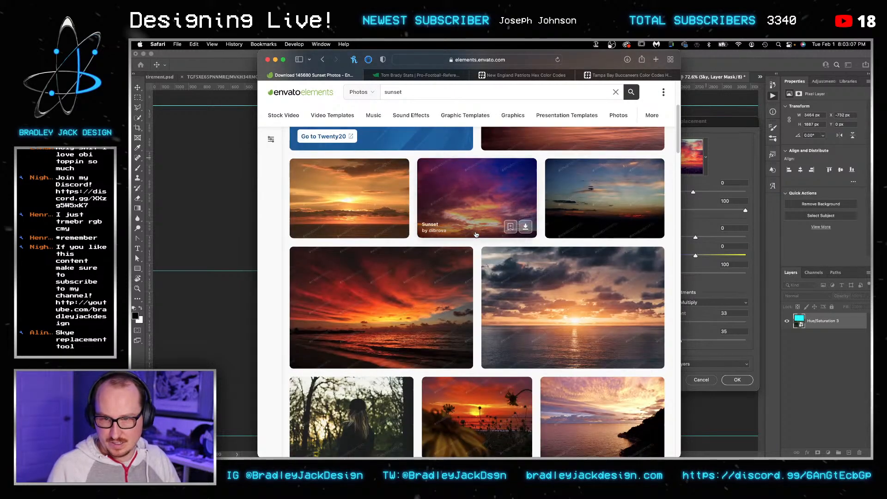
scroll(478, 232, down, 10)
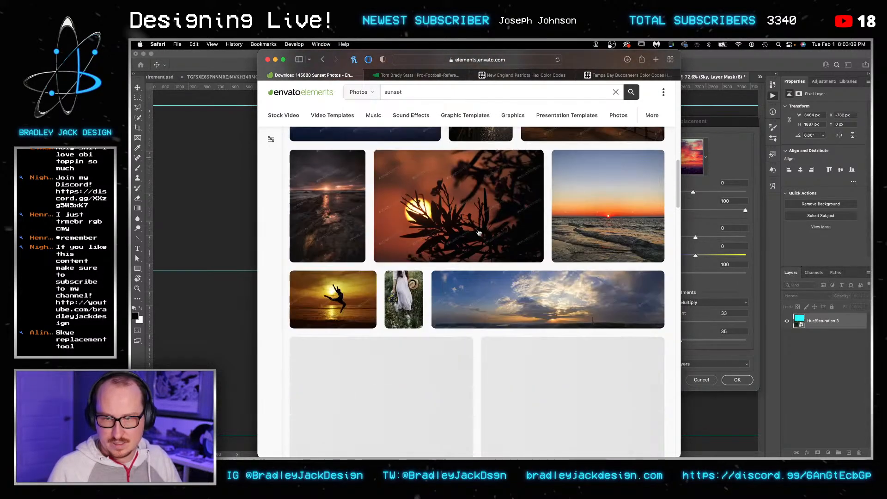
scroll(477, 230, down, 6)
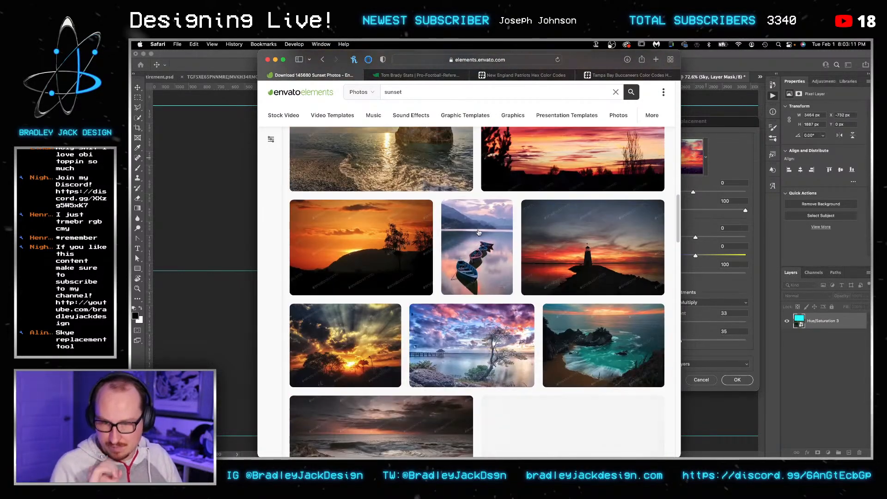
scroll(478, 229, down, 8)
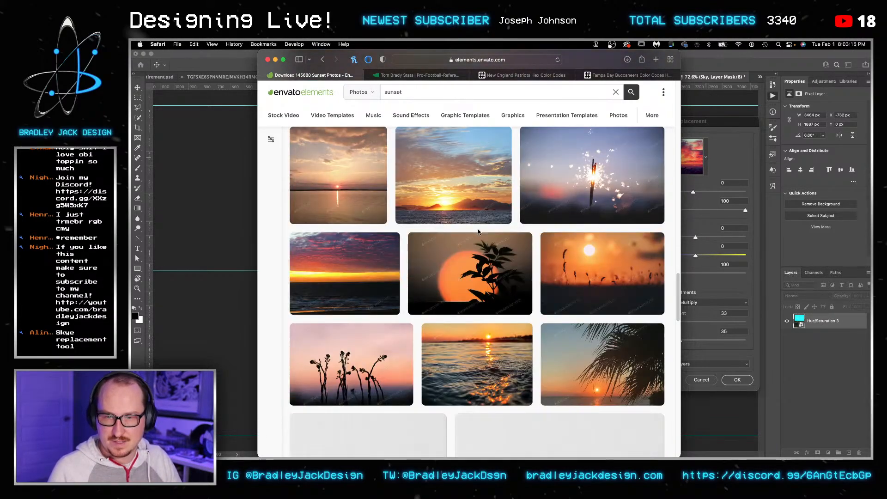
scroll(478, 229, down, 5)
scroll(478, 231, down, 8)
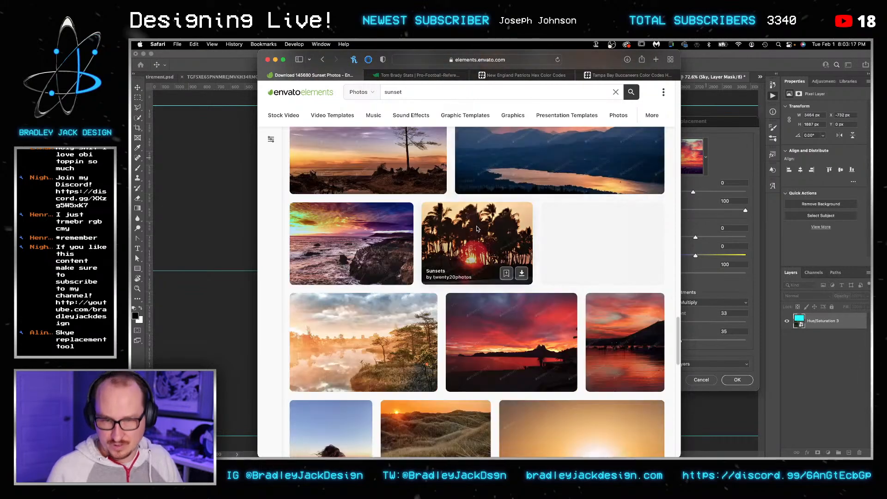
scroll(477, 229, down, 8)
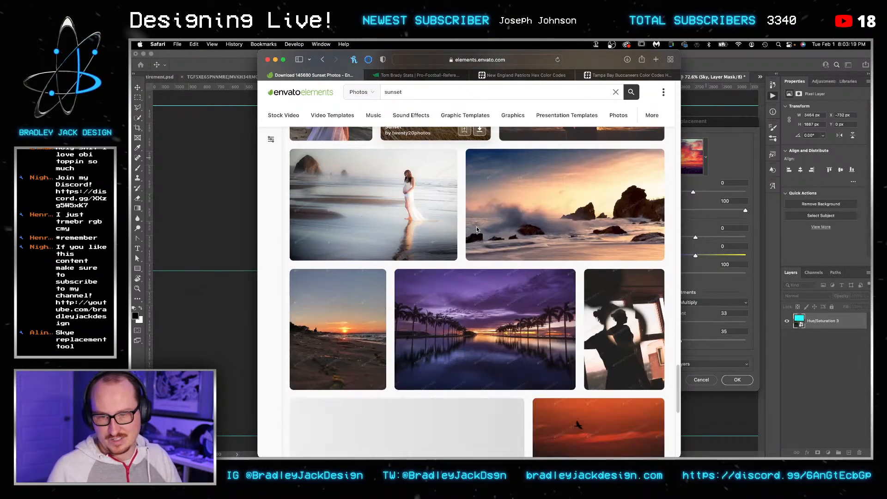
scroll(477, 228, down, 2)
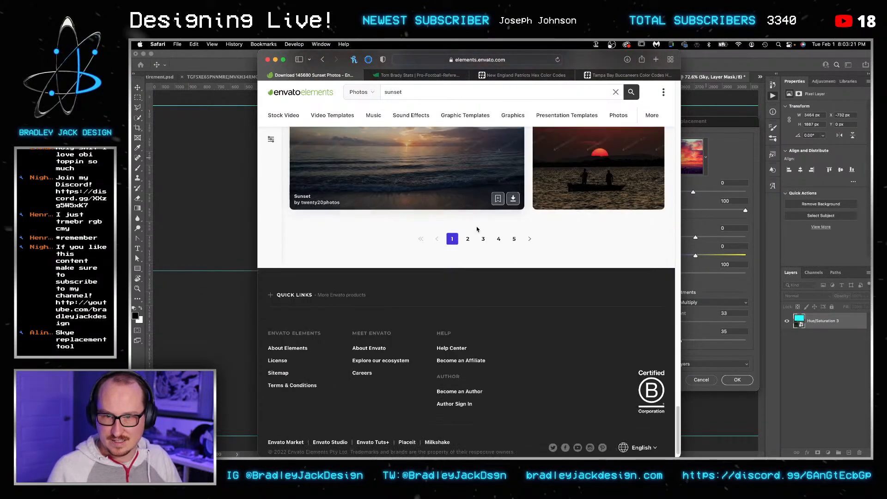
click(467, 238)
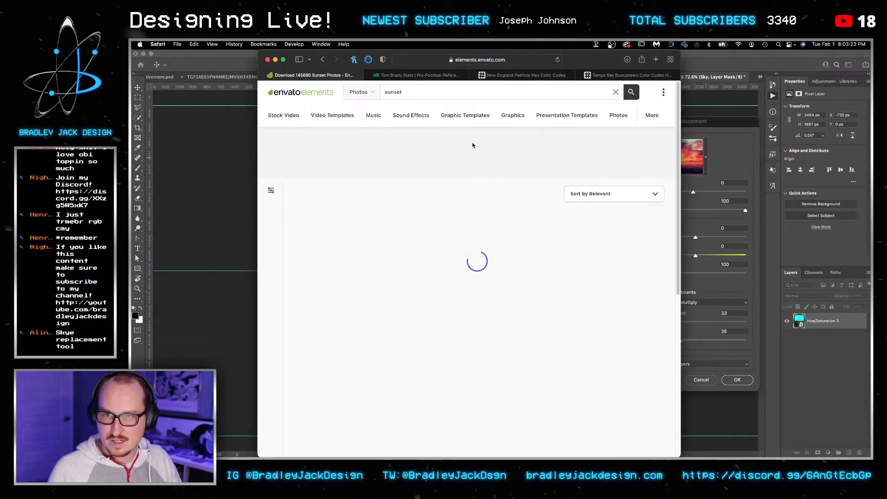
Step: Search the Envato Elements photos for "sunset -ocean"
click(441, 93)
text(-)
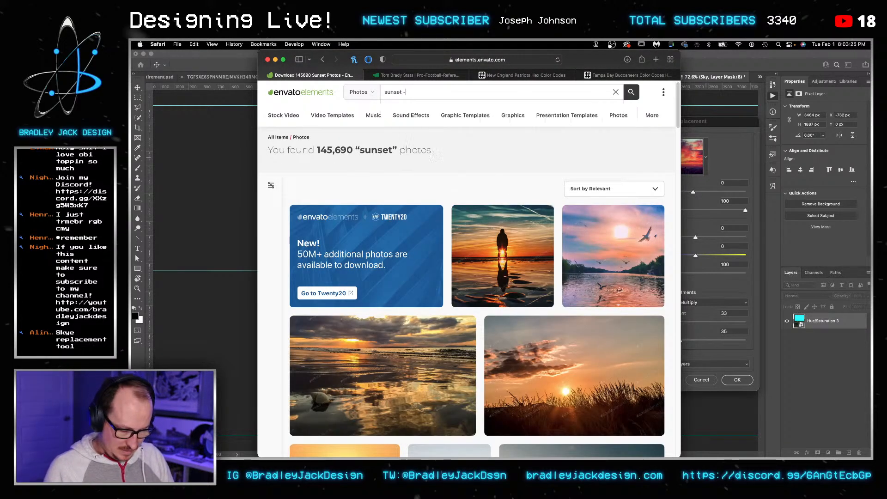
text(ocean)
key(Return)
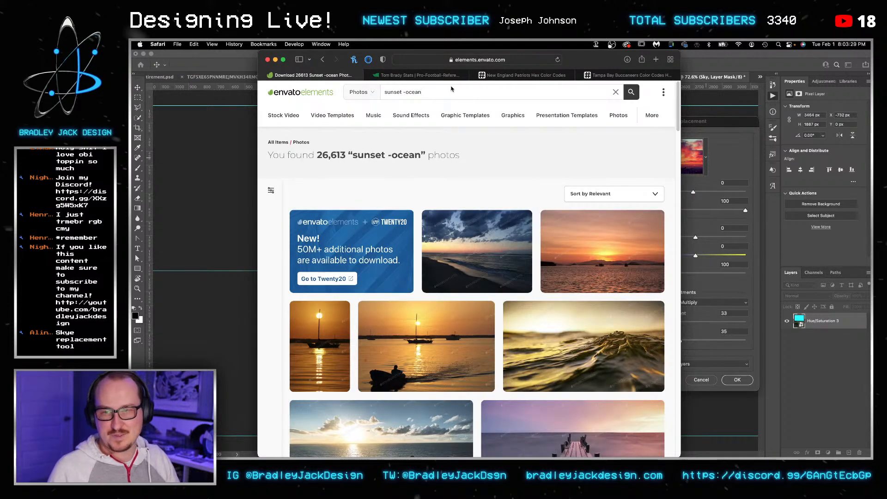
Step: Search the photos for "sunset field" and skim the first results
key(BackSpace)
text(field)
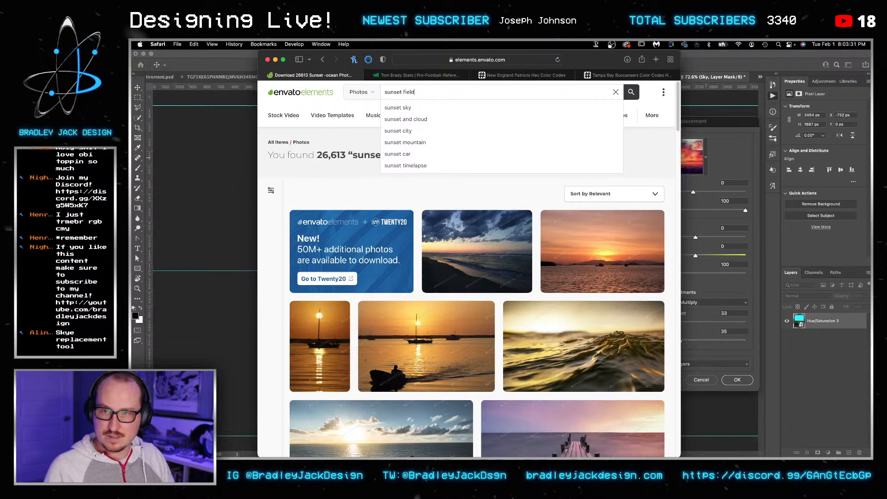
key(Return)
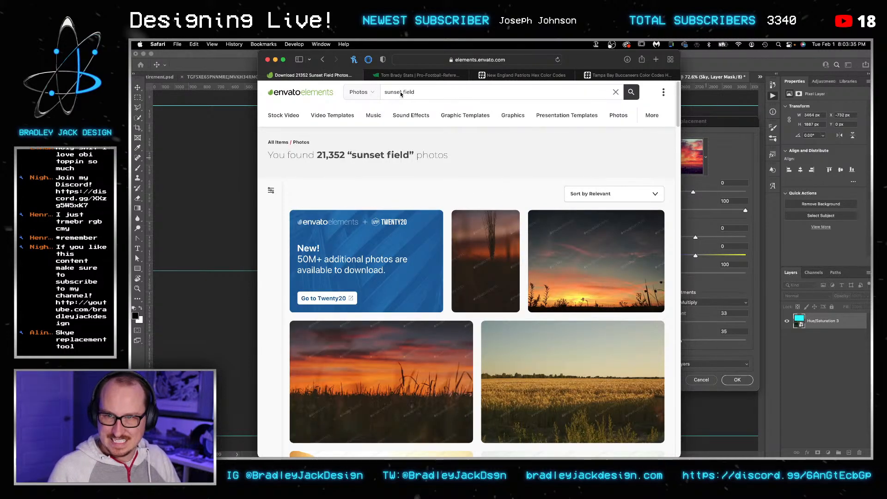
scroll(455, 228, down, 3)
Step: Search the photos for "sunset cliff" and look through the results for a usable sky
key(BackSpace)
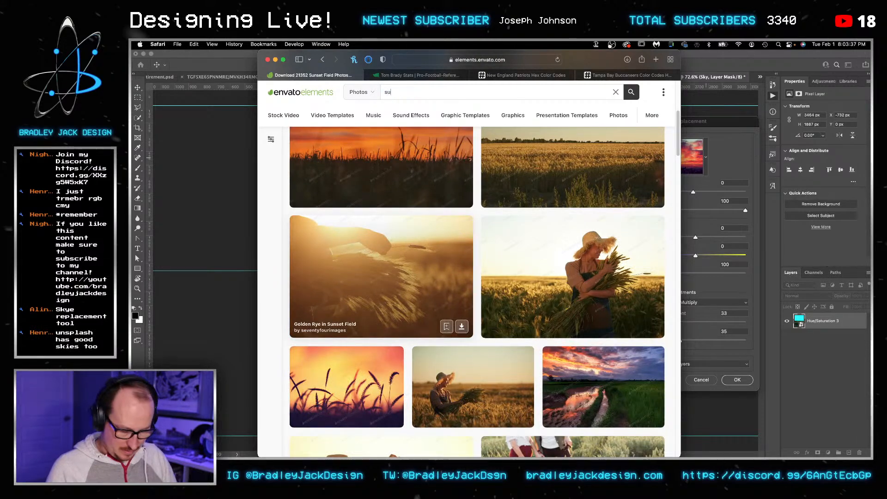
text(cliff)
key(Return)
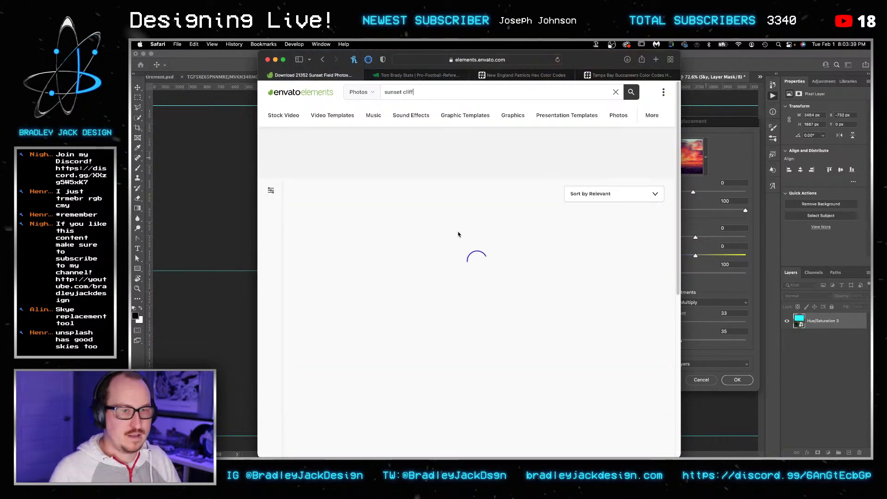
scroll(481, 175, down, 3)
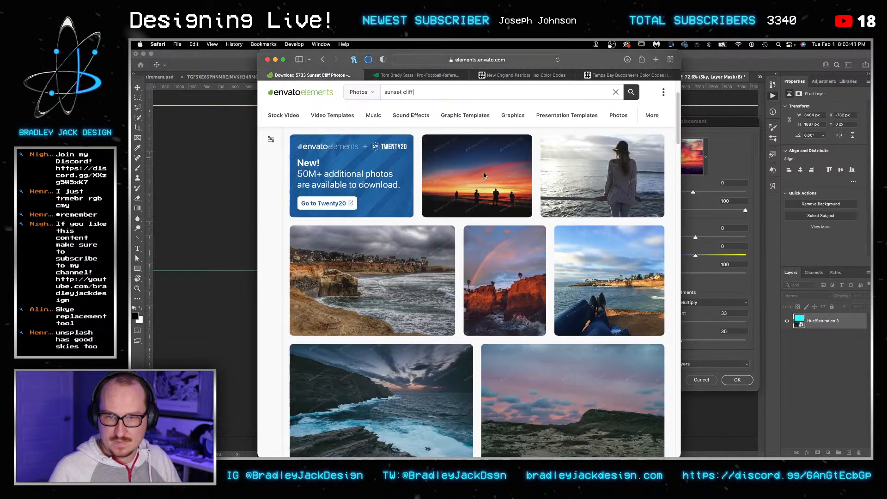
scroll(492, 161, down, 8)
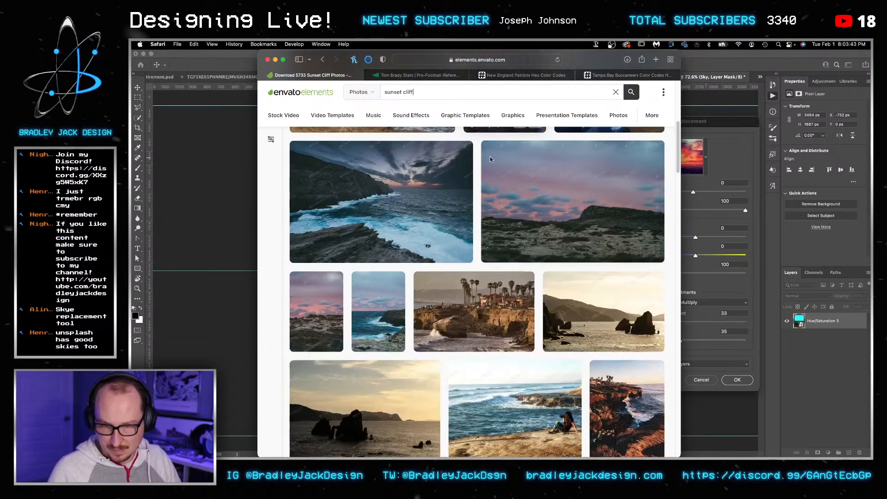
scroll(492, 170, up, 6)
scroll(492, 171, down, 11)
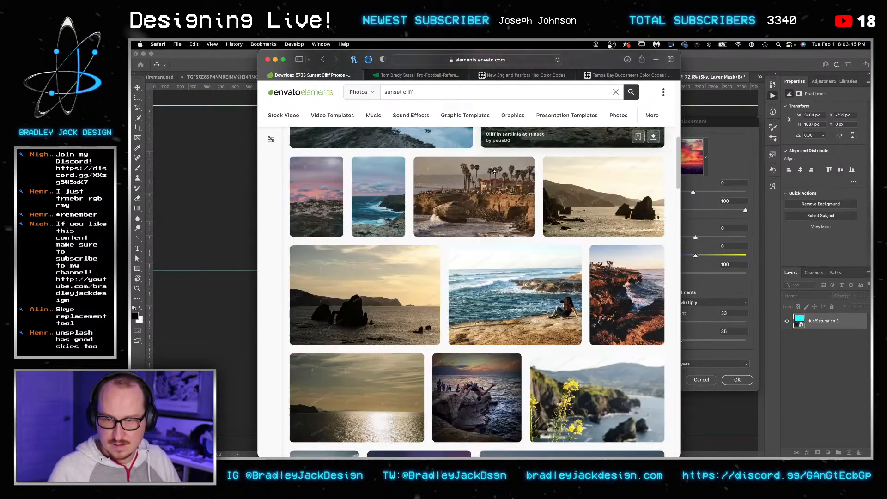
scroll(492, 168, up, 15)
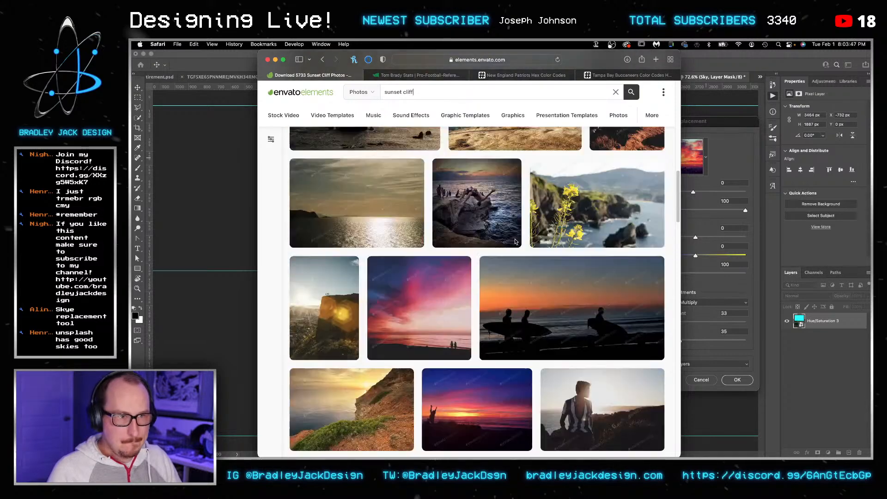
Step: Open Unsplash in a new browser tab and search it for "sunsets"
key(super+t)
text(unsplash)
key(Return)
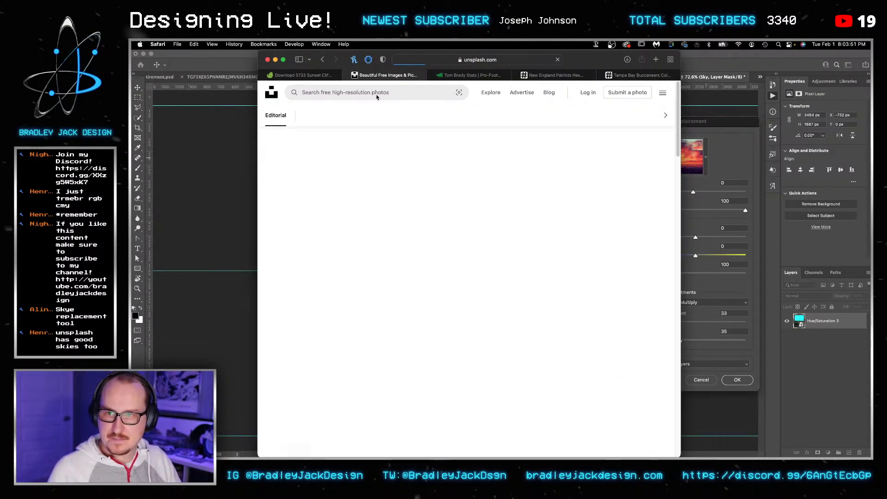
click(383, 94)
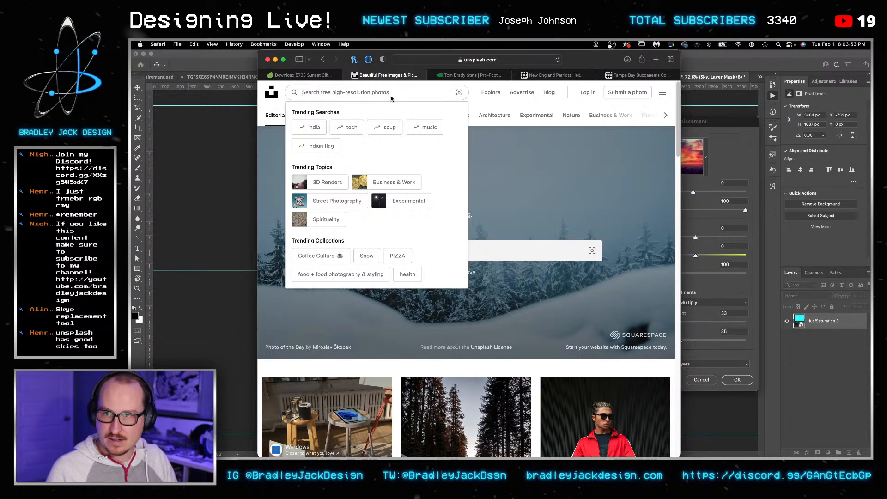
text(sunsets)
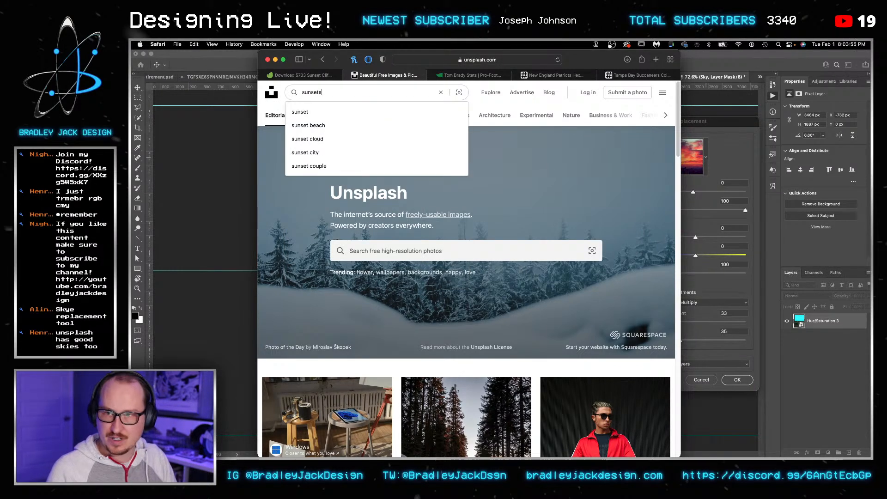
key(Return)
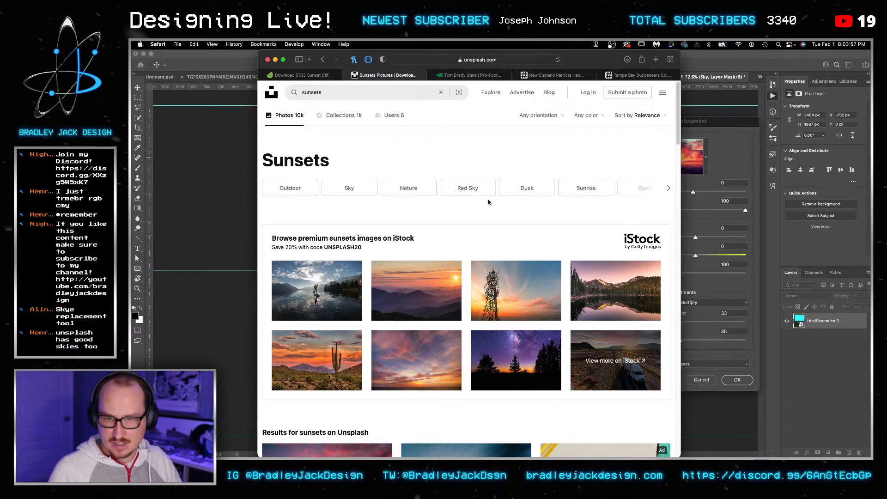
Step: Look through the Unsplash sunset photos and compare them with the sky preview in Photoshop before returning to the browser
scroll(489, 198, down, 6)
scroll(506, 176, down, 4)
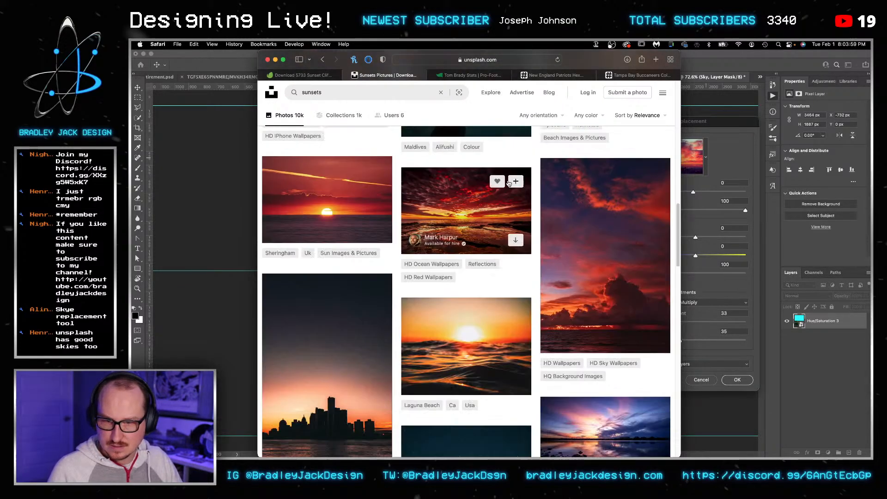
scroll(506, 179, down, 3)
scroll(506, 179, down, 12)
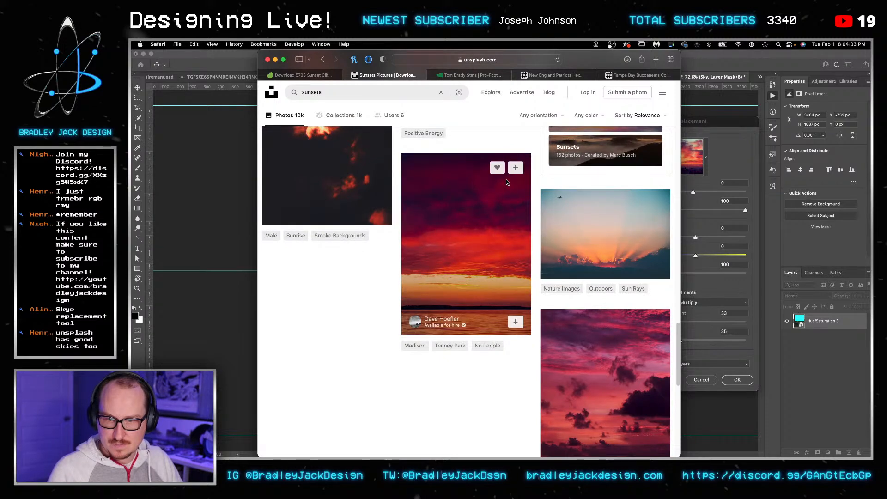
scroll(506, 182, down, 10)
key(super+Tab)
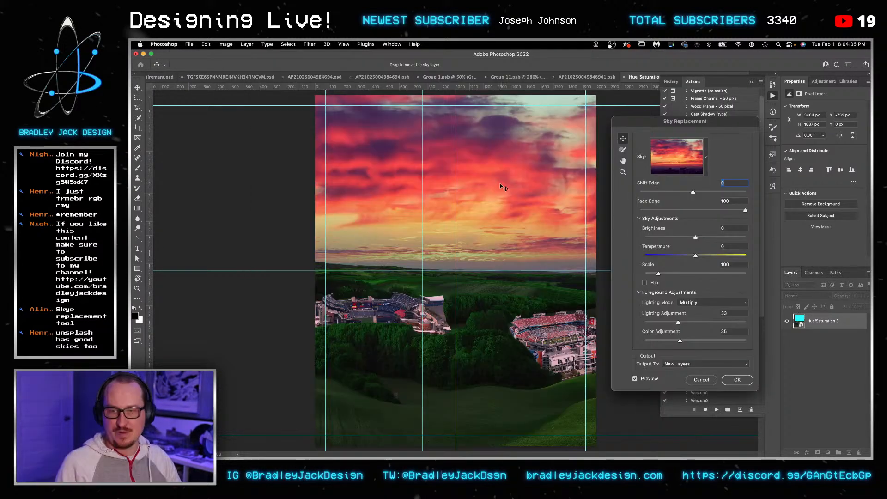
key(super+Tab)
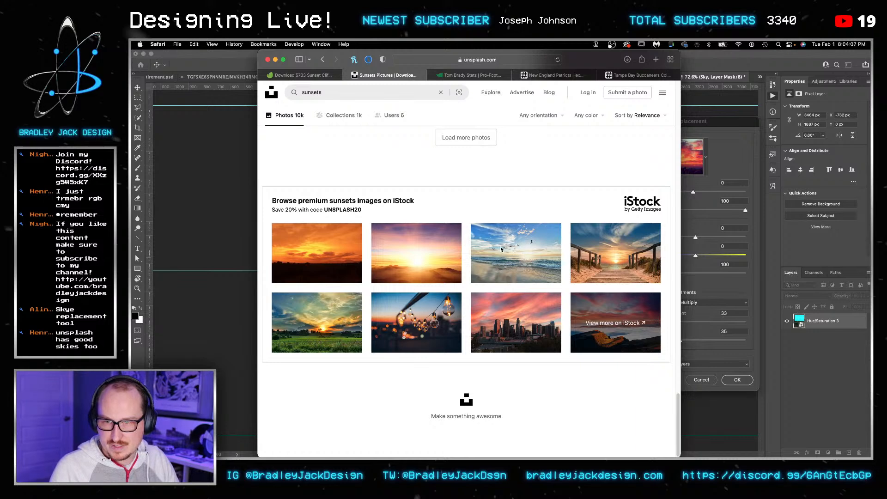
Step: Load more Unsplash sunset photos and examine them for a better replacement sky
scroll(502, 250, up, 5)
click(485, 328)
scroll(485, 261, down, 1)
scroll(484, 261, down, 4)
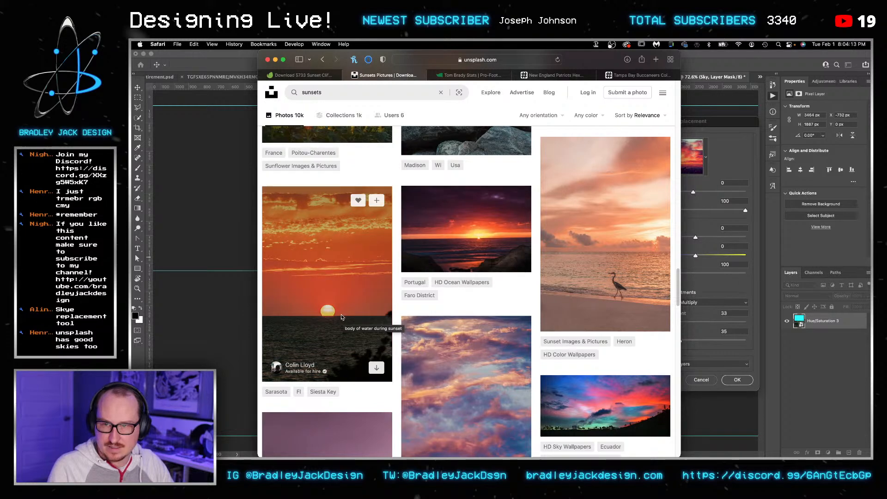
scroll(436, 223, down, 11)
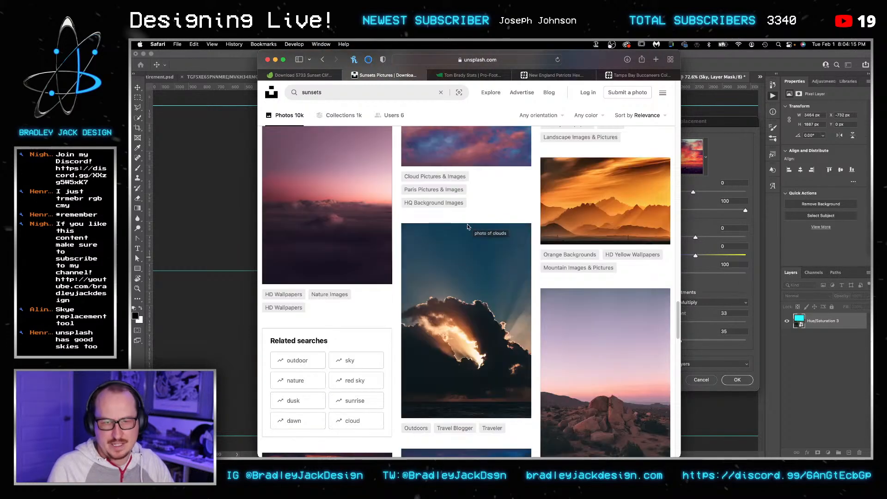
scroll(467, 225, down, 4)
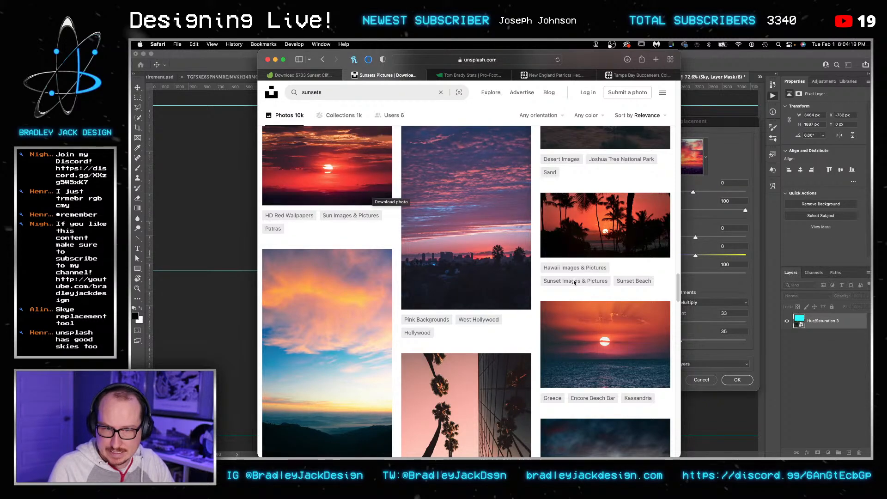
Step: Browse the sunset photos on Unsplash and download the red sunset over the sea tagged Greece and Kassandria
scroll(383, 269, down, 3)
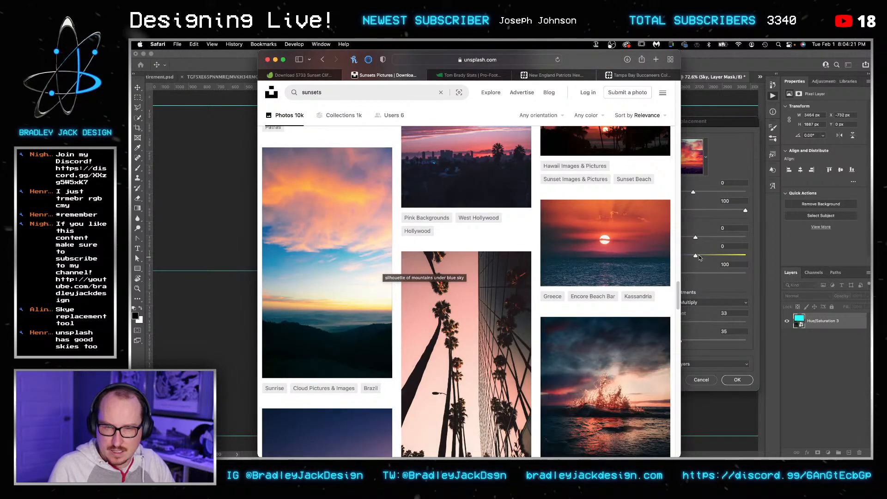
scroll(392, 263, down, 5)
scroll(418, 249, down, 3)
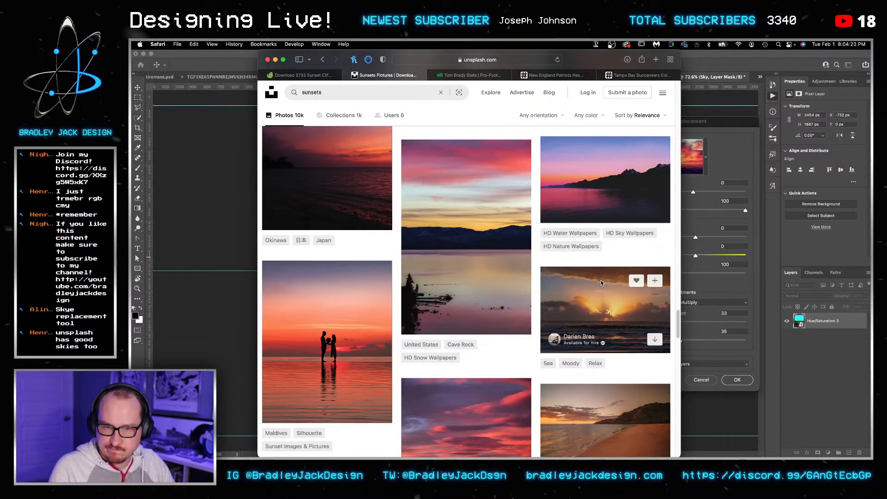
scroll(600, 280, down, 10)
scroll(595, 279, down, 2)
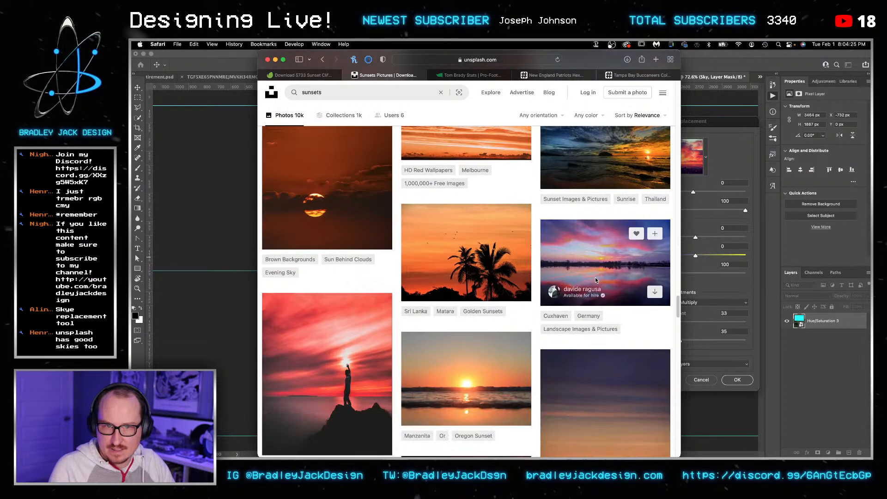
scroll(593, 284, down, 5)
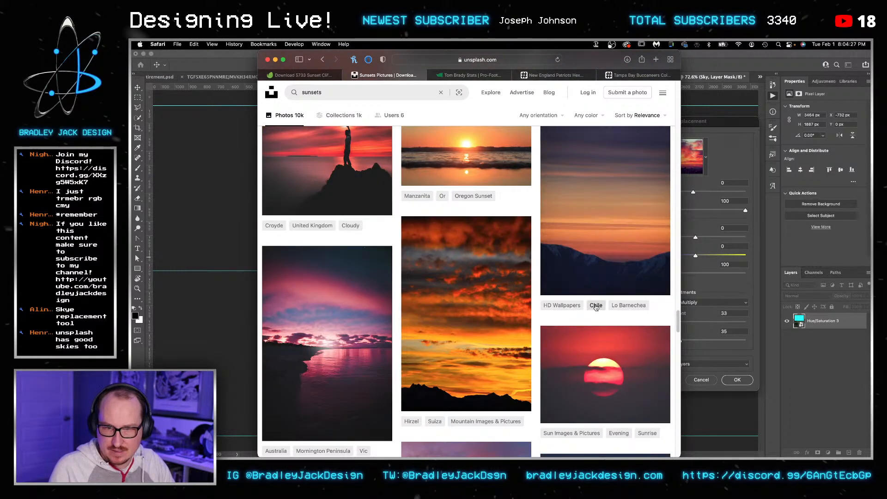
scroll(592, 298, down, 10)
scroll(595, 301, up, 5)
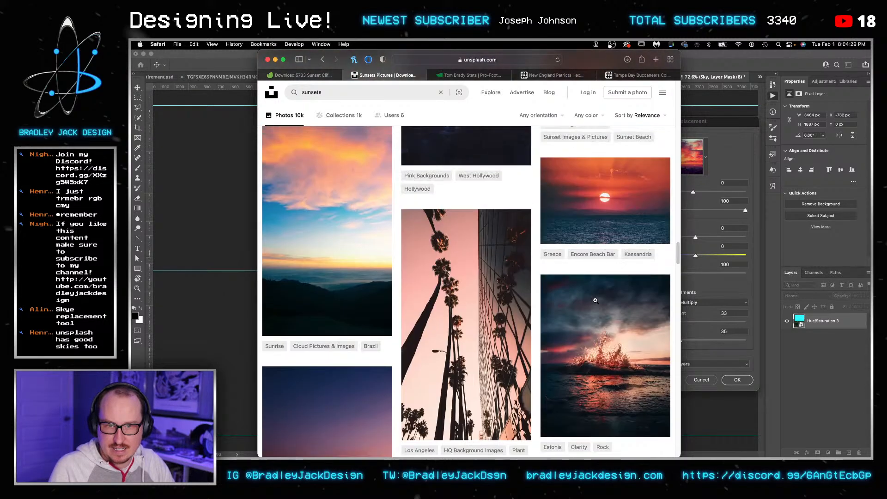
click(653, 358)
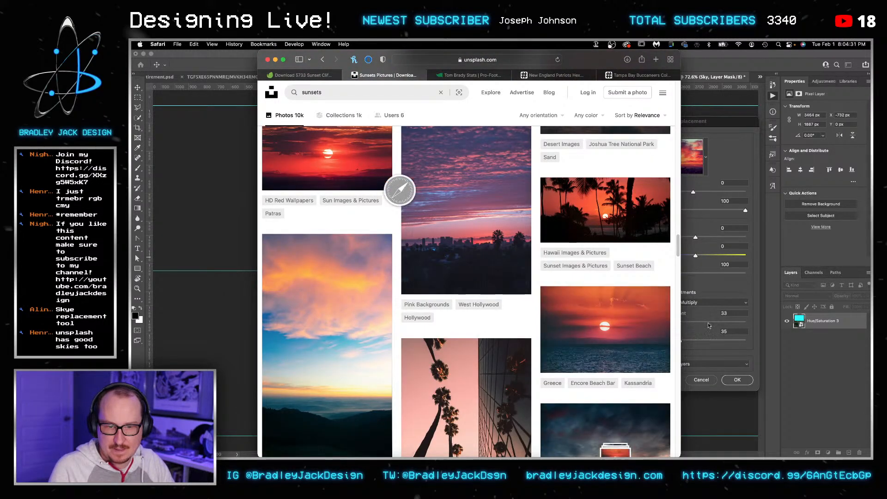
Step: Return to Photoshop, cancel the Sky Replacement and open the downloaded sunset photo as a new document
click(706, 331)
click(701, 380)
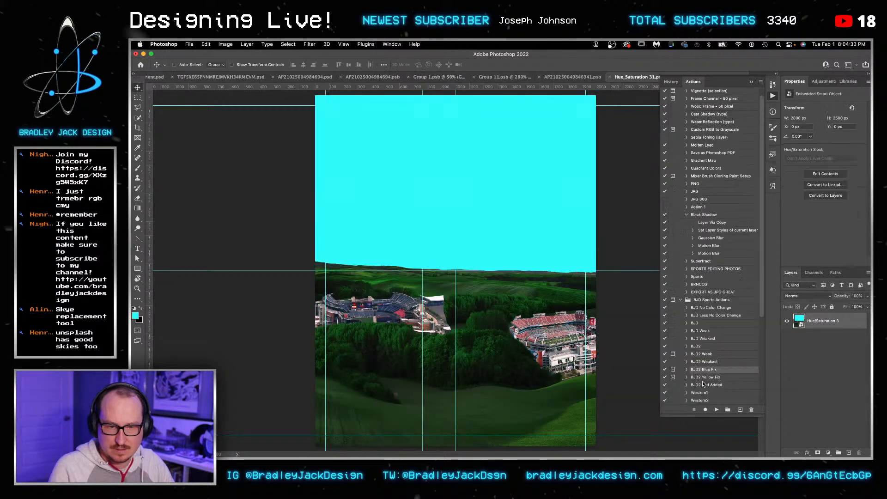
click(615, 433)
drag(441, 125, 559, 433)
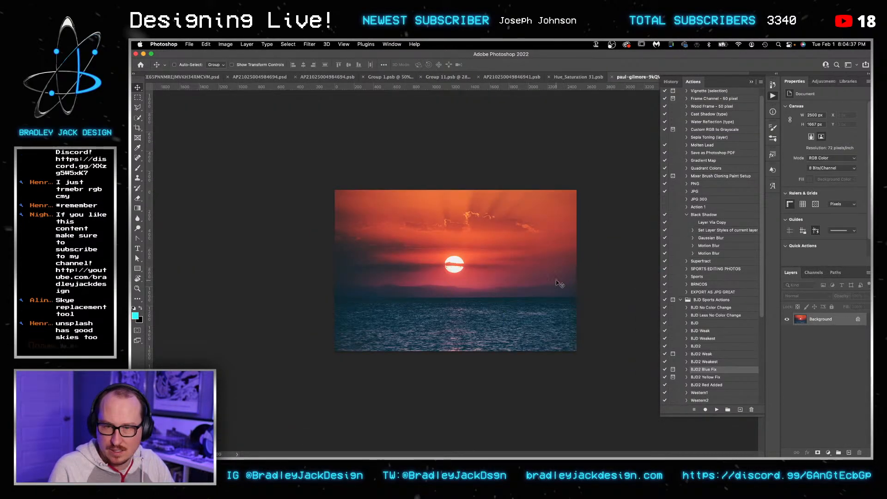
Step: Add a Selective Color adjustment layer to the sunset photo with Reds at Cyan -40, Yellow +32 and Black +2
click(820, 82)
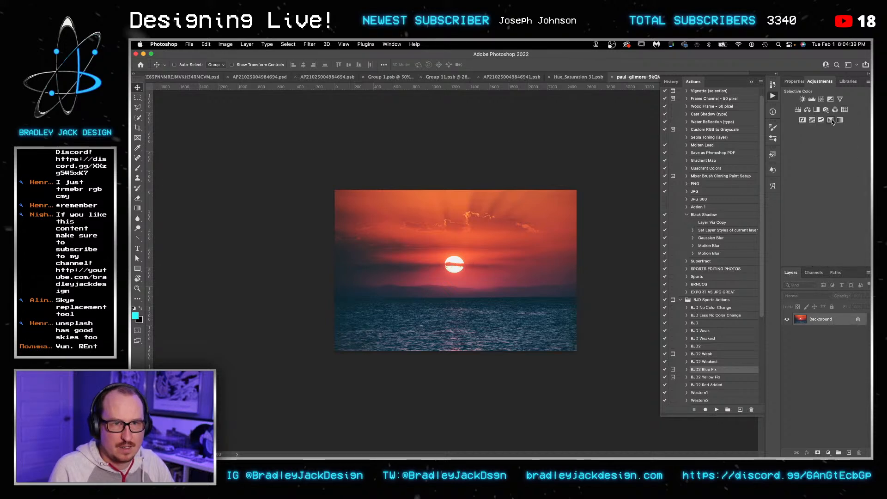
click(830, 120)
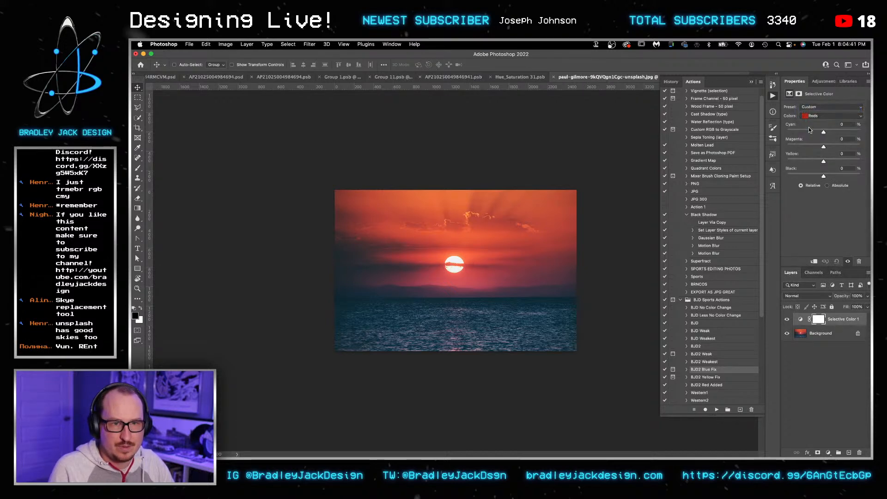
click(829, 178)
mouse_move(823, 162)
mouse_down()
mouse_move(834, 161)
mouse_move(825, 176)
mouse_up()
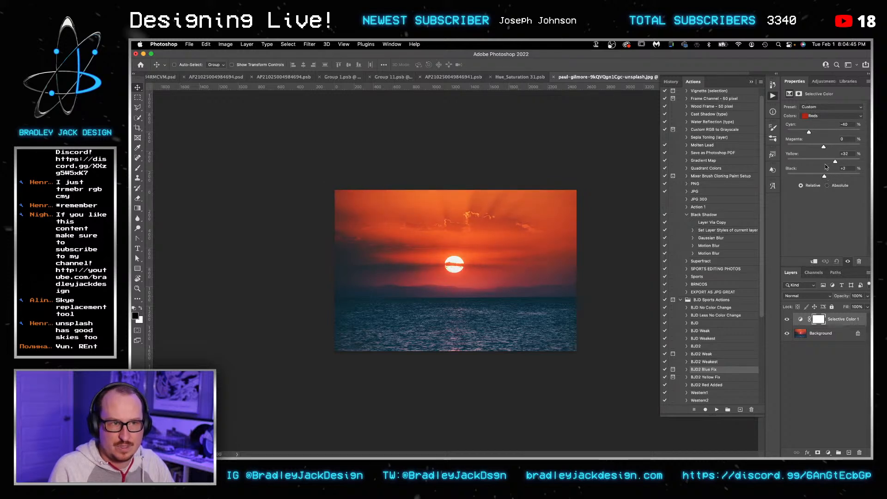
key(super+Tab)
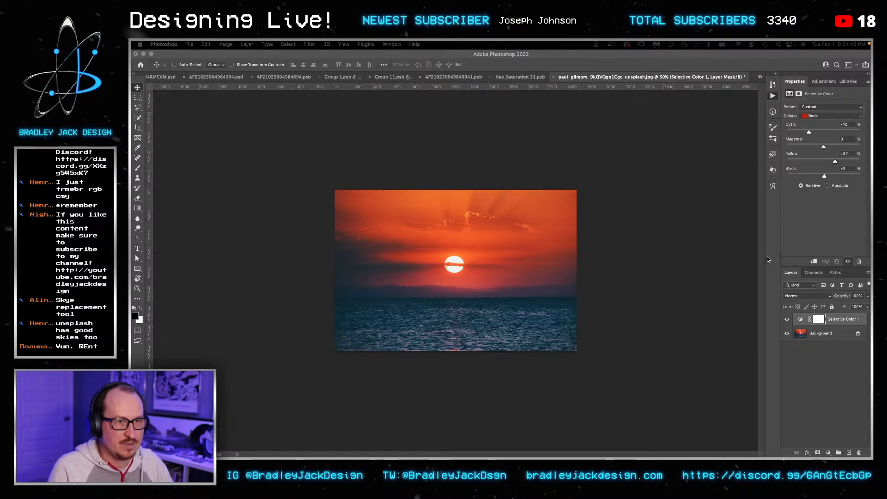
click(596, 290)
Step: Adjust the Yellows of the Selective Color layer to Cyan -47 and Yellow +47
click(817, 116)
click(809, 132)
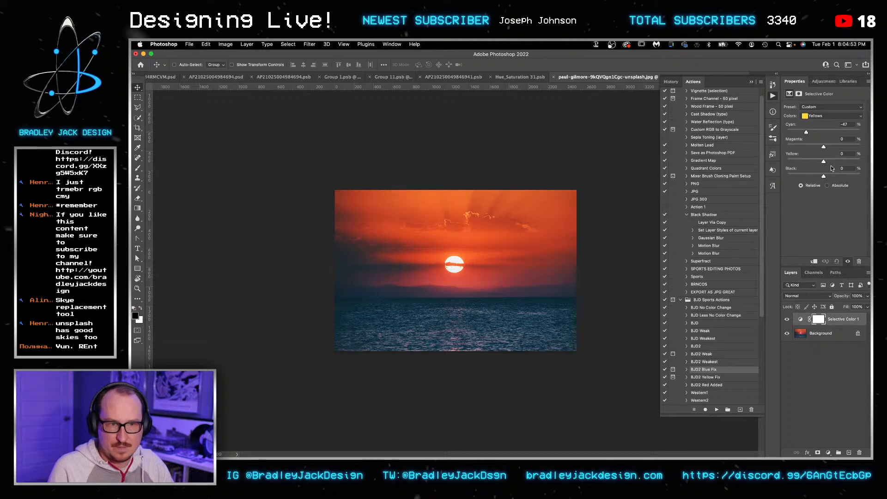
drag(839, 162, 841, 161)
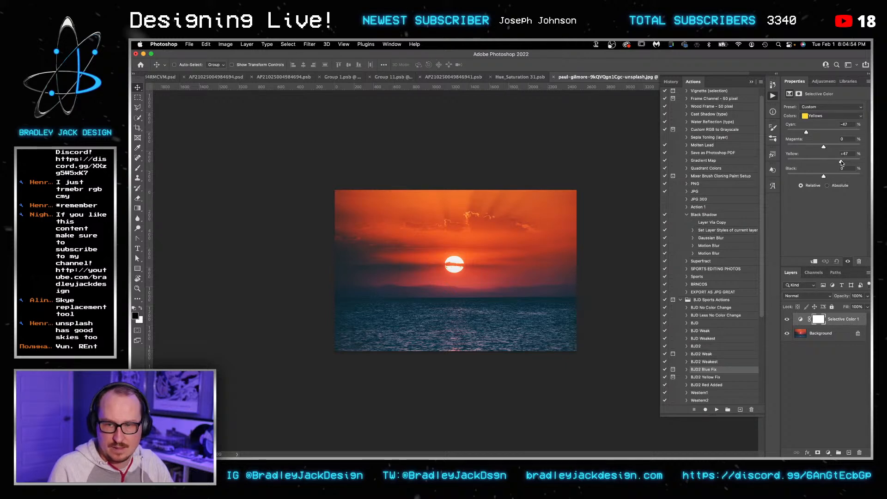
Step: Adjust the Cyans of the Selective Color layer to Cyan -72, Magenta -46 and Yellow +100, and save the photo
click(818, 119)
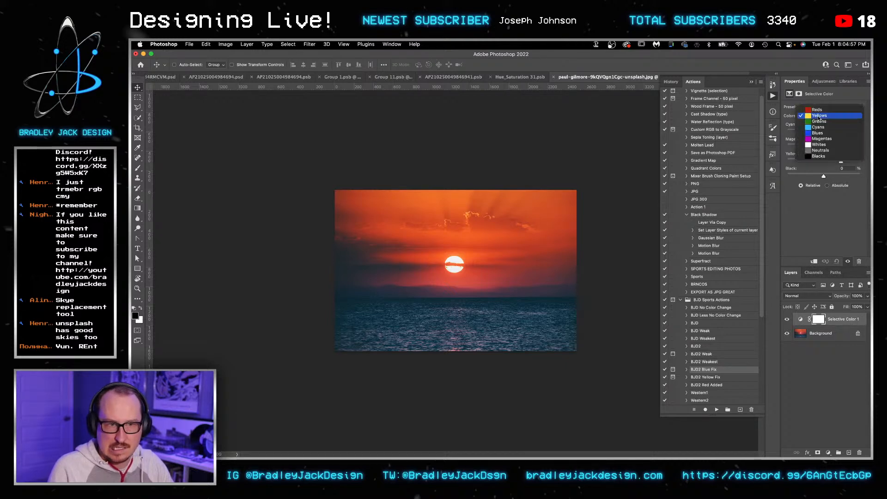
click(820, 133)
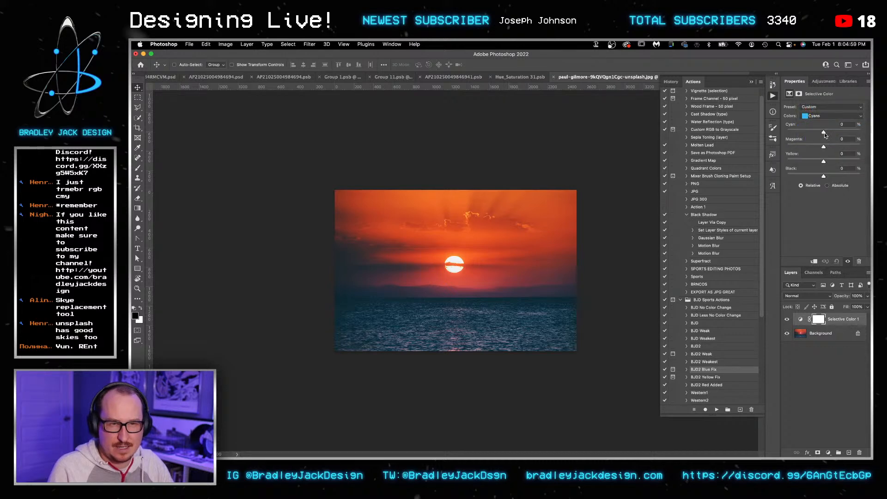
drag(840, 161, 797, 132)
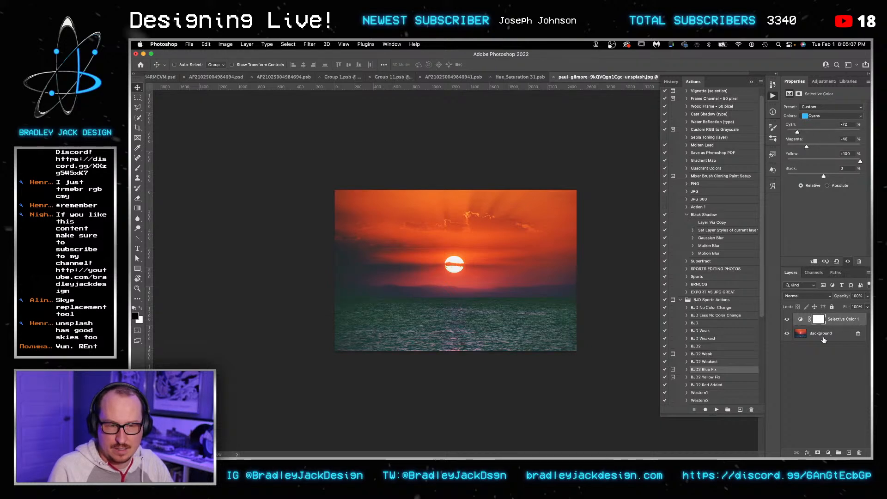
key(super+s)
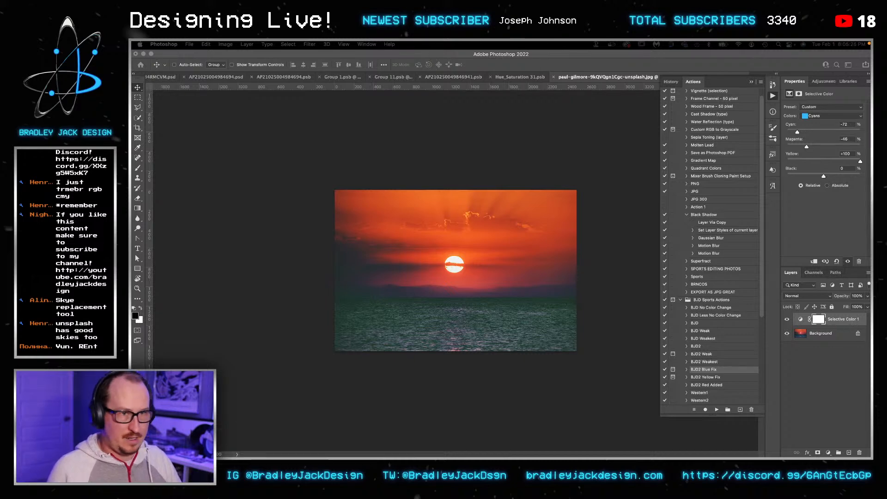
key(super+Tab)
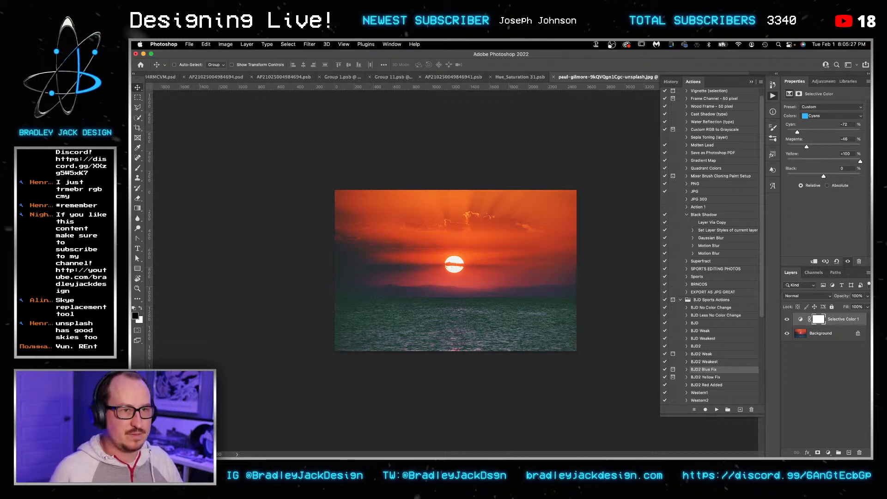
Step: Switch to the Hue_Saturation 31.psb landscape document and start Sky Replacement on its Hue/Saturation 3 layer
key(ctrl+Tab)
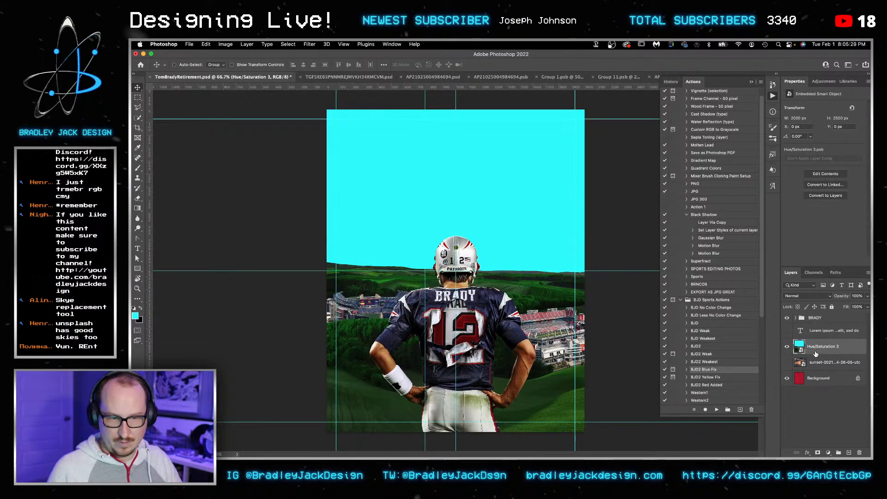
key(ctrl+Tab)
key(ctrl+Tab)
key(ctrl+Tab)
key(ctrl+Tab)
key(ctrl+Tab)
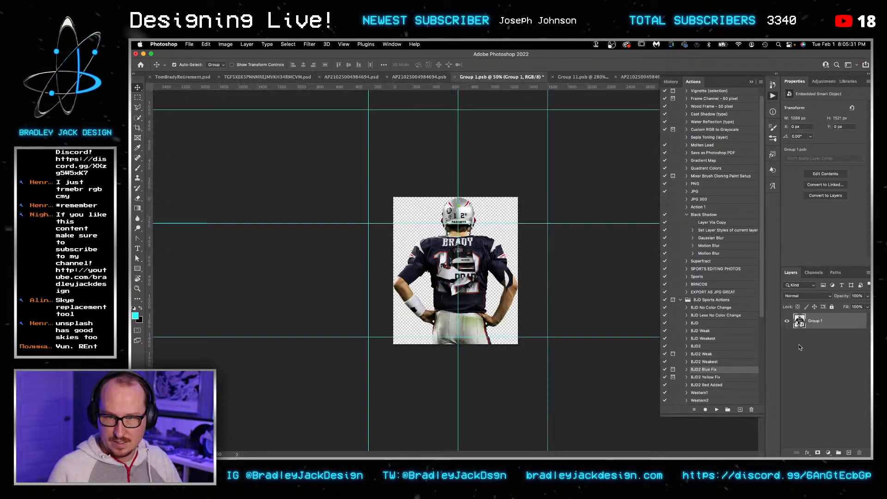
key(ctrl+Tab)
key(ctrl+Tab)
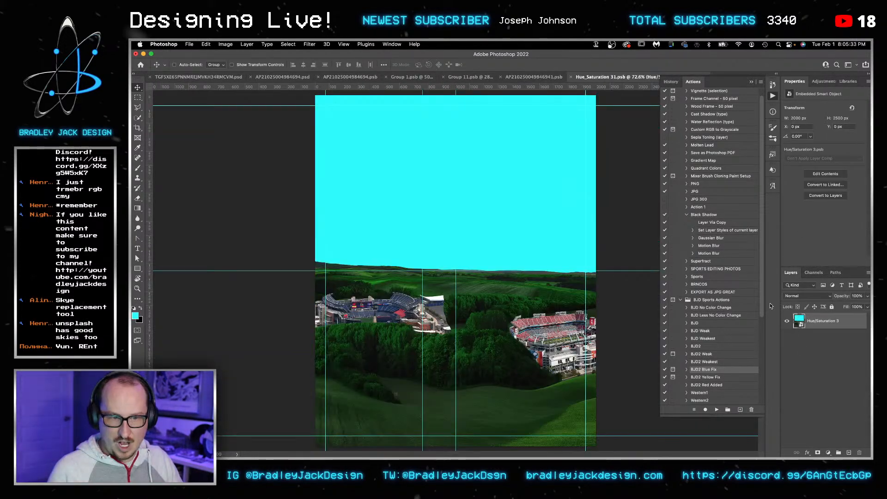
click(206, 44)
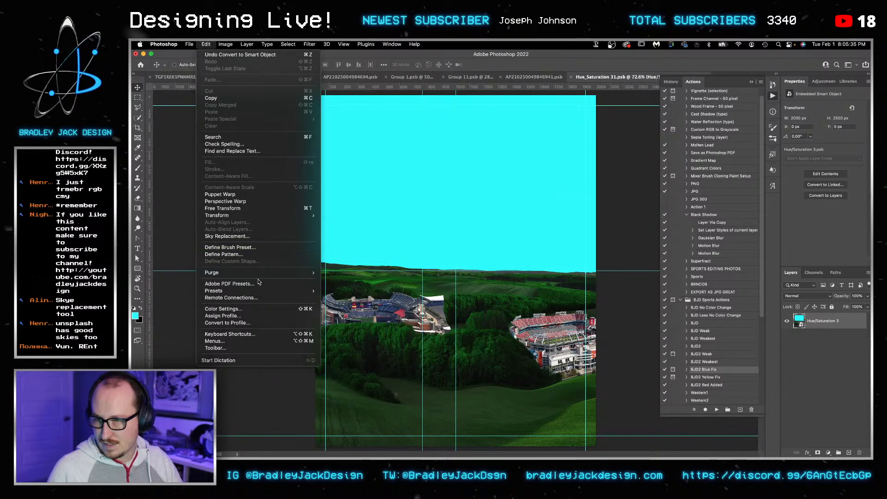
click(251, 236)
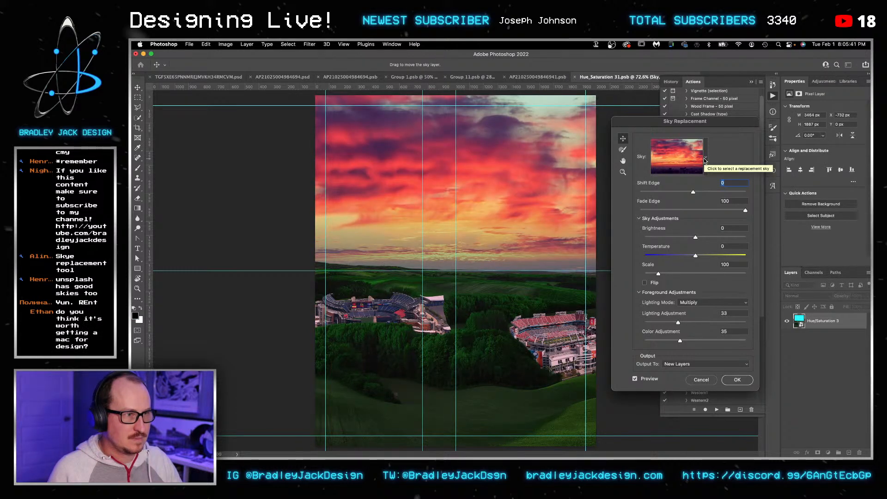
Step: Import the edited sunset JPG from the Desktop into the sky presets and choose it as the replacement sky
click(706, 158)
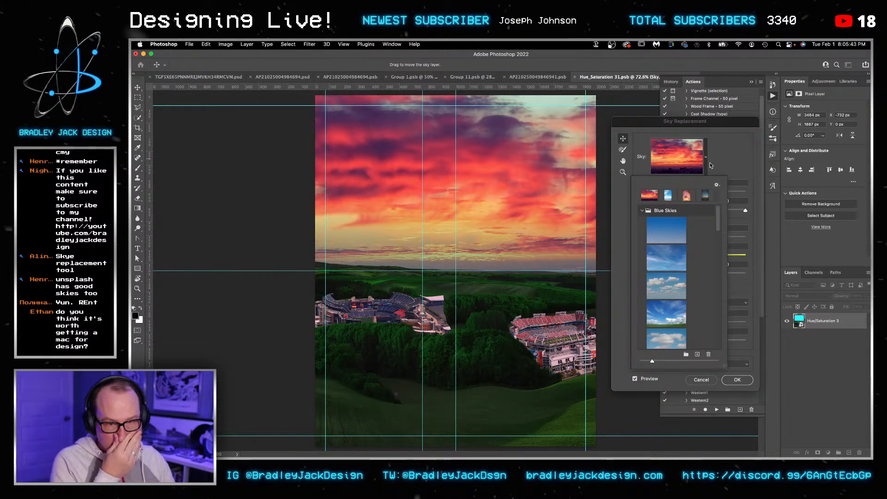
scroll(691, 312, down, 10)
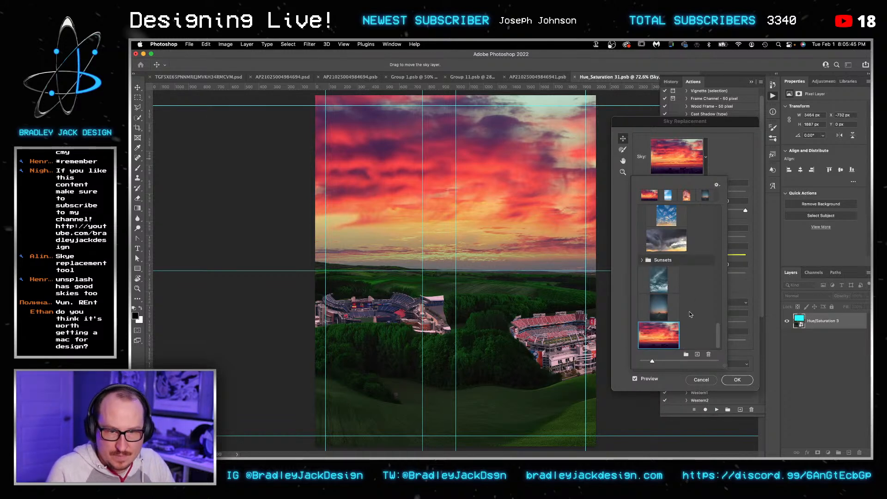
click(697, 354)
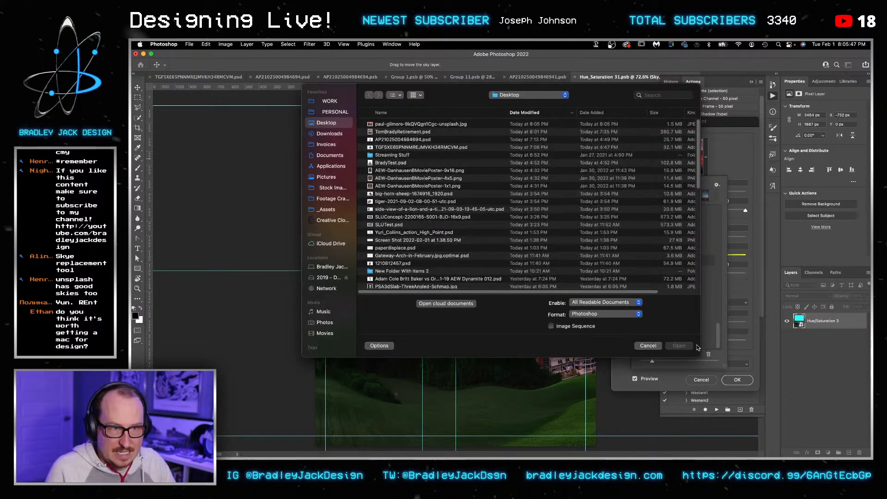
double_click(447, 126)
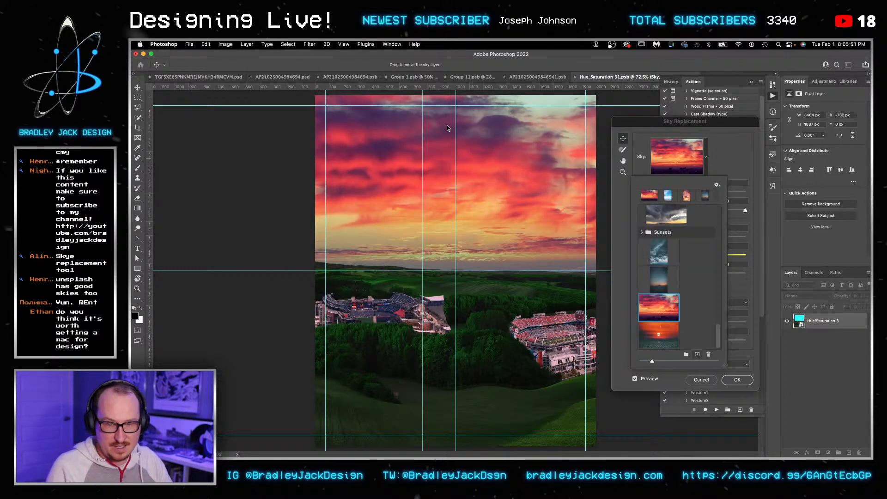
click(658, 325)
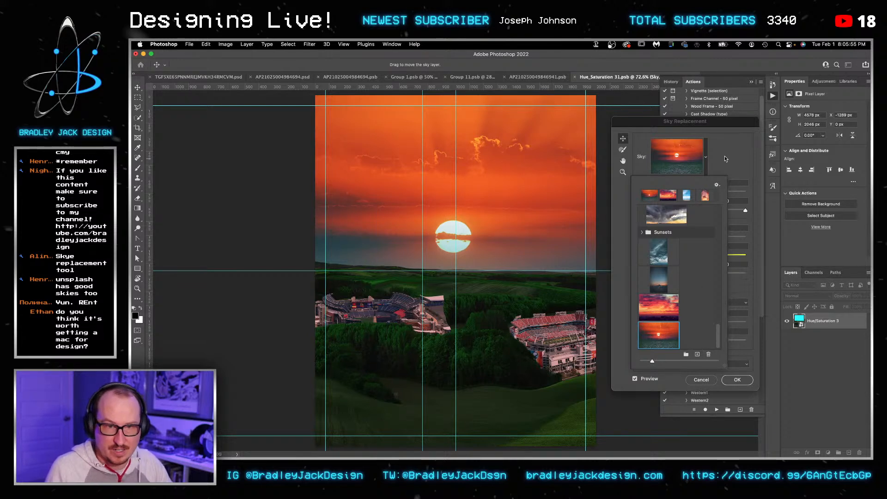
click(705, 157)
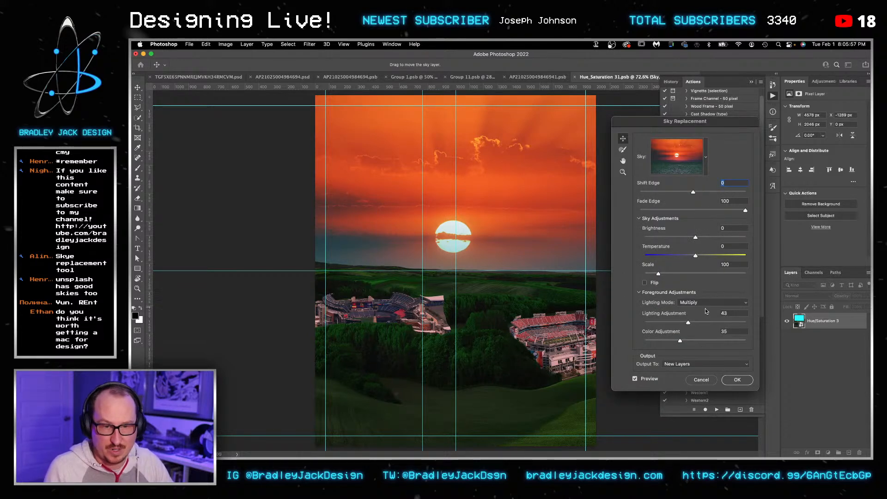
Step: Scale the replacement sky to 121 and reposition it so the sun sits on the horizon without a gap above
drag(481, 243, 482, 257)
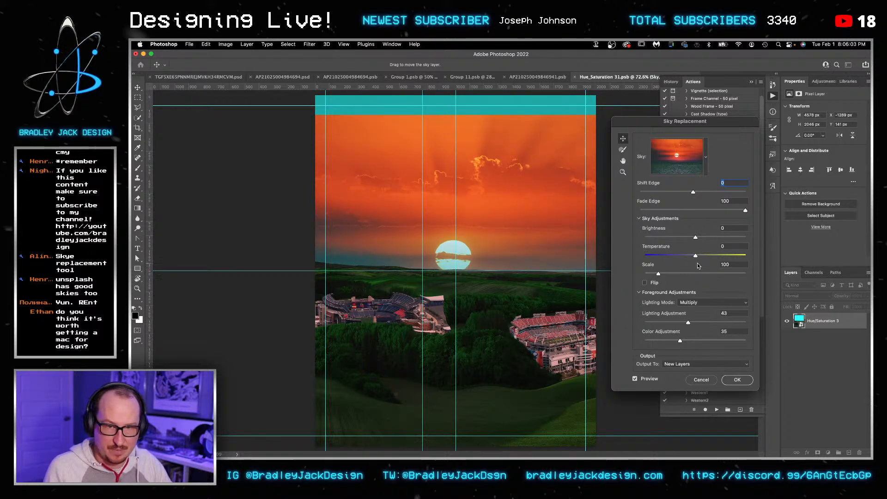
drag(663, 275, 665, 275)
drag(565, 266, 565, 253)
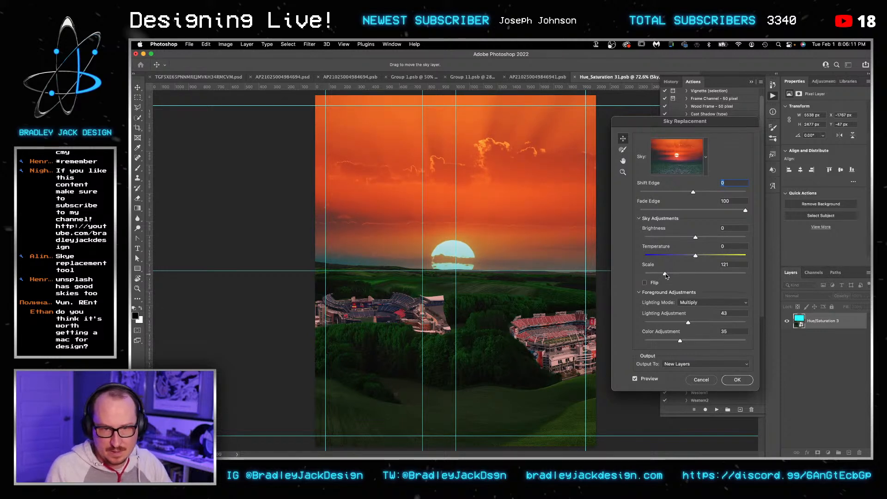
Step: Set the replacement sky's Fade Edge to 20, Brightness to 15 and Temperature to 30, and raise the foreground Lighting Adjustment to 56
drag(702, 255, 701, 239)
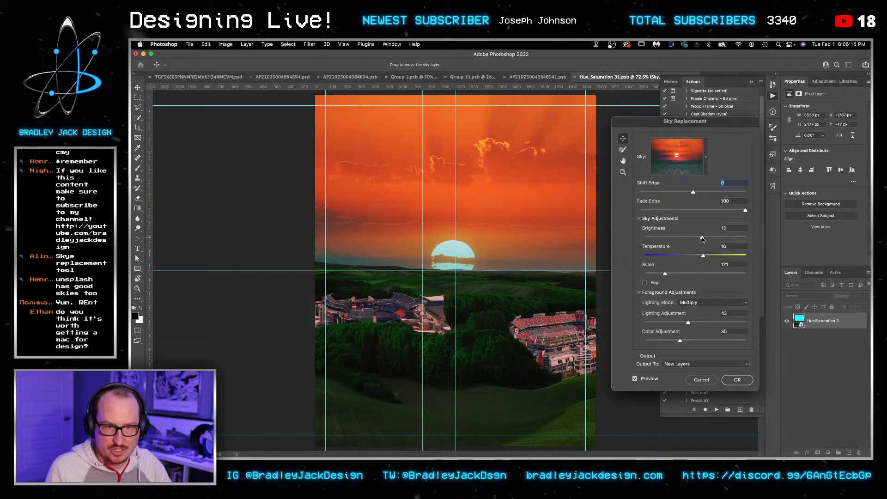
drag(690, 323, 701, 321)
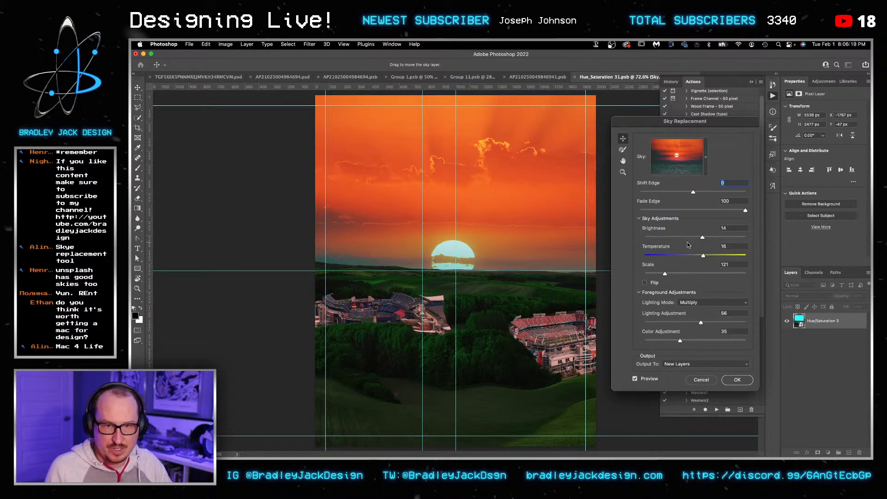
click(720, 211)
drag(692, 212, 702, 236)
click(710, 255)
Step: Set the foreground Lighting Mode to Screen, Lighting Adjustment to 78 and Color Adjustment to 44, and apply the sky replacement as new layers
click(692, 303)
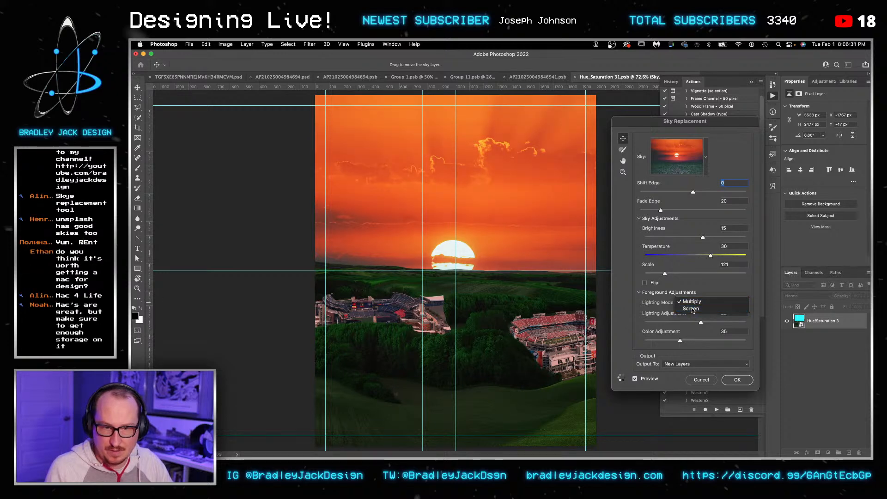
click(691, 308)
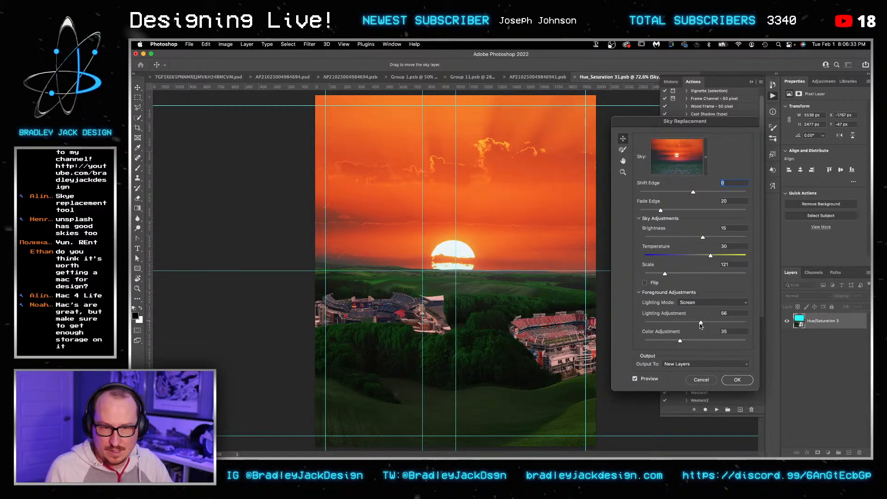
drag(719, 343, 688, 342)
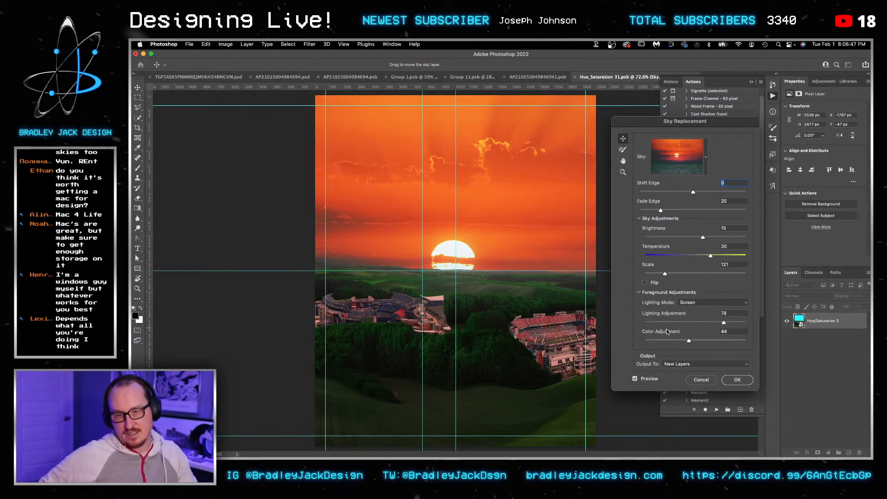
click(737, 379)
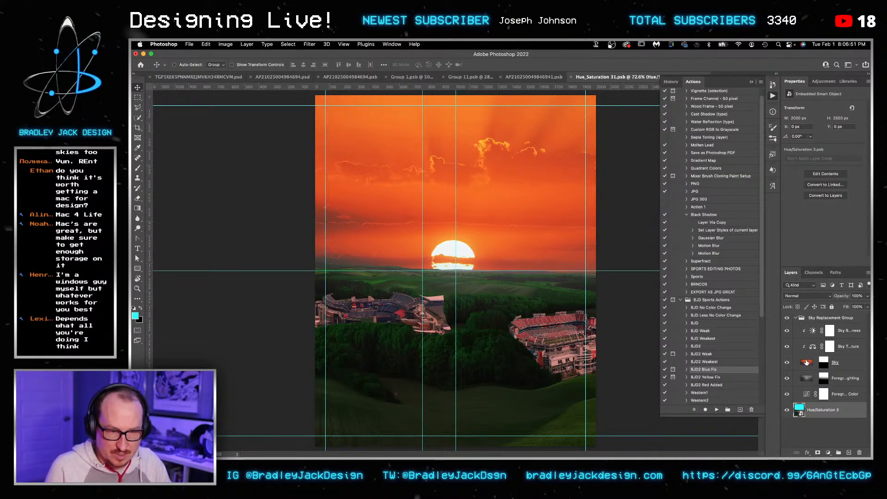
Step: Sample an orange from the sky beside the sun and add an empty layer directly above the Hue/Saturation 3 layer
click(806, 362)
key(i)
drag(501, 244, 481, 240)
click(824, 414)
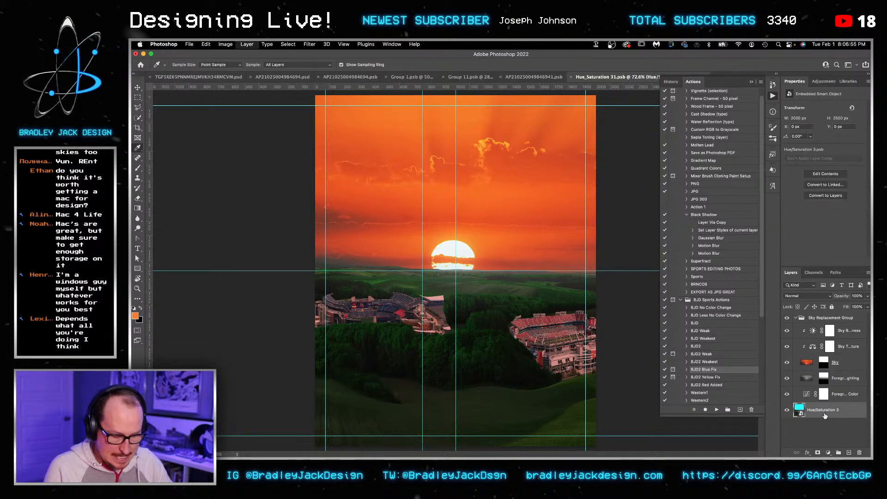
key(super+shift+alt+n)
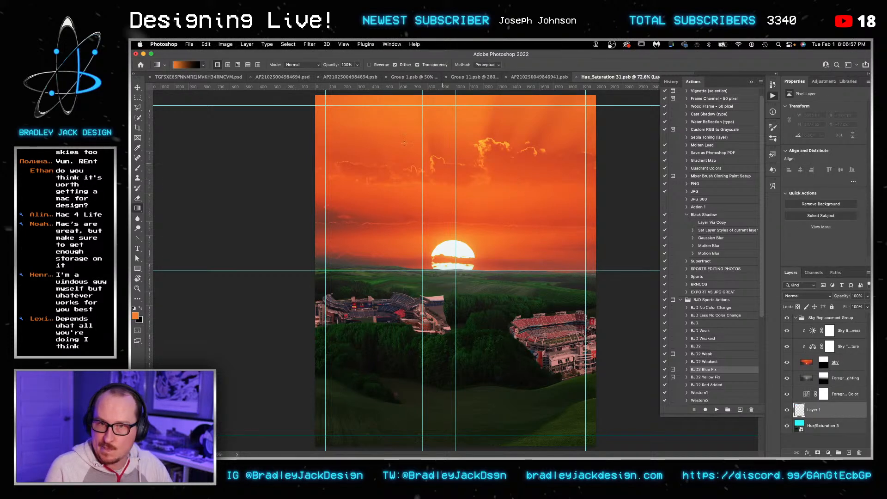
Step: Draw an orange-to-transparent gradient from the horizon down over the hills, and set the layer's blend mode to Color
click(202, 67)
click(170, 90)
drag(501, 273, 501, 389)
key(v)
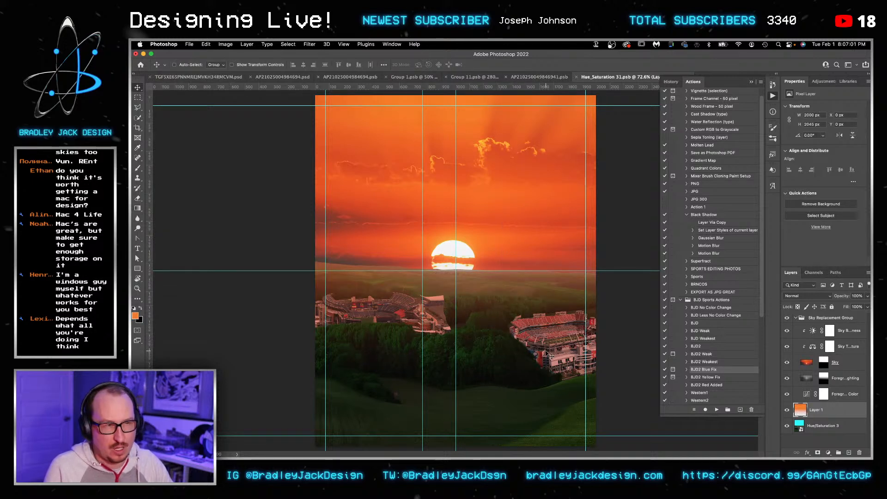
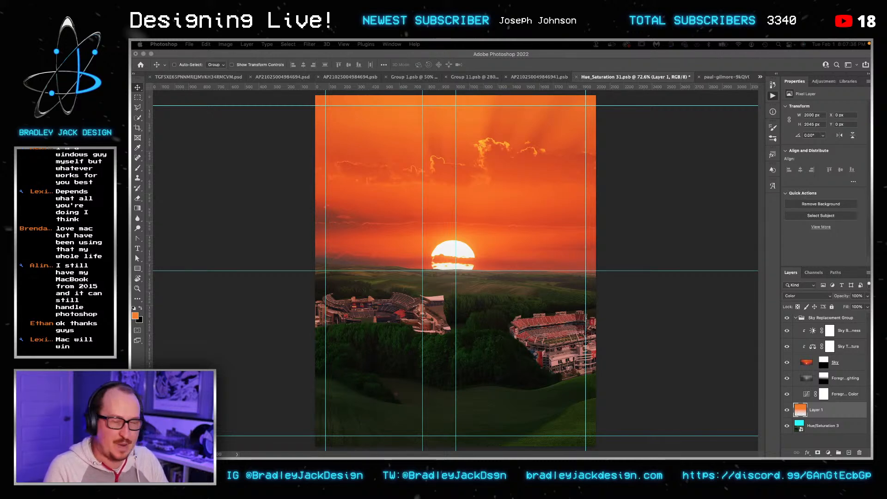
key(alt+F9)
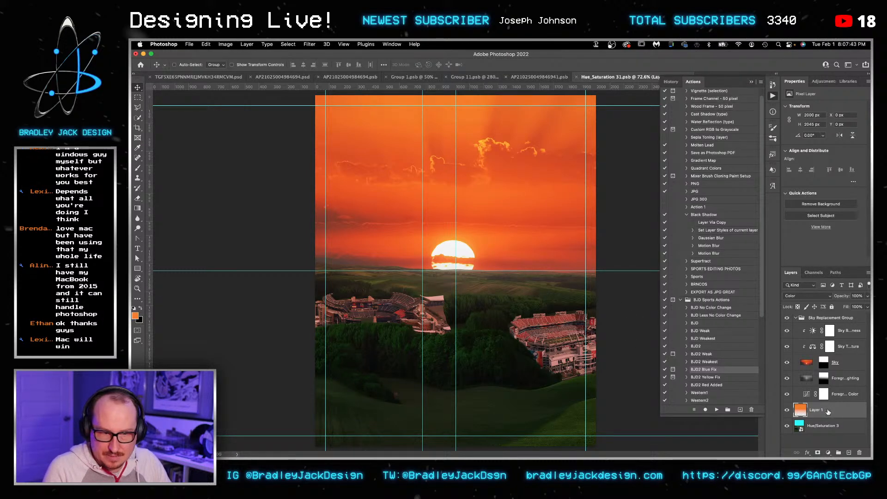
Step: Compare the sky replacement layers' effects, and paint black at 30% opacity on the Foreground Color mask over the two stadiums to reduce the tint
click(787, 378)
click(786, 378)
click(786, 362)
click(787, 362)
click(786, 395)
click(786, 394)
click(825, 396)
key(b)
mouse_move(559, 307)
mouse_down()
mouse_move(594, 340)
mouse_move(569, 354)
mouse_up()
key(bracketright)
key(3)
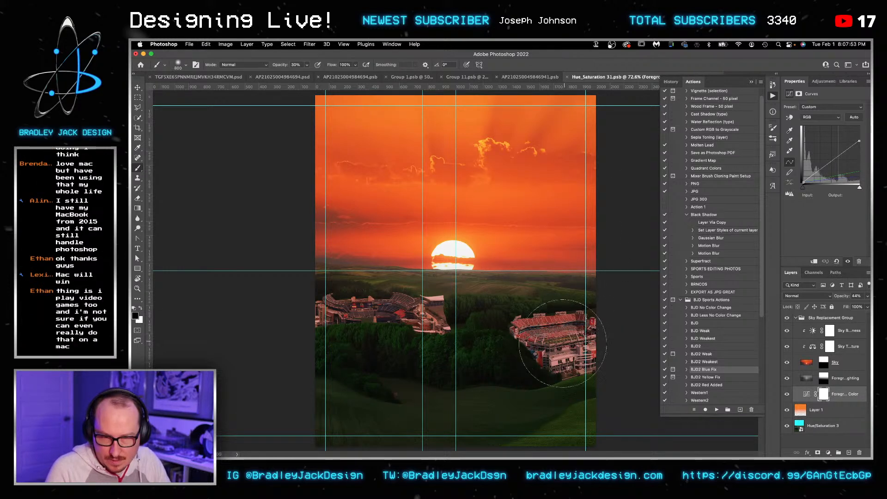
key(bracketright)
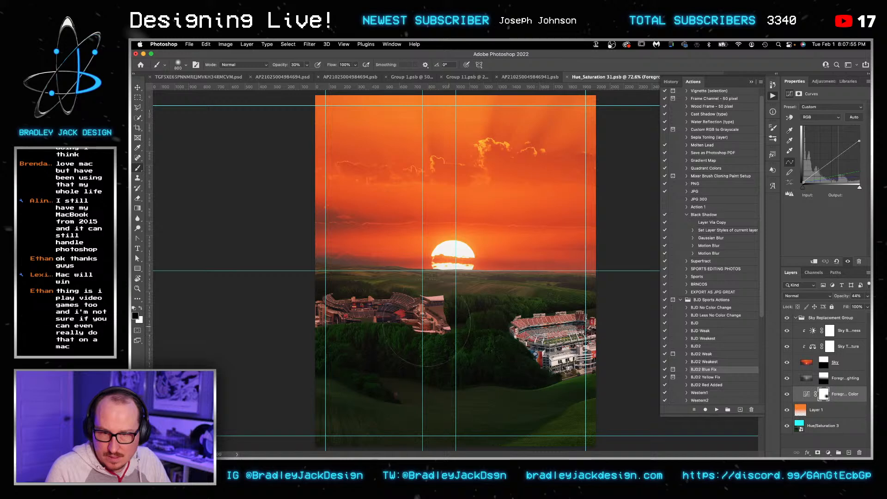
key(v)
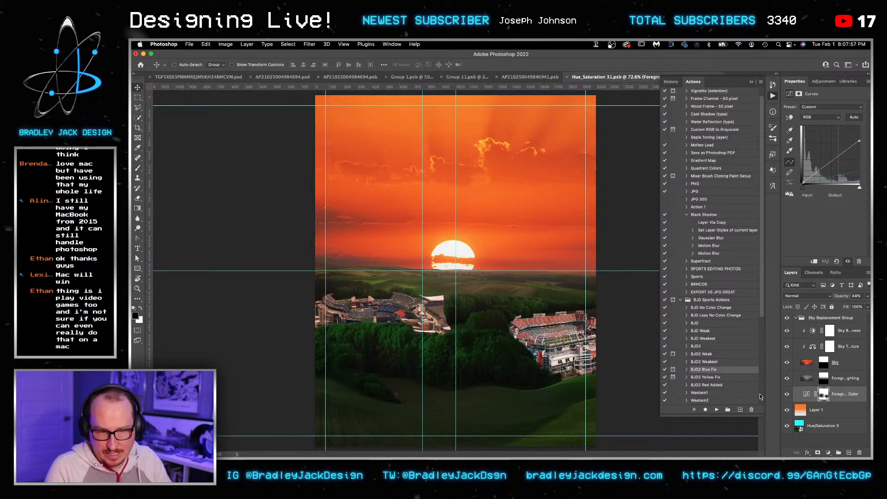
Step: Open the nested Hue/Saturation 3 smart objects down to Hue_Saturation 33.psb and select the GettyImages layer of the blue-seated stadium
double_click(798, 427)
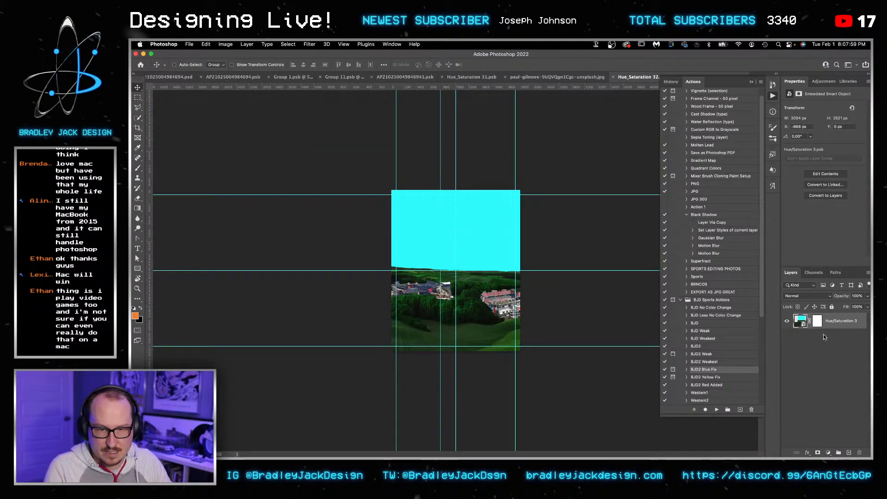
double_click(801, 322)
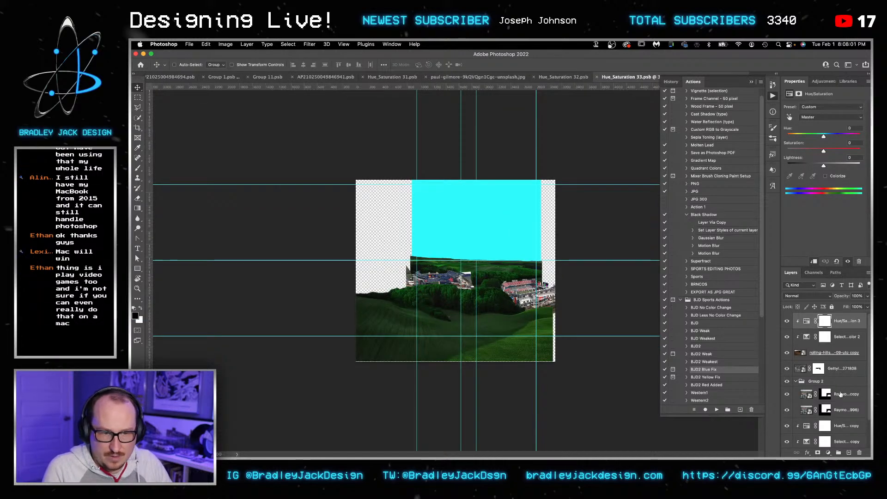
click(838, 373)
key(super+space)
drag(534, 294, 595, 294)
key(super+space)
drag(449, 277, 415, 277)
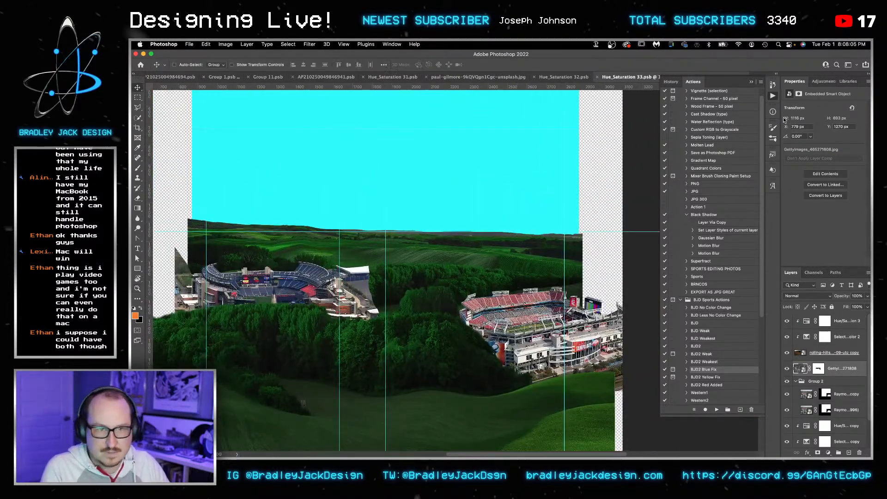
click(827, 83)
click(823, 99)
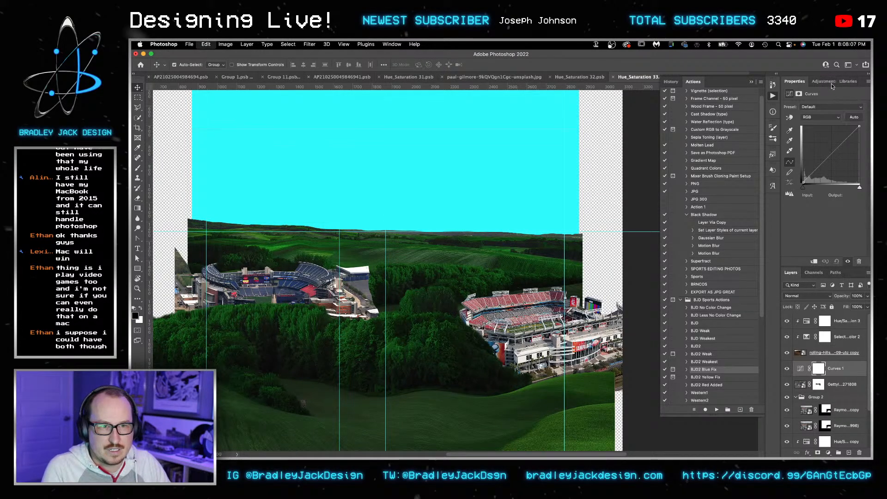
key(super+z)
Step: Add an Exposure adjustment layer clipped to the blue-seated stadium's GettyImages layer and set its exposure to -1
click(827, 84)
click(835, 99)
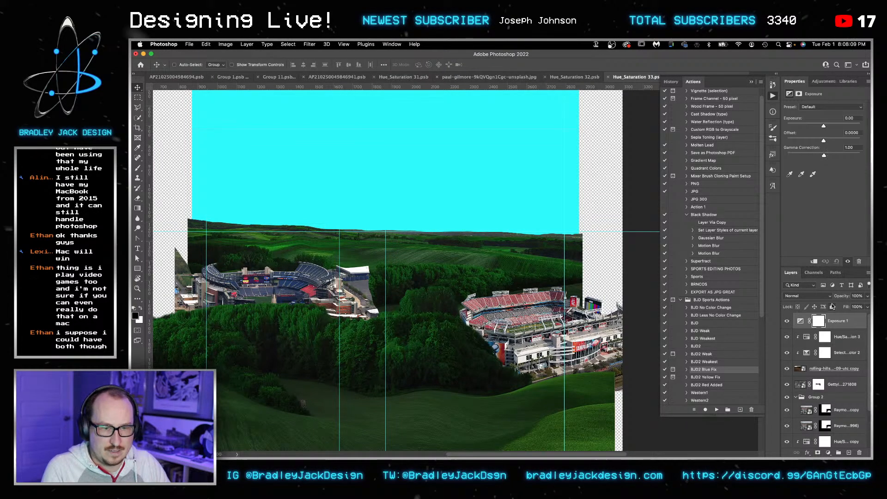
alt+click(835, 329)
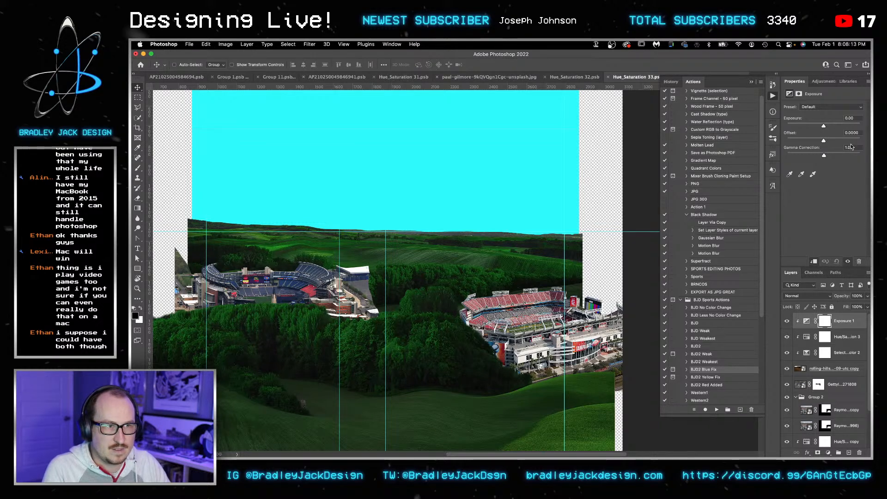
drag(823, 126, 816, 125)
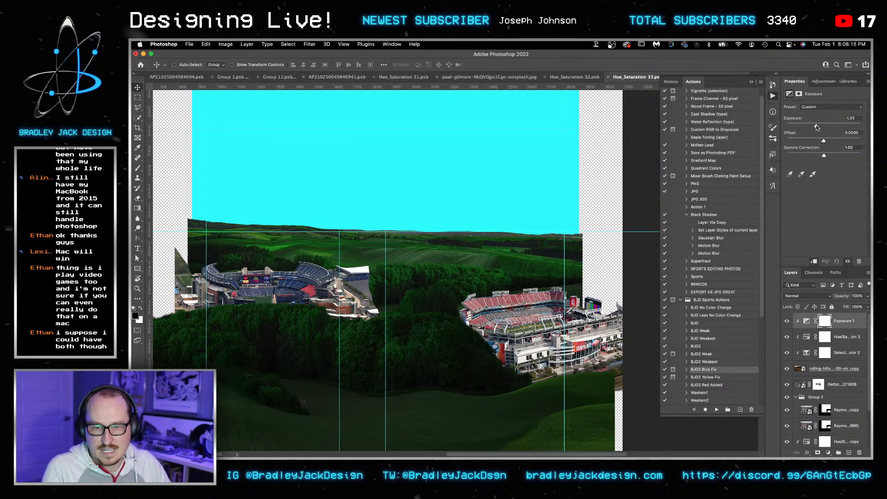
drag(837, 321, 831, 354)
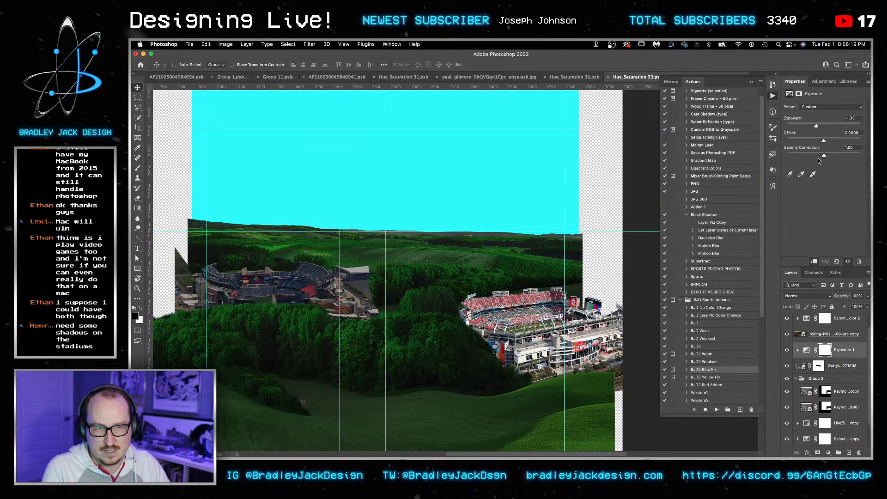
click(850, 118)
text(-1)
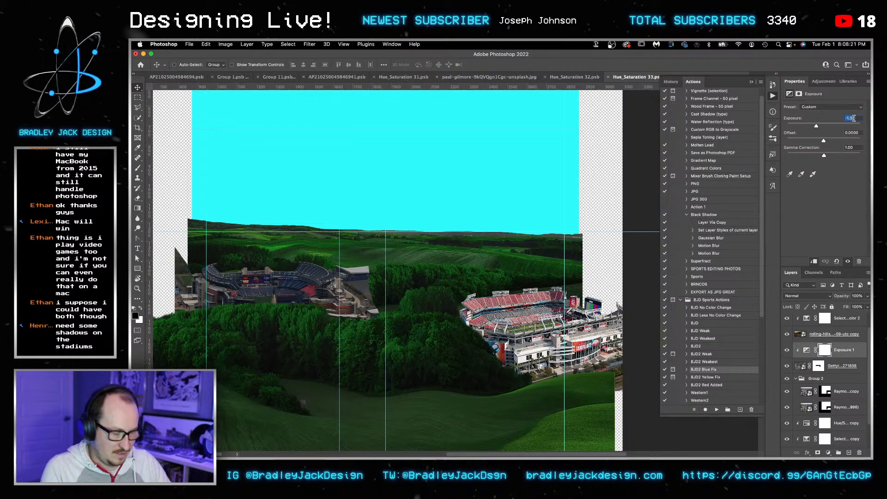
key(Return)
Step: Duplicate the Exposure adjustment onto Group 2 to darken the red-seated stadium, and save the nested documents back into Hue_Saturation 31.psb
drag(826, 350, 831, 386)
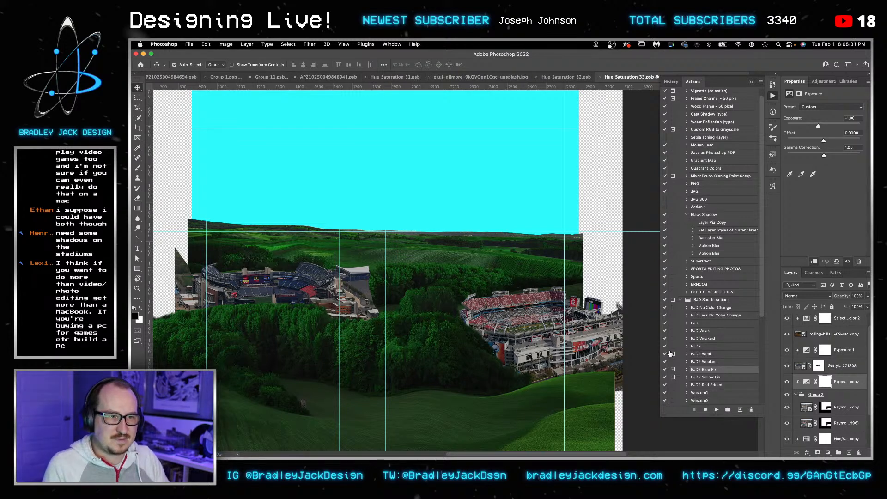
key(super+w)
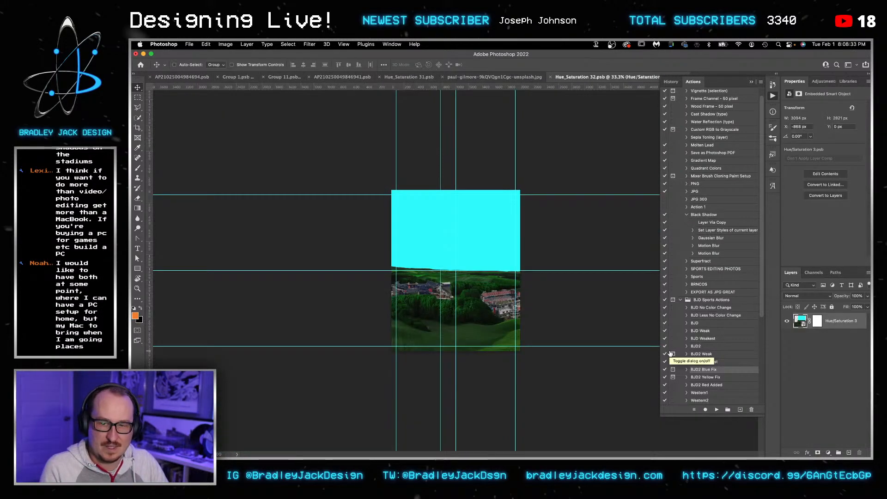
key(super+w)
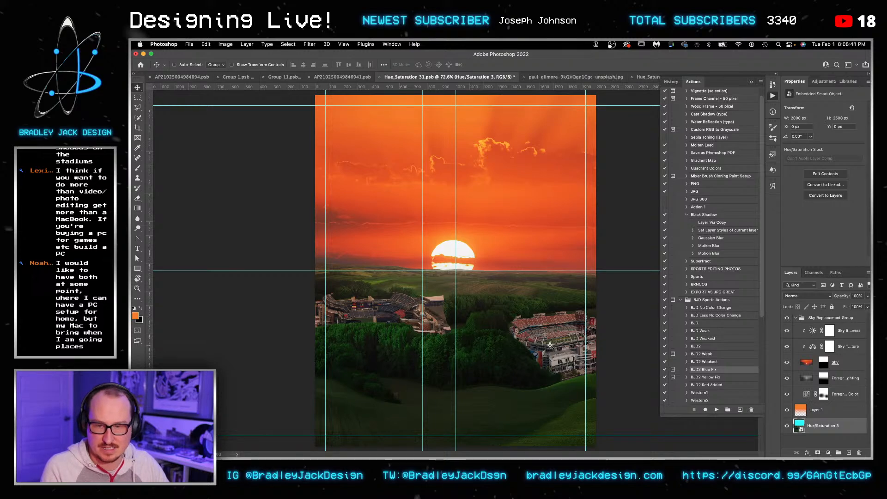
Step: Save the updated landscape in Hue_Saturation 31.psb and switch to the TomBradyRetirement.psd poster
key(ctrl+shift+Tab)
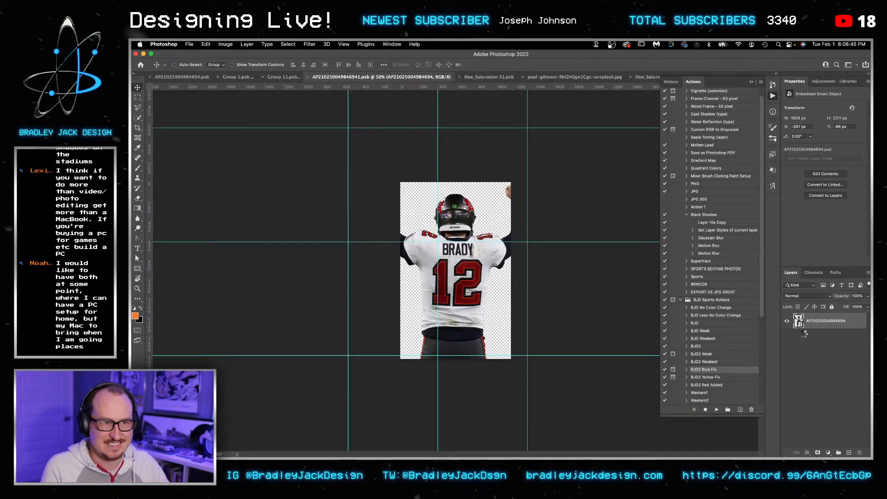
key(ctrl+shift+Tab)
key(ctrl+shift+Tab)
key(ctrl+Tab)
key(ctrl+shift+Tab)
key(ctrl+shift+Tab)
key(ctrl+shift+Tab)
key(ctrl+shift+Tab)
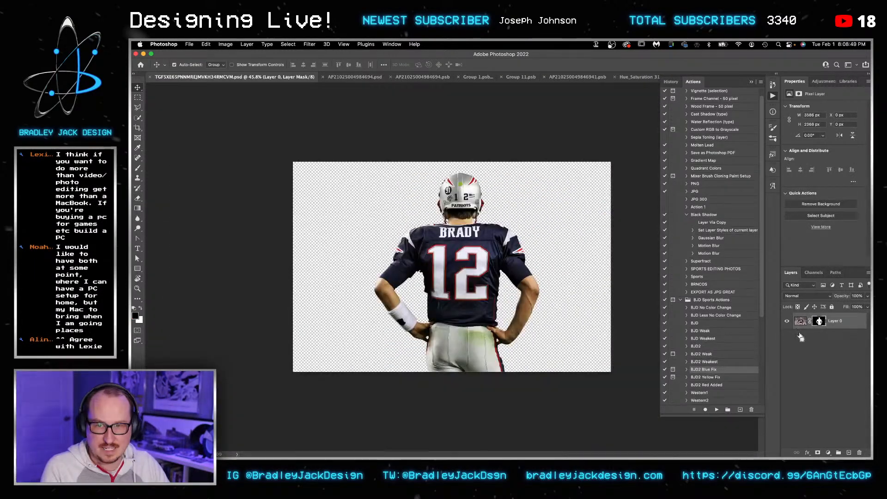
key(ctrl+shift+Tab)
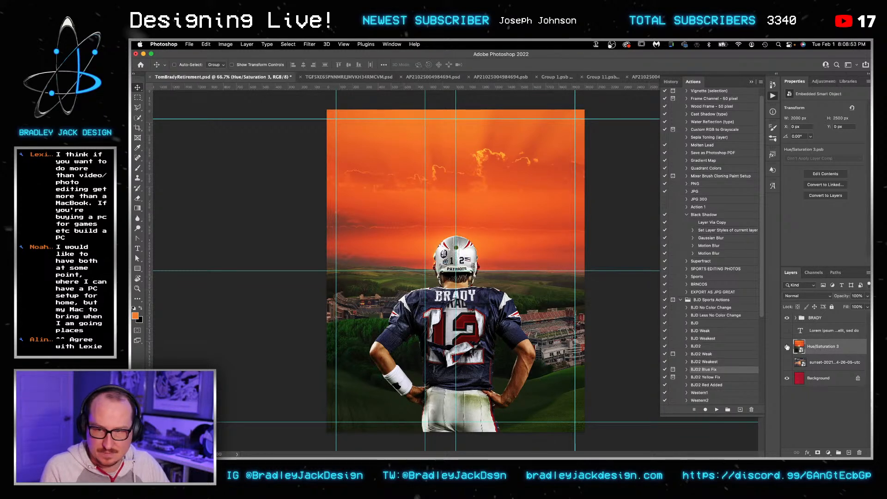
Step: Delete the hidden Lorem ipsum text layer from the poster and save the document
click(818, 335)
key(Delete)
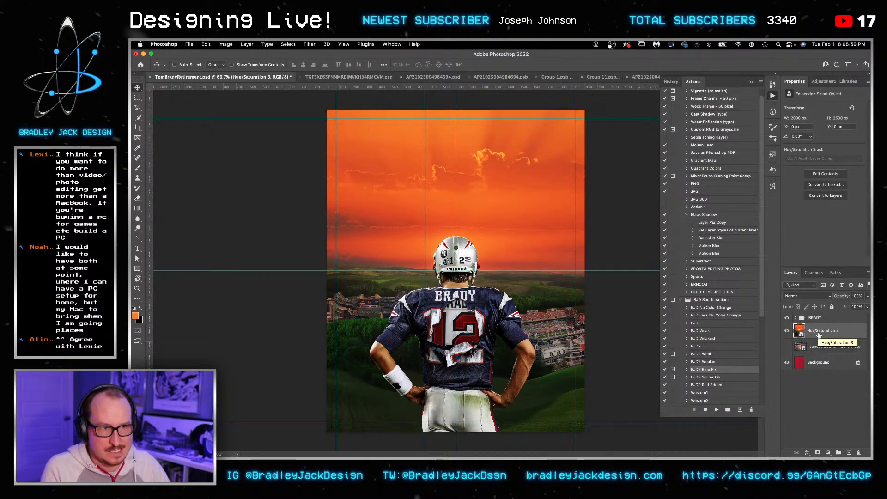
key(super+s)
Step: Add an Exposure adjustment layer above the BRADY group, set its exposure to -1.5 and clip it to the group
click(818, 317)
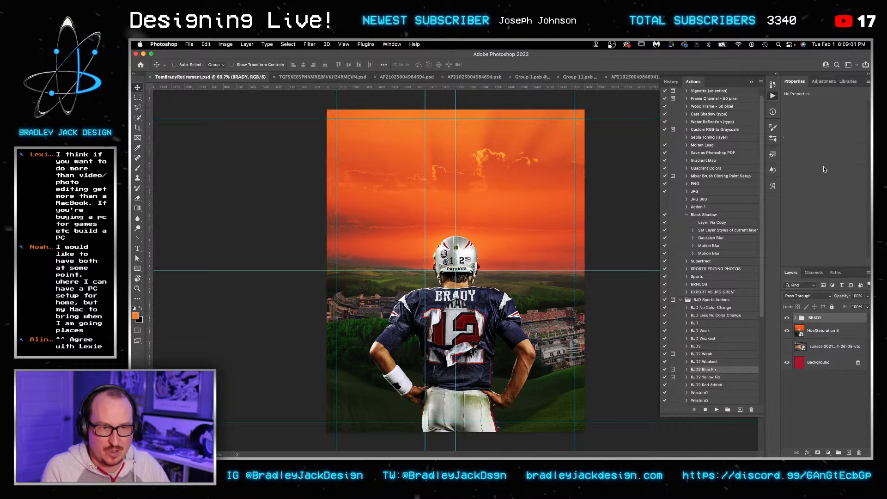
click(819, 81)
click(834, 100)
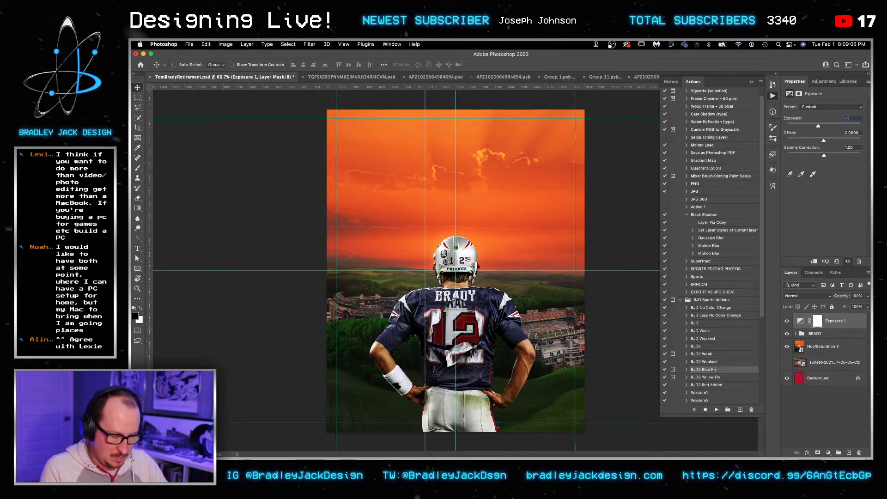
text(-1.5)
key(Return)
key(super+alt+g)
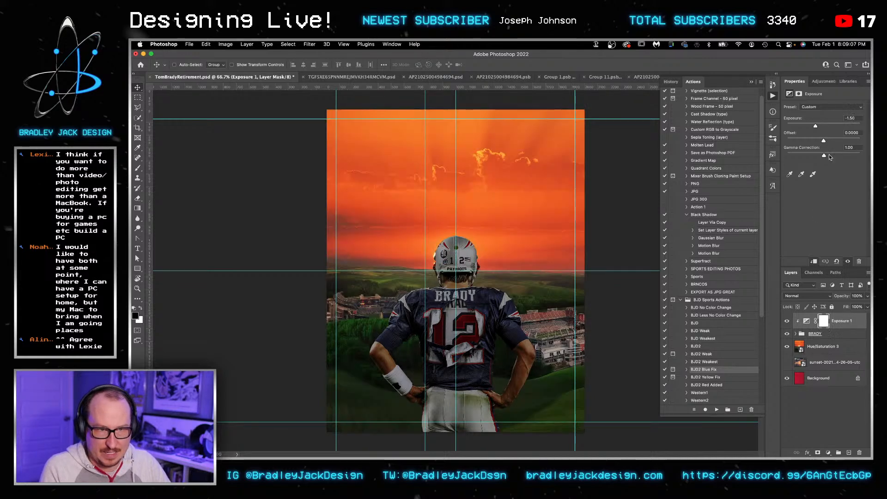
Step: Add a Color Balance adjustment layer above Exposure 1, set midtones to red +22 and blue -19, and clip it to the BRADY group
click(819, 81)
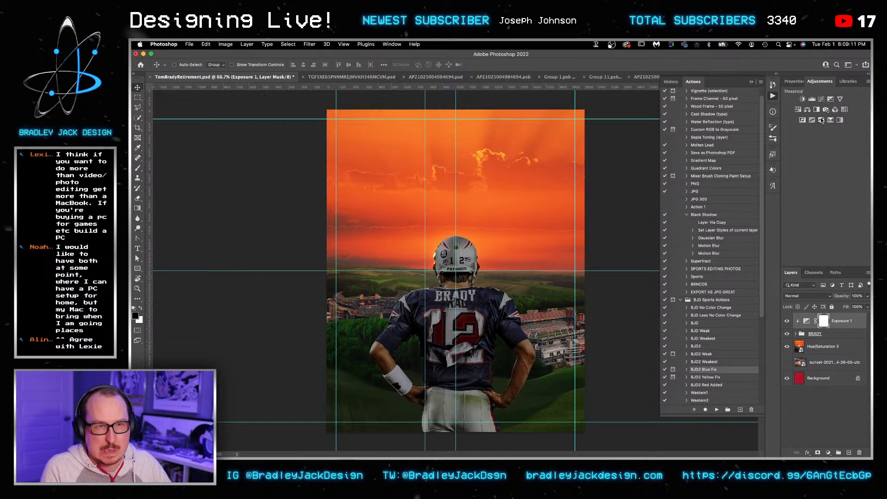
click(807, 110)
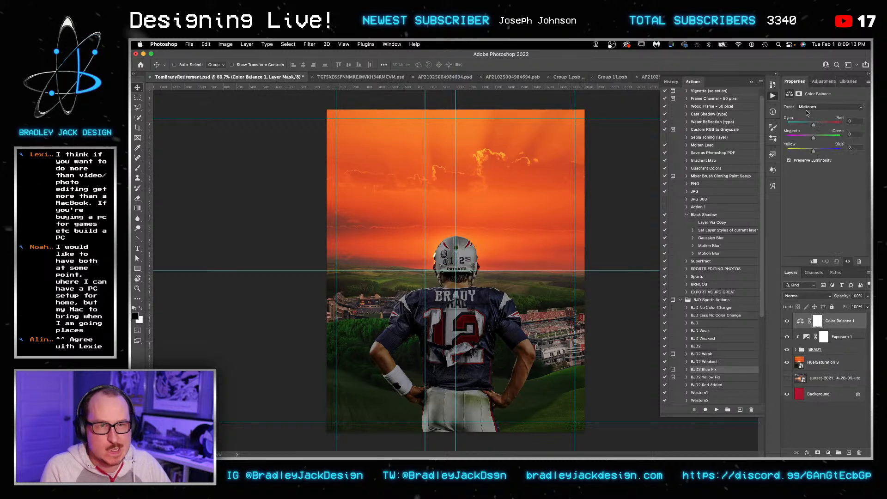
drag(811, 152, 820, 124)
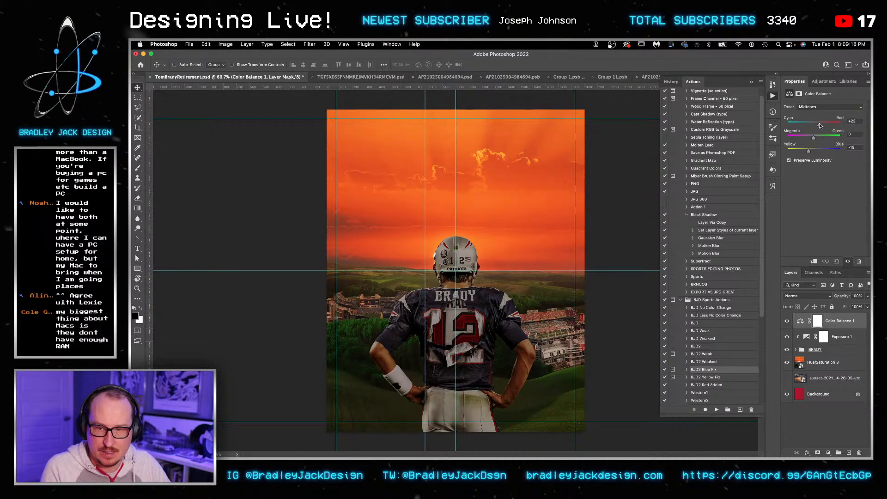
alt+click(820, 333)
alt+click(821, 328)
click(849, 324)
key(z)
key(v)
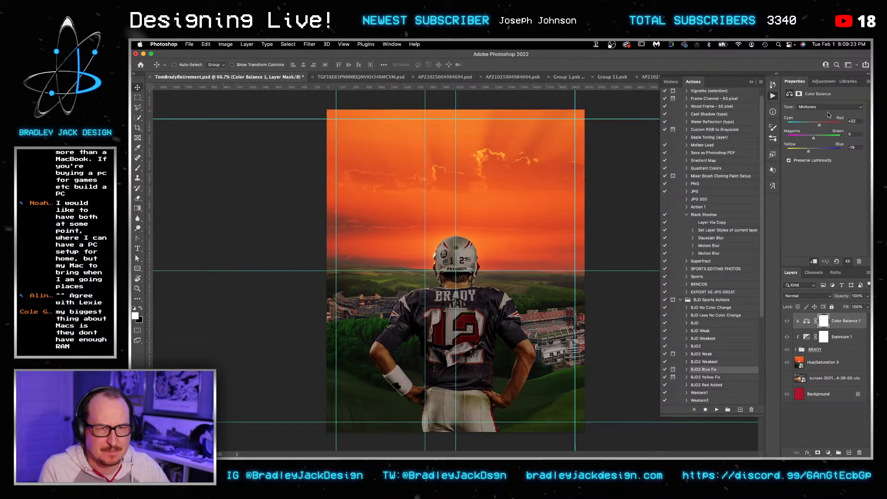
Step: Add a Curves adjustment layer, raise the RGB black output to 63, and lift the Red channel's shadows and midtones
click(822, 81)
click(821, 100)
drag(803, 183, 800, 169)
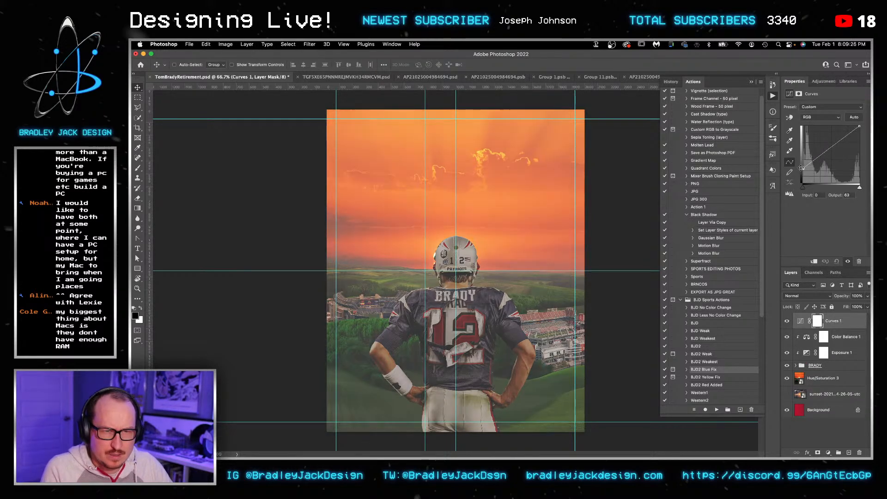
click(820, 117)
click(813, 125)
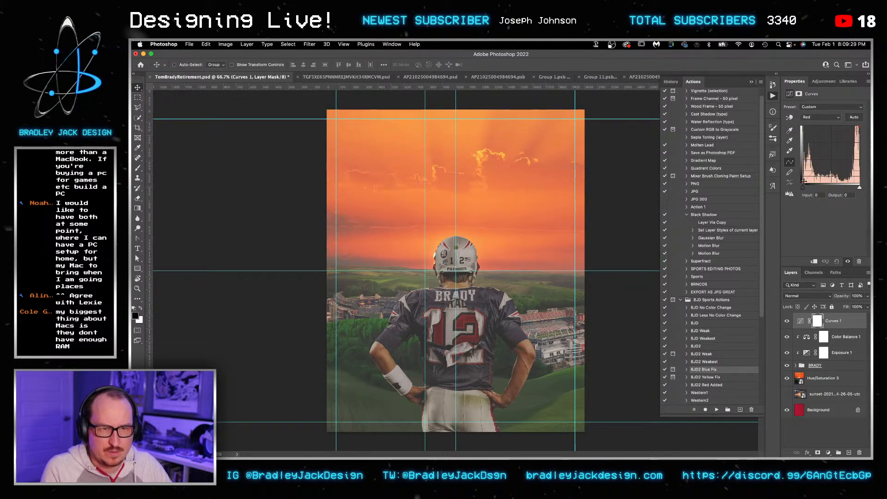
mouse_move(801, 179)
mouse_down()
mouse_move(796, 163)
mouse_move(790, 187)
mouse_up()
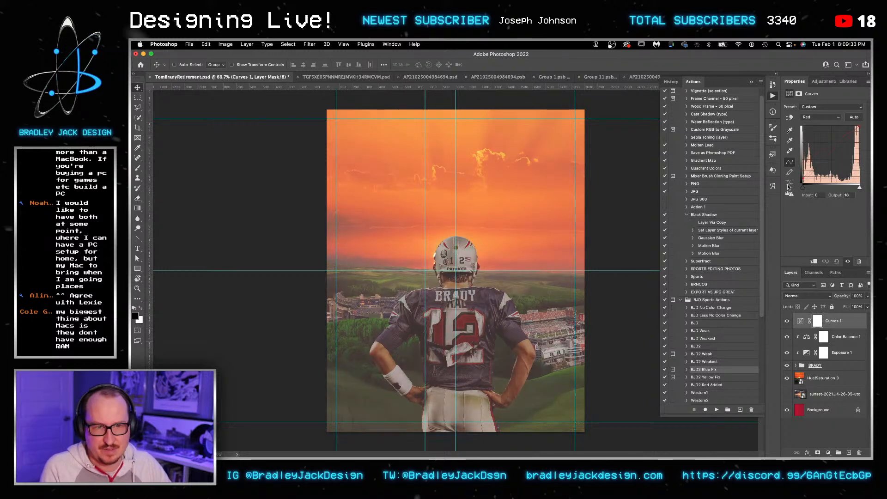
drag(826, 156, 824, 151)
Step: Raise the shadow output of the Green channel in the Curves 1 adjustment
click(825, 107)
click(826, 118)
click(825, 117)
click(821, 127)
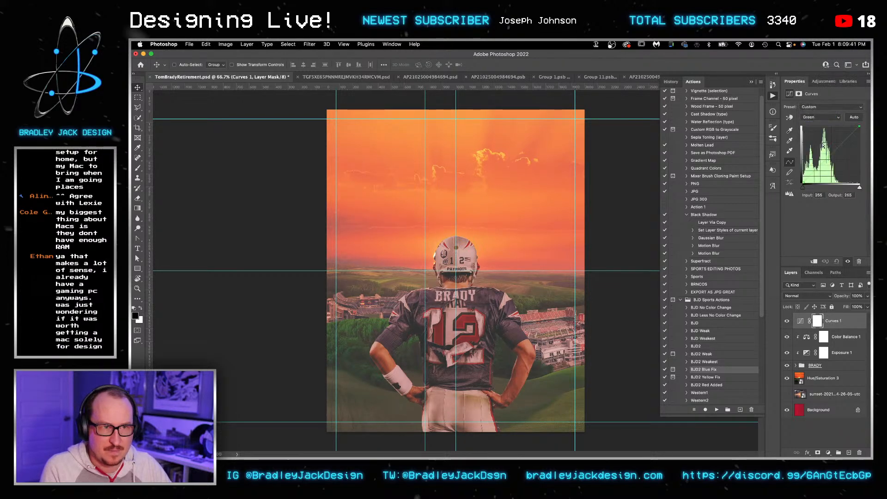
drag(803, 182, 799, 177)
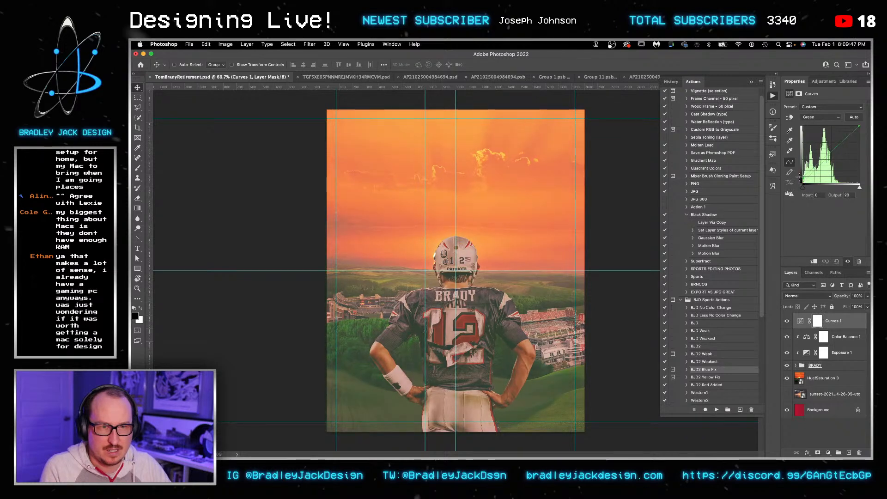
Step: Shift the Blue channel's black point in Curves 1 to input 51, output 0
click(815, 117)
click(815, 127)
drag(803, 181, 815, 186)
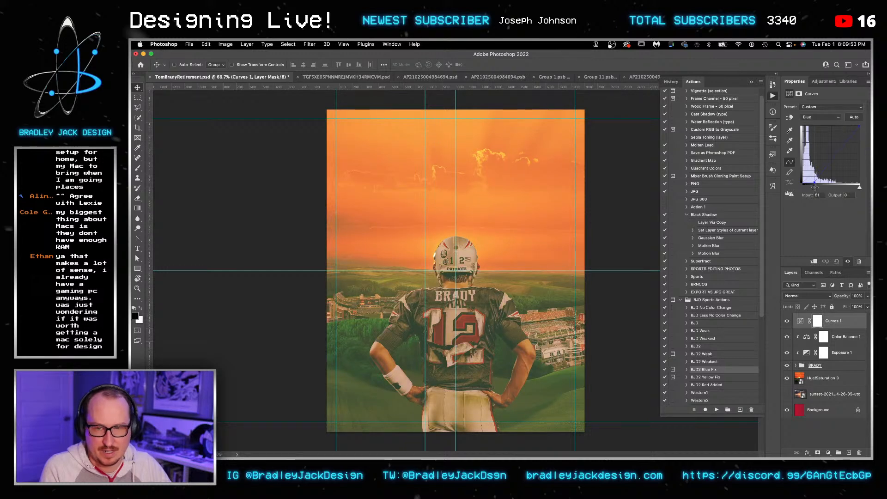
Step: Lower the Green channel's shadow point back down to the base of the curve and clip Curves 1 to the BRADY group
click(815, 118)
click(814, 110)
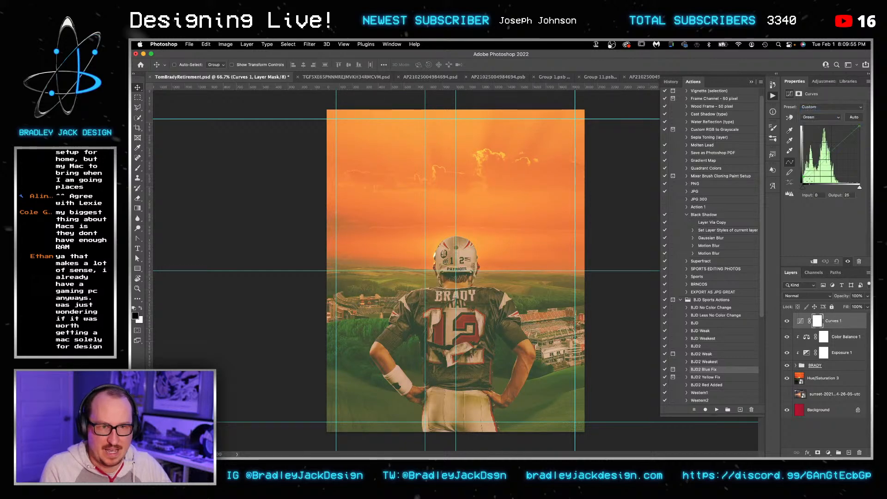
drag(802, 176, 802, 186)
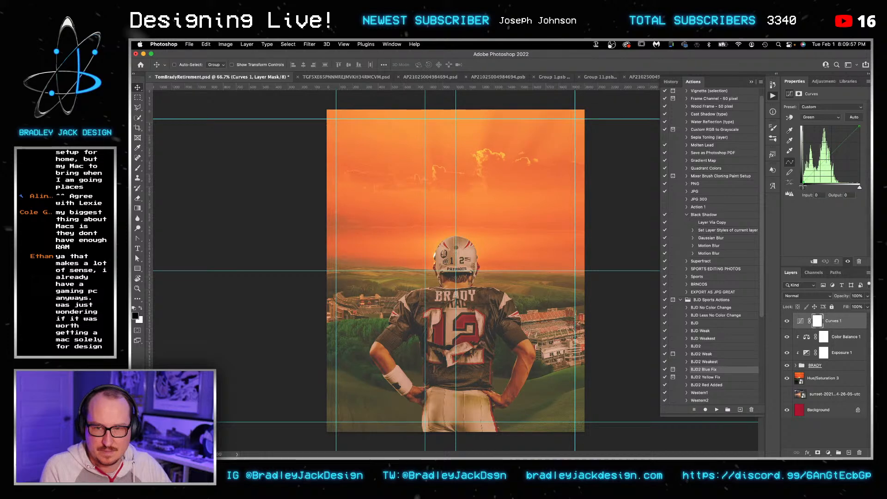
alt+click(811, 328)
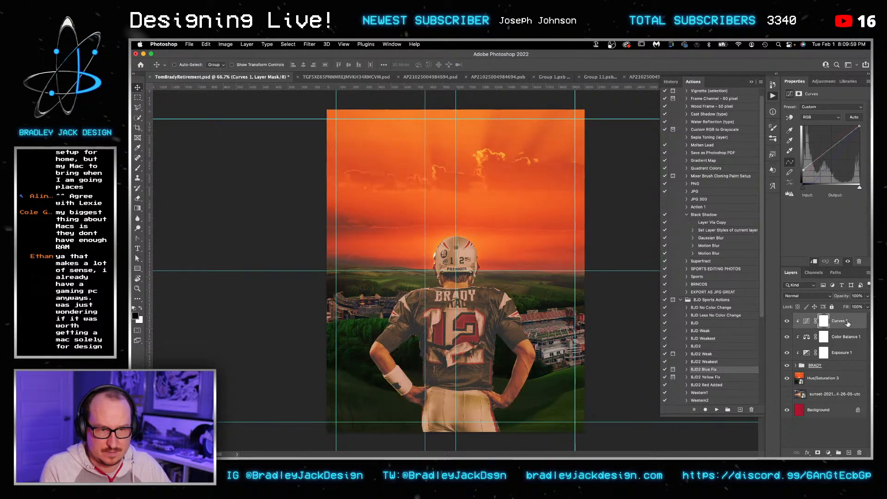
Step: Split the underlying-layer shadow range in Curves 1's Blend If settings to 0 / 109
double_click(847, 321)
click(858, 322)
double_click(858, 321)
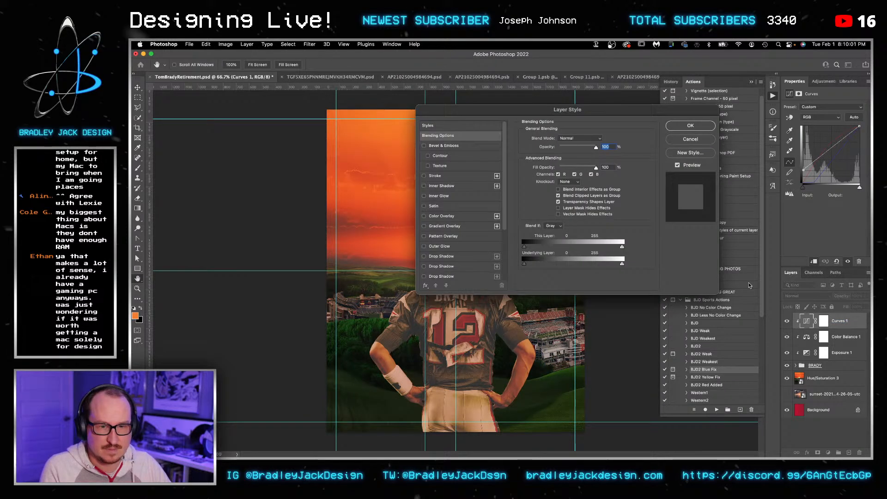
alt+drag(622, 269, 594, 267)
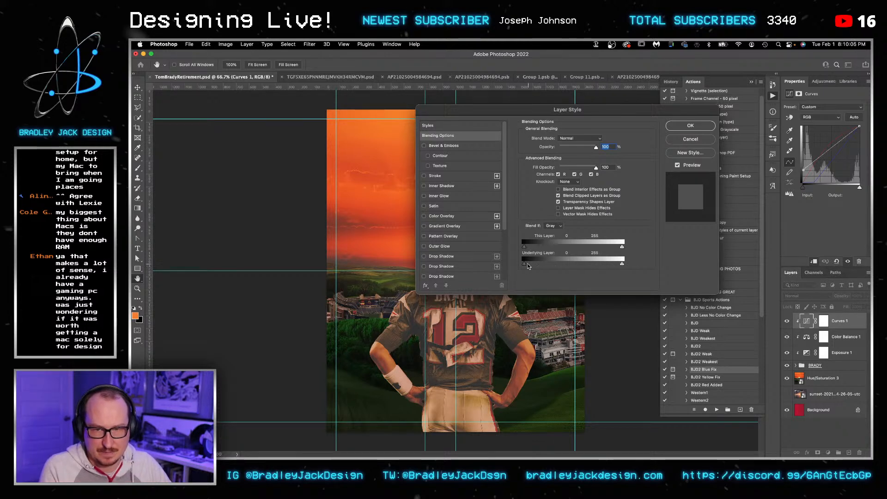
drag(533, 265, 558, 265)
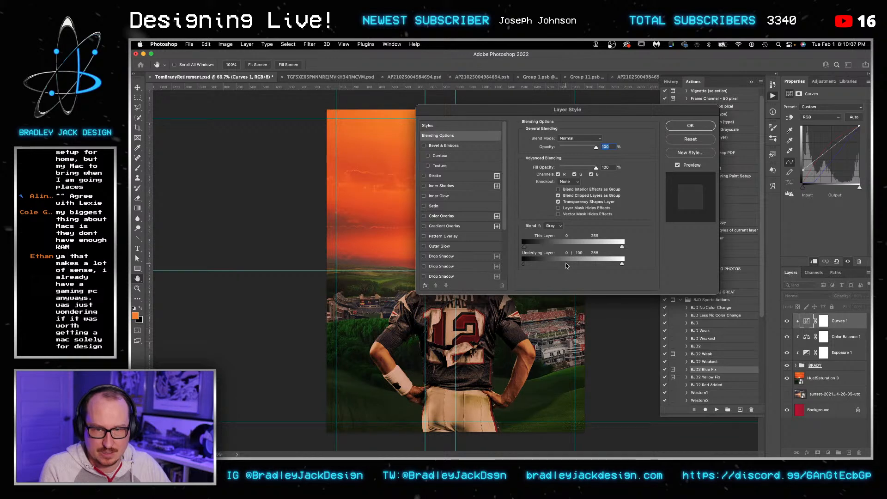
key(Return)
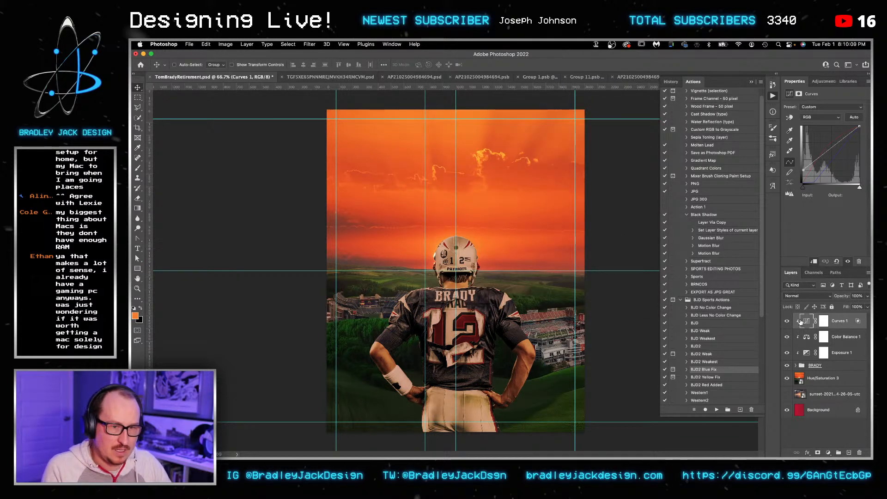
Step: Load the outline of the Group 1 player layer inside BRADY as a selection and target the Curves 1 layer mask
click(824, 322)
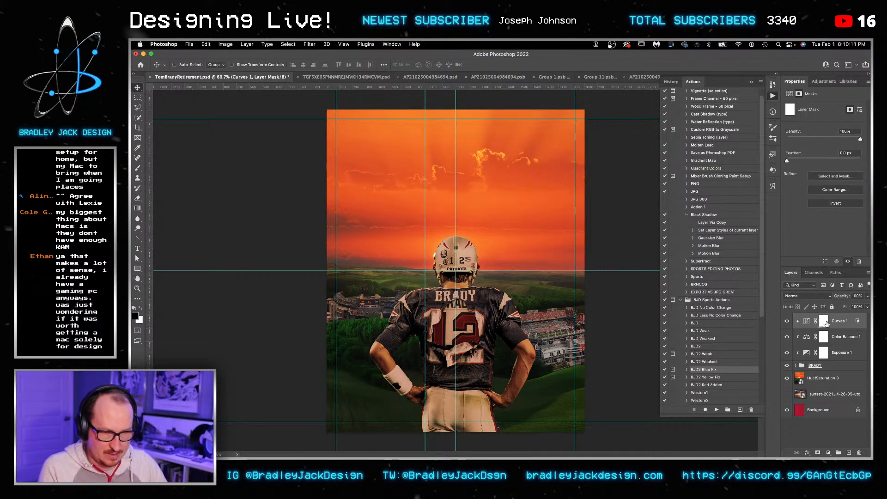
click(802, 365)
click(795, 365)
scroll(810, 376, down, 5)
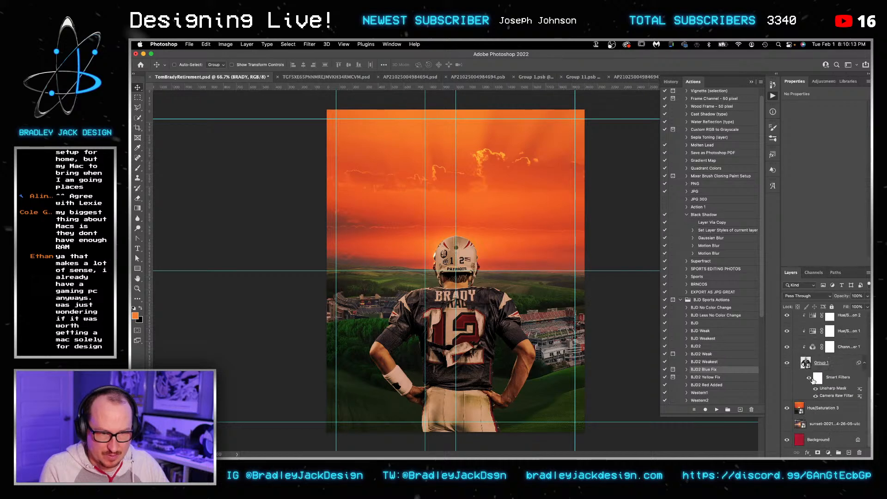
super+click(807, 365)
scroll(809, 363, up, 5)
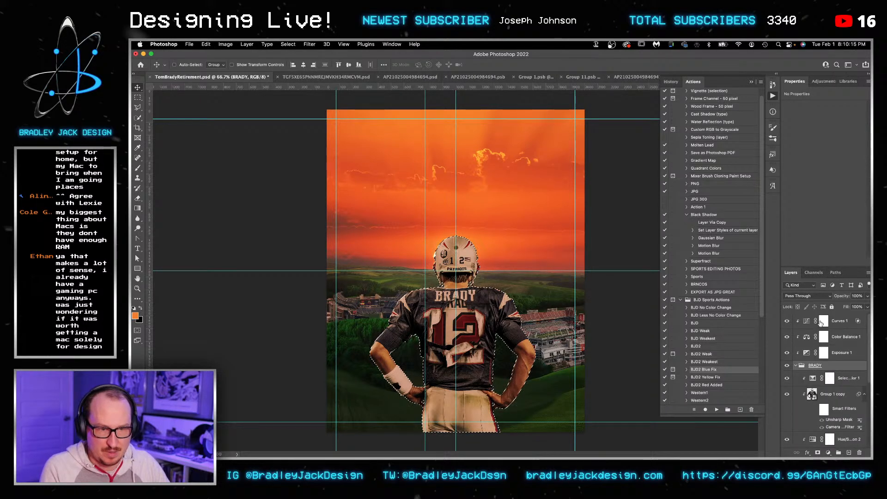
click(824, 322)
right_click(824, 324)
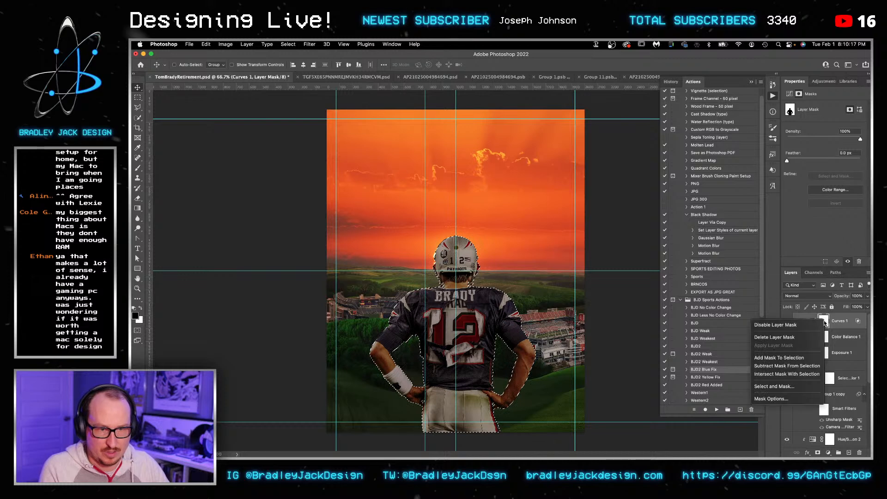
click(794, 338)
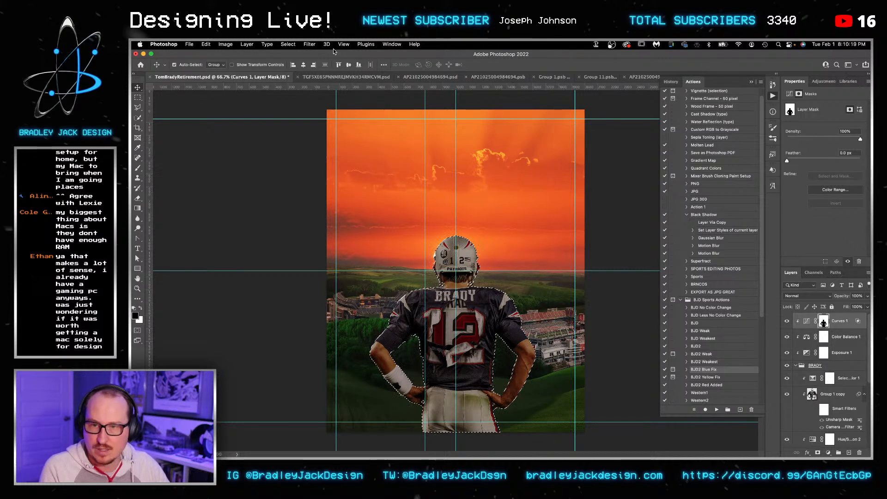
key(super+z)
Step: Contract the player selection, fill it with black on the Curves 1 mask, and feather the mask
click(287, 44)
mouse_move(323, 158)
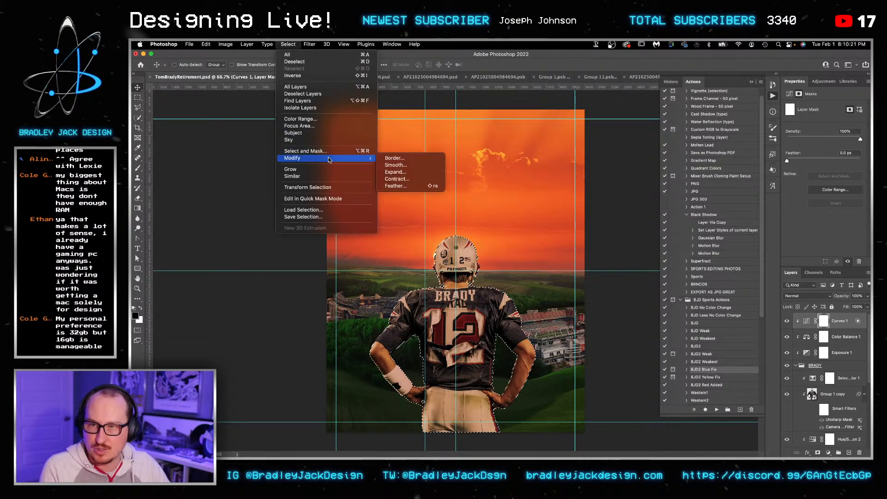
click(398, 174)
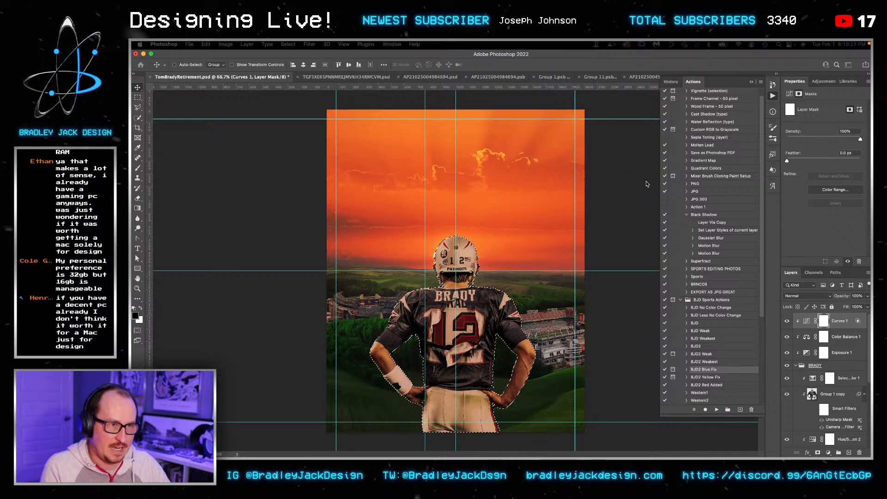
key(Return)
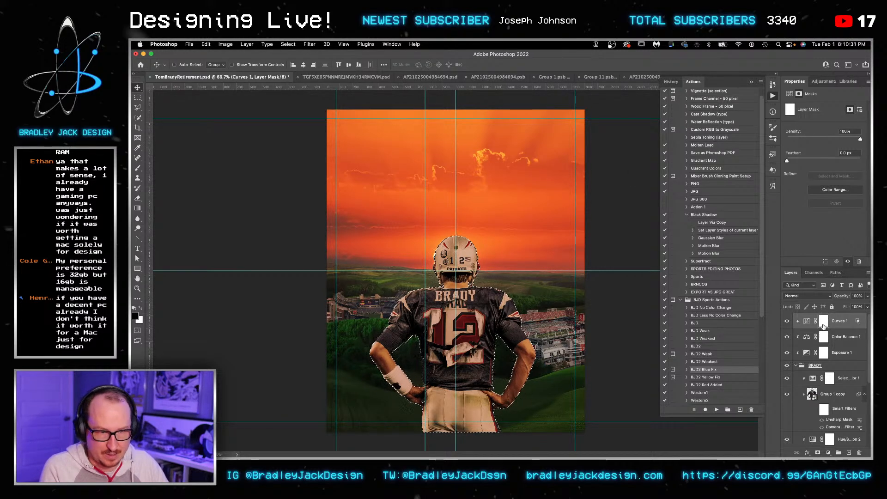
key(x)
key(super+BackSpace)
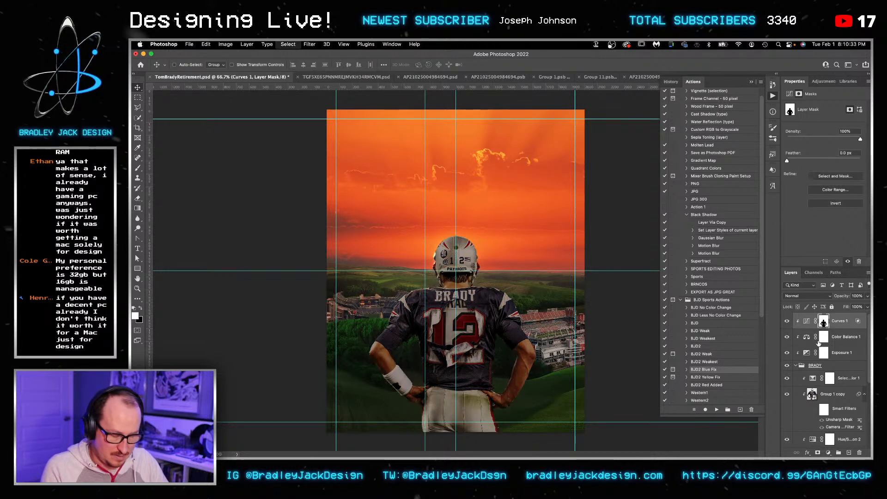
key(super+d)
click(846, 152)
key(Return)
Step: Add a white-filled layer above Color Balance 1, clipped to the BRADY group, and copy the Curves 1 mask onto it
click(839, 338)
key(super+shift+alt+n)
key(d)
key(x)
key(alt+BackSpace)
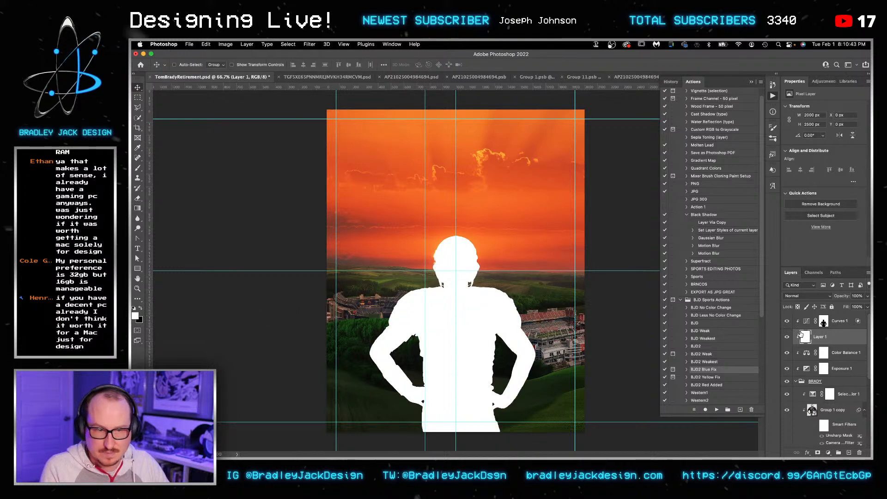
drag(818, 323, 821, 337)
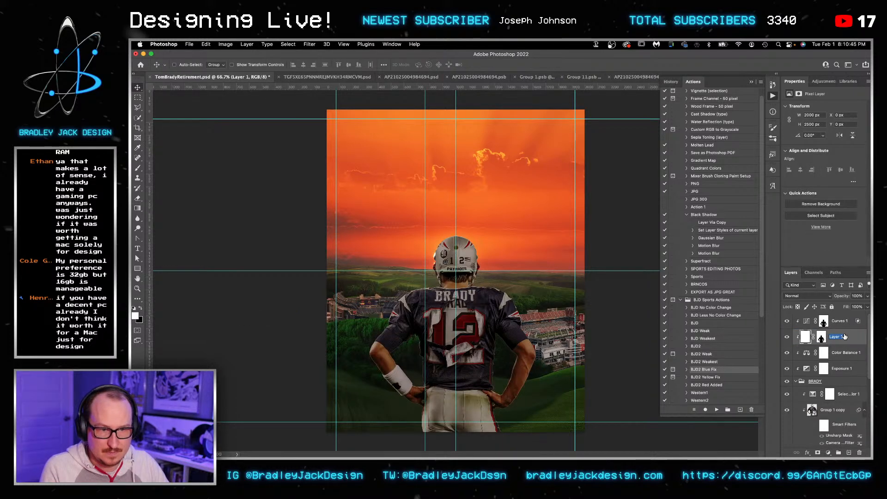
Step: Split the white layer's underlying-layer shadow range in Blend If to 0 / 92 and save the poster
double_click(852, 337)
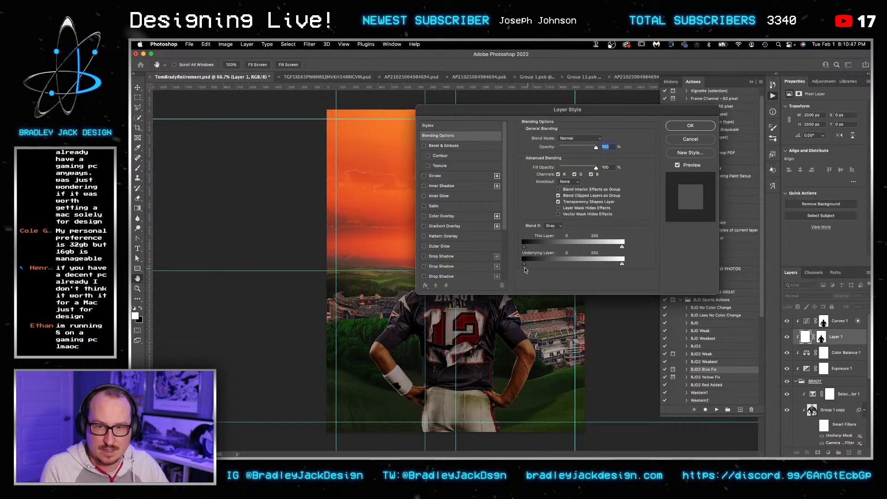
drag(524, 264, 558, 264)
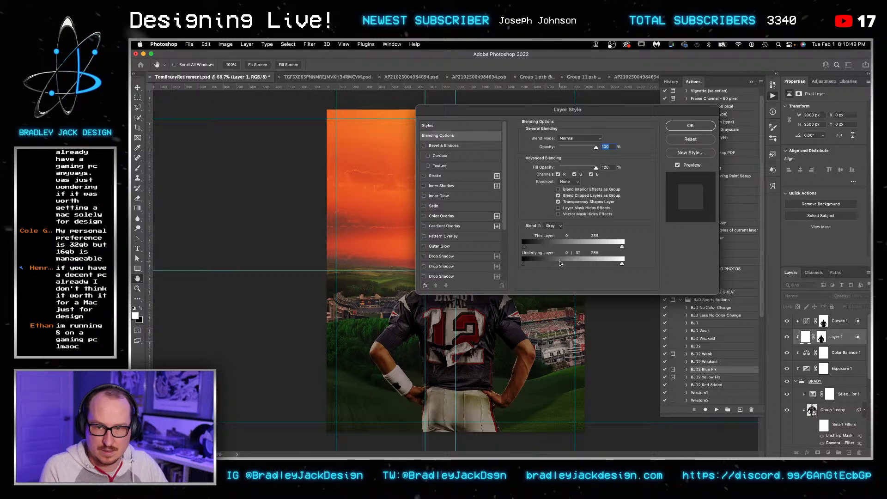
click(683, 127)
key(super+s)
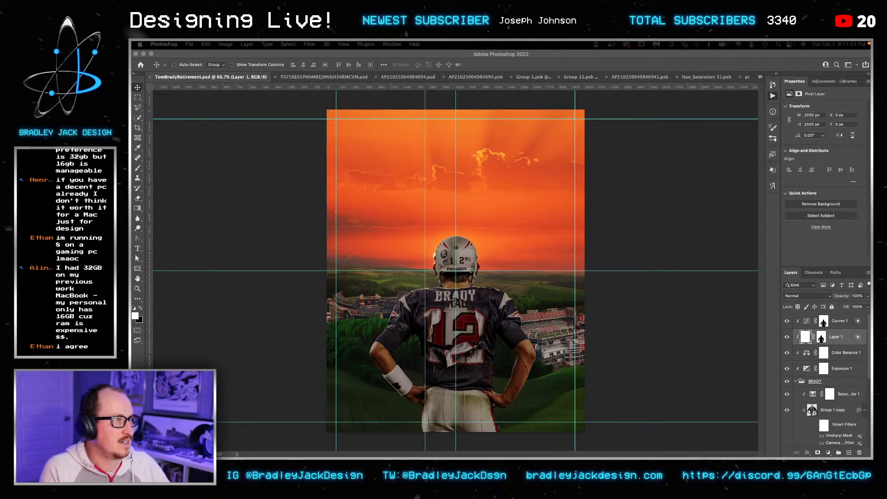
Step: Switch to Safari and view the 14-inch MacBook Pro purchase options on apple.com
key(super+Tab)
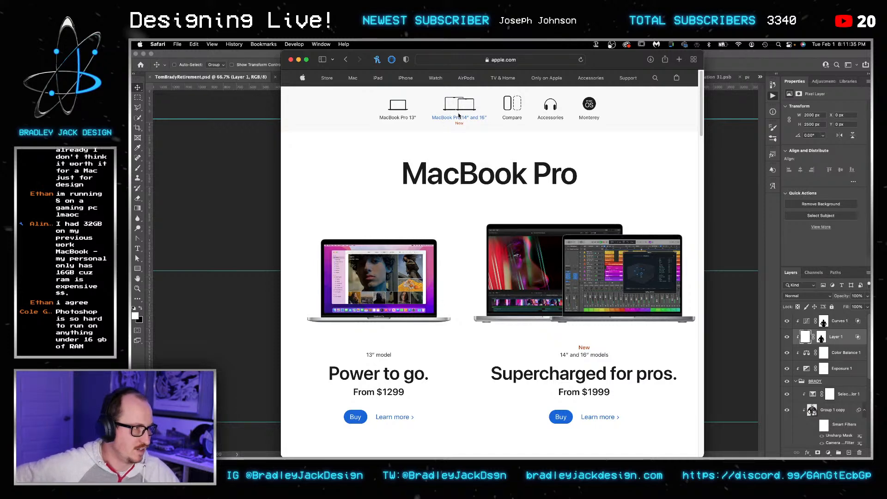
click(458, 115)
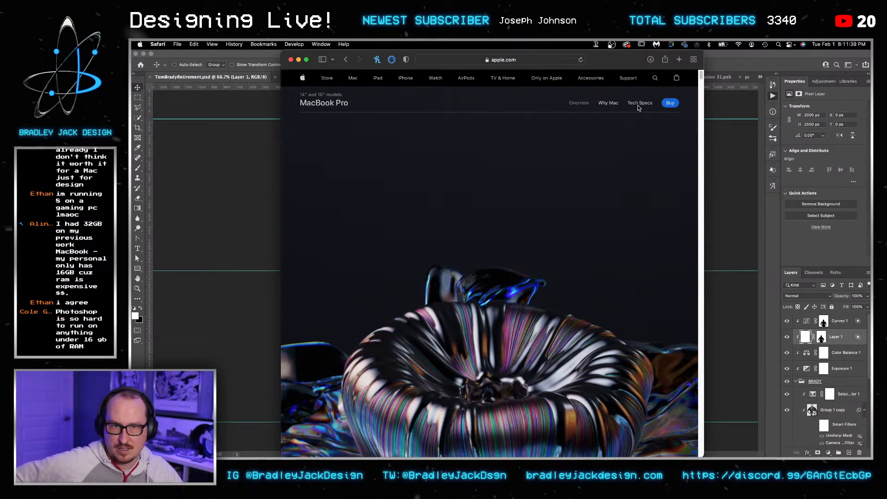
click(670, 103)
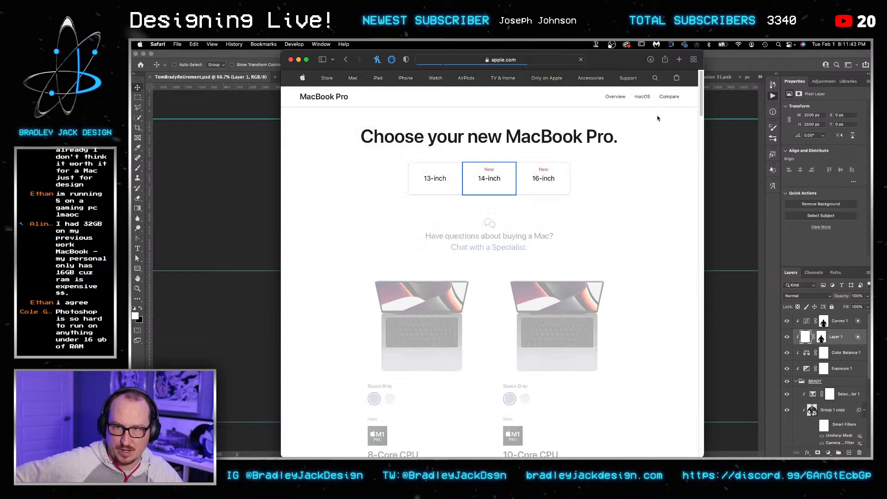
scroll(489, 167, down, 5)
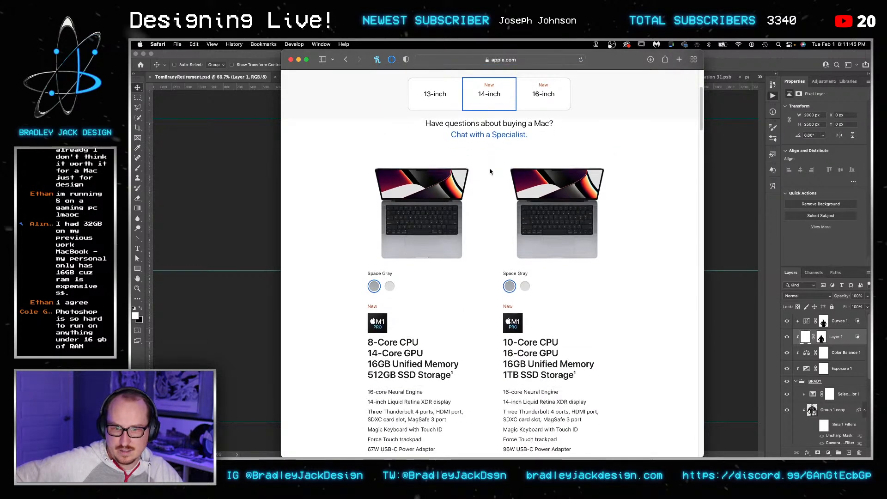
Step: Compare the specs and prices of the two 14-inch MacBook Pro models, and open the 8-core CPU, 512GB model's customization page
scroll(464, 298, down, 4)
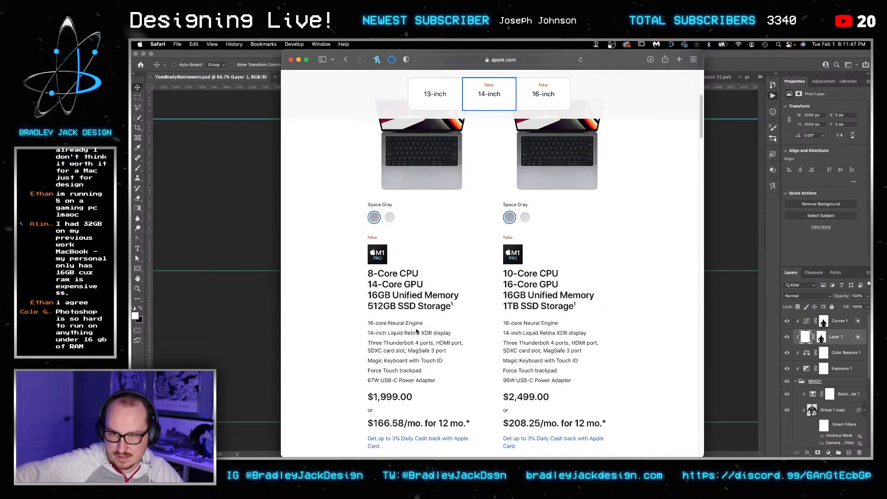
scroll(540, 325, down, 1)
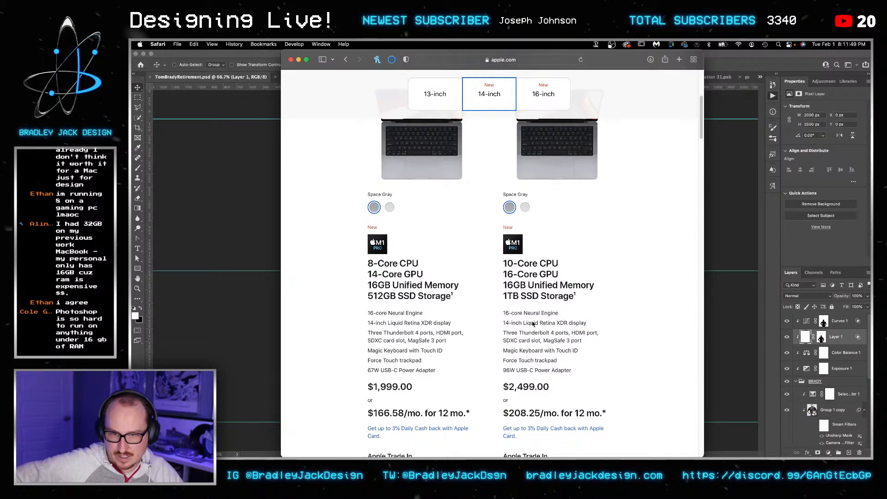
scroll(520, 318, down, 4)
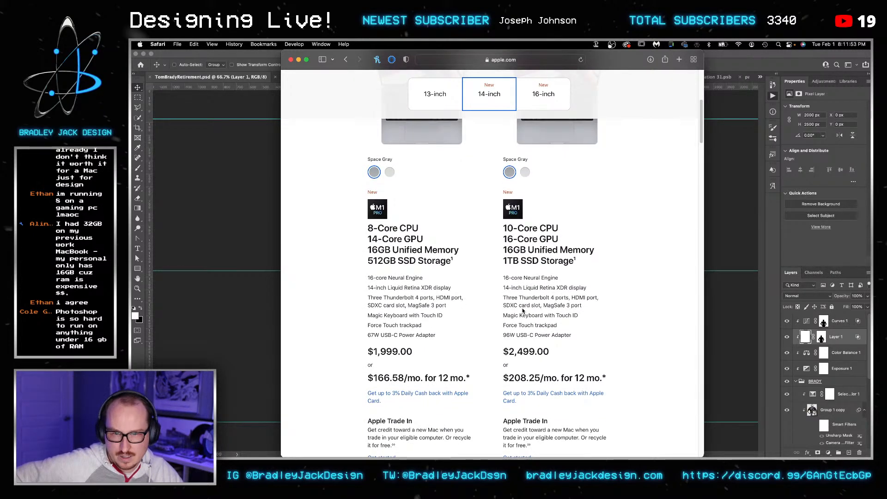
drag(458, 252, 372, 251)
click(484, 256)
scroll(538, 261, down, 5)
scroll(527, 254, up, 3)
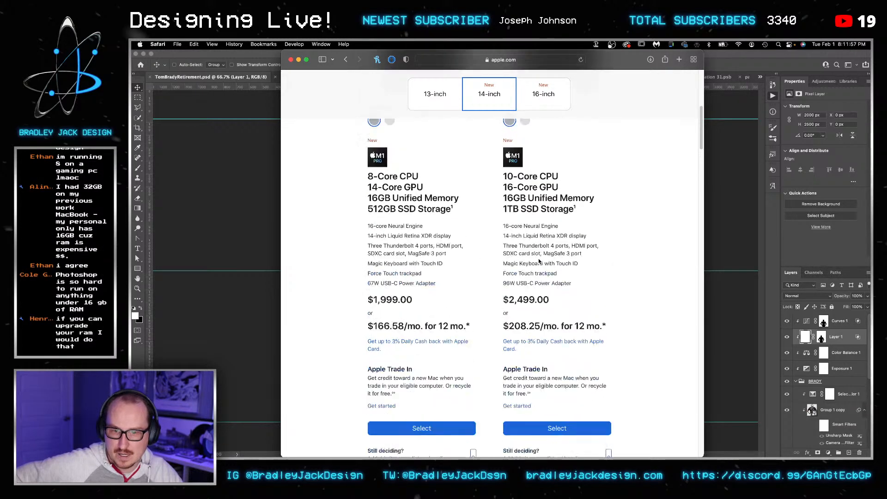
scroll(469, 241, down, 1)
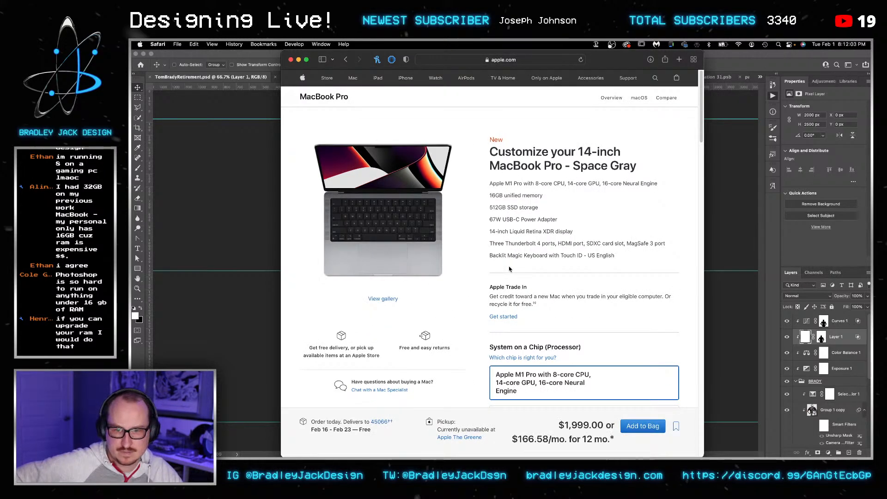
Step: Check the MacBook Pro's price with 32GB unified memory and its processor options, and close the page to return to Photoshop
scroll(488, 262, down, 10)
click(522, 348)
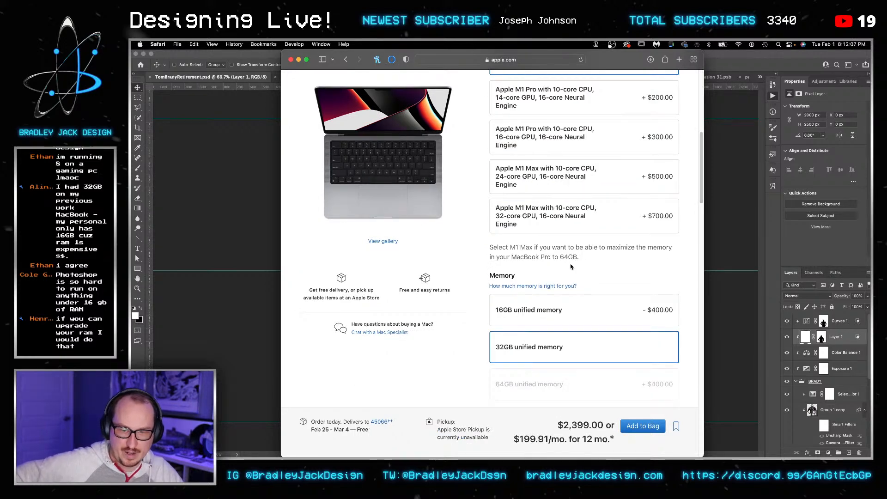
scroll(478, 266, up, 5)
scroll(477, 265, up, 1)
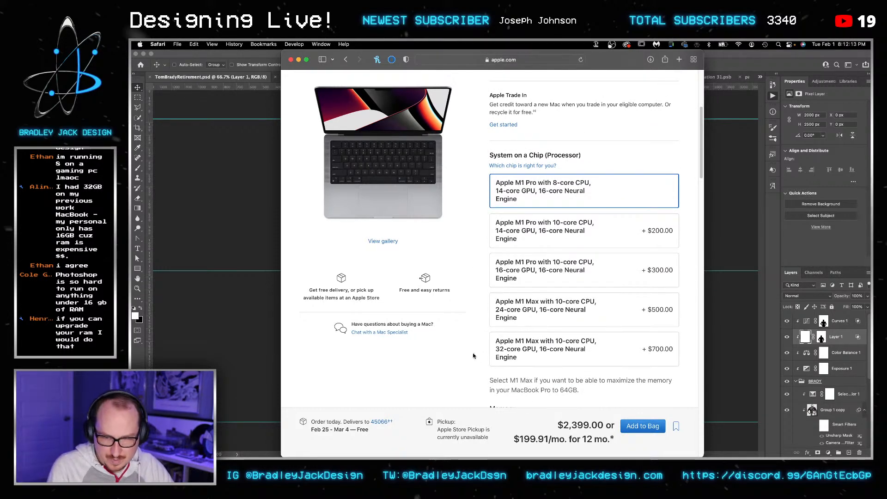
scroll(469, 326, up, 5)
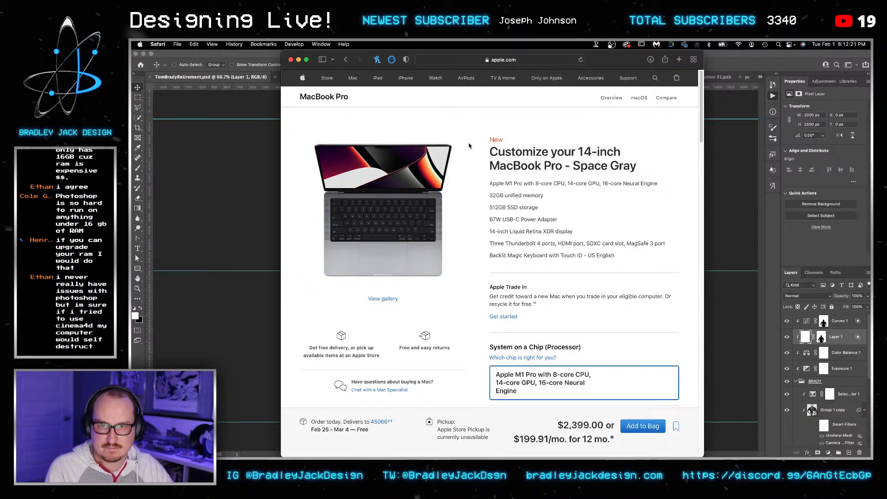
key(super+w)
click(710, 192)
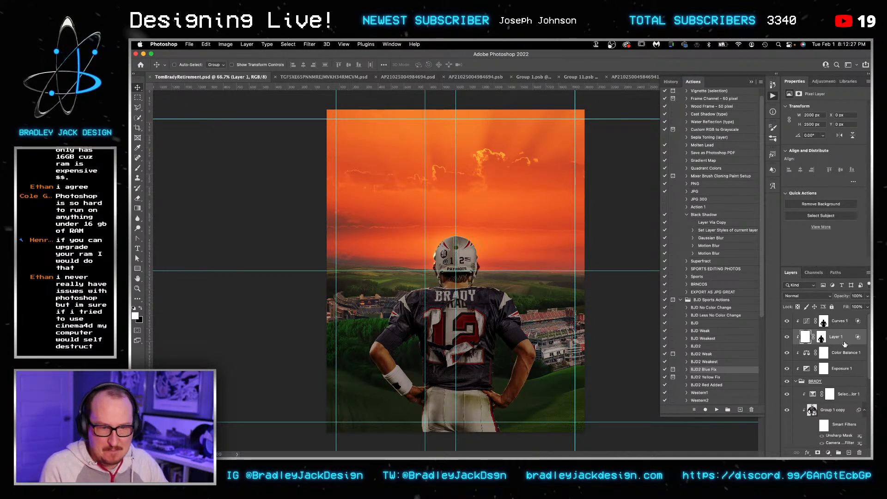
Step: Duplicate the Curves 1 adjustment layer and fill the copy's mask entirely with black
click(834, 324)
click(823, 338)
click(833, 325)
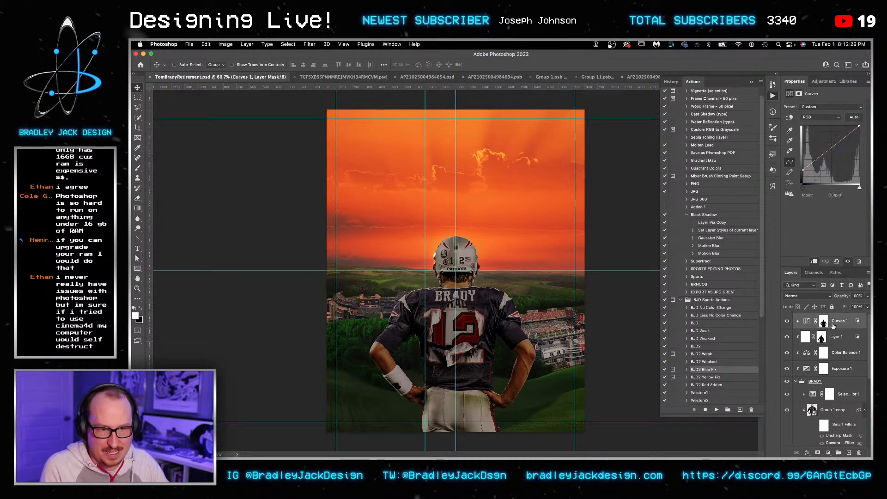
key(ctrl+j)
key(ctrl+i)
click(823, 323)
key(ctrl+shift+s)
key(Escape)
key(ctrl+a)
key(Delete)
key(ctrl+d)
key(ctrl+i)
key(ctrl+i)
Step: Paint white on the Curves 1 copy mask around the helmet's edges with a soft brush at 30% opacity and 30% flow
key(b)
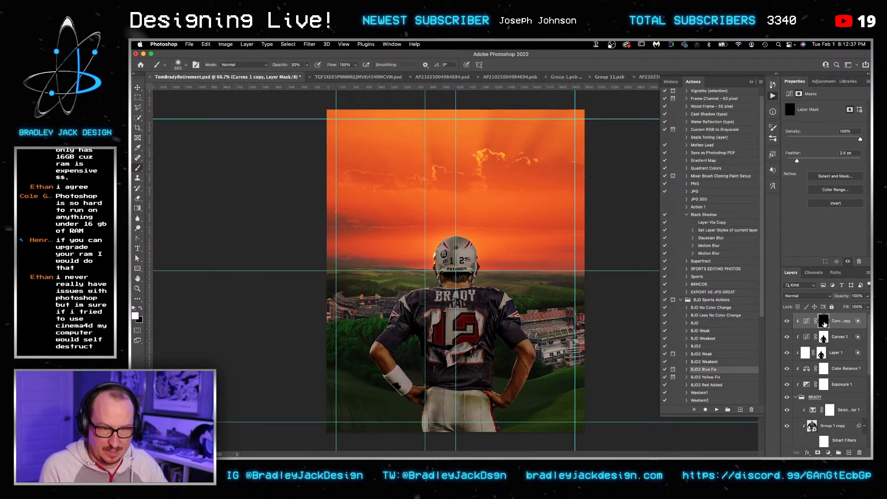
key(x)
key(bracketleft)
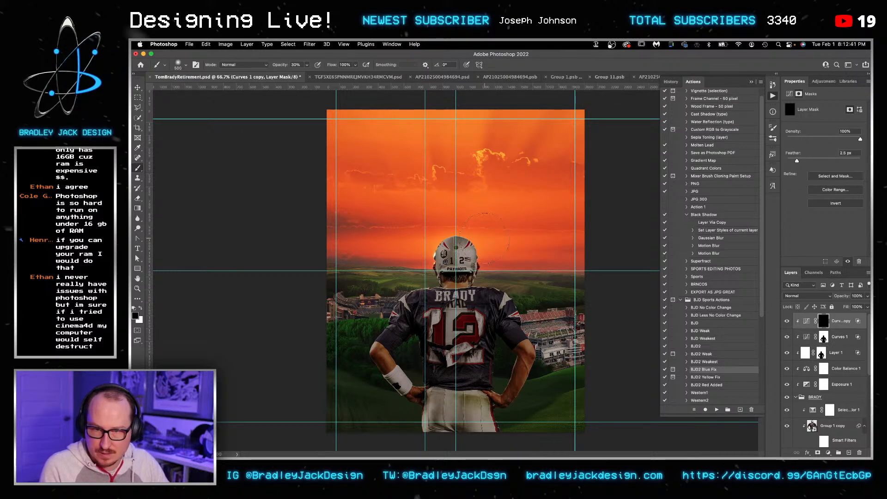
key(z)
click(481, 239)
click(477, 250)
key(b)
key(3)
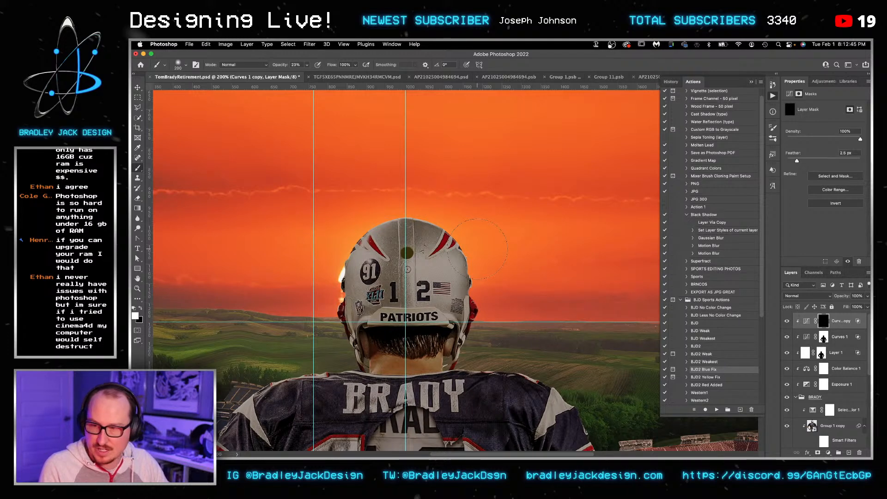
key(3)
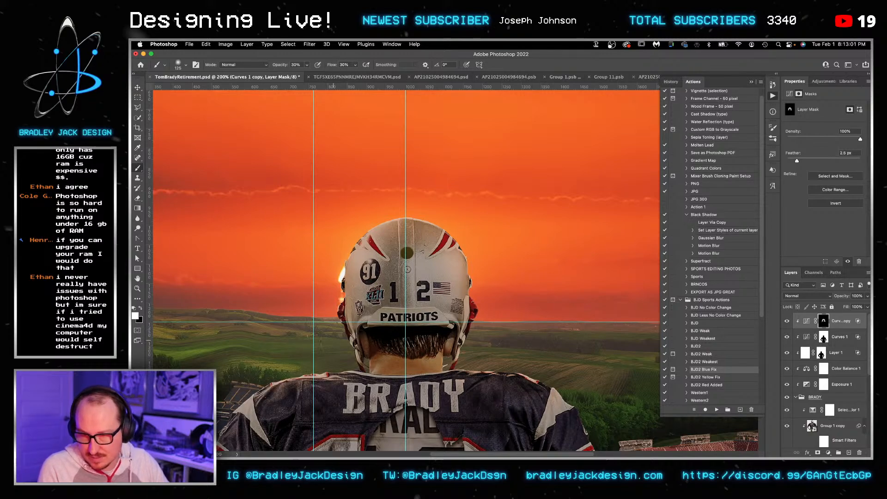
Step: Continue painting white on the Curves 1 copy mask along the edges of the player's shoulders, arms and torso
scroll(407, 270, down, 5)
scroll(406, 270, right, 3)
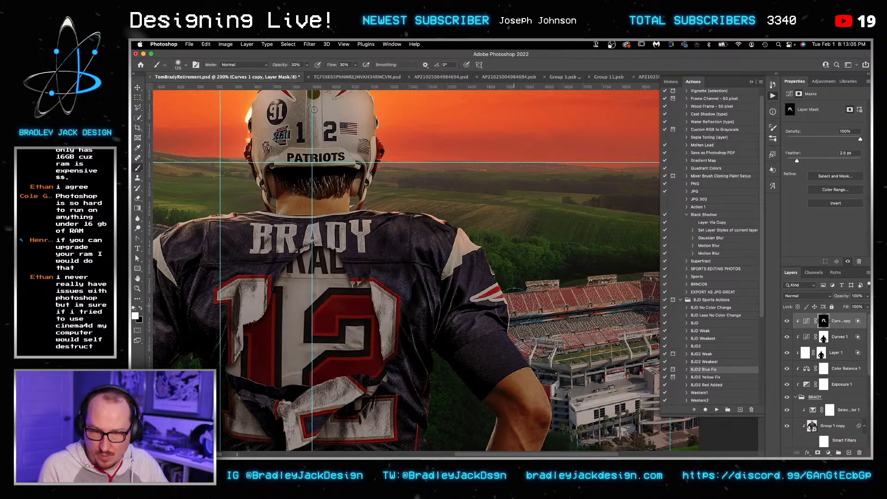
scroll(474, 253, down, 5)
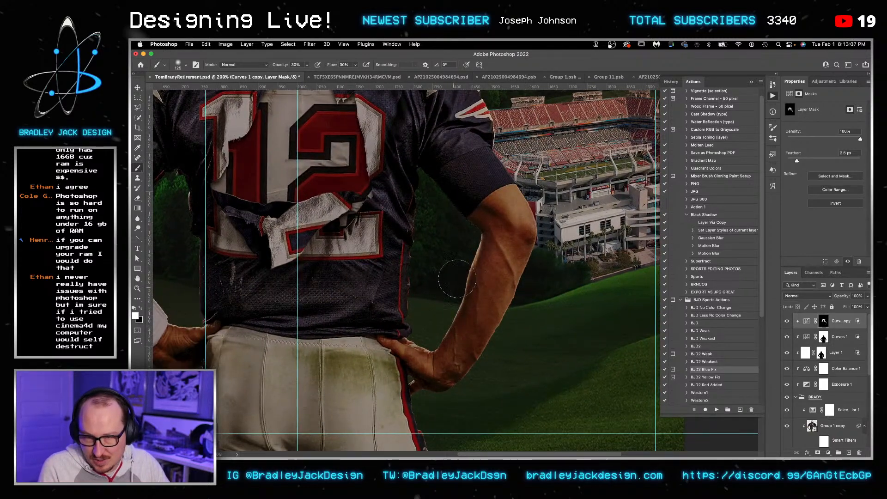
scroll(477, 266, left, 6)
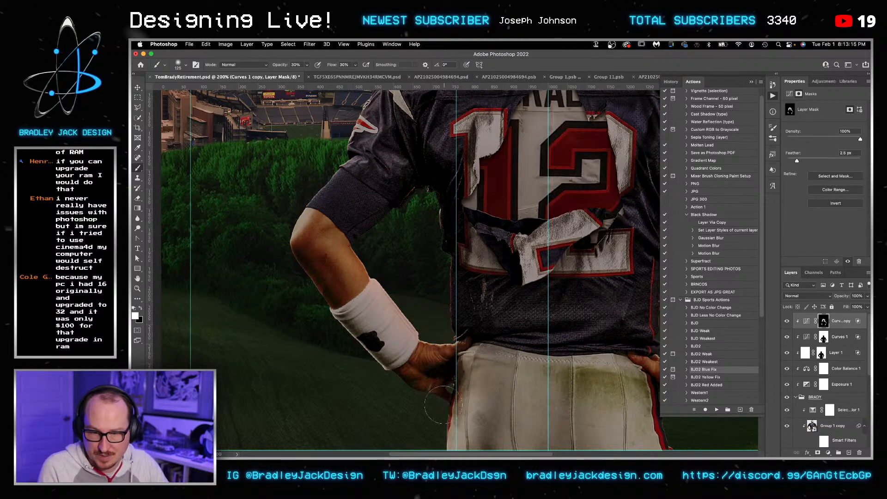
key(bracketright)
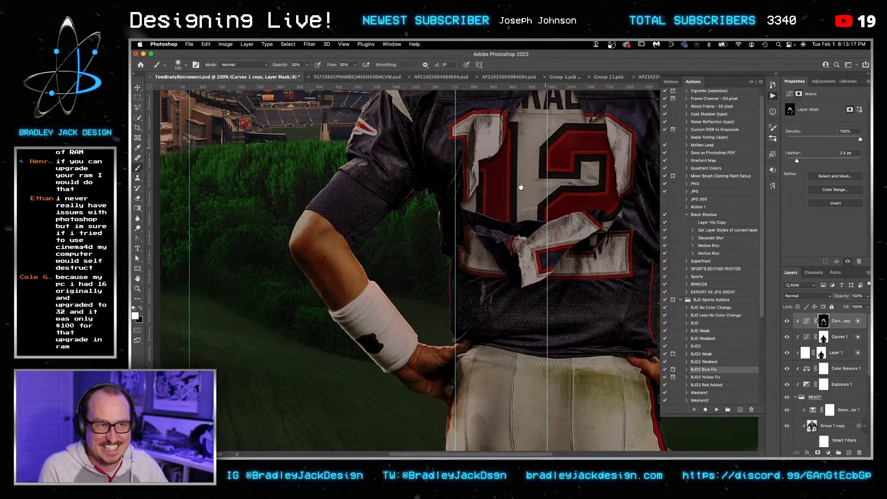
scroll(394, 160, down, 3)
key(bracketright)
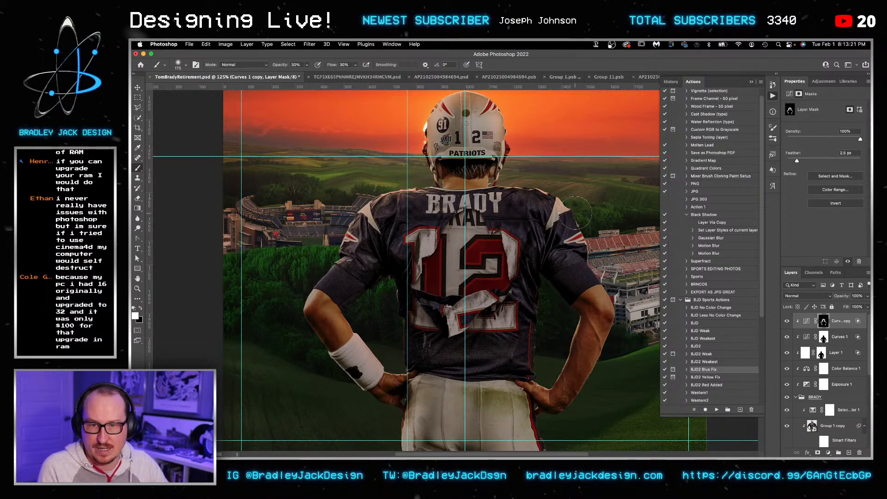
Step: Add a Curves adjustment above Curves 1 copy, lowering the RGB white point's output to 172 and moving the blue white point's input to 232
click(819, 81)
click(820, 98)
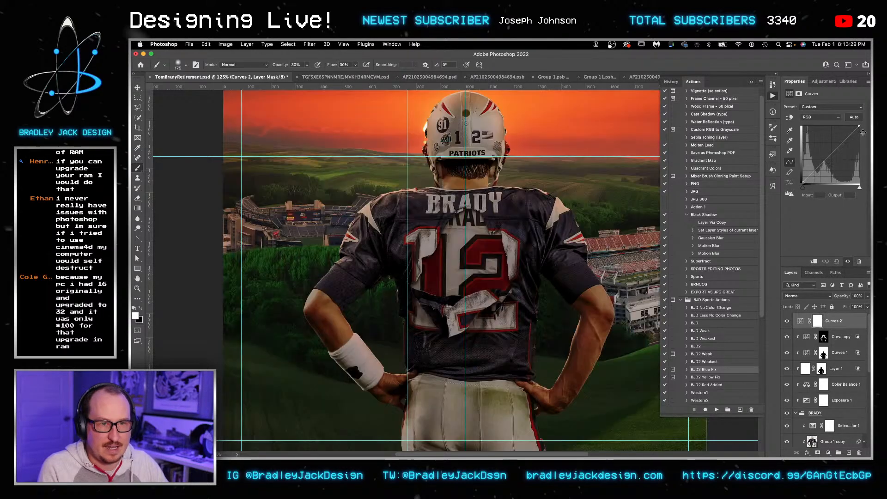
drag(859, 127, 860, 144)
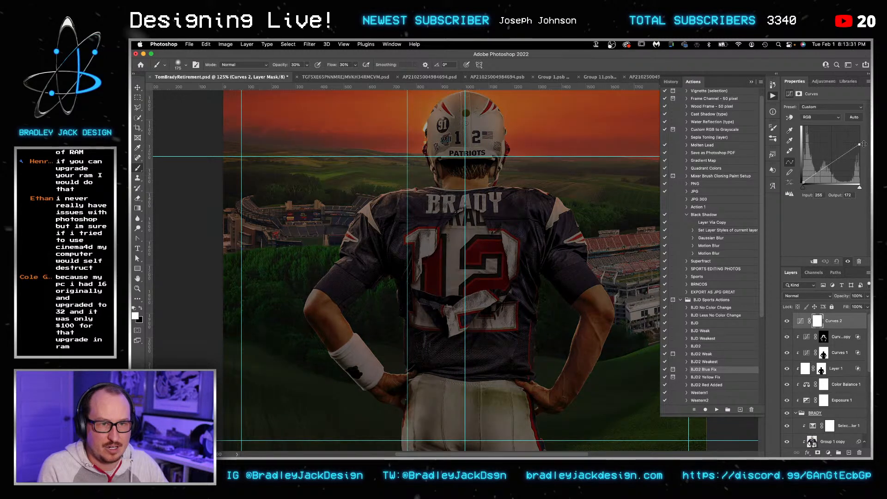
click(821, 117)
click(833, 139)
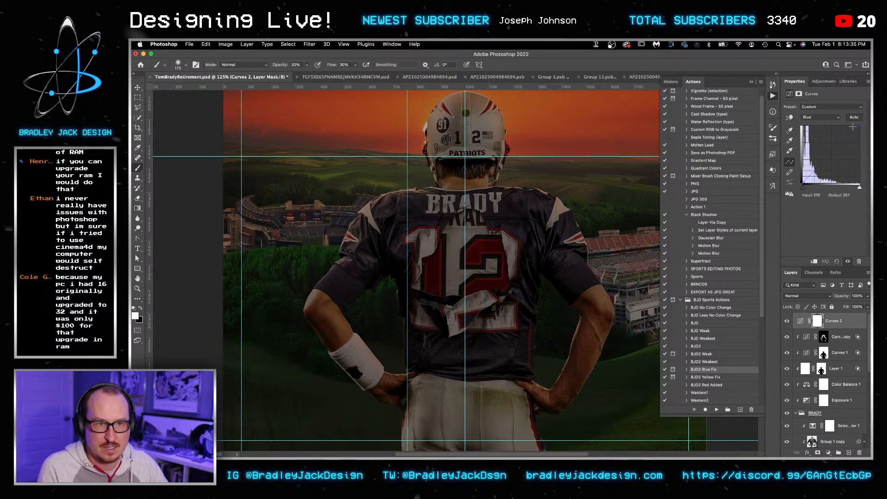
drag(857, 126, 846, 126)
drag(844, 126, 852, 124)
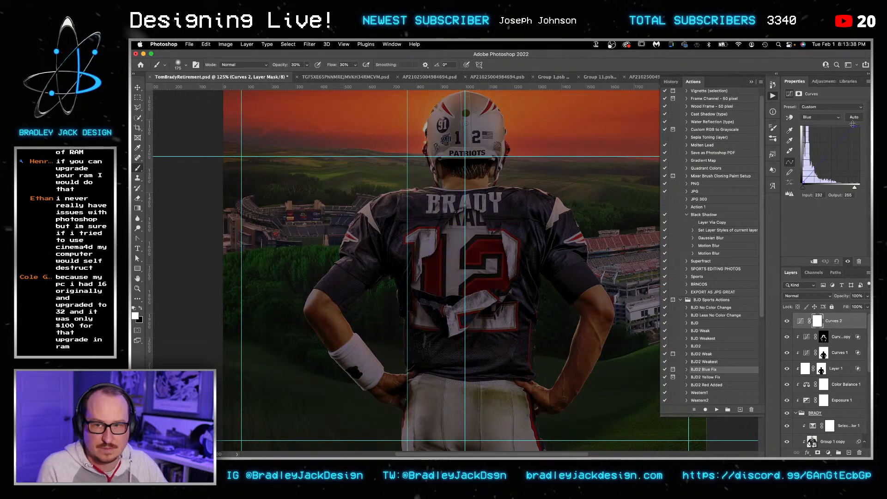
Step: Clip Curves 2 to the BRADY group and split its Blend If underlying-layer highlight range to 158 / 255
alt+click(826, 329)
double_click(856, 323)
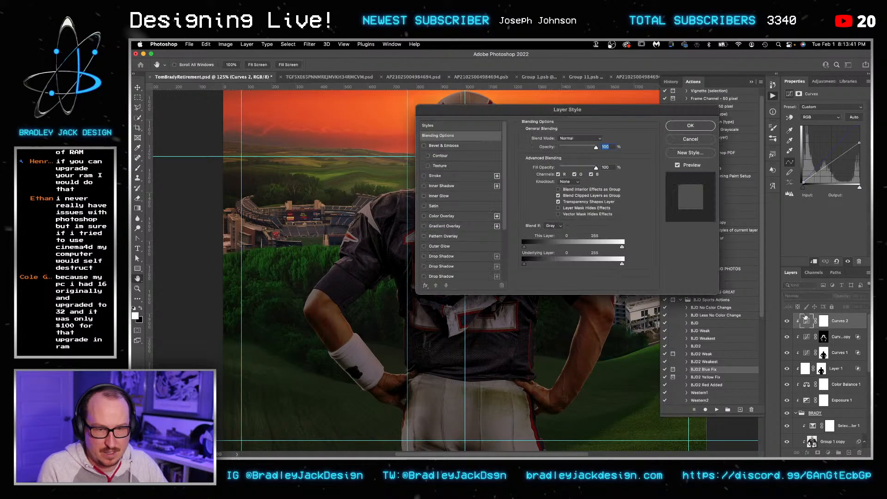
drag(622, 264, 585, 265)
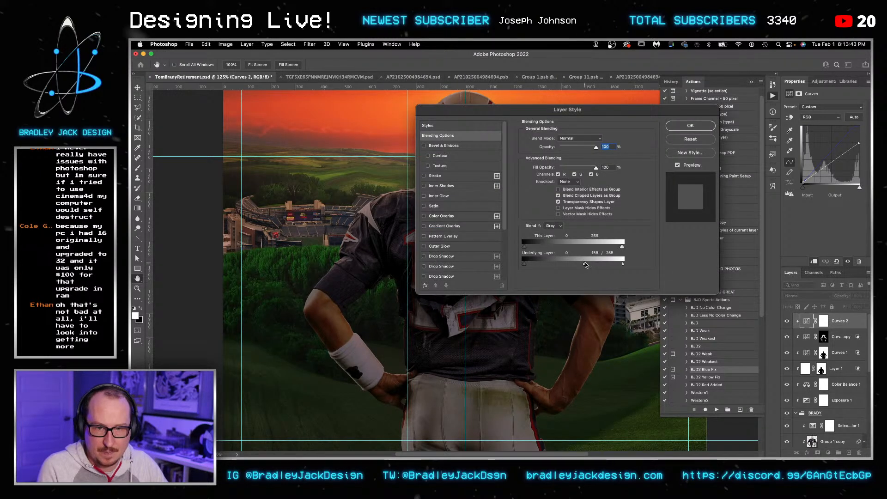
click(690, 125)
Step: Invert the Curves 2 mask to black and paint white over the player's helmet, back and arms at 30% opacity
click(824, 322)
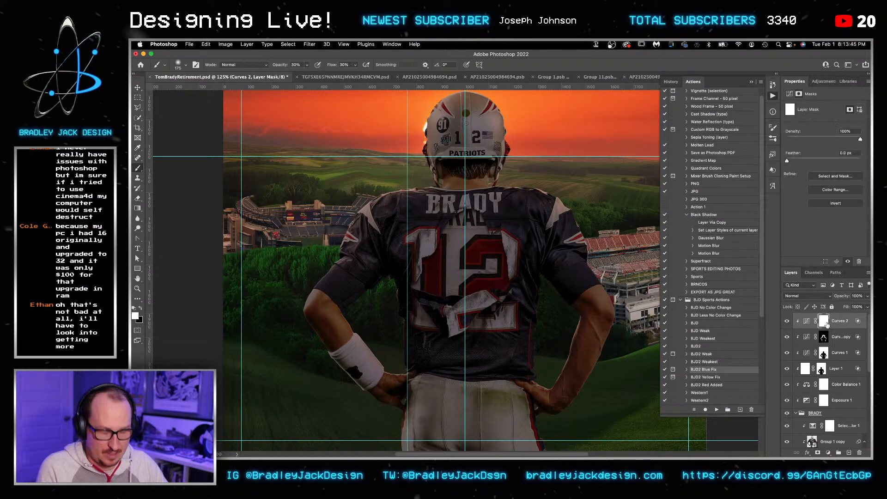
key(ctrl+i)
key(bracketright)
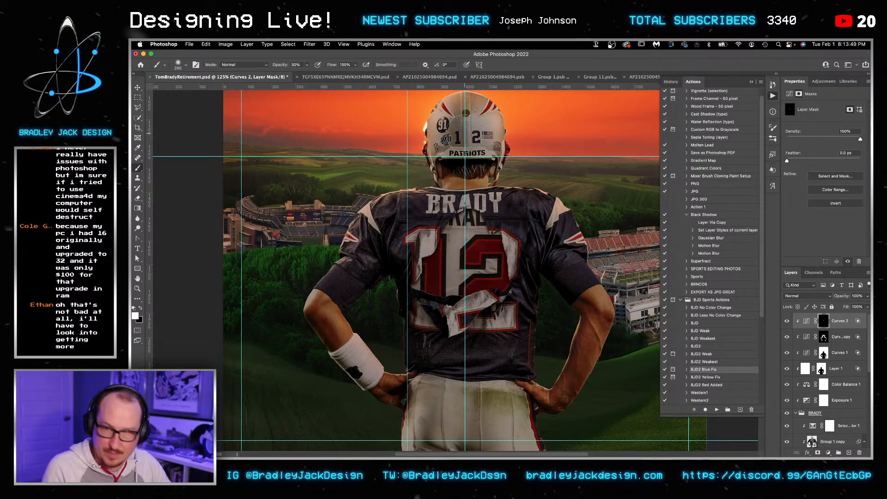
mouse_move(465, 123)
mouse_down()
mouse_move(447, 135)
mouse_move(476, 126)
mouse_move(455, 117)
mouse_move(468, 119)
mouse_move(446, 147)
mouse_move(455, 170)
mouse_move(482, 171)
mouse_move(467, 189)
mouse_up()
key(bracketleft)
key(bracketleft)
key(bracketleft)
key(bracketleft)
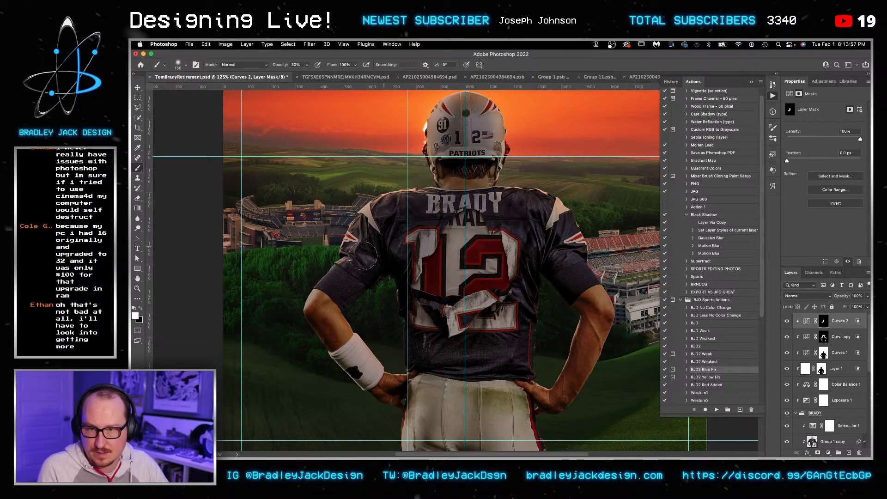
mouse_move(347, 281)
mouse_down()
mouse_move(323, 314)
mouse_move(371, 389)
mouse_move(383, 391)
mouse_up()
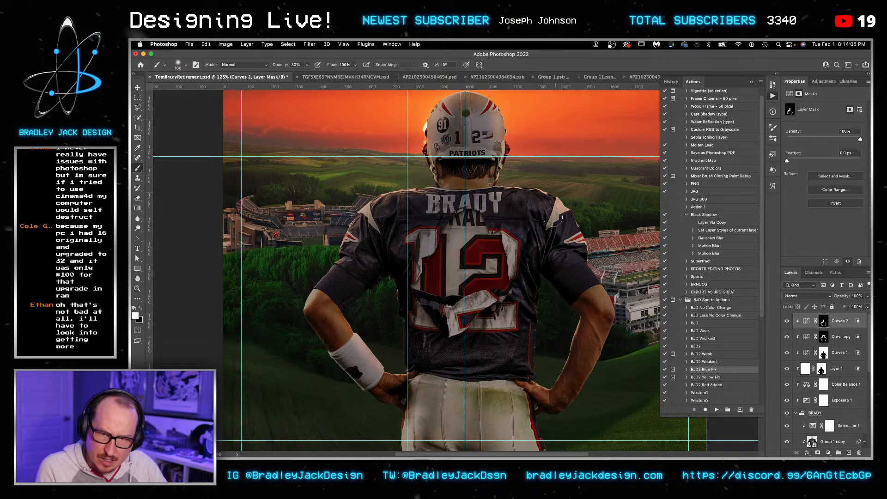
Step: Set the Exposure 1 adjustment's exposure to -3 to darken the player
click(843, 401)
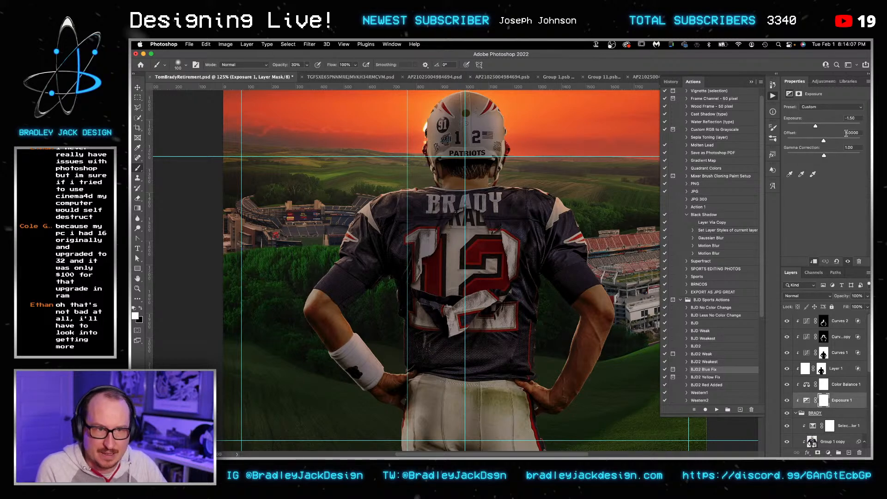
click(851, 118)
text(-3)
key(Tab)
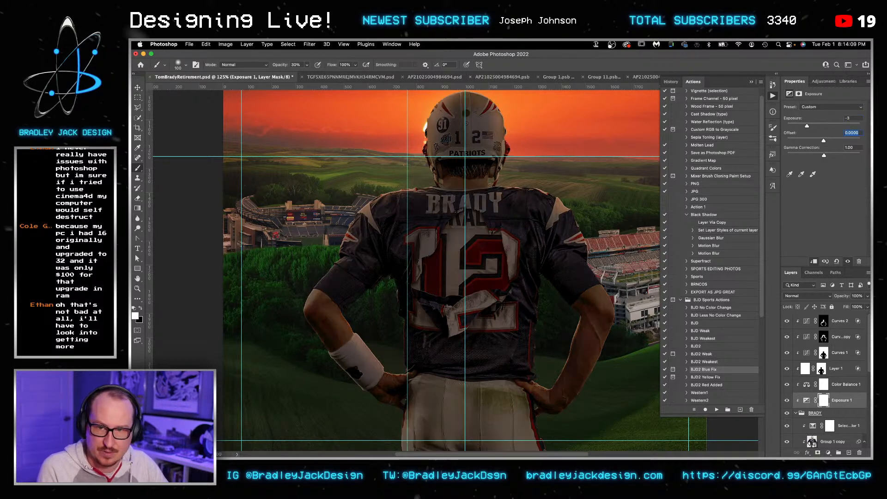
scroll(422, 229, down, 4)
scroll(497, 259, up, 2)
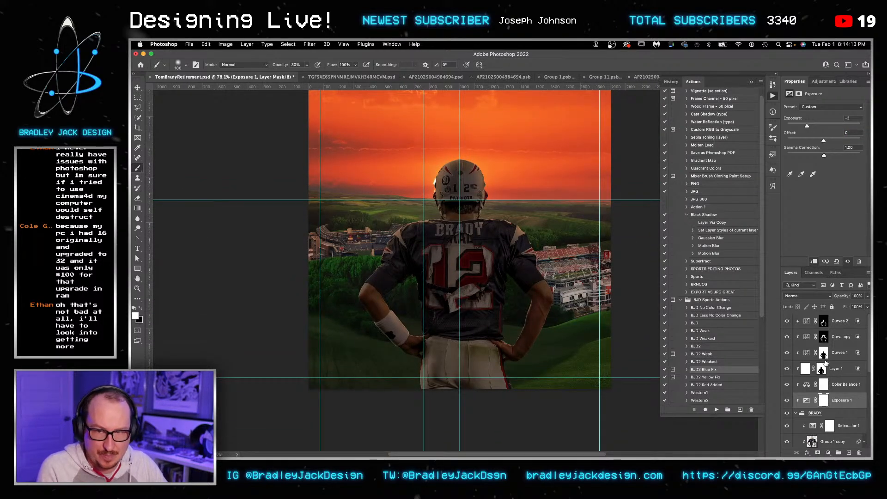
Step: Paint white on the Curves 2 mask over the middle of the jersey's back with a larger brush
click(823, 321)
key(bracketright)
key(bracketright)
key(bracketright)
mouse_move(499, 245)
mouse_down()
mouse_move(458, 246)
mouse_move(447, 296)
mouse_move(456, 275)
mouse_move(473, 284)
mouse_up()
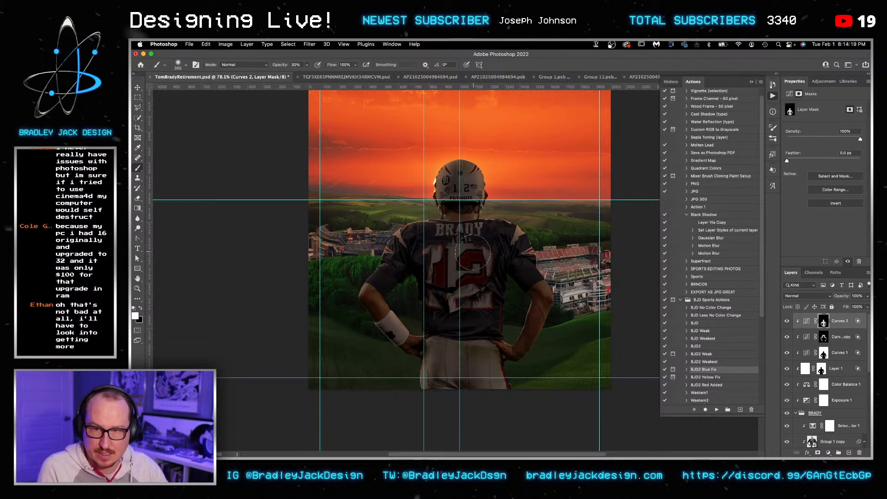
click(823, 353)
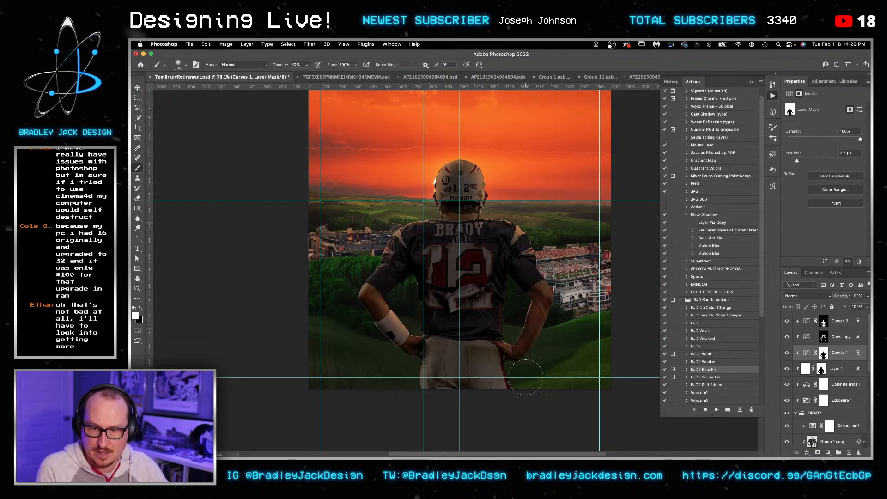
key(x)
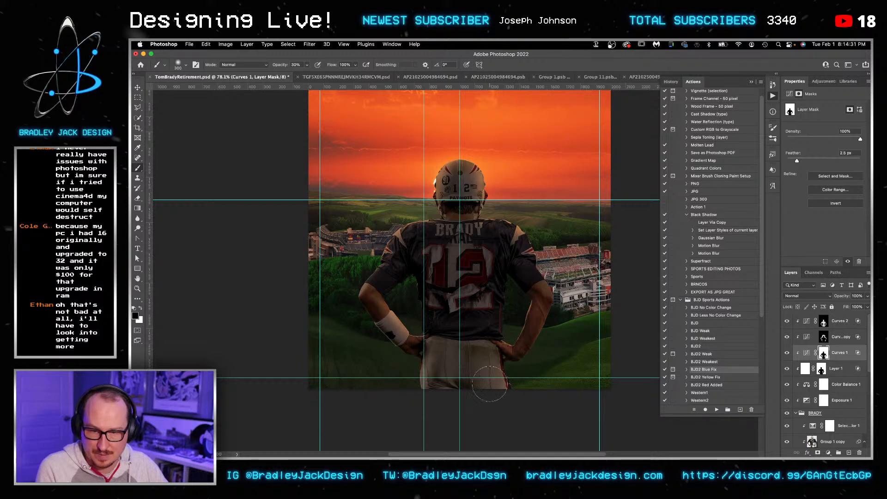
key(v)
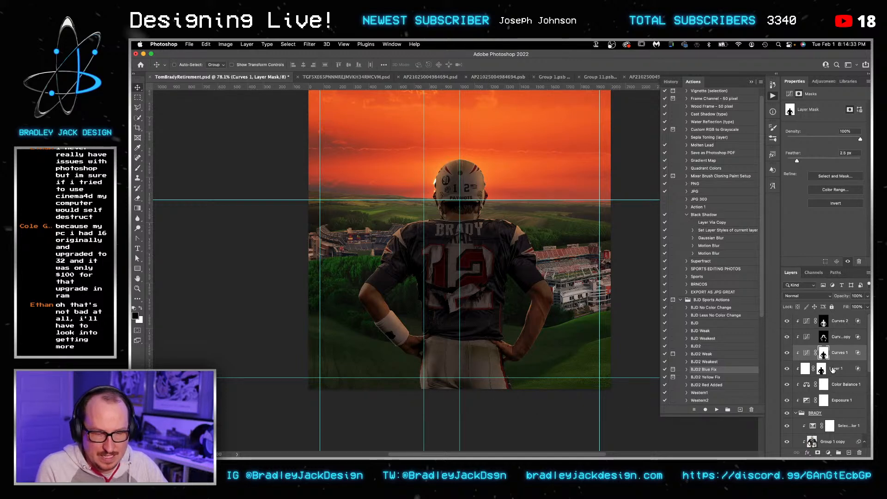
click(835, 370)
click(824, 354)
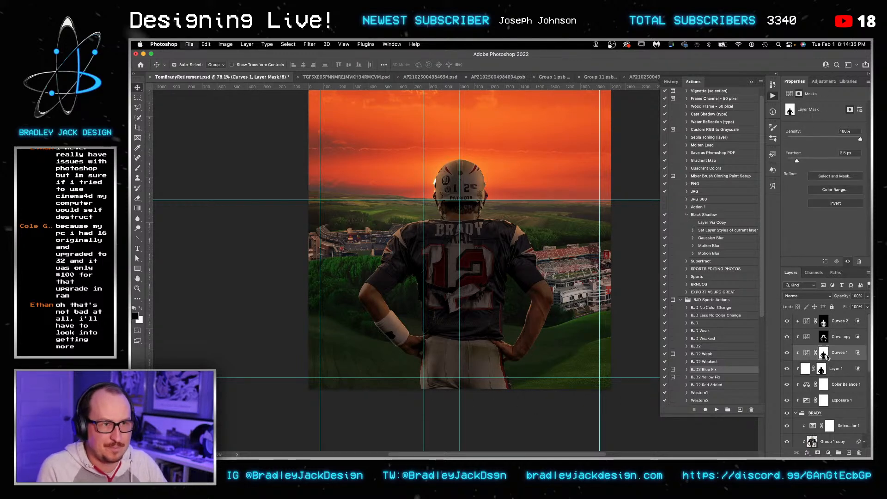
Step: Add a new layer clipped above Curves 2 and dab white beside the helmet's left side with a larger brush at 30% opacity
click(839, 322)
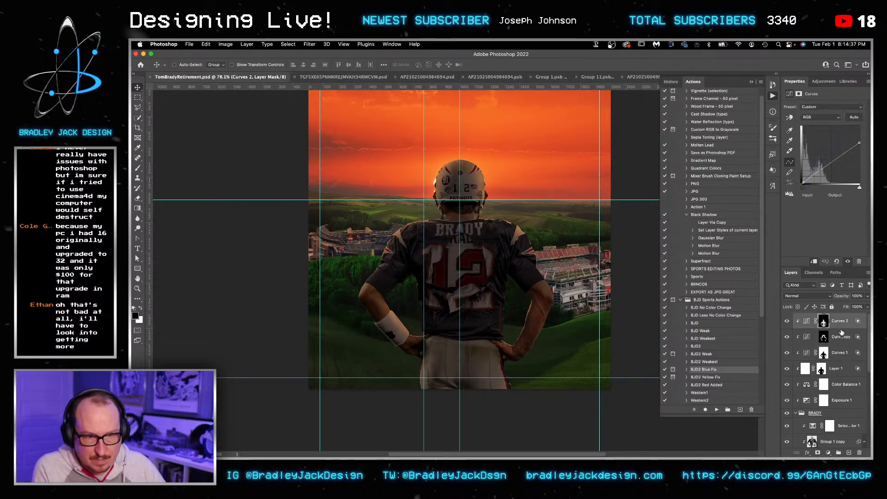
key(super+alt+shift+n)
alt+click(839, 328)
key(b)
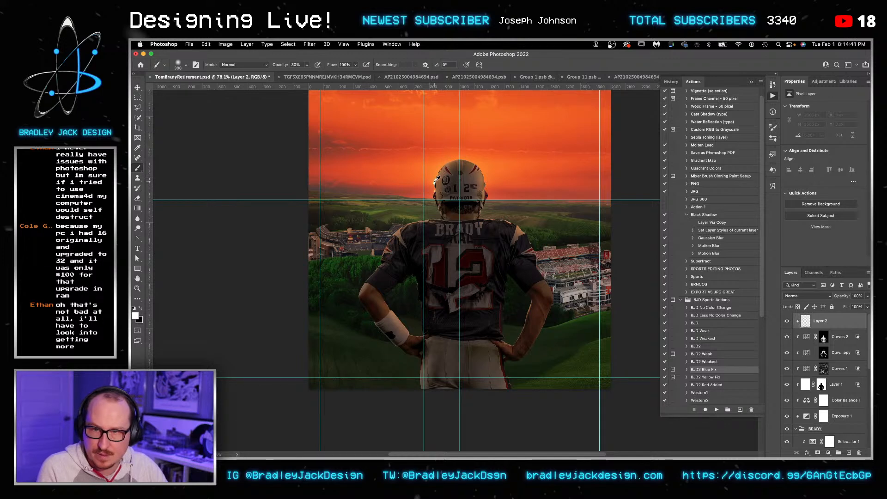
key(bracketright)
click(409, 161)
click(421, 170)
click(420, 170)
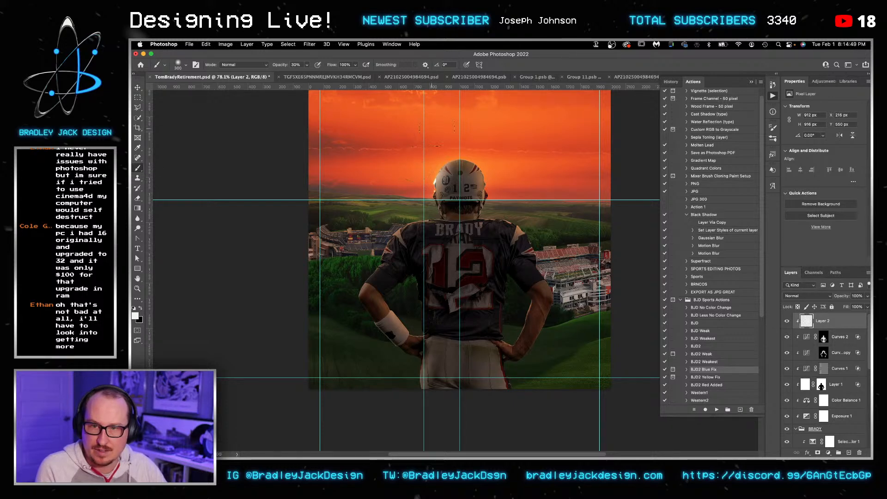
Step: Set Layer 2 to Screen and paint orange sampled from the sky around the top of the helmet
alt+click(405, 179)
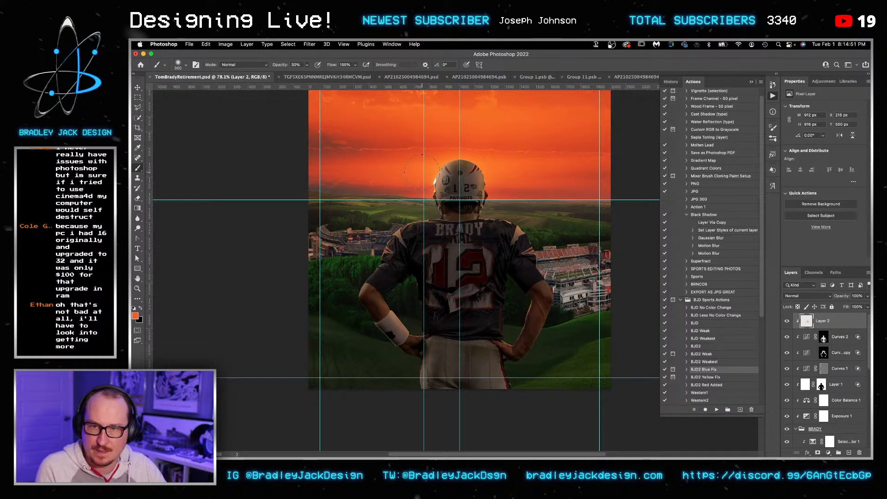
key(v)
key(alt+shift+s)
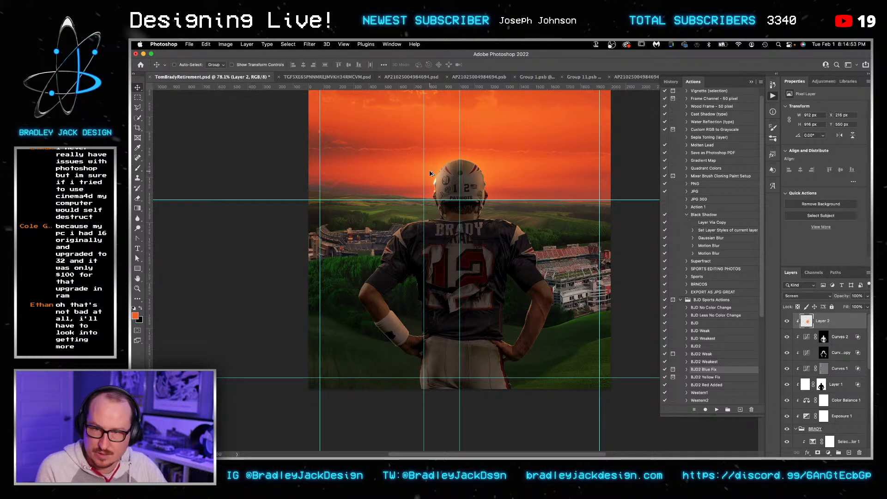
key(b)
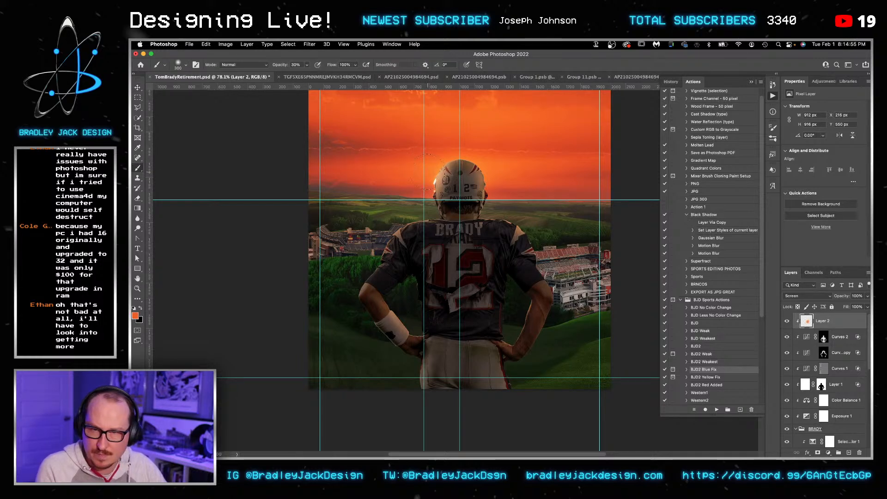
mouse_move(480, 148)
mouse_down()
mouse_move(503, 175)
mouse_move(455, 138)
mouse_up()
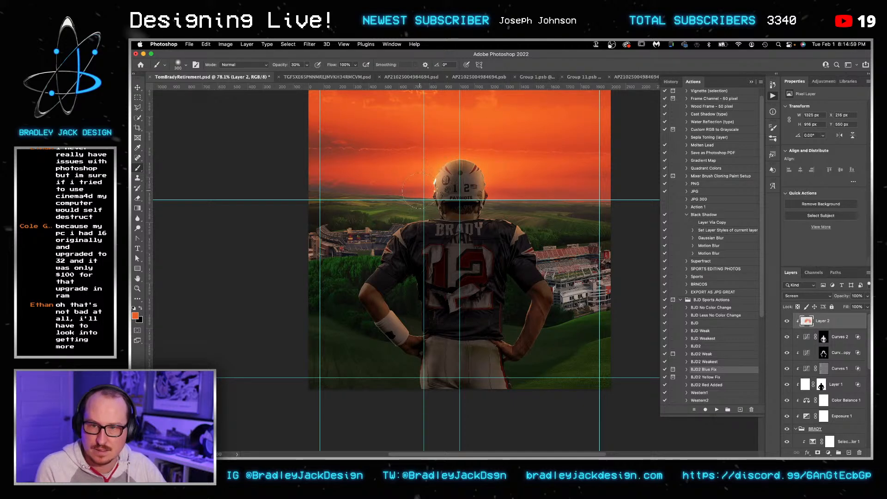
Step: Place the BJD-Flare-008 lens flare from the BJD Mega Bundle library over the player's helmet
key(v)
click(847, 81)
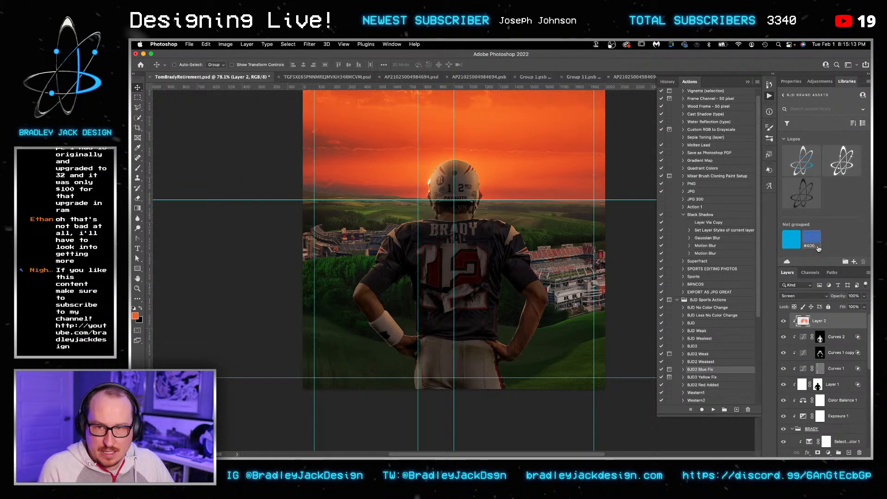
click(783, 94)
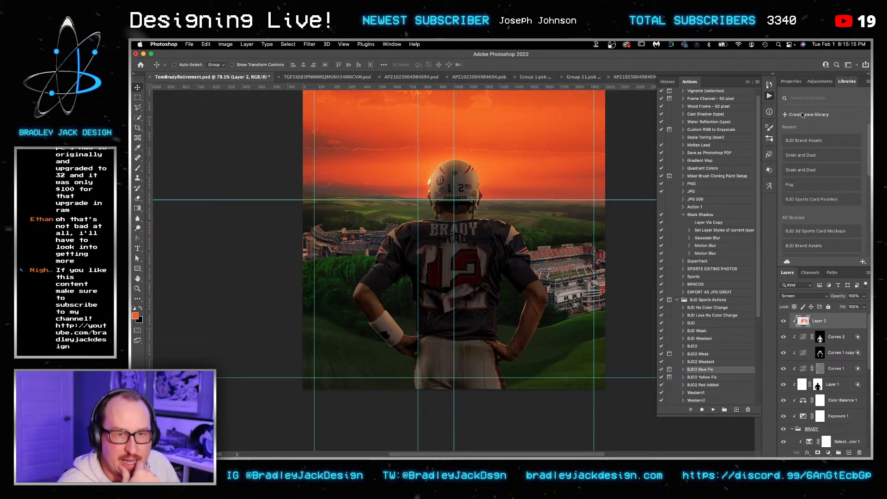
scroll(806, 191, down, 5)
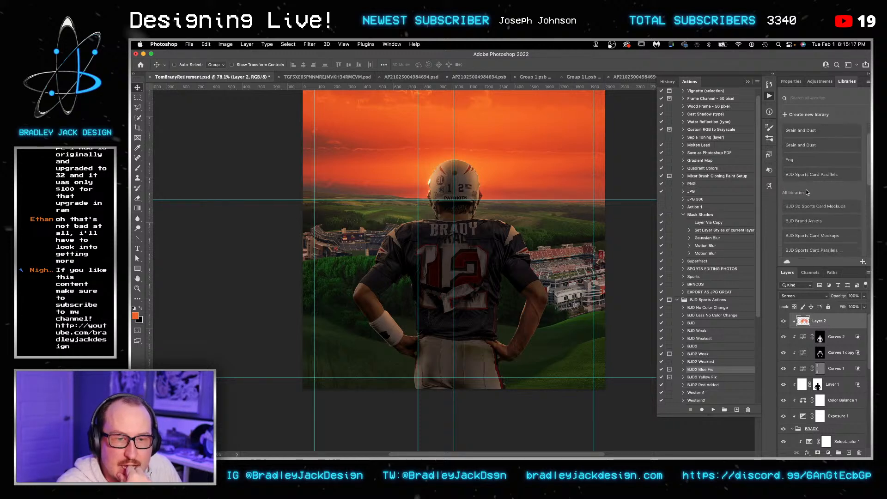
scroll(804, 180, down, 3)
scroll(804, 180, up, 4)
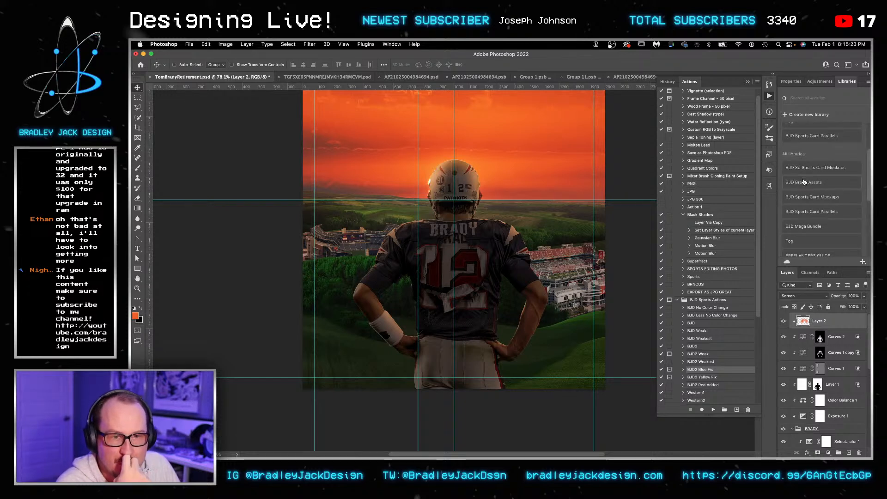
scroll(804, 182, down, 4)
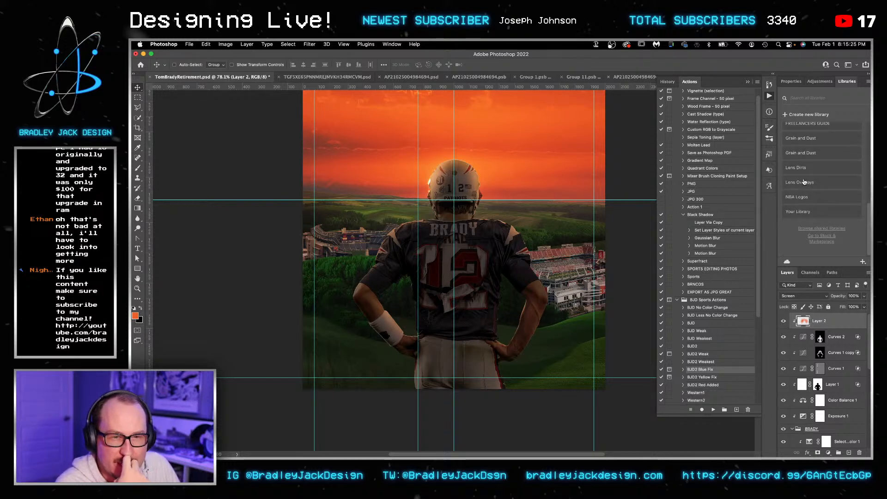
click(803, 147)
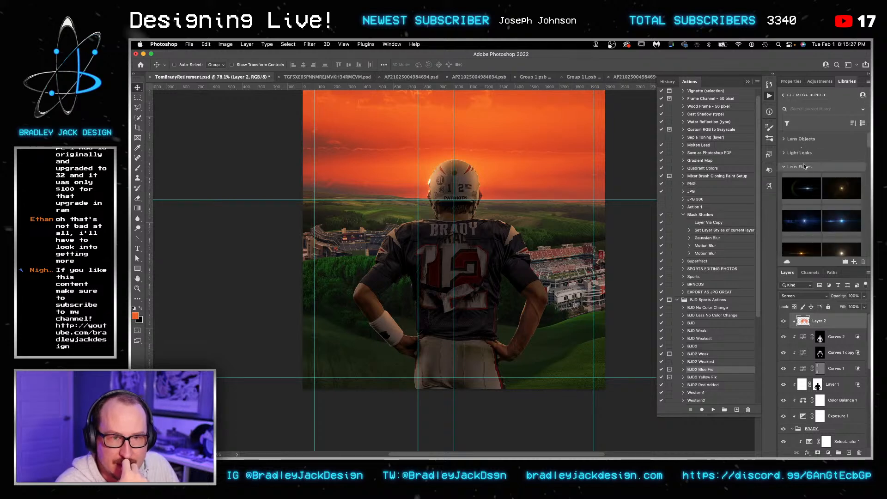
scroll(810, 189, down, 1)
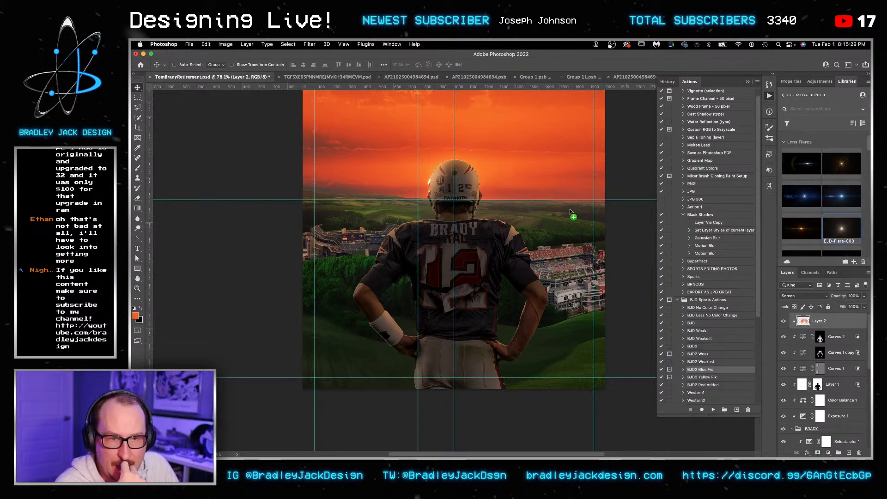
drag(453, 185, 454, 187)
Step: Set the lens flare to Screen, then scale it down and position its bright core at the helmet's left edge
key(alt+shift+s)
key(super+t)
drag(604, 272, 515, 216)
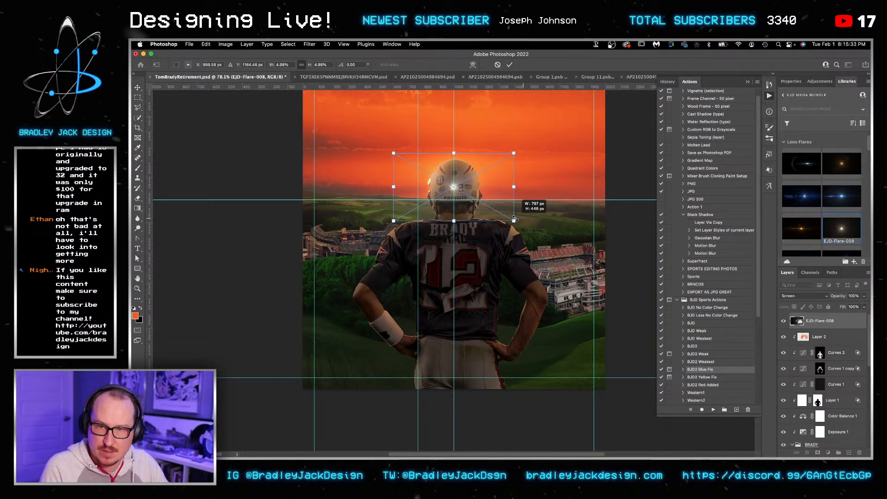
scroll(453, 186, up, 5)
drag(410, 176, 295, 146)
drag(623, 331, 545, 293)
key(Return)
Step: Clip a Levels adjustment to the lens flare, set its black input level to 18 and save the document
key(z)
scroll(503, 282, down, 5)
scroll(504, 282, down, 1)
key(v)
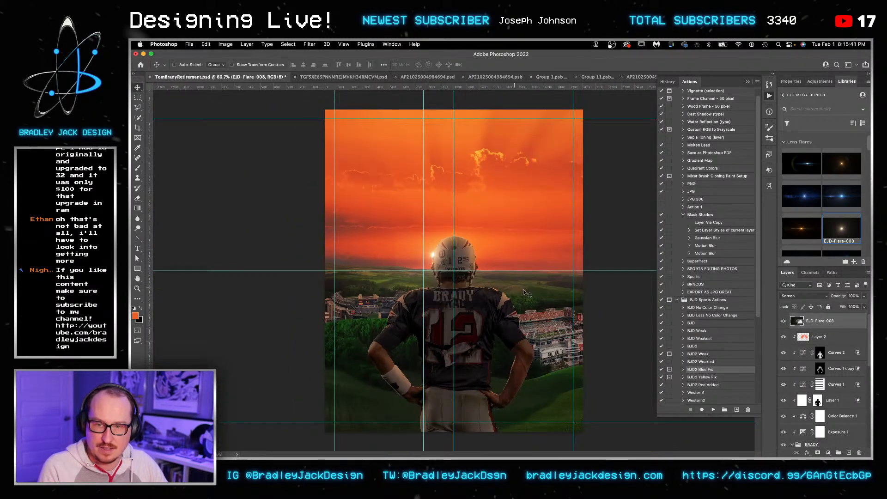
click(819, 81)
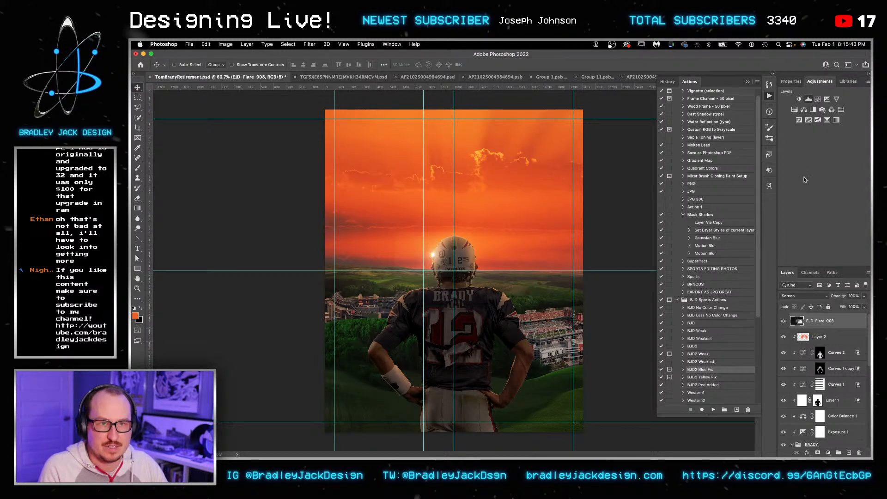
click(809, 99)
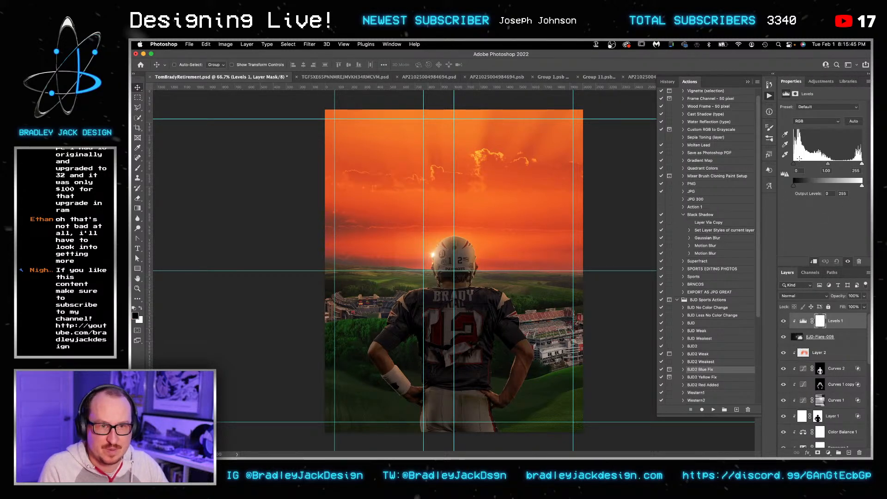
drag(794, 162, 798, 163)
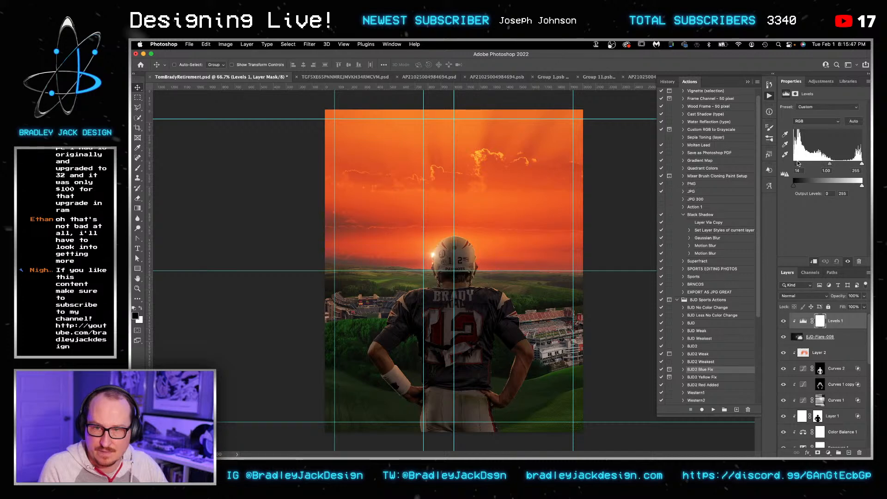
key(super+s)
Step: Examine the whole poster and the player's lighting at several zoom levels
key(z)
alt+click(514, 328)
alt+click(513, 328)
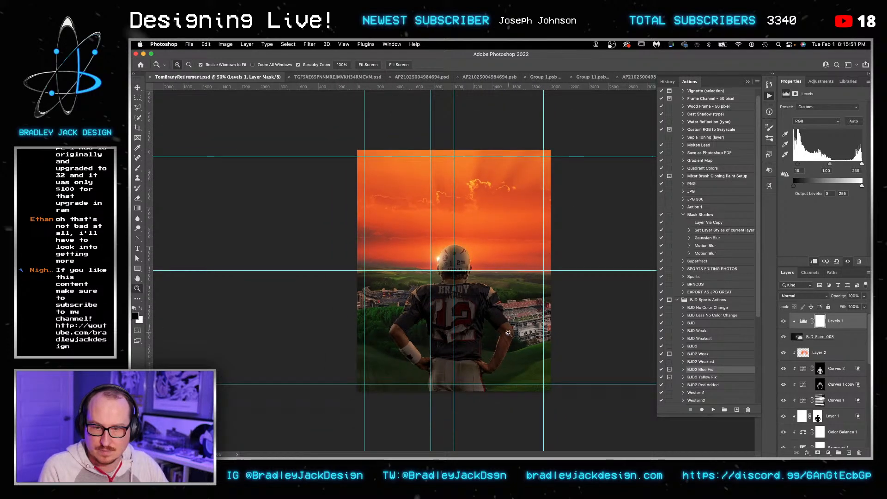
key(super+1)
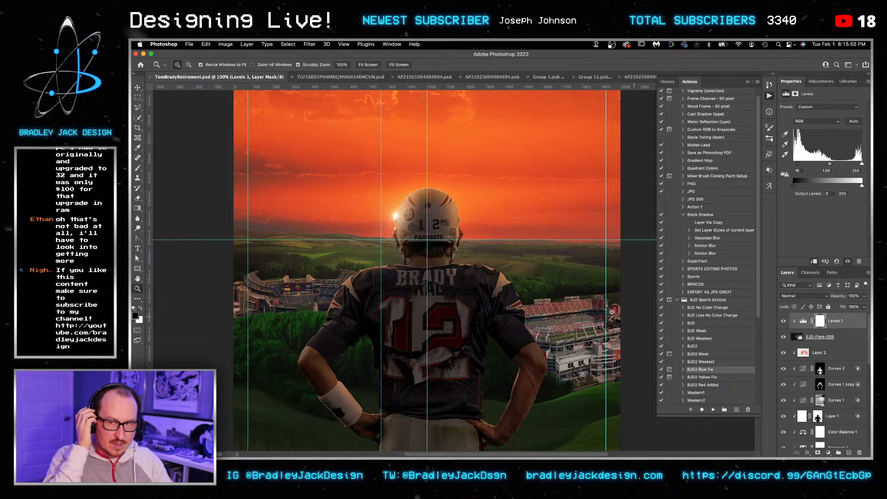
alt+click(536, 310)
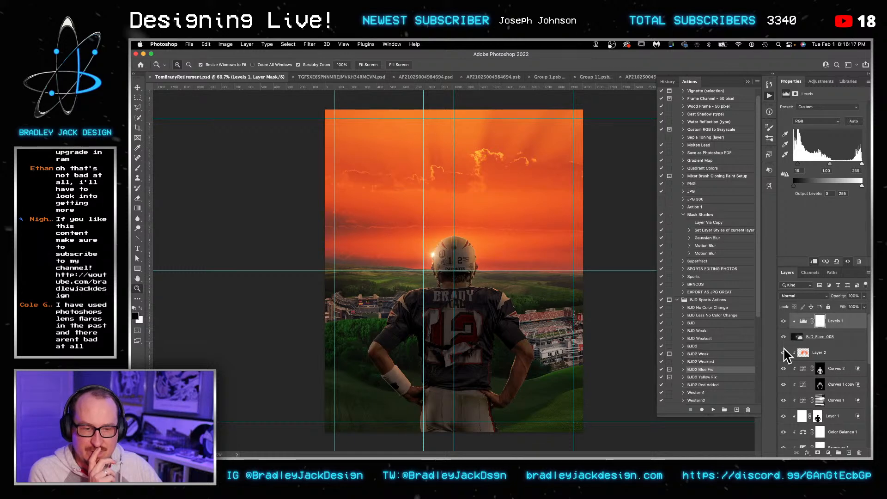
scroll(827, 380, down, 10)
scroll(826, 380, up, 10)
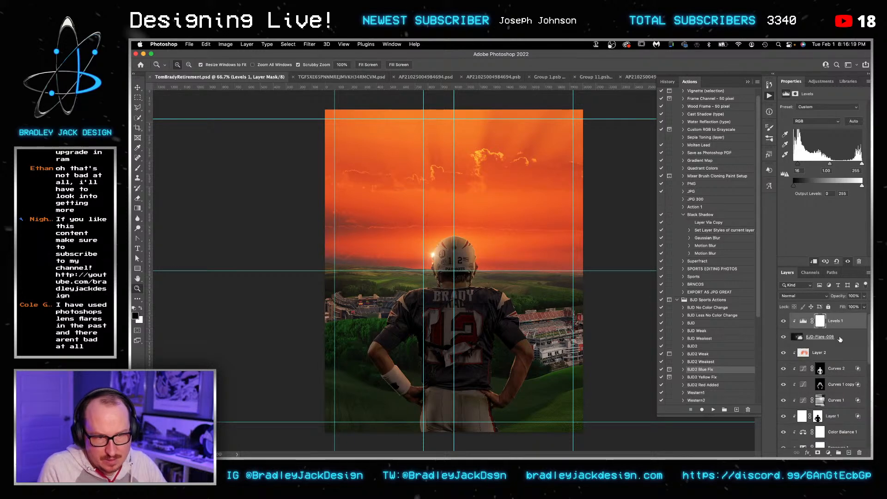
Step: Add a new top layer filled with white and convert it to a smart object
key(super+shift+n)
key(Return)
key(i)
click(582, 423)
key(g)
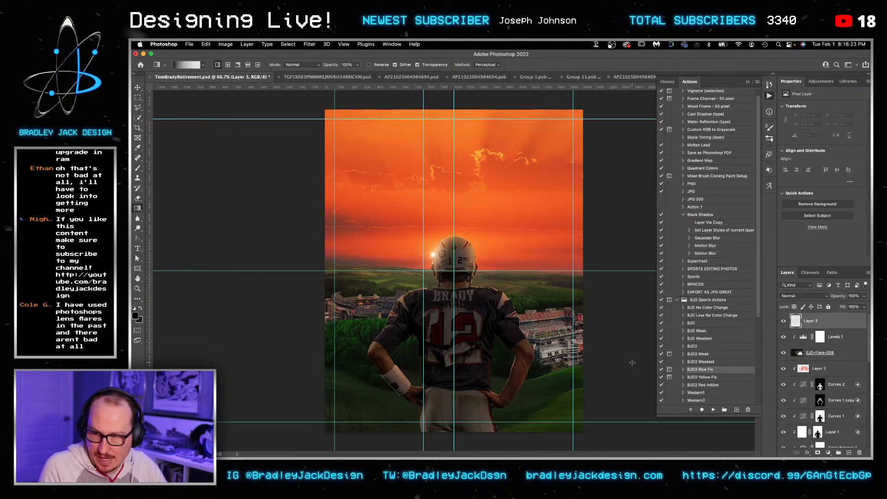
key(x)
key(alt+BackSpace)
key(v)
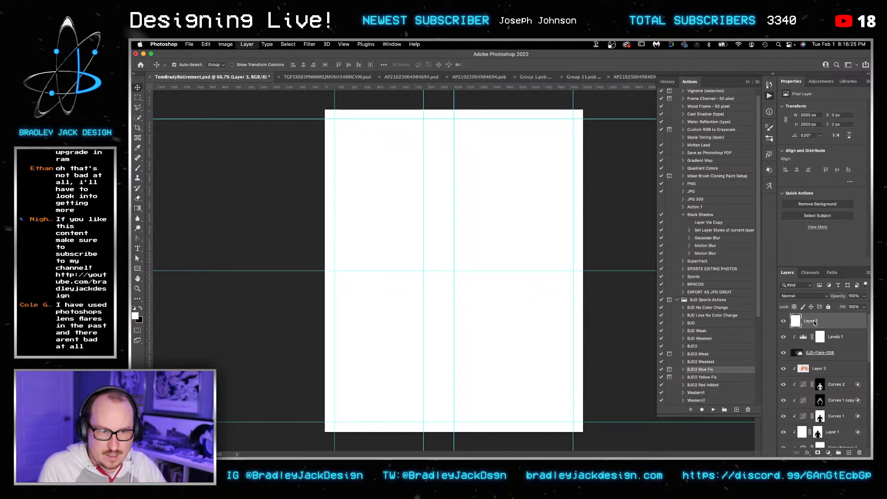
key(super+alt+s)
Step: Apply a Camera Raw Filter with a dark vignette to Layer 3 and set the layer to Multiply
click(315, 44)
click(326, 107)
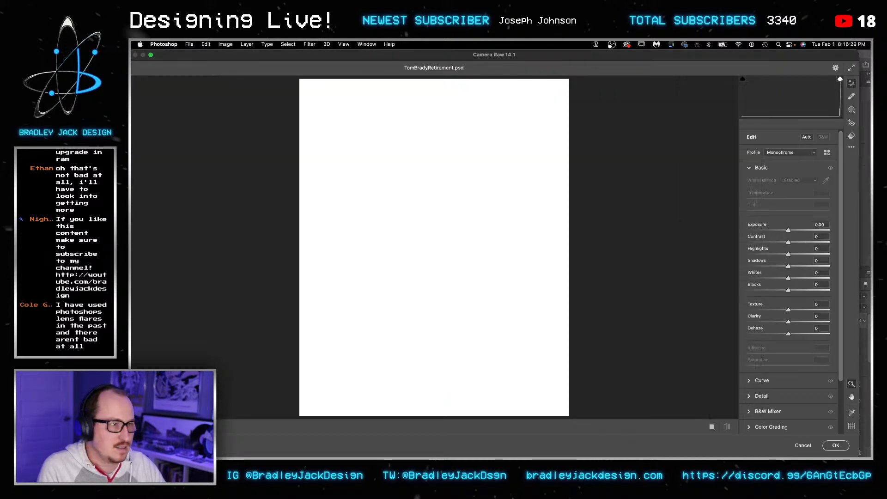
scroll(783, 350, down, 3)
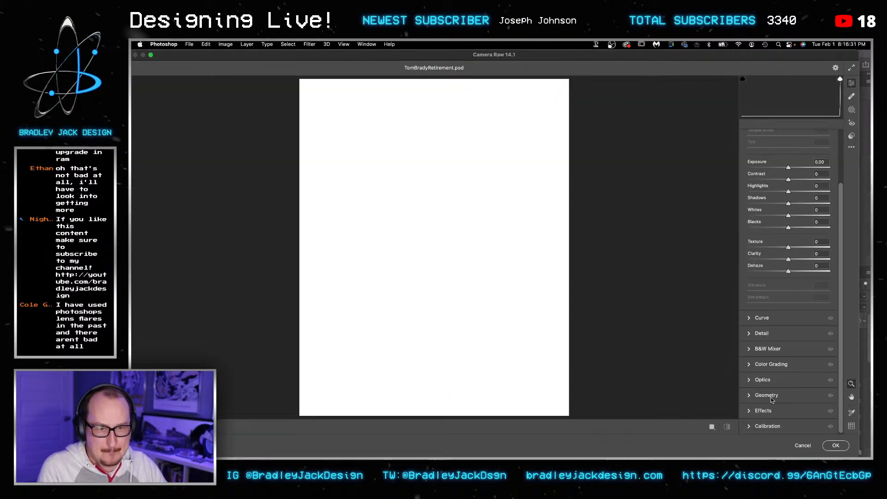
click(749, 410)
drag(788, 310, 759, 312)
key(Return)
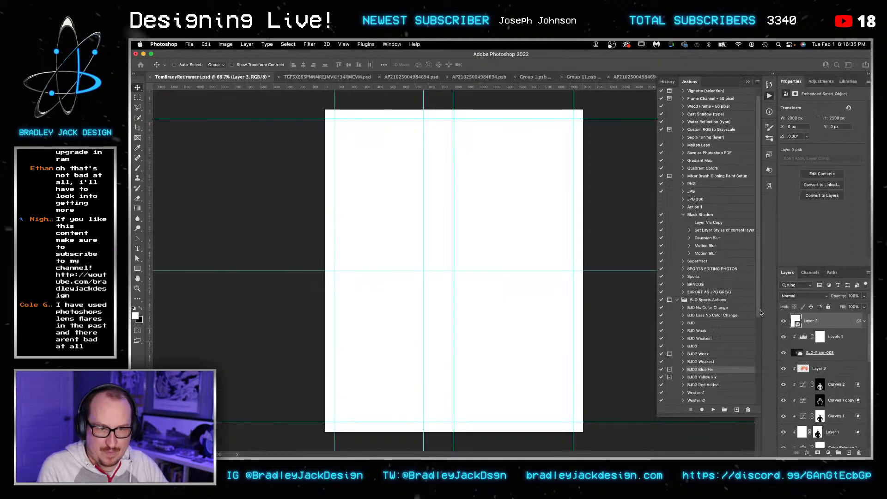
key(alt+shift+m)
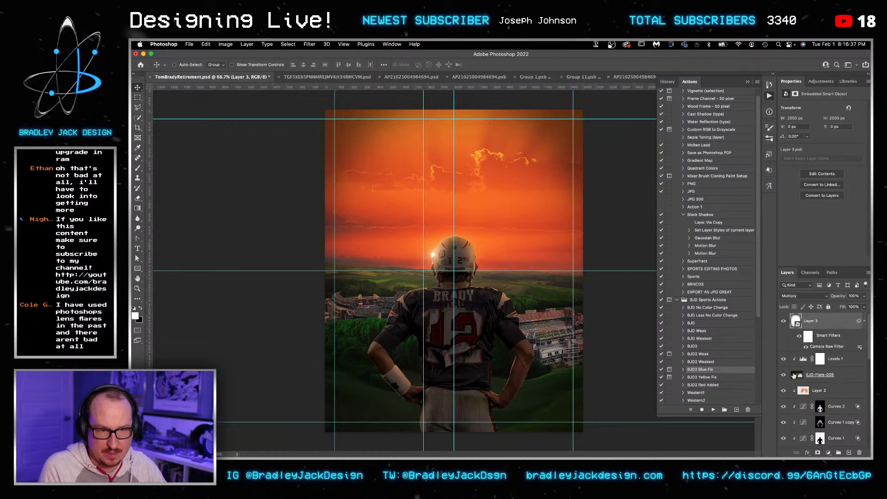
Step: Mask Layer 3 with a vertical black-to-white gradient so the vignette darkens only the landscape below the horizon
key(g)
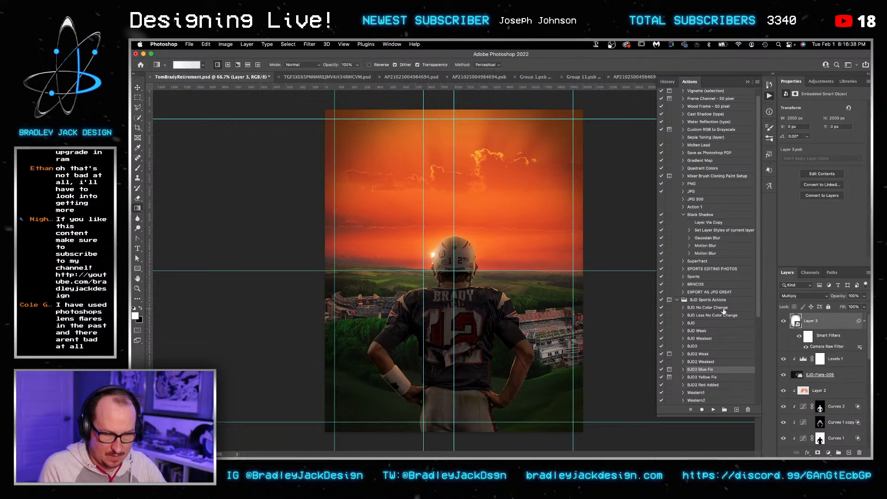
click(818, 453)
drag(485, 208, 487, 304)
drag(510, 238, 529, 312)
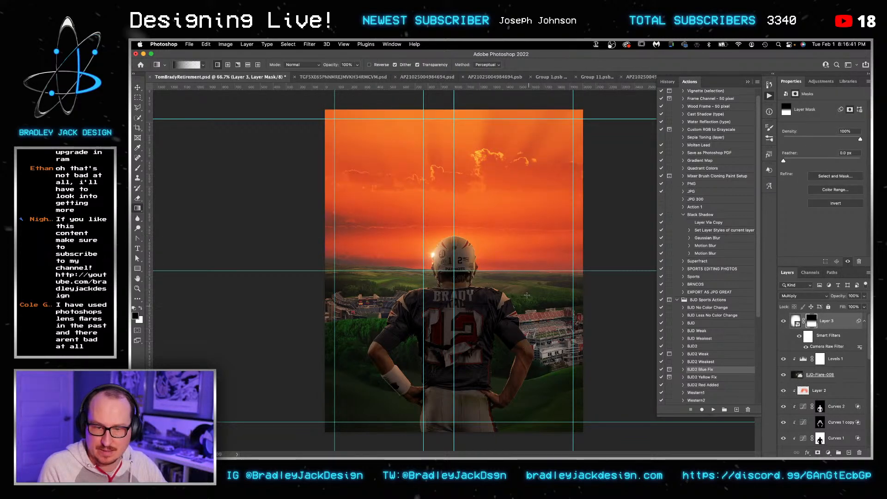
Step: Save the poster document
key(v)
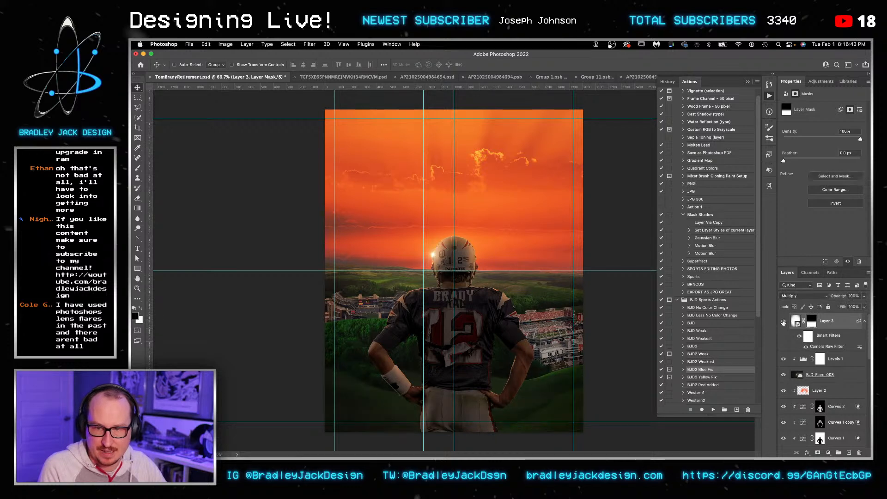
key(ctrl+s)
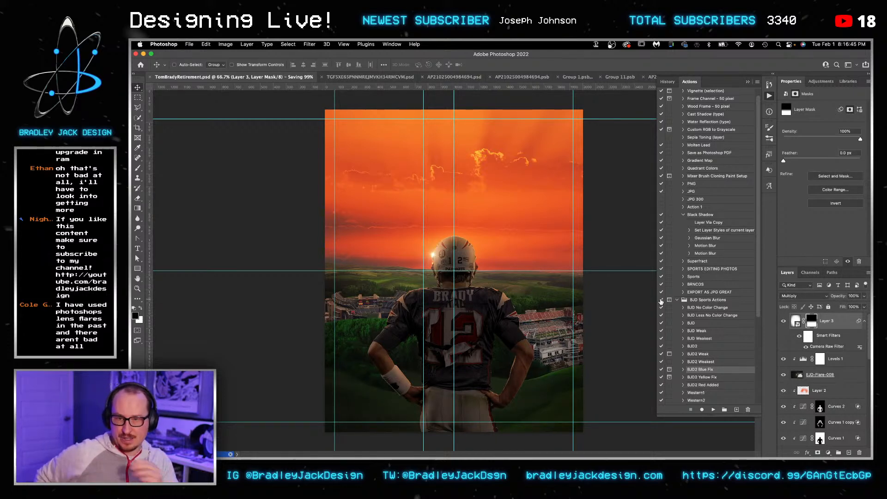
Step: Duplicate the Curves 1 copy adjustment layer and clip the duplicate to the player like the layers around it
scroll(829, 377, down, 2)
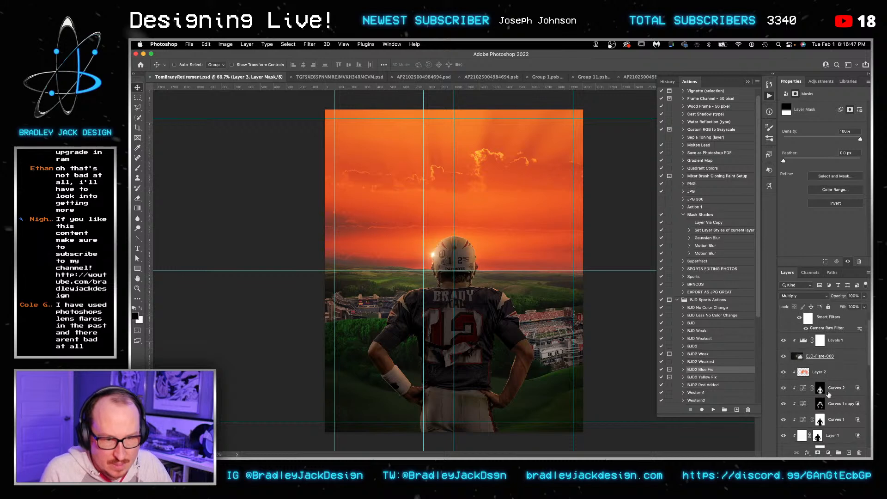
click(829, 376)
click(834, 396)
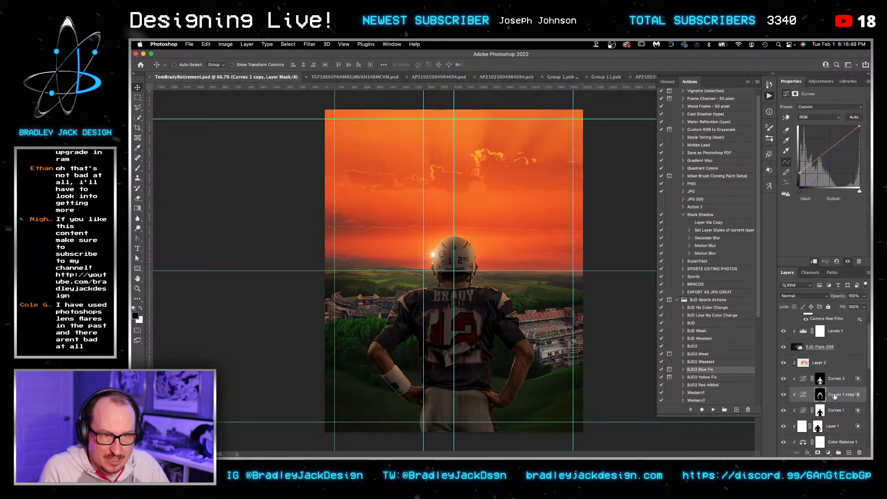
click(820, 398)
key(z)
key(super+j)
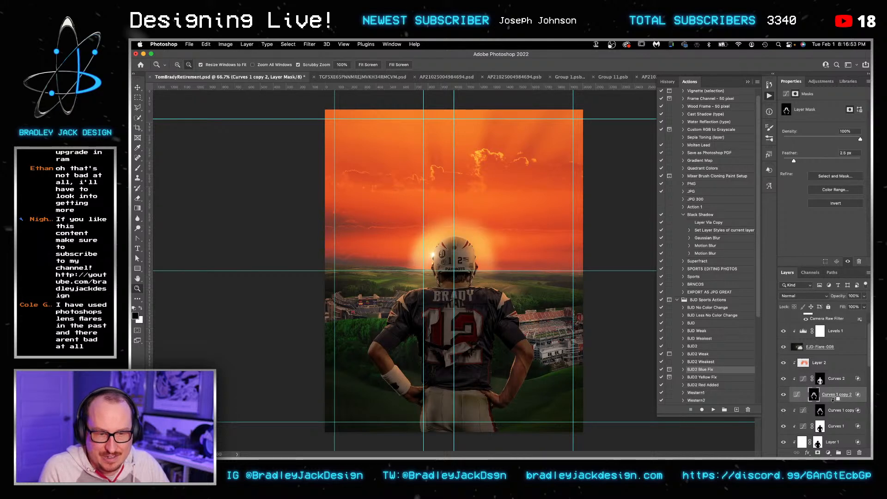
alt+click(833, 401)
key(v)
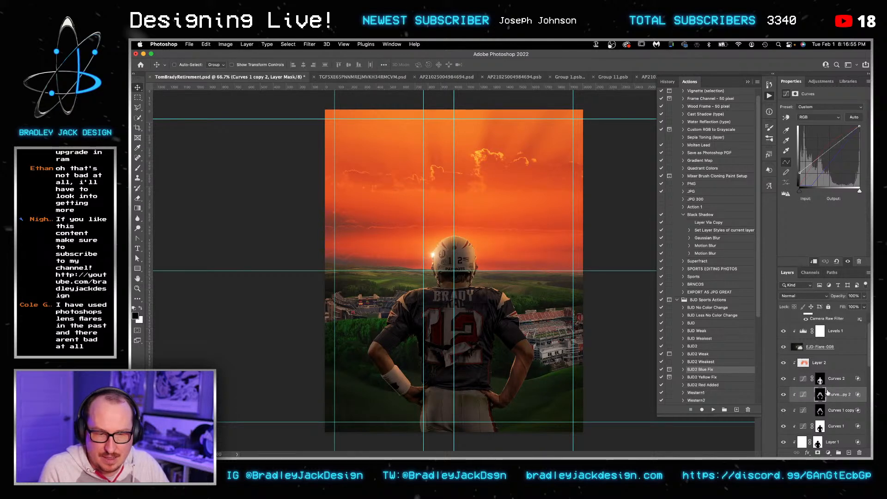
Step: Paint the Curves 1 copy 2 mask with a small white brush at 30% opacity along the player's neck, shoulders and helmet edges to strengthen the light
click(820, 395)
drag(436, 276, 527, 289)
key(b)
scroll(525, 293, down, 4)
key(bracketleft)
key(bracketleft)
key(bracketleft)
key(bracketleft)
key(bracketleft)
key(bracketleft)
key(bracketleft)
key(bracketleft)
key(bracketleft)
key(bracketleft)
key(bracketleft)
key(x)
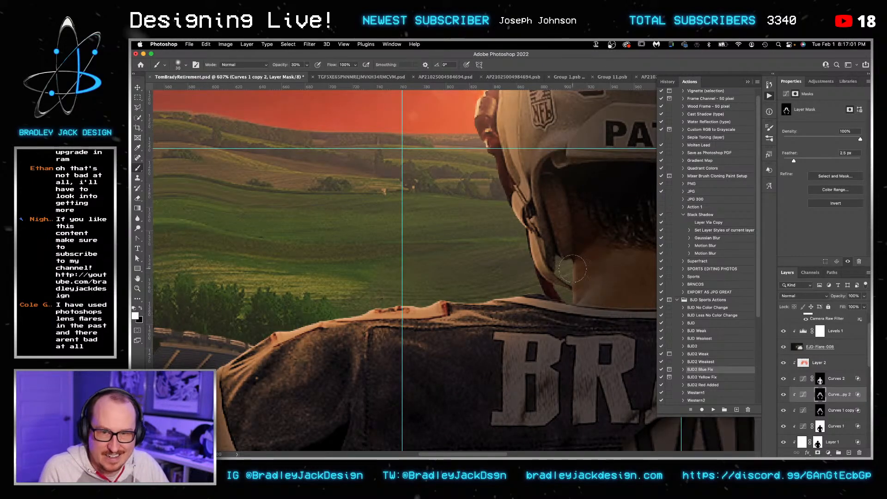
mouse_move(571, 266)
mouse_down()
mouse_move(577, 297)
mouse_move(559, 263)
mouse_move(571, 290)
mouse_move(539, 293)
mouse_move(528, 257)
mouse_up()
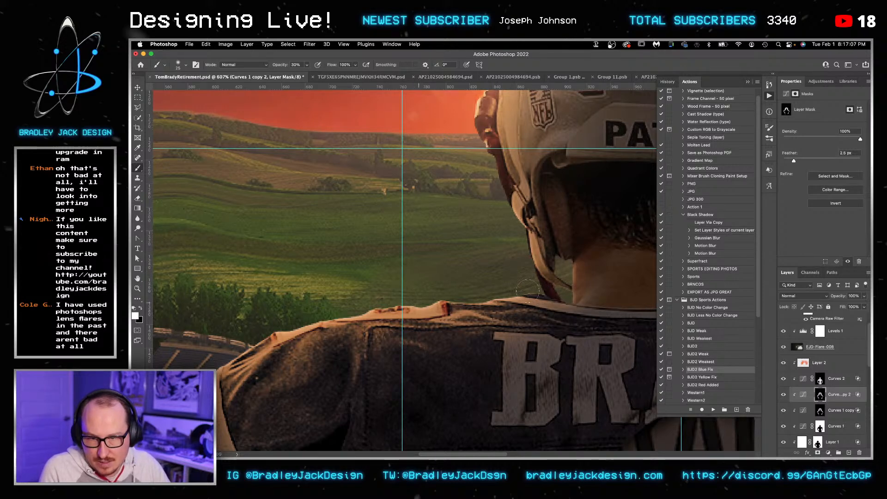
mouse_move(347, 318)
mouse_down()
mouse_move(460, 251)
mouse_move(456, 370)
mouse_up()
drag(461, 238, 400, 250)
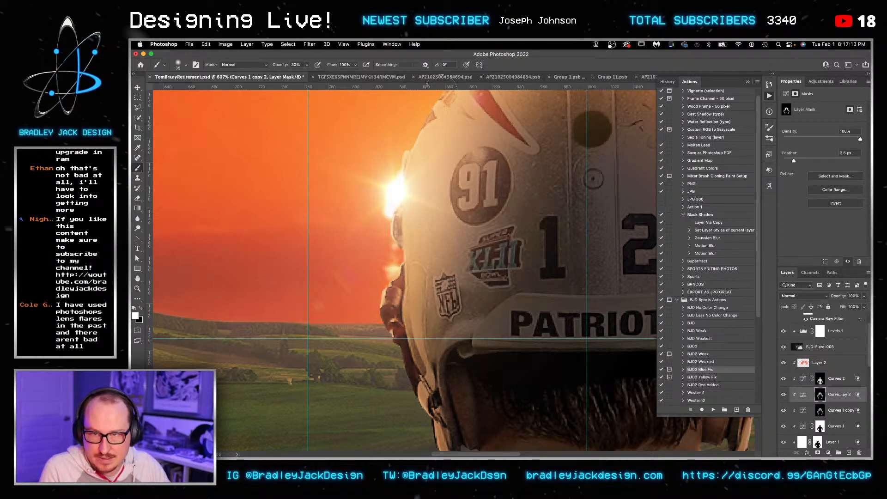
drag(554, 197, 296, 198)
drag(481, 222, 416, 106)
drag(538, 258, 328, 117)
drag(449, 242, 531, 384)
drag(430, 194, 731, 313)
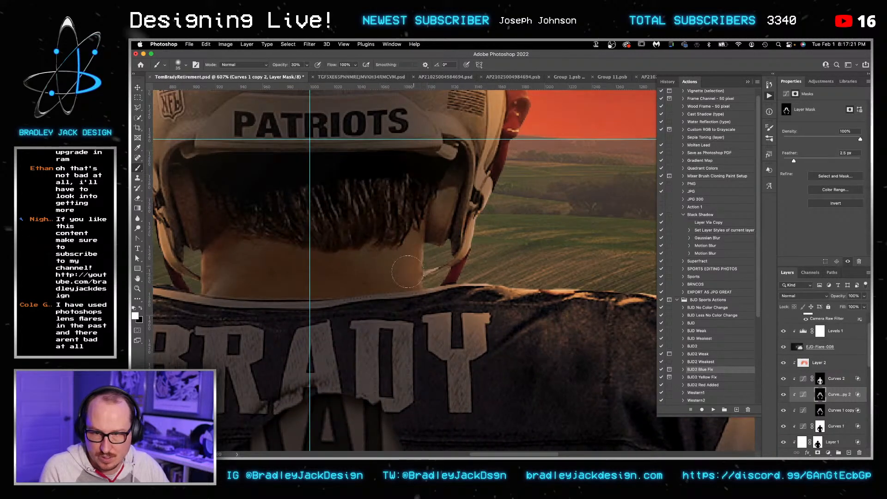
drag(527, 109, 508, 272)
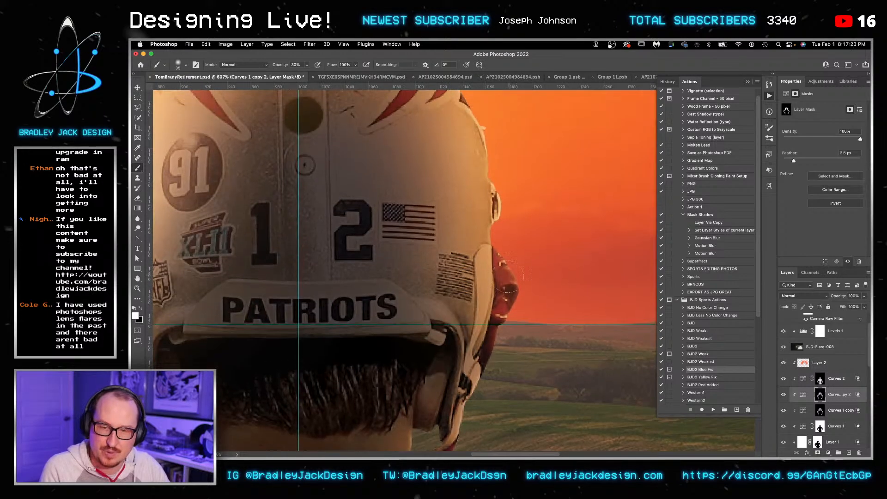
Step: Continue painting white on the Curves 1 copy 2 mask around the player's hands and hips, and check the whole poster
scroll(492, 163, down, 4)
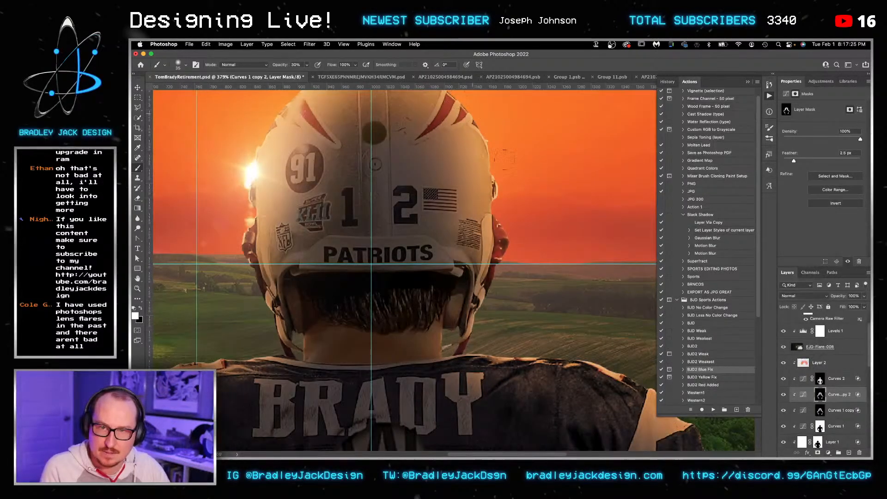
scroll(503, 153, down, 8)
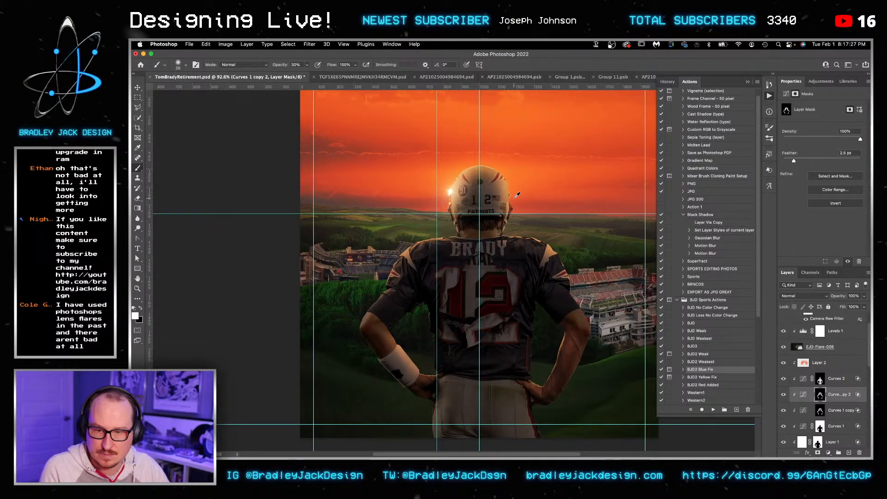
scroll(443, 396, up, 8)
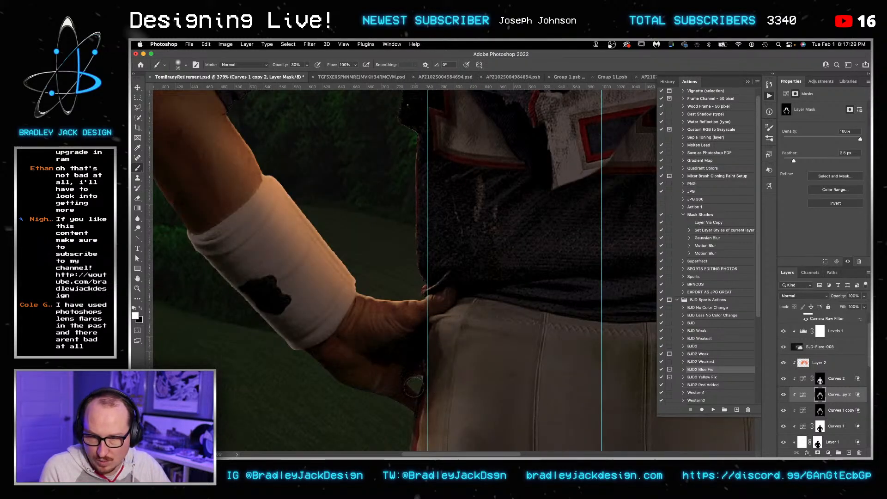
drag(600, 378, 359, 349)
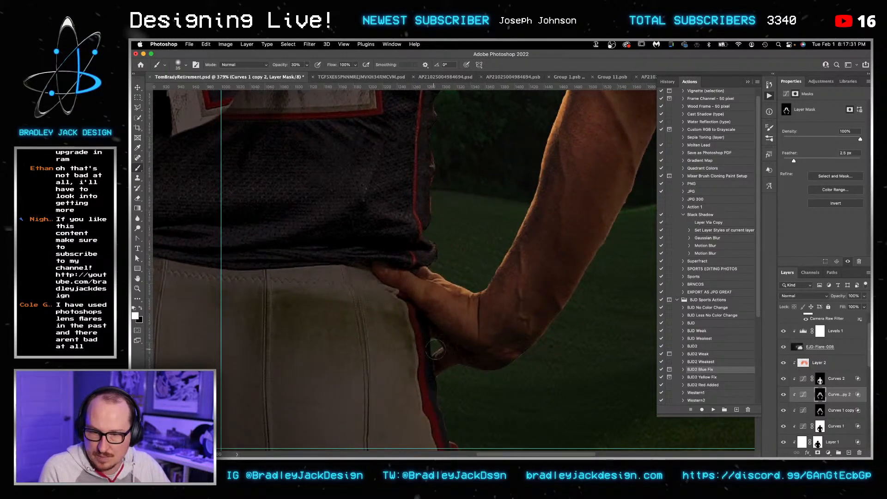
scroll(430, 345, down, 10)
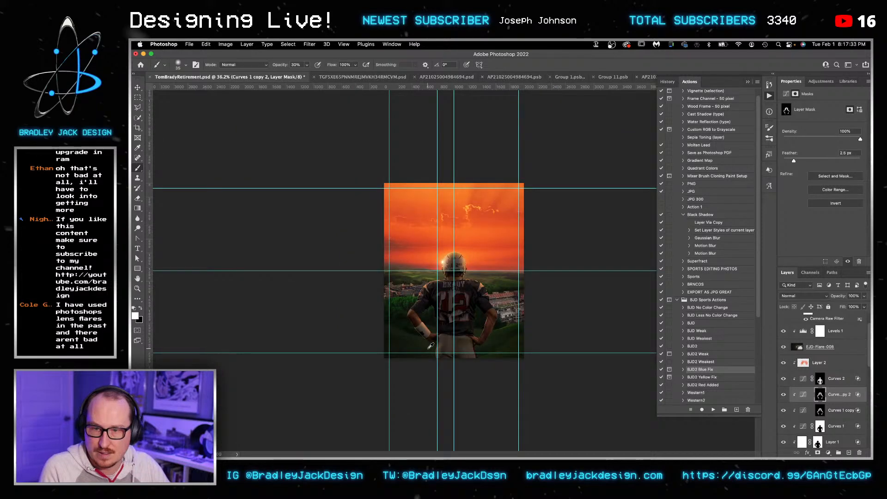
scroll(430, 345, up, 2)
key(v)
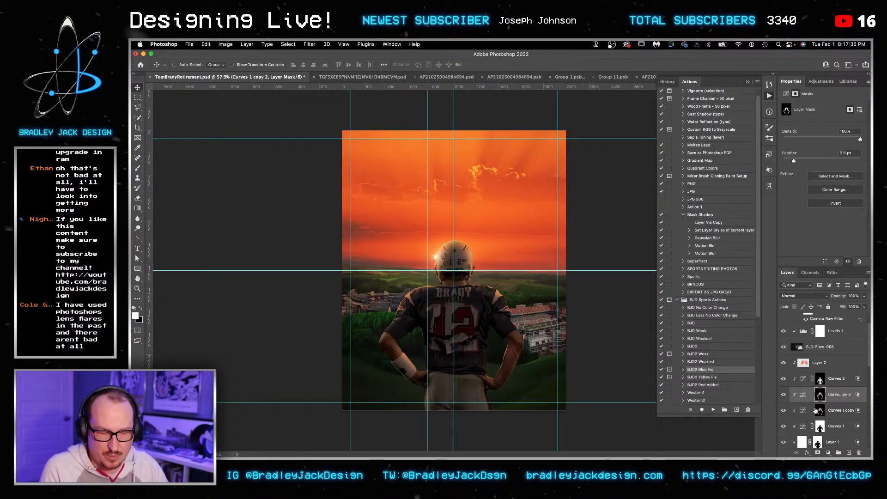
Step: In Hue_Saturation 31.psb, try enlarging the Sky and Foreground Lighting layers together to about 133% for a bigger sun, and save the smart object
scroll(817, 411, down, 5)
key(ctrl+Tab)
key(ctrl+Tab)
key(ctrl+Tab)
key(ctrl+Tab)
key(ctrl+Tab)
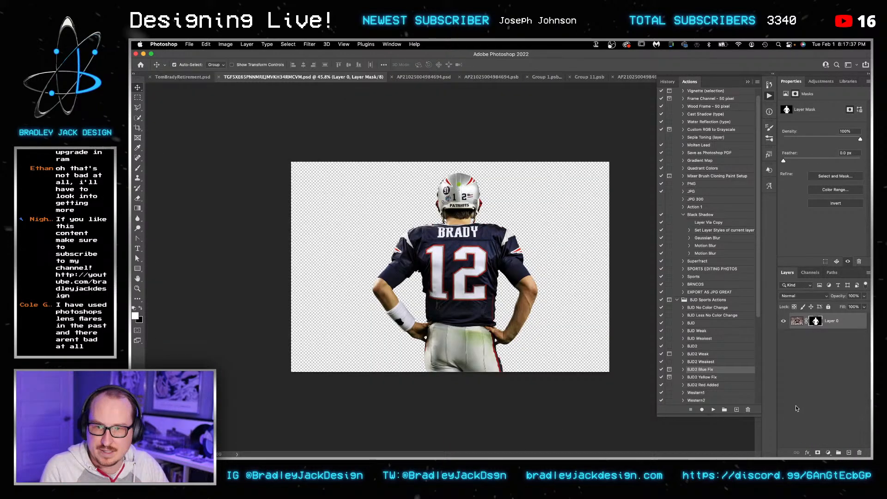
key(ctrl+Tab)
key(ctrl+Tab)
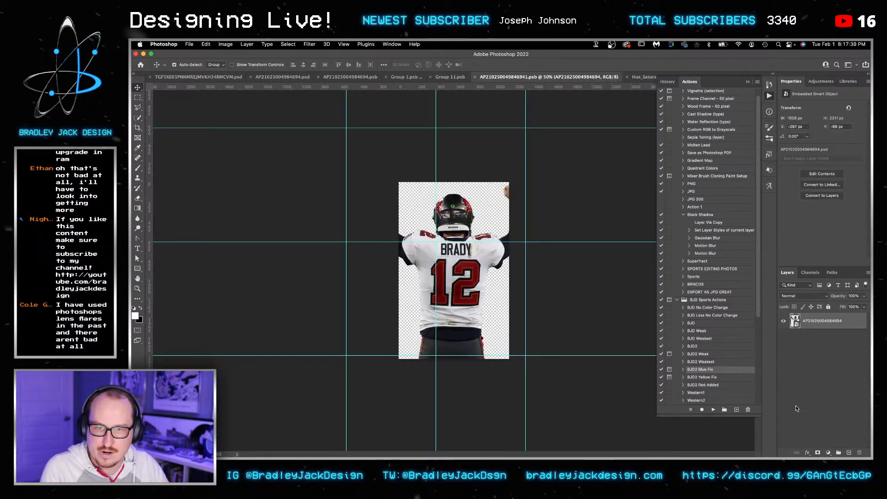
click(824, 411)
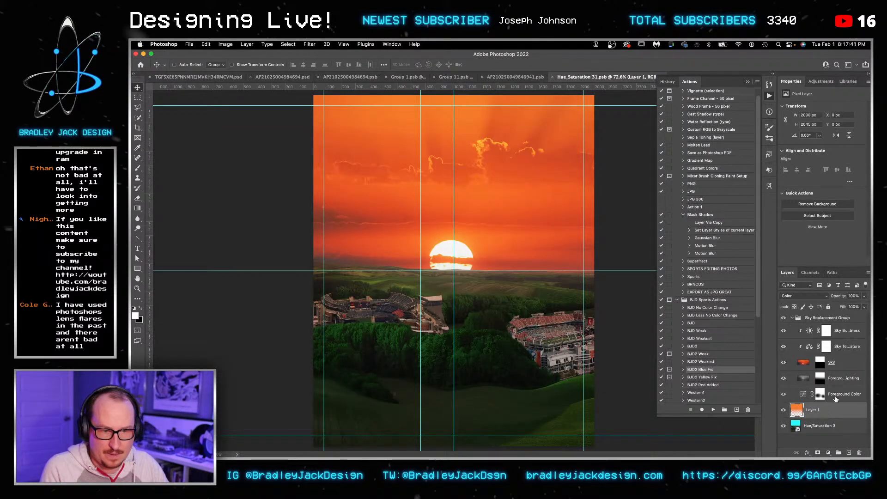
click(838, 396)
click(816, 318)
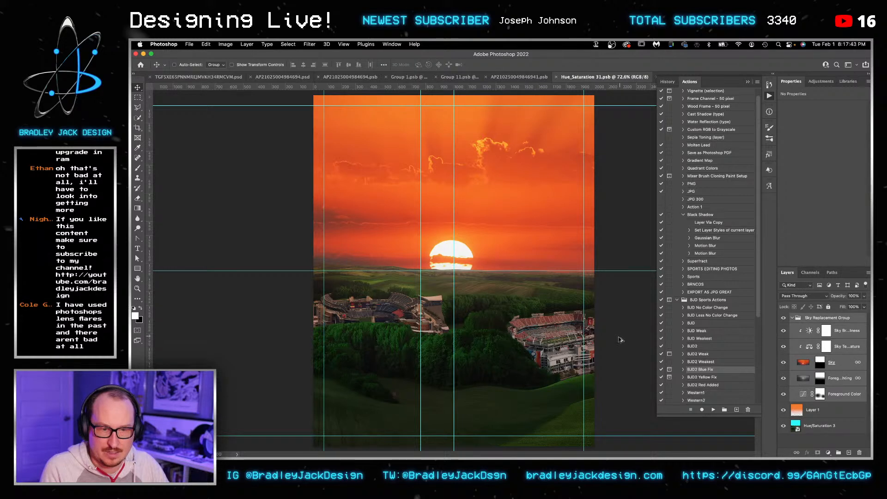
key(ctrl+minus)
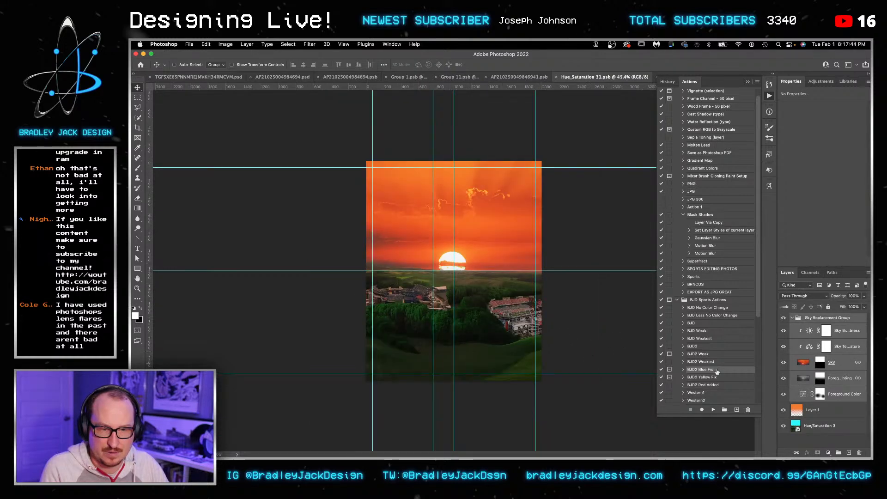
click(804, 363)
shift+click(839, 378)
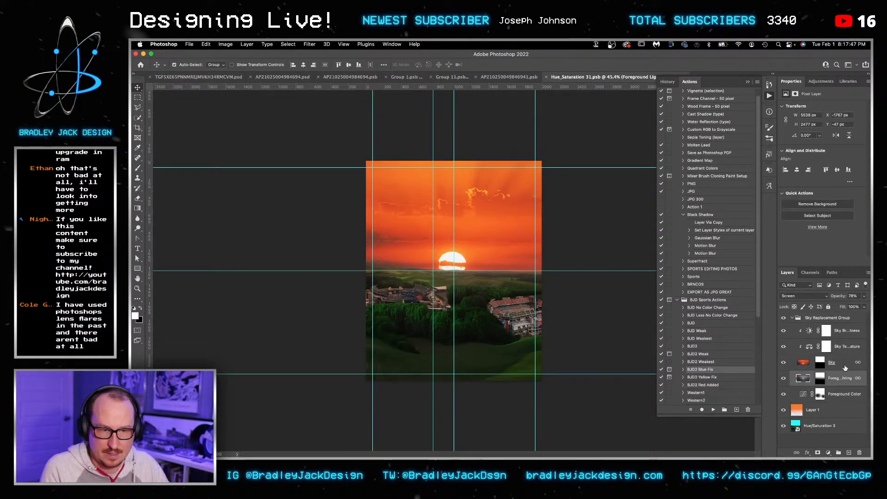
key(ctrl+t)
drag(210, 157, 138, 120)
key(Return)
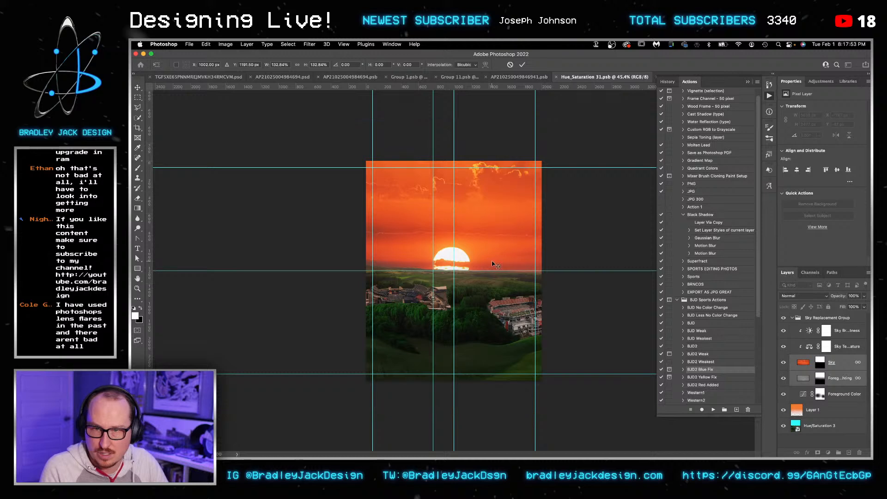
key(ctrl+Tab)
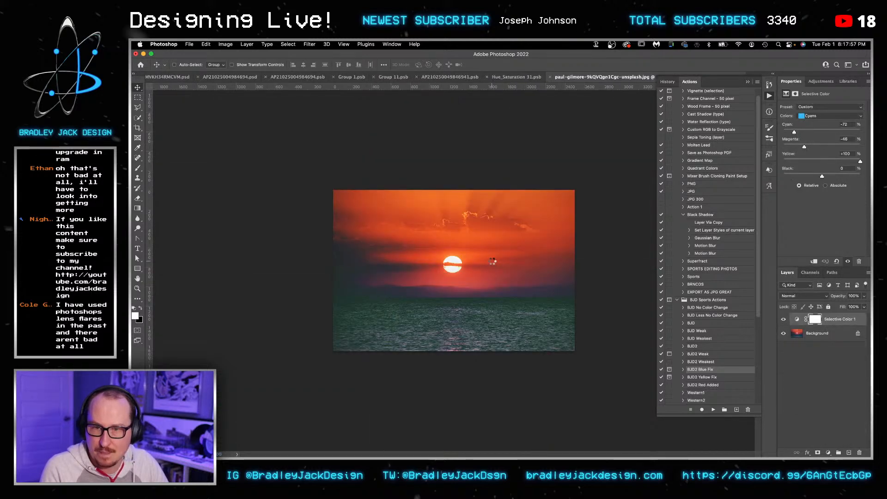
key(ctrl+shift+Tab)
key(ctrl+shift+Tab)
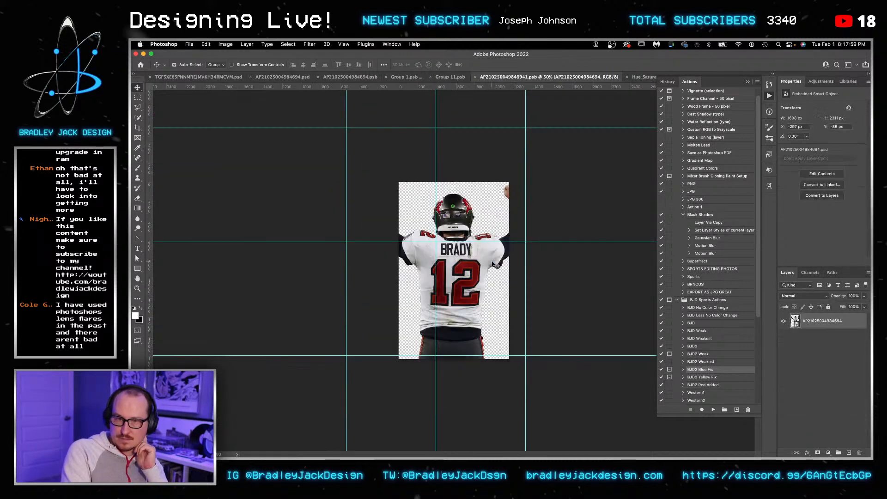
key(ctrl+w)
key(ctrl+w)
key(ctrl+w)
key(ctrl+d)
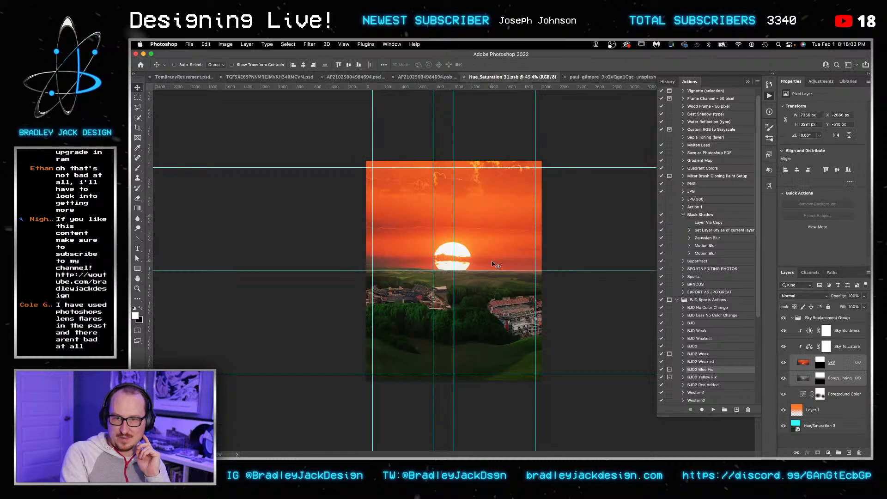
key(ctrl+shift+Tab)
key(ctrl+w)
key(ctrl+shift+Tab)
key(ctrl+w)
key(ctrl+d)
key(ctrl+shift+Tab)
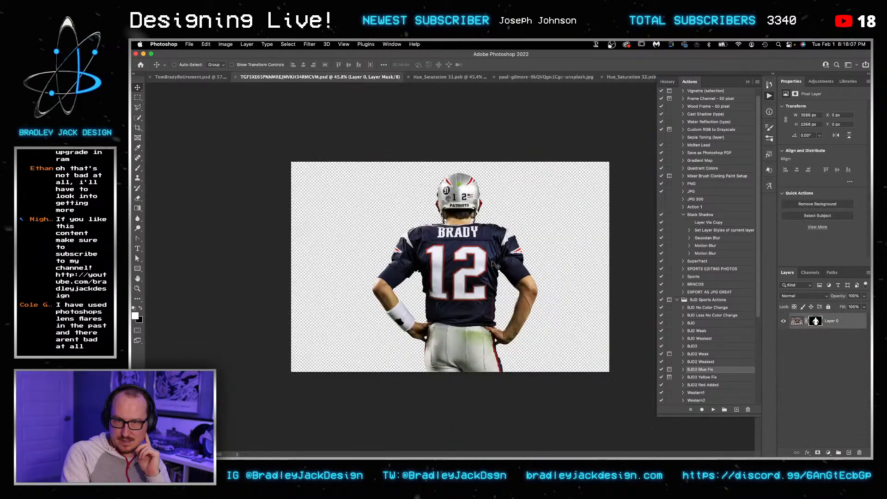
key(ctrl+w)
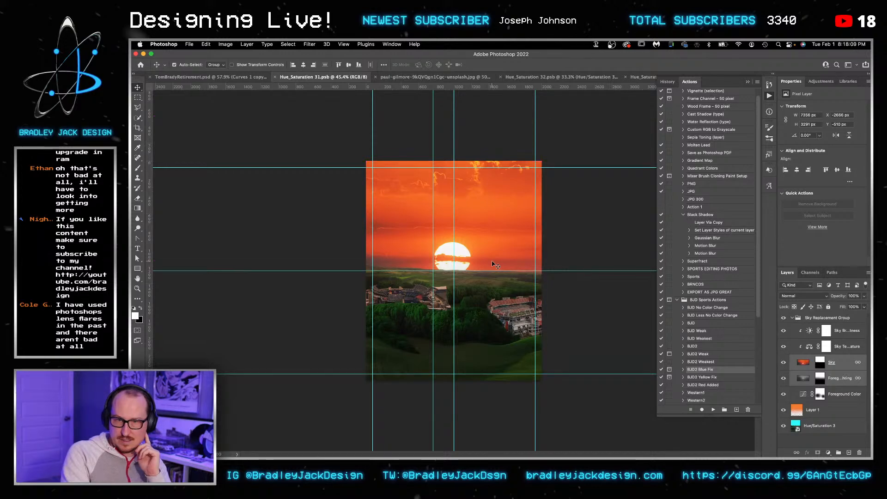
Step: Return to TomBradyRetirement.psd, undo the enlarged sky update and save the poster
key(ctrl+shift+Tab)
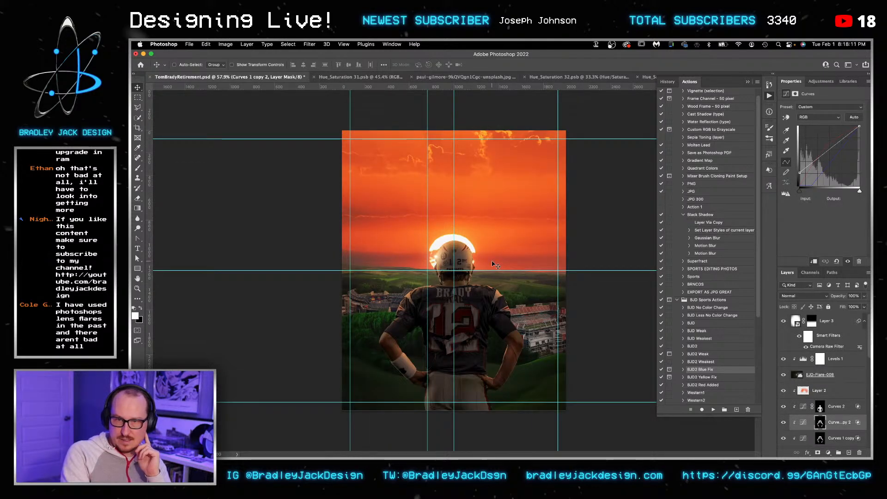
key(ctrl+z)
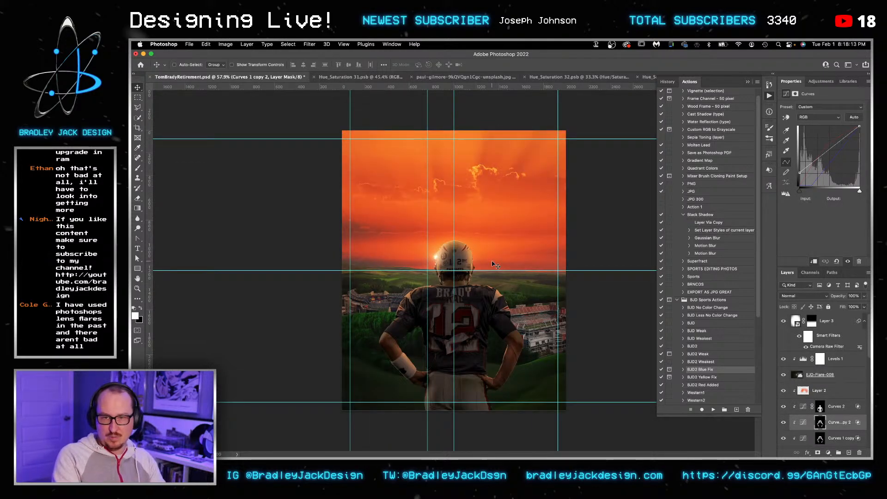
key(ctrl+z)
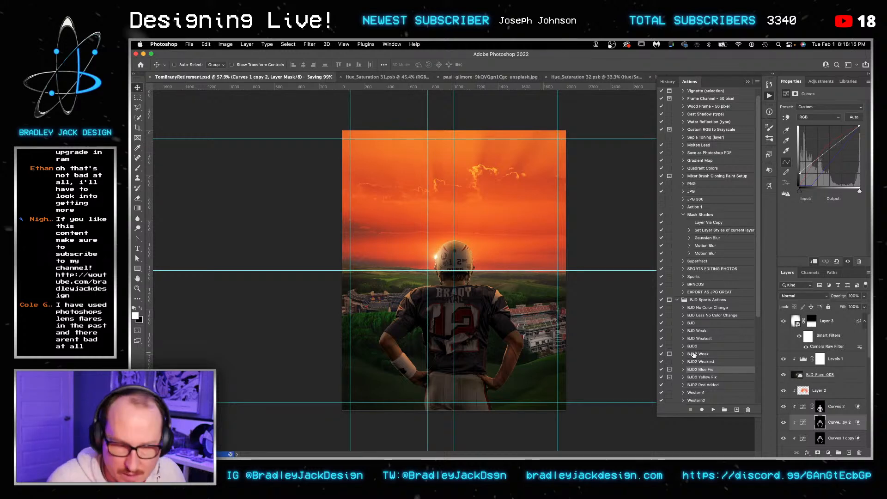
Step: Place EJD-Flare-029 from the Mega Bundle library above Hue/Saturation 3, enlarge it behind the helmet and set its blend mode to Screen
click(835, 390)
scroll(837, 392, down, 5)
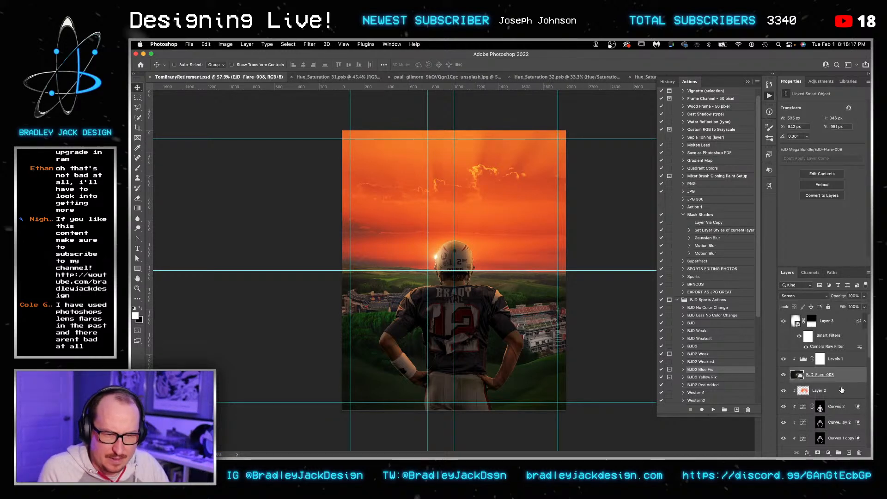
scroll(839, 391, down, 8)
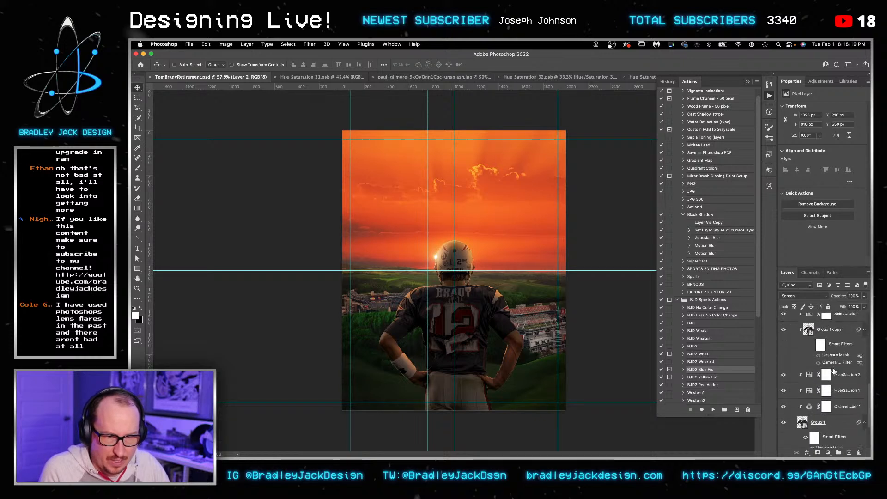
click(826, 430)
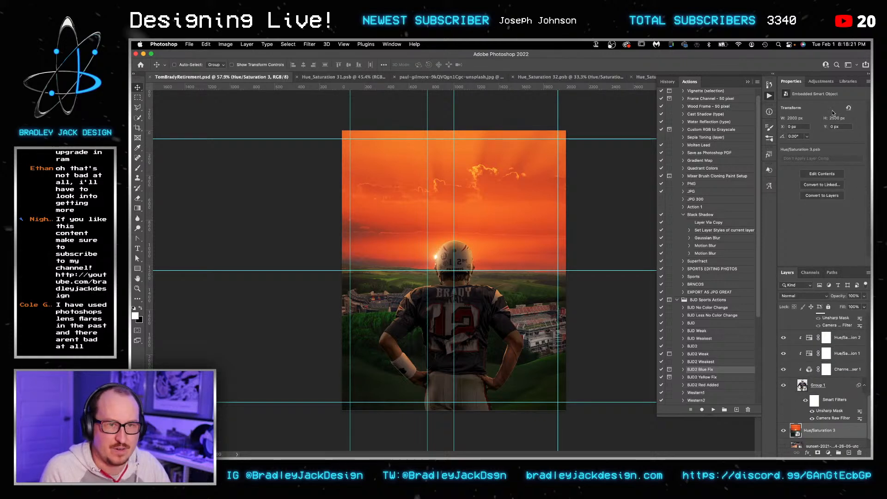
click(848, 81)
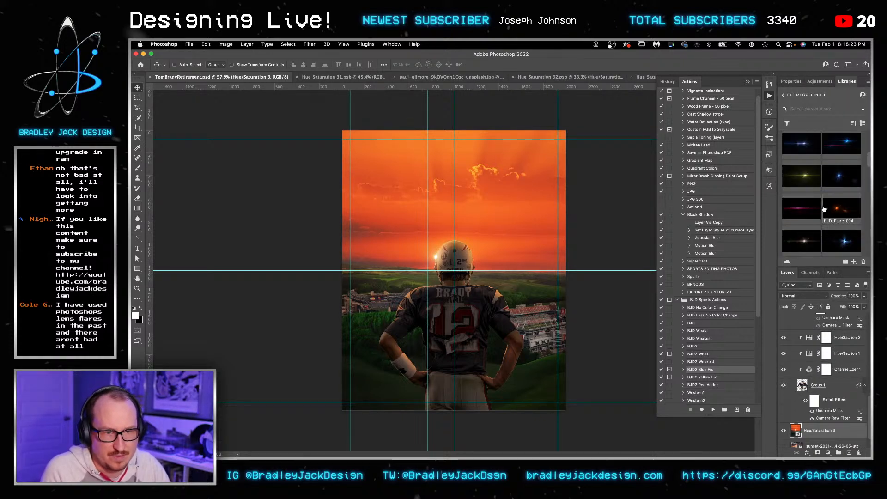
scroll(826, 210, down, 6)
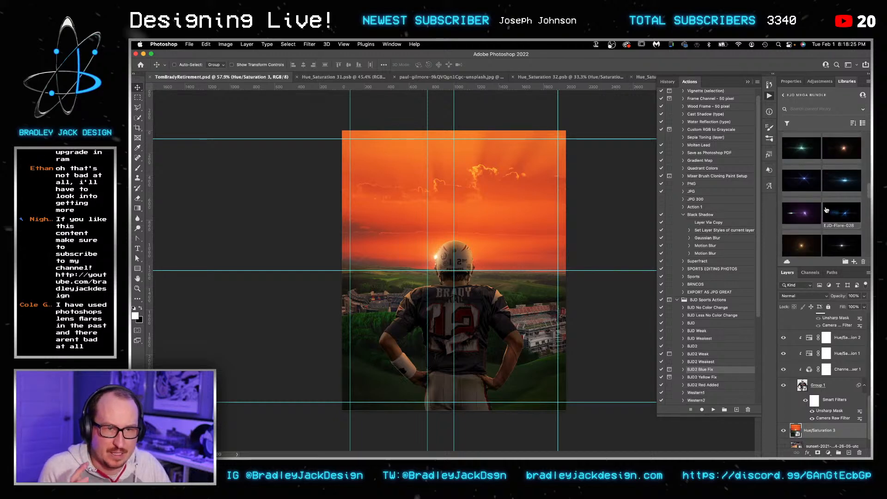
drag(461, 261, 461, 262)
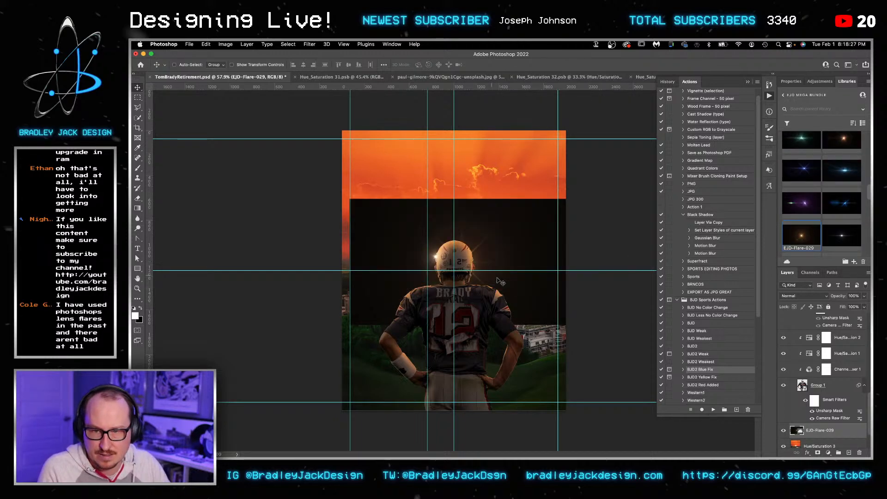
drag(640, 359, 622, 354)
key(Return)
key(alt+shift+s)
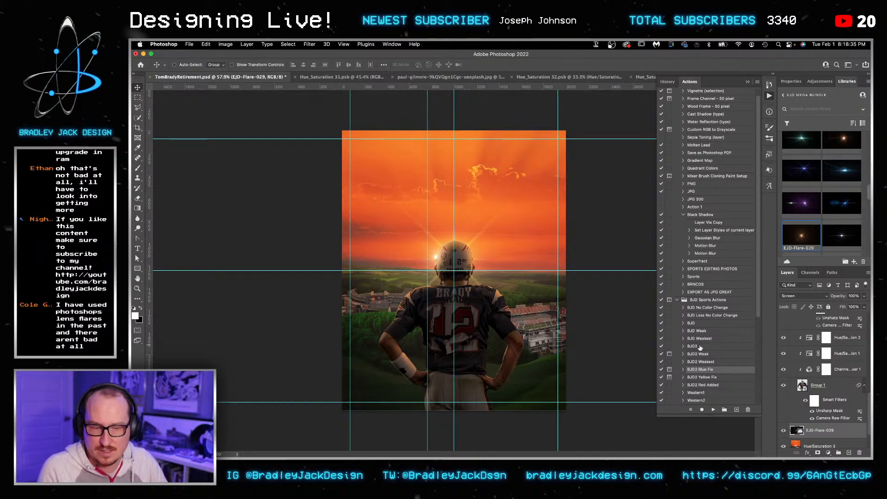
Step: Apply a Gaussian Blur smart filter to EJD-Flare-029 and position the flare behind the helmet's left edge
click(310, 44)
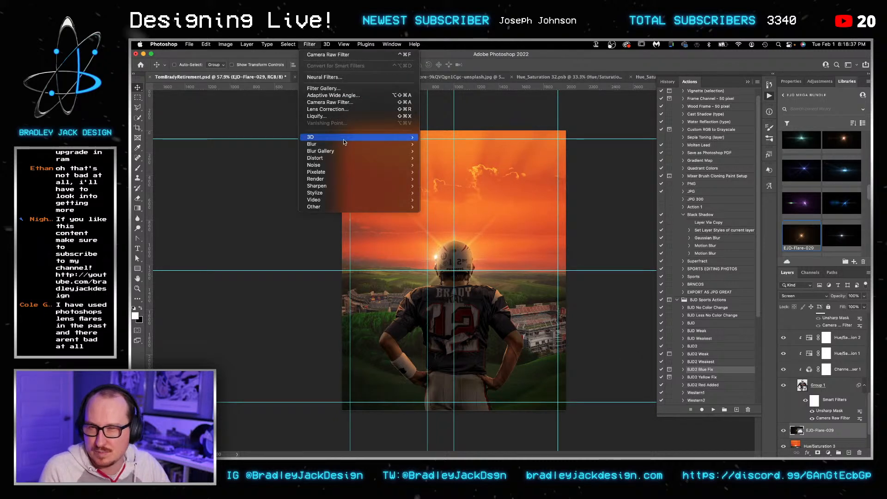
mouse_move(319, 144)
click(441, 171)
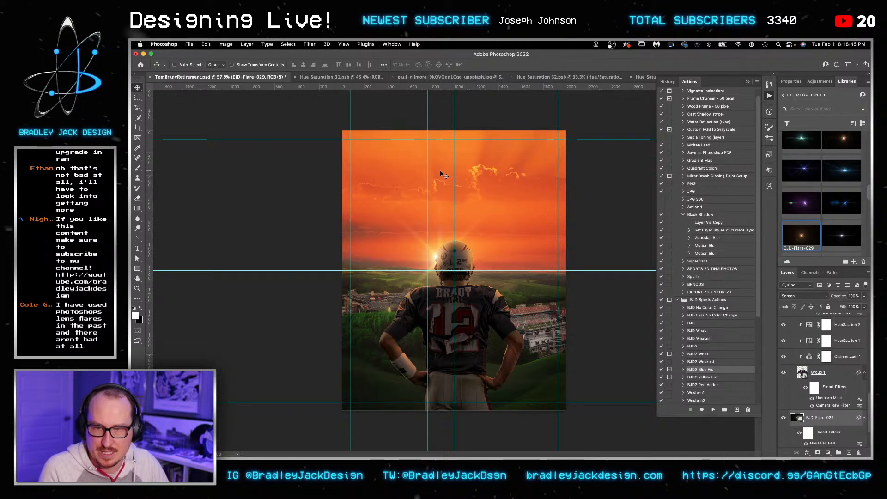
key(space)
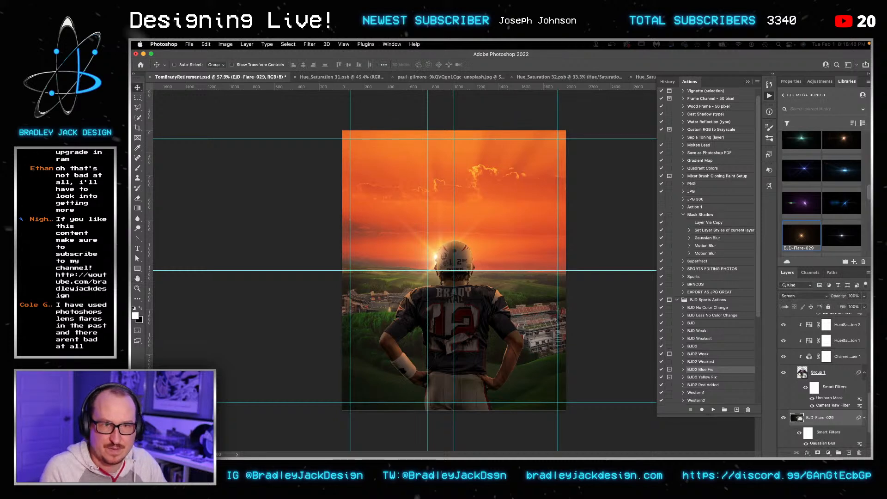
Step: Add a Levels adjustment clipped to EJD-Flare-029 and raise its black input level to 22
click(819, 82)
click(808, 98)
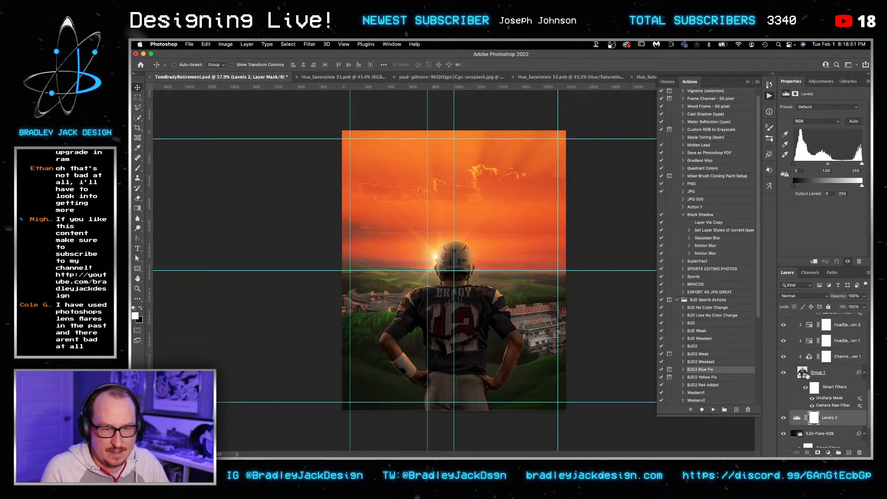
alt+click(813, 424)
drag(795, 165, 799, 164)
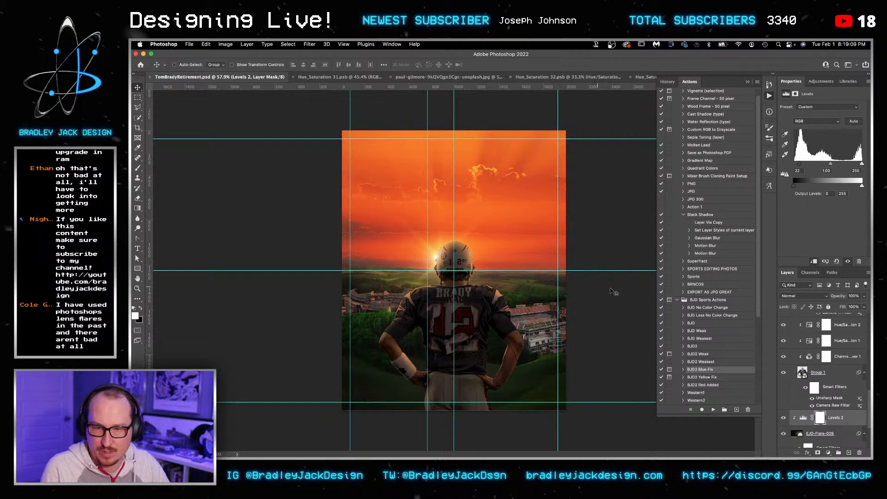
Step: Open the contents of the Hue/Saturation 3 smart object and place LombardiTrophy.psd from Finder into it
scroll(823, 400, down, 3)
double_click(796, 409)
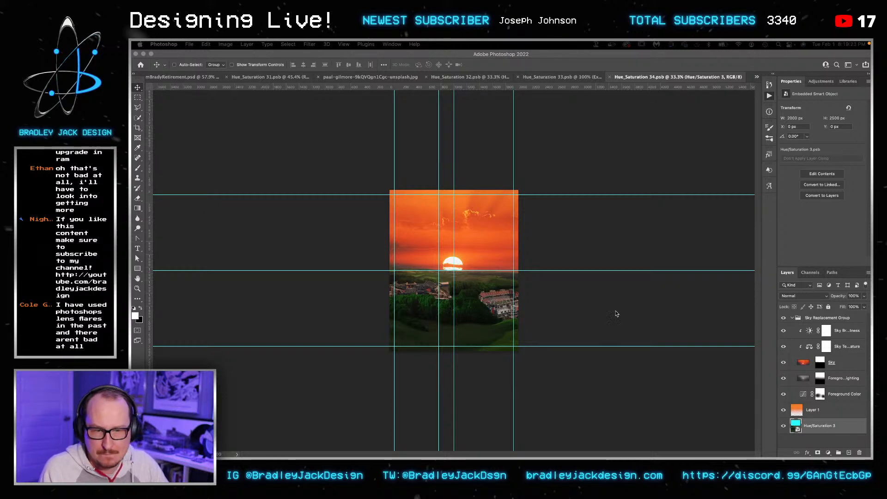
click(445, 281)
key(super+Tab)
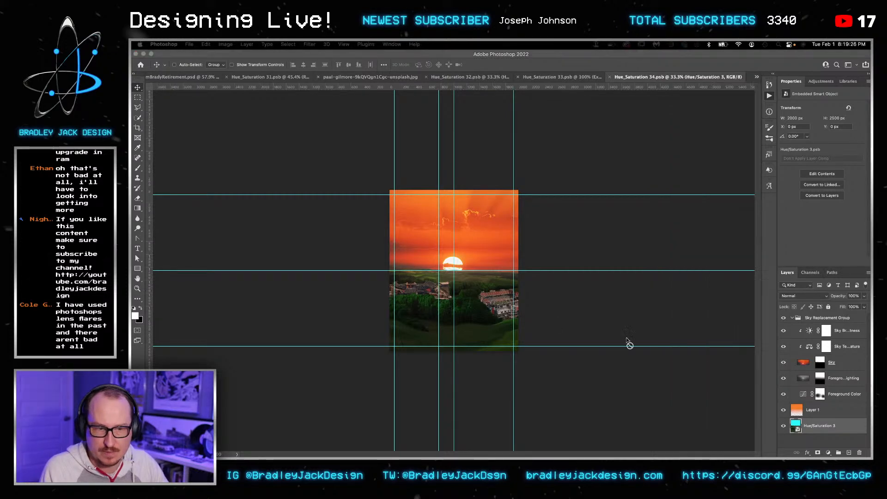
click(529, 305)
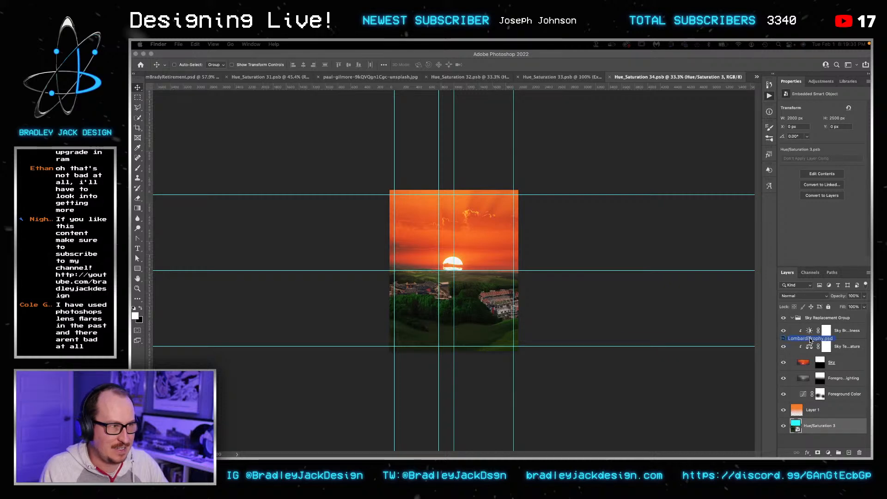
click(435, 247)
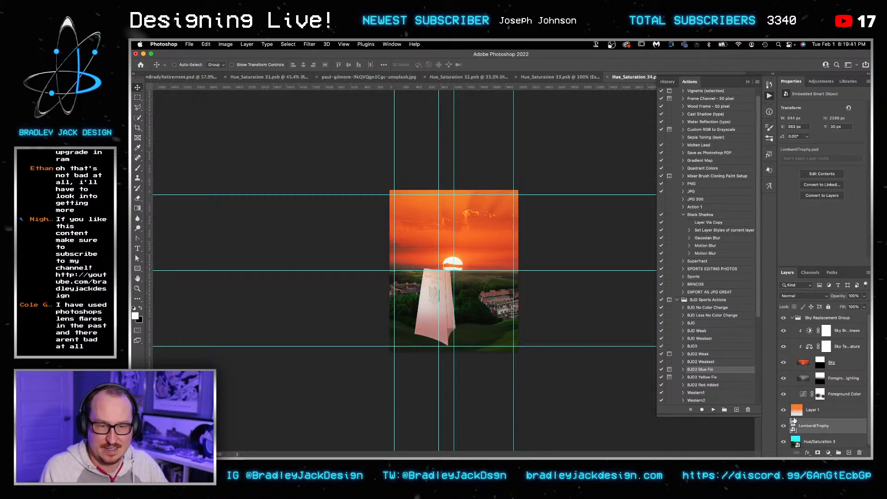
Step: Bring the LombardiTrophy layer to the top of the stack and scale it to about 3.3% over the sun
key(ctrl+shift+])
key(ctrl+t)
drag(529, 353, 462, 290)
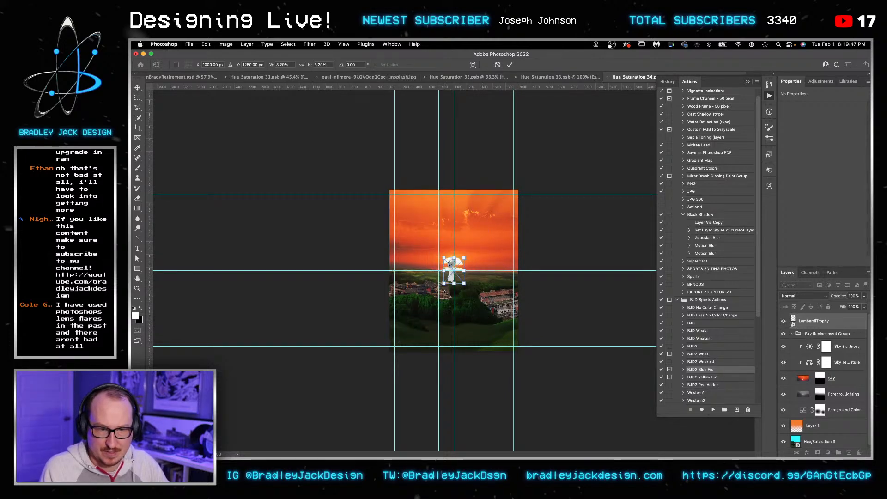
key(ctrl+plus)
key(ctrl+plus)
key(Escape)
key(ctrl+z)
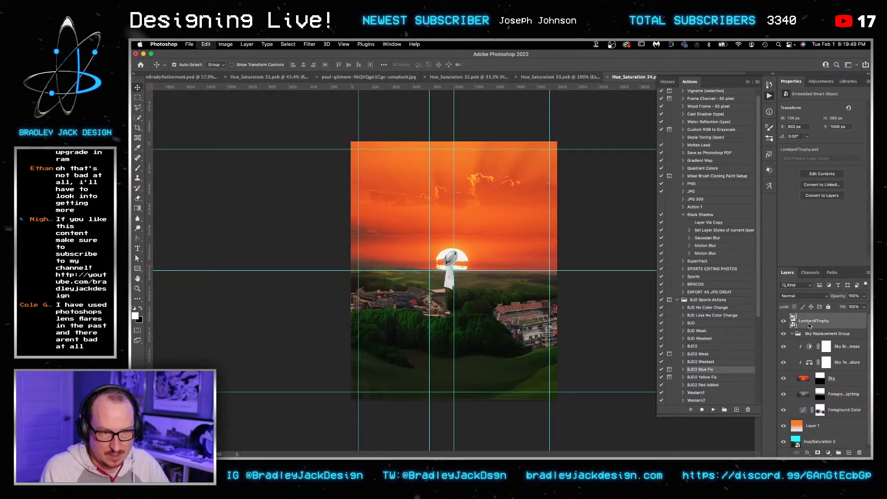
Step: Open the nested Hue/Saturation 3 smart objects down to Hue_Saturation 36.psb and select the GettyImages layer of the blue-seated stadium
double_click(802, 426)
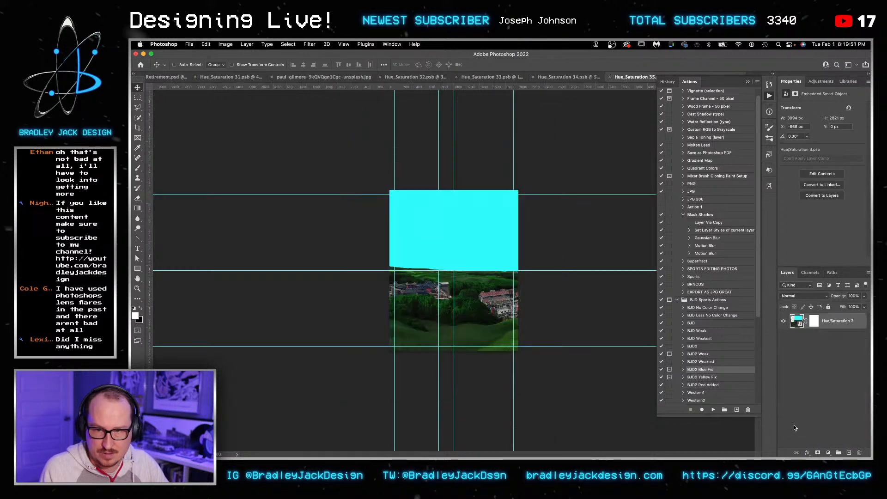
double_click(803, 327)
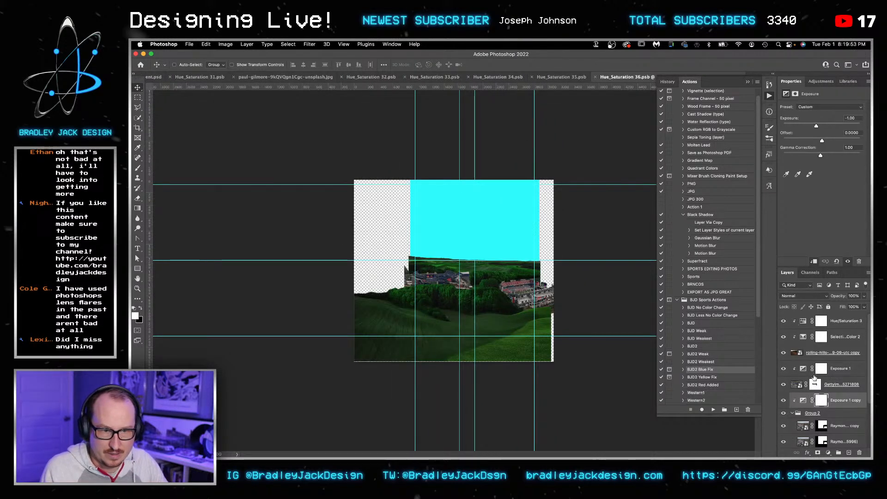
click(796, 390)
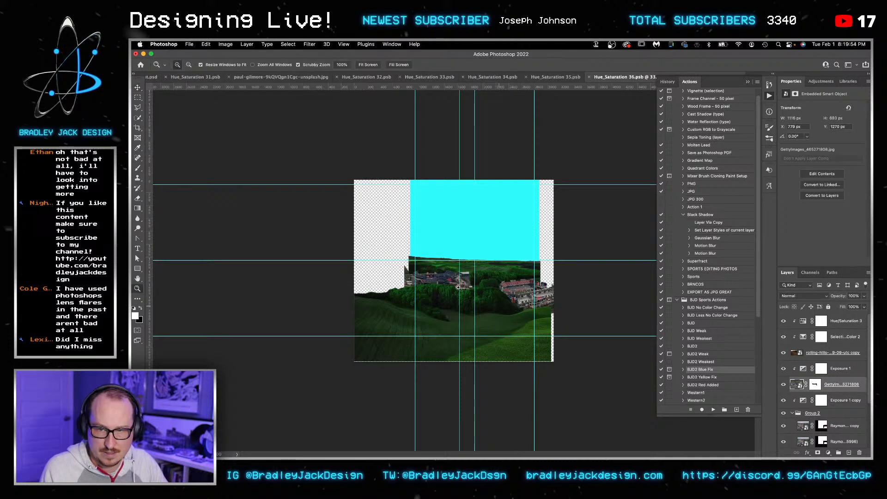
key(z)
click(496, 278)
click(497, 277)
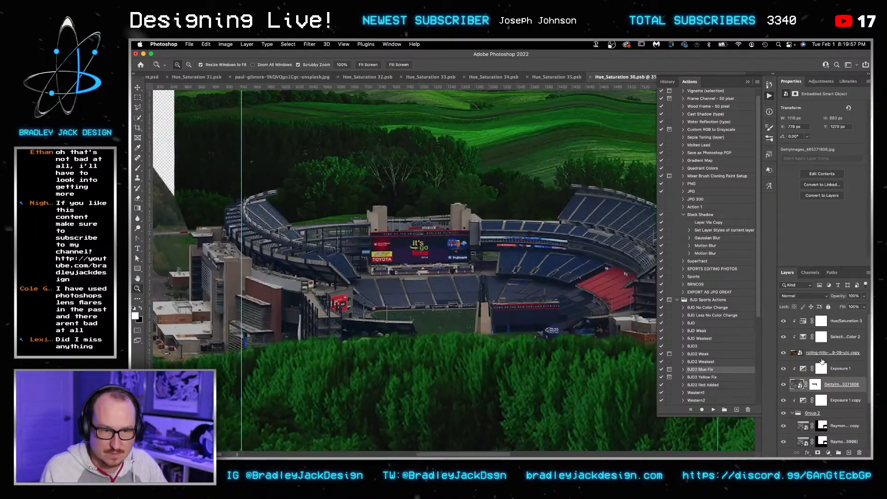
Step: Group the GettyImages stadium layer, clip Exposure 1 to the group and paste the LombardiTrophy layer inside it
click(836, 369)
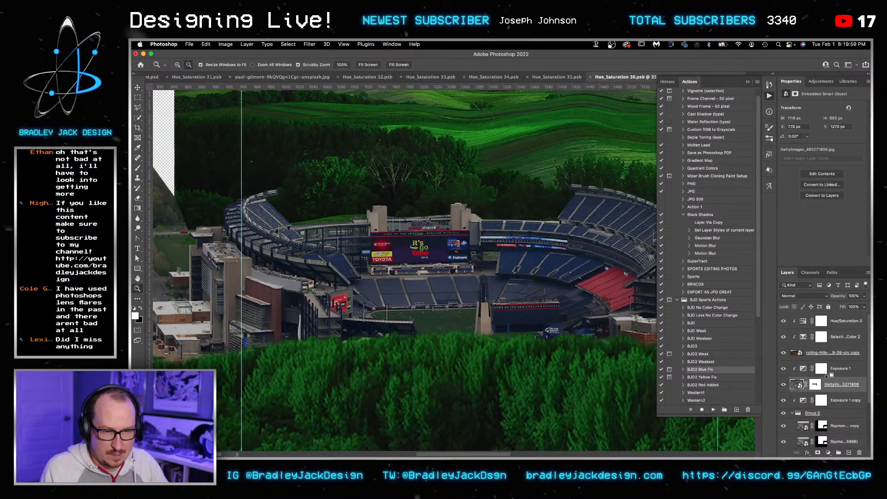
click(832, 384)
key(super+g)
alt+click(826, 377)
key(super+v)
Step: Scale the pasted trophy down to about 238 px tall and stand it at the left side of the stadium behind the trees
key(super+t)
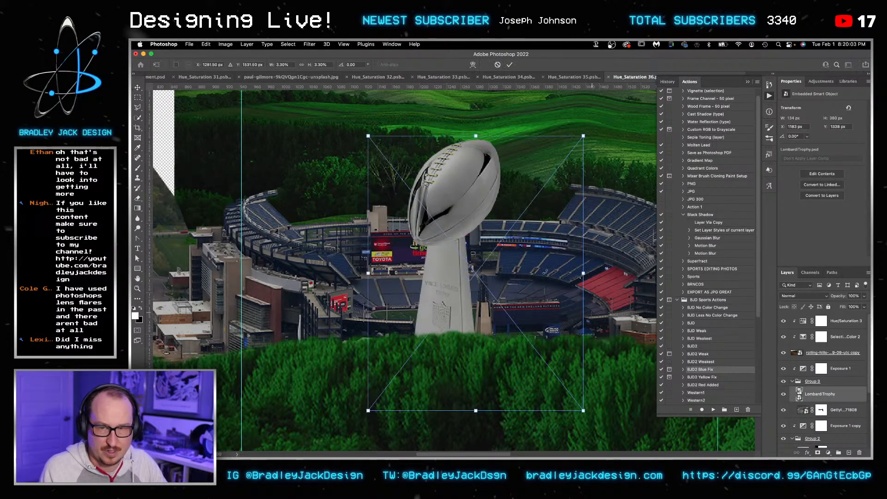
scroll(540, 269, down, 4)
drag(567, 357, 440, 298)
key(Return)
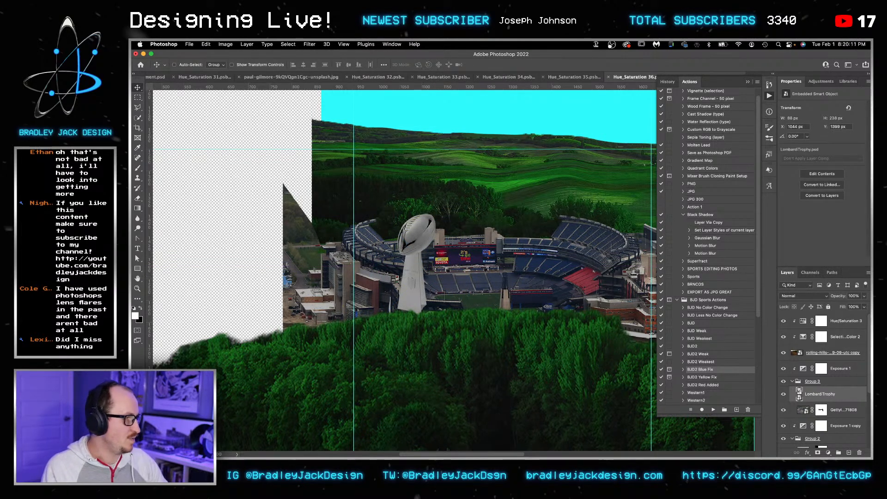
Step: Check Tom Brady's Super Bowl championships on his Pro Football Reference page in Safari, and return to Photoshop
key(super+Tab)
key(super+Tab)
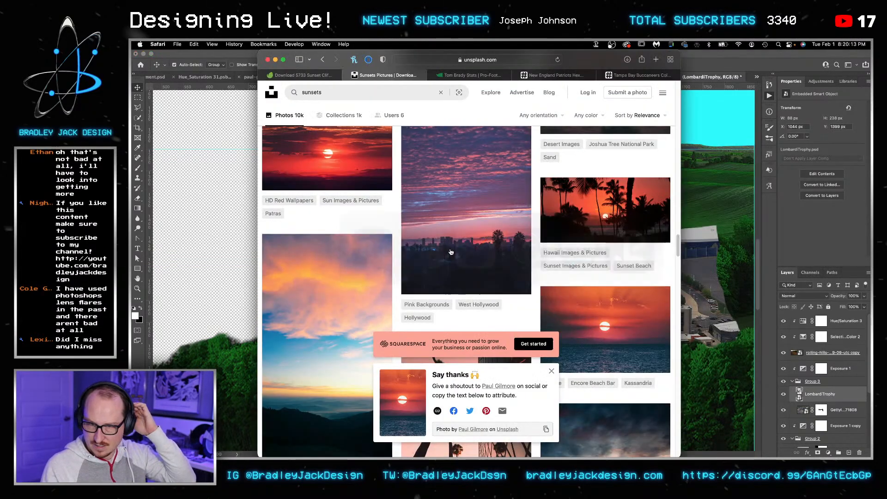
click(472, 75)
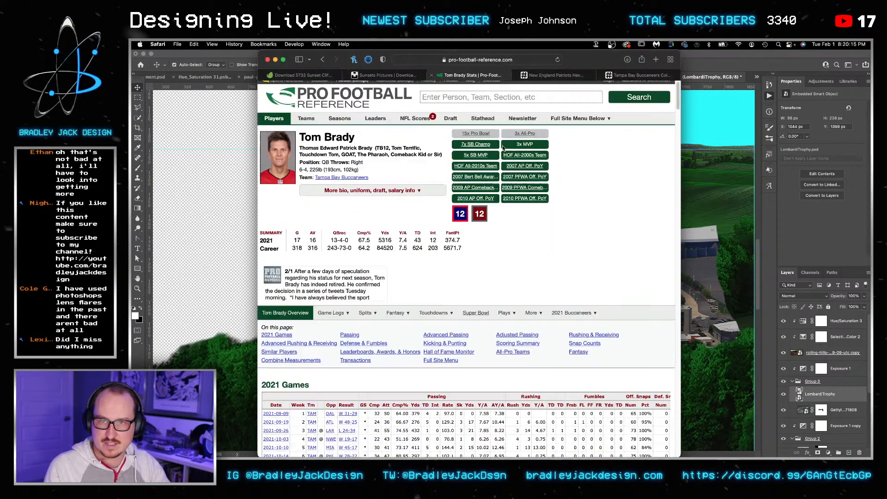
click(175, 160)
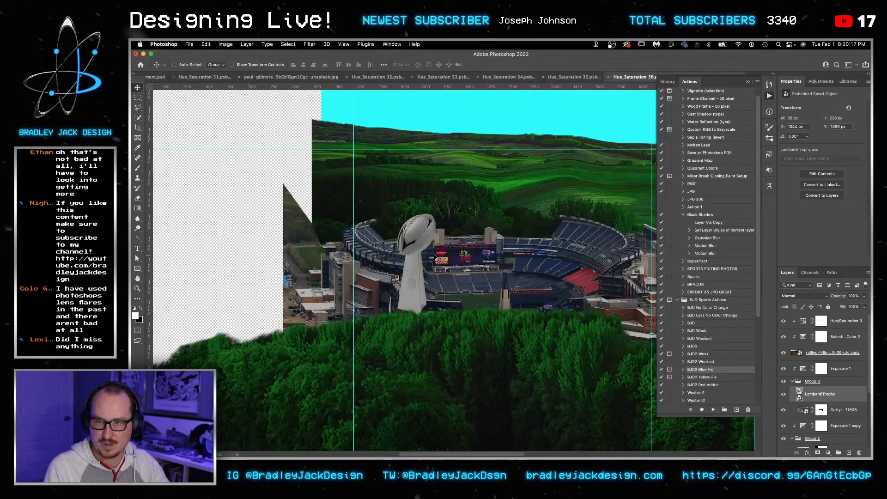
Step: Duplicate the trophy into a row of six across the stadium and distribute all six evenly horizontally
drag(417, 275, 536, 276)
drag(537, 276, 576, 276)
scroll(812, 407, down, 2)
shift+click(834, 433)
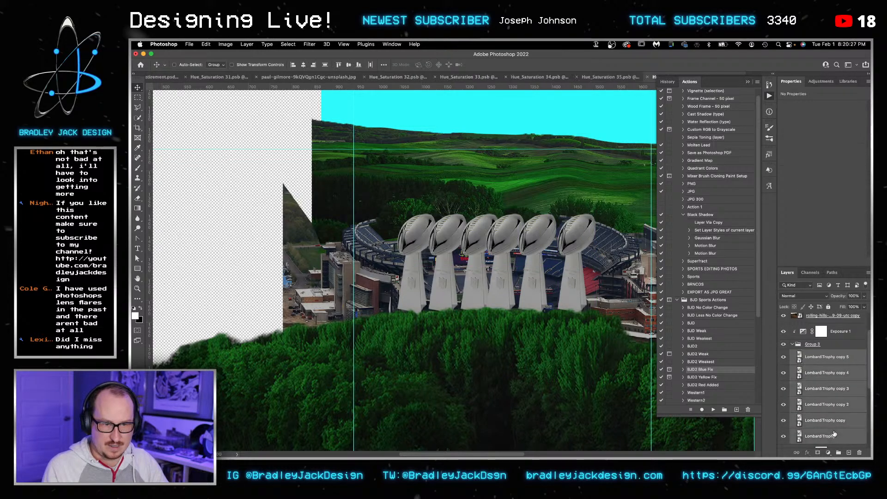
click(370, 64)
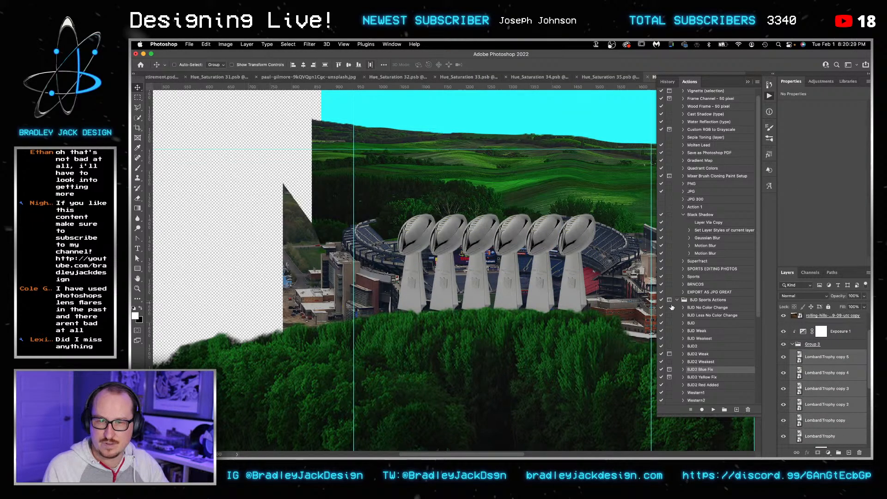
Step: Group the six trophy layers and add a layer mask to the group
key(super+g)
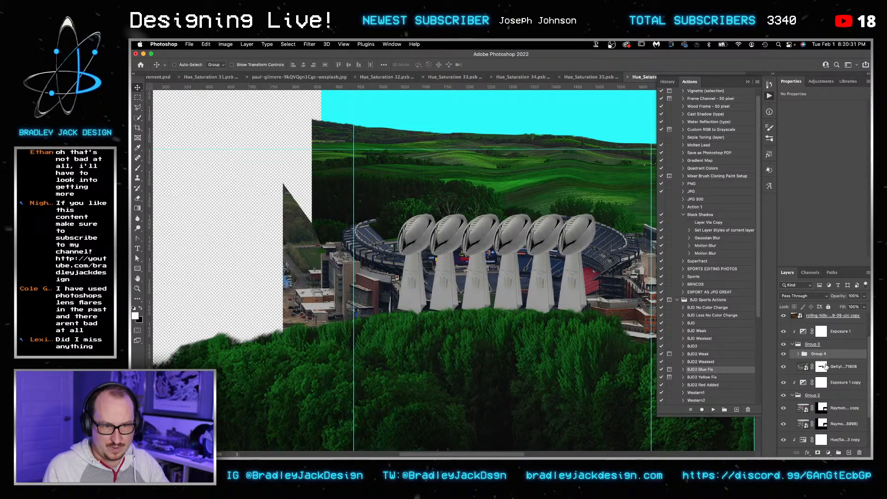
click(819, 453)
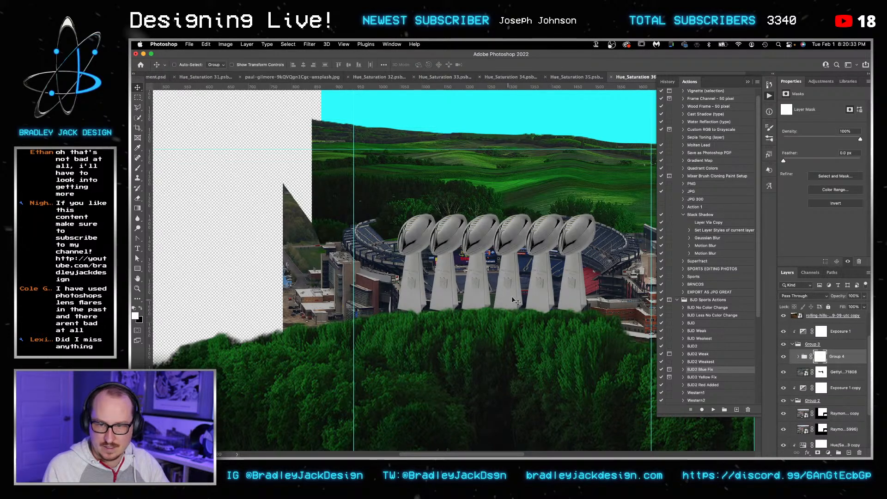
Step: Test the Brush on the first trophy's stem in the group mask at 30% opacity, and set the brush opacity to 100%
key(z)
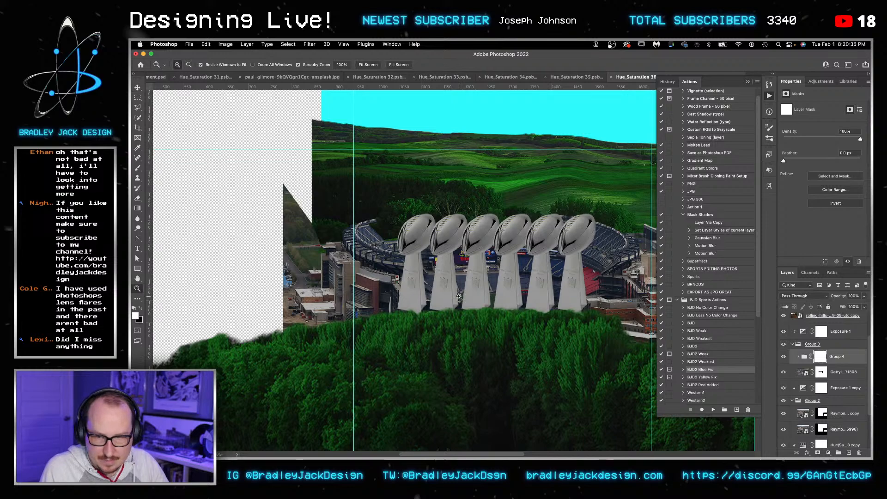
click(476, 299)
key(b)
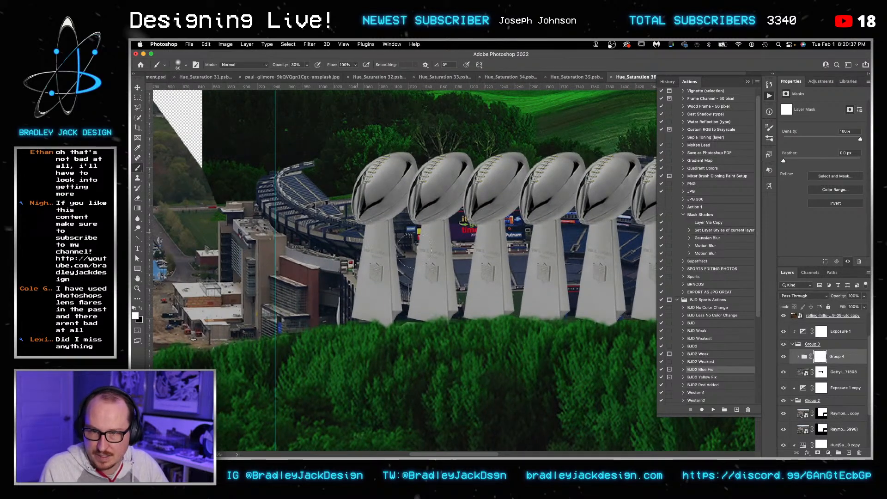
key(x)
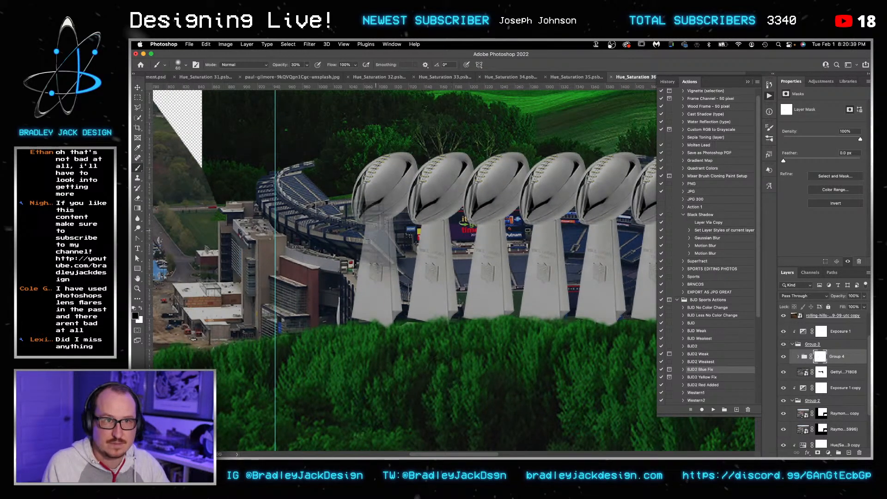
key(x)
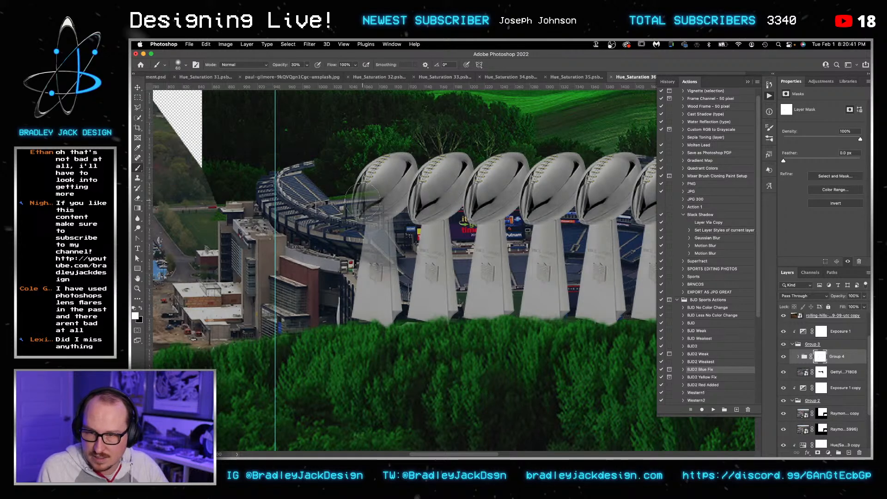
mouse_move(369, 181)
ctrl+alt+mouse_down()
mouse_move(370, 201)
mouse_move(369, 184)
mouse_move(364, 193)
ctrl+alt+mouse_up()
click(362, 193)
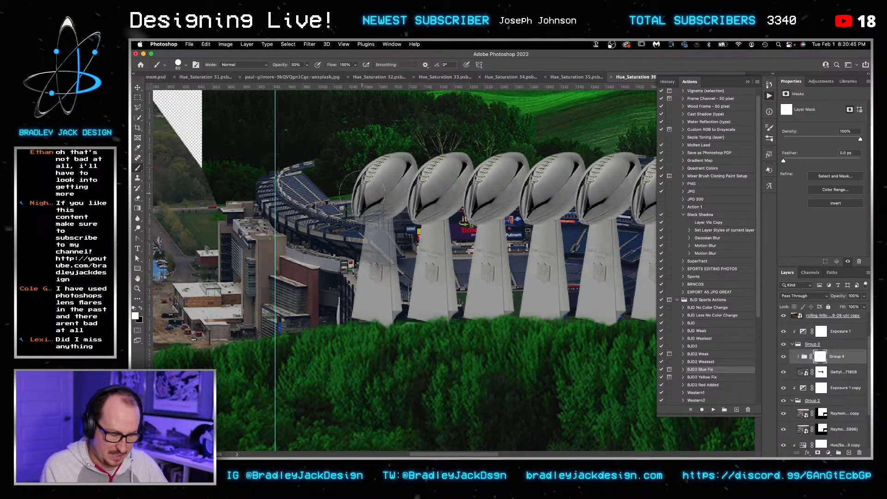
key(0)
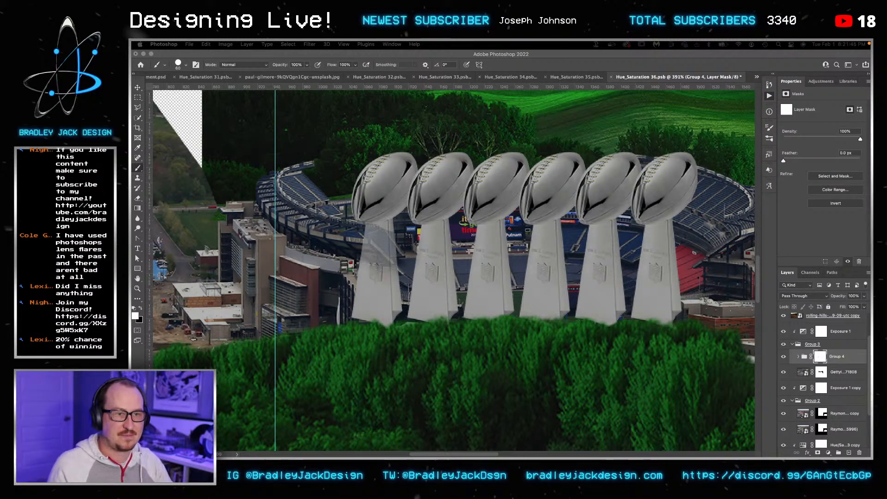
Step: Paint black on the group mask to hide the trophies' stems and bases in front of the stadium field and walls
key(alt+F9)
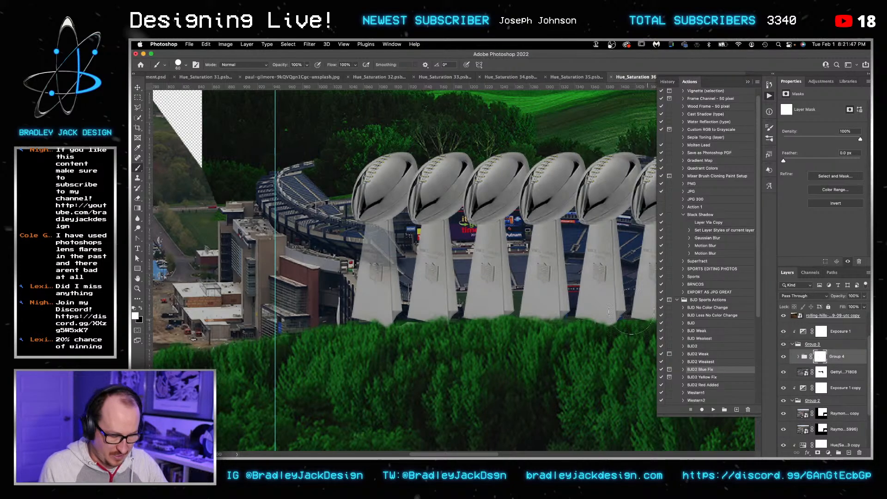
mouse_move(384, 244)
mouse_down()
mouse_move(358, 231)
mouse_move(391, 256)
mouse_move(379, 315)
mouse_move(637, 307)
mouse_up()
key(x)
scroll(462, 278, right, 6)
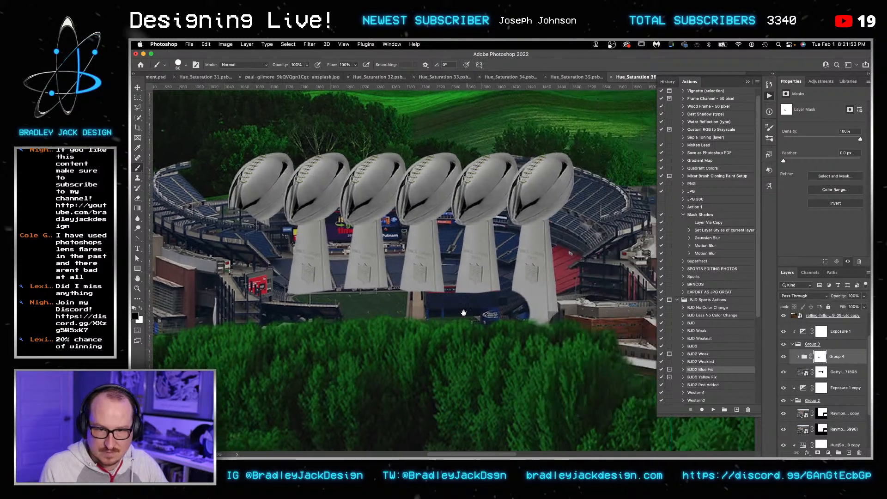
mouse_move(467, 300)
mouse_down()
mouse_move(357, 300)
mouse_move(431, 280)
mouse_move(365, 229)
mouse_move(388, 218)
mouse_move(406, 231)
mouse_up()
Step: Restore the stems of the fifth and sixth trophies on the group mask and trim their bases along the stadium walls
key(bracketleft)
key(bracketleft)
key(bracketleft)
key(bracketleft)
key(bracketleft)
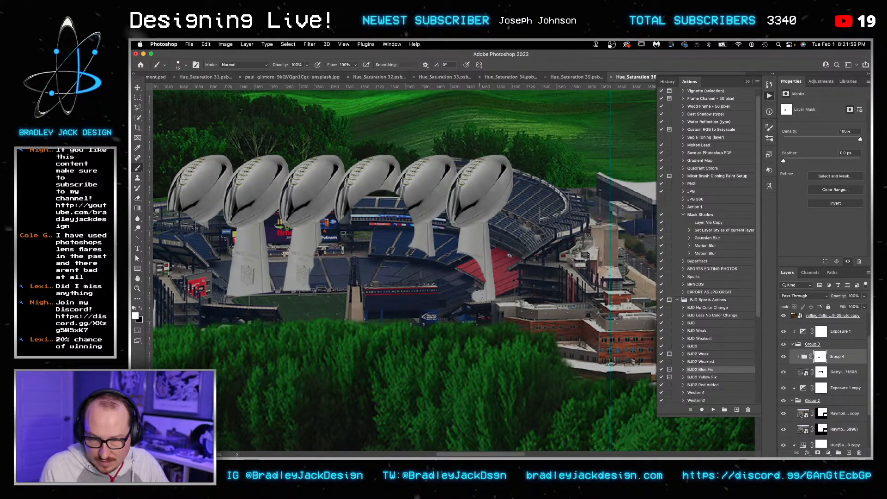
mouse_move(493, 283)
mouse_down()
mouse_move(464, 259)
mouse_move(409, 258)
mouse_move(405, 275)
mouse_move(430, 276)
mouse_move(381, 193)
mouse_up()
key(bracketright)
key(bracketright)
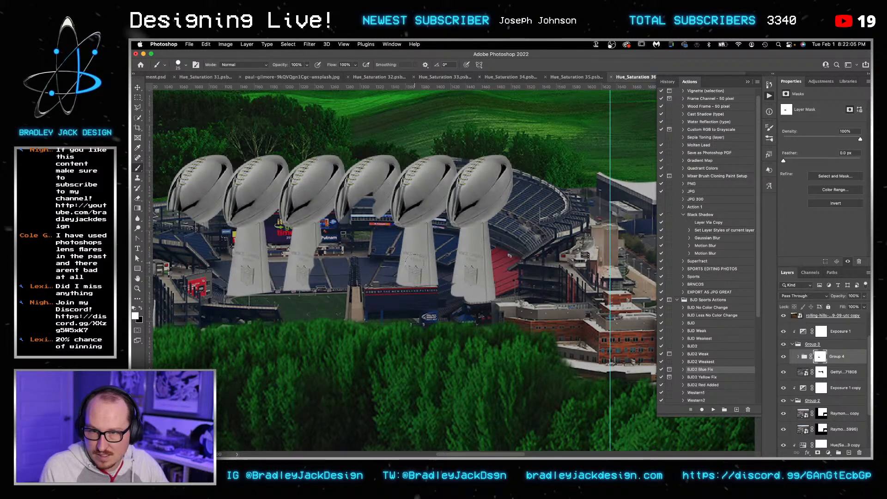
key(x)
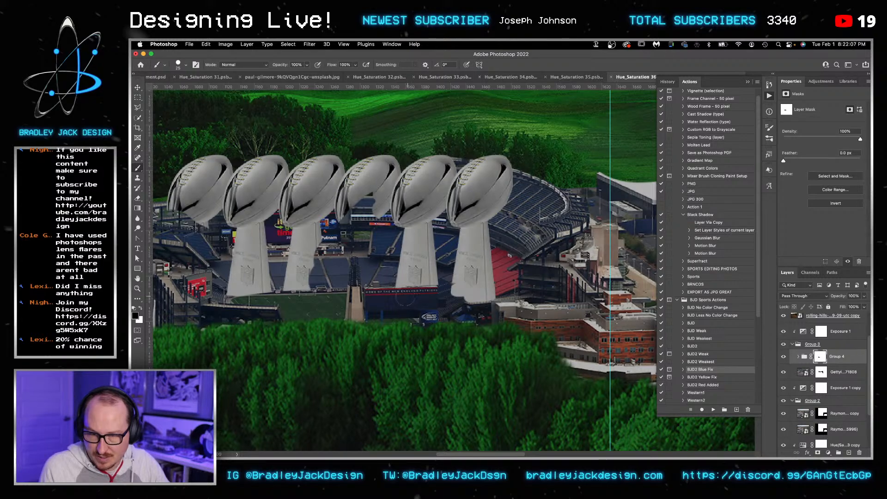
key(x)
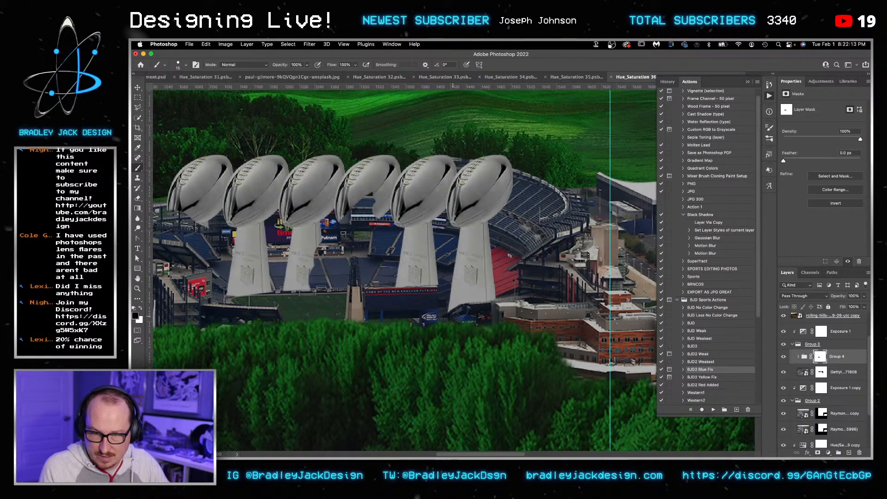
Step: Restore the fourth trophy's stem on the group mask down to the treeline, using a smaller brush around its base
drag(398, 269, 501, 253)
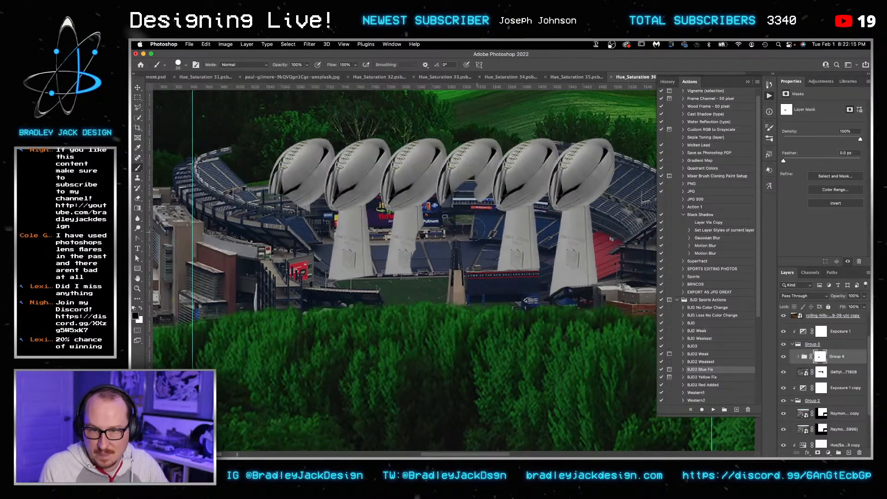
key(x)
mouse_move(475, 184)
mouse_down()
mouse_move(460, 212)
mouse_move(486, 225)
mouse_move(453, 234)
mouse_move(488, 244)
mouse_move(476, 263)
mouse_up()
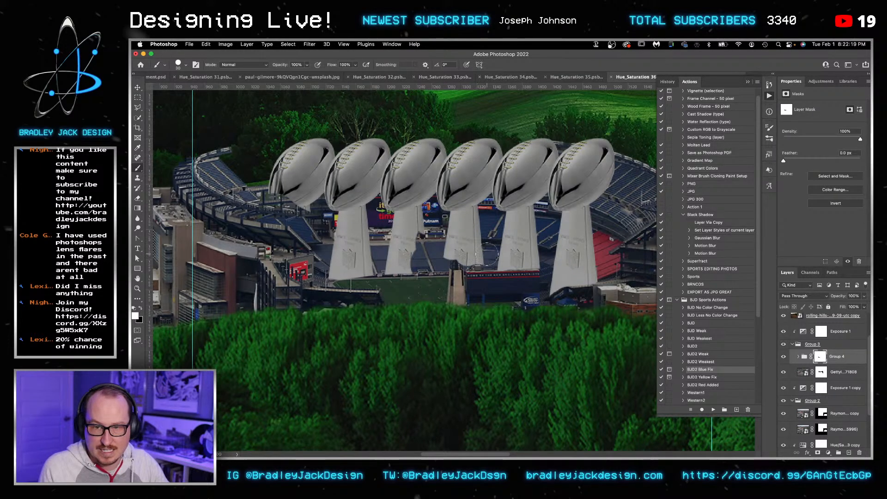
key(bracketleft)
key(bracketleft)
key(bracketleft)
key(bracketleft)
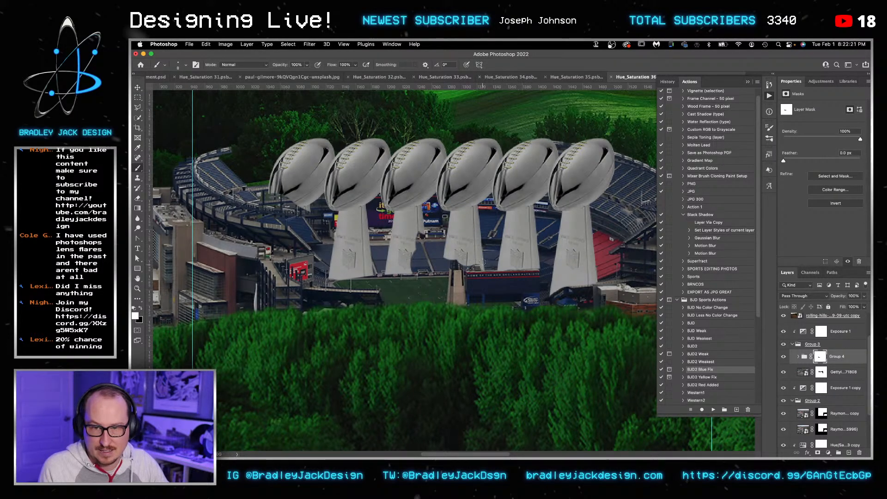
key(bracketright)
key(bracketright)
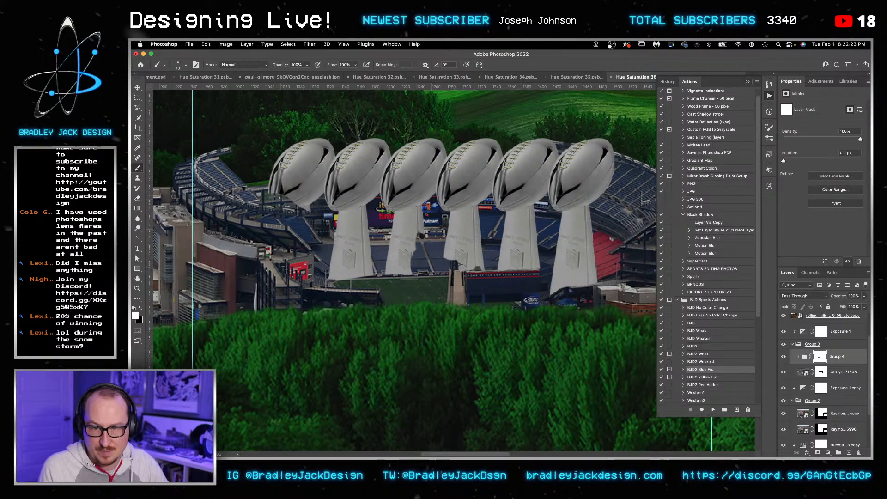
mouse_move(462, 281)
mouse_down()
mouse_move(461, 300)
mouse_move(449, 263)
mouse_up()
Step: Reveal the third trophy's lower part down to the trees and extend the second trophy's base to the field wall
key(bracketright)
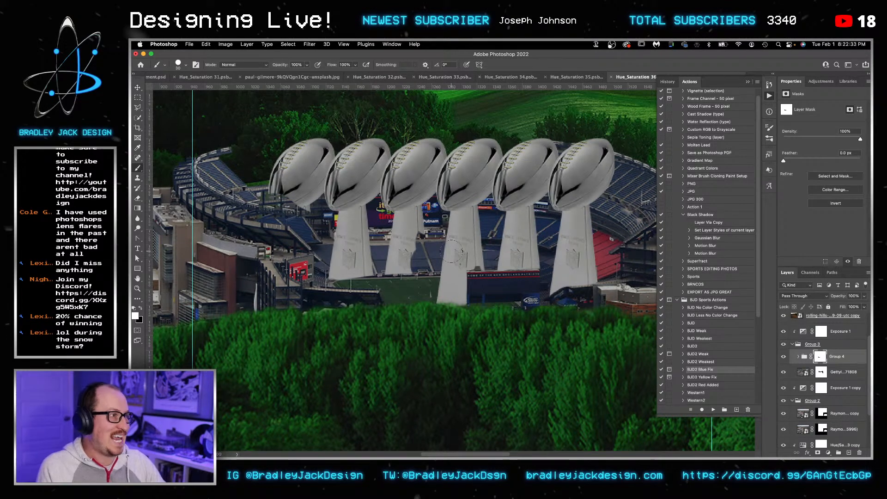
key(bracketright)
key(bracketright)
key(bracketright)
mouse_move(422, 246)
mouse_down()
mouse_move(419, 315)
mouse_move(420, 296)
mouse_move(396, 293)
mouse_move(403, 308)
mouse_move(428, 303)
mouse_move(408, 309)
mouse_move(367, 271)
mouse_move(367, 295)
mouse_up()
key(x)
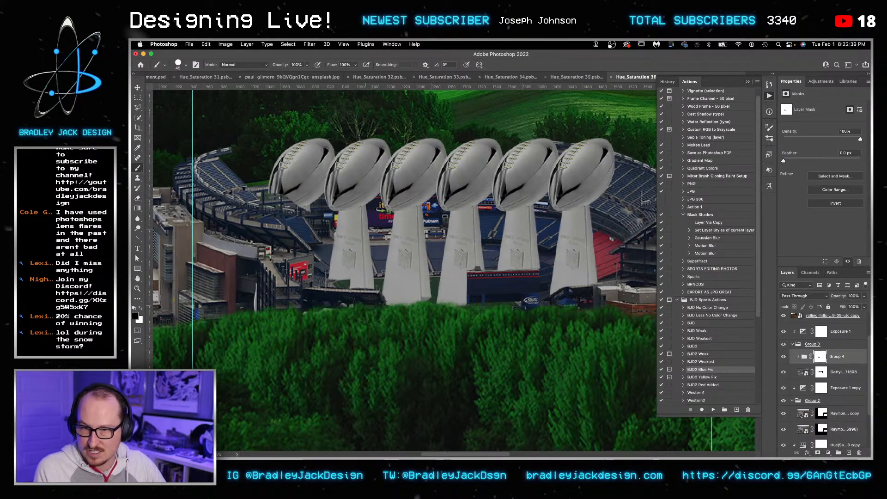
Step: Clean up the second trophy's base along the wall and reveal the upper part of the first trophy's stem on the mask
key(bracketleft)
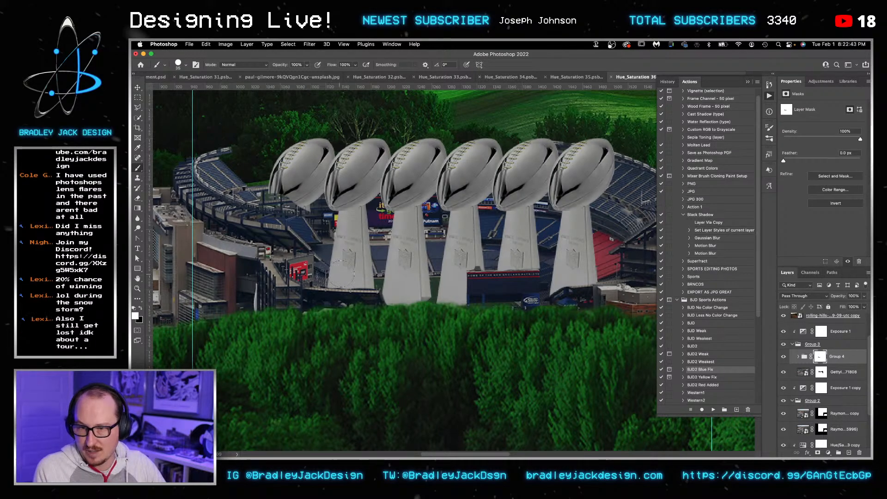
key(x)
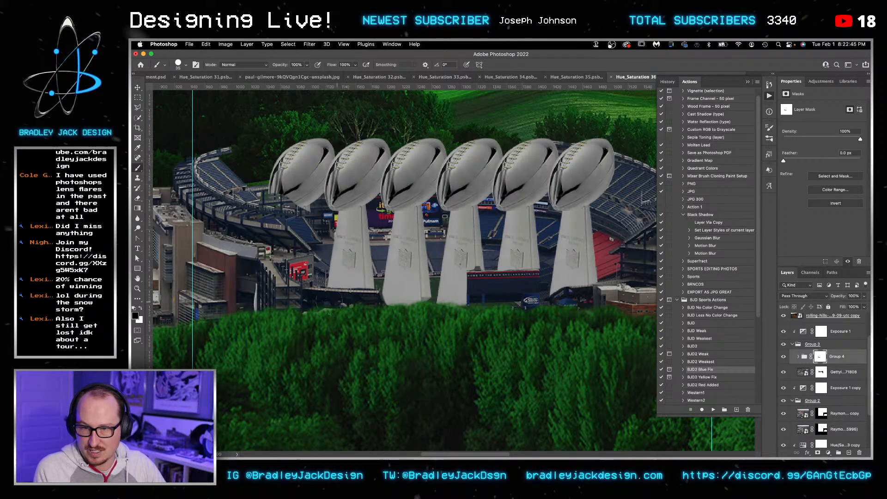
key(x)
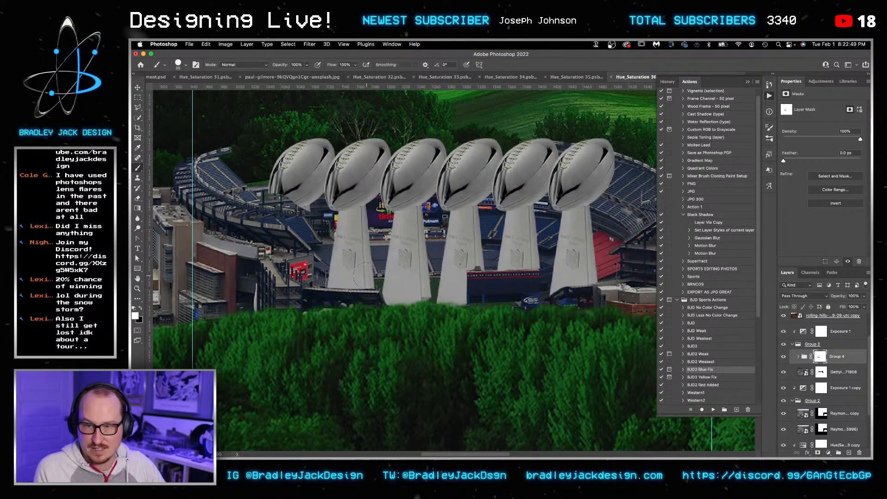
key(bracketleft)
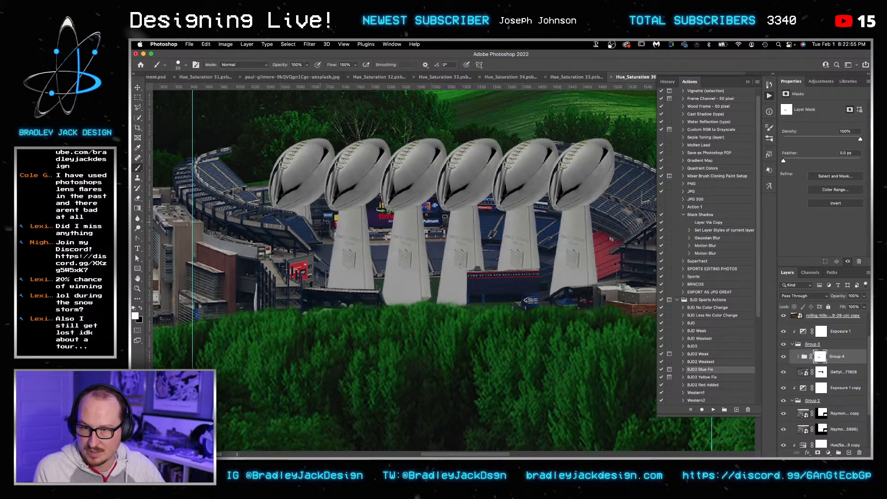
key(bracketleft)
key(bracketleft)
key(bracketleft)
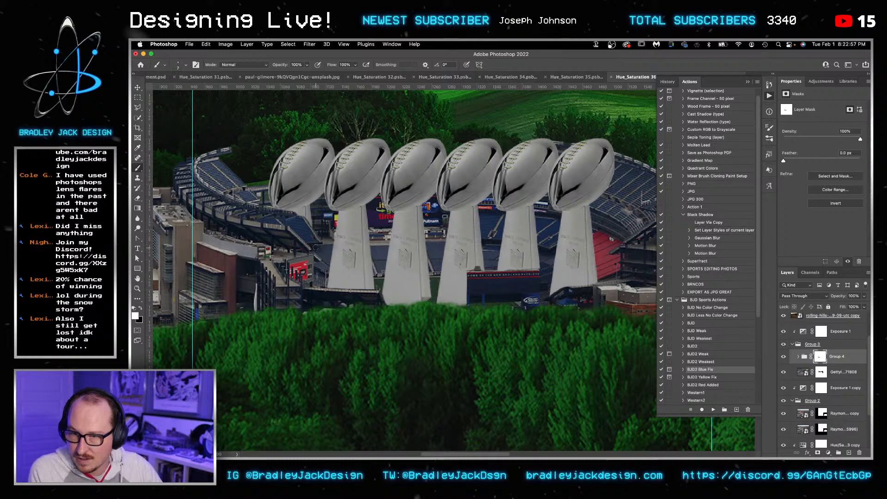
Step: Select all six LombardiTrophy layers inside the masked group and nudge them slightly down in the stadium
scroll(471, 240, down, 5)
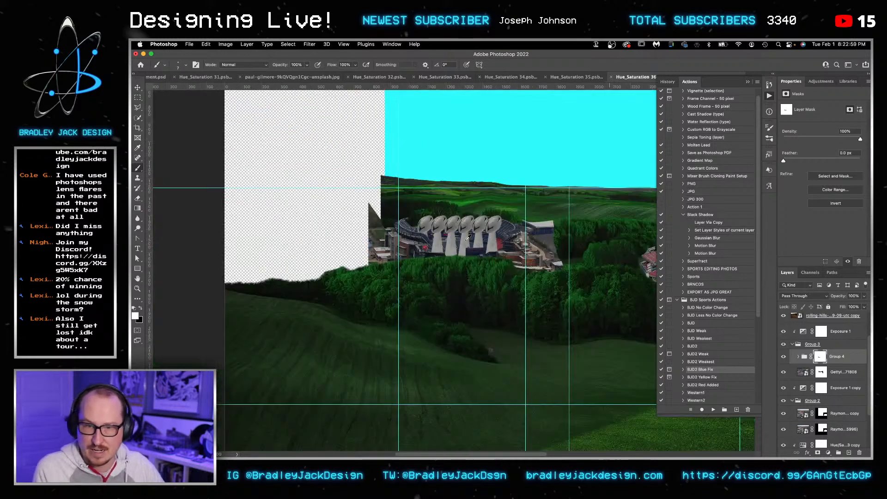
key(z)
drag(417, 275, 478, 275)
key(v)
click(798, 357)
click(824, 373)
scroll(844, 379, down, 5)
shift+click(841, 385)
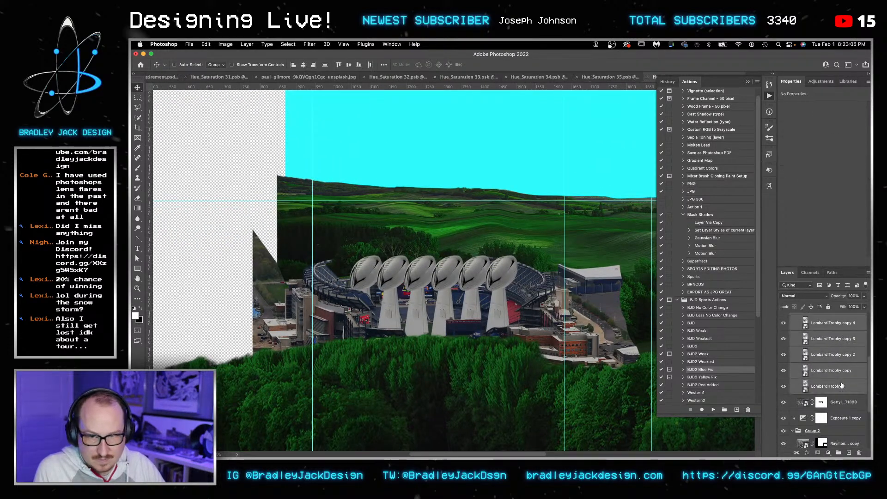
key(shift+Down)
Step: Copy one trophy from the row and paste it above the Raymond James Stadium copy layer in Group 2
drag(555, 276, 446, 266)
right_click(386, 272)
click(388, 273)
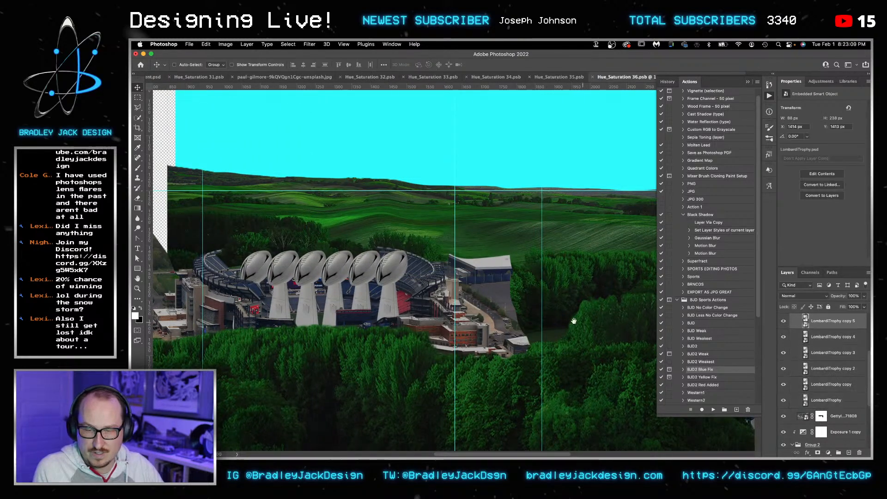
scroll(369, 277, right, 10)
scroll(370, 277, down, 2)
right_click(366, 283)
click(415, 284)
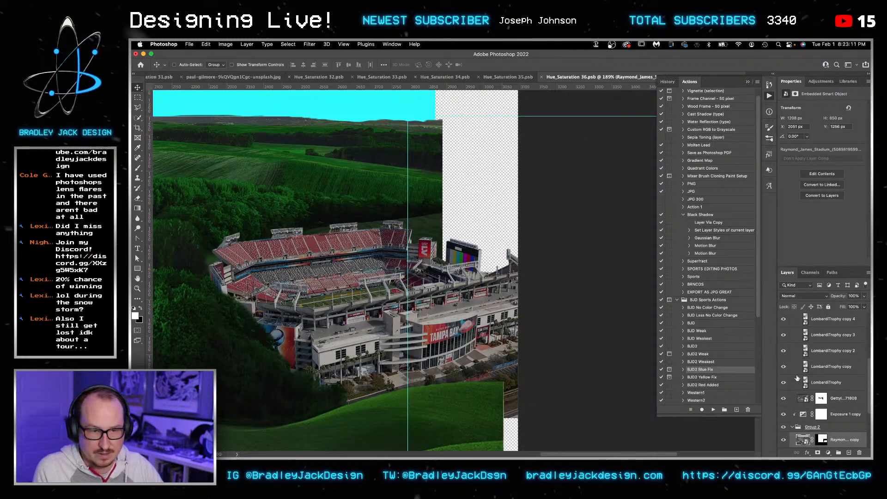
scroll(831, 379, down, 2)
key(super+v)
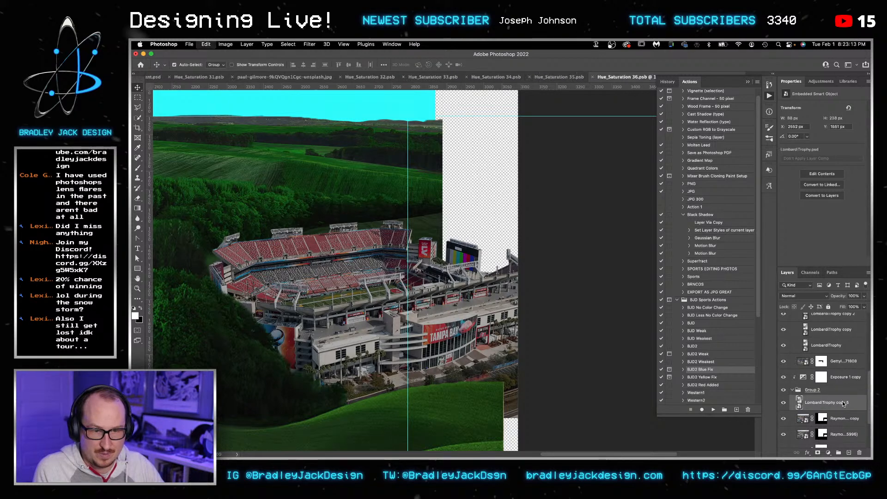
Step: Stand the pasted trophy inside the Tampa Bay stadium at about X 2705 px, Y 1660 px
key(super+t)
drag(372, 308, 402, 323)
key(Return)
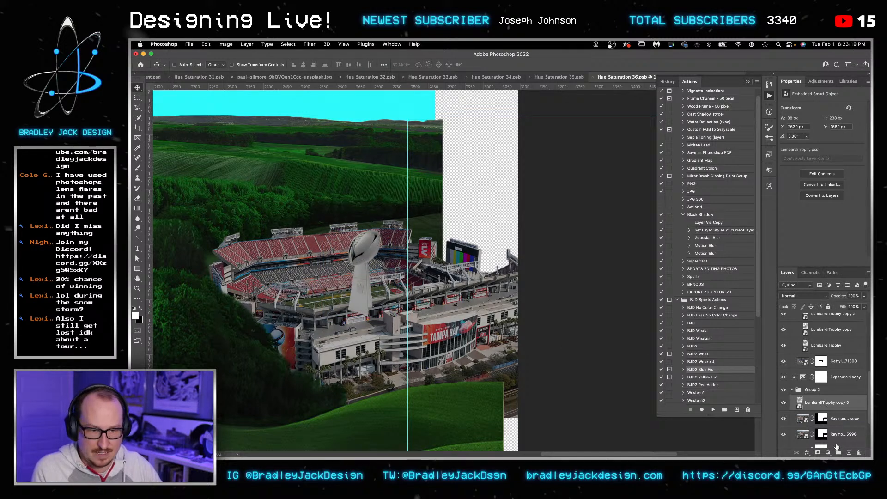
drag(416, 326, 444, 325)
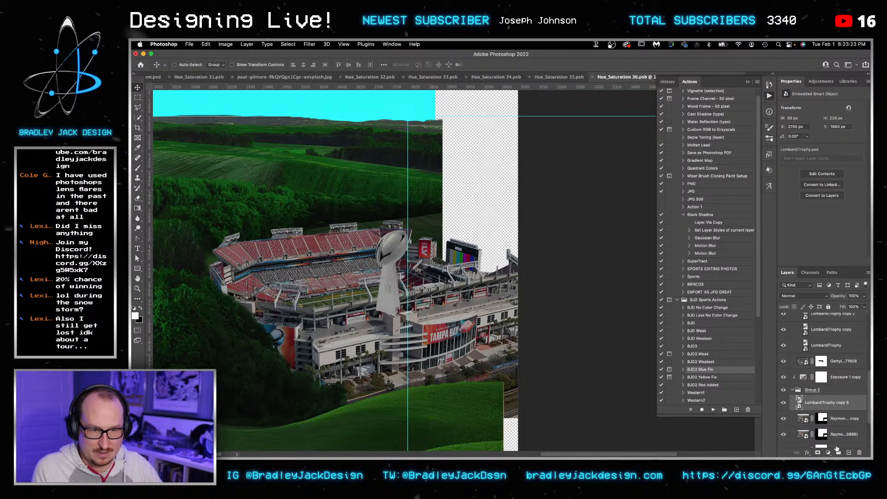
Step: Add a layer mask to the Tampa Bay trophy and hide its base behind the stadium wall and its stem behind the light rig
click(818, 453)
key(b)
scroll(406, 301, up, 3)
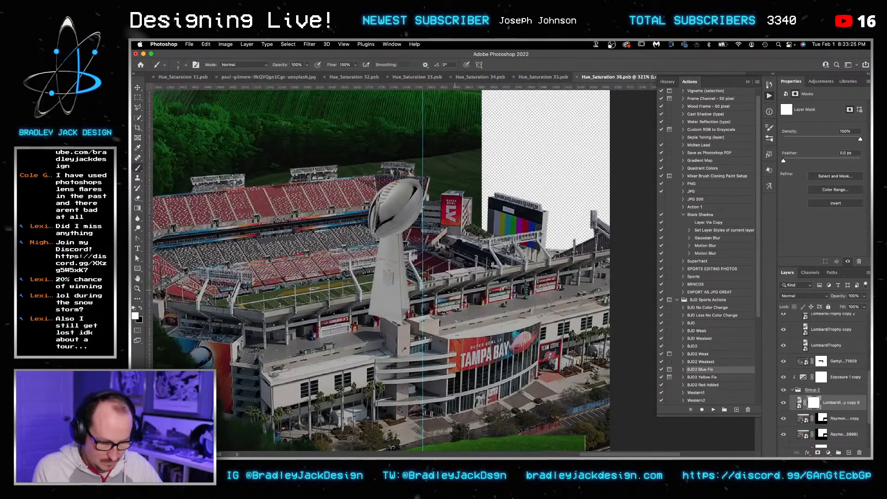
scroll(443, 298, up, 4)
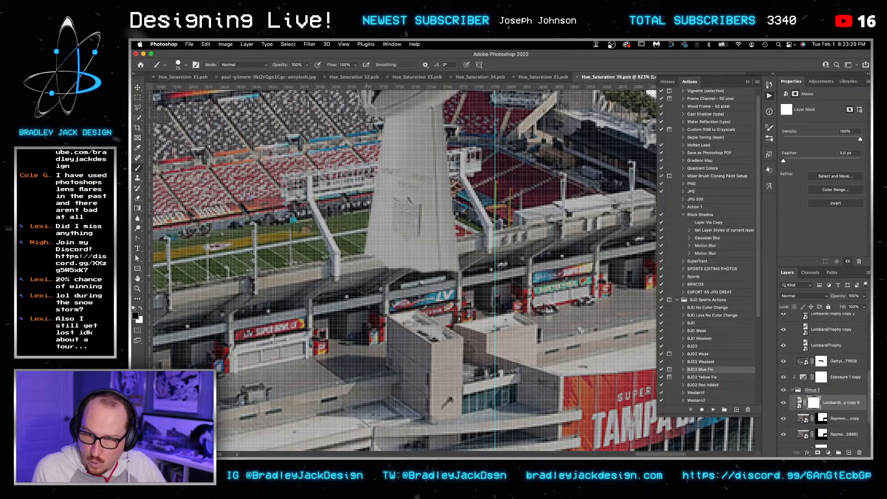
key(bracketleft)
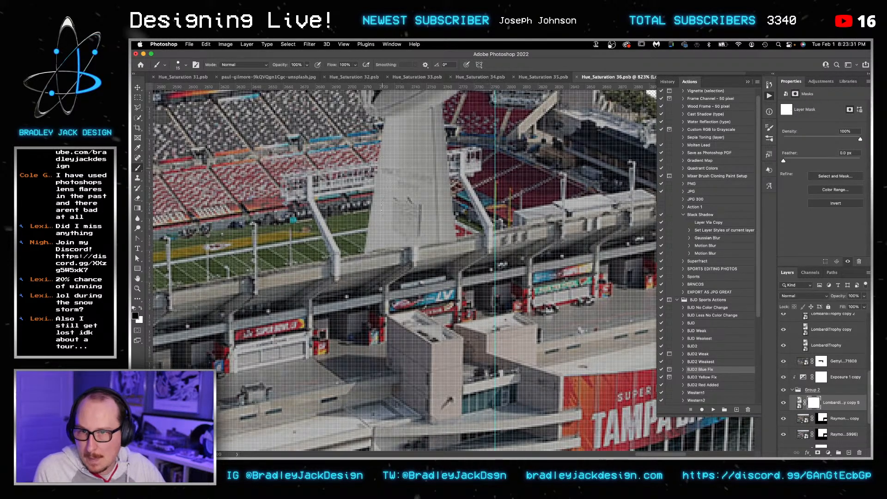
drag(382, 172, 447, 157)
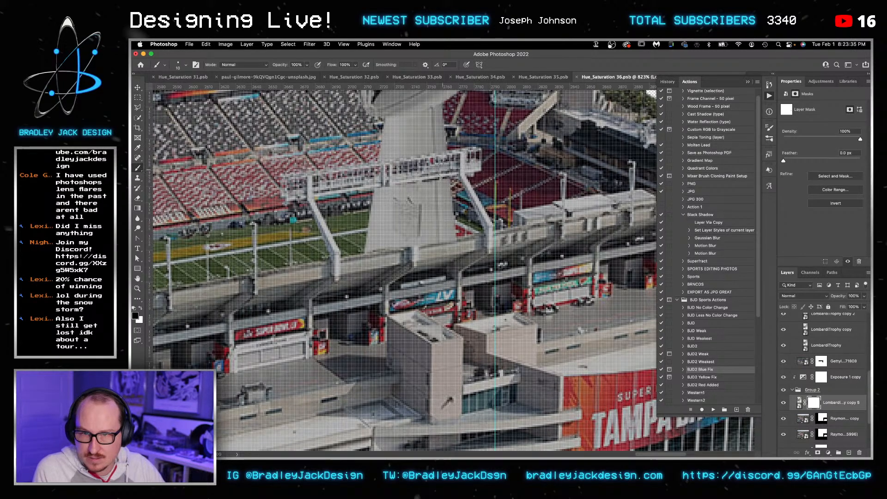
Step: Refine the trophy's mask with a fine brush so the diagonal support beam passes in front of the stem, restoring the stem around it
key(x)
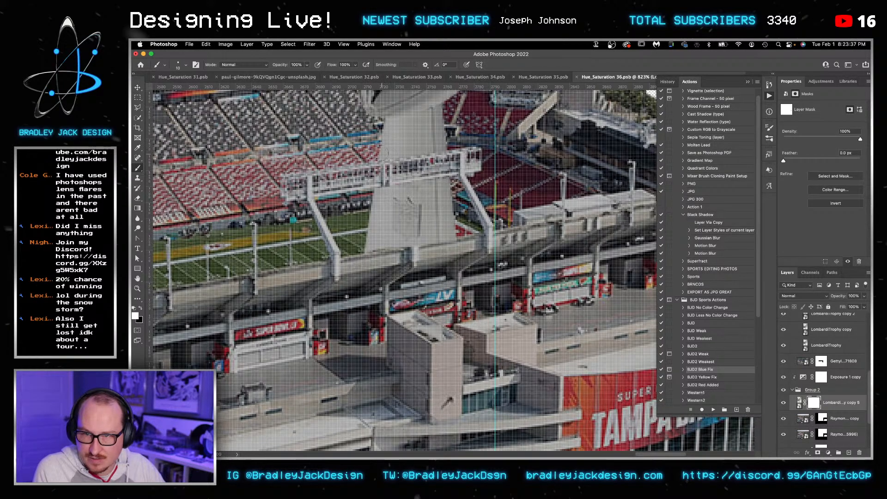
key(bracketleft)
key(bracketleft)
key(bracketleft)
key(bracketleft)
key(bracketleft)
key(bracketleft)
key(bracketleft)
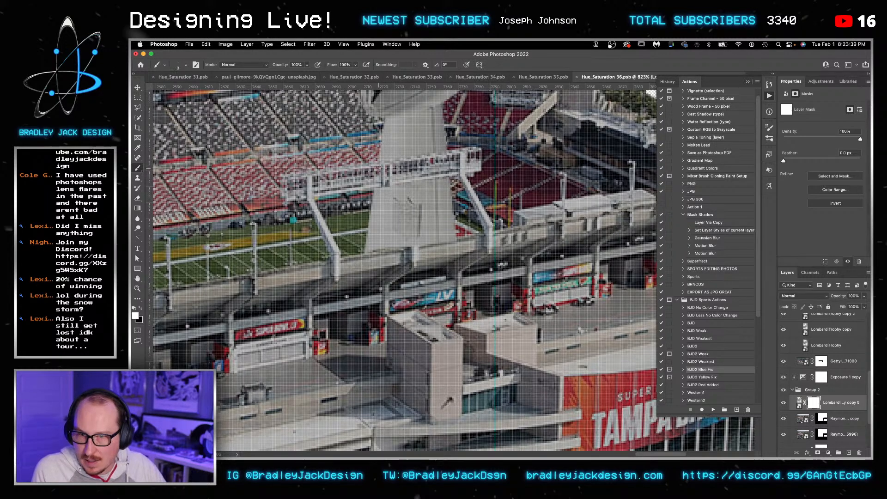
key(x)
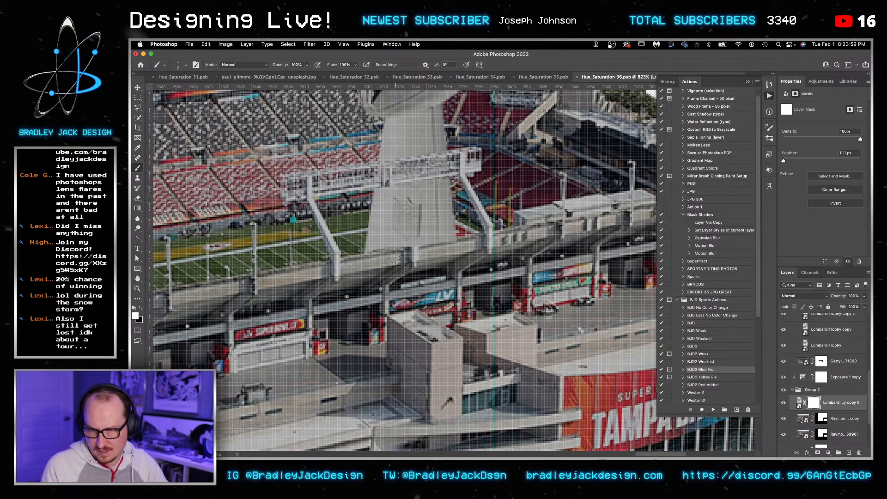
key(x)
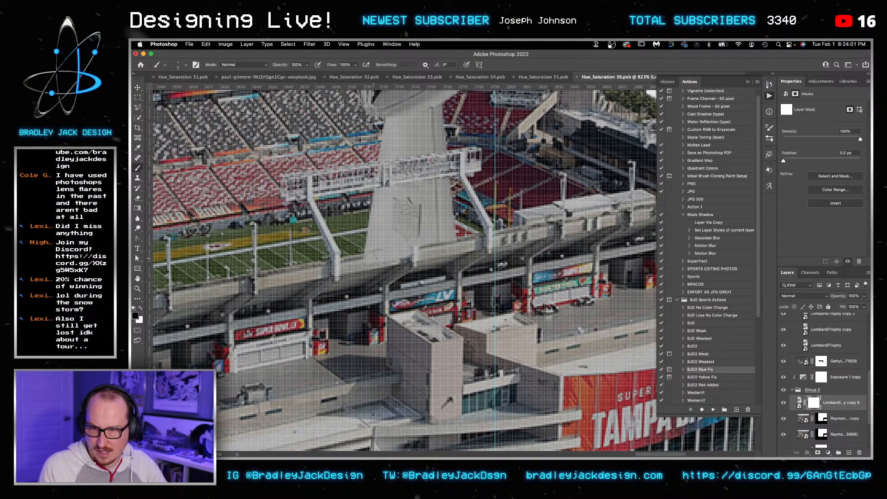
mouse_move(406, 254)
mouse_down()
mouse_move(447, 237)
mouse_move(421, 233)
mouse_move(405, 191)
mouse_move(411, 236)
mouse_up()
drag(383, 185, 409, 233)
key(x)
mouse_move(402, 190)
mouse_down()
mouse_move(423, 237)
mouse_move(453, 237)
mouse_up()
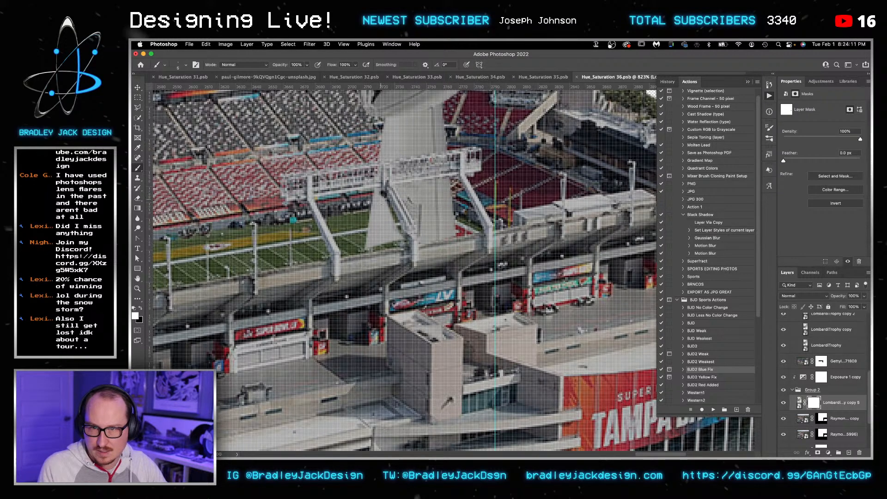
mouse_move(398, 222)
mouse_down()
mouse_move(402, 236)
mouse_move(384, 246)
mouse_up()
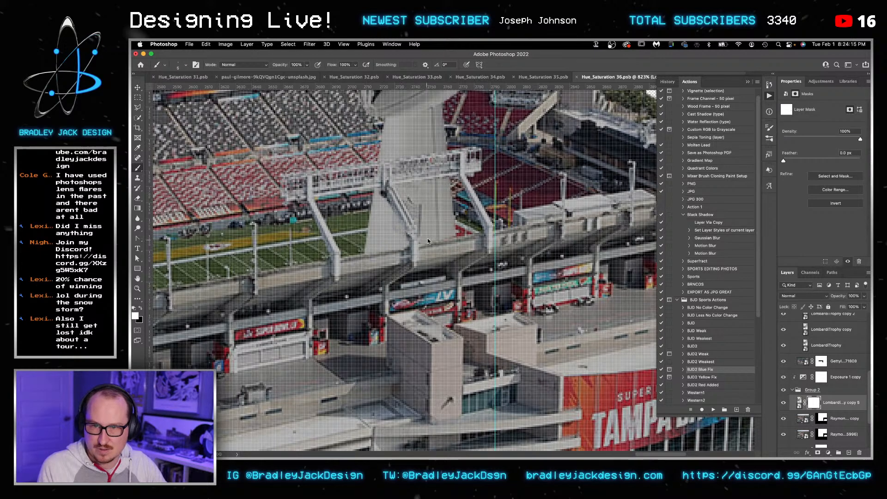
Step: Close the Hue_Saturation 36 and Hue_Saturation 35 smart object documents
scroll(440, 220, down, 10)
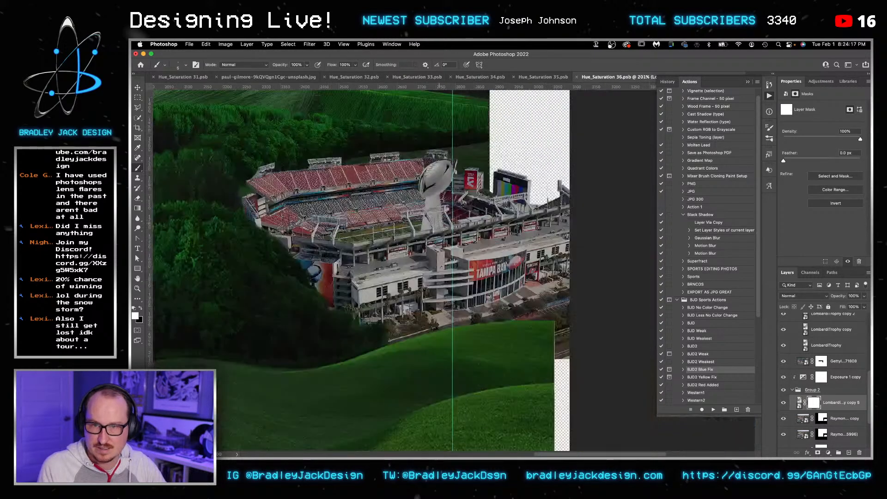
key(v)
key(super+w)
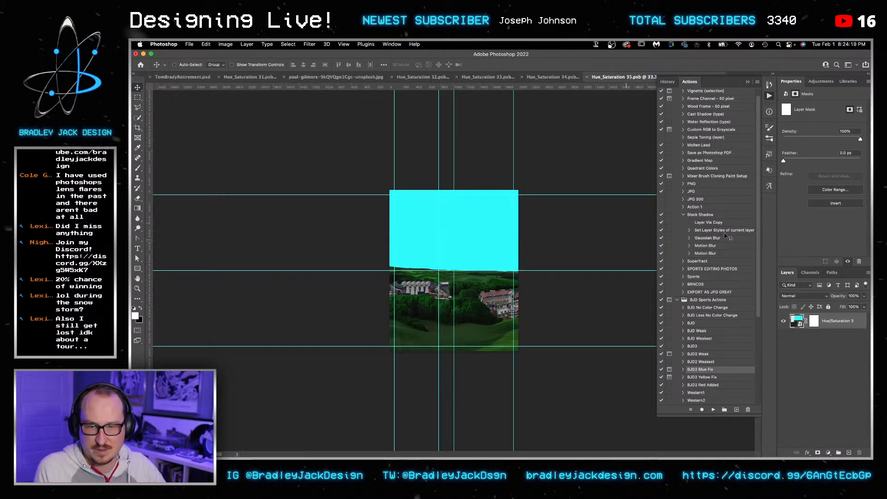
key(super+Tab)
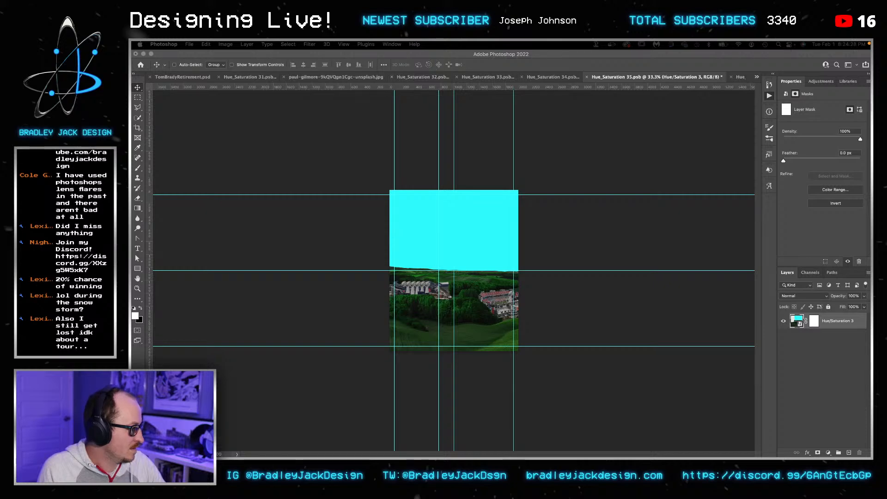
key(alt+F9)
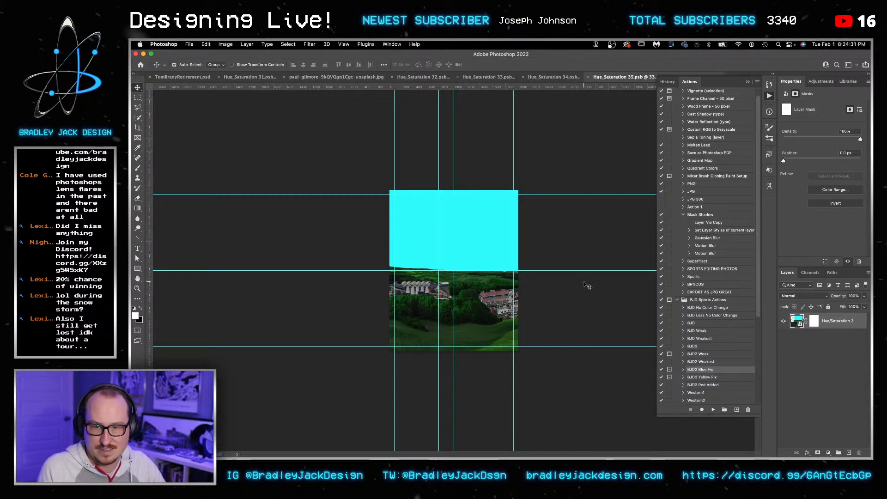
key(super+w)
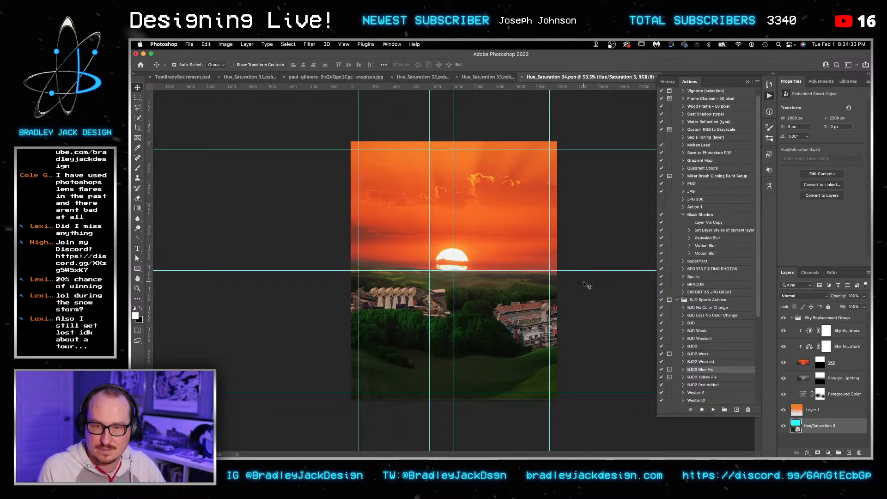
Step: Go back through the open documents to the main poster file TomBradyRetirement.psd
key(super+shift+grave)
key(super+grave)
key(super+shift+grave)
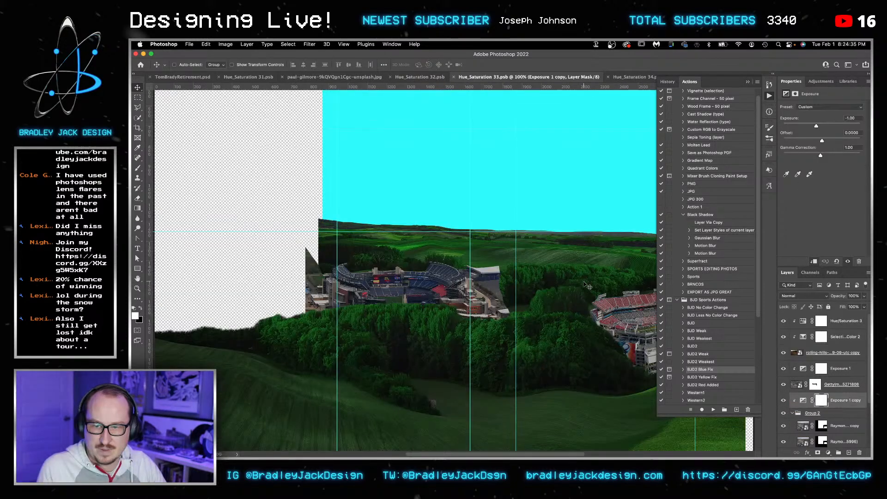
key(super+shift+grave)
key(super+shift+grave)
key(super+shift+grave)
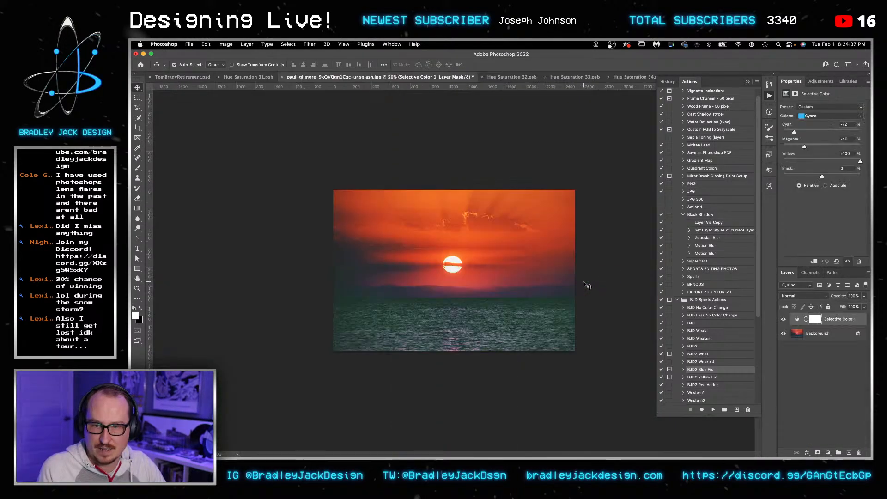
key(super+shift+grave)
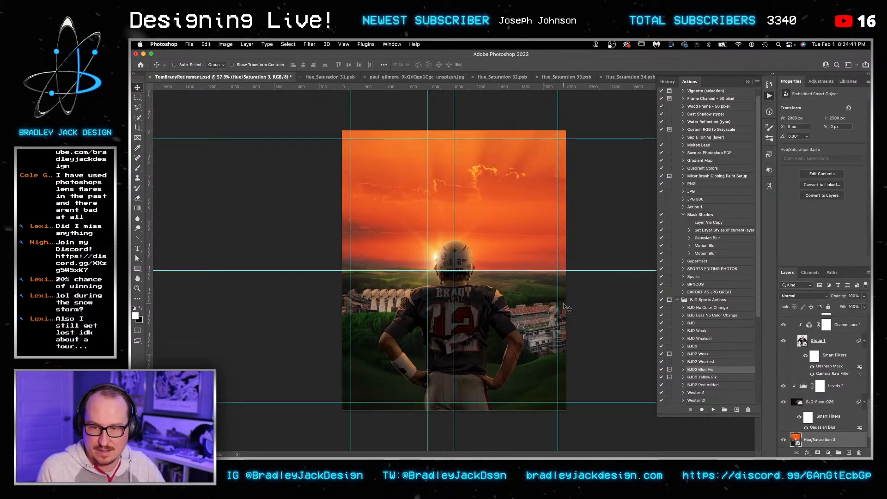
Step: Add a text box across the sky reading "I finally rest, and watch the sunrise on a grateful universe. The hardest choices require the strongest will."
scroll(819, 365, down, 1)
key(t)
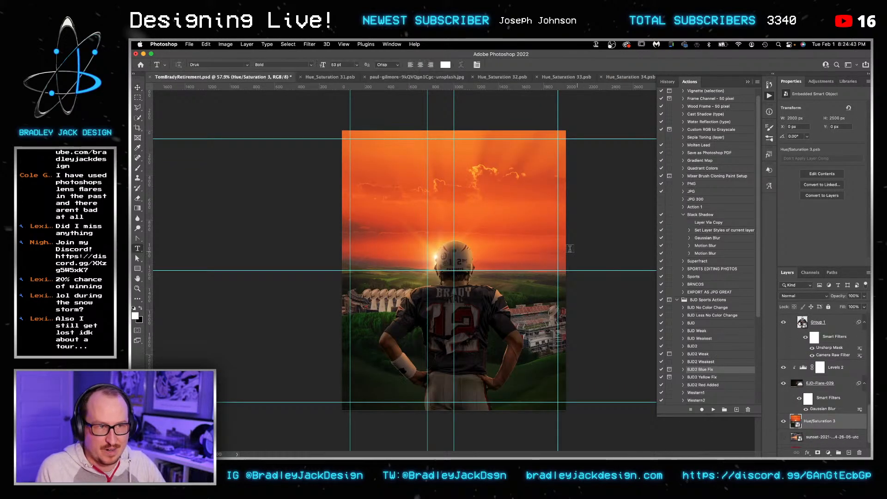
drag(349, 137, 558, 270)
text(I FINALLY REST, AND WATCH THE SUNRISE ON A GRATEFUL UNIVERSE. THE HARDEST CHOICES REQUIRE THE STRONGEST WILL.)
key(ctrl+a)
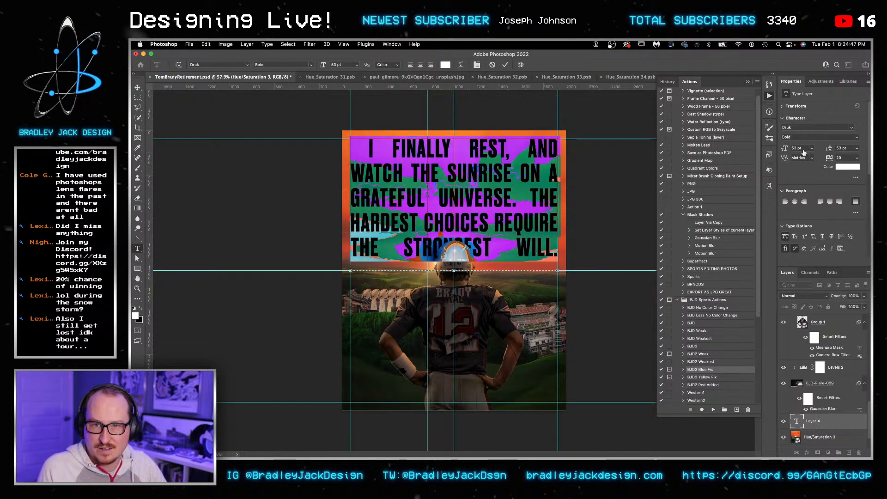
Step: Set the quote in Adobe Garamond Pro Italic, turn off all caps and centre-align it
click(799, 132)
text(g)
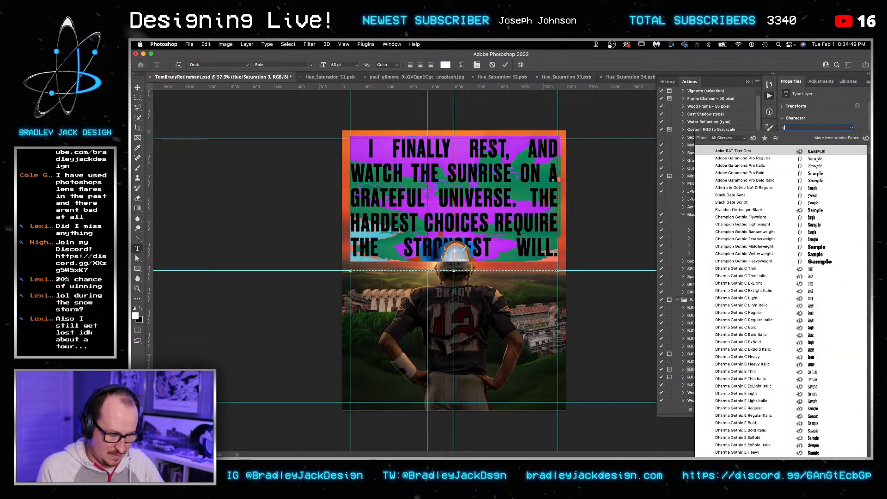
text(aramond)
key(Return)
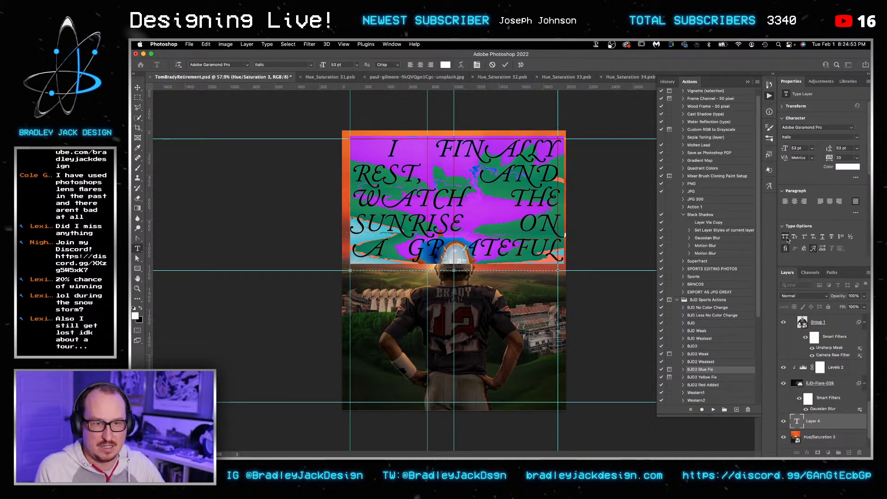
click(786, 237)
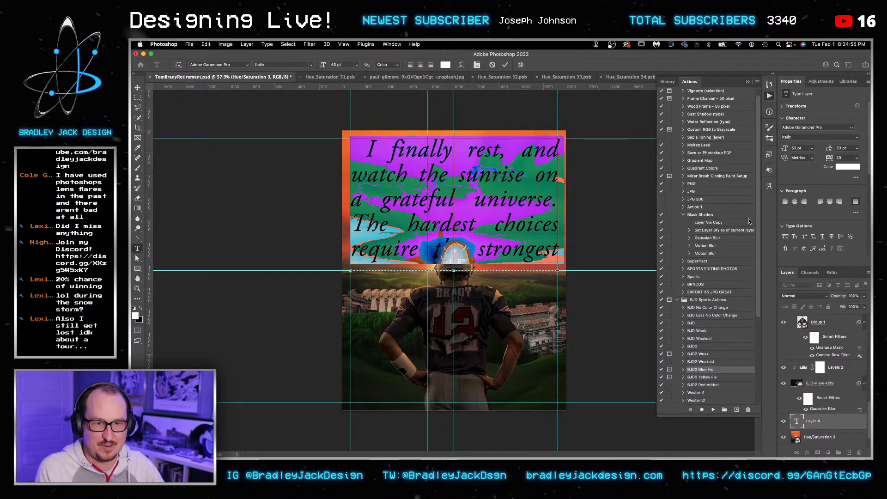
click(795, 201)
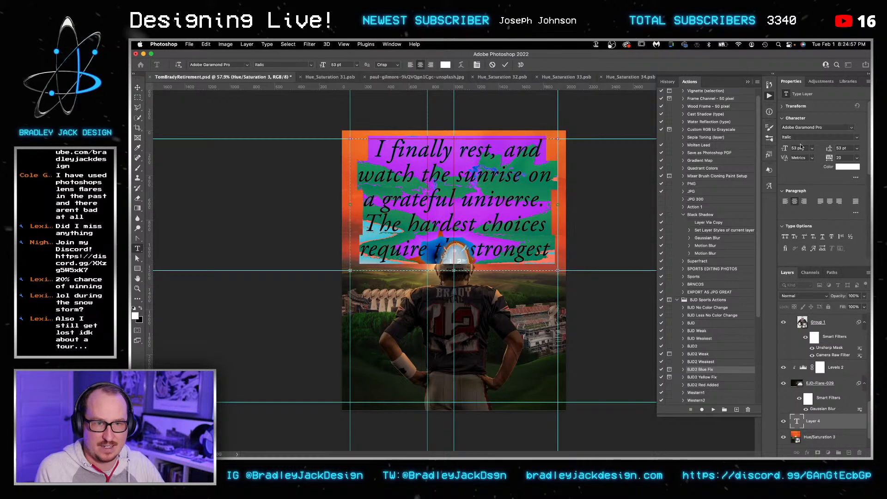
Step: Reduce the quote's font size to 19 pt and its leading to 28 pt
text(23)
key(Return)
key(Tab)
text(23)
key(Return)
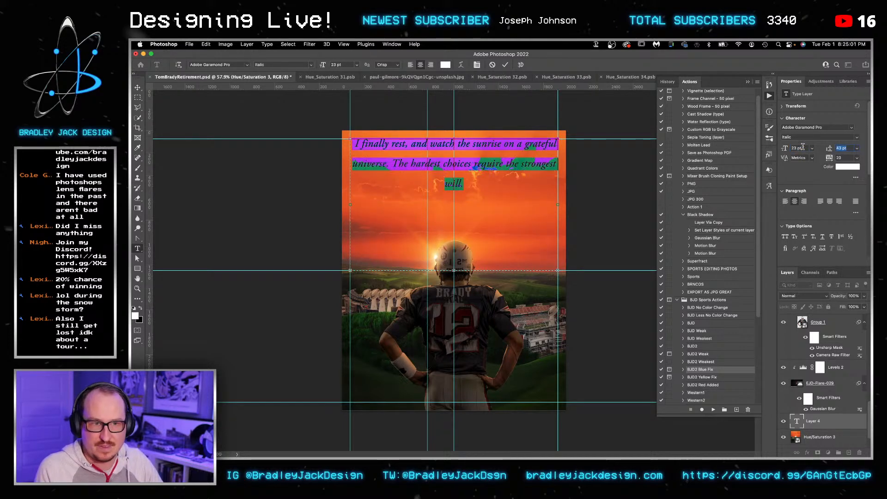
key(Down)
key(Down)
key(Down)
key(Down)
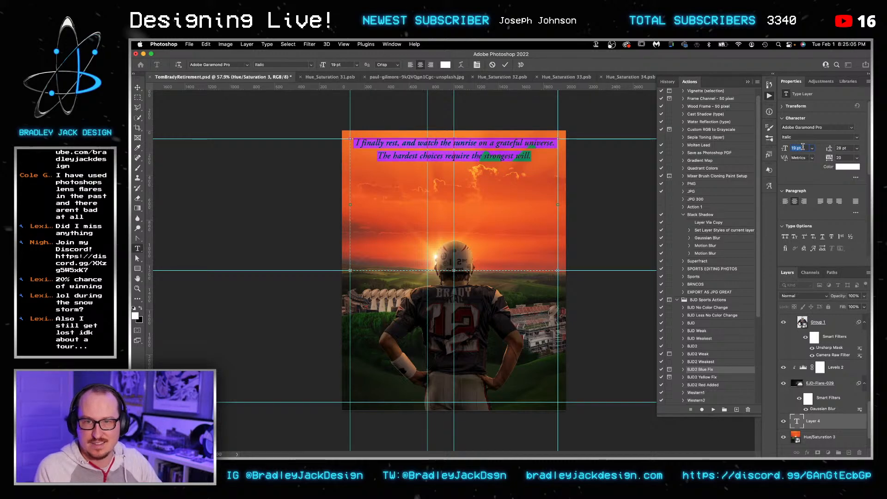
Step: Narrow the quote's text box so it wraps onto three lines and move it lower in the sky
click(448, 154)
drag(552, 206, 519, 201)
key(ctrl+Return)
key(v)
drag(486, 165, 486, 189)
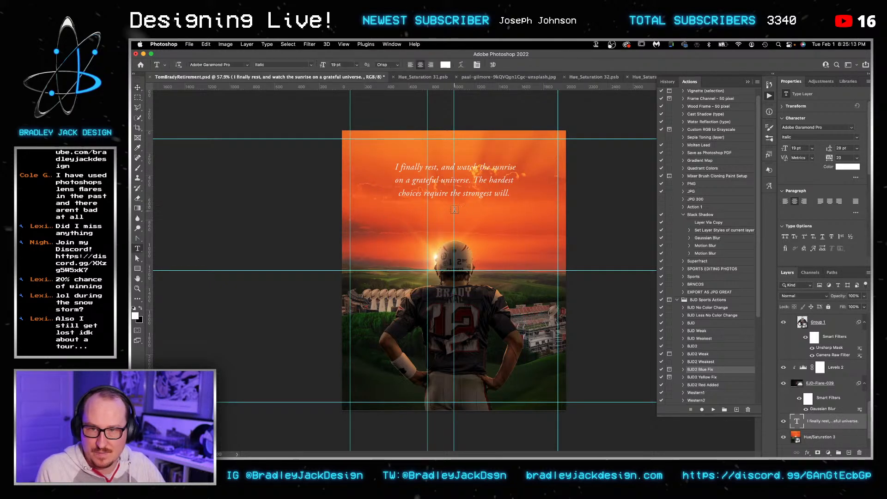
Step: Scale the quote up to about 28 pt type and position it centred in the sky above the helmet
key(super+t)
drag(518, 294, 555, 324)
drag(467, 158, 466, 180)
key(Return)
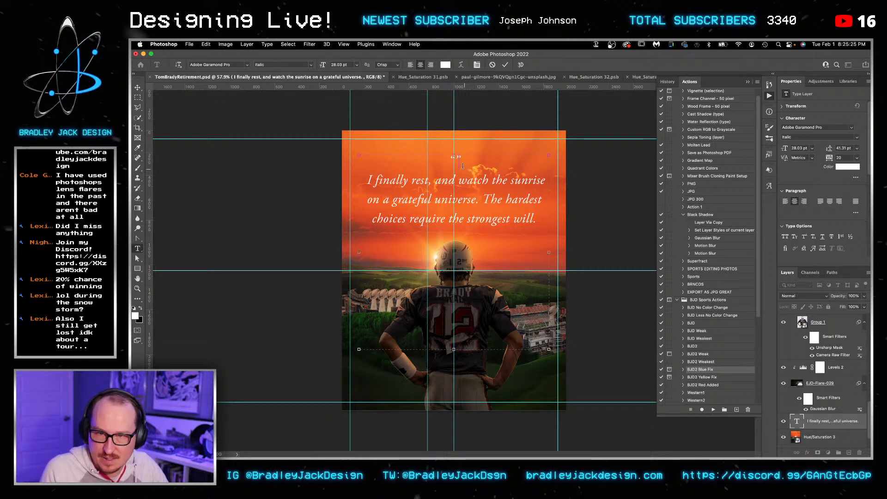
key(super+Return)
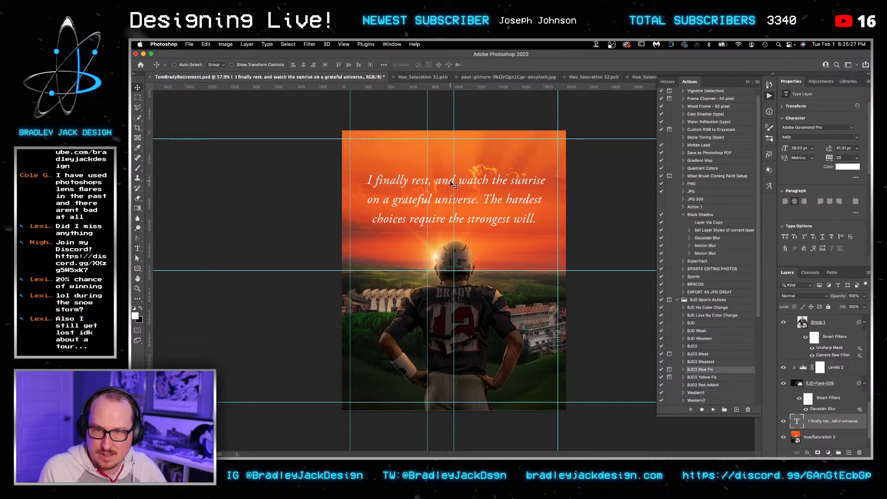
Step: Duplicate the quote layer above itself, replace the copy's text with a pair of quotation marks, and delete that copy
drag(449, 180, 468, 161)
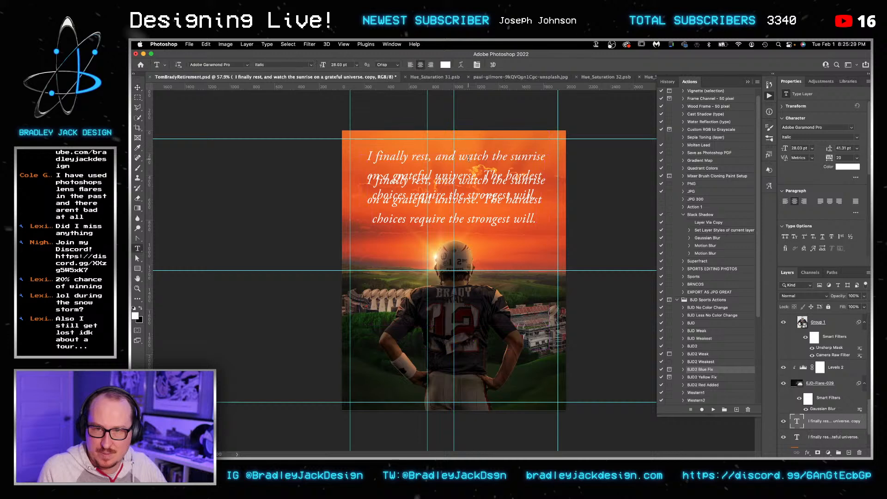
key(super+a)
text("")
key(super+Return)
key(v)
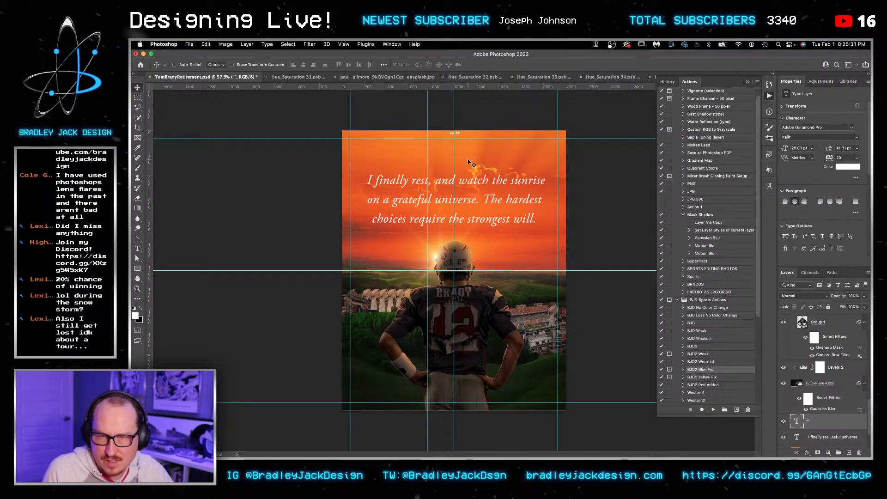
double_click(454, 136)
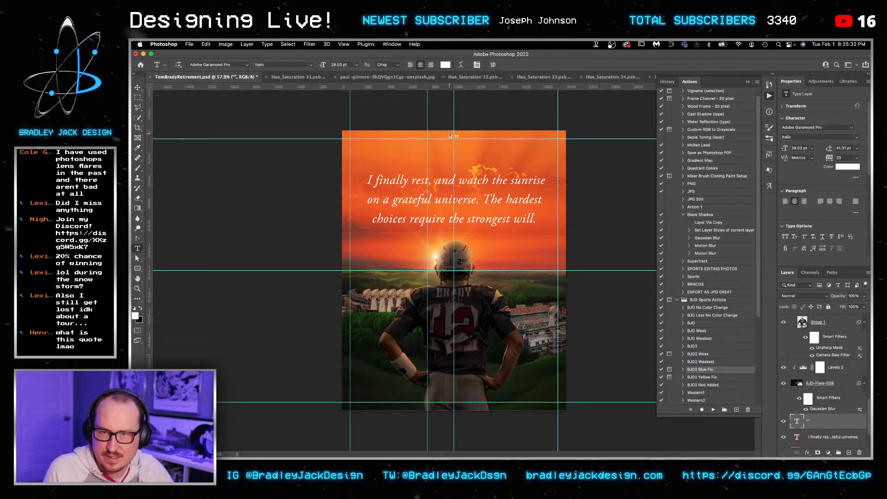
key(Escape)
key(v)
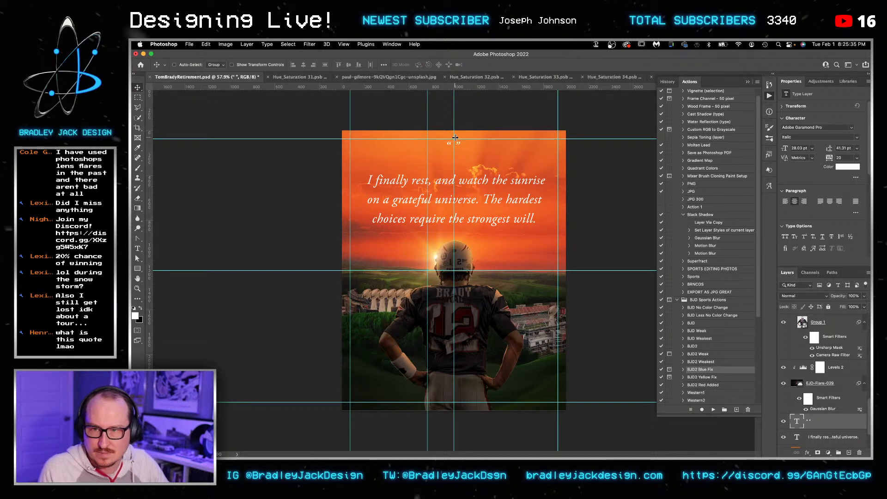
key(BackSpace)
key(t)
click(462, 190)
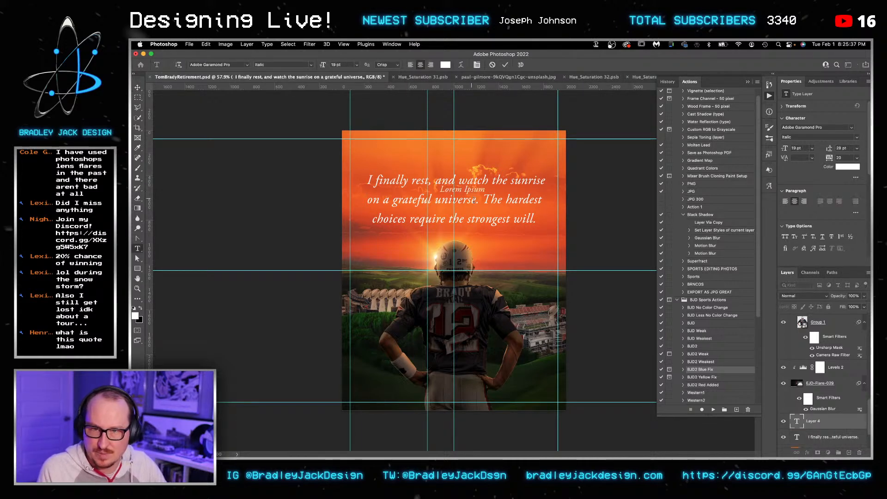
key(Escape)
key(v)
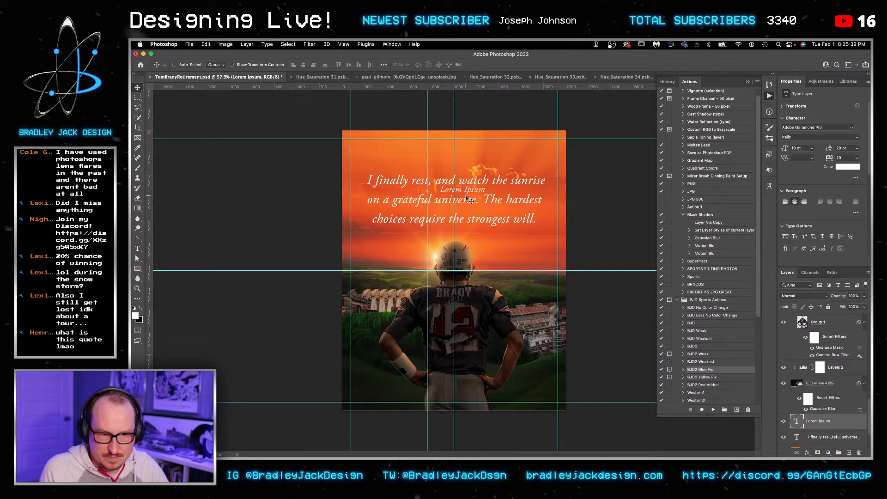
key(BackSpace)
Step: Move the quote higher in the sky and add a 50 pt opening quotation mark in a new text box below it
drag(475, 205, 472, 186)
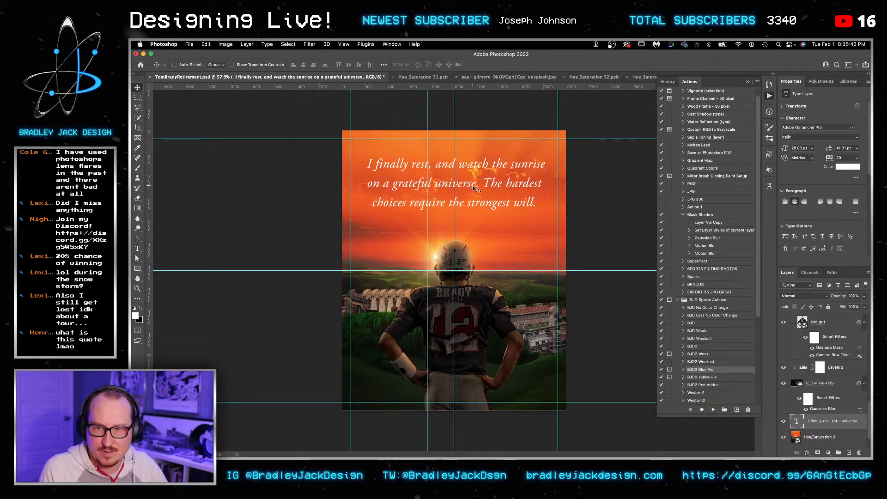
key(t)
drag(358, 234, 468, 295)
key(BackSpace)
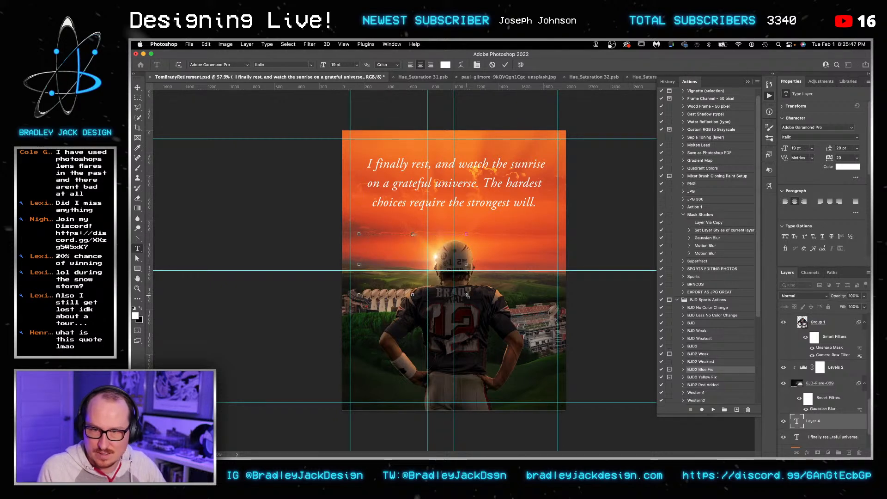
text(50)
key(Return)
text(“)
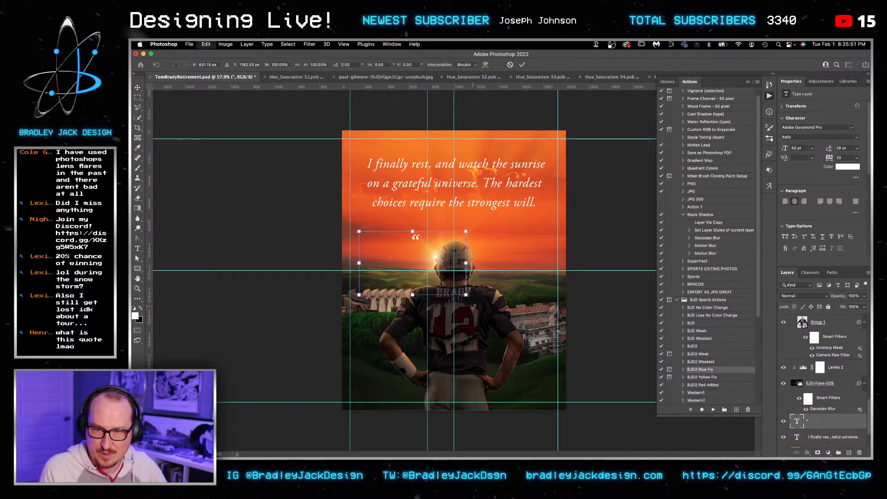
Step: Enlarge the opening quotation mark to about 118 pt, place it at the quote's start and set it to Overlay at 40% opacity
drag(466, 295, 540, 344)
key(Return)
drag(453, 211, 492, 228)
key(4)
Step: Duplicate the opening mark beneath the quote and replace the copy's text with a closing quotation mark
double_click(492, 228)
text(”)
key(Escape)
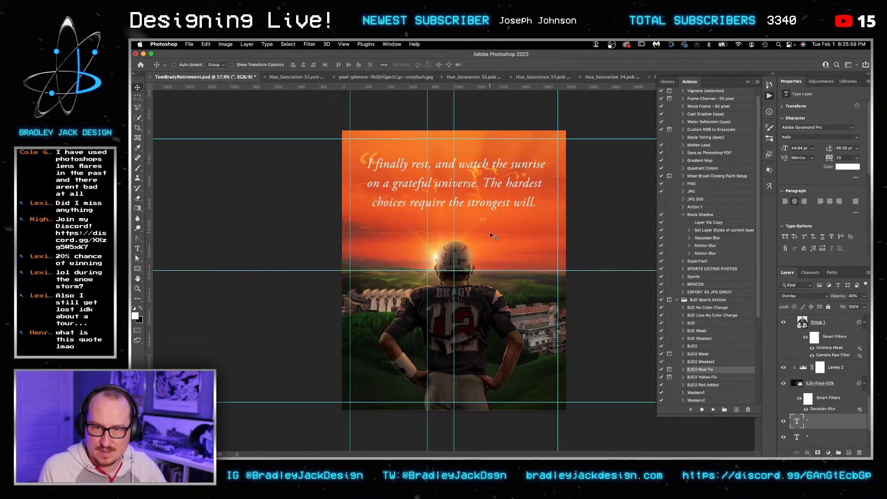
key(t)
click(361, 157)
key(Escape)
click(484, 218)
click(568, 213)
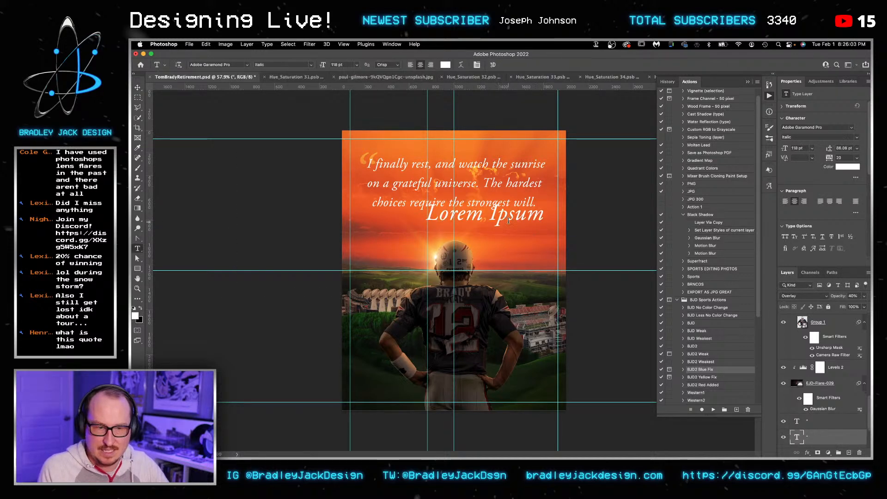
key(super+z)
Step: Set the closing quotation mark's font size to 118 pt and move it to the end of the quote's last line
click(483, 219)
double_click(483, 219)
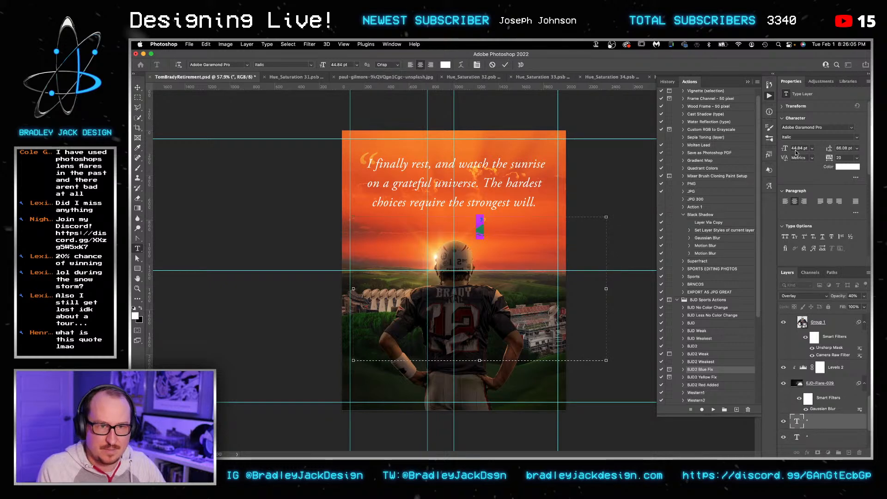
key(Return)
key(super+Return)
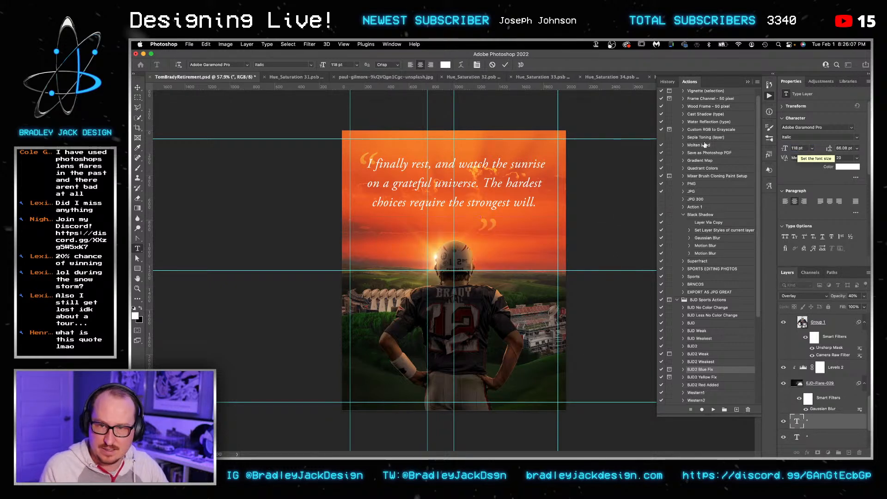
key(v)
drag(490, 230, 542, 204)
key(t)
click(447, 173)
key(Escape)
super+click(450, 174)
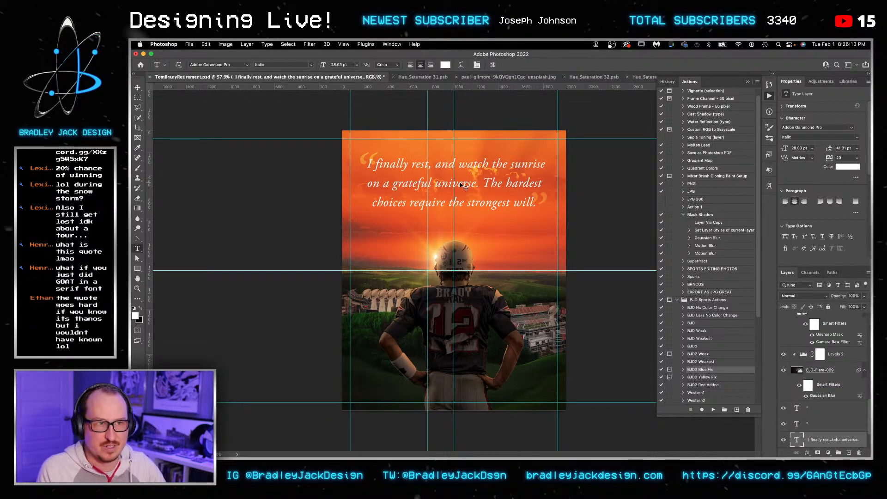
key(v)
drag(462, 176, 469, 222)
key(ctrl+z)
key(t)
click(469, 222)
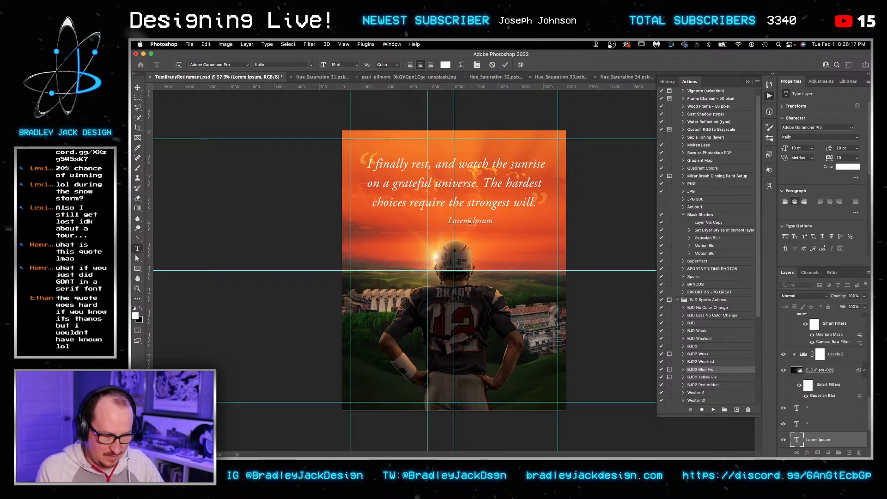
click(467, 201)
Step: Duplicate the quote layer, replace the copy's text with "- Thanos" and place it centred beneath the quote
key(v)
drag(465, 188, 461, 221)
double_click(462, 221)
key(BackSpace)
text(Thanos)
key(super+Return)
key(v)
drag(479, 194, 480, 238)
Step: Set the attribution line's font size to 14 pt and widen its text box to the poster's full width
double_click(472, 224)
key(super+a)
click(795, 148)
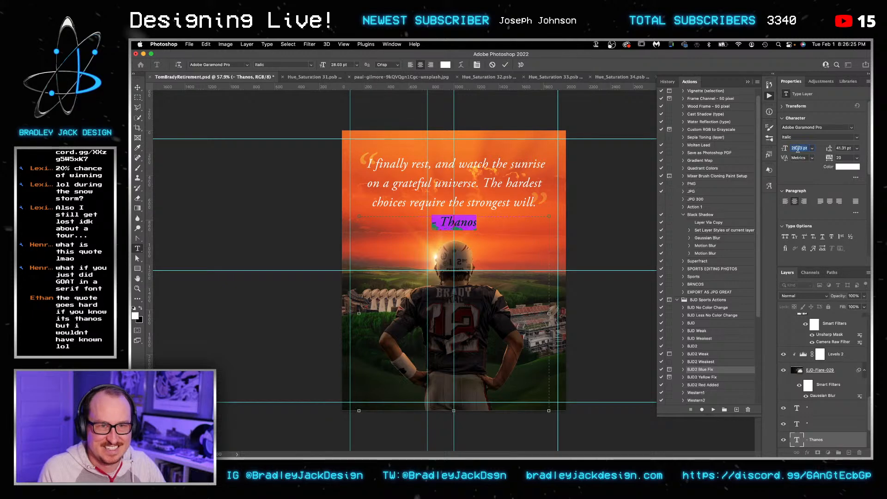
text(17)
key(Return)
text(14)
key(Return)
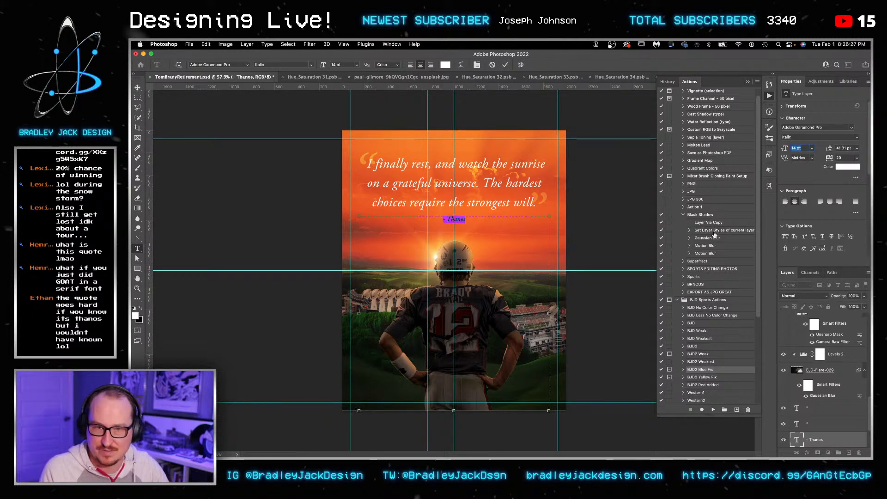
drag(548, 284, 567, 277)
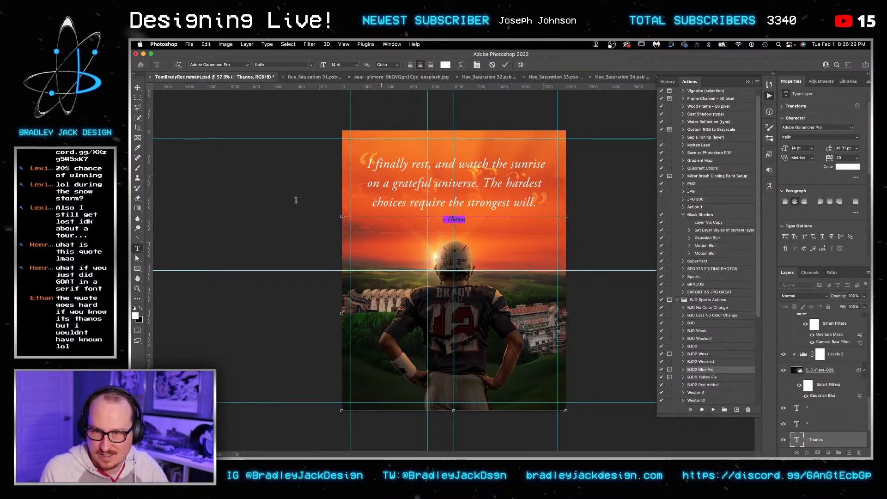
click(138, 88)
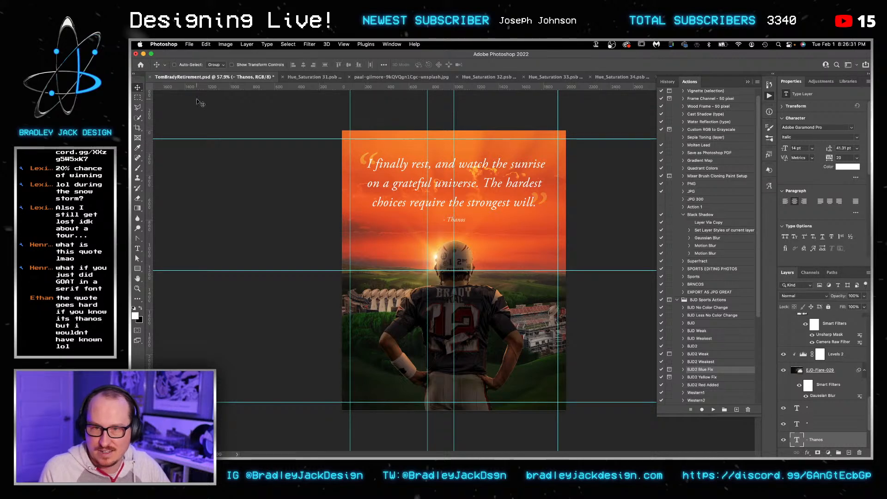
Step: Delete the "- Thanos" attribution layer and save the poster document
key(alt+bracketleft)
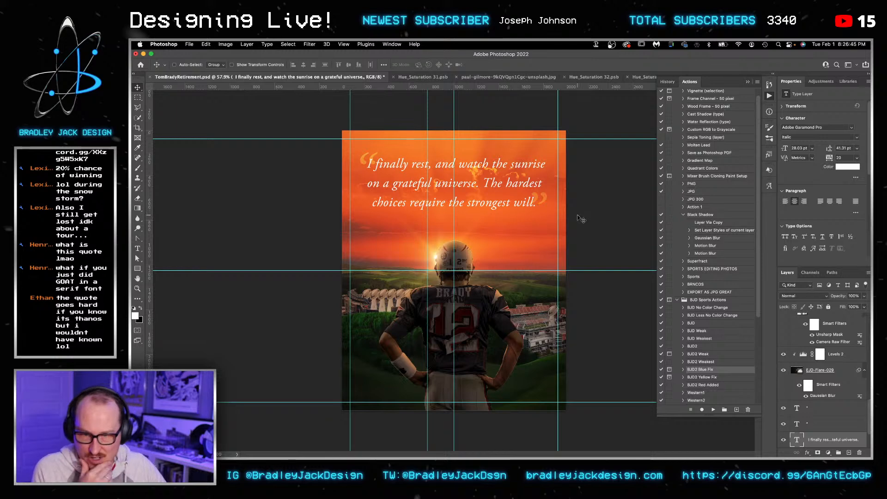
key(super+s)
key(z)
drag(424, 167, 406, 211)
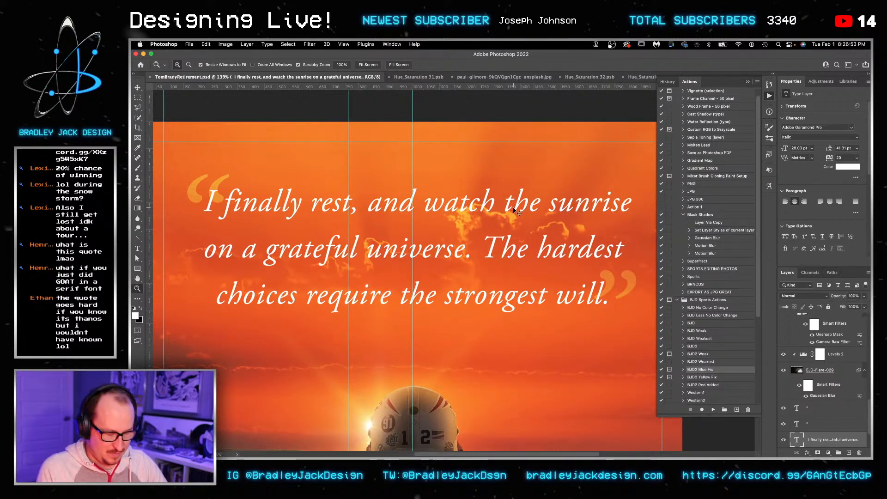
key(super+0)
key(v)
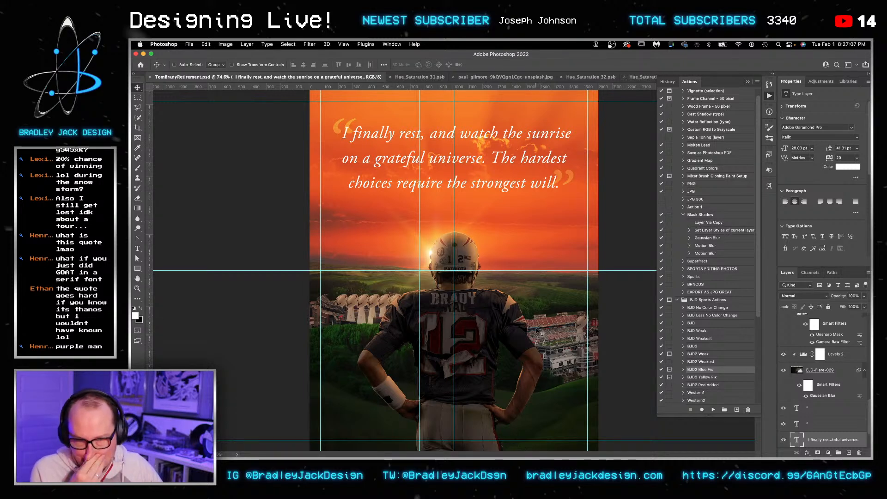
key(super+minus)
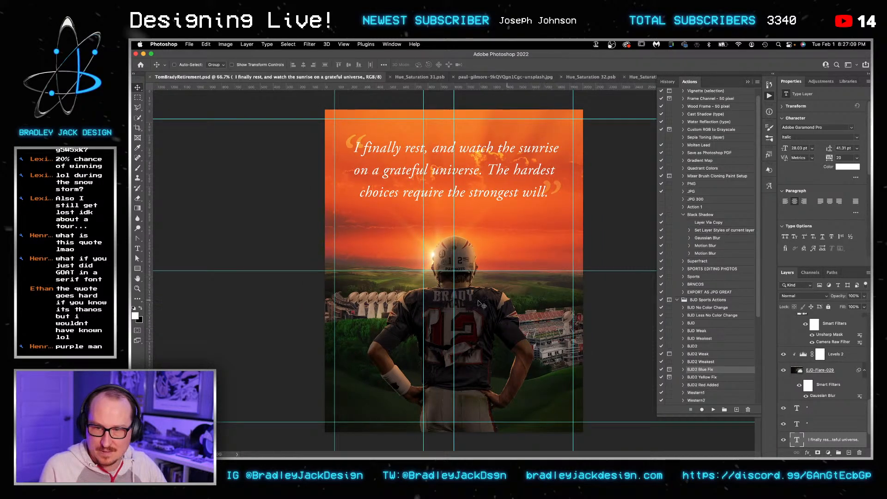